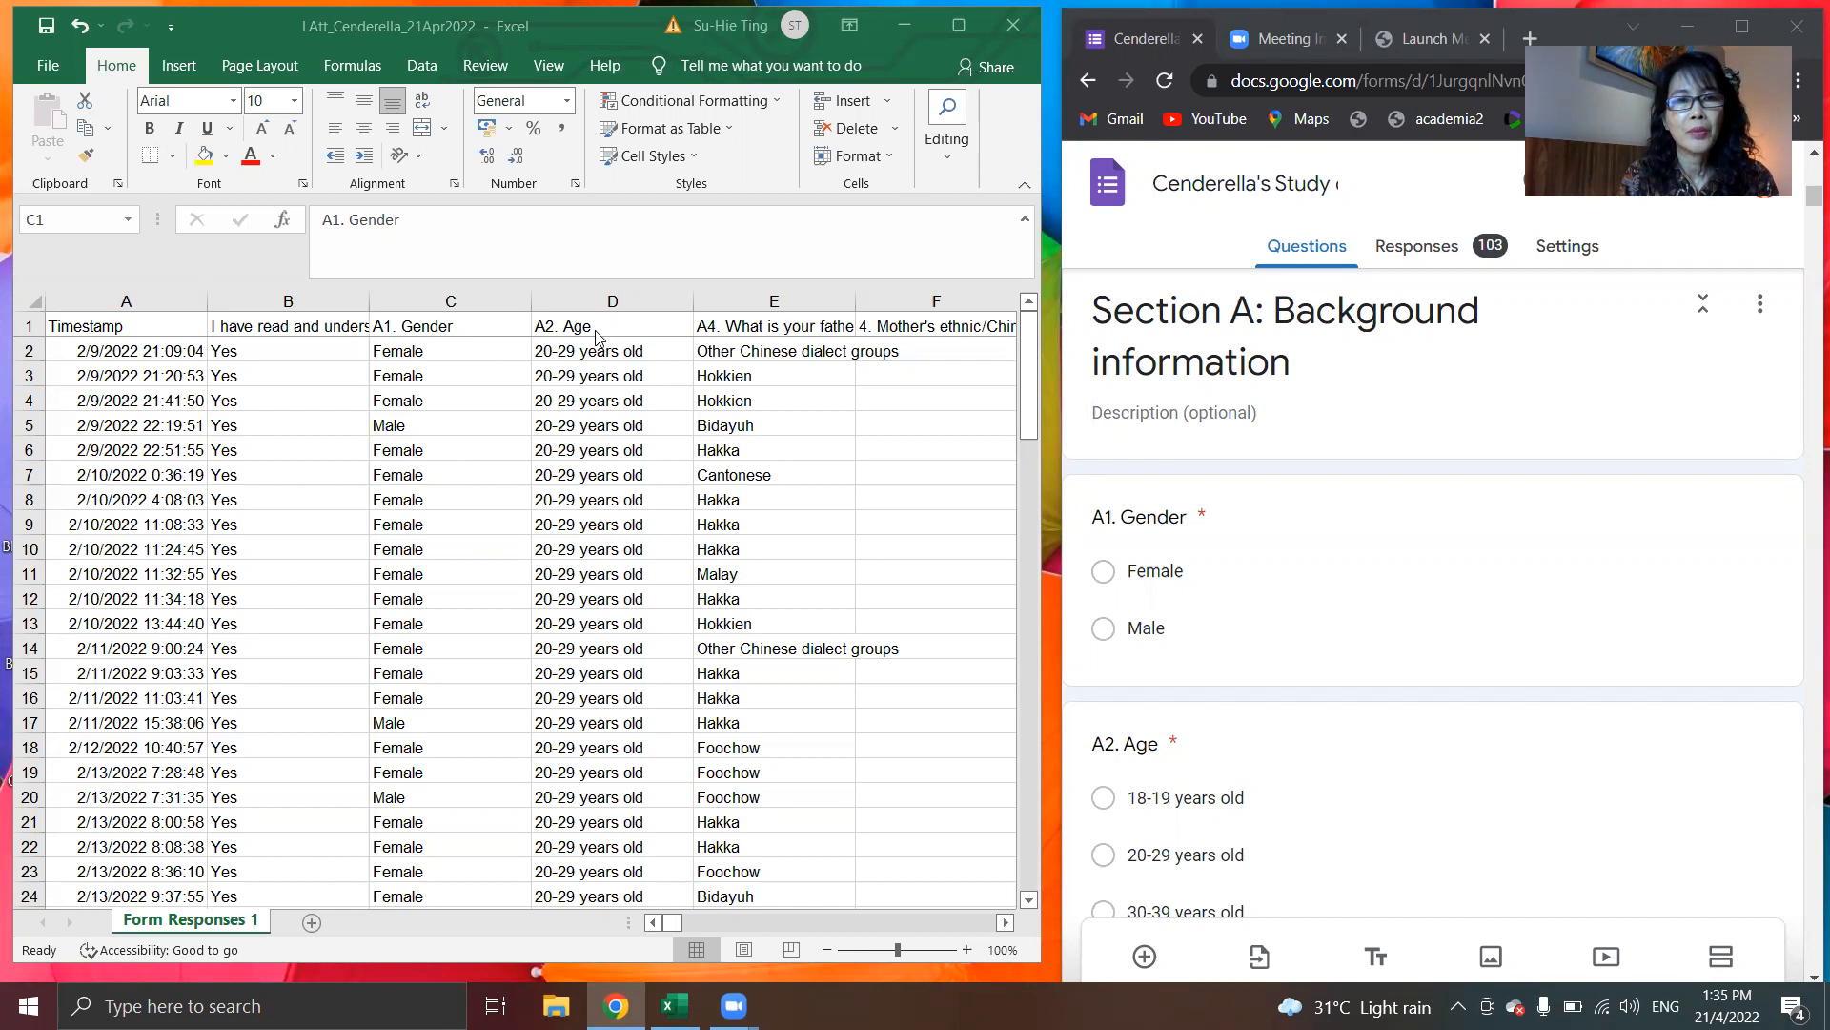
Step: Add the coding key to the gender header in C1 so it reads "A1. Gender, 1female, 2 male"
click(451, 326)
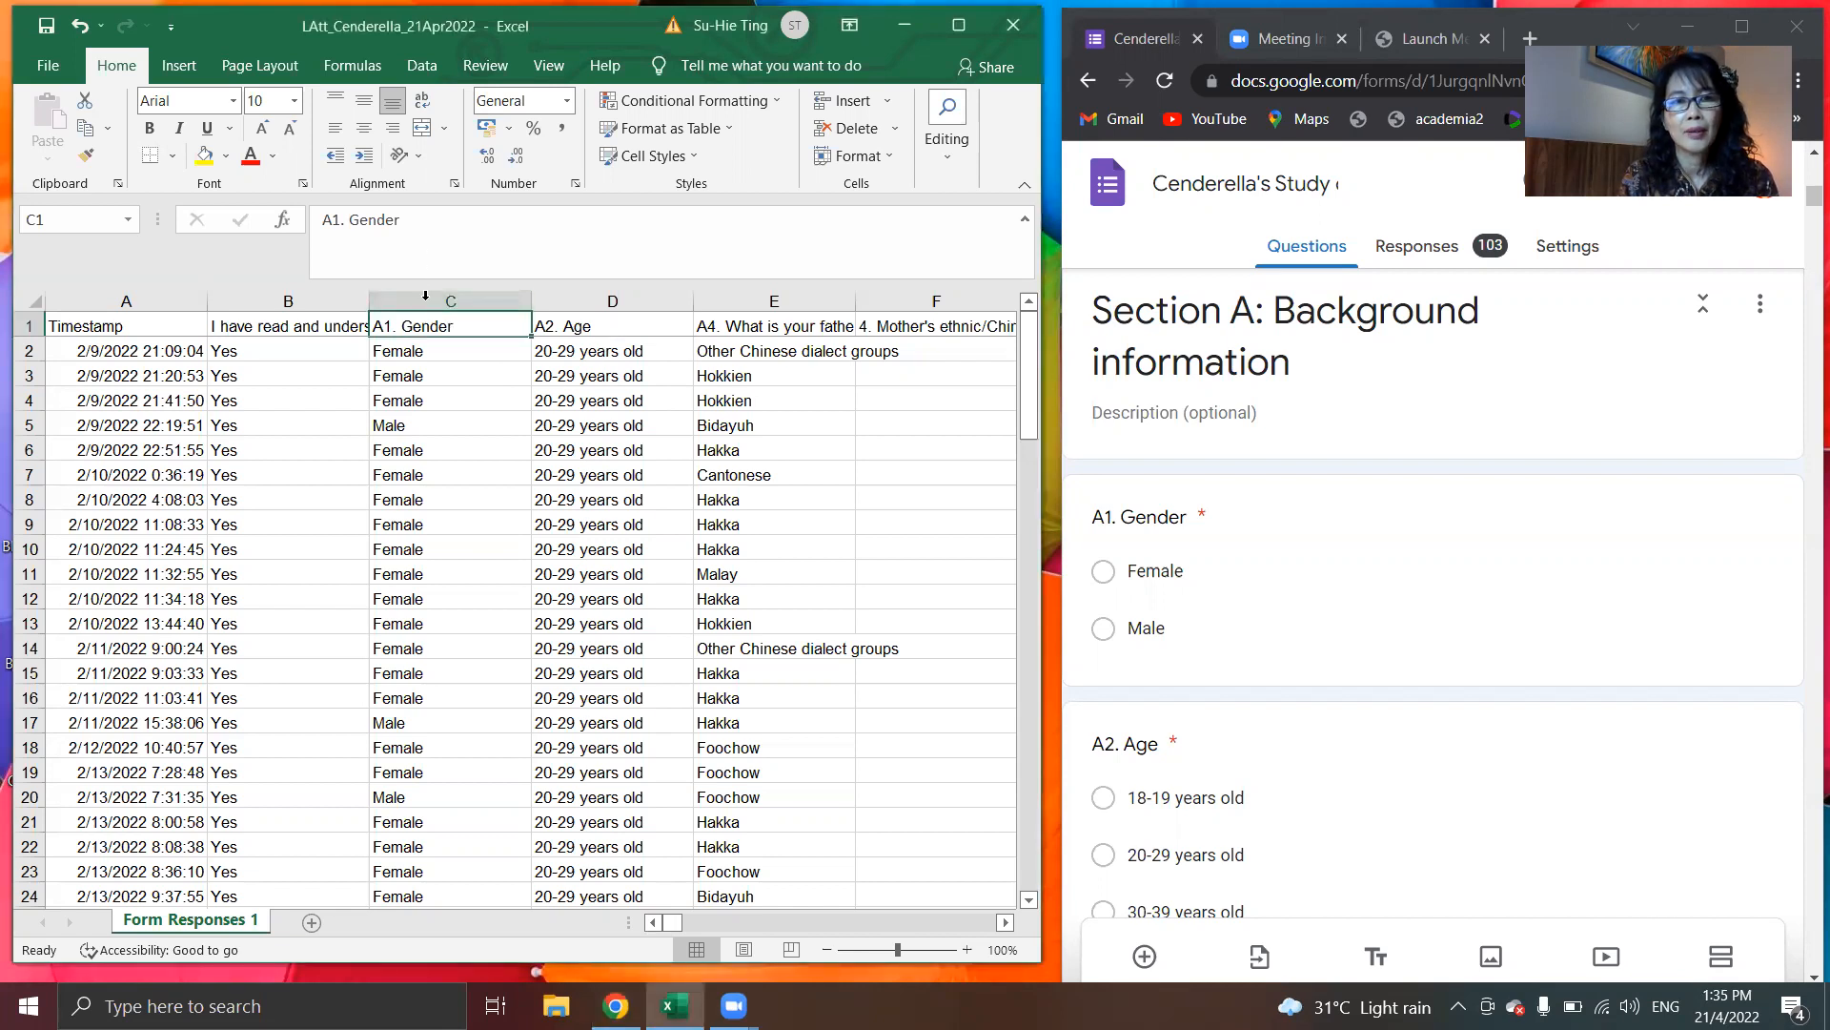
click(423, 225)
text(=)
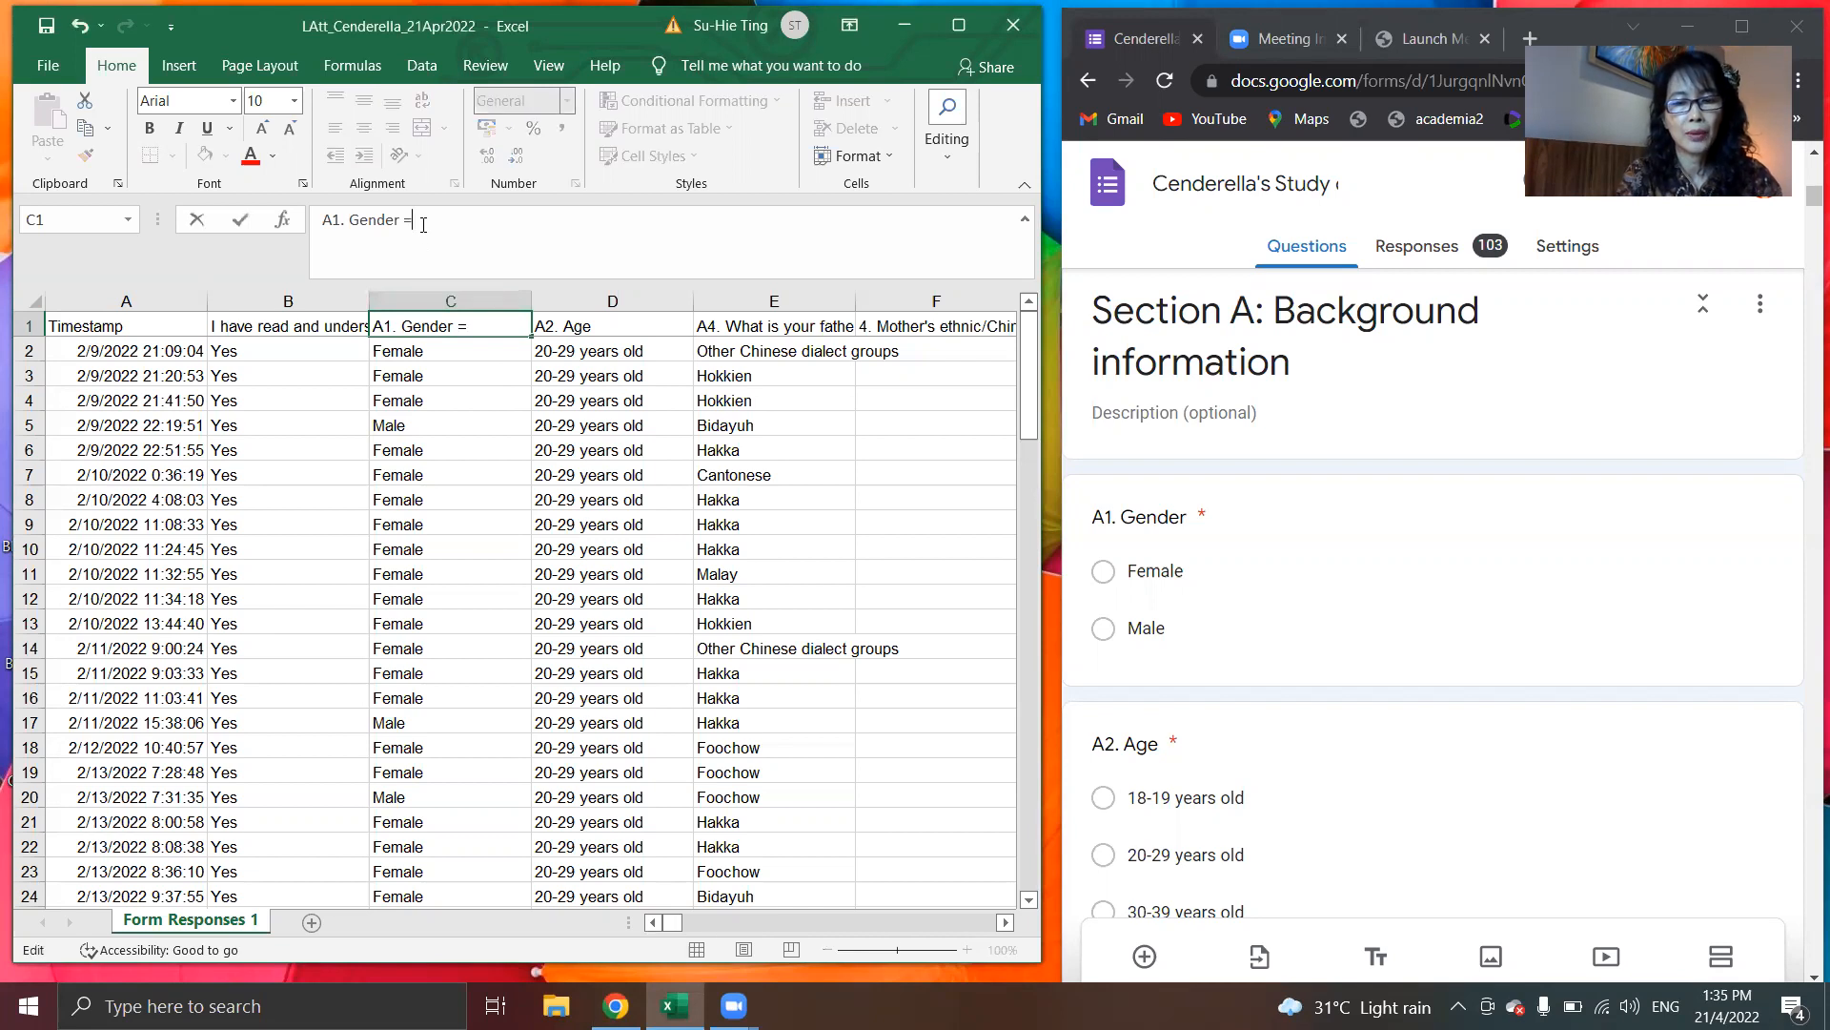
key(BackSpace)
key(BackSpace)
text(, 1)
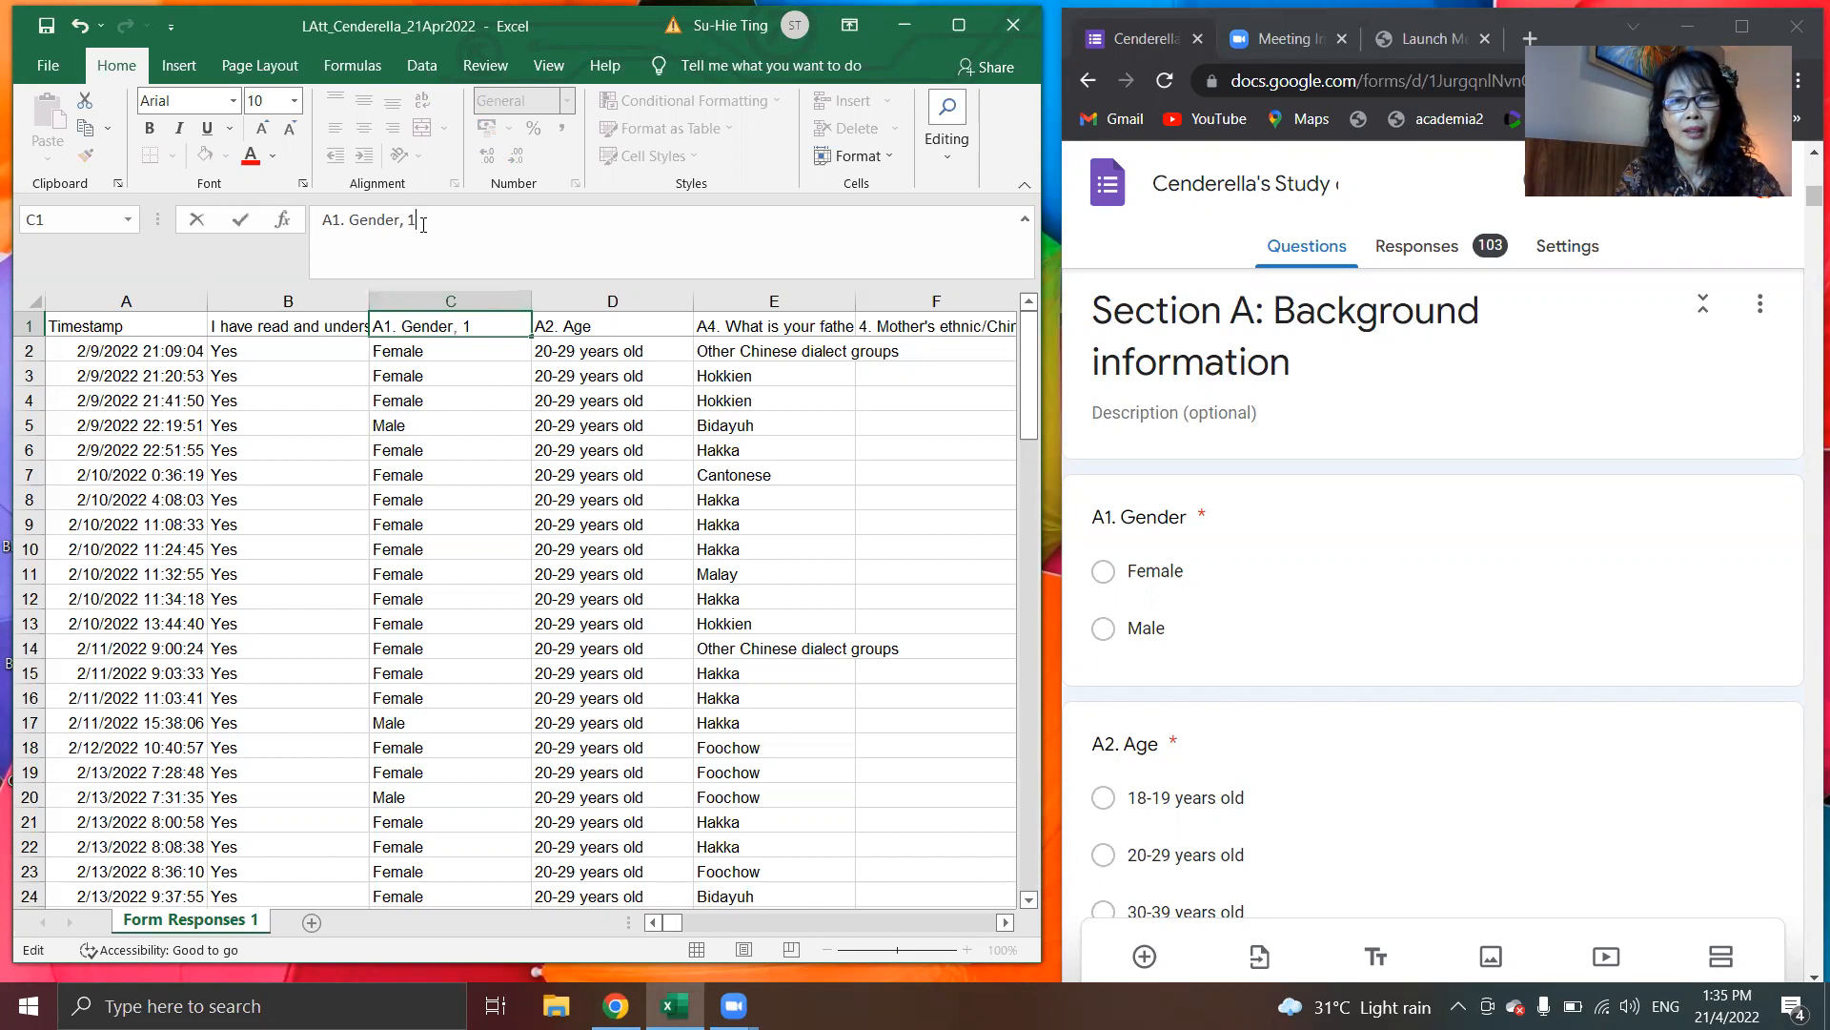
text(female, 2 )
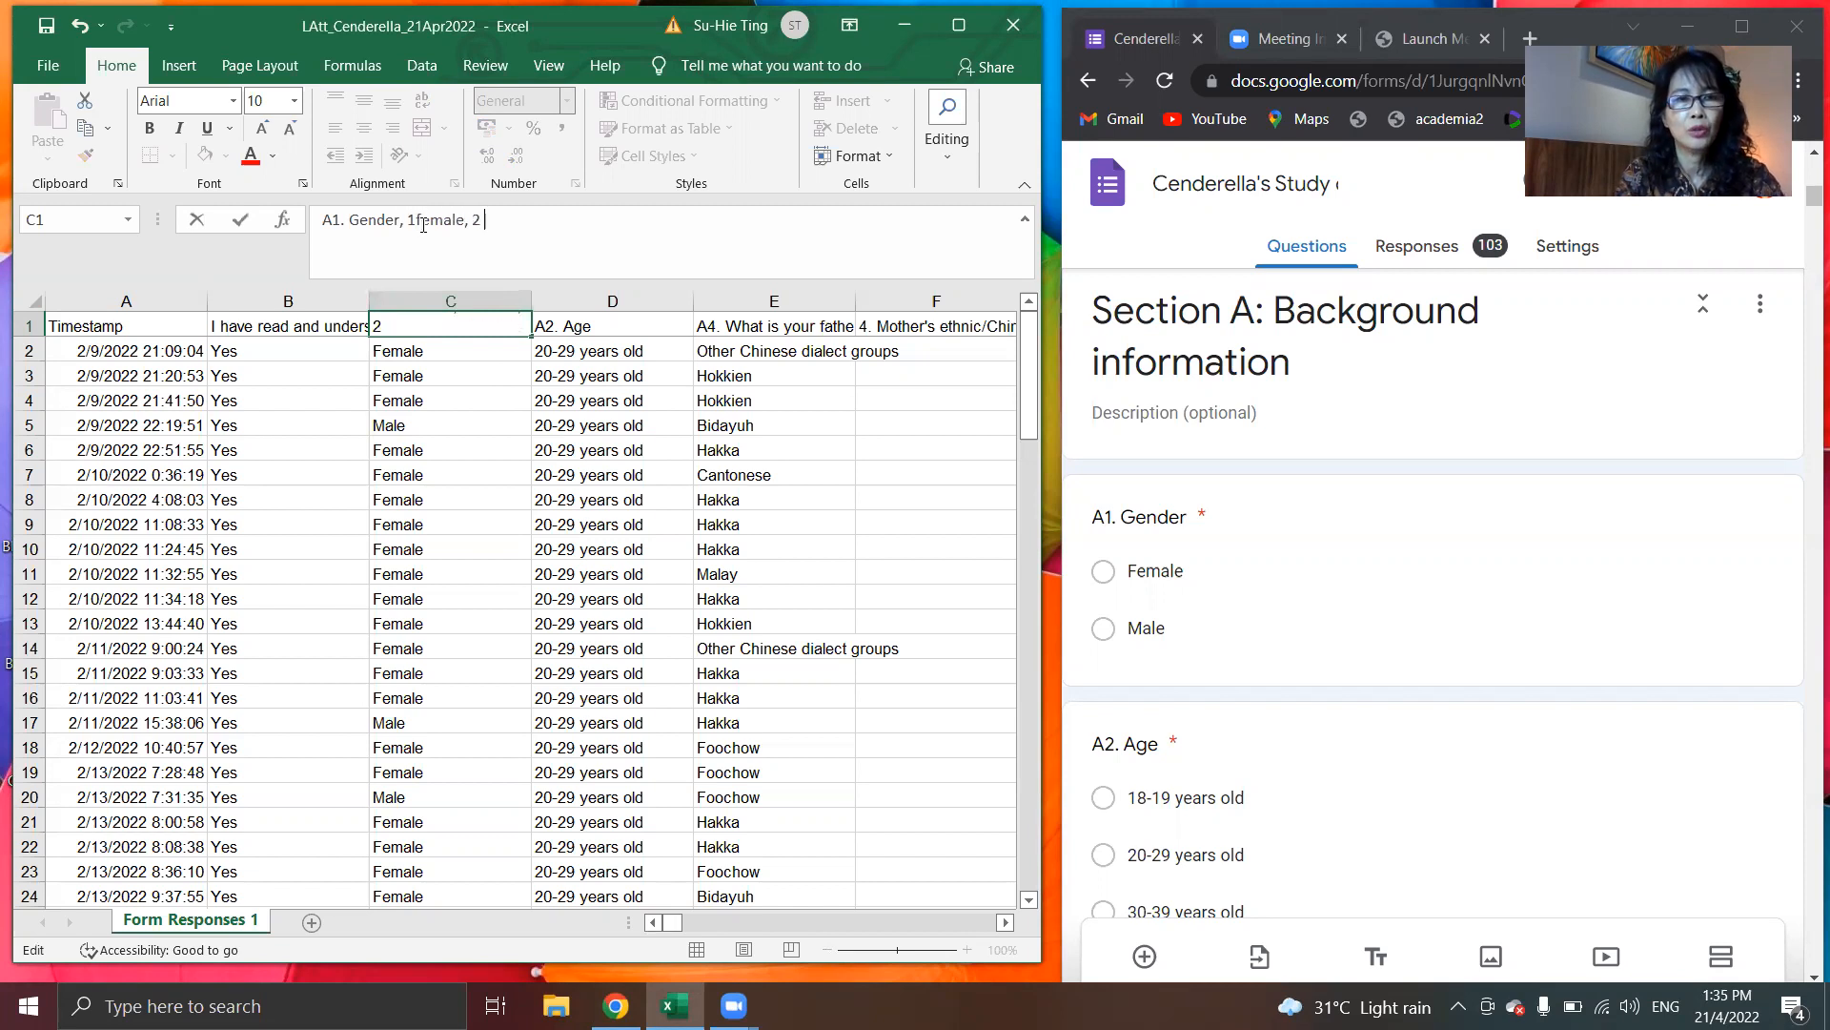
text(male)
key(Return)
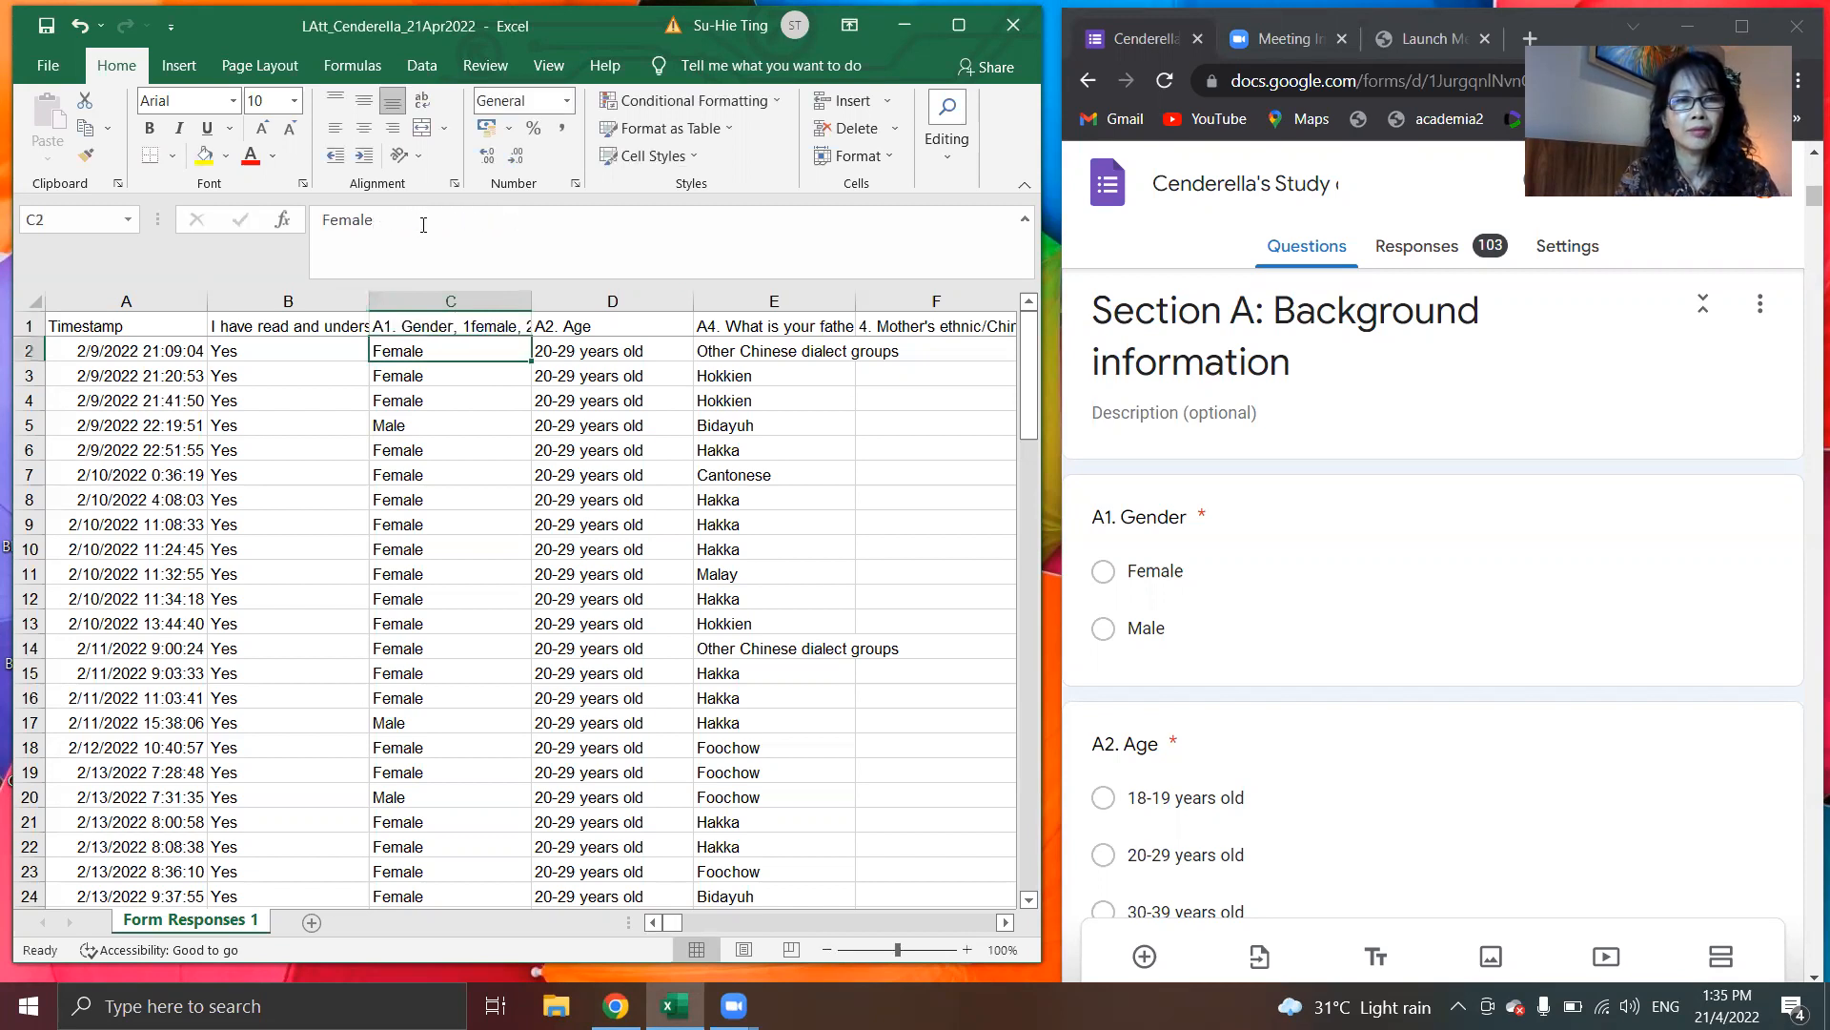
Step: Replace every "Female" in the gender responses C2:C104 with 1
drag(402, 350, 405, 820)
key(alt+e)
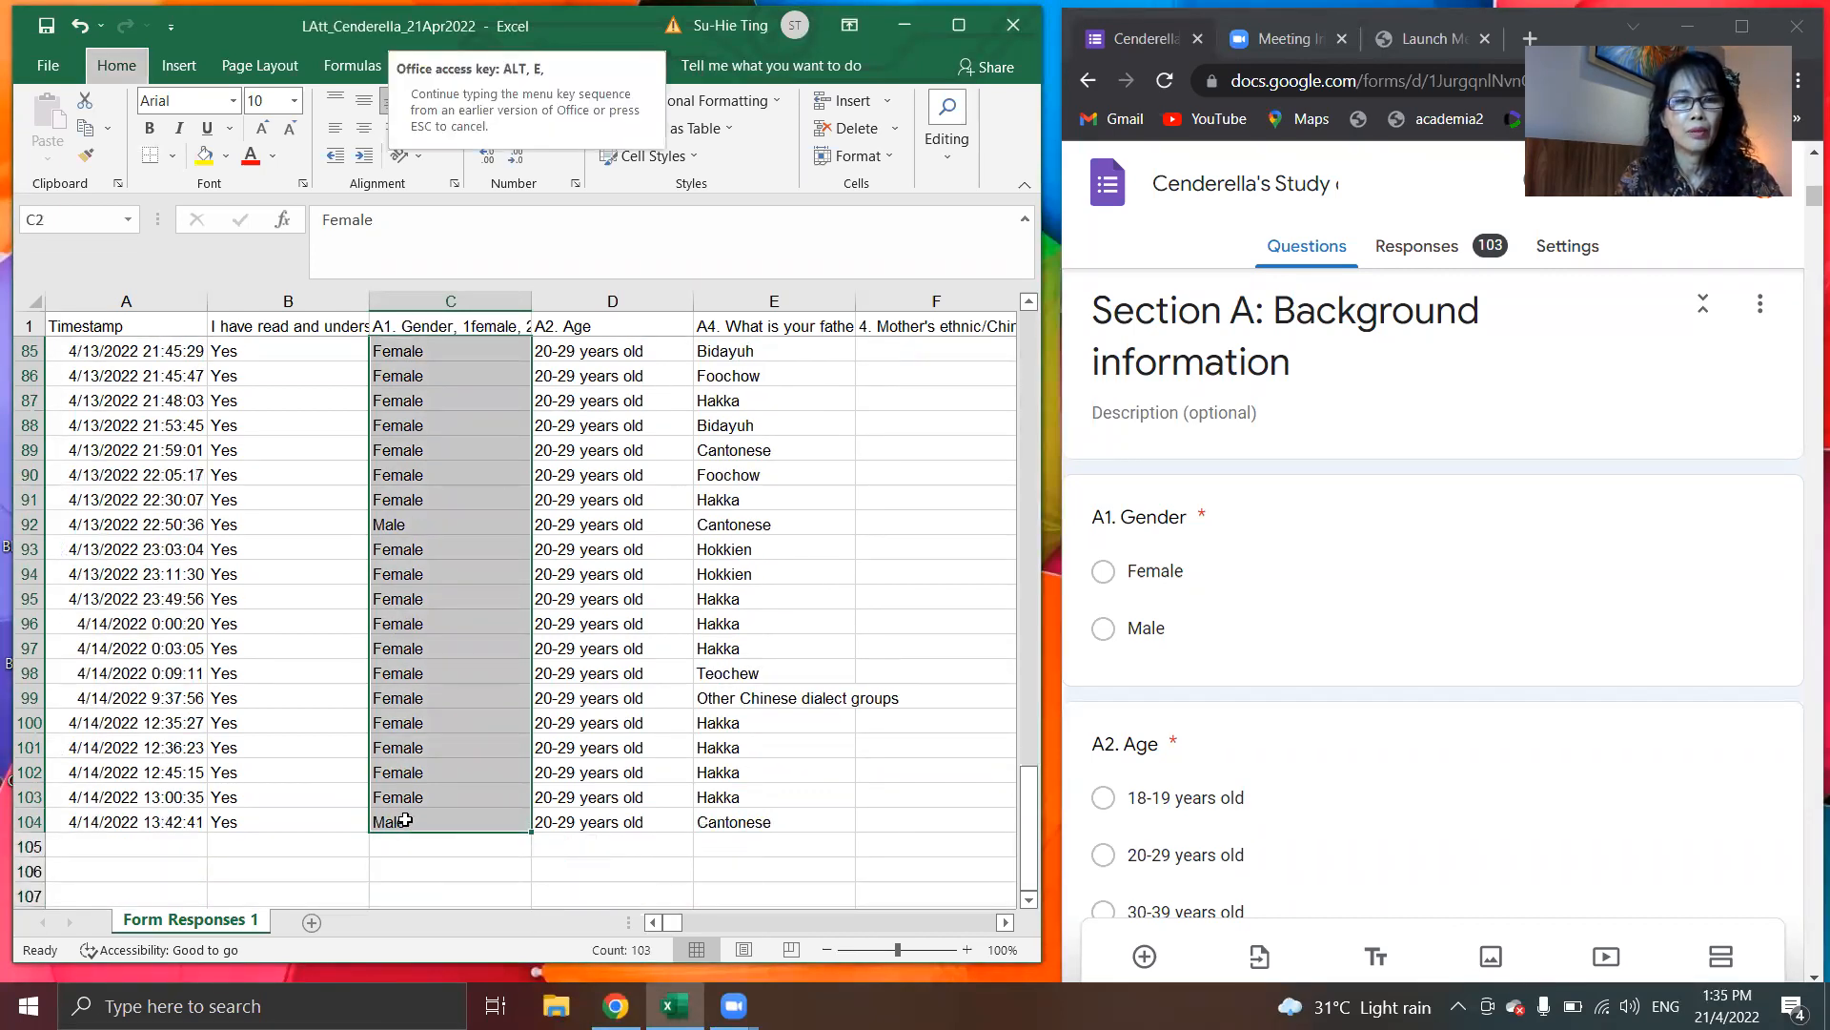
key(e)
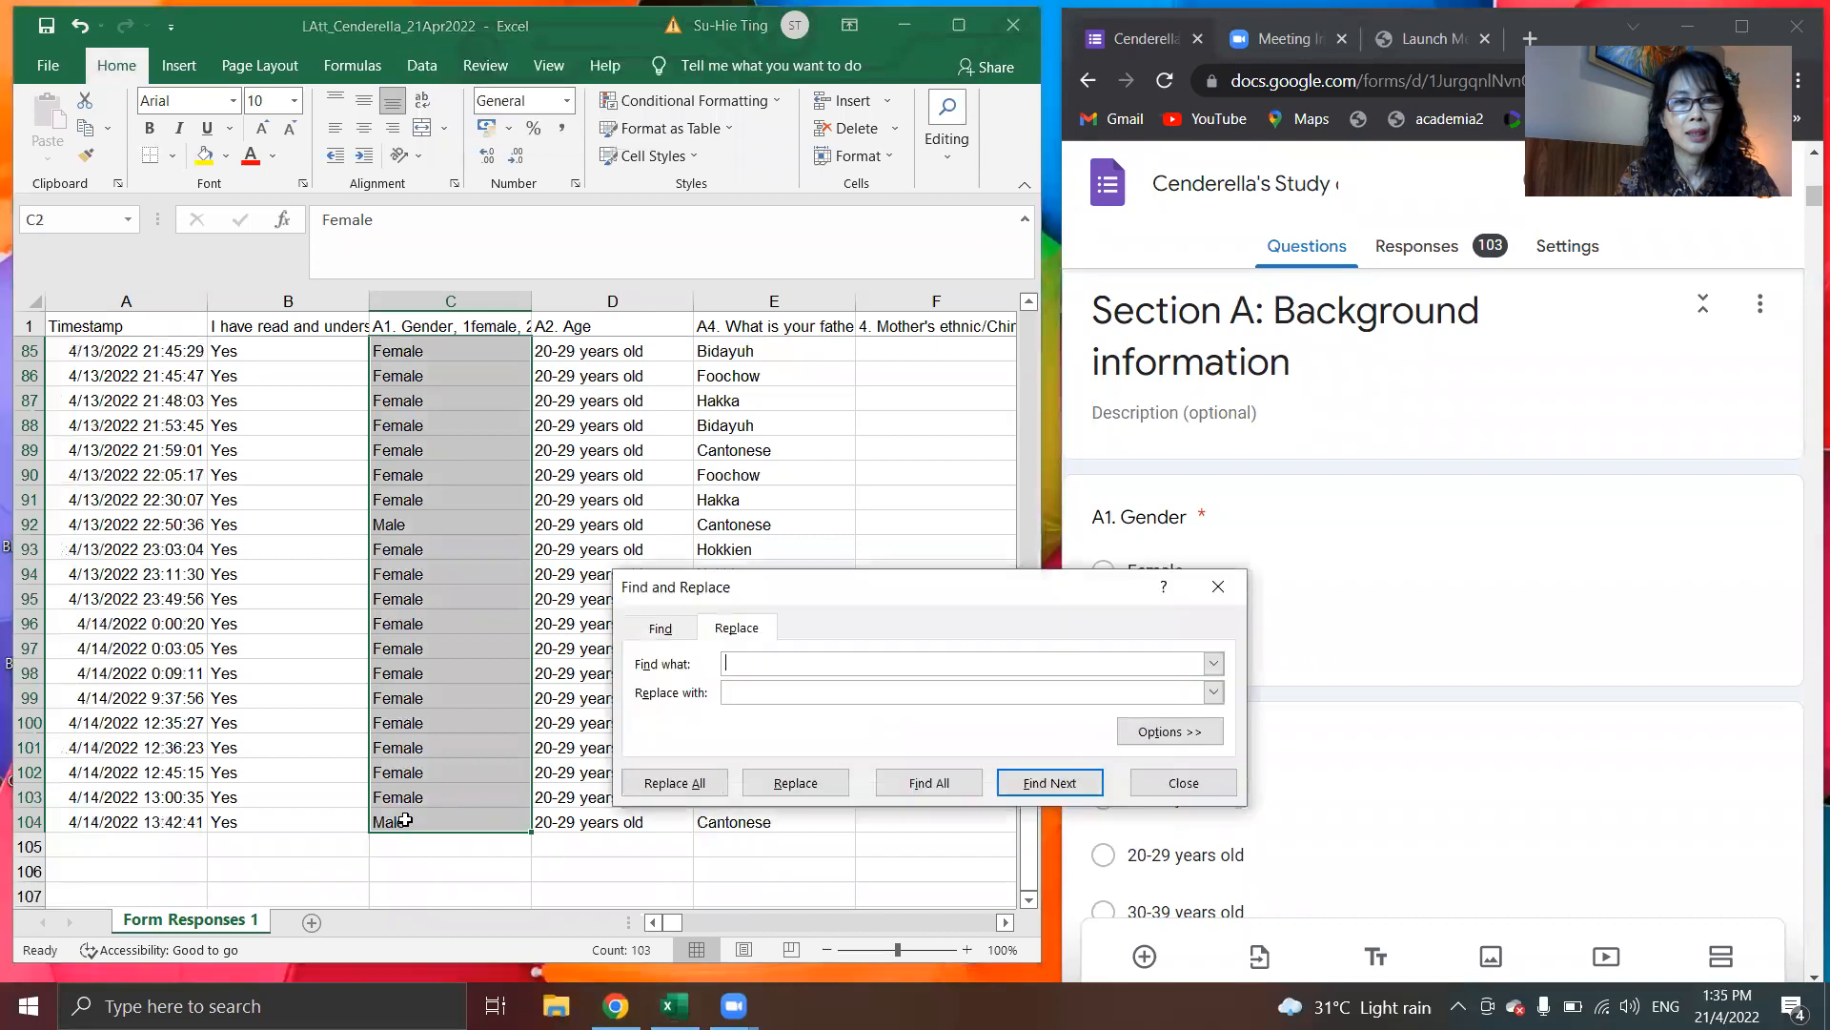
text(female)
click(730, 665)
key(BackSpace)
text(Female)
click(743, 694)
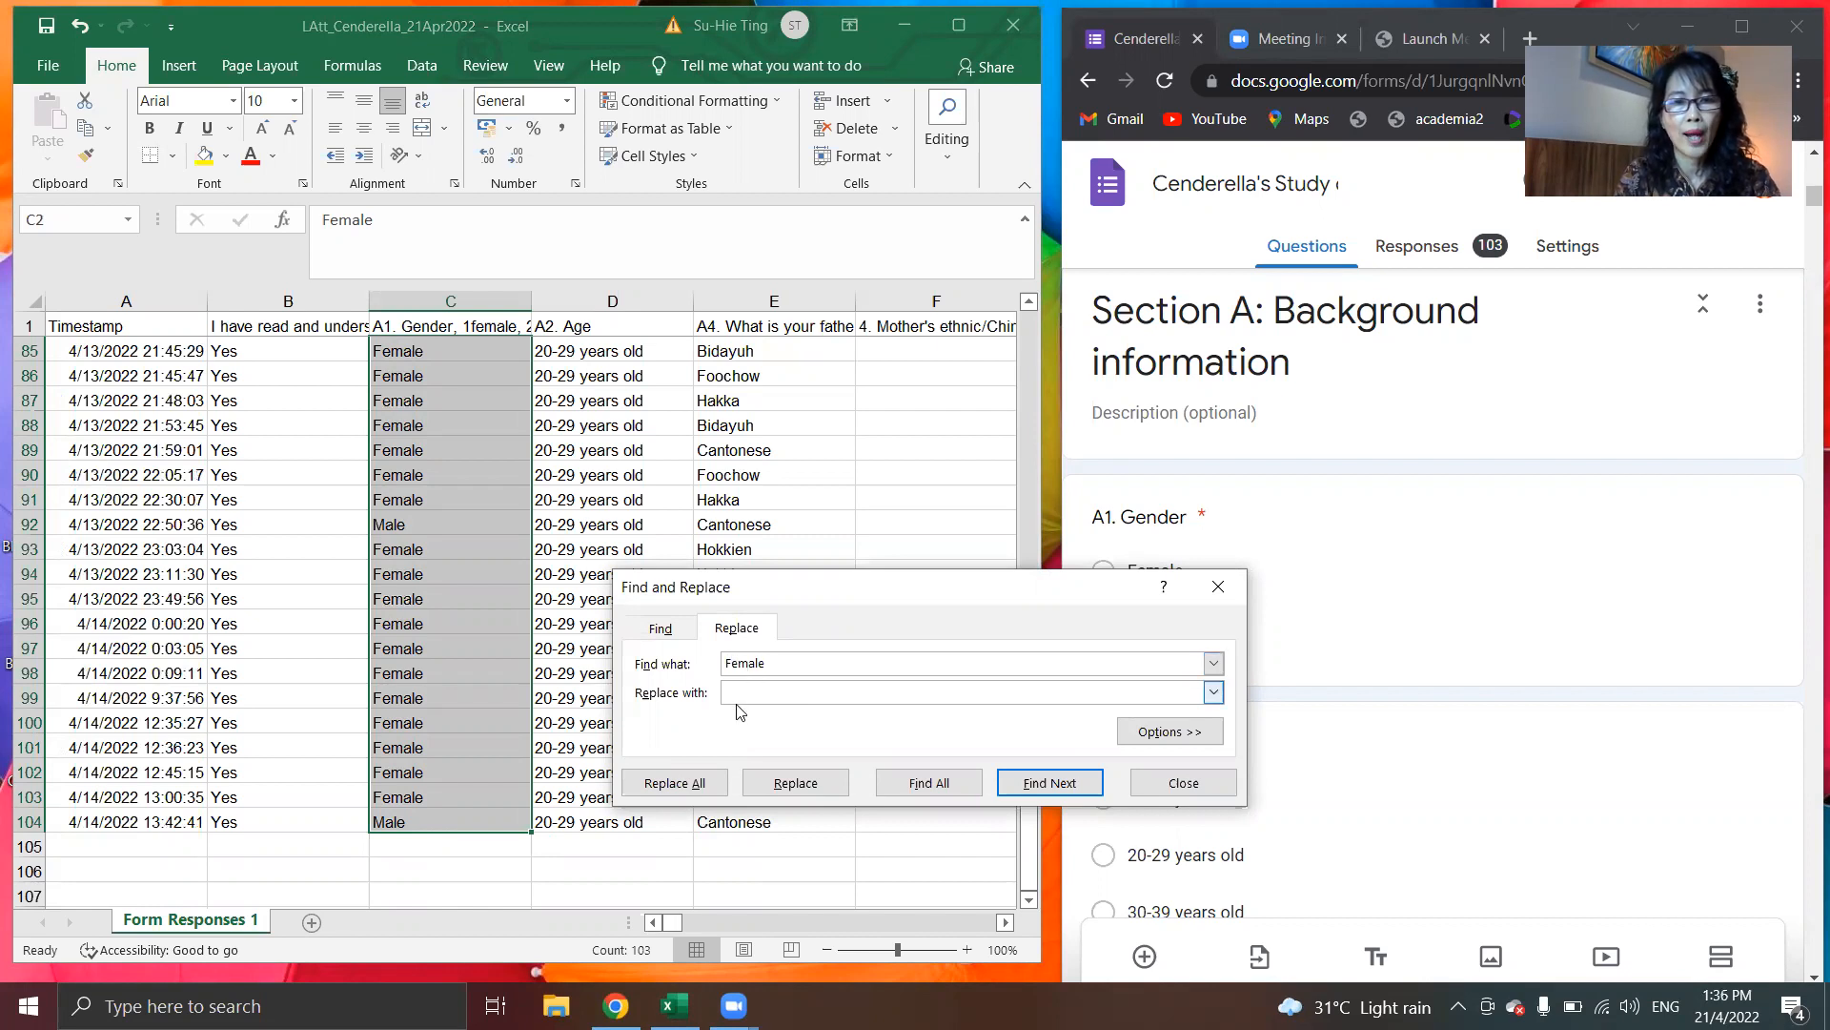
text(1)
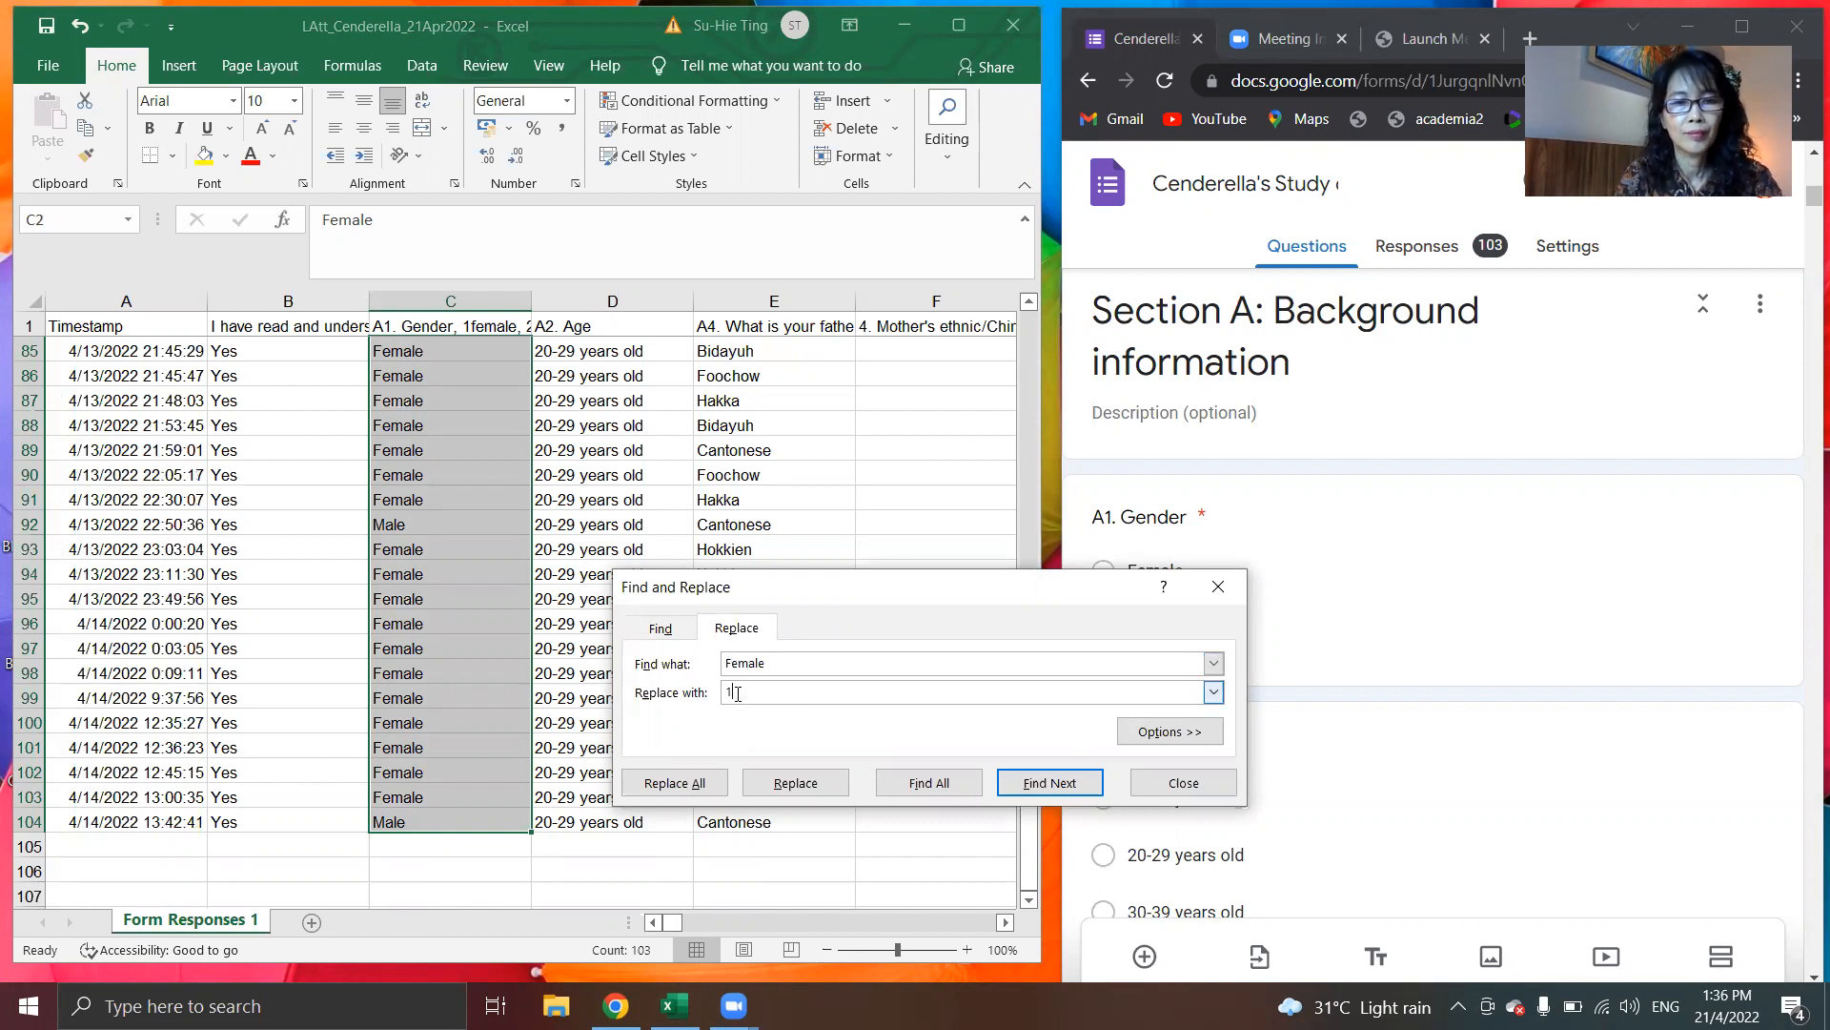
click(675, 784)
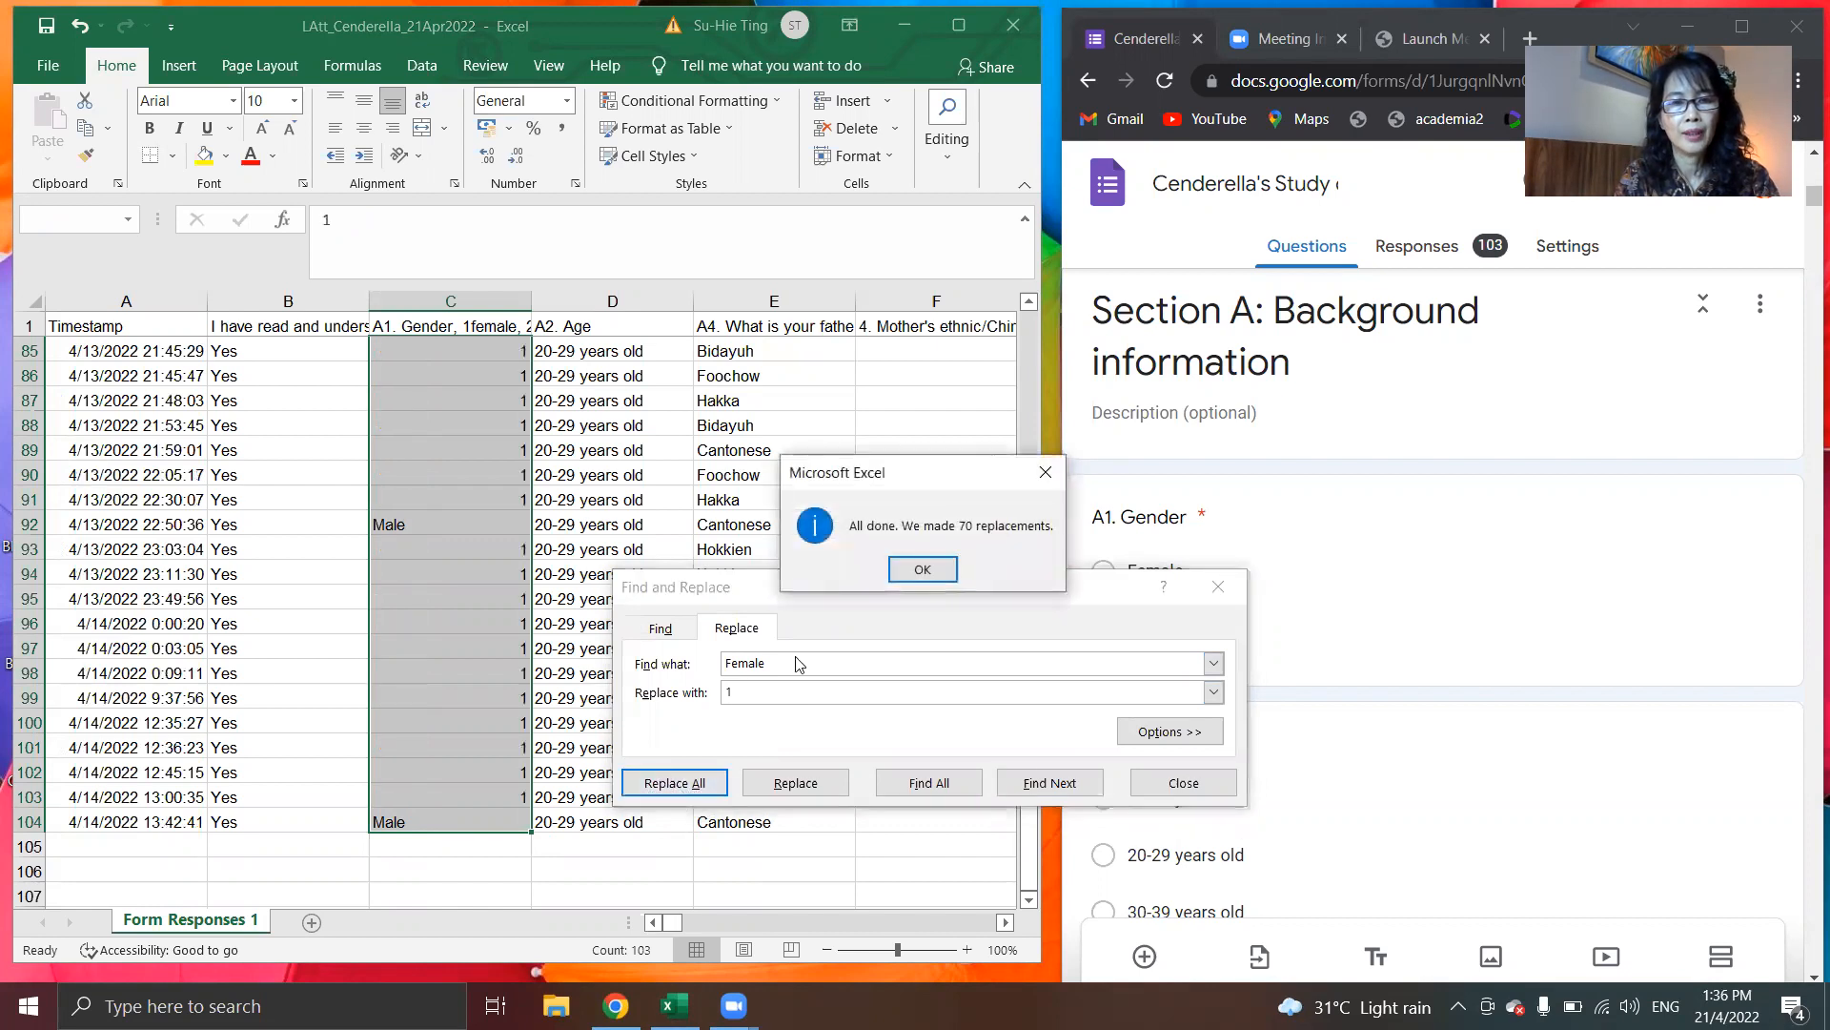
click(923, 568)
Step: Replace every "Male" in the same gender responses with 2 and close Find and Replace
click(787, 663)
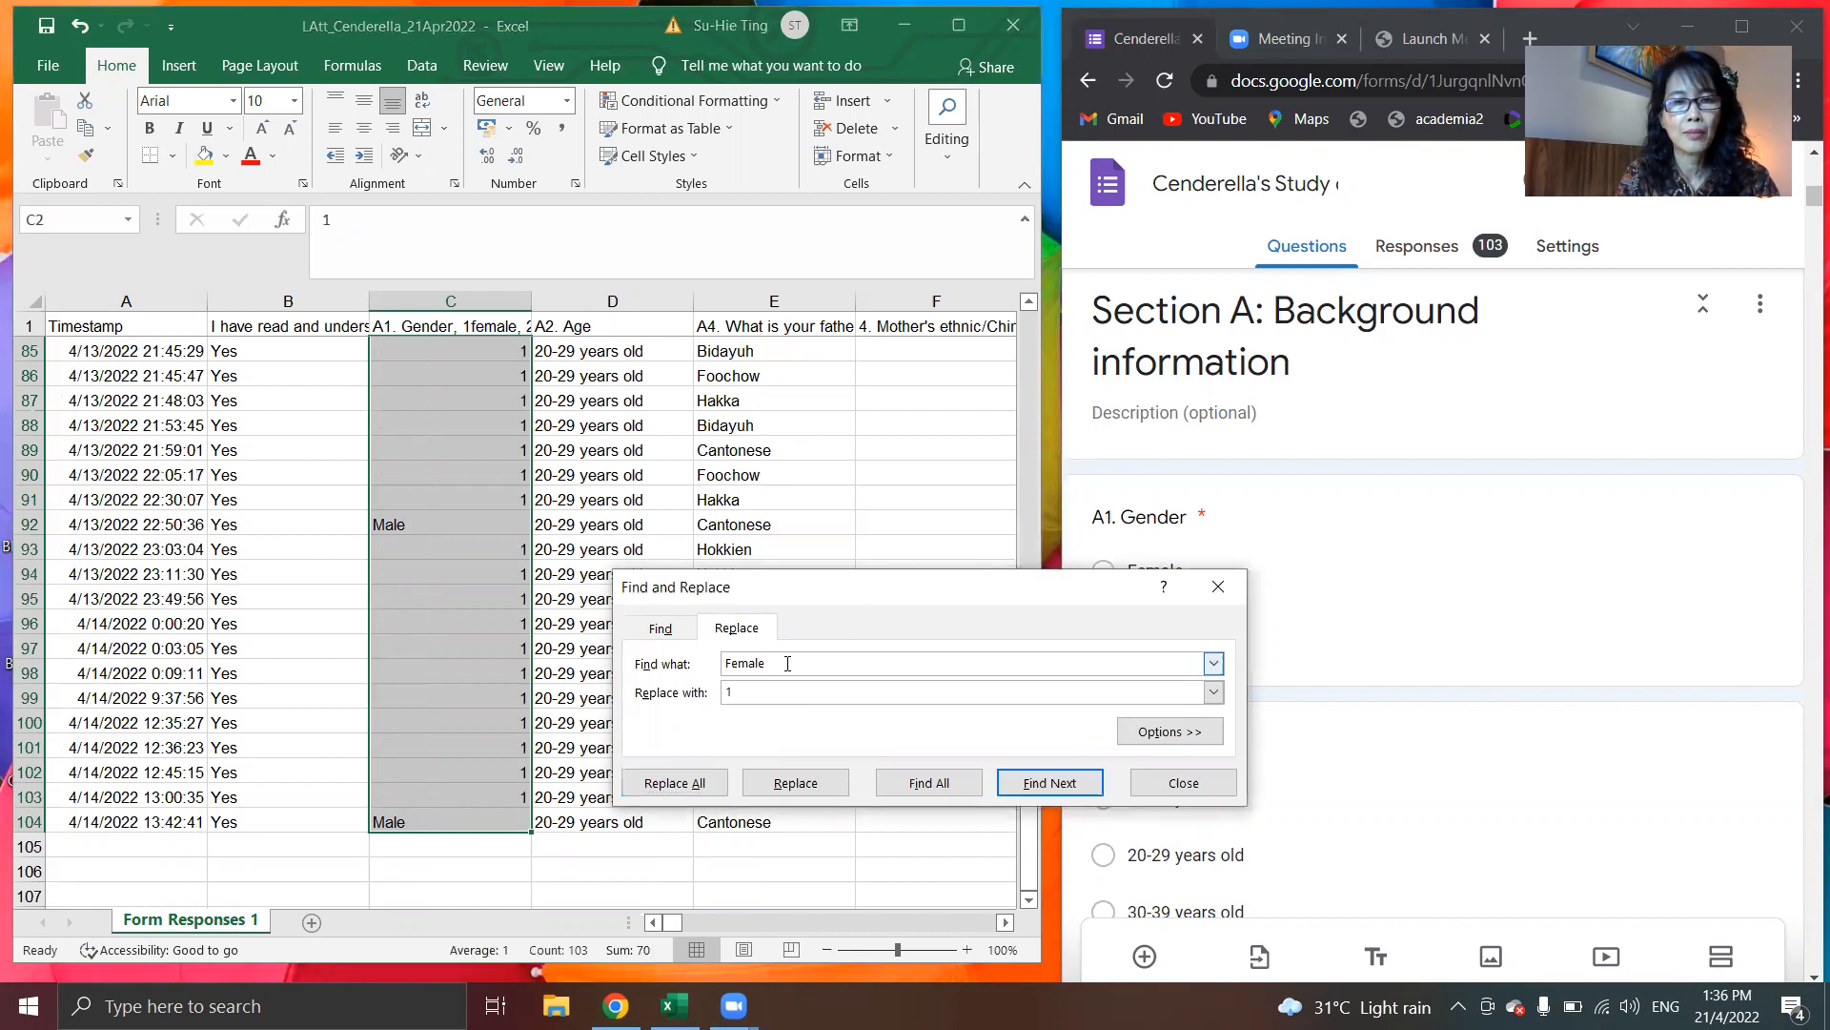
key(BackSpace)
key(BackSpace)
key(BackSpace)
key(BackSpace)
key(BackSpace)
key(BackSpace)
text(Male)
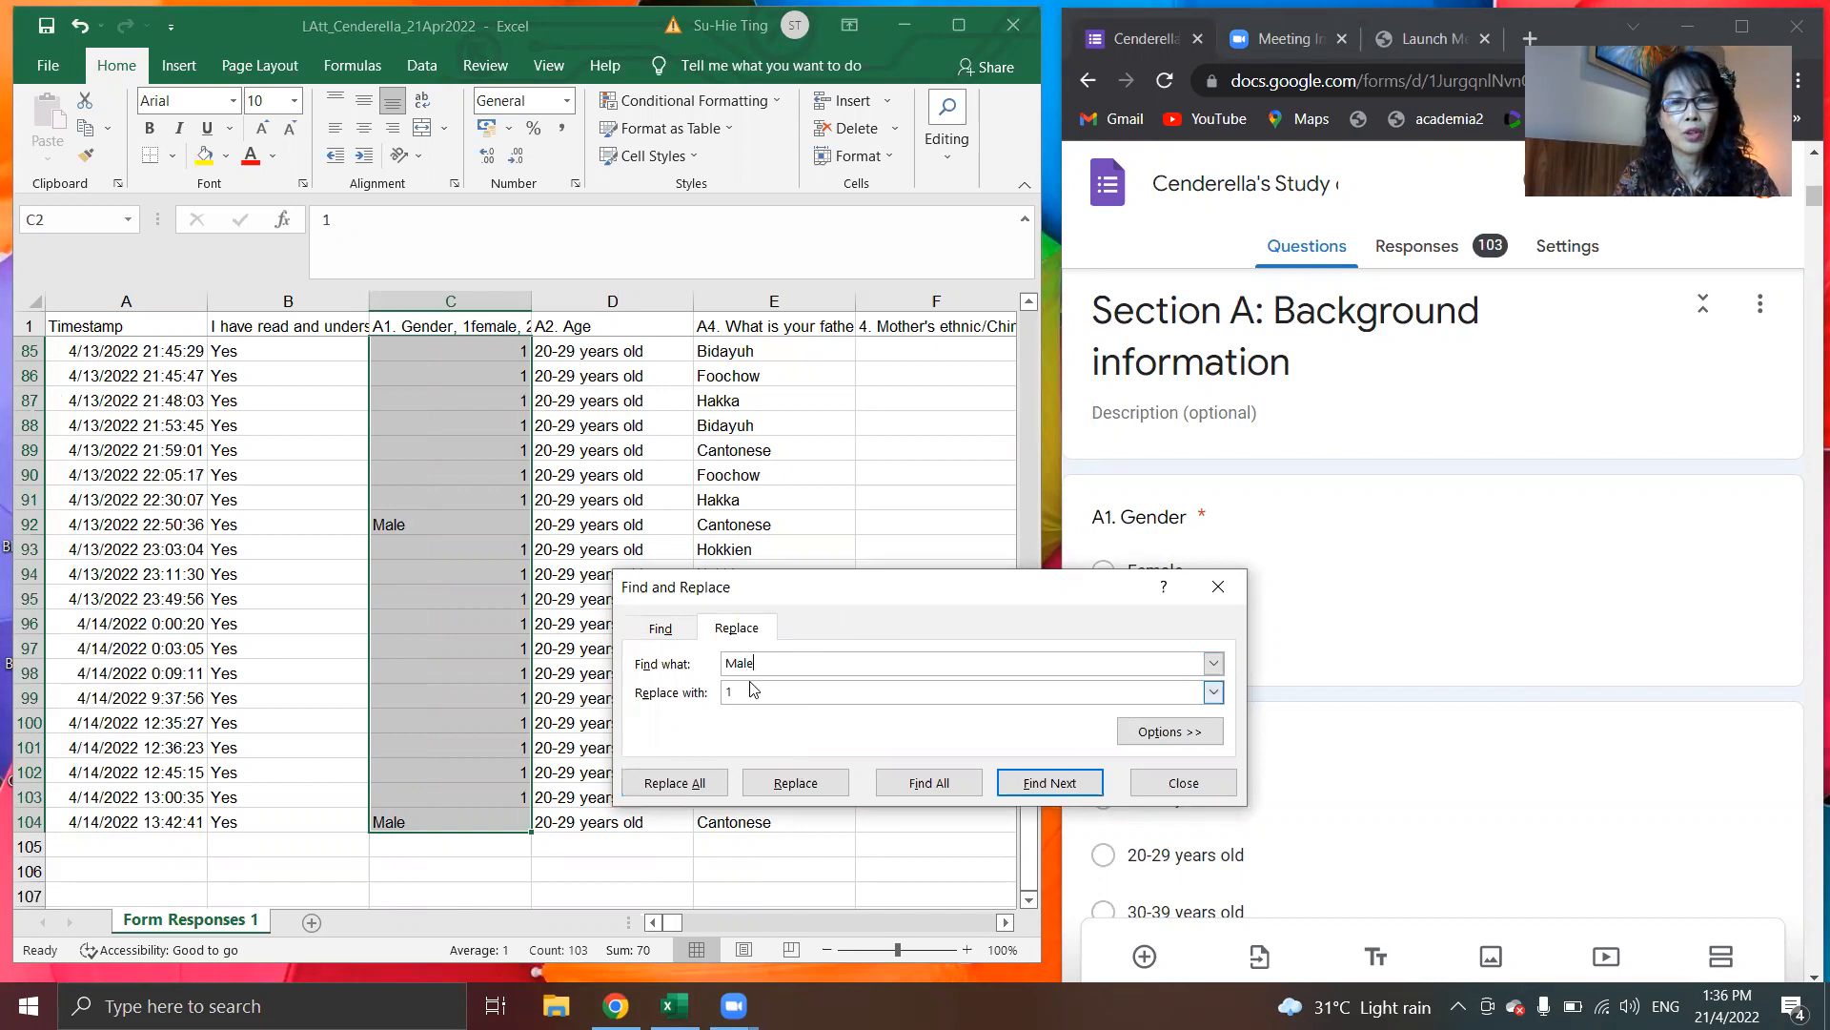
text(2)
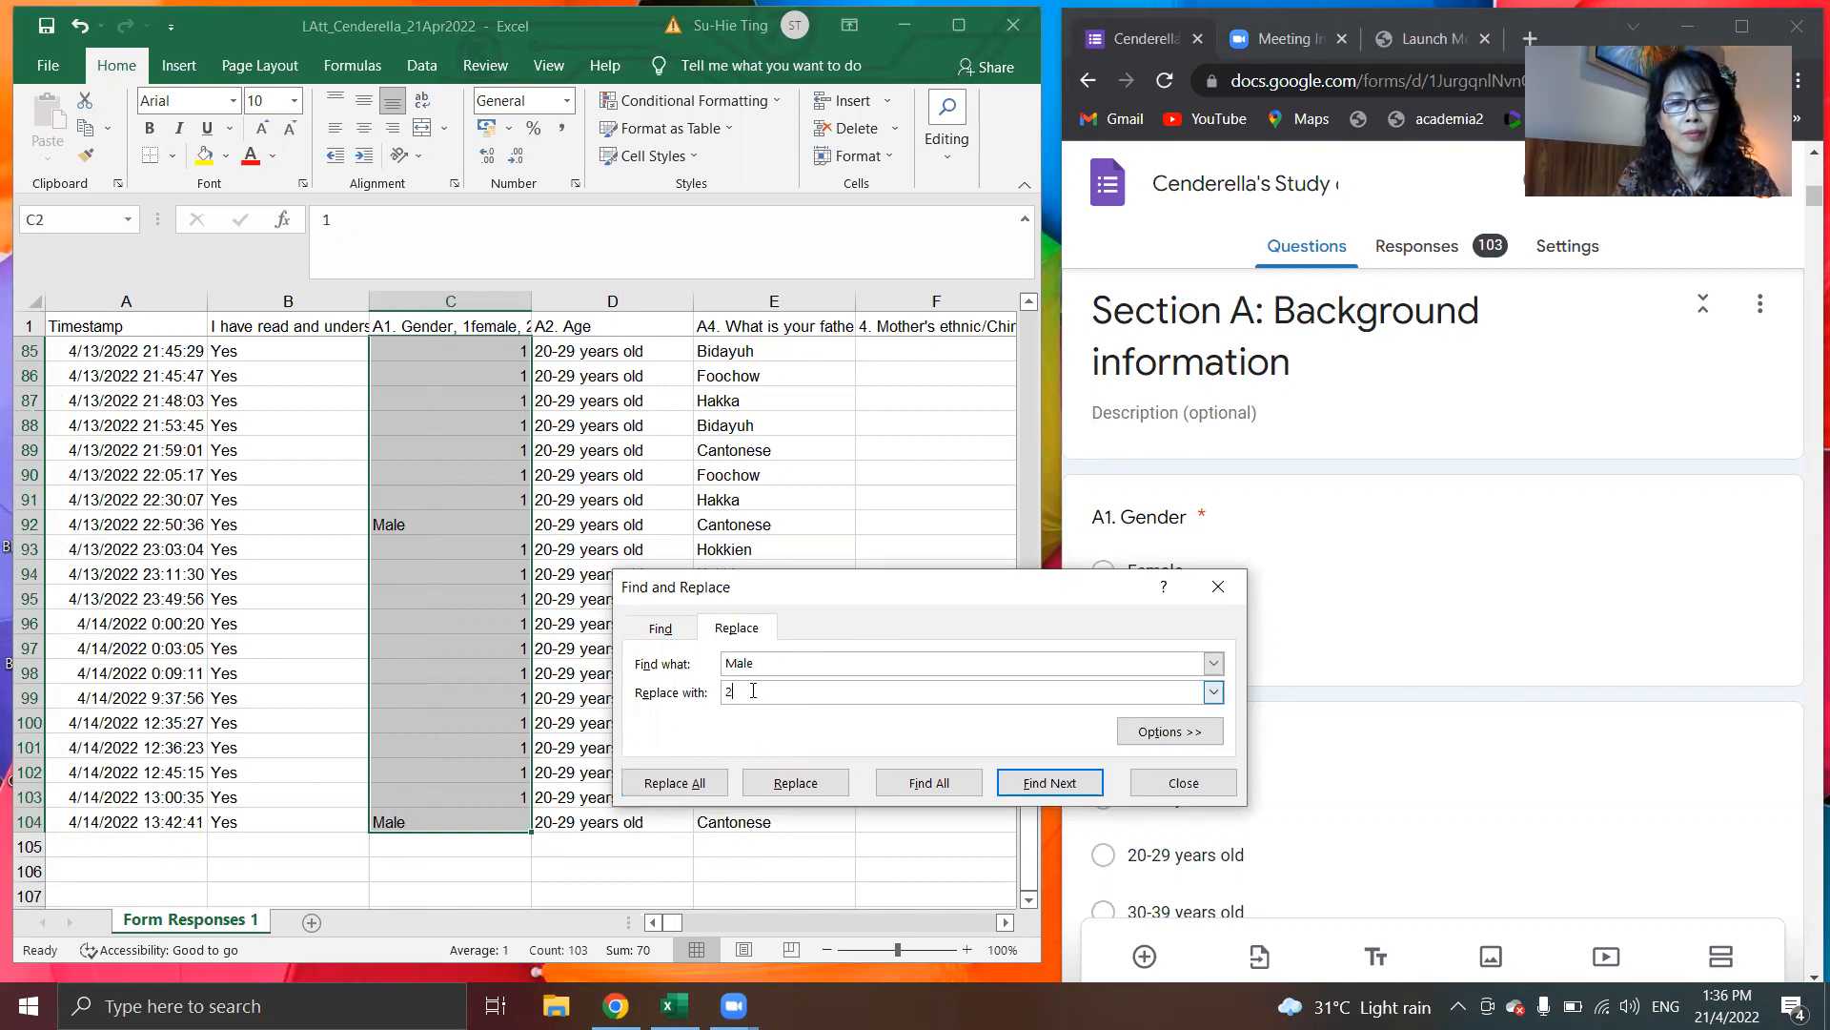
click(696, 788)
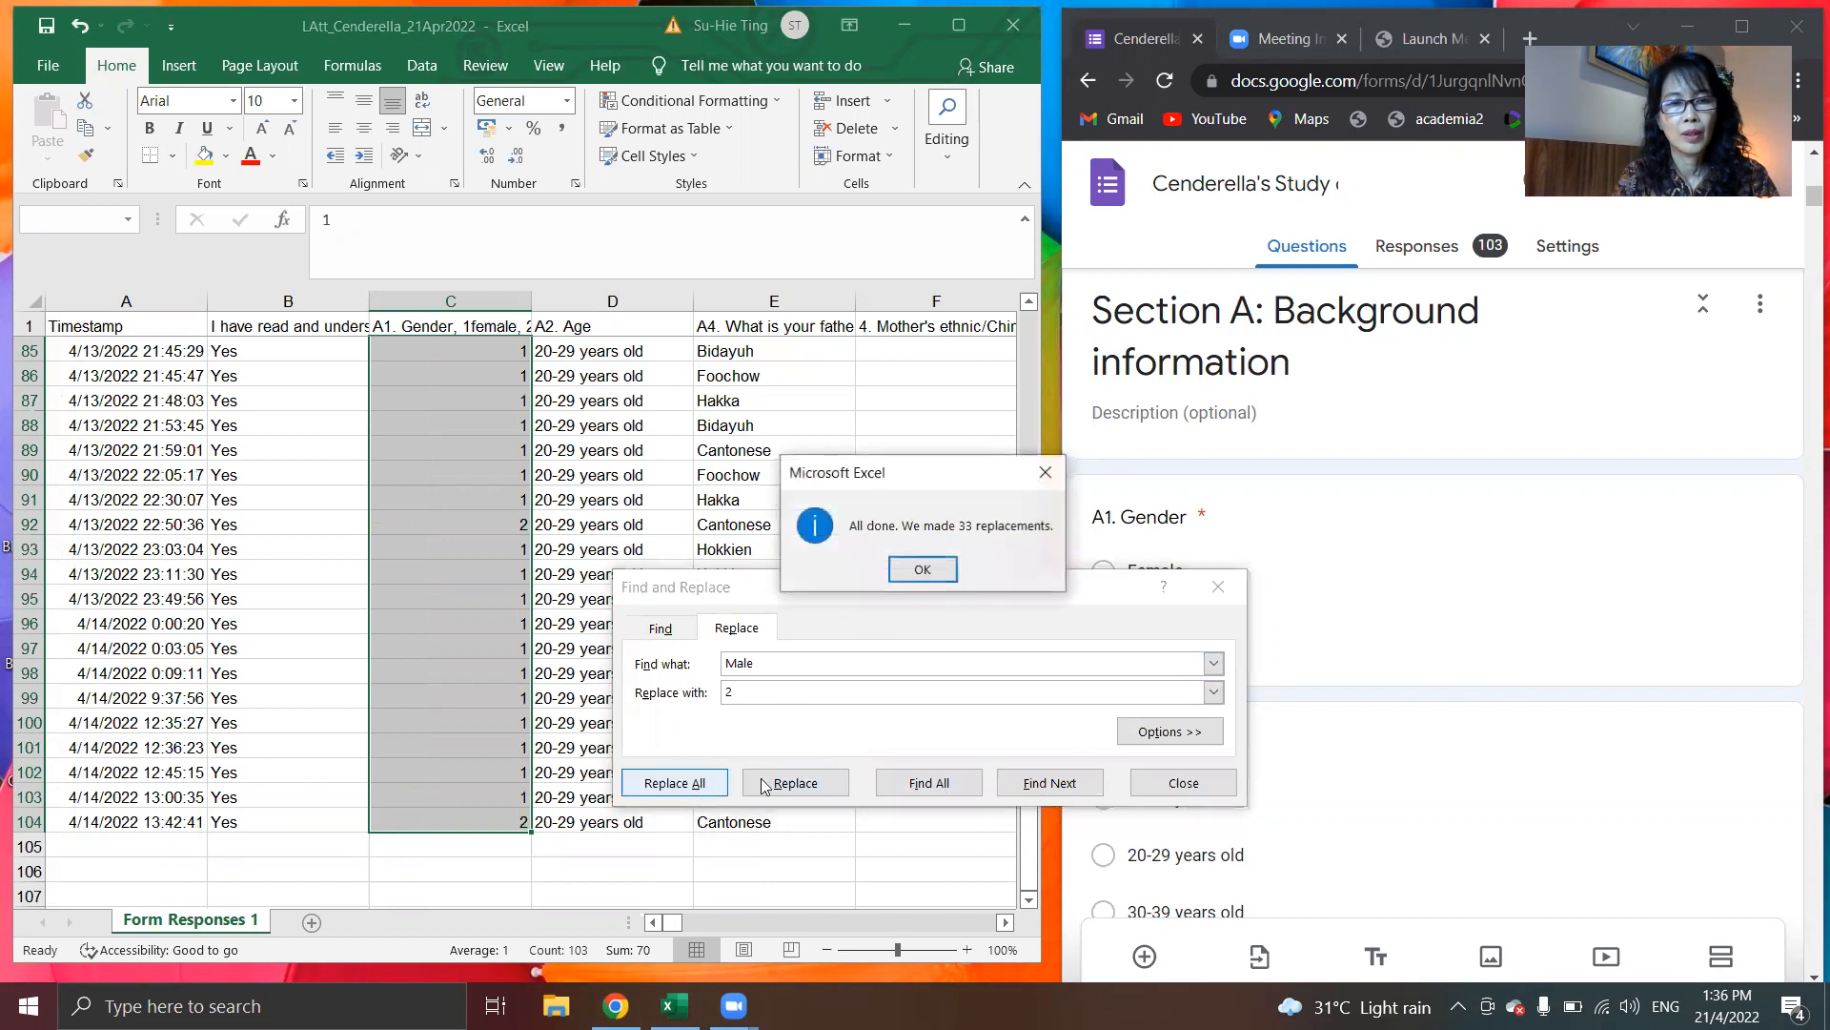
click(933, 580)
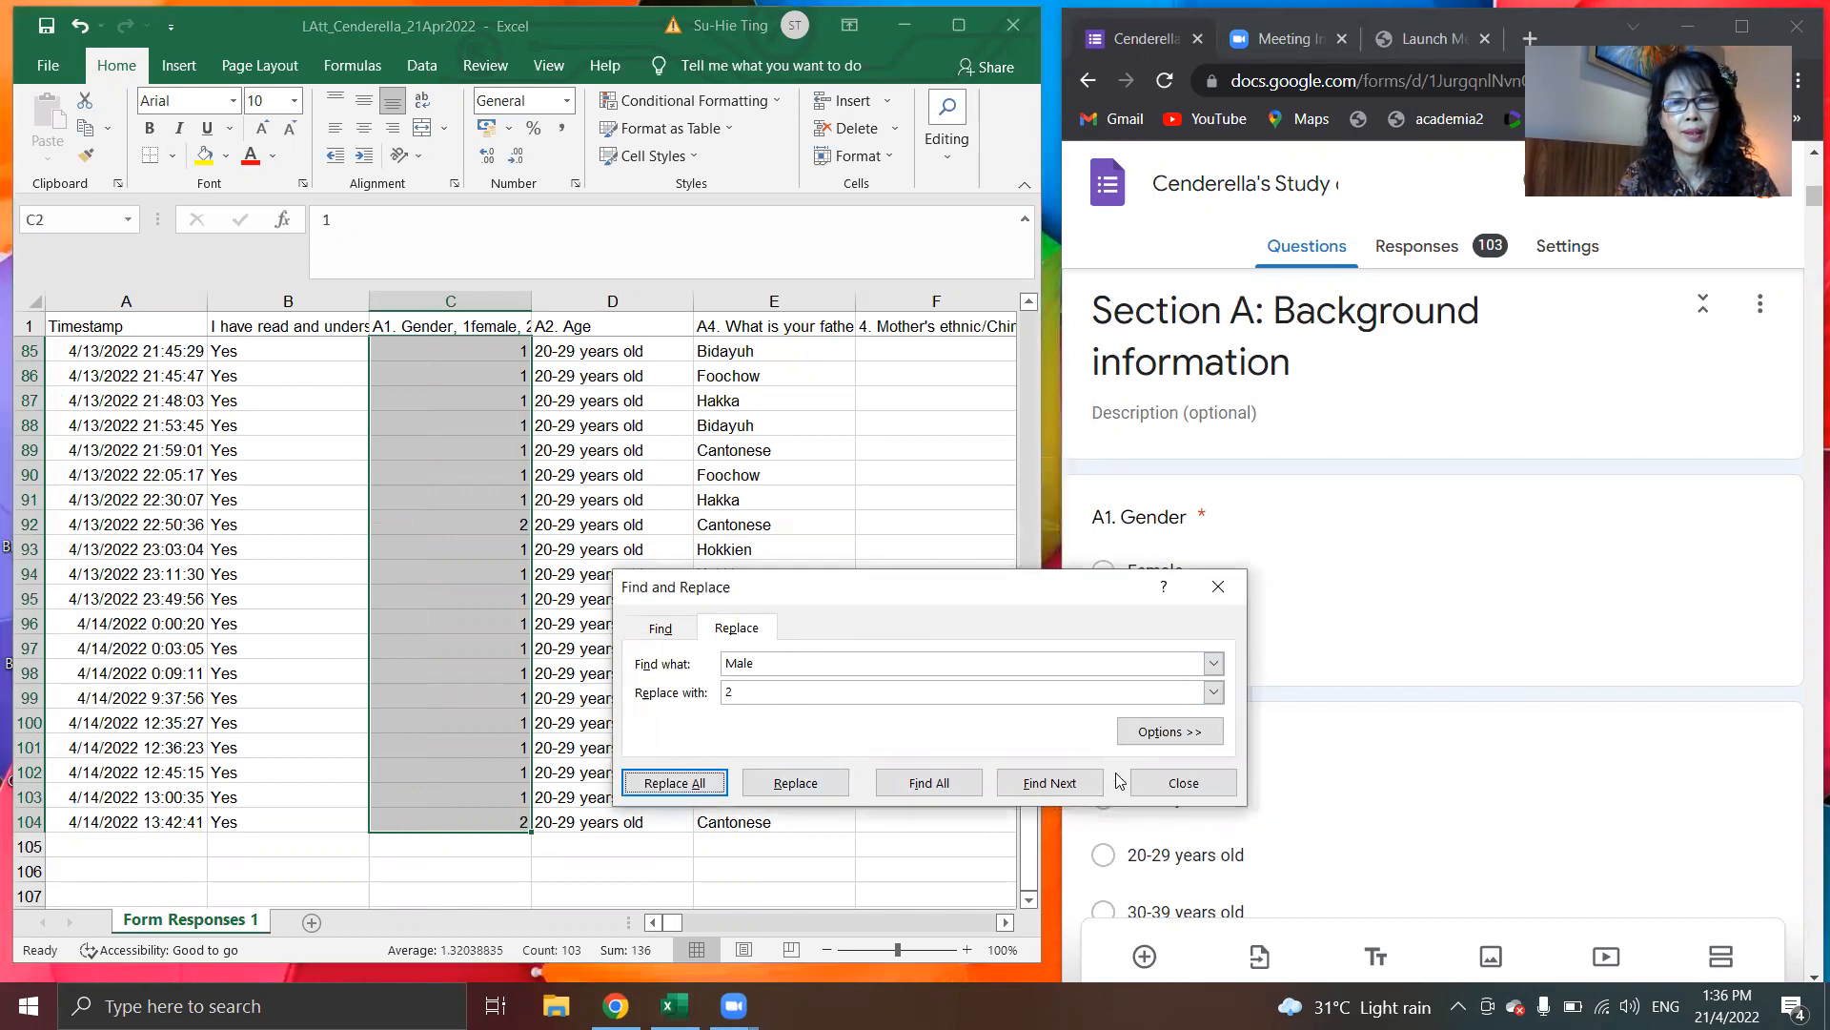
click(1183, 783)
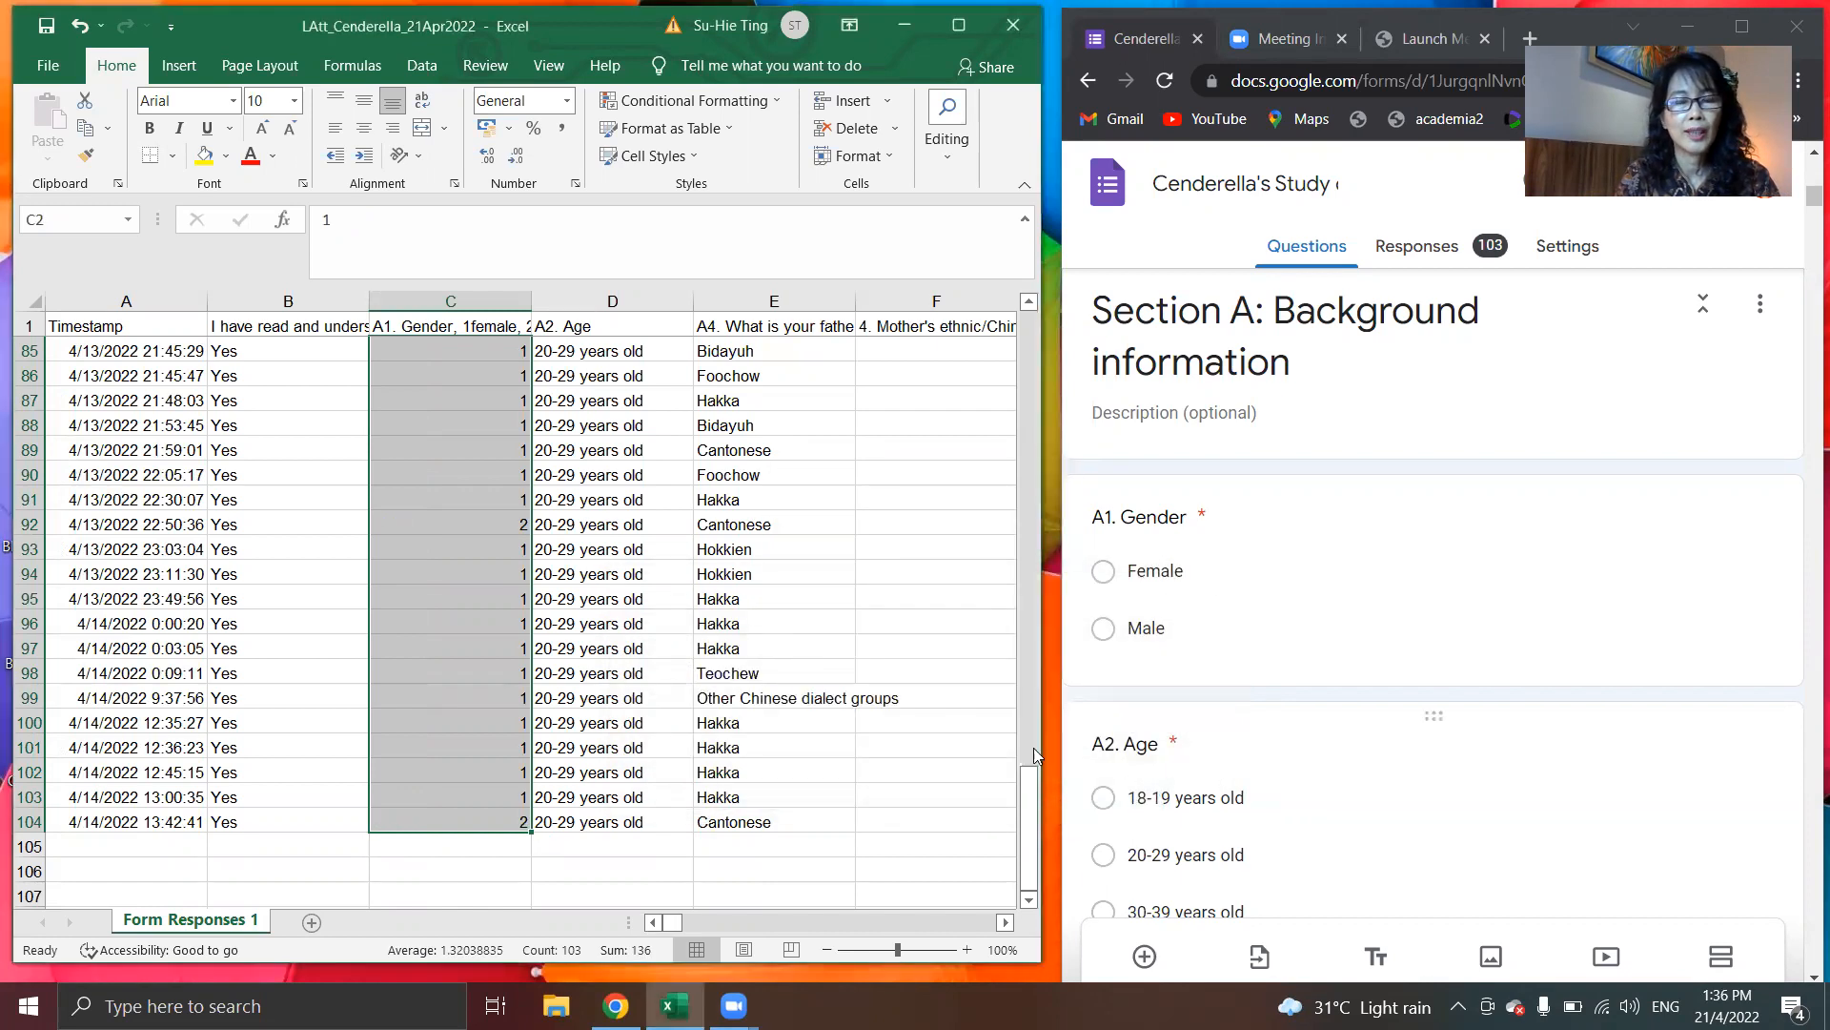
Step: Switch to the Google Form and look up the answer options of the A2. Age question
click(597, 329)
click(1335, 627)
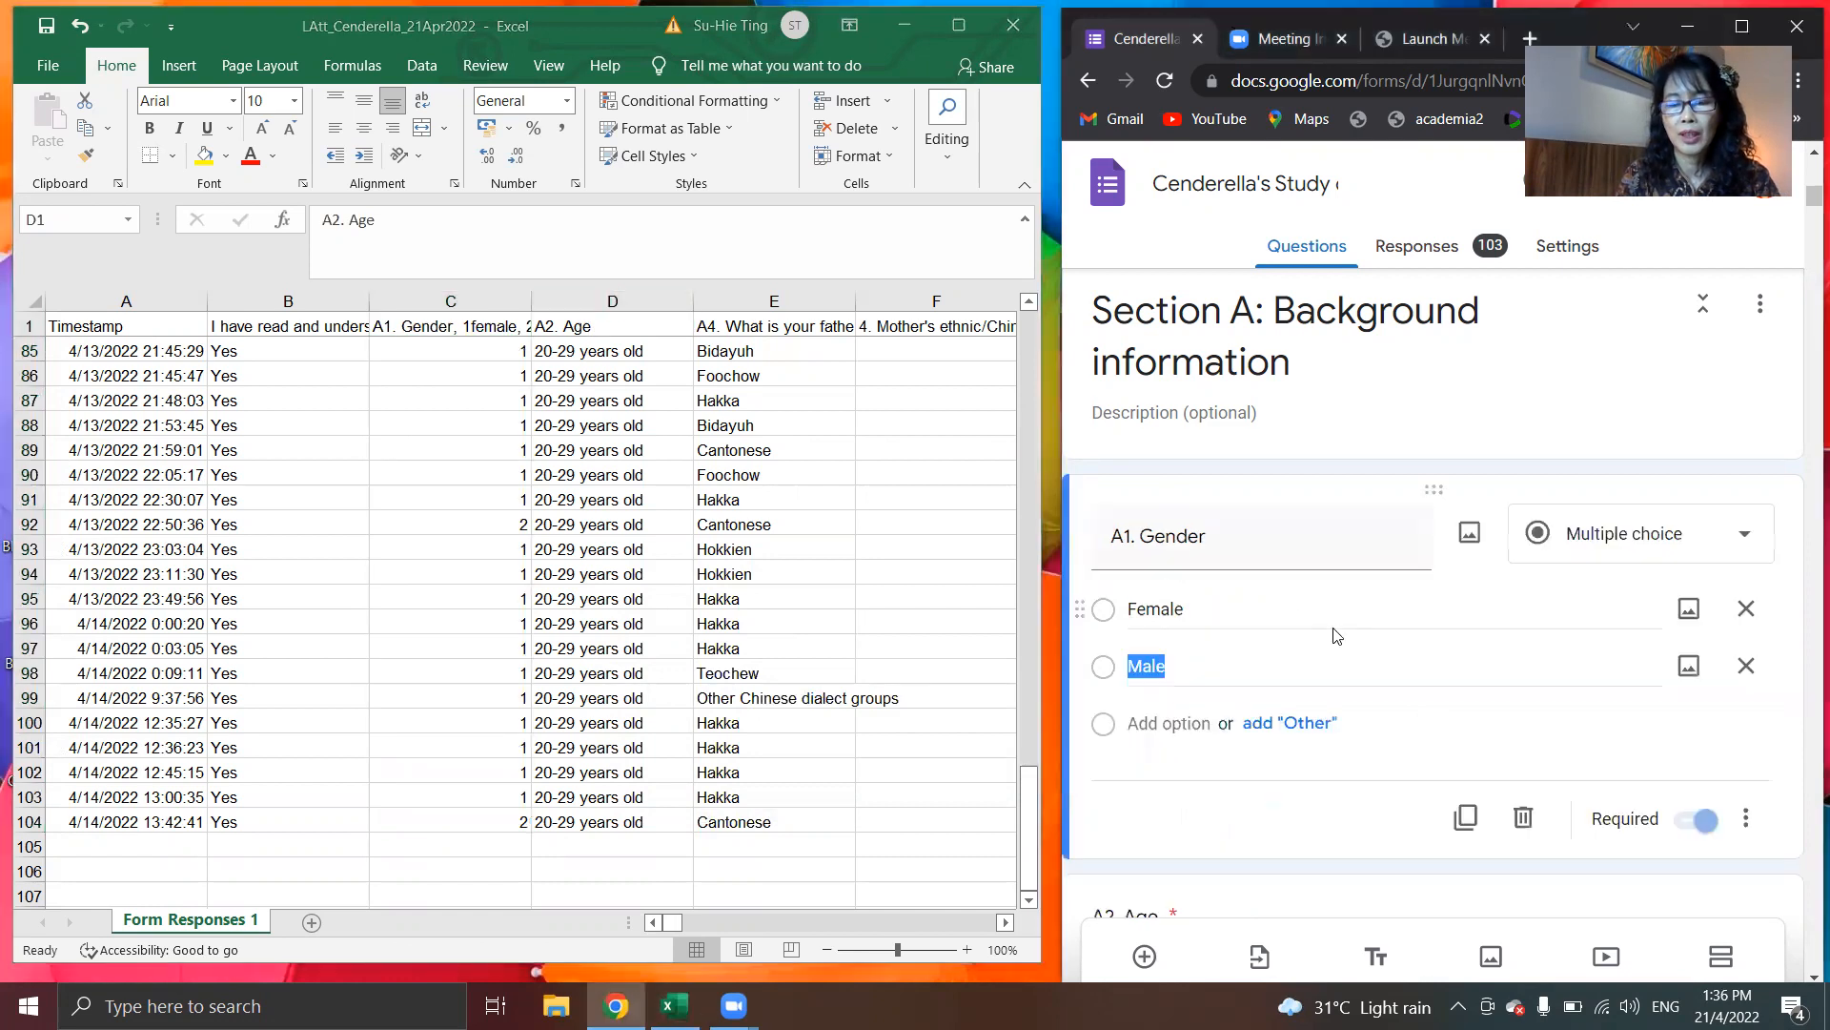
key(Return)
key(Down)
key(Down)
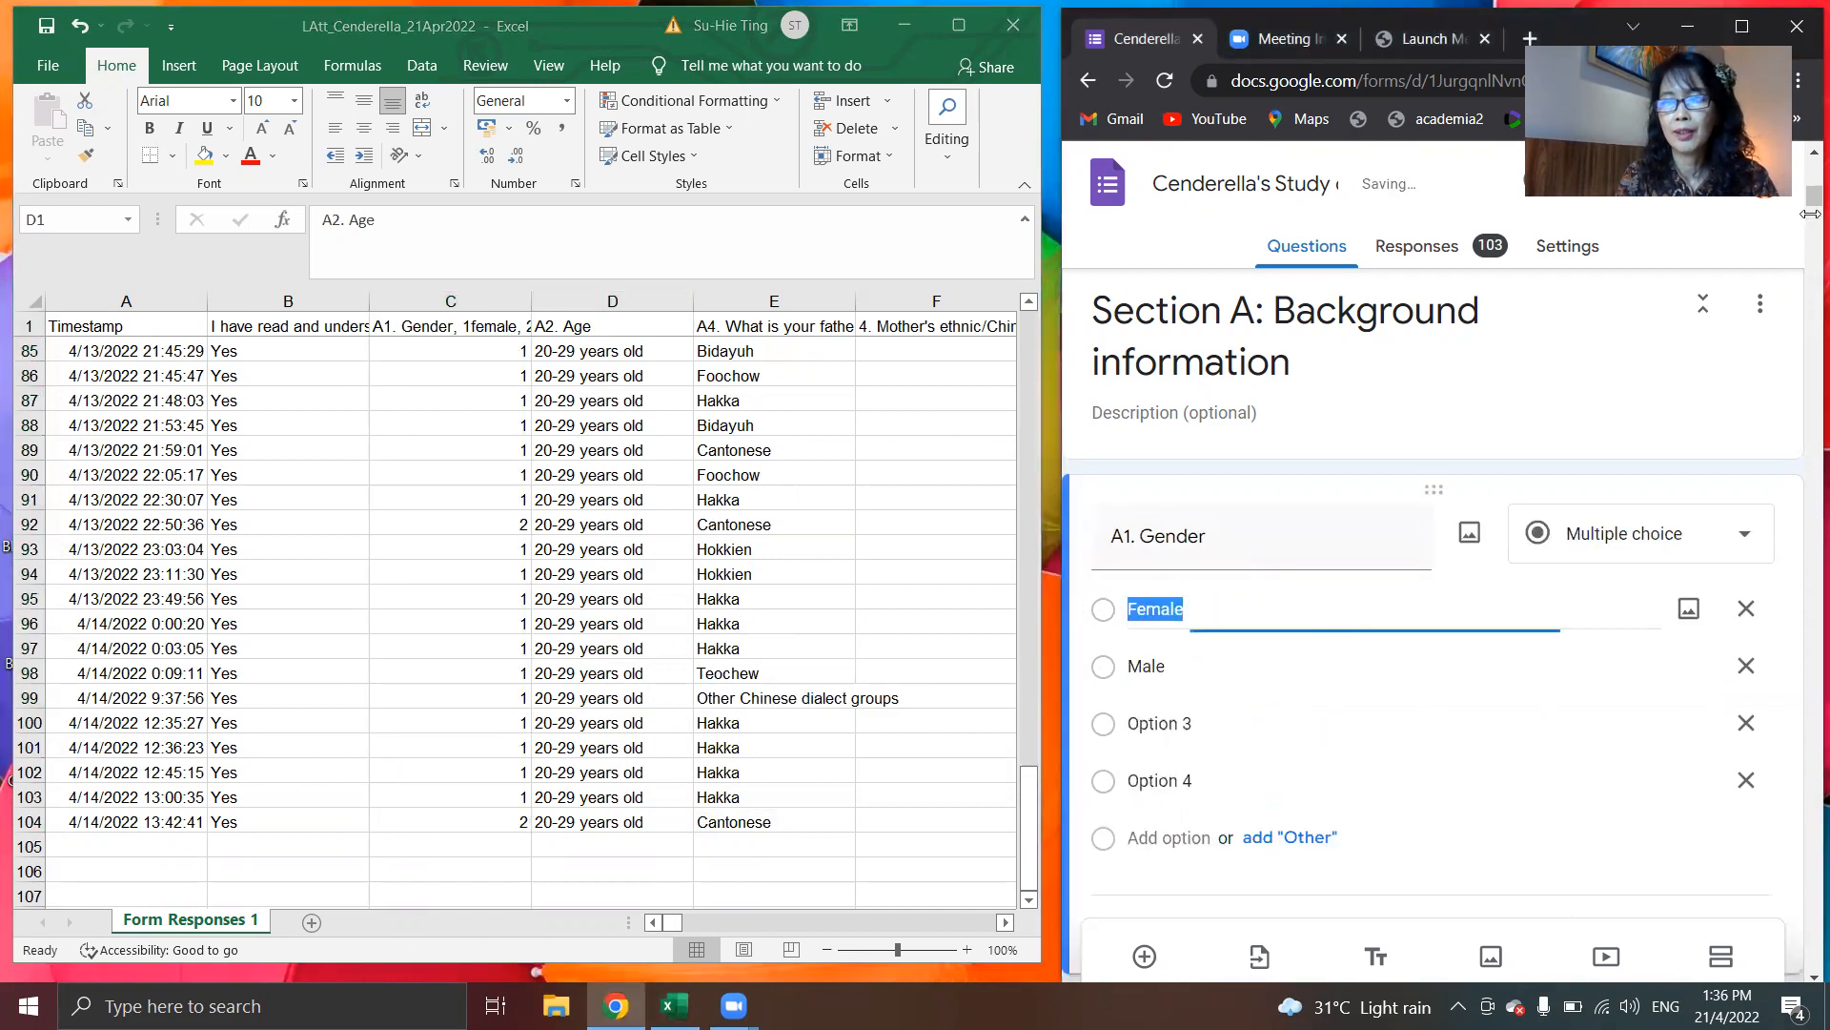
scroll(1802, 204, down, 7)
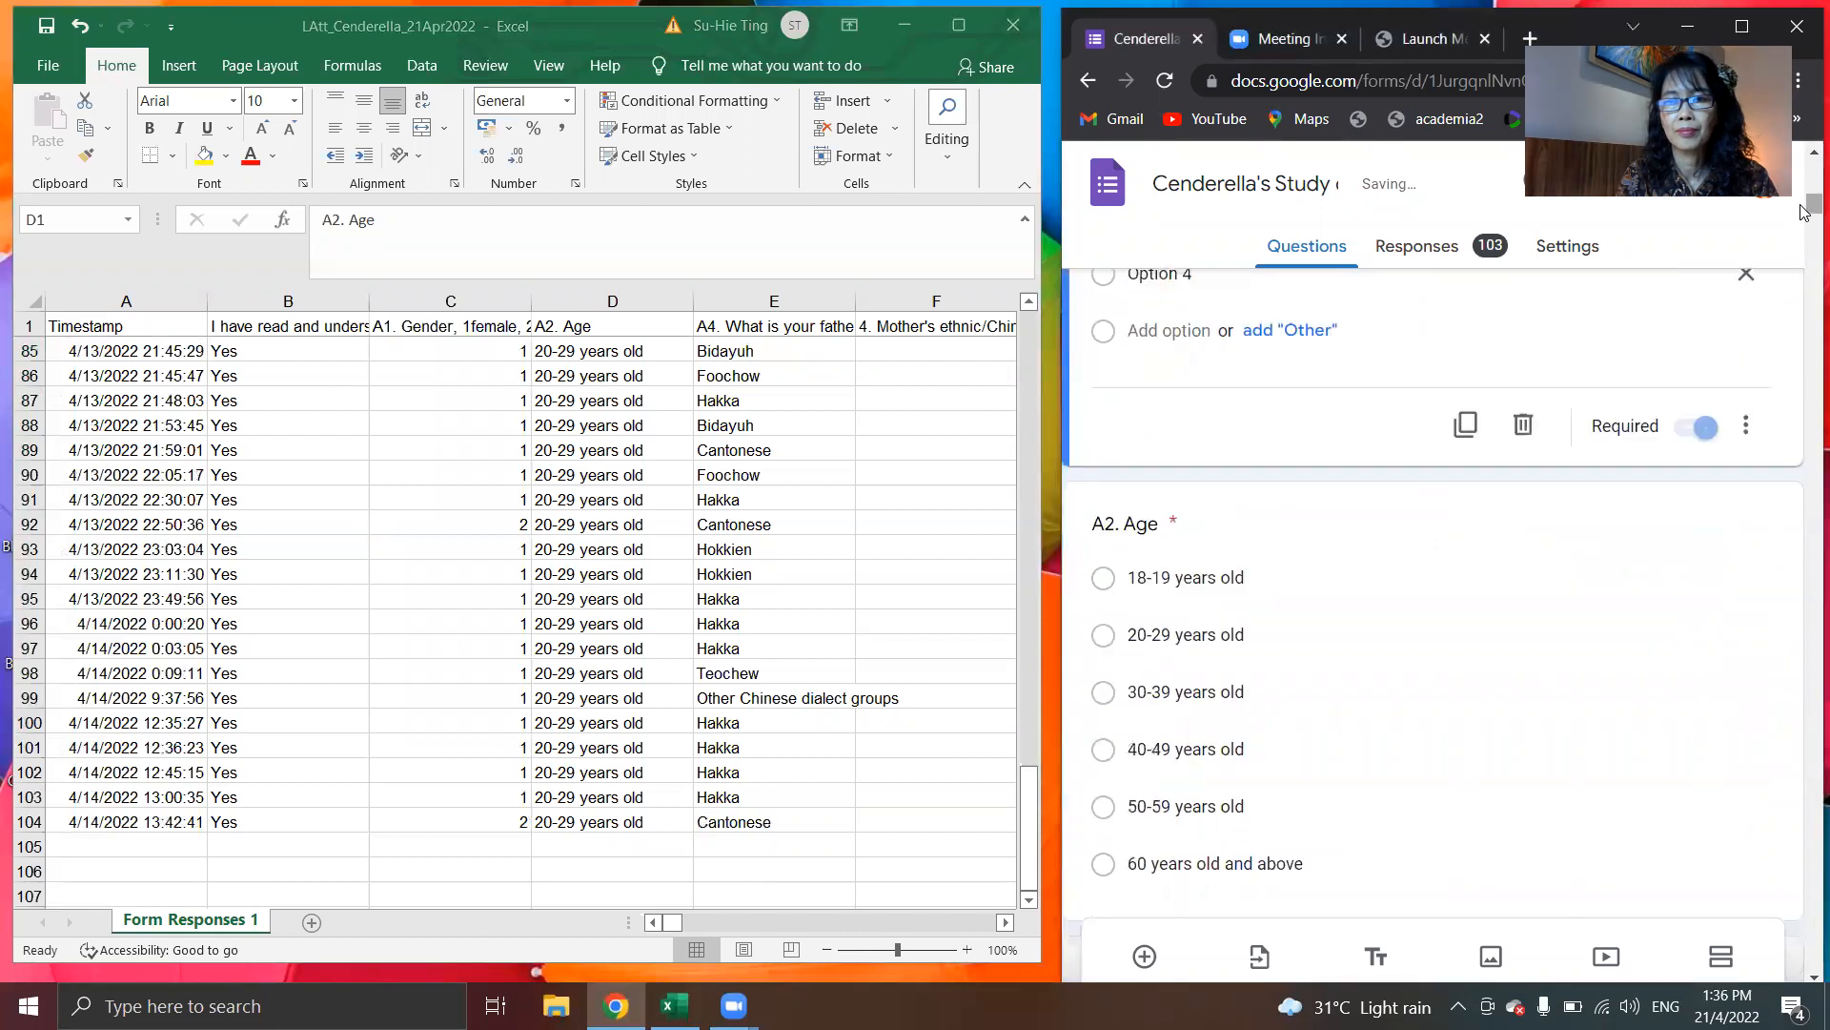
drag(1801, 207, 1801, 206)
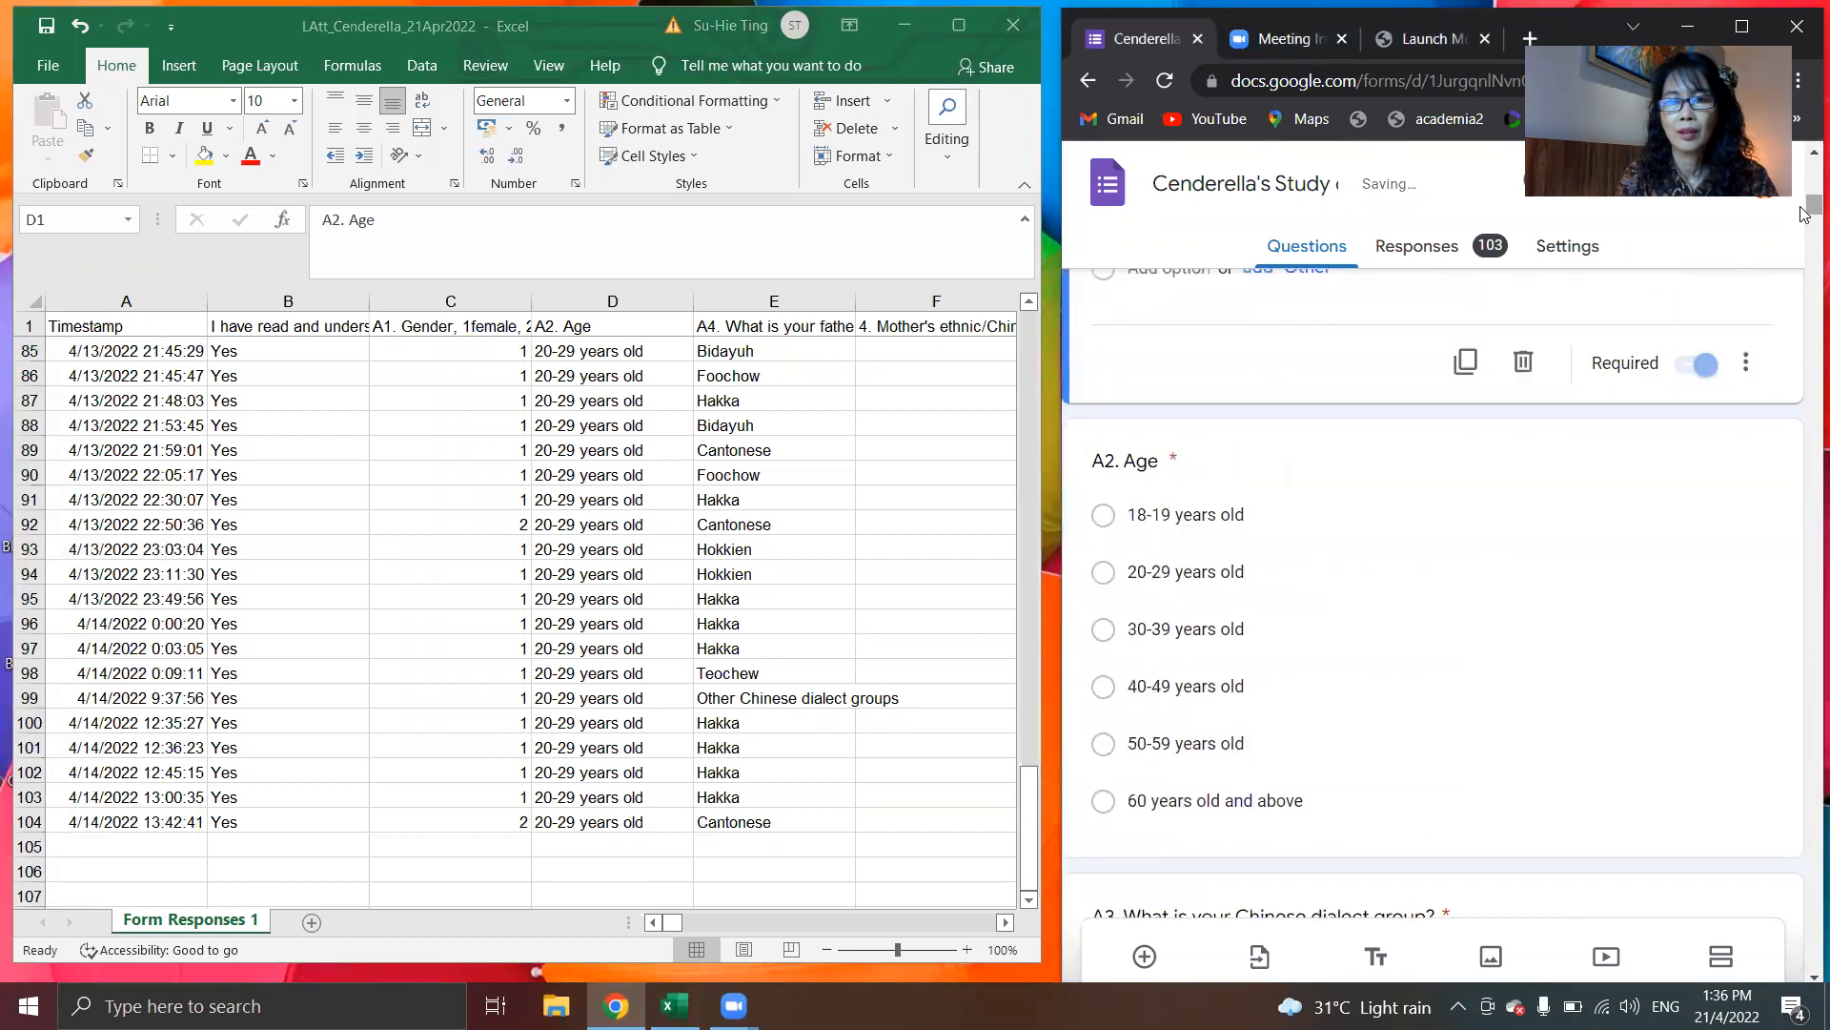
Step: In Excel, extend the D1 header to read "A2. Age, 1for18-19, 2for20-29, 3for30-39, 4for40-49, 5for50-59, 6forabove"
click(635, 326)
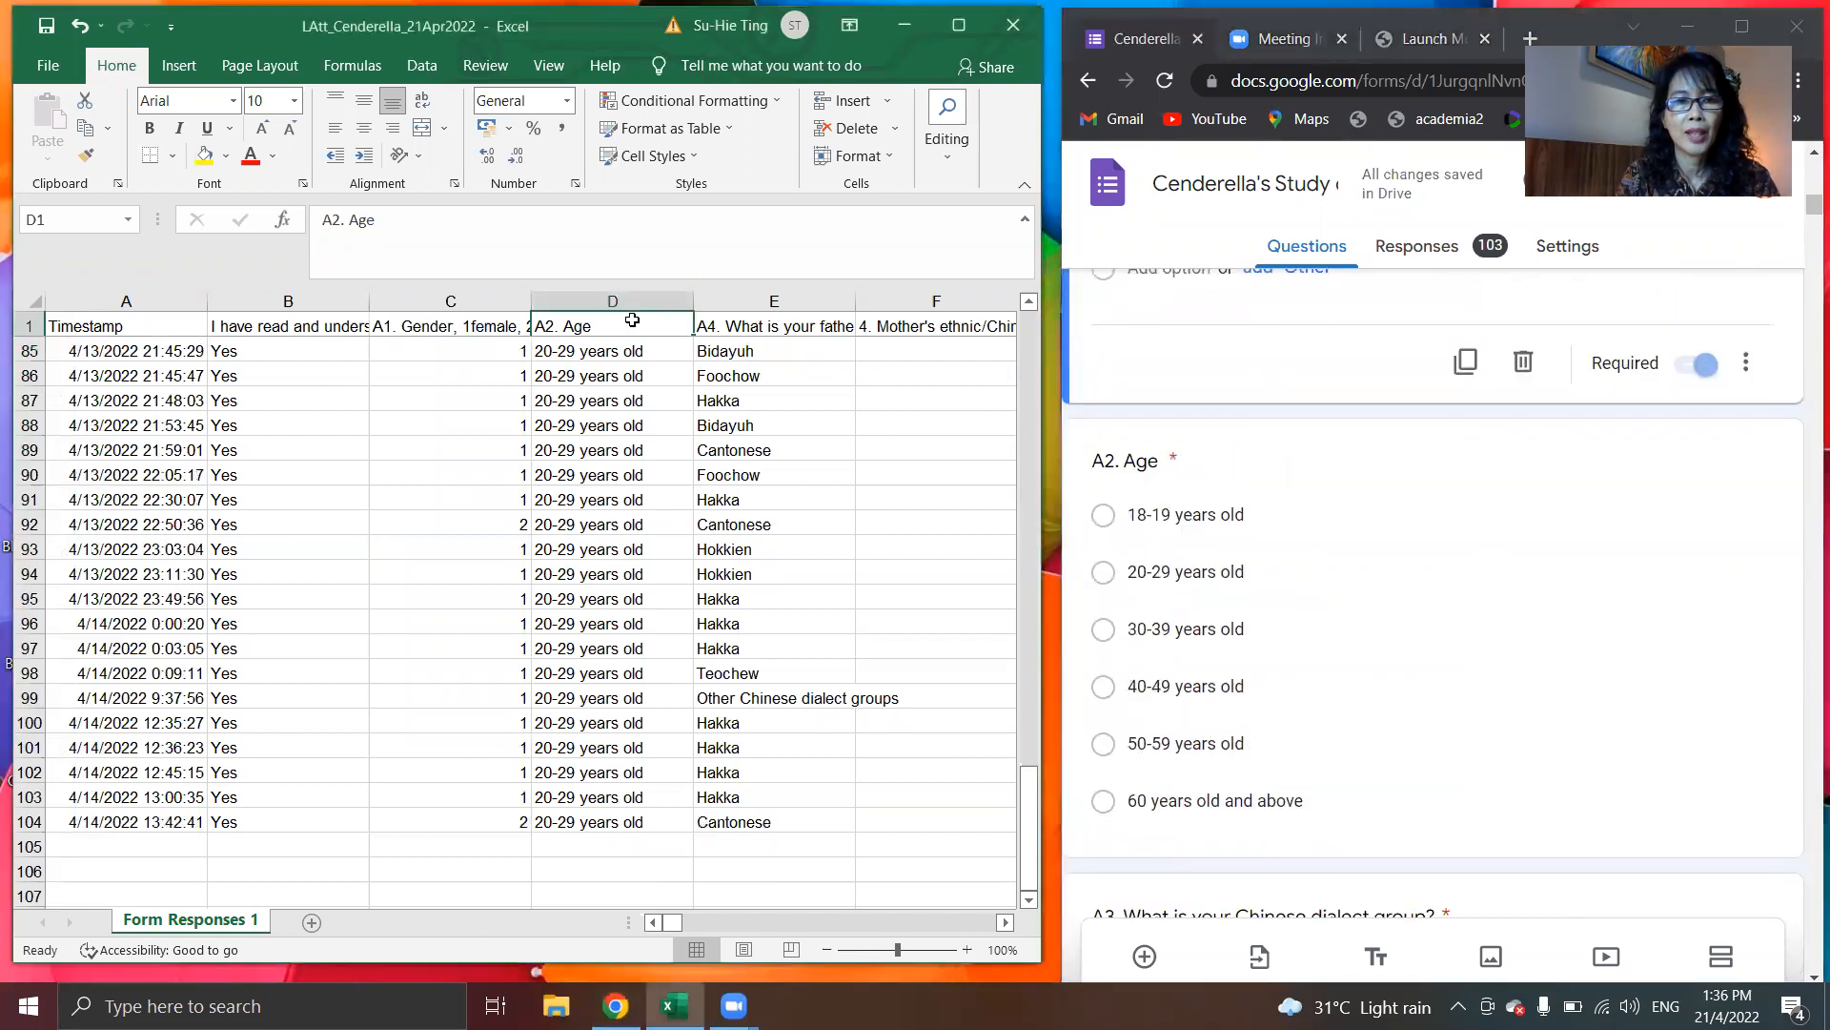
click(473, 227)
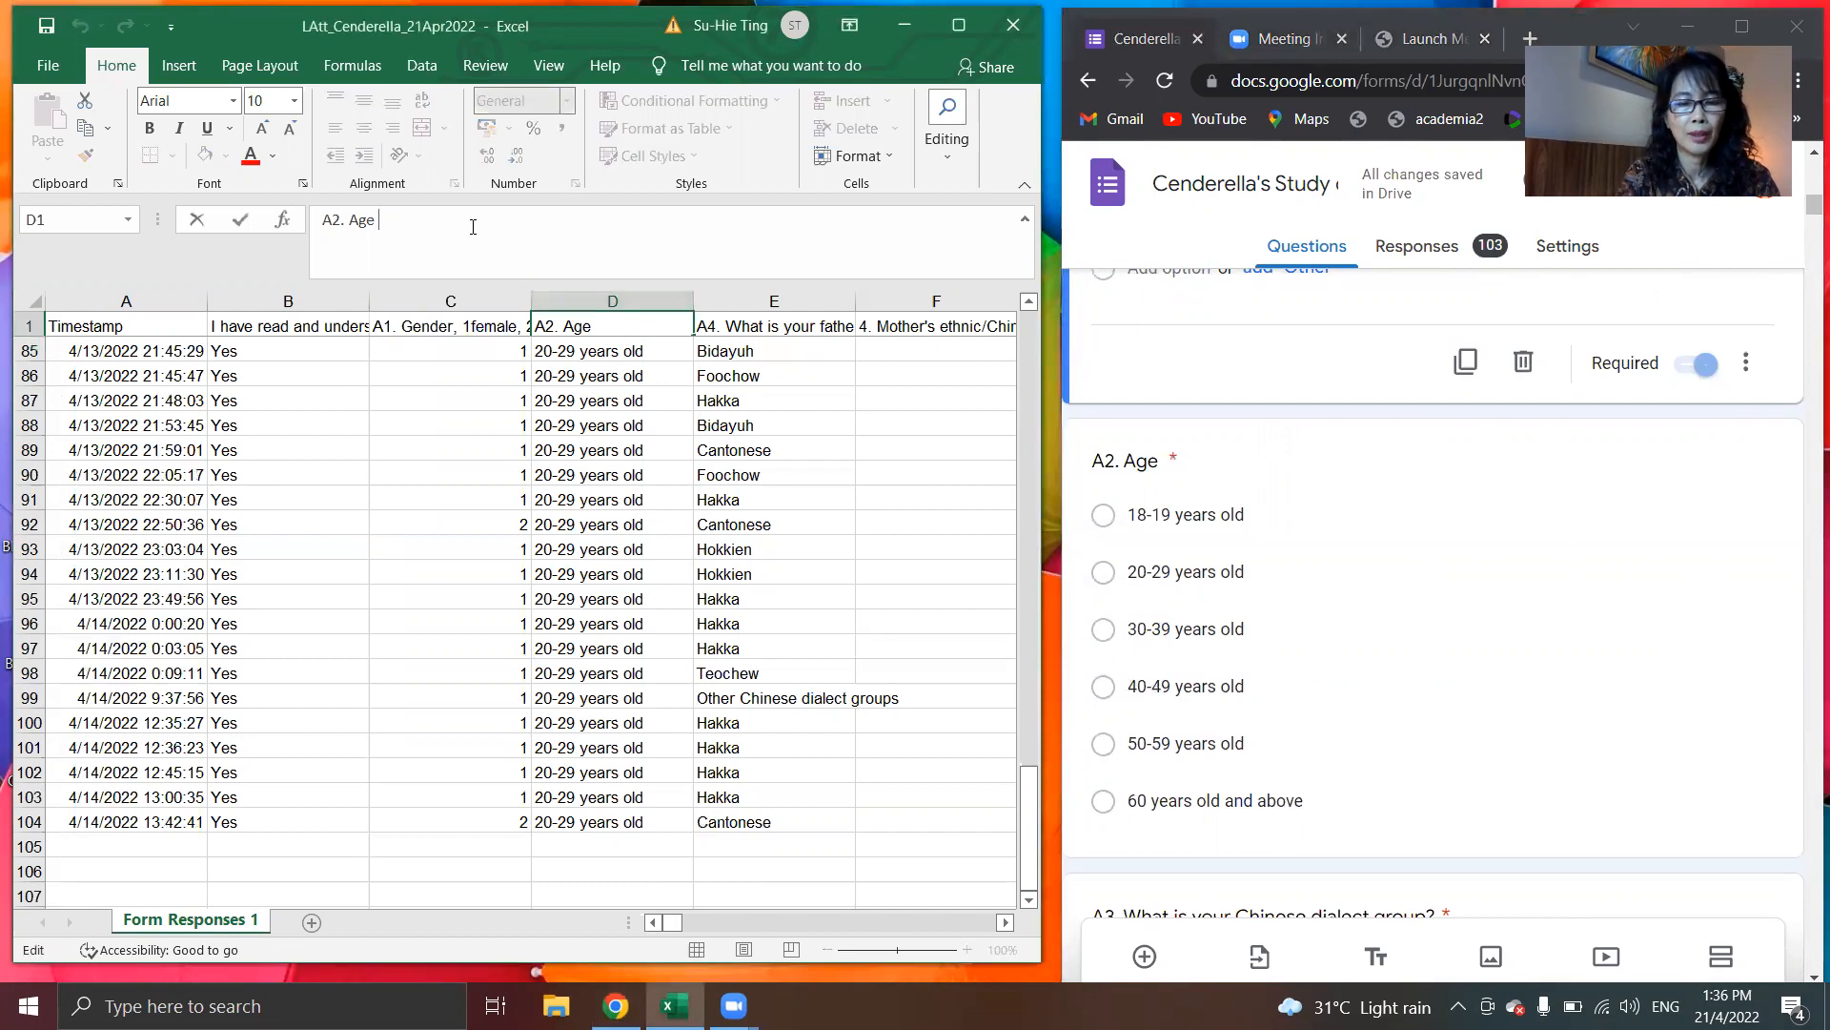
key(BackSpace)
text(,)
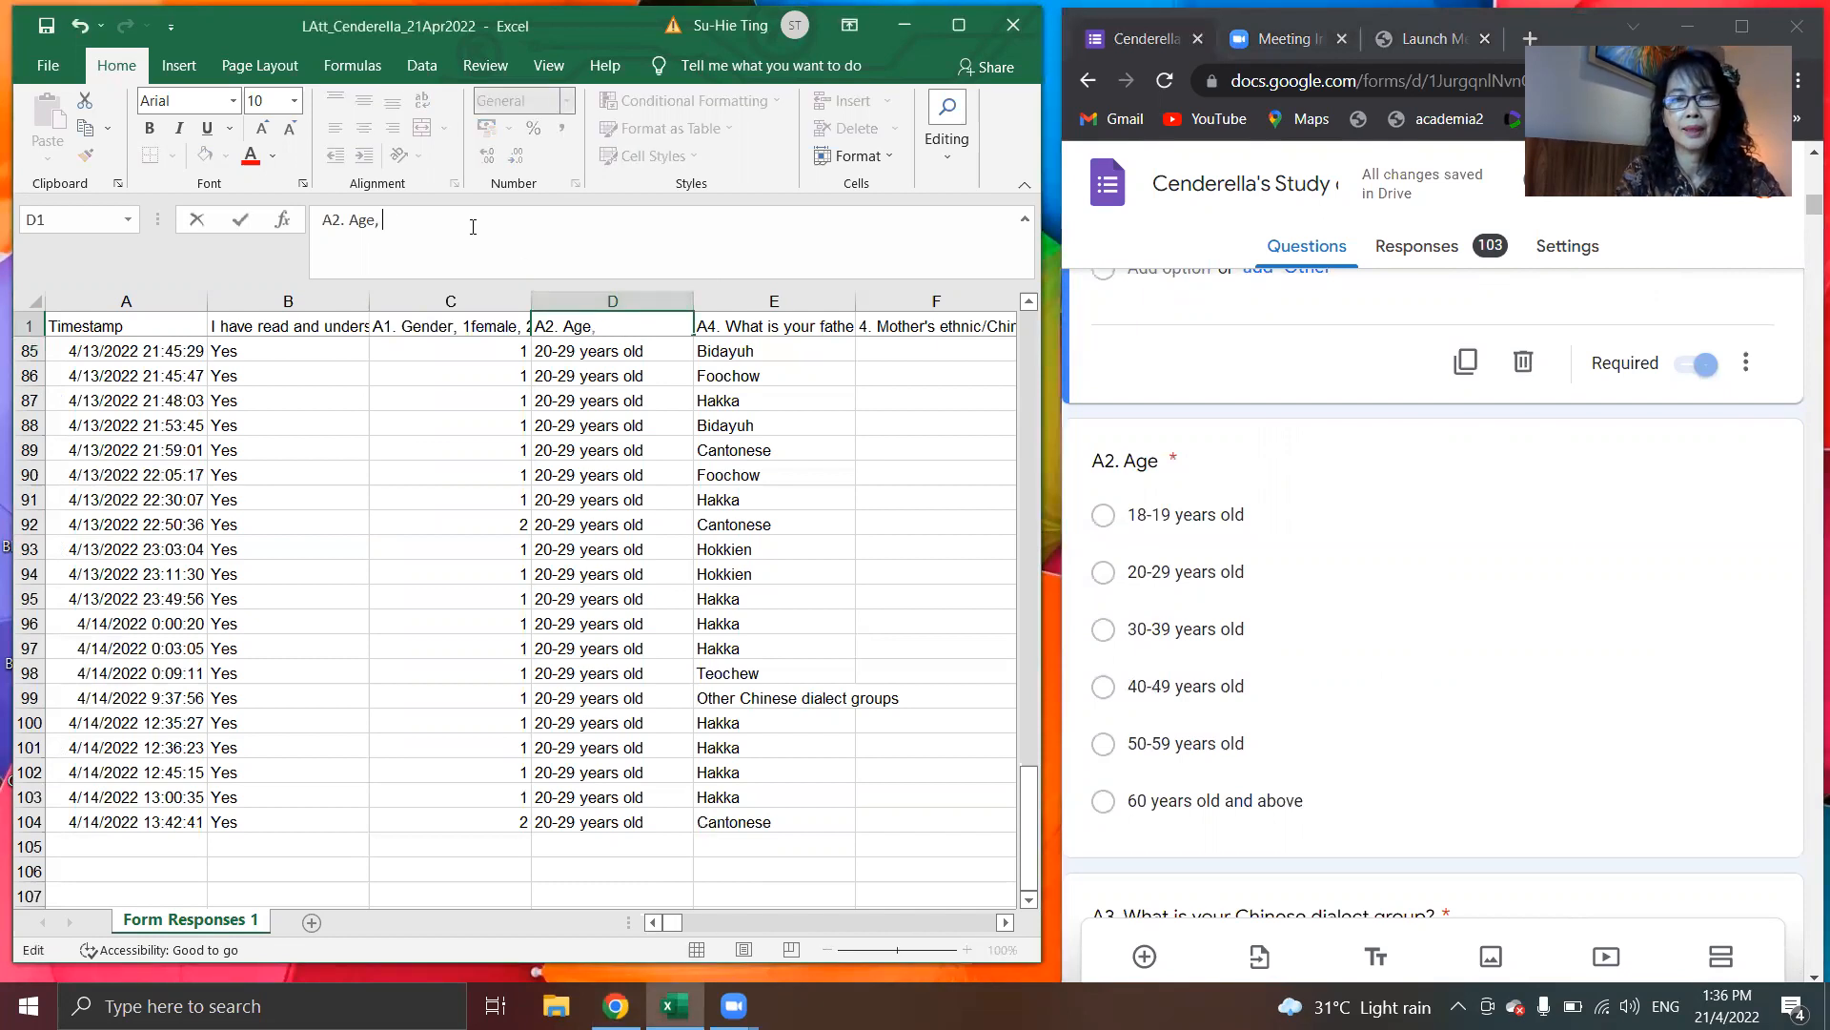
text( 1for18-19, 2for 20-29, 3for30-39, 4for40-49, 5)
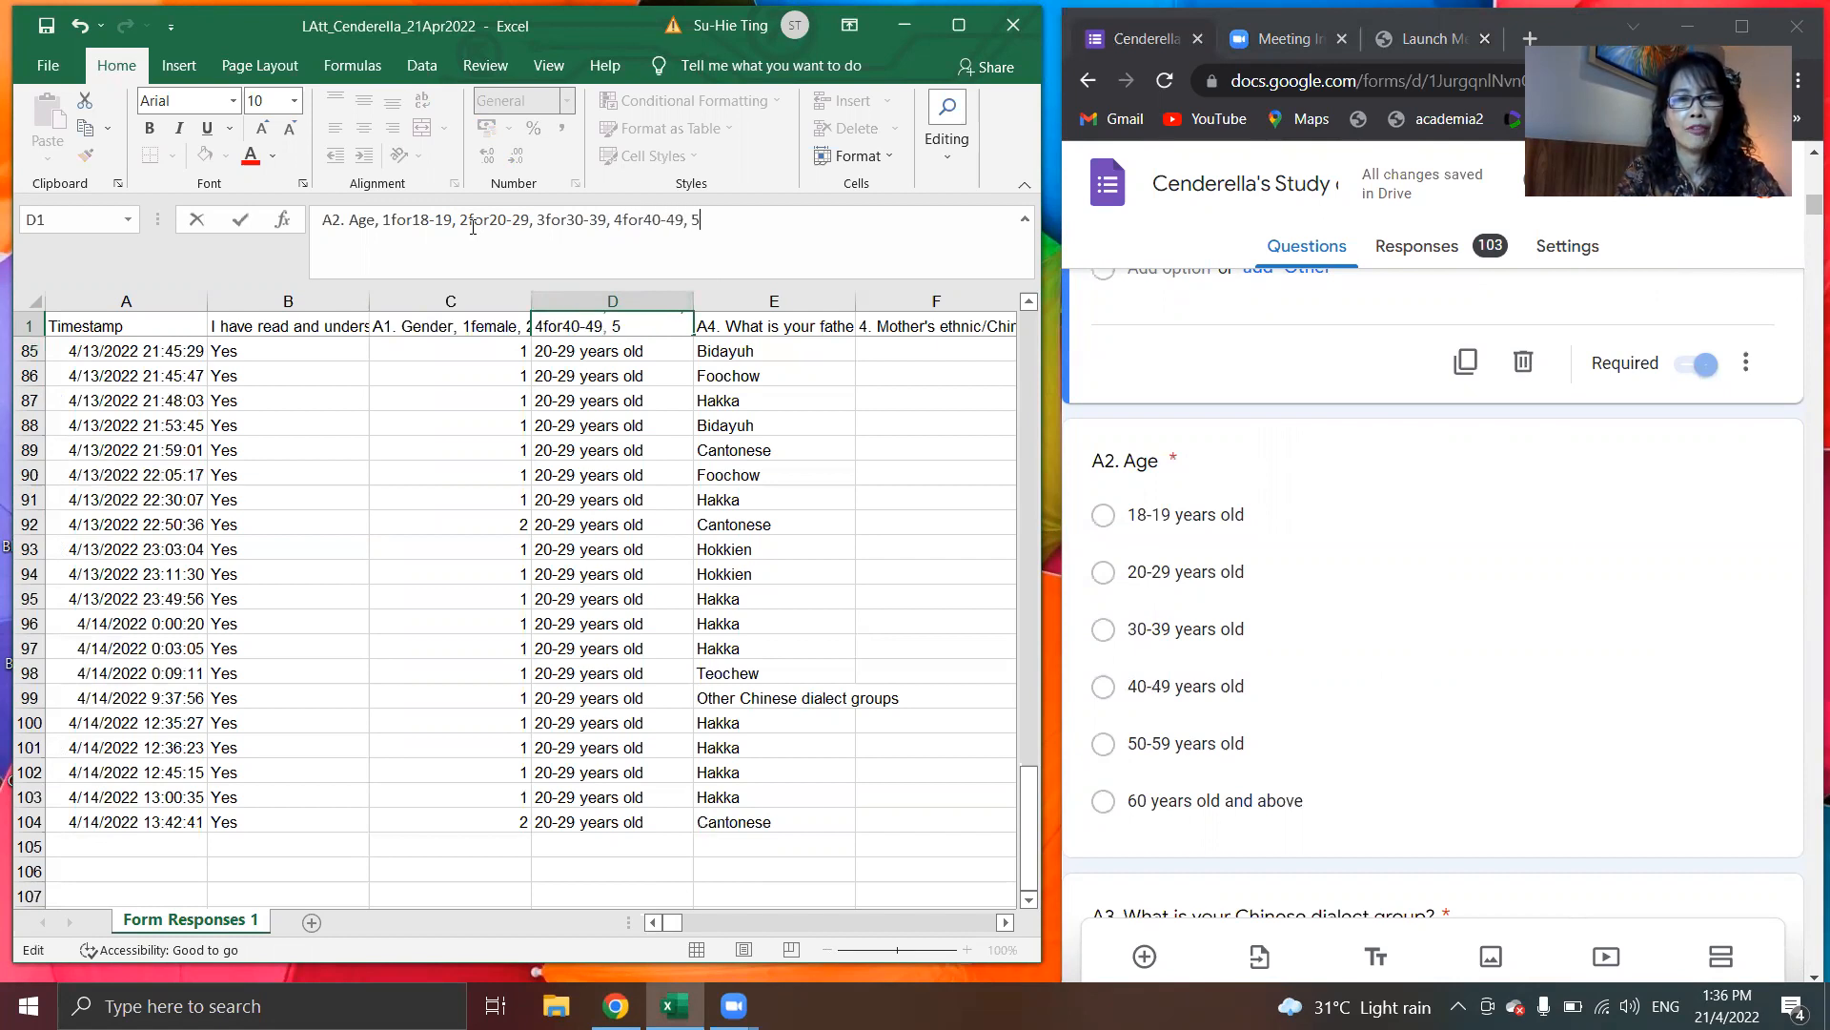
text(for50-59)
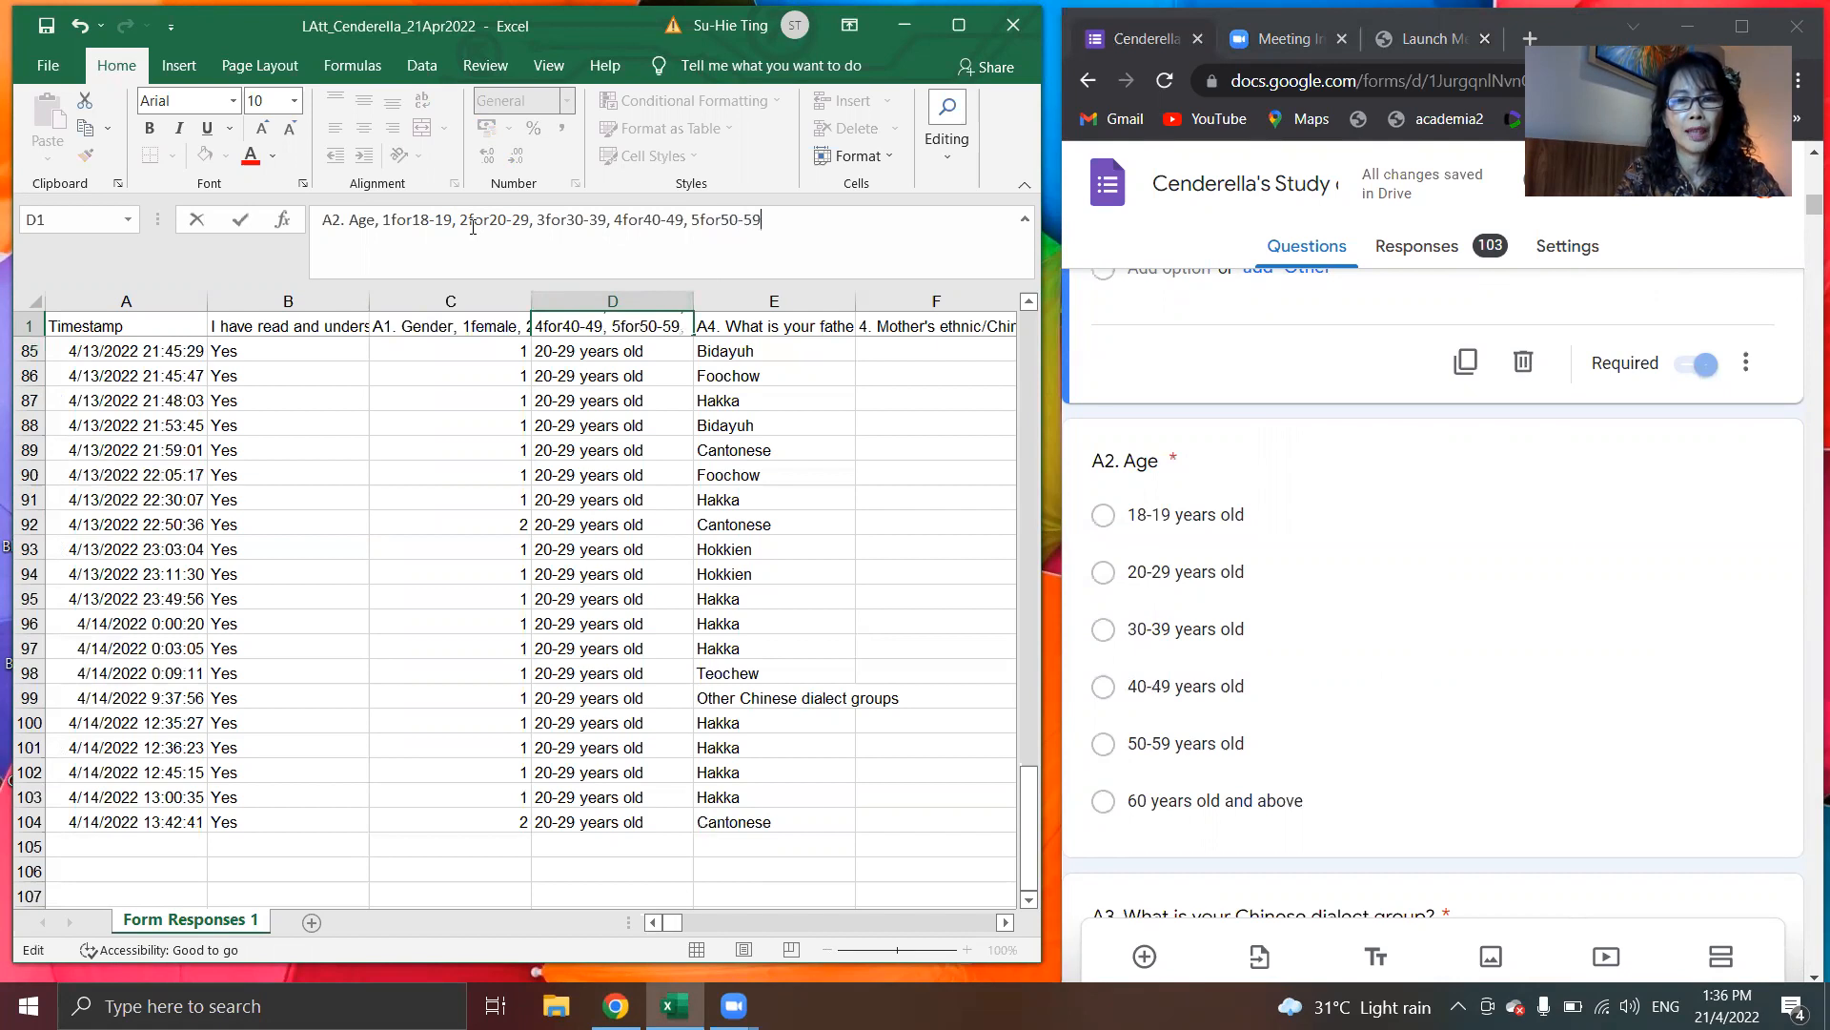
text(, 6forabove)
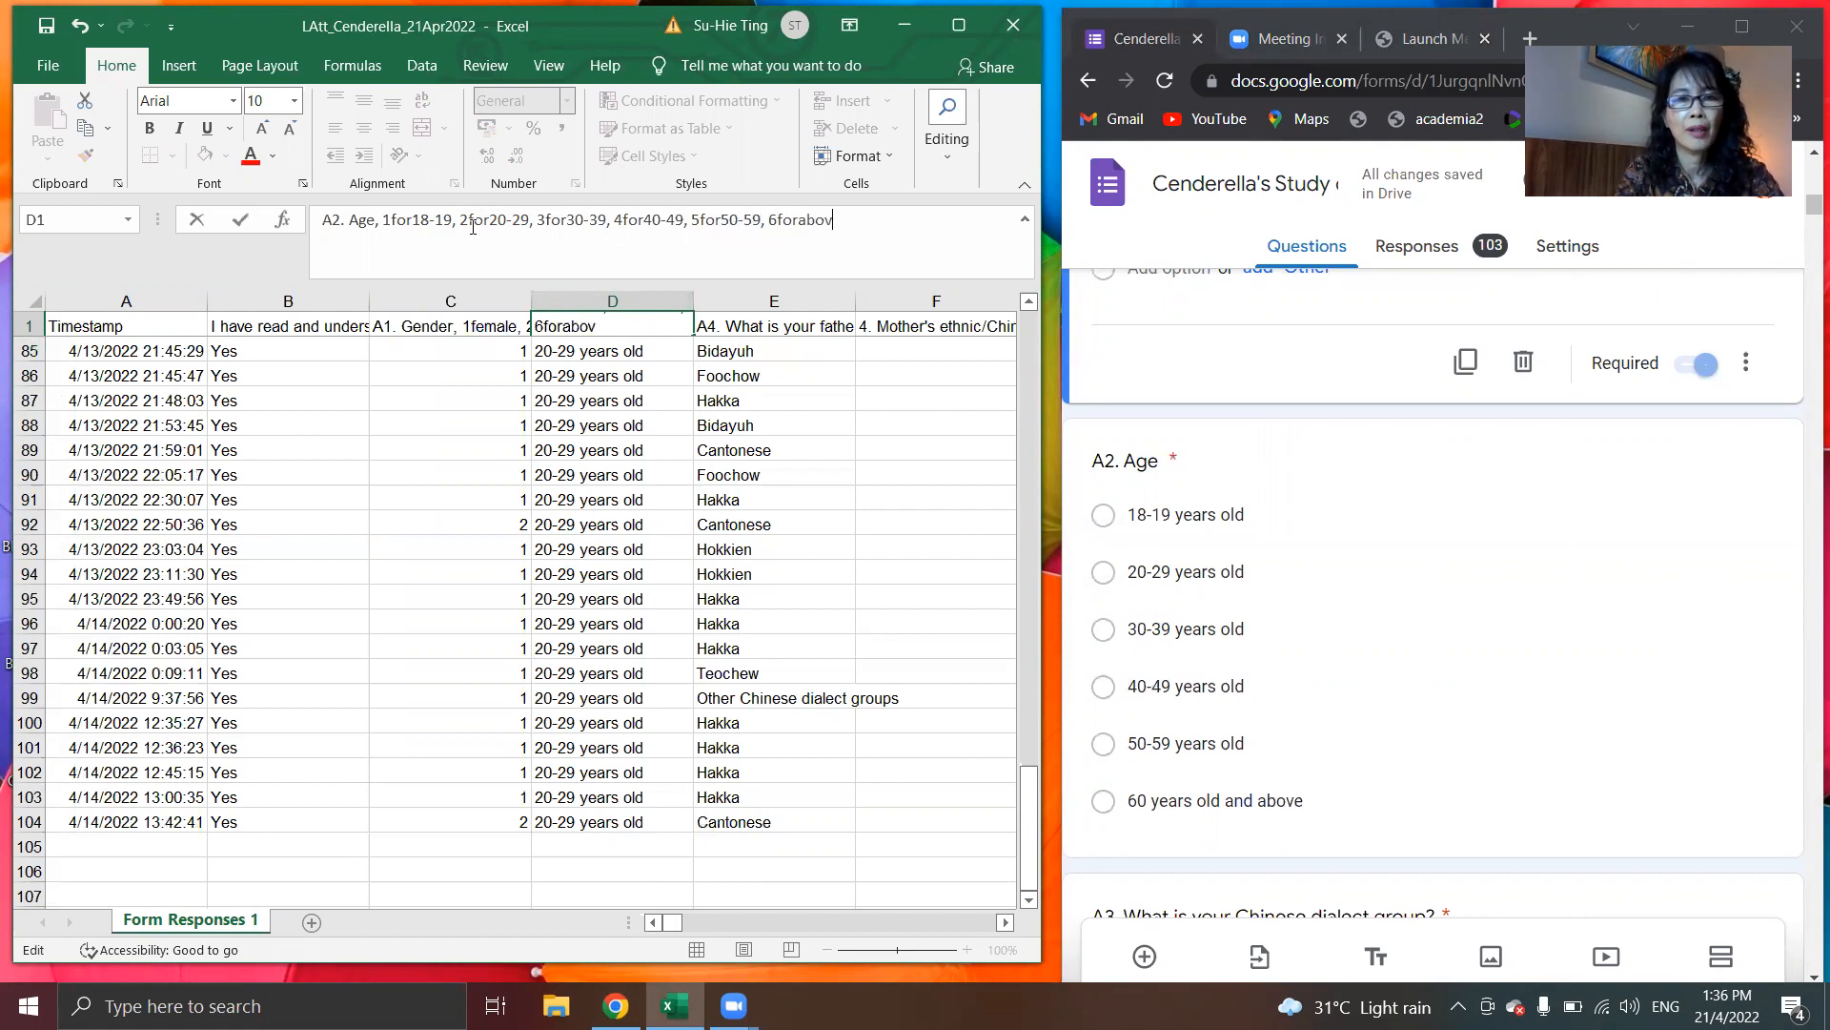
key(Return)
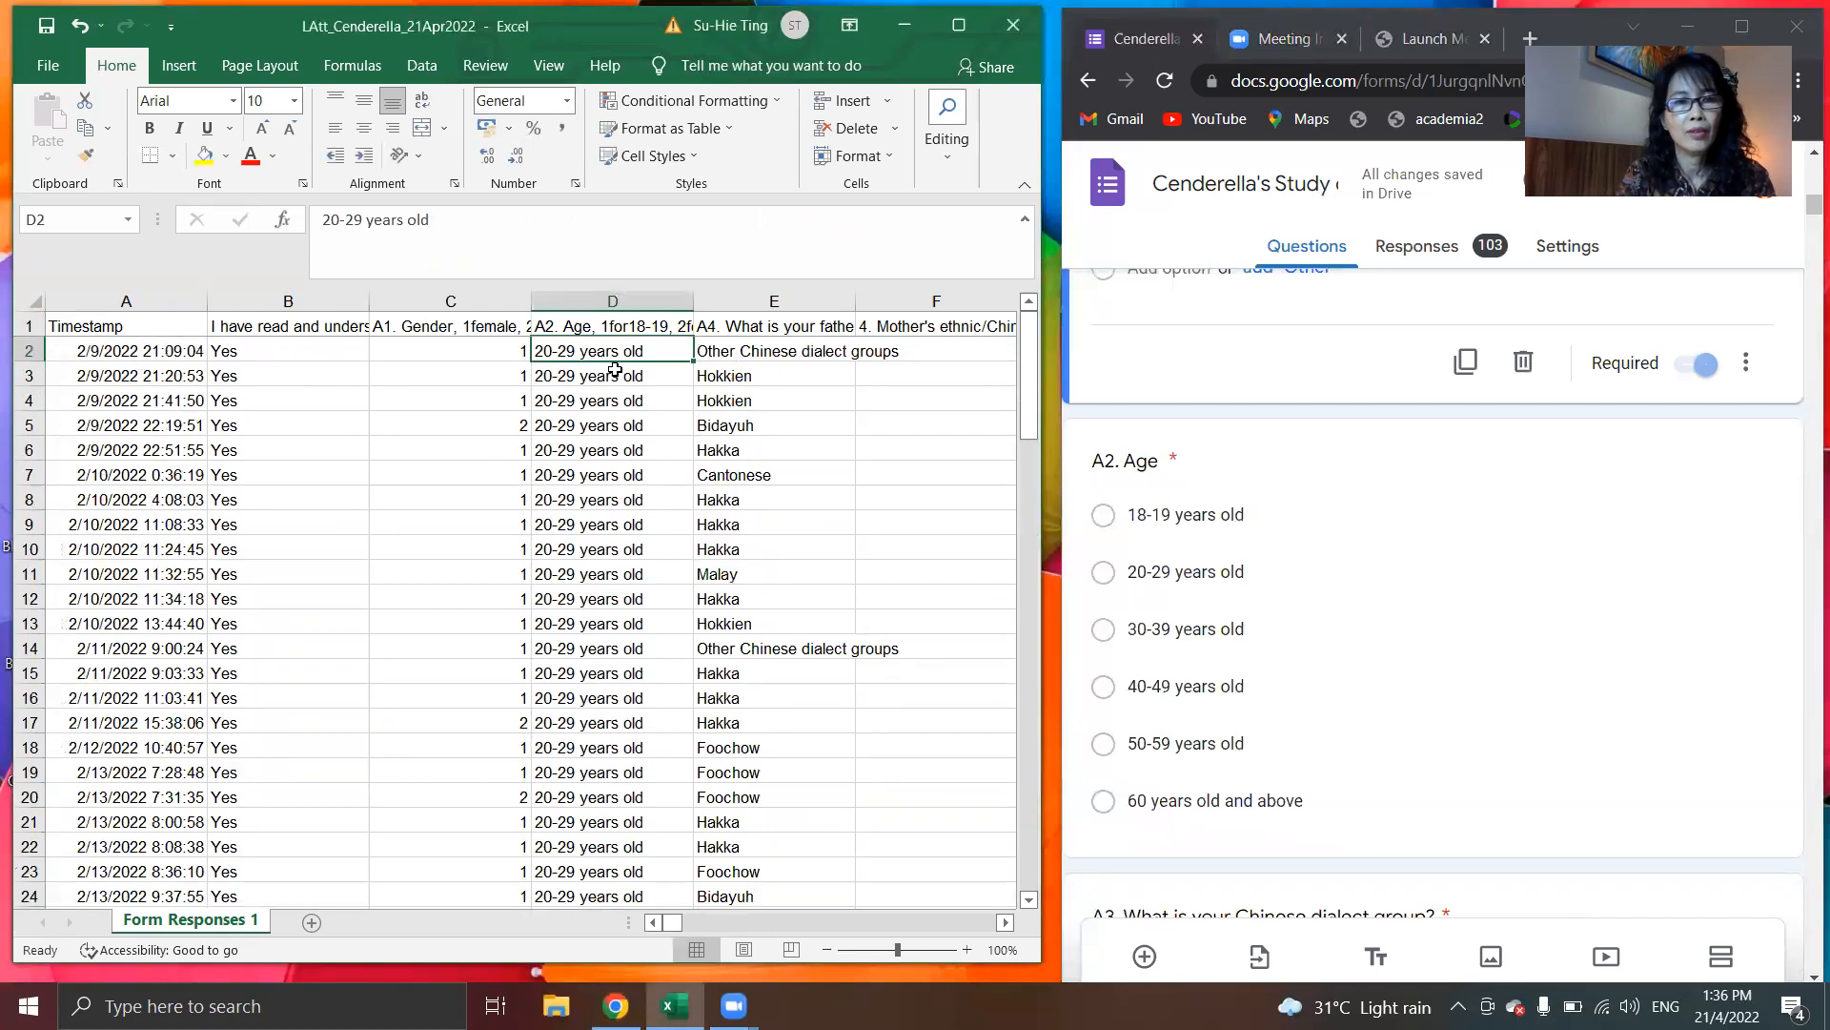
Step: Replace every "18-19 years old" in the age responses D2:D104 with 1
drag(601, 349, 565, 372)
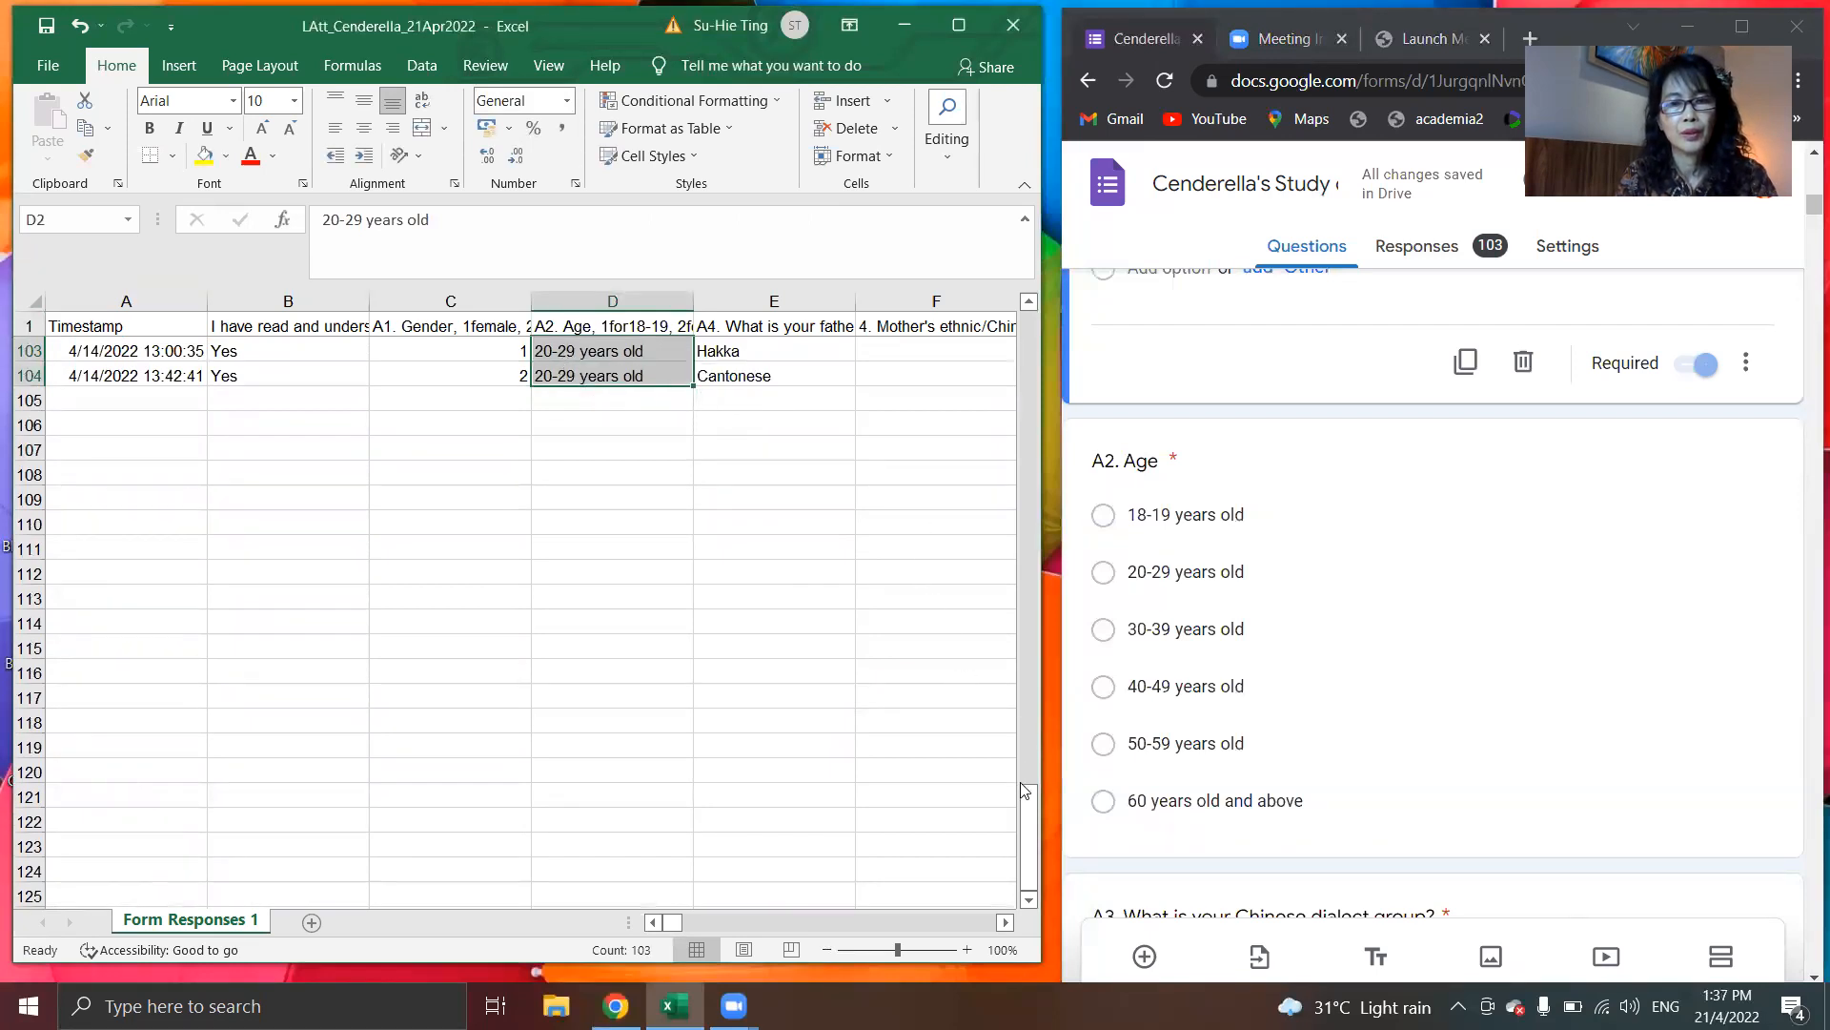
drag(1029, 805, 1016, 530)
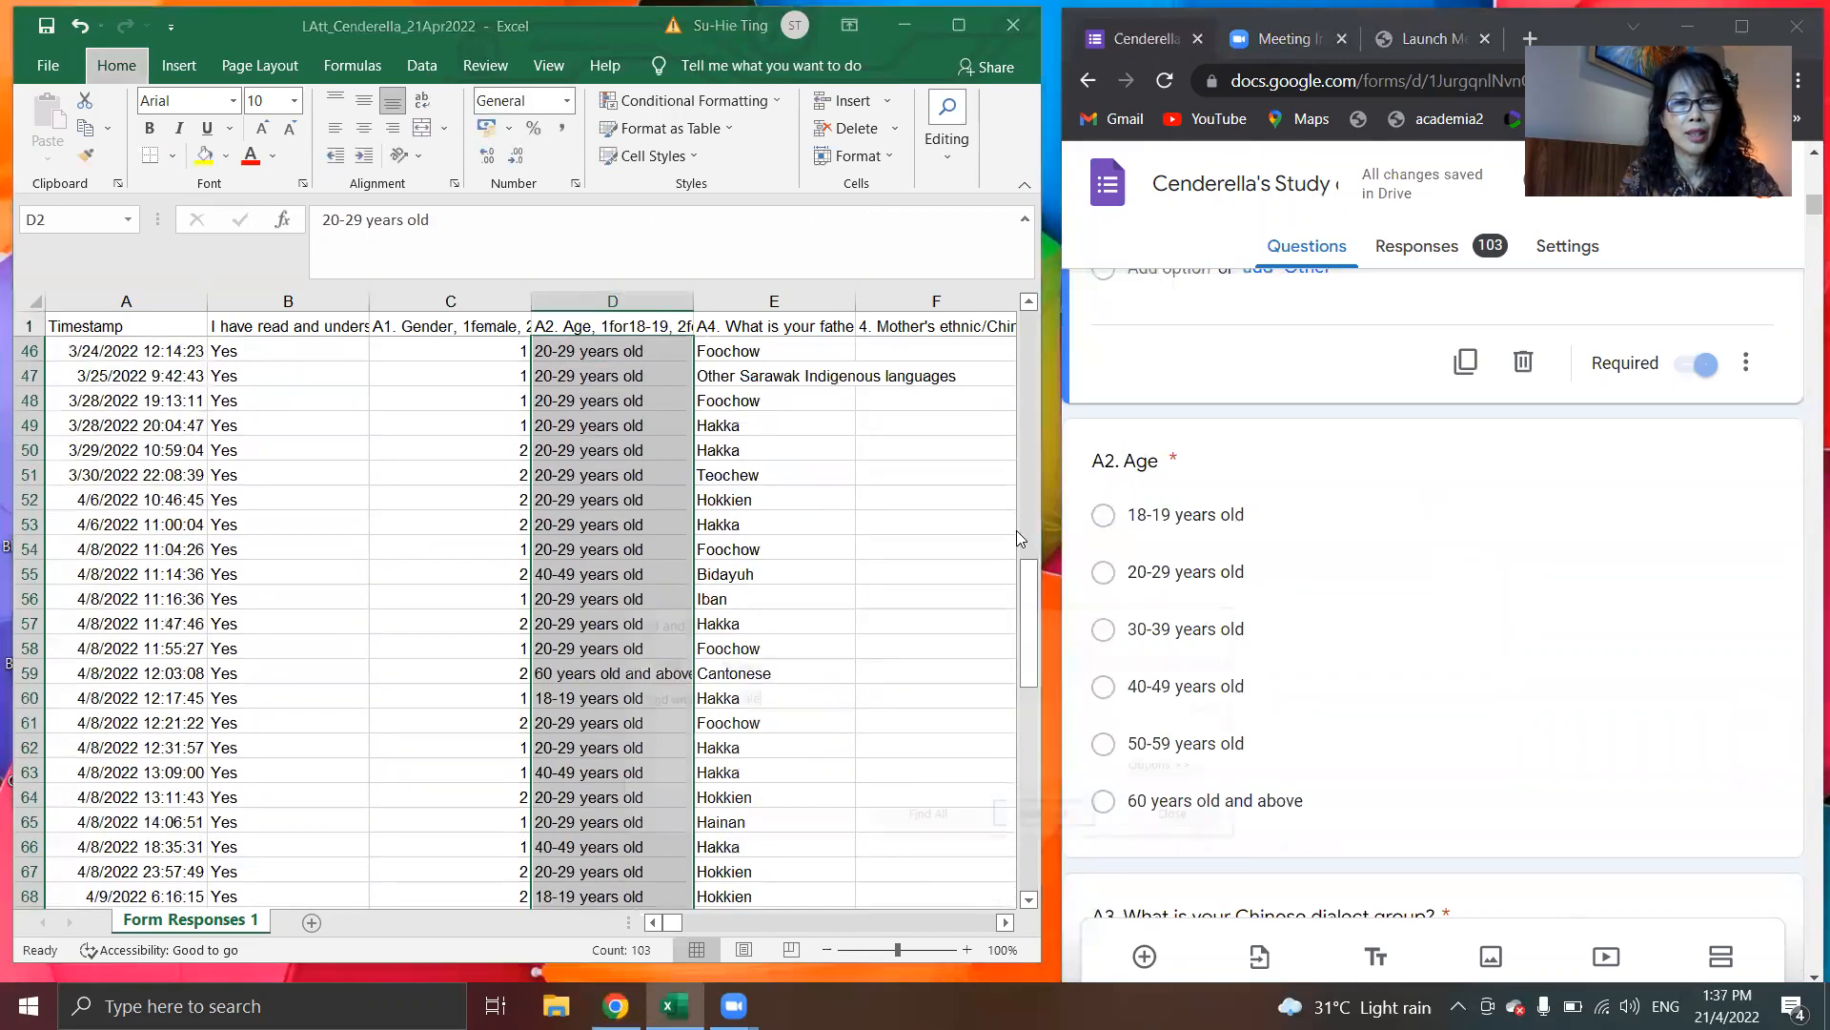
key(ctrl+f)
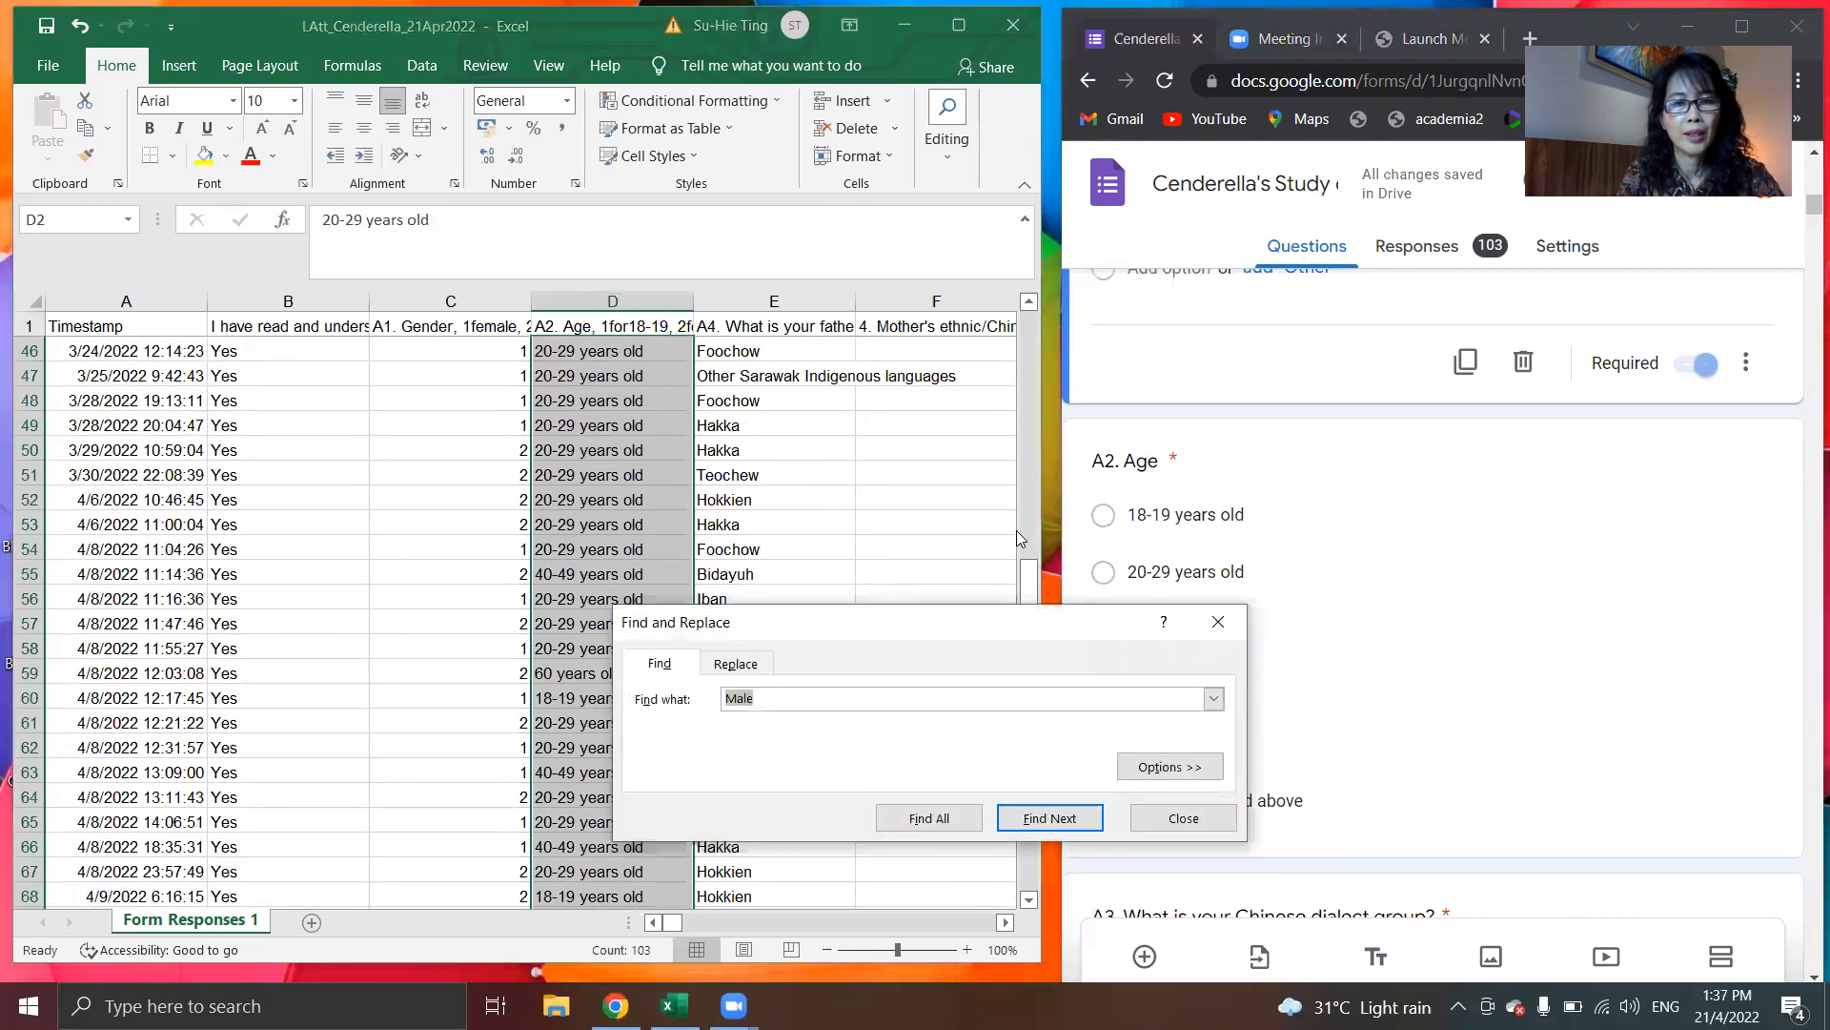
click(734, 665)
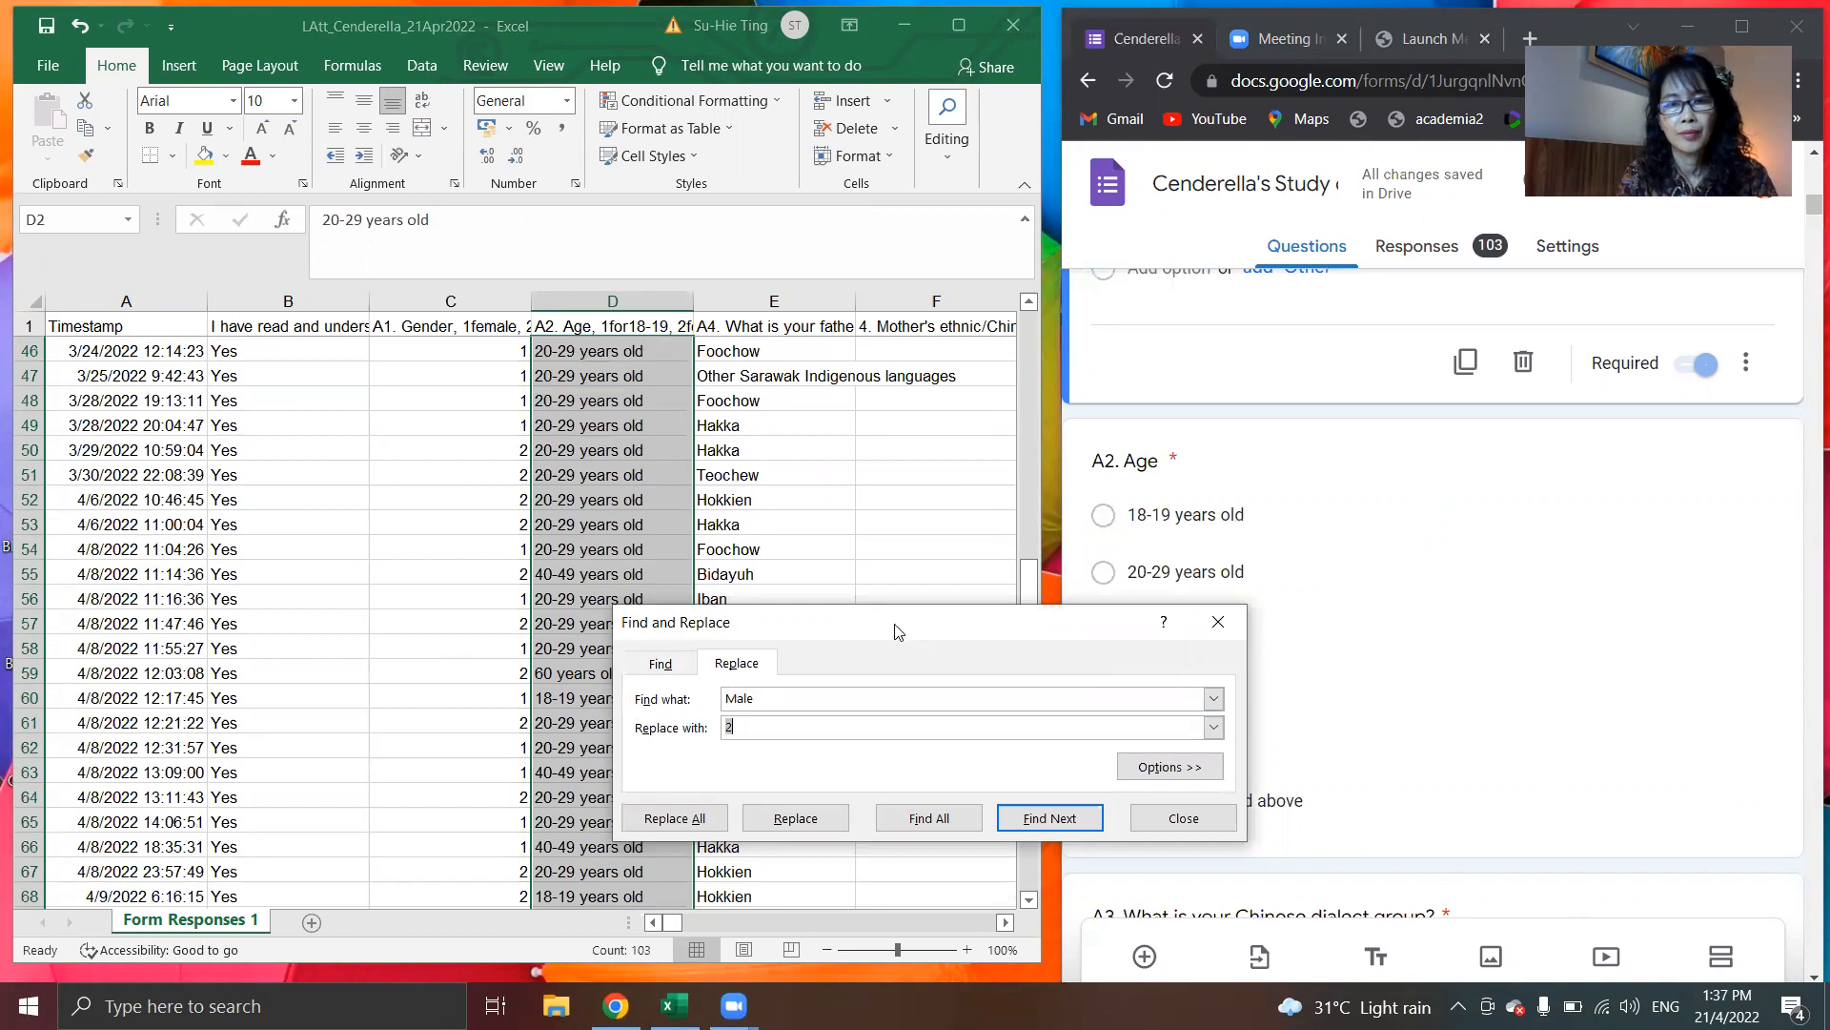
drag(899, 633, 596, 562)
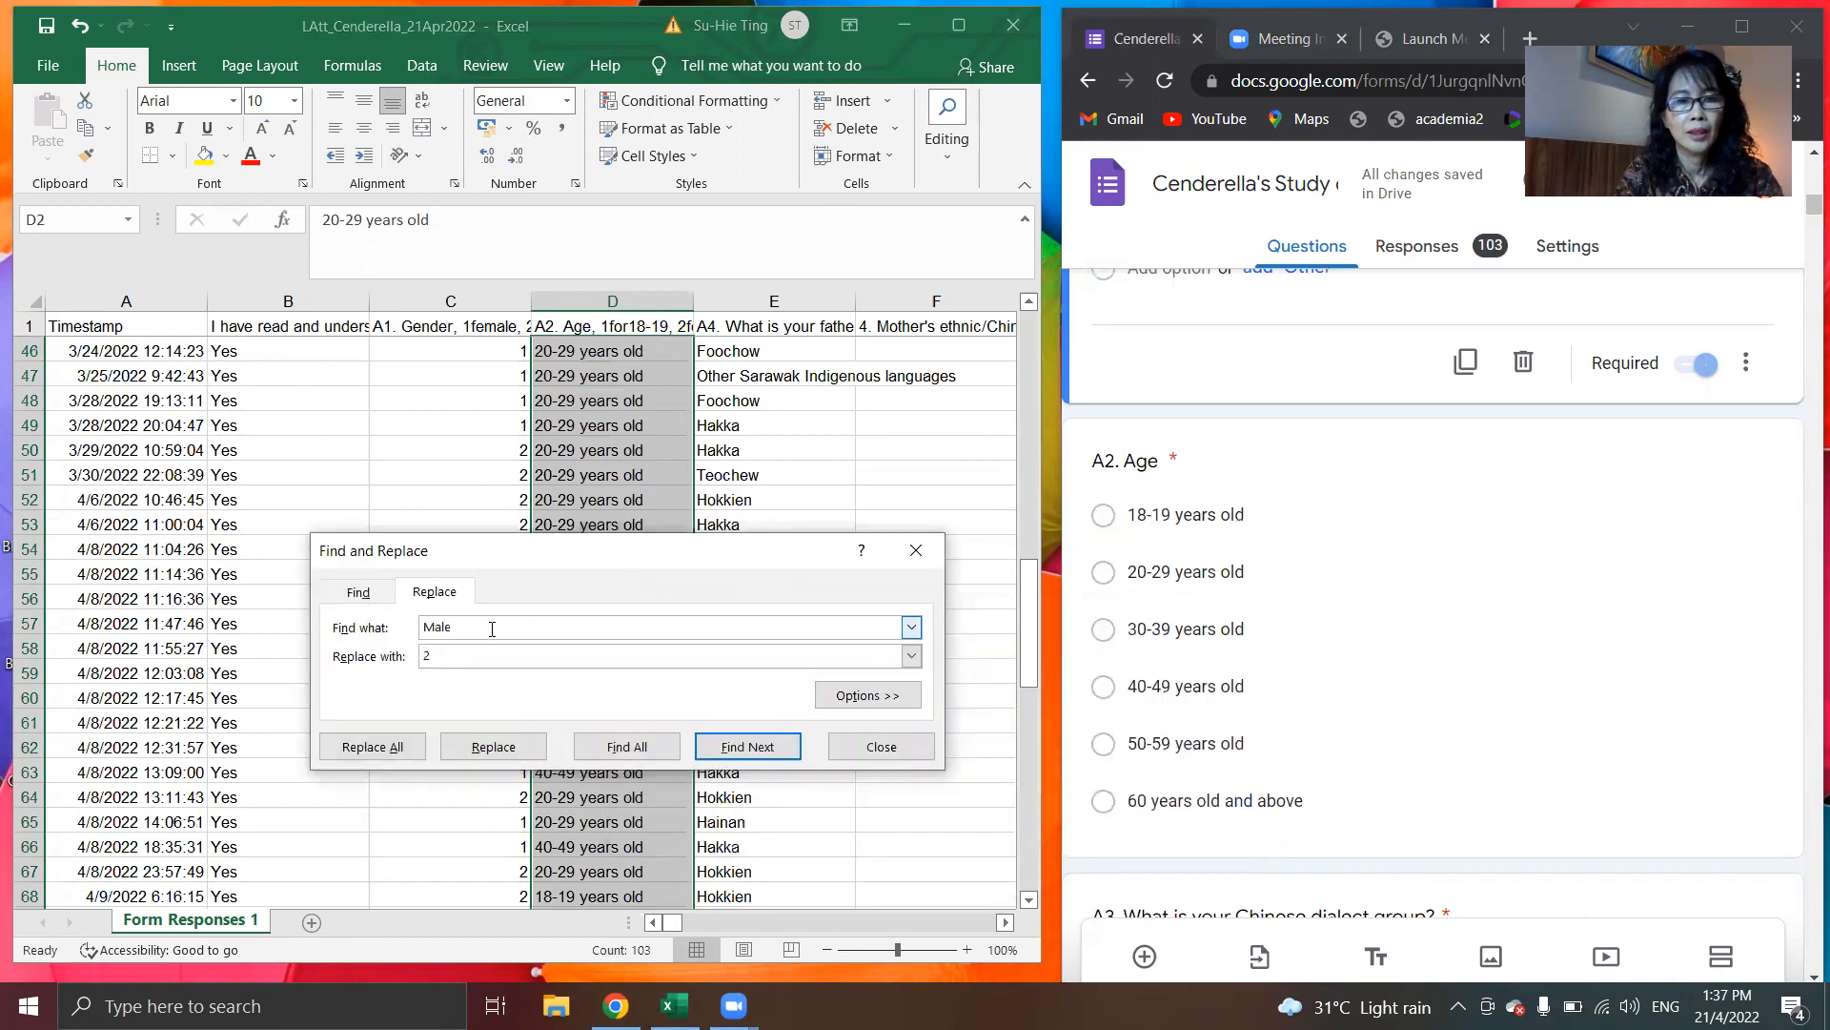
key(BackSpace)
key(BackSpace)
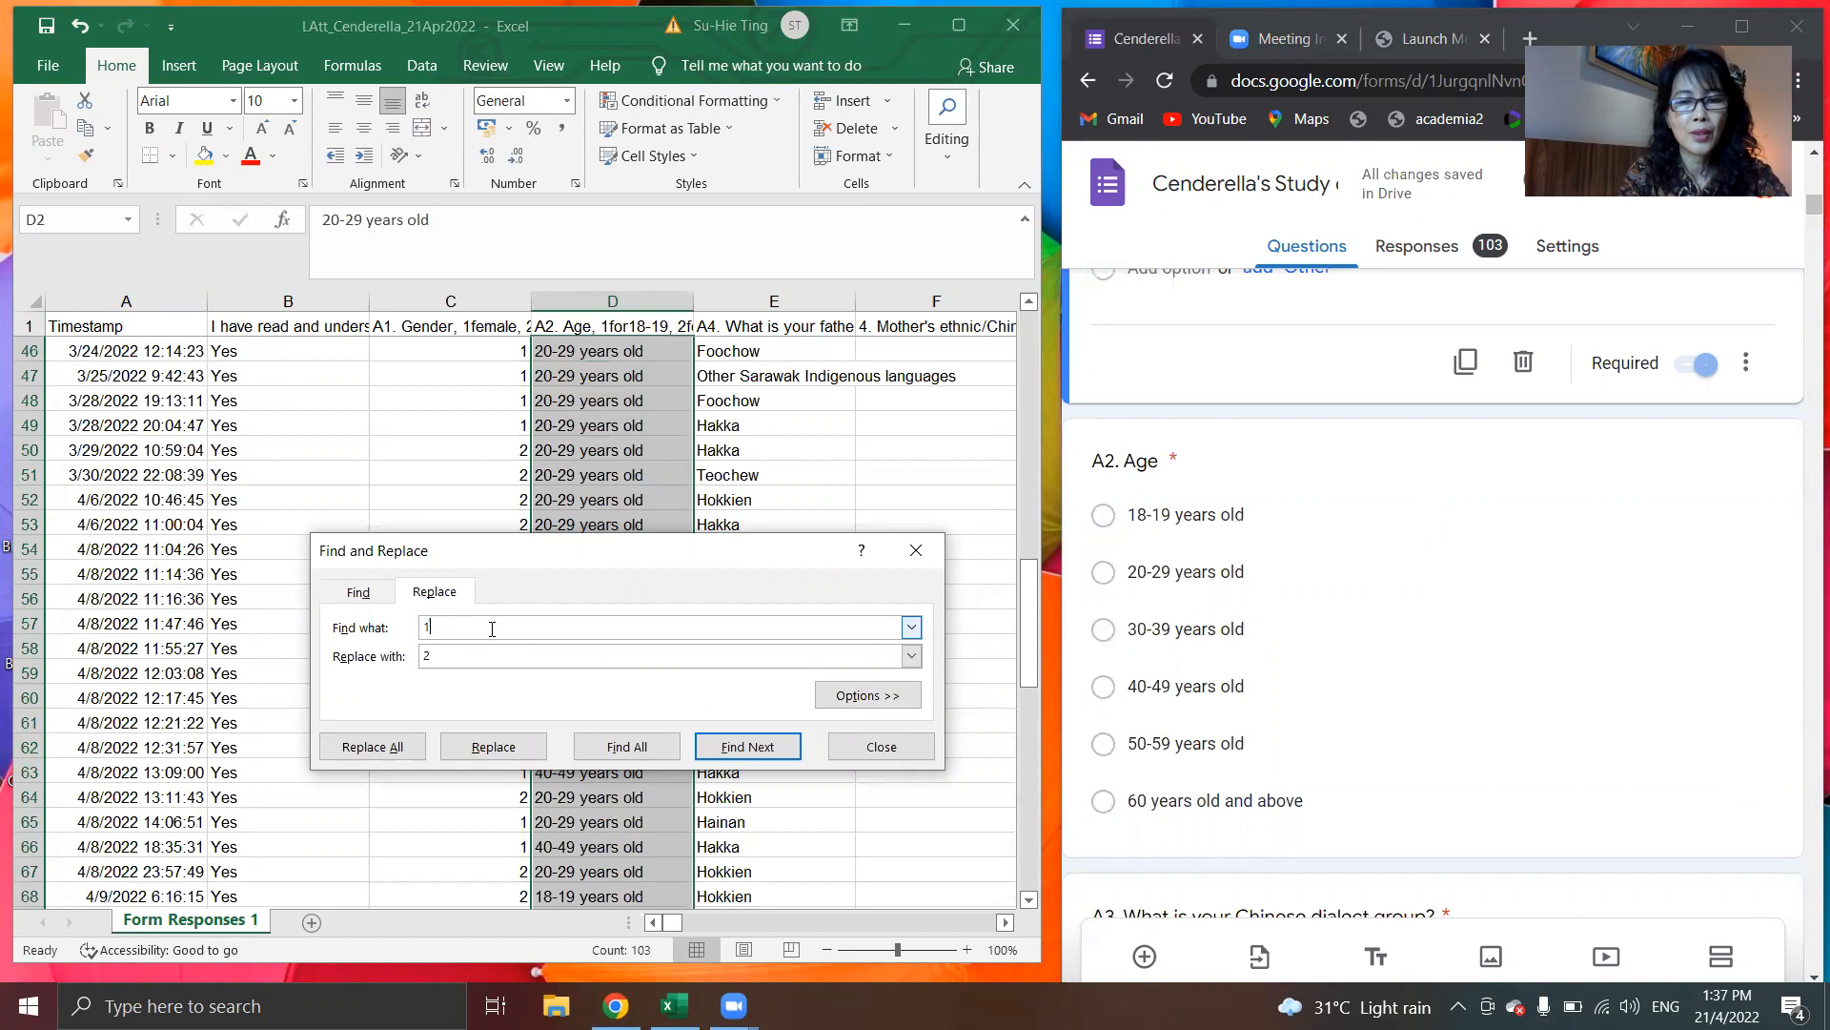
text(18-19 ye)
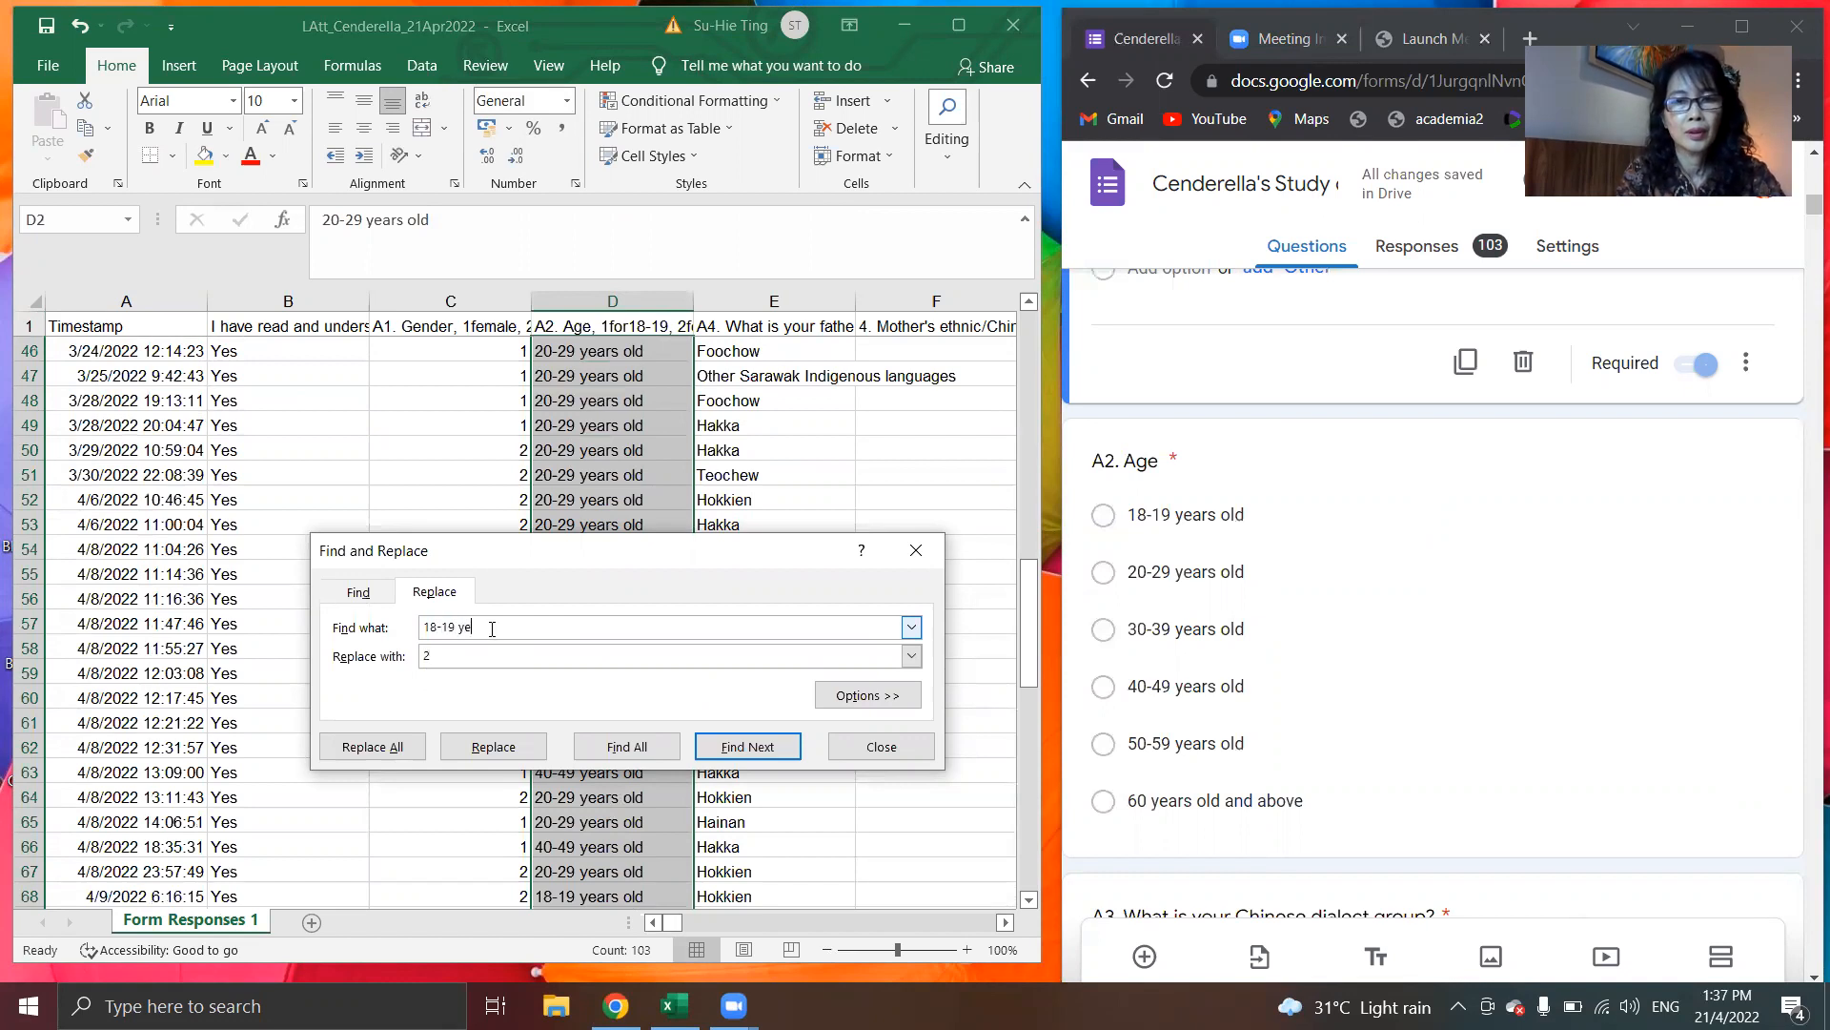
text(ars old)
click(478, 653)
key(BackSpace)
text(1)
click(391, 746)
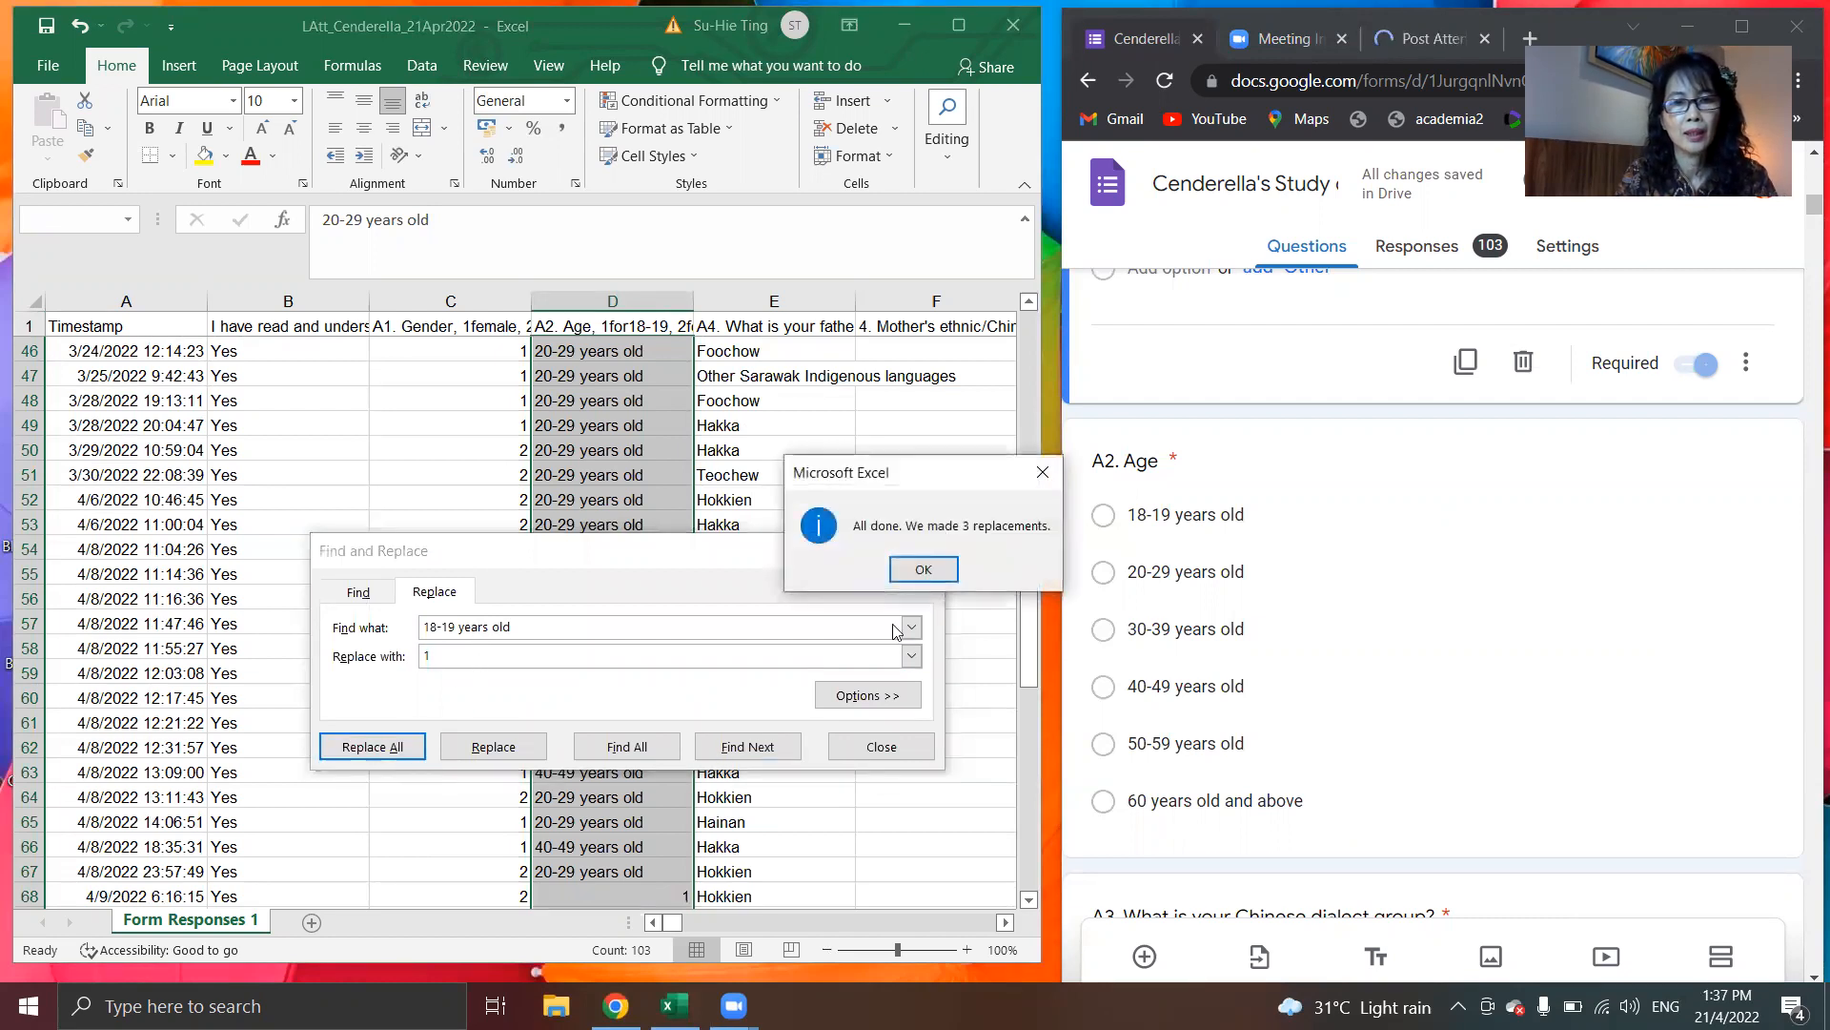
Step: Replace every "20-29 years old" in the selected age responses with 2
click(929, 570)
click(552, 630)
drag(456, 626, 264, 651)
key(Left)
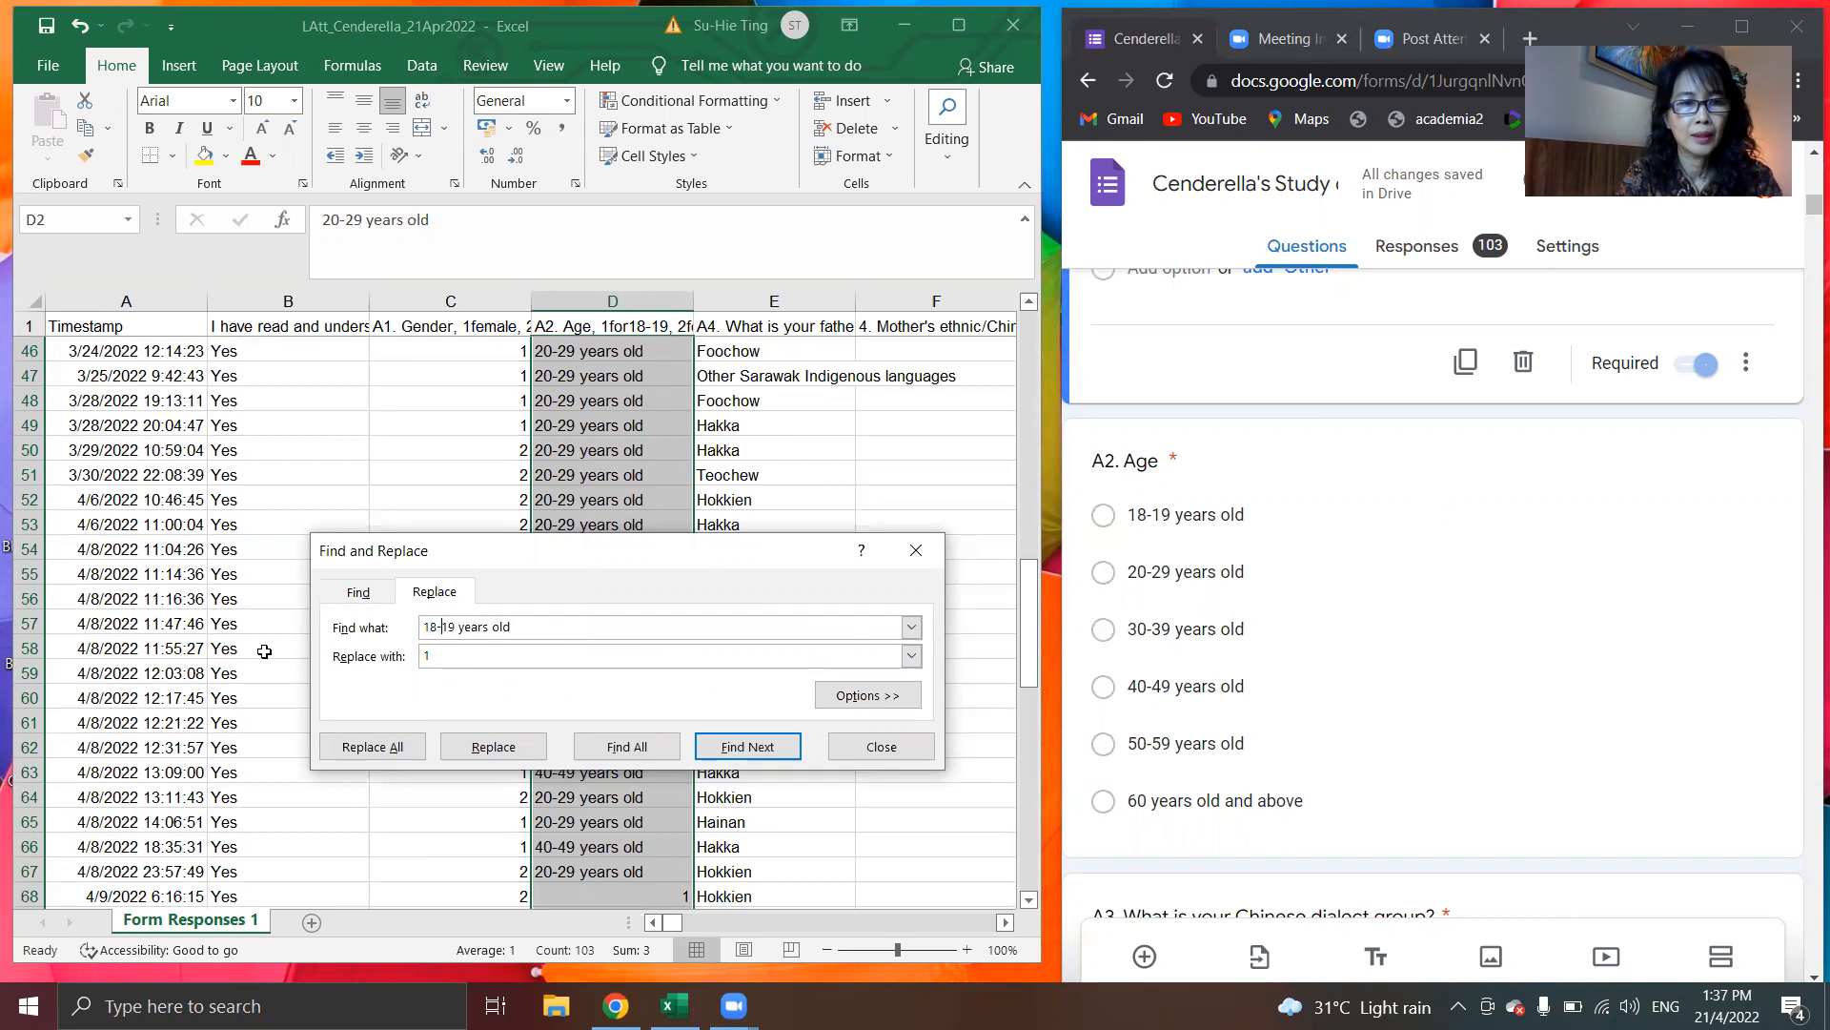
key(alt+Down)
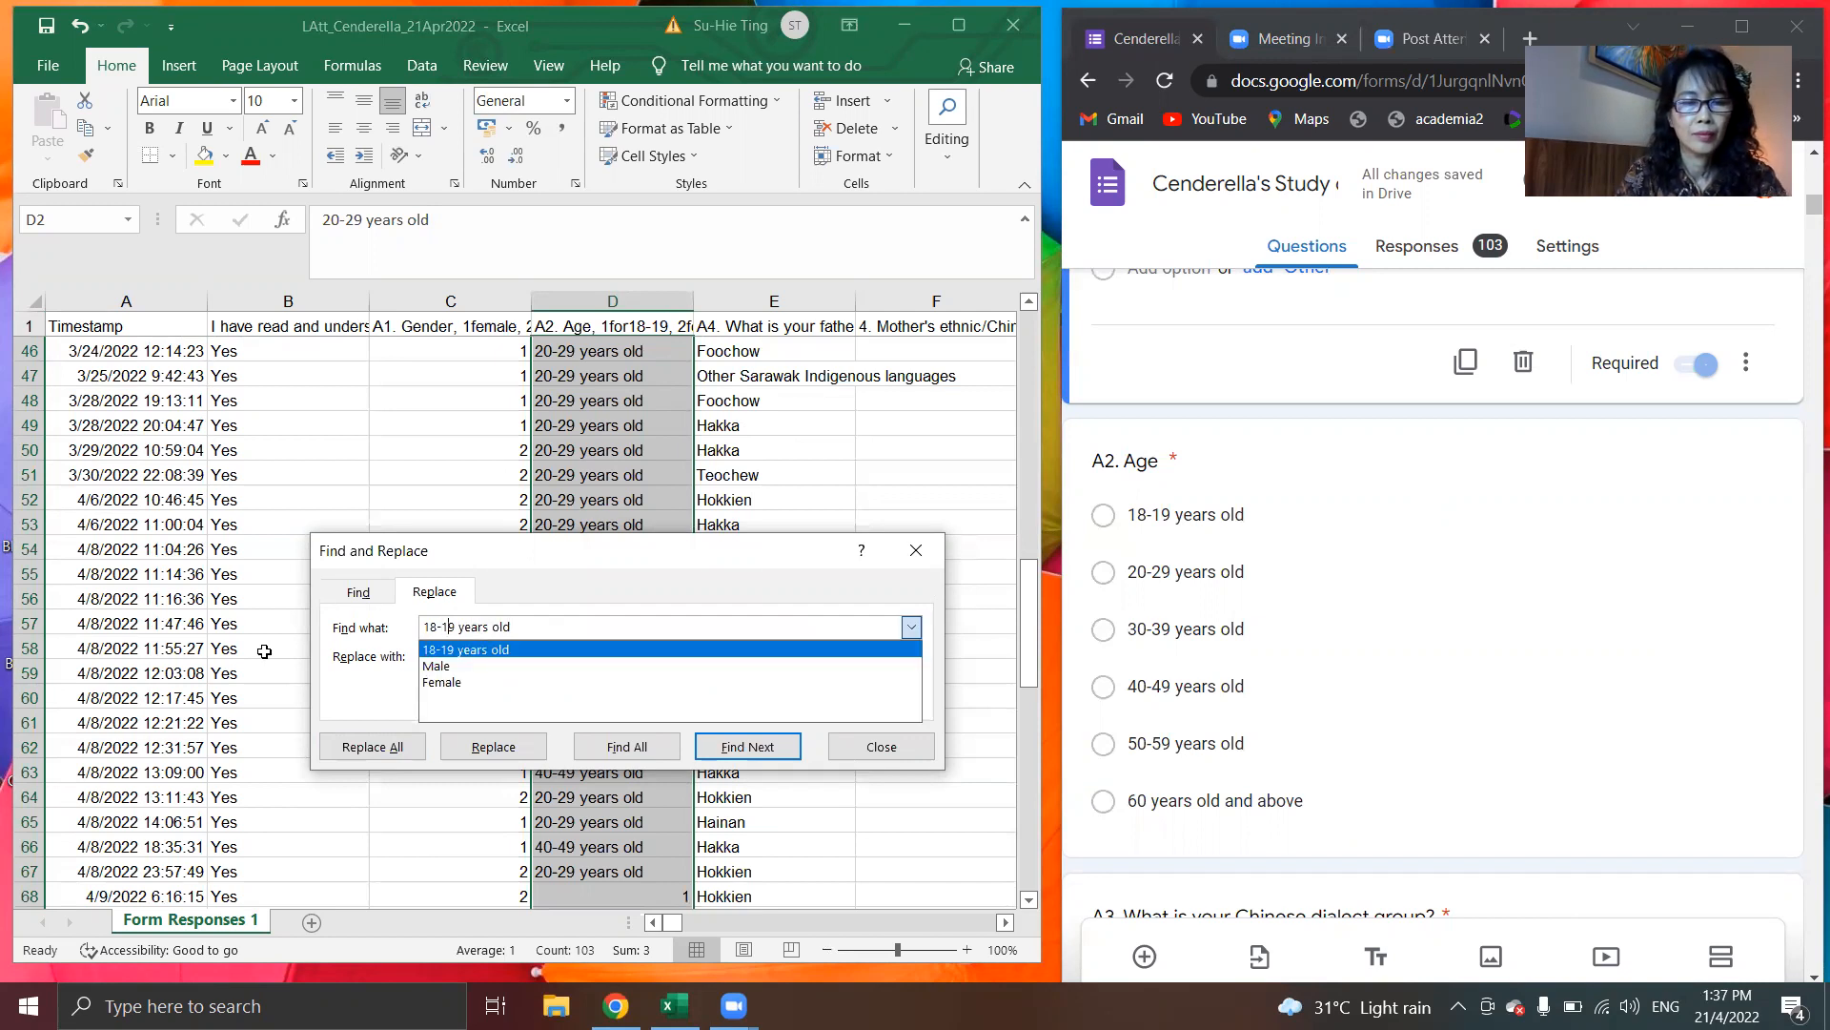
key(BackSpace)
key(BackSpace)
key(BackSpace)
key(BackSpace)
text(20-2)
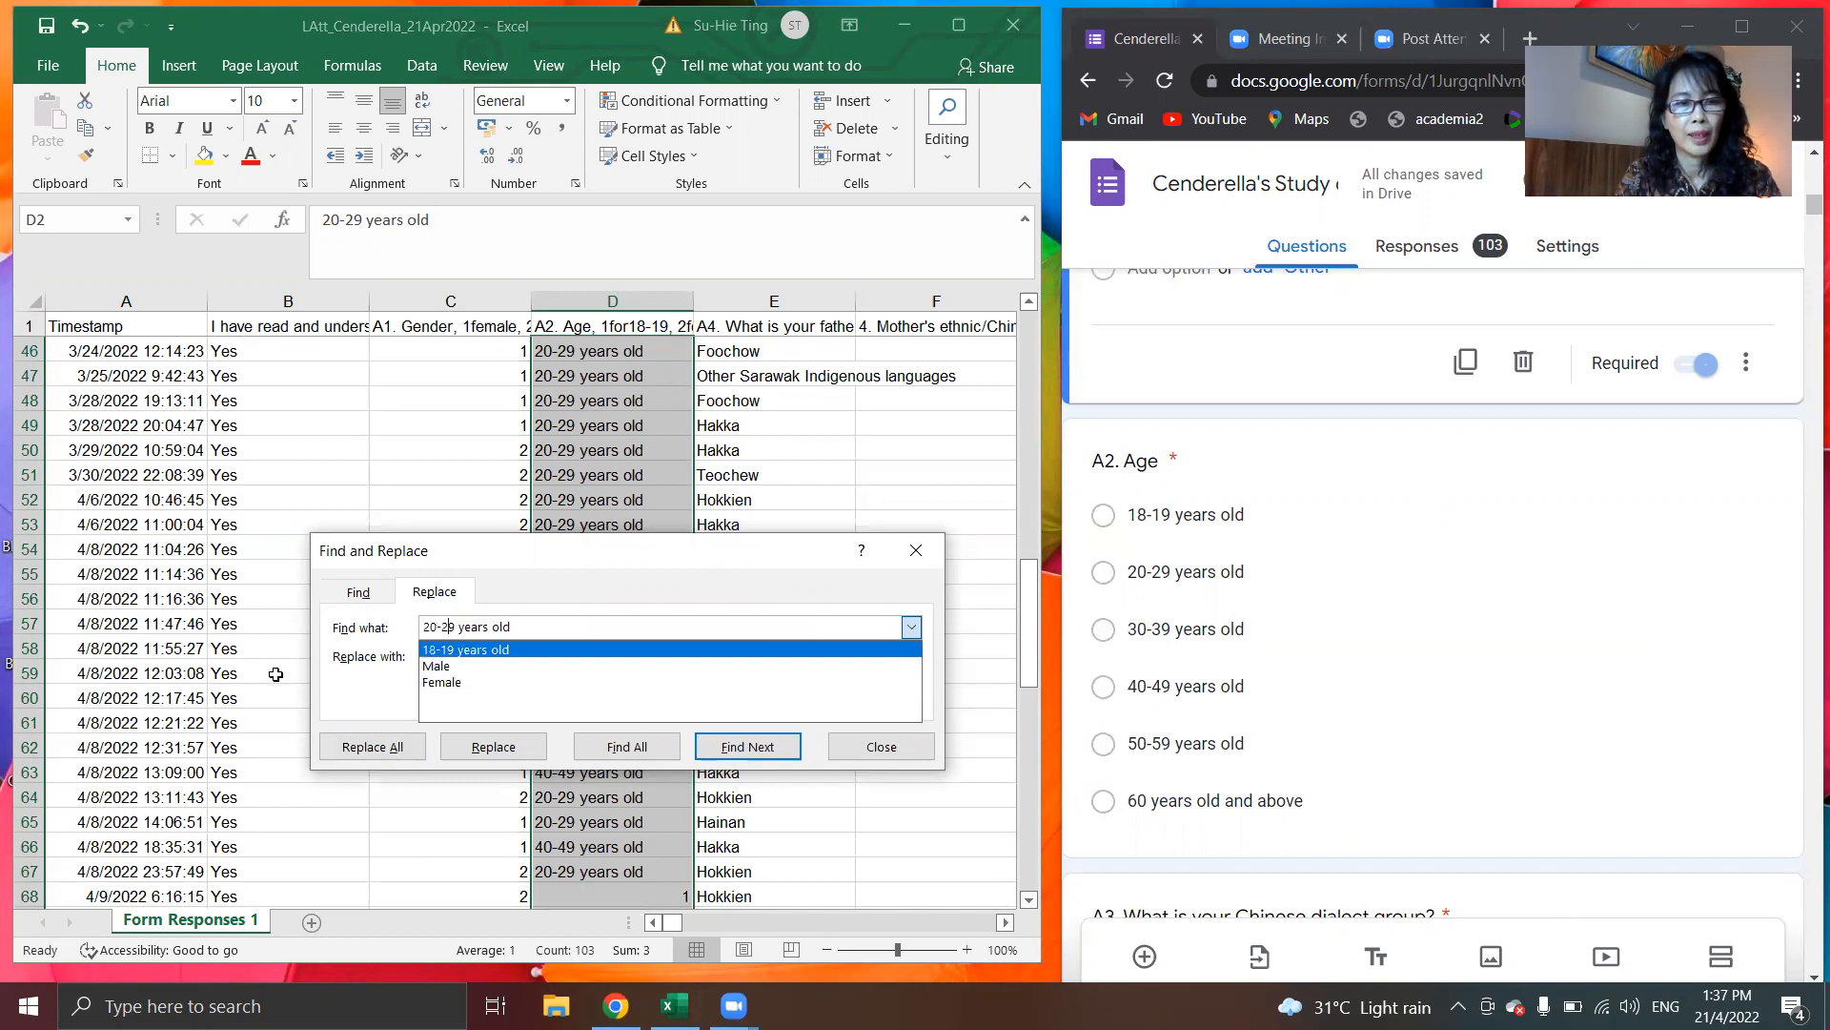
click(344, 681)
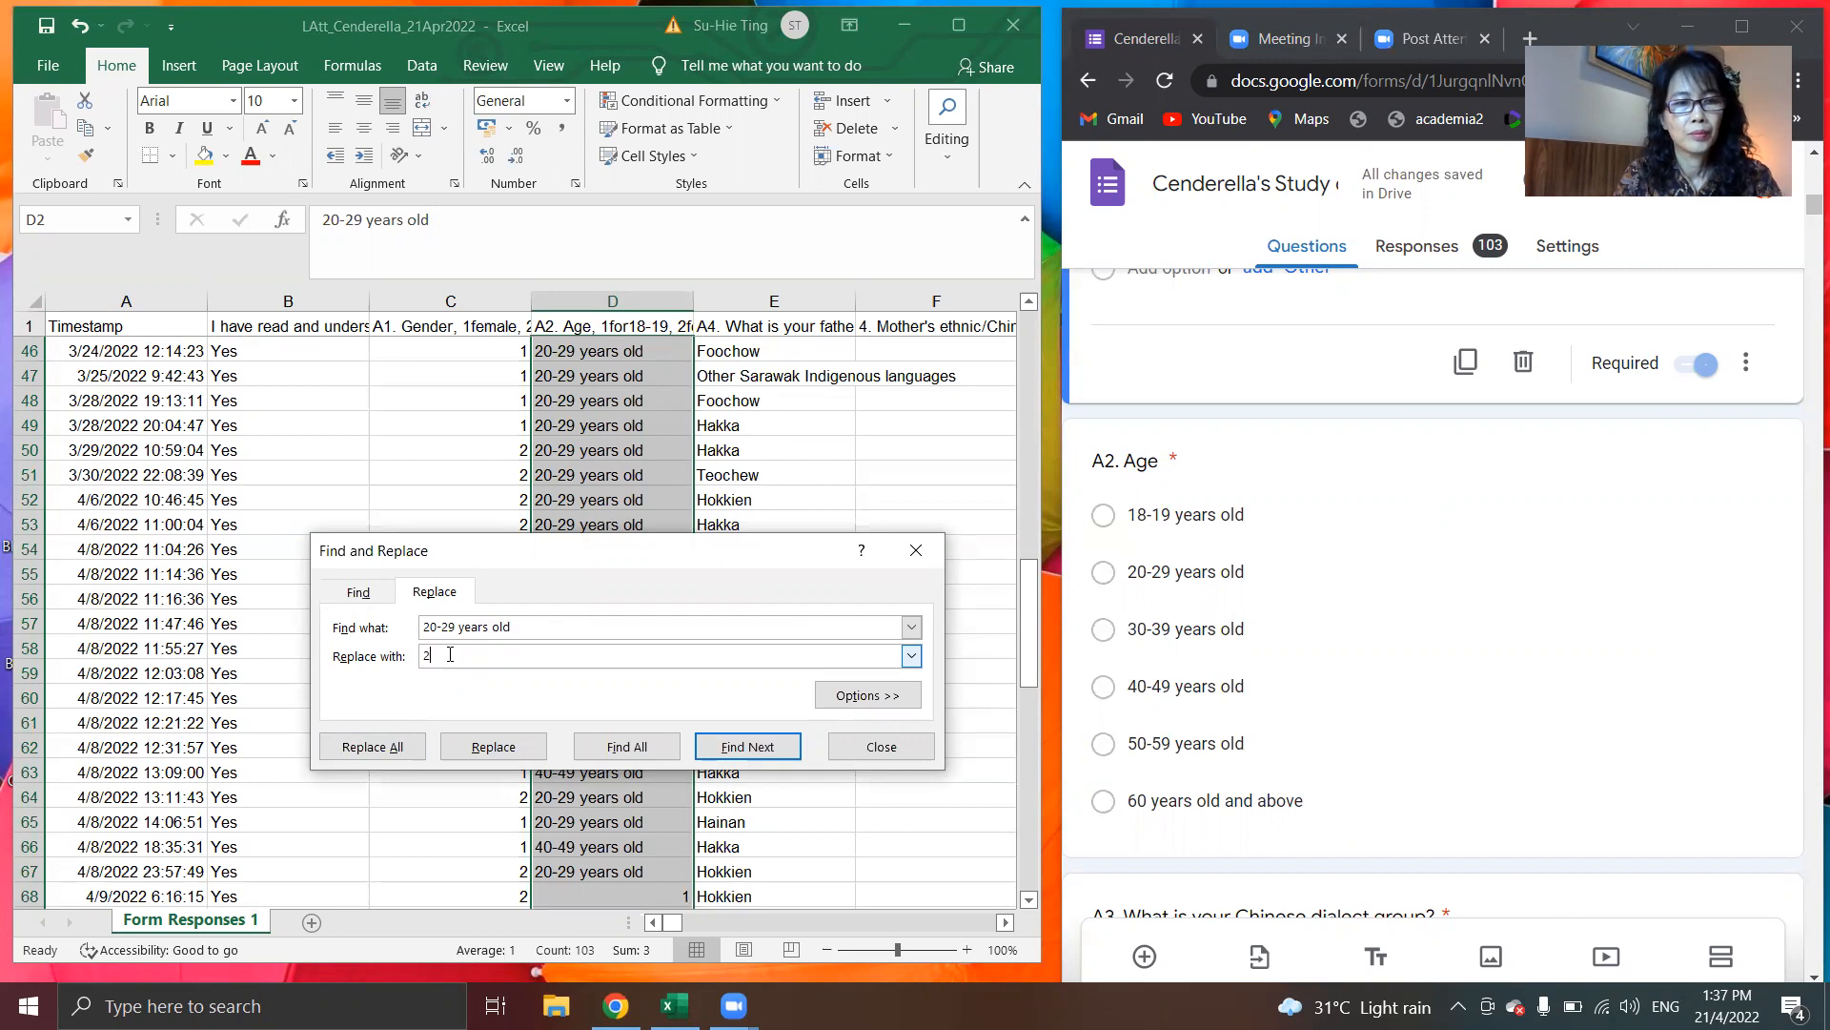
click(373, 746)
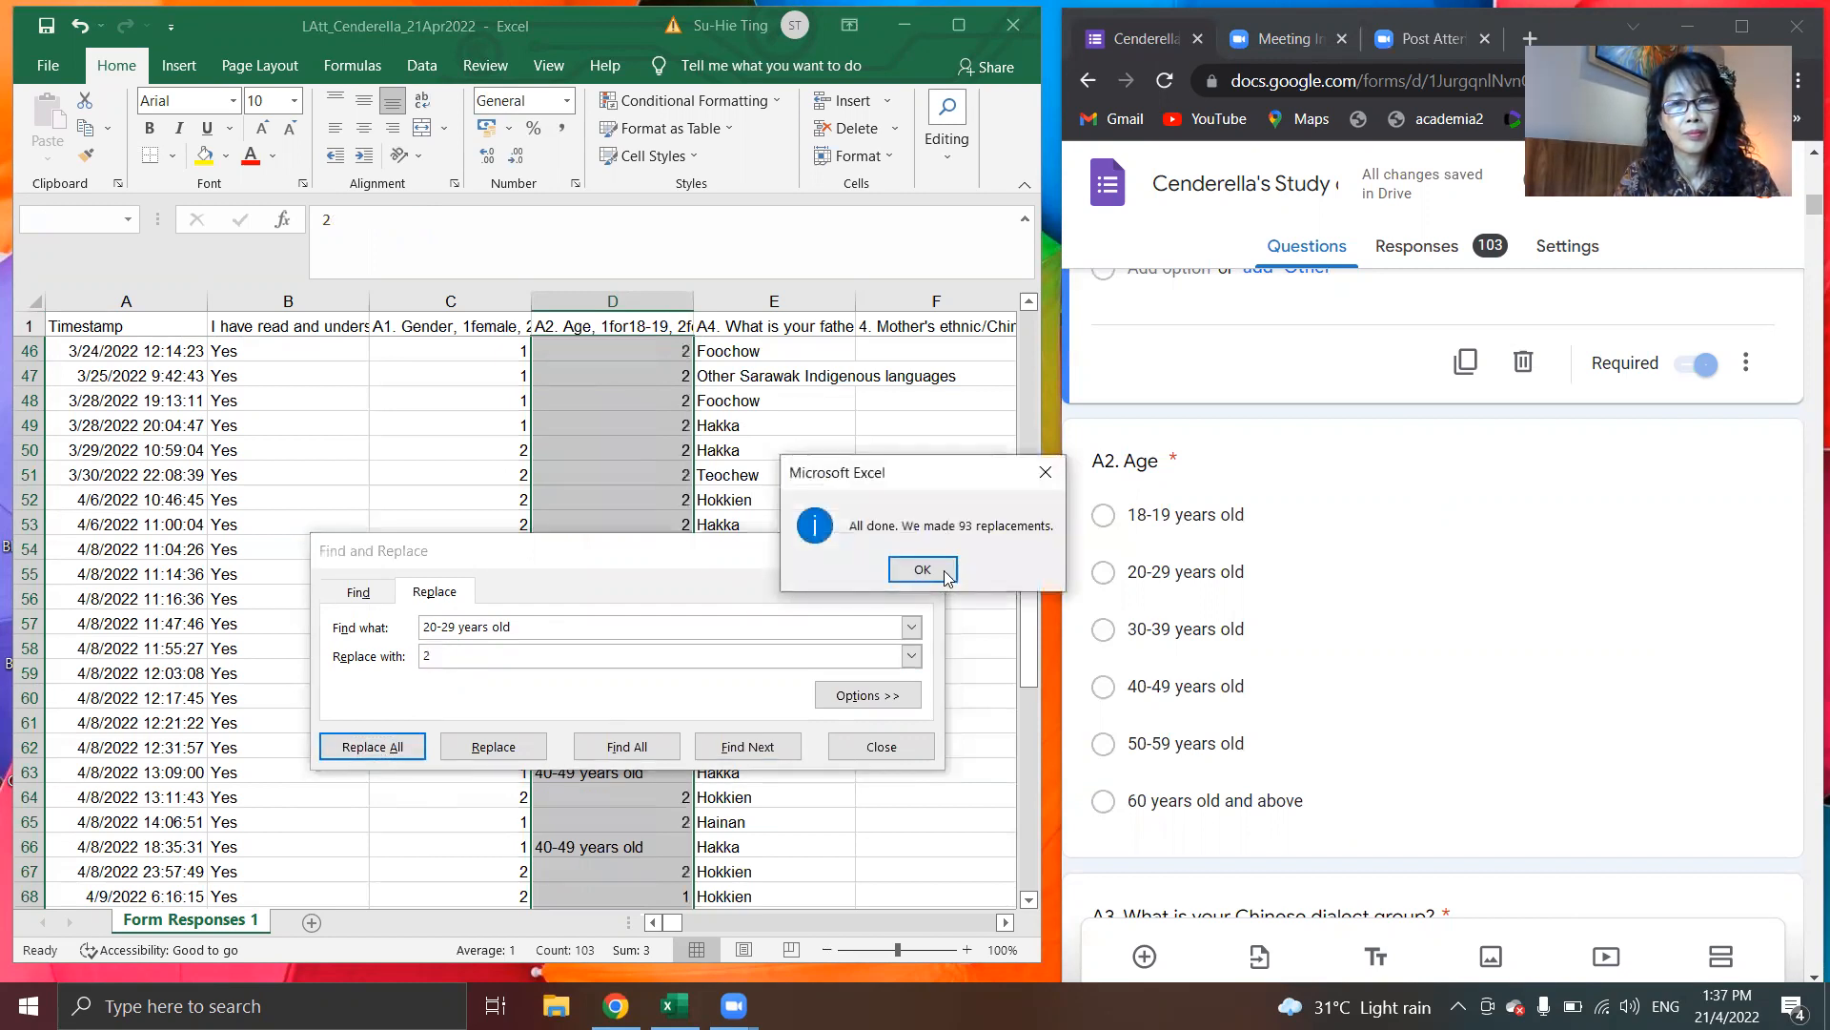
click(947, 581)
Step: Replace every "30-39 years old" in the selected age responses with 3
click(457, 628)
key(BackSpace)
key(BackSpace)
key(BackSpace)
key(BackSpace)
key(BackSpace)
key(BackSpace)
text(30-39)
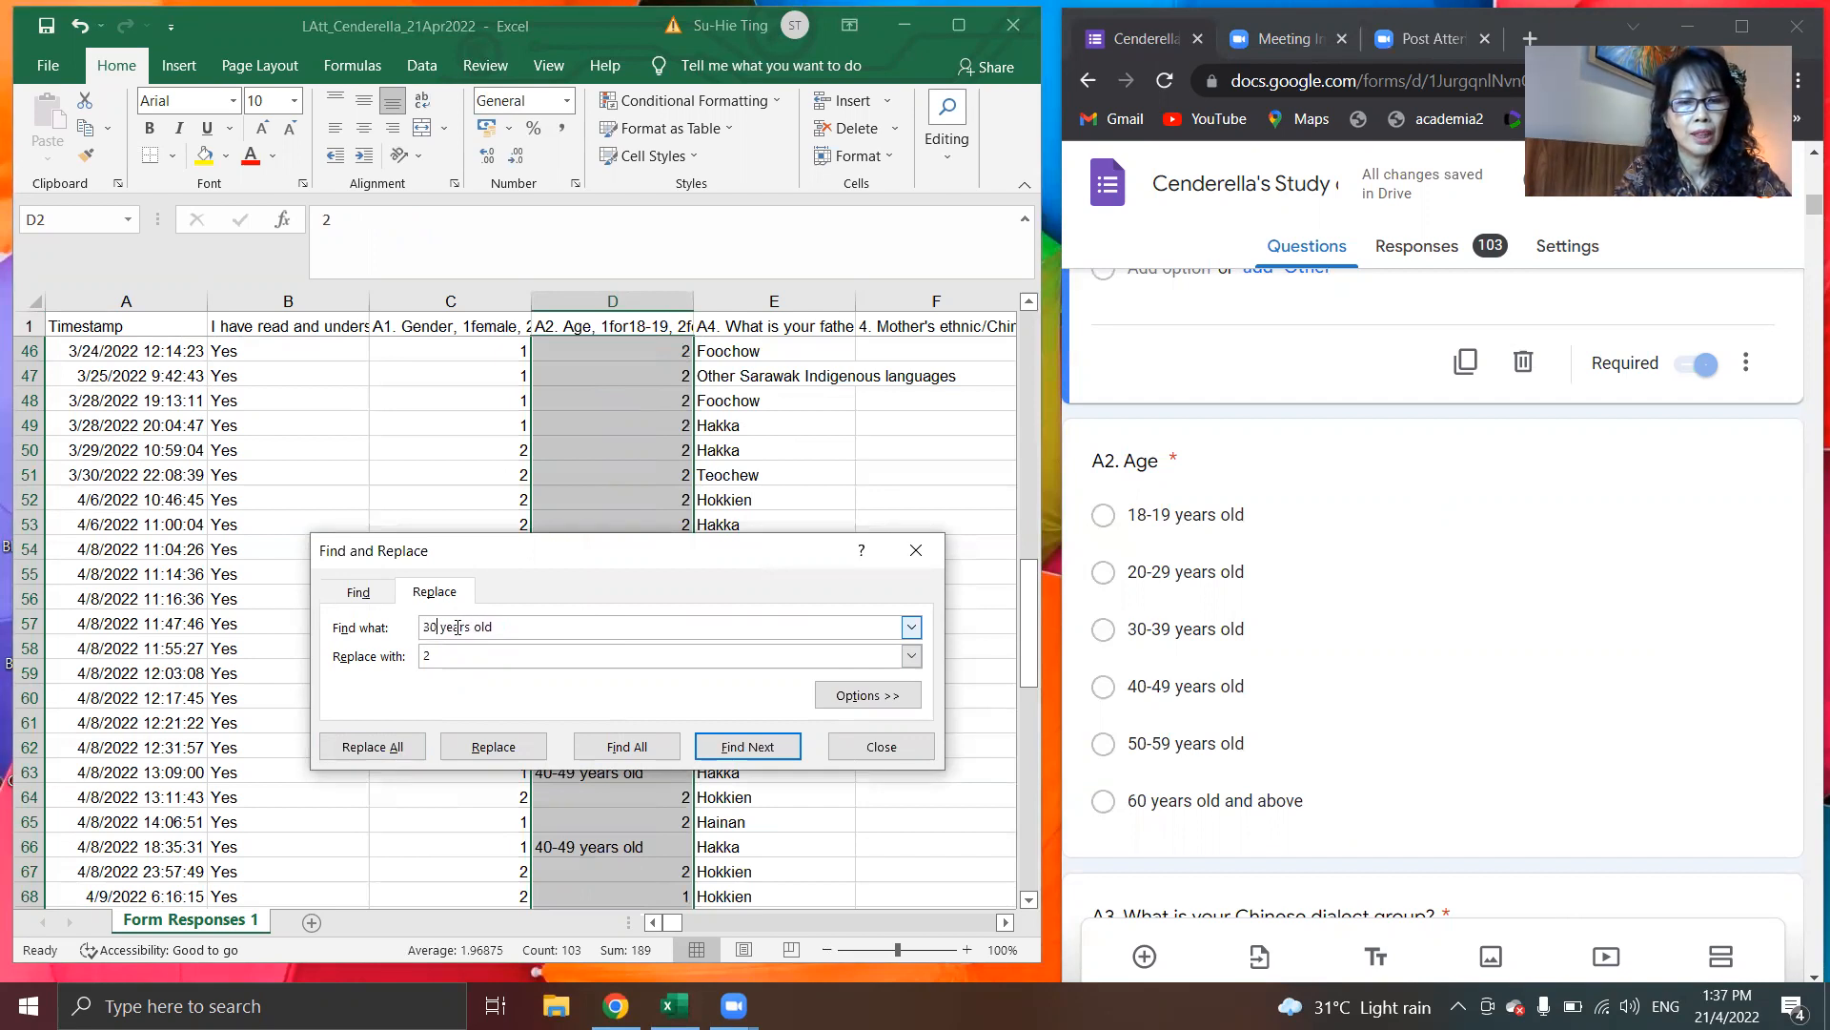
click(458, 654)
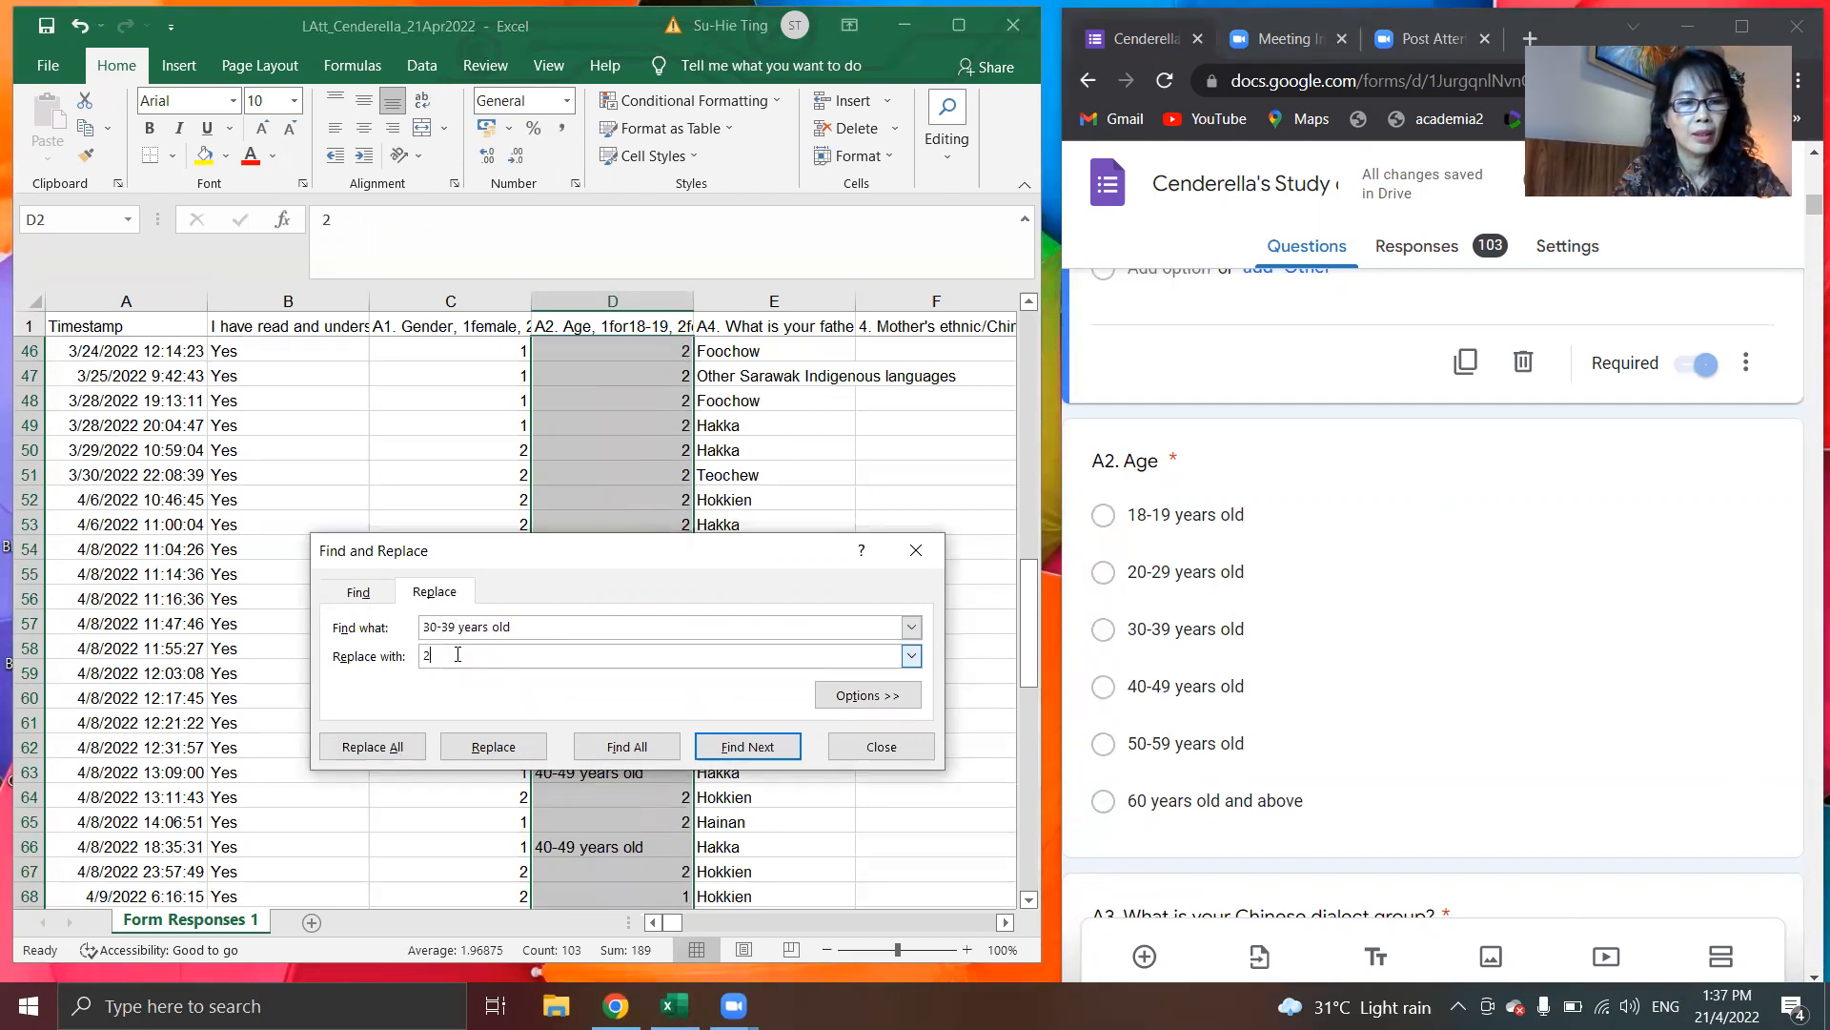
click(372, 746)
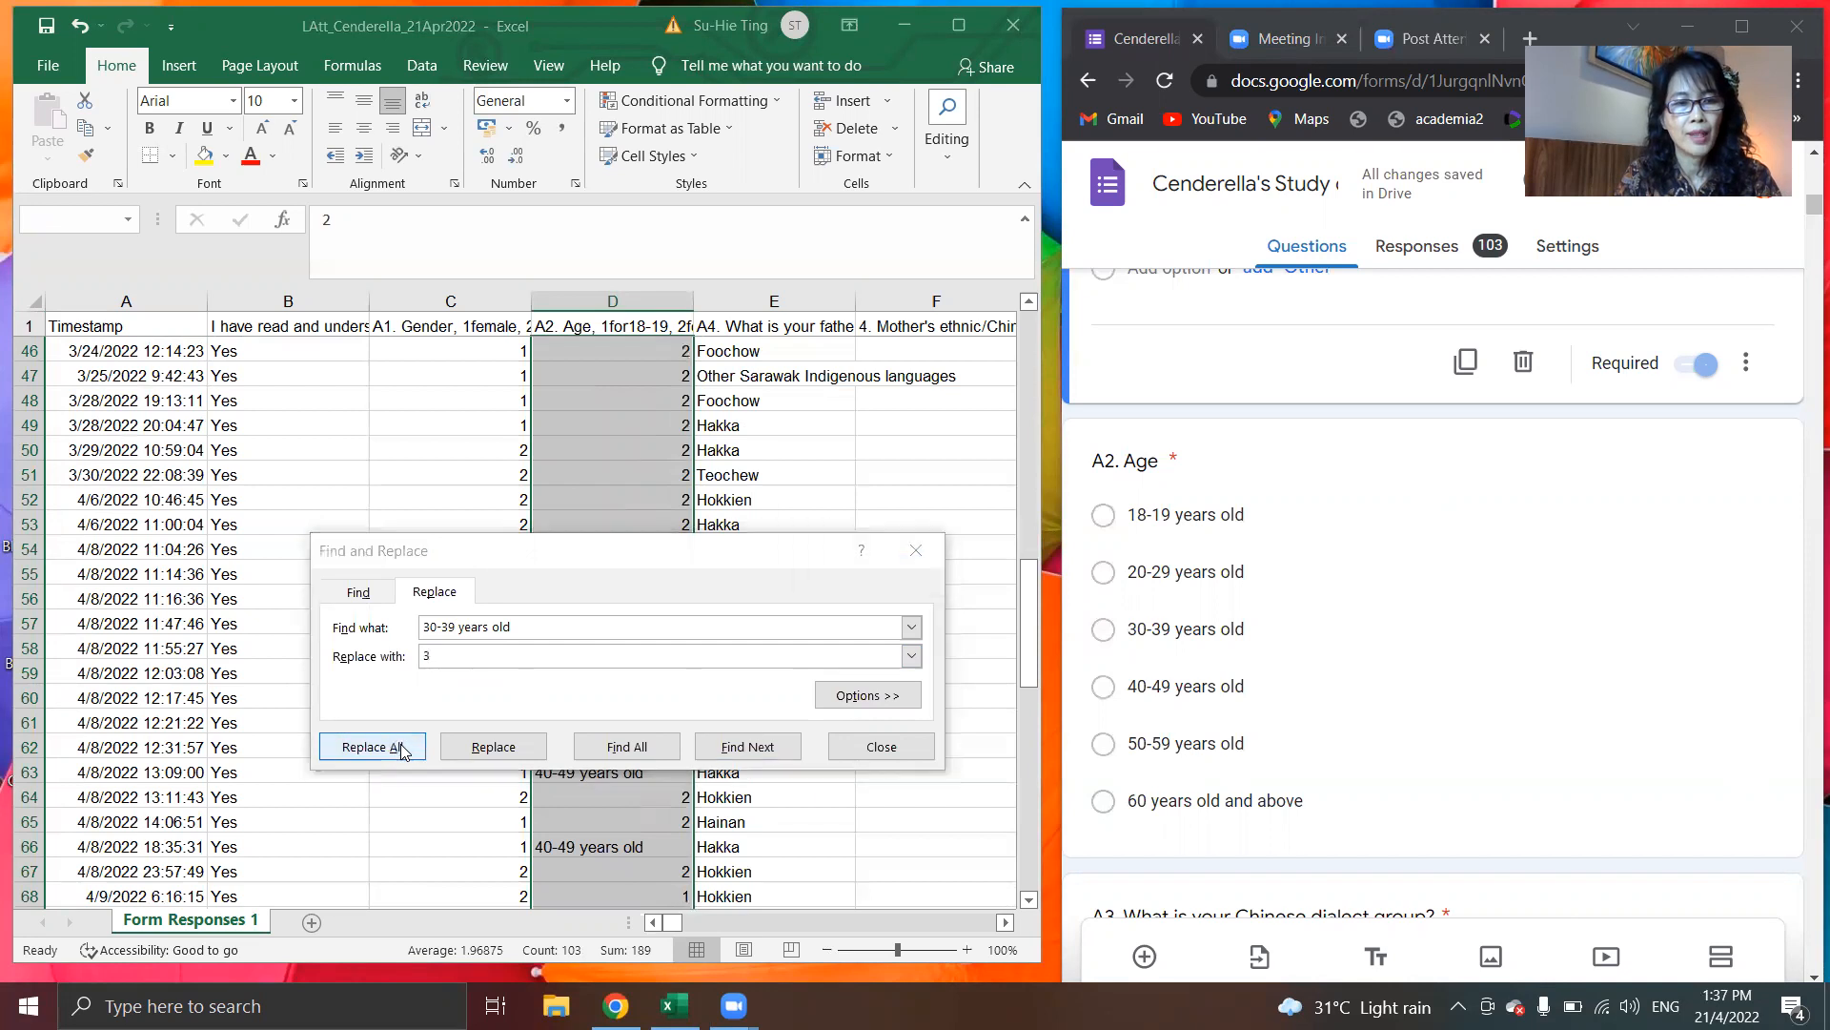
click(929, 572)
Step: Replace every "40-49 years old" in the selected age responses with 4
click(449, 628)
key(BackSpace)
key(BackSpace)
key(BackSpace)
key(BackSpace)
text(40-4)
click(450, 651)
click(391, 748)
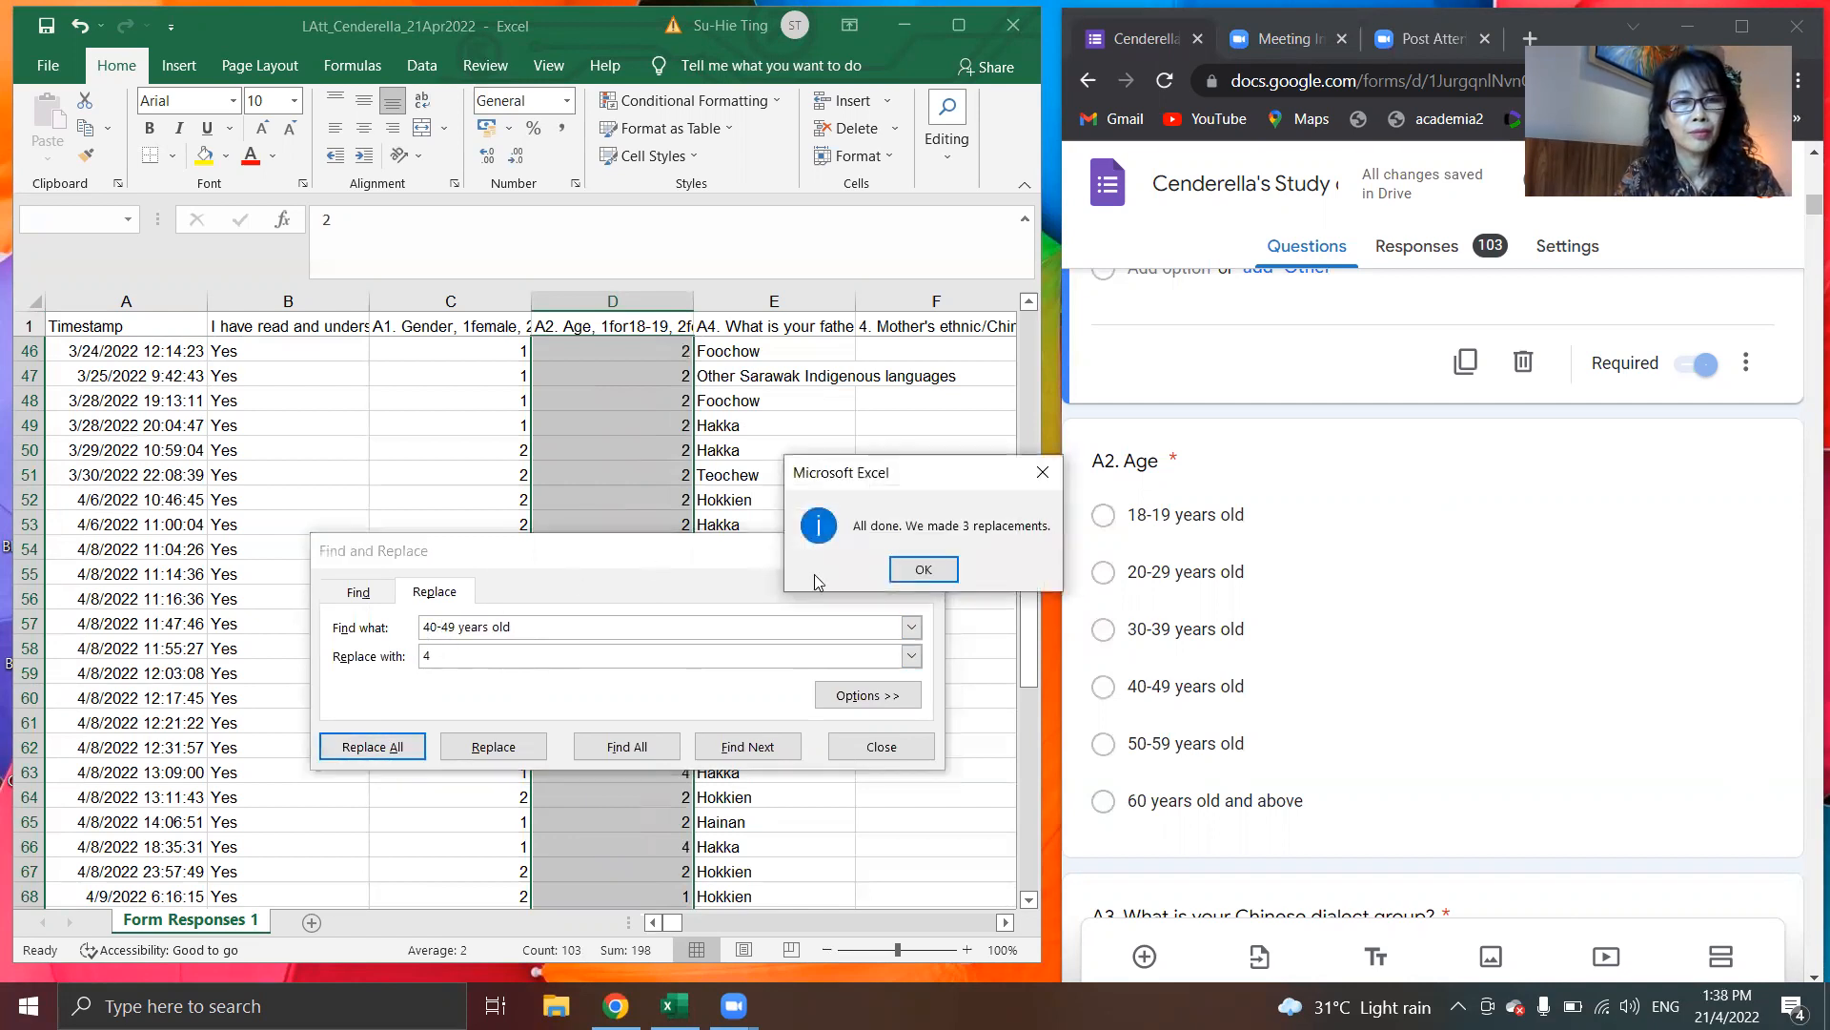
click(923, 569)
Step: Replace every "50-59 years old" in the selected age responses with 5
key(BackSpace)
key(BackSpace)
key(BackSpace)
key(BackSpace)
key(BackSpace)
text(59)
key(BackSpace)
text(0-59)
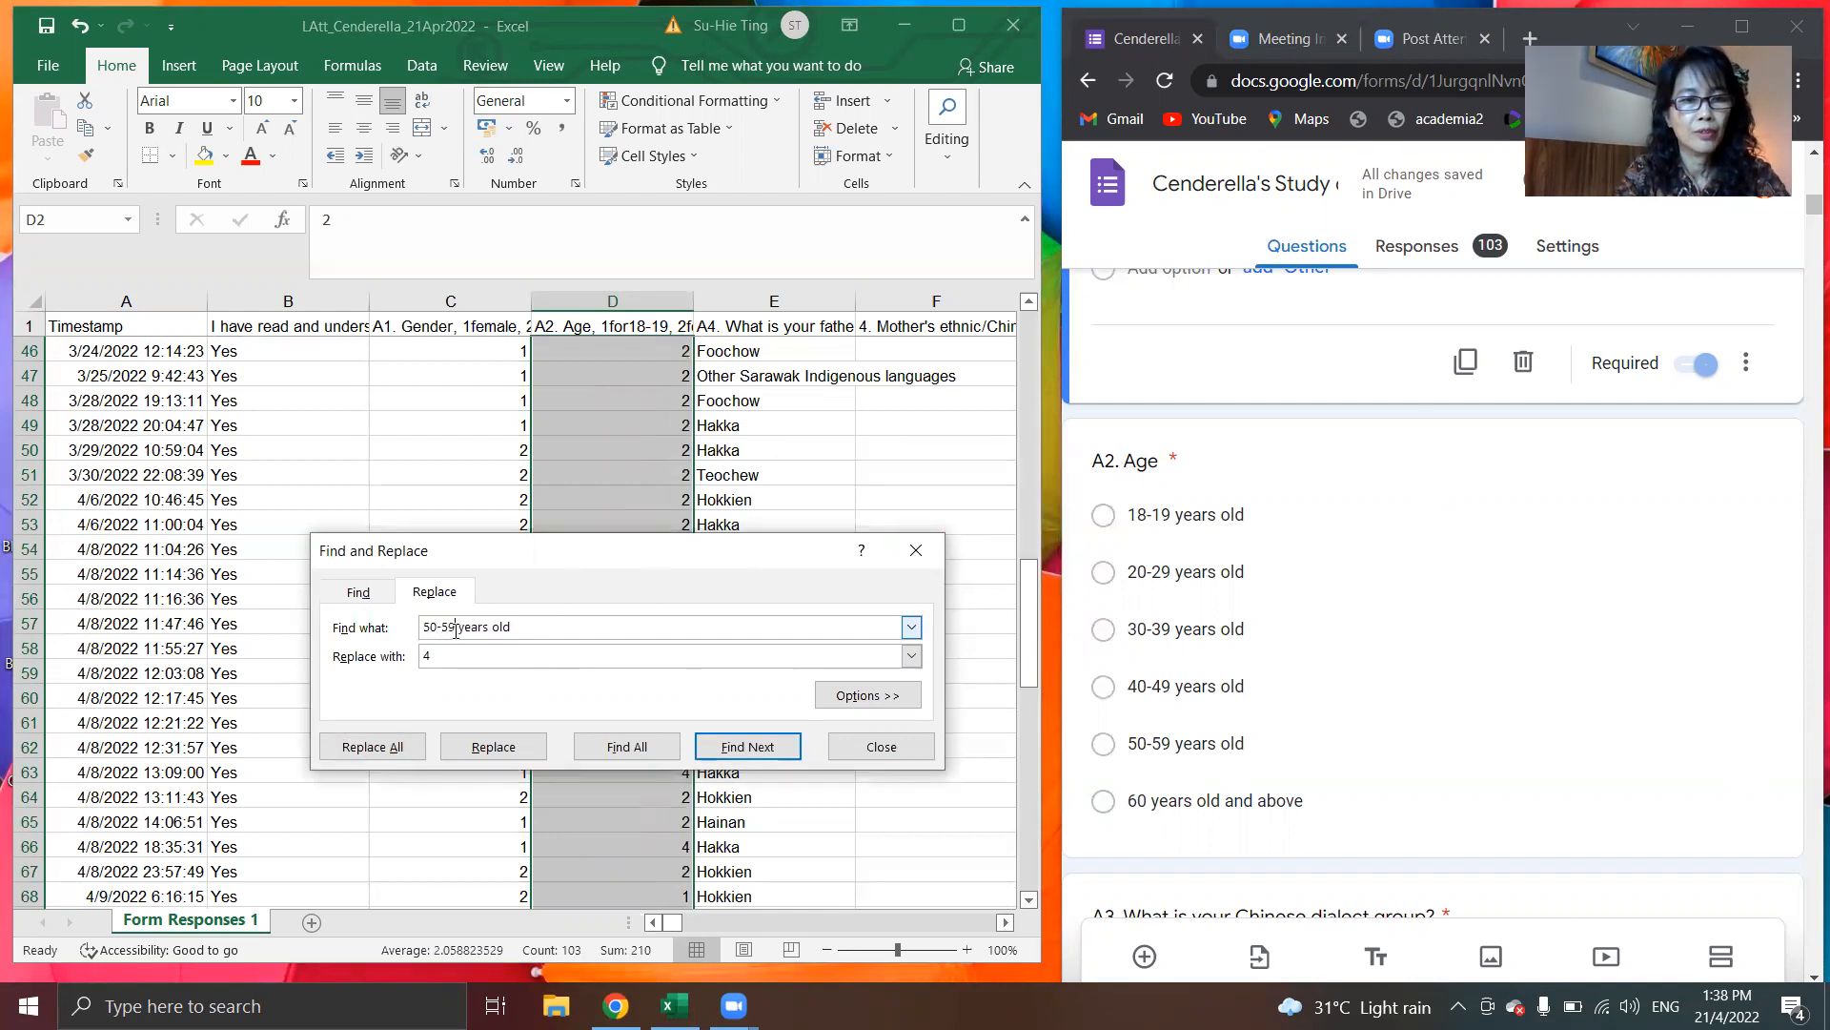
click(455, 654)
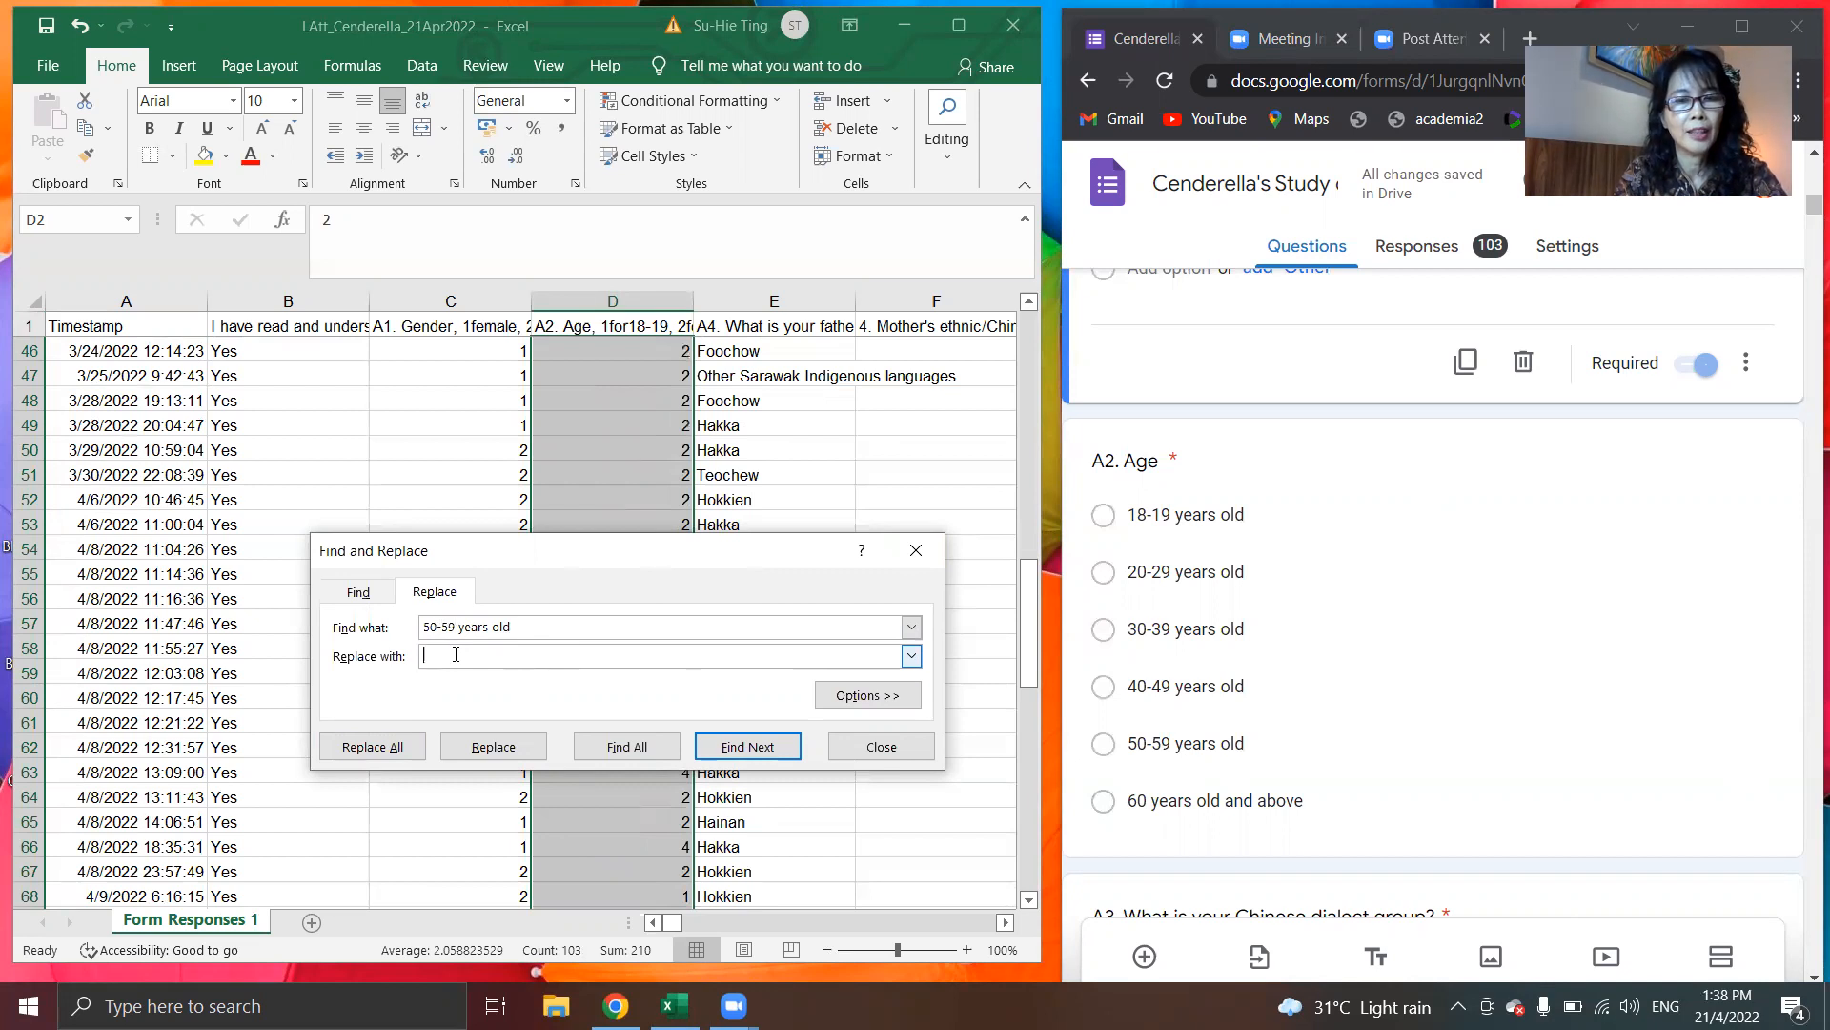
click(386, 748)
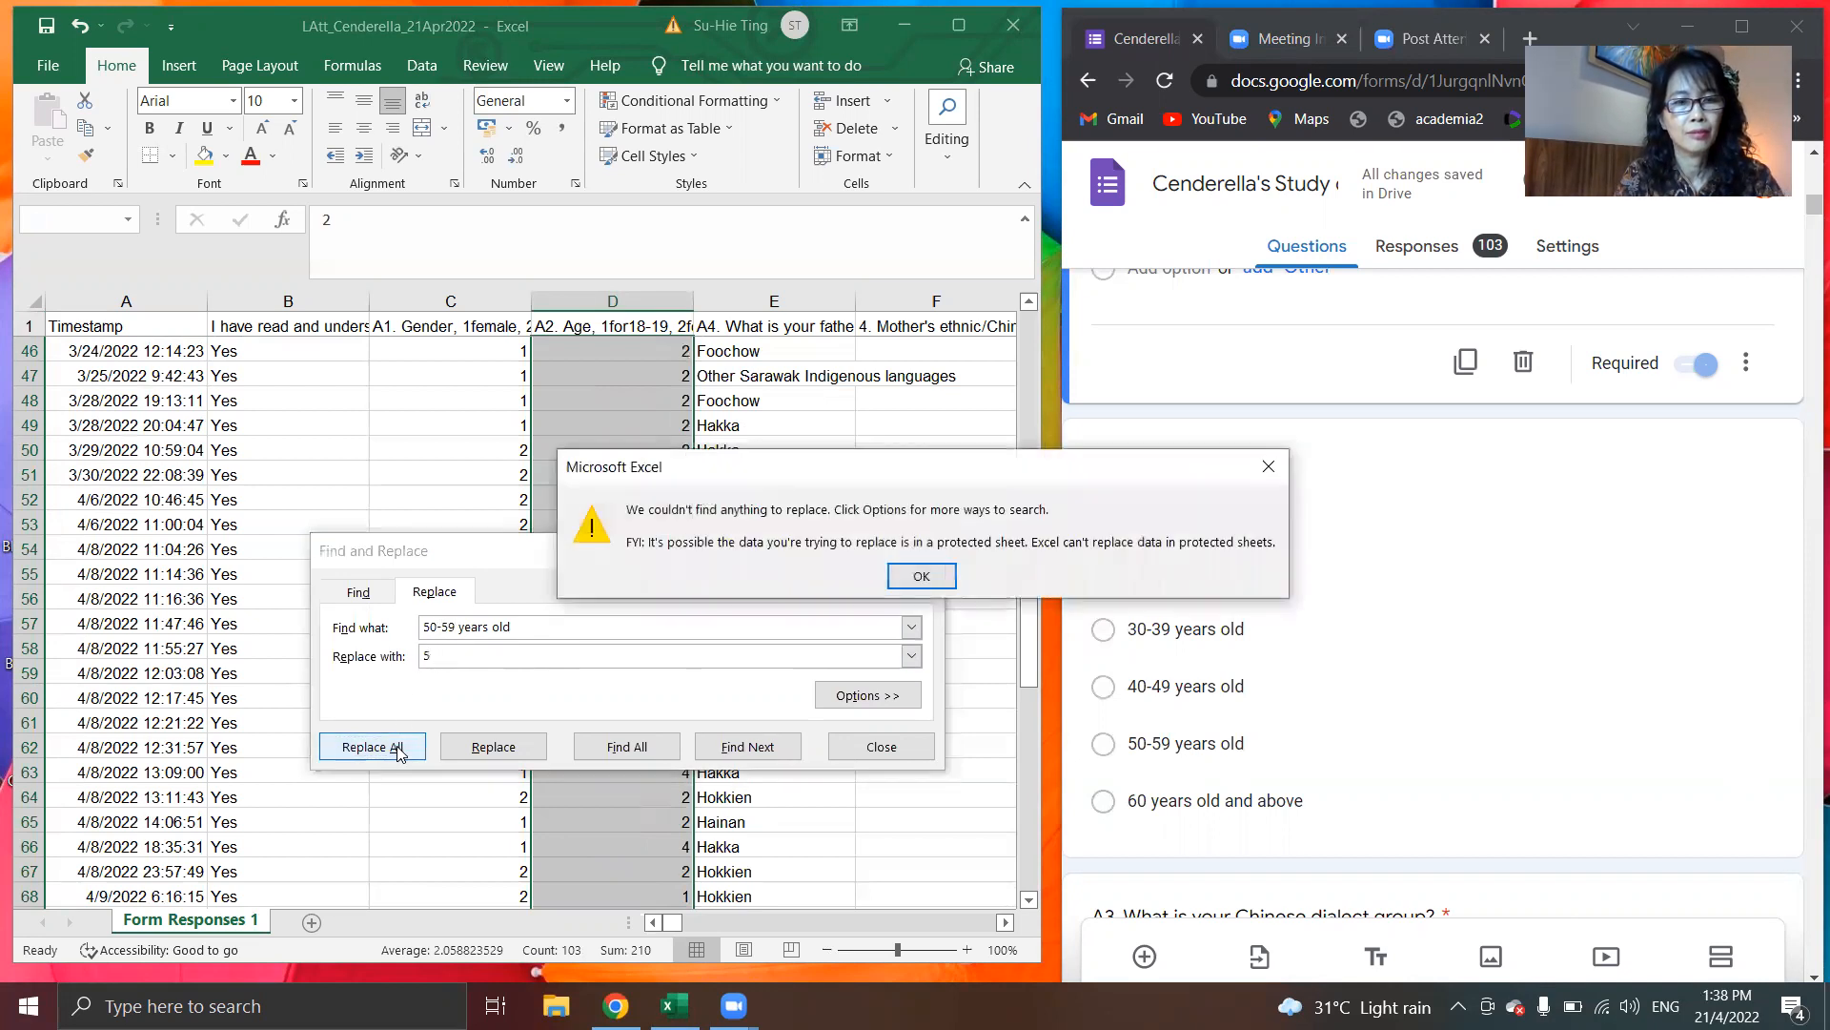
click(922, 578)
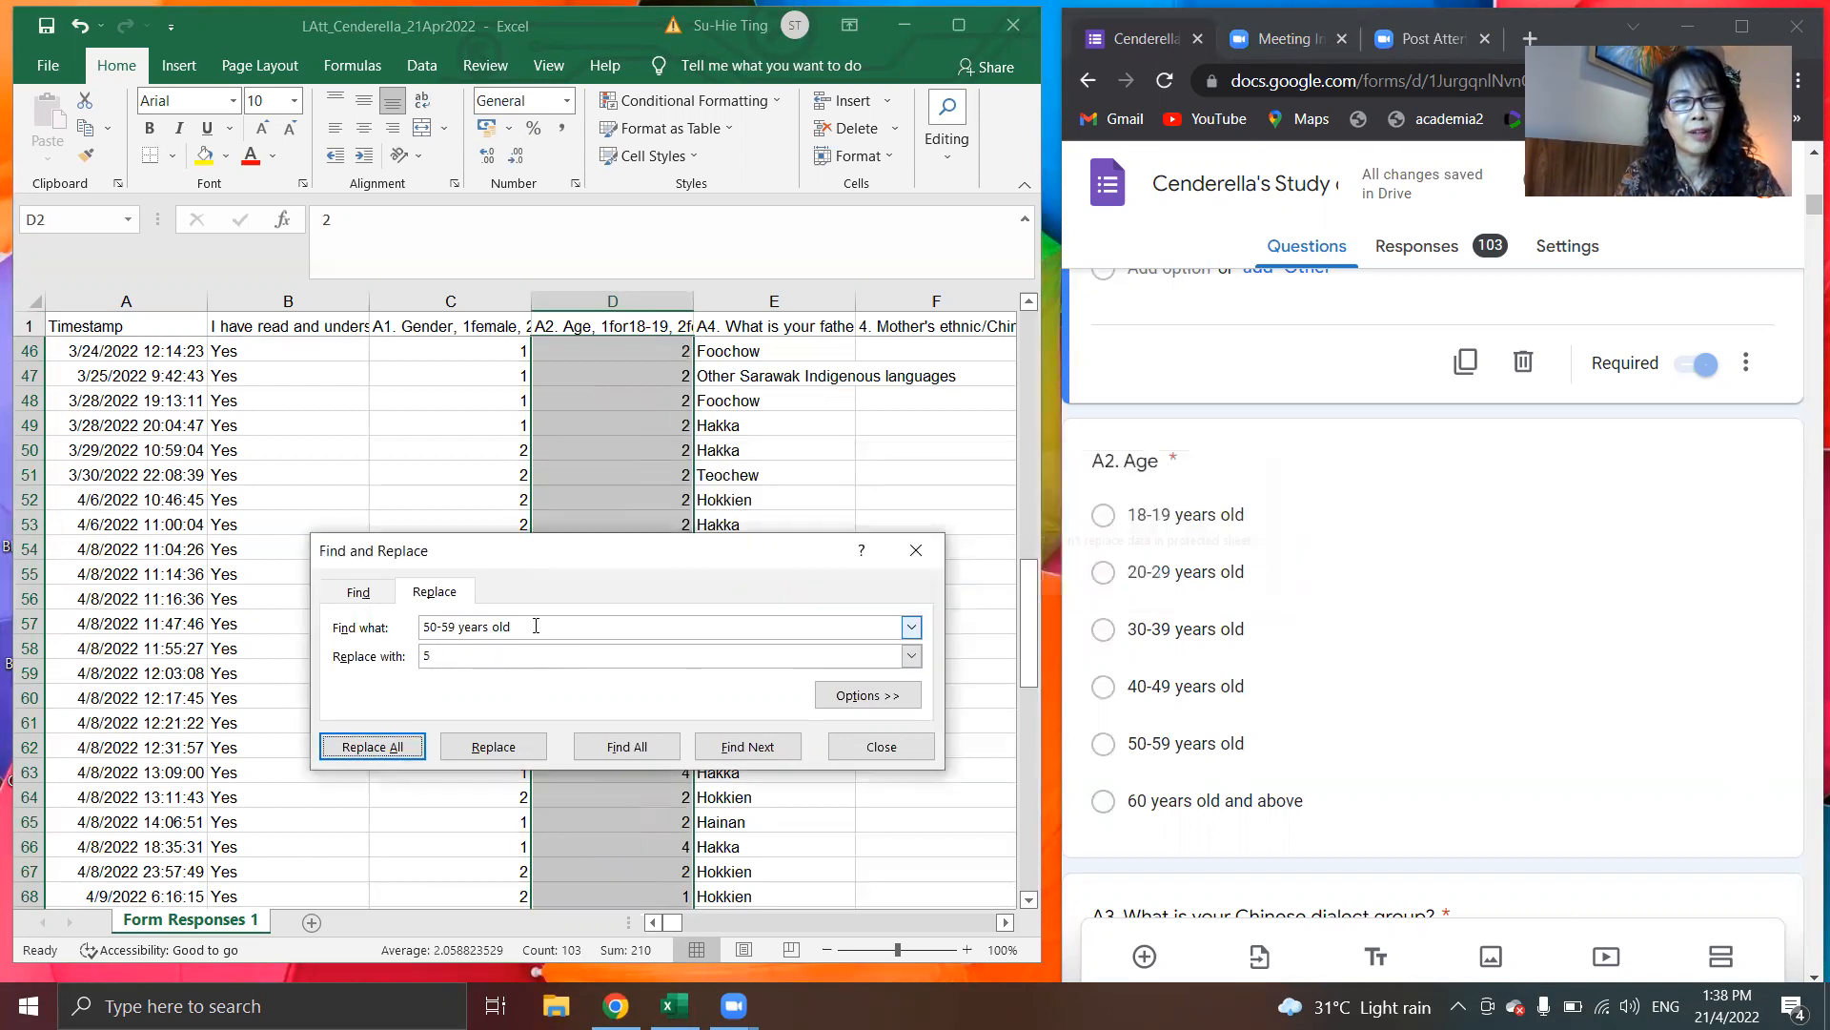
Step: Try to replace every "50 years old and above" in the age responses with 6, and close Find and Replace
click(459, 629)
key(BackSpace)
key(BackSpace)
key(BackSpace)
key(BackSpace)
key(BackSpace)
key(BackSpace)
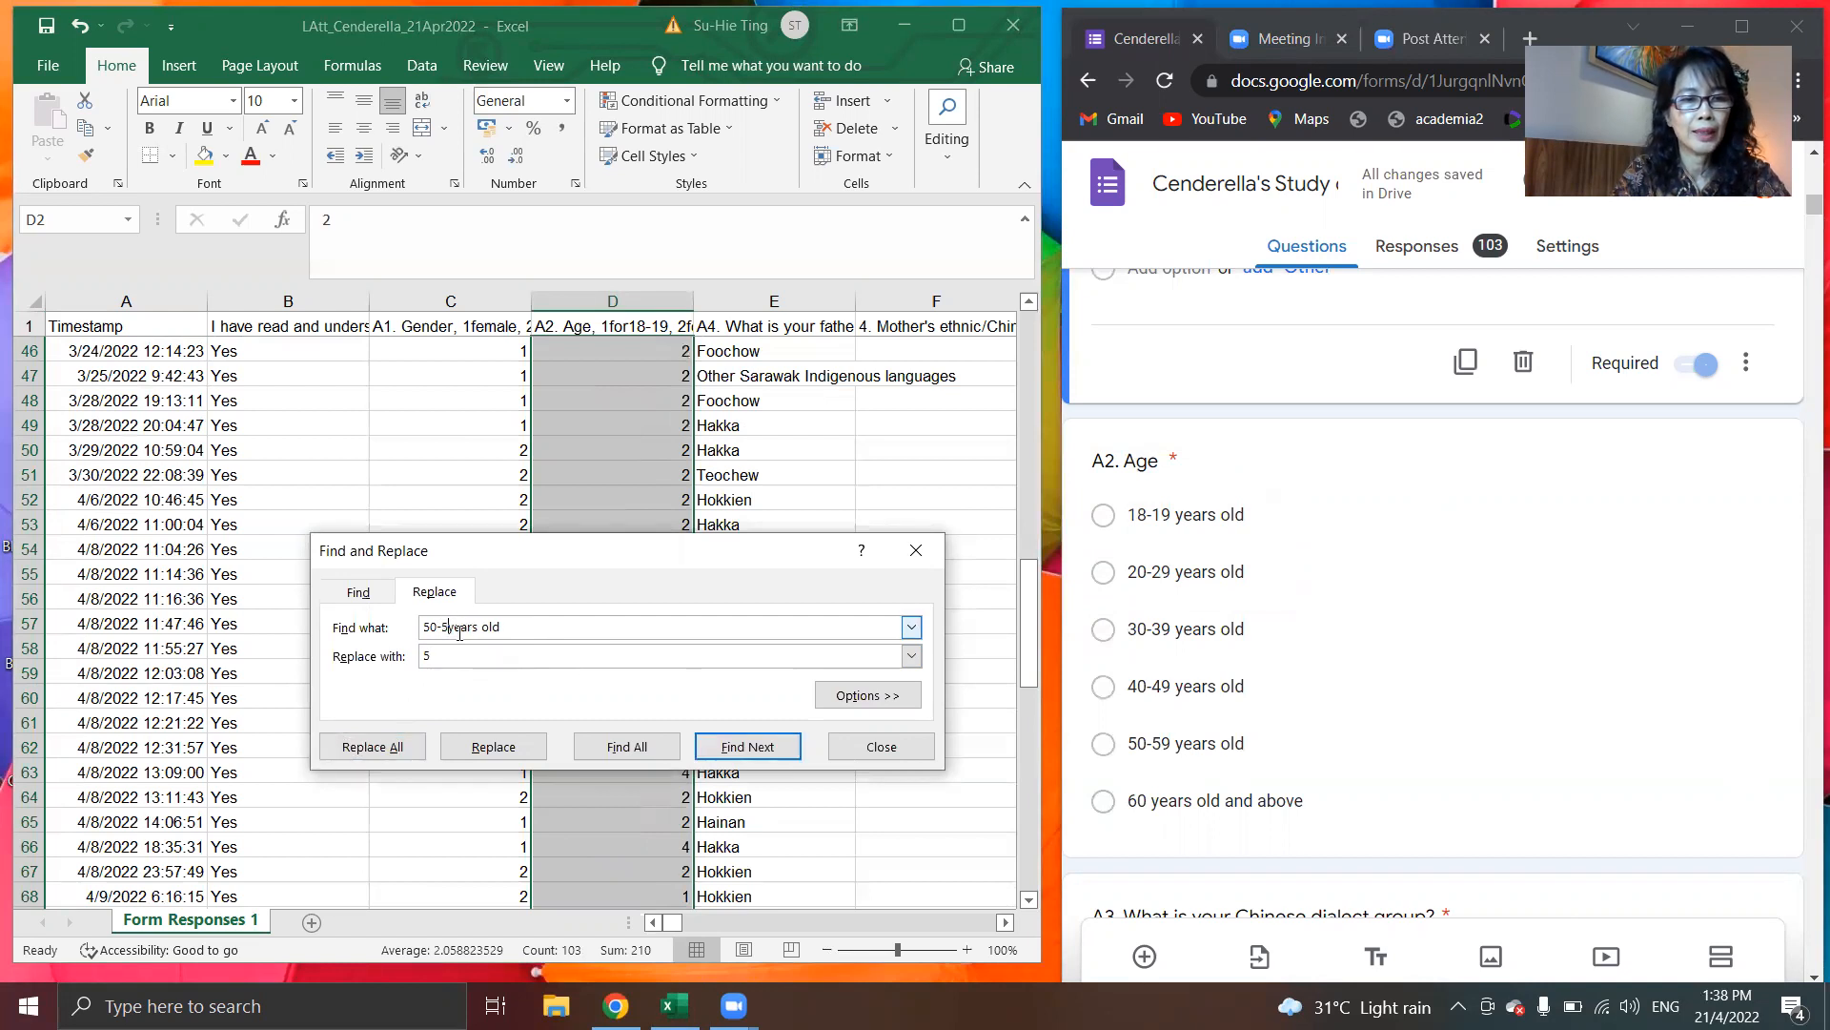
text(50)
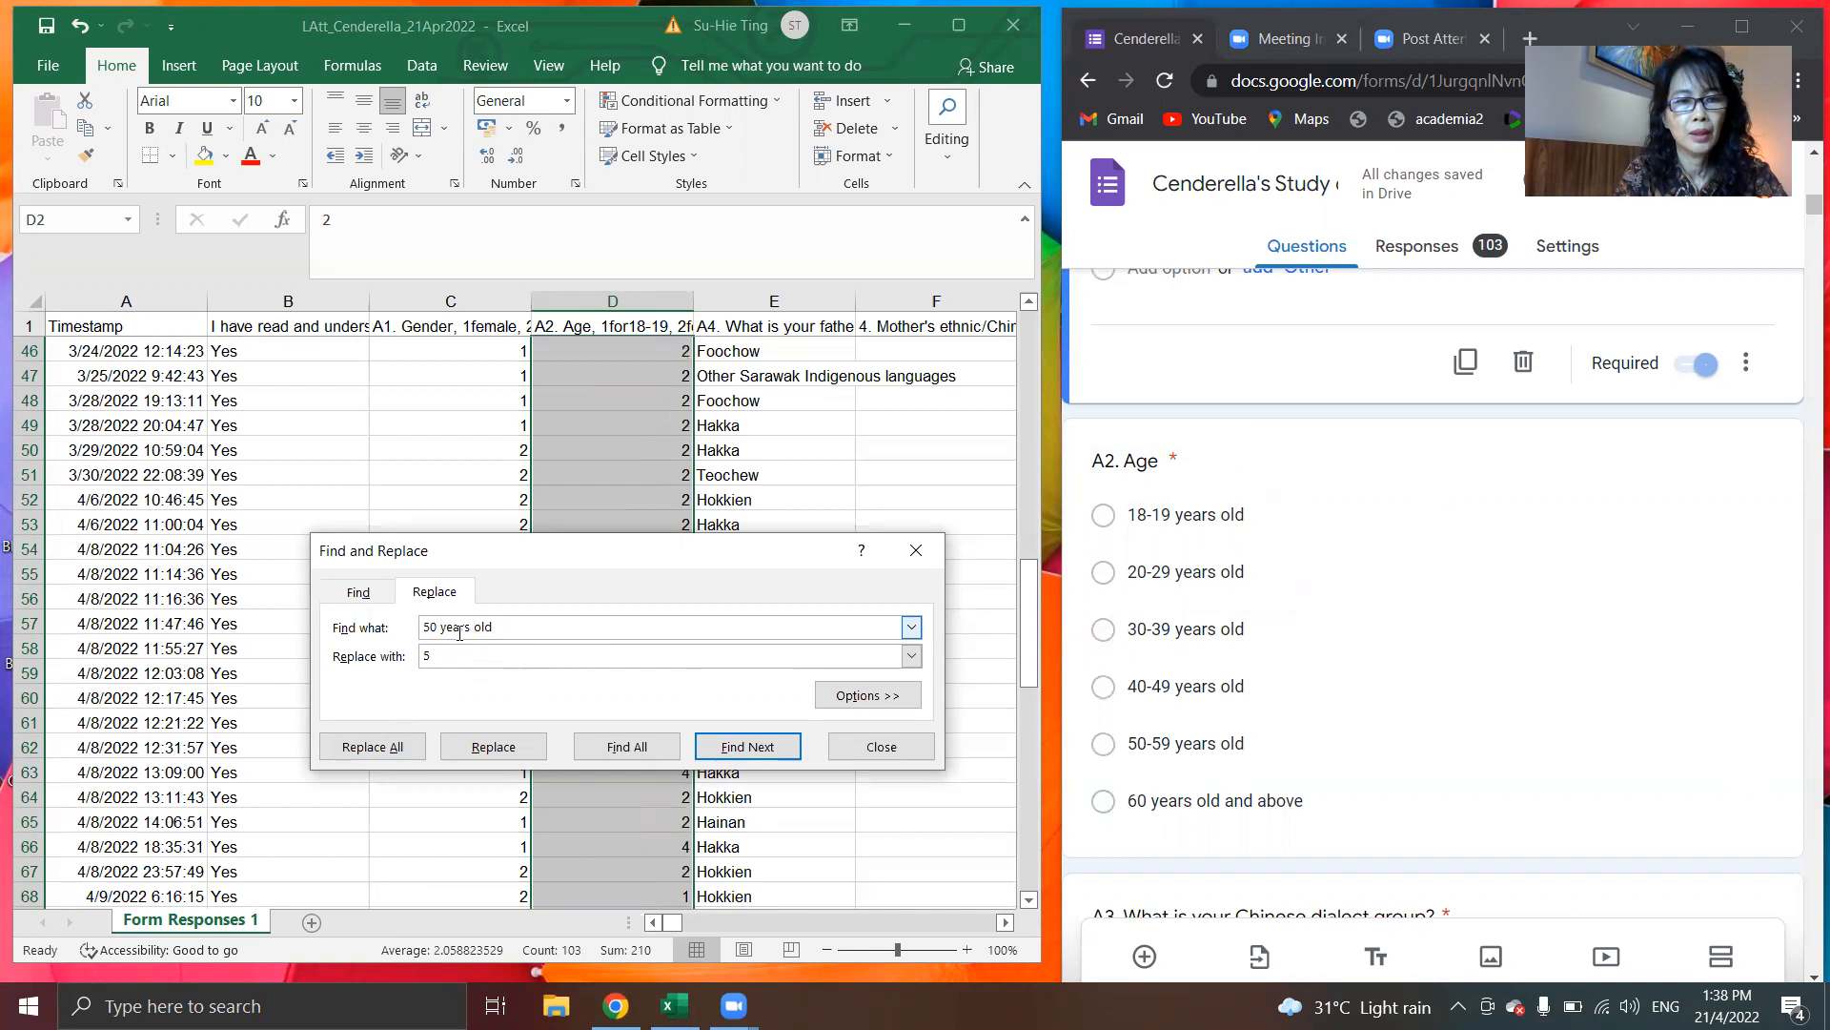
key(BackSpace)
key(BackSpace)
text(bove)
click(453, 656)
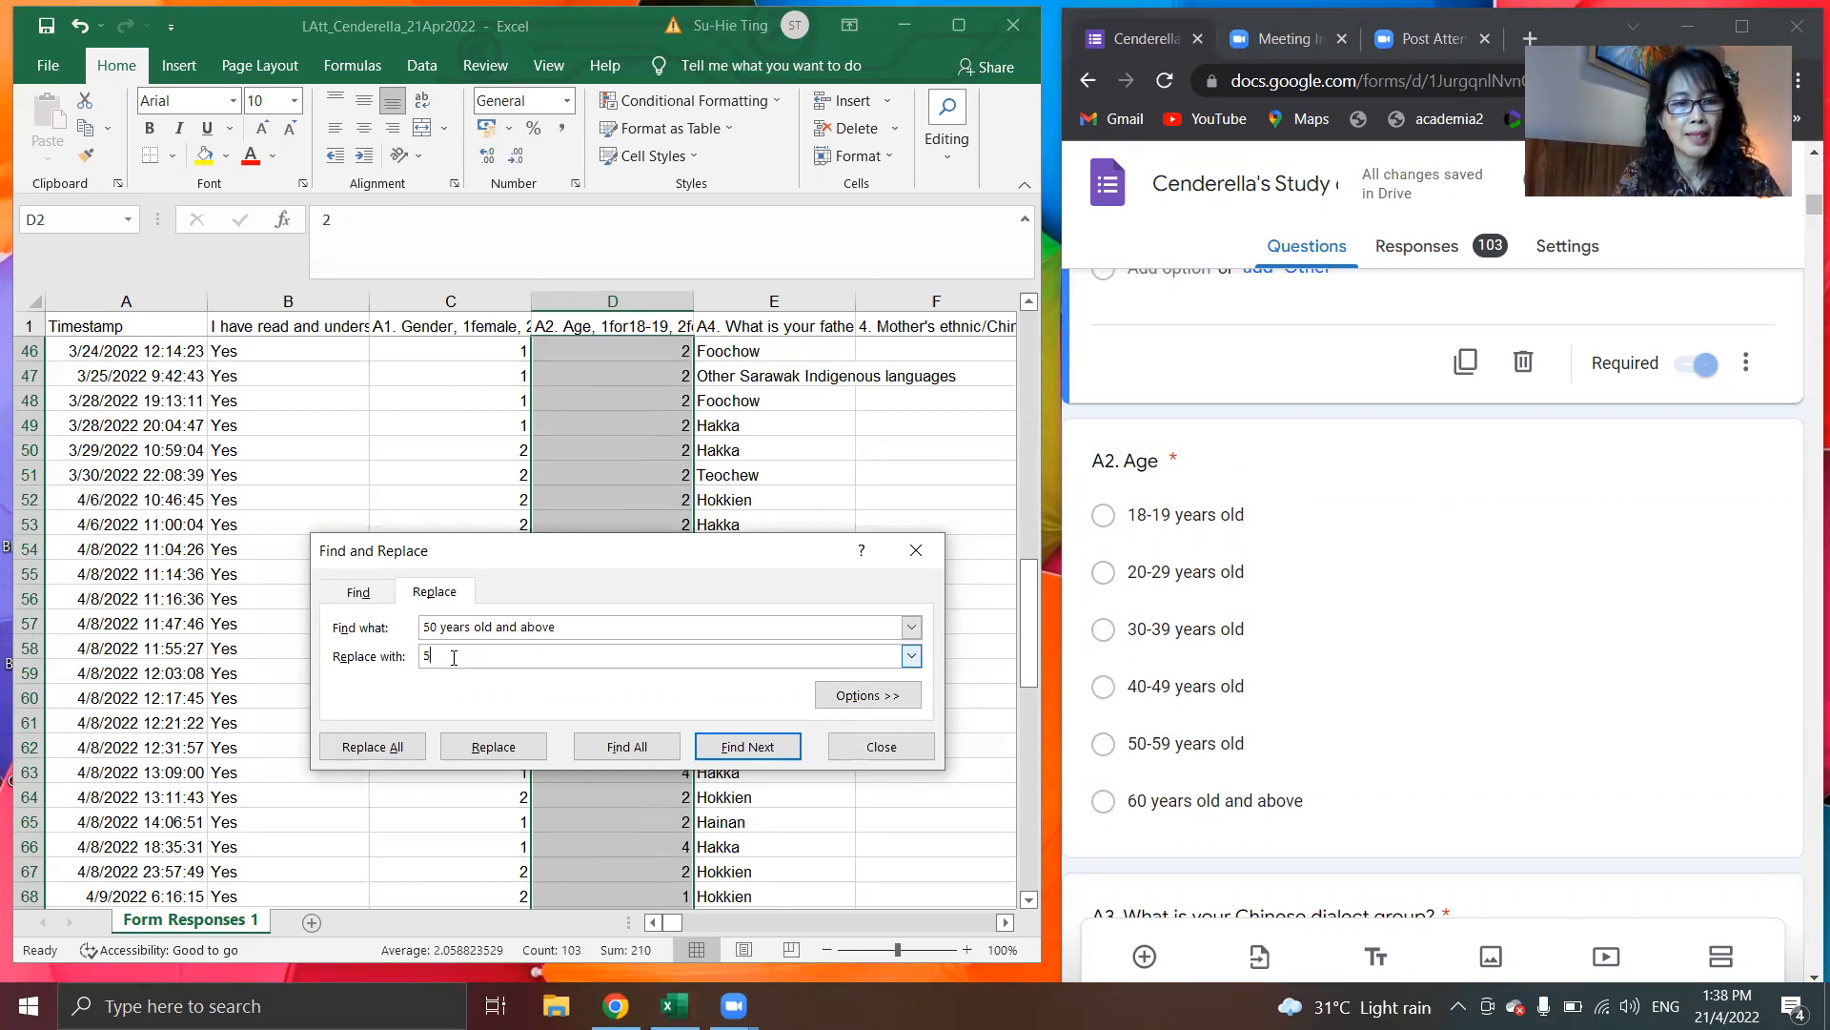
click(372, 746)
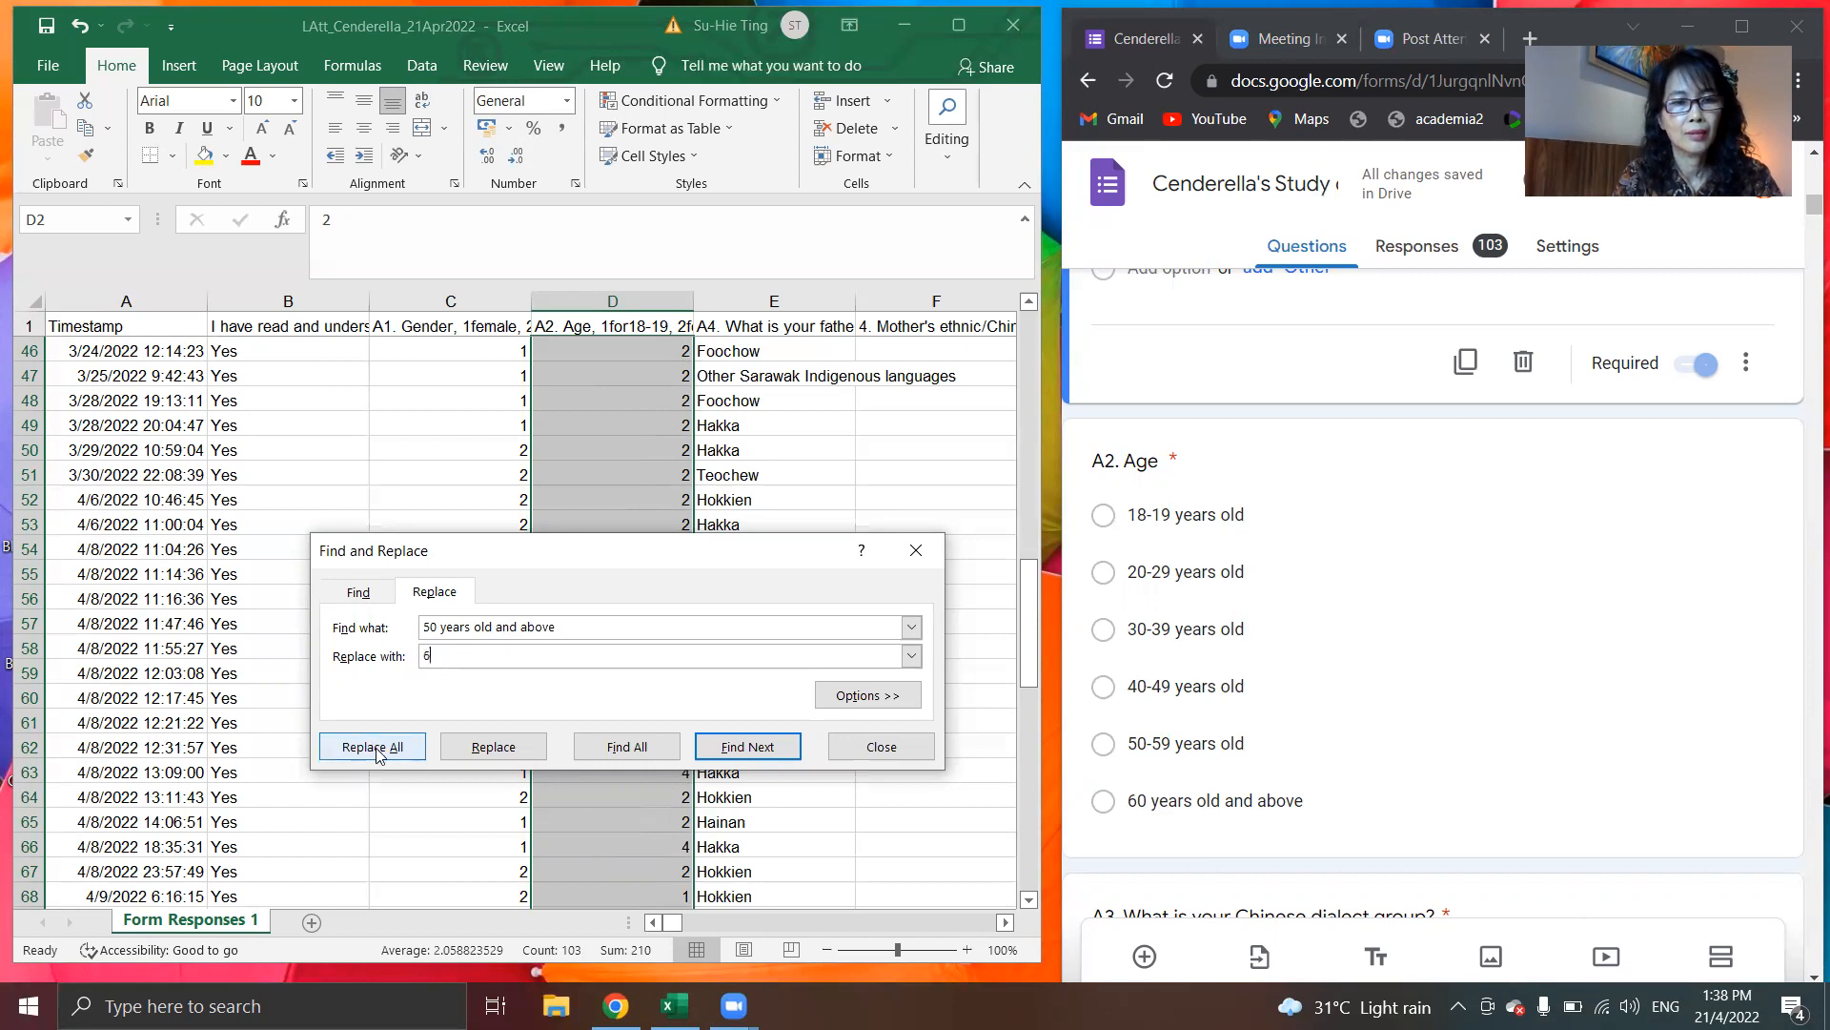
click(947, 573)
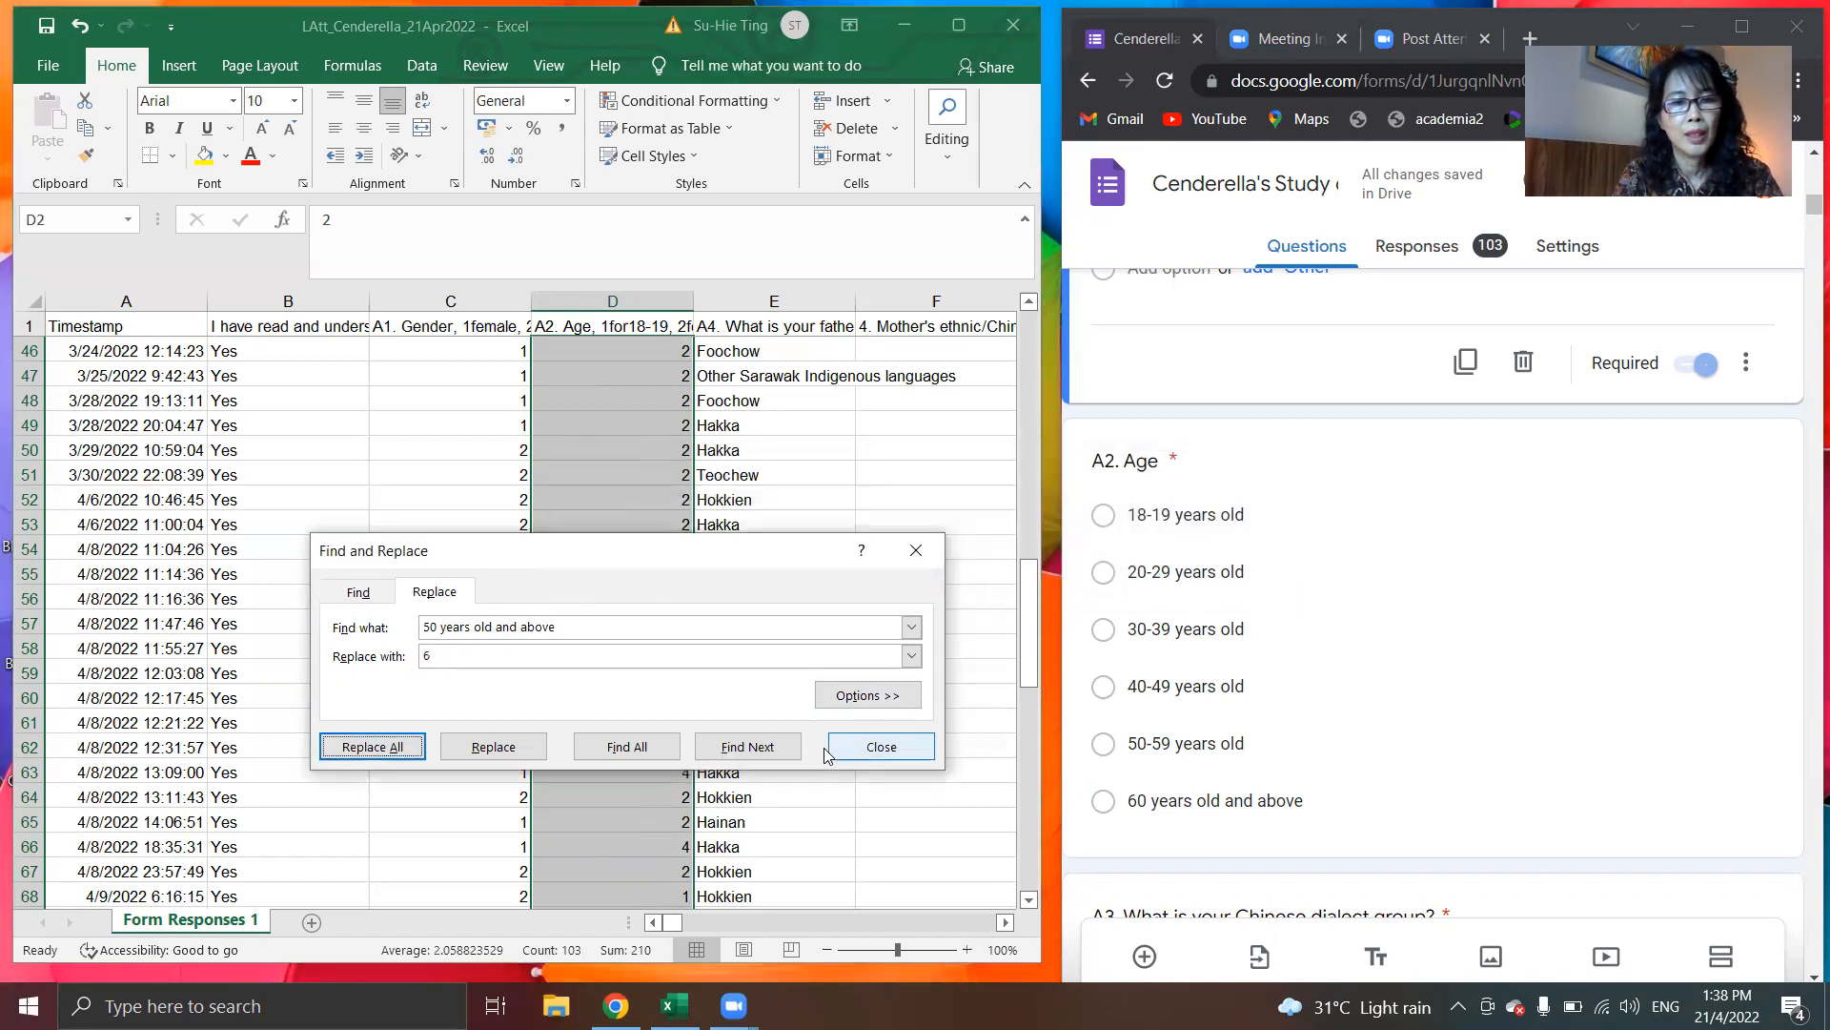
click(872, 751)
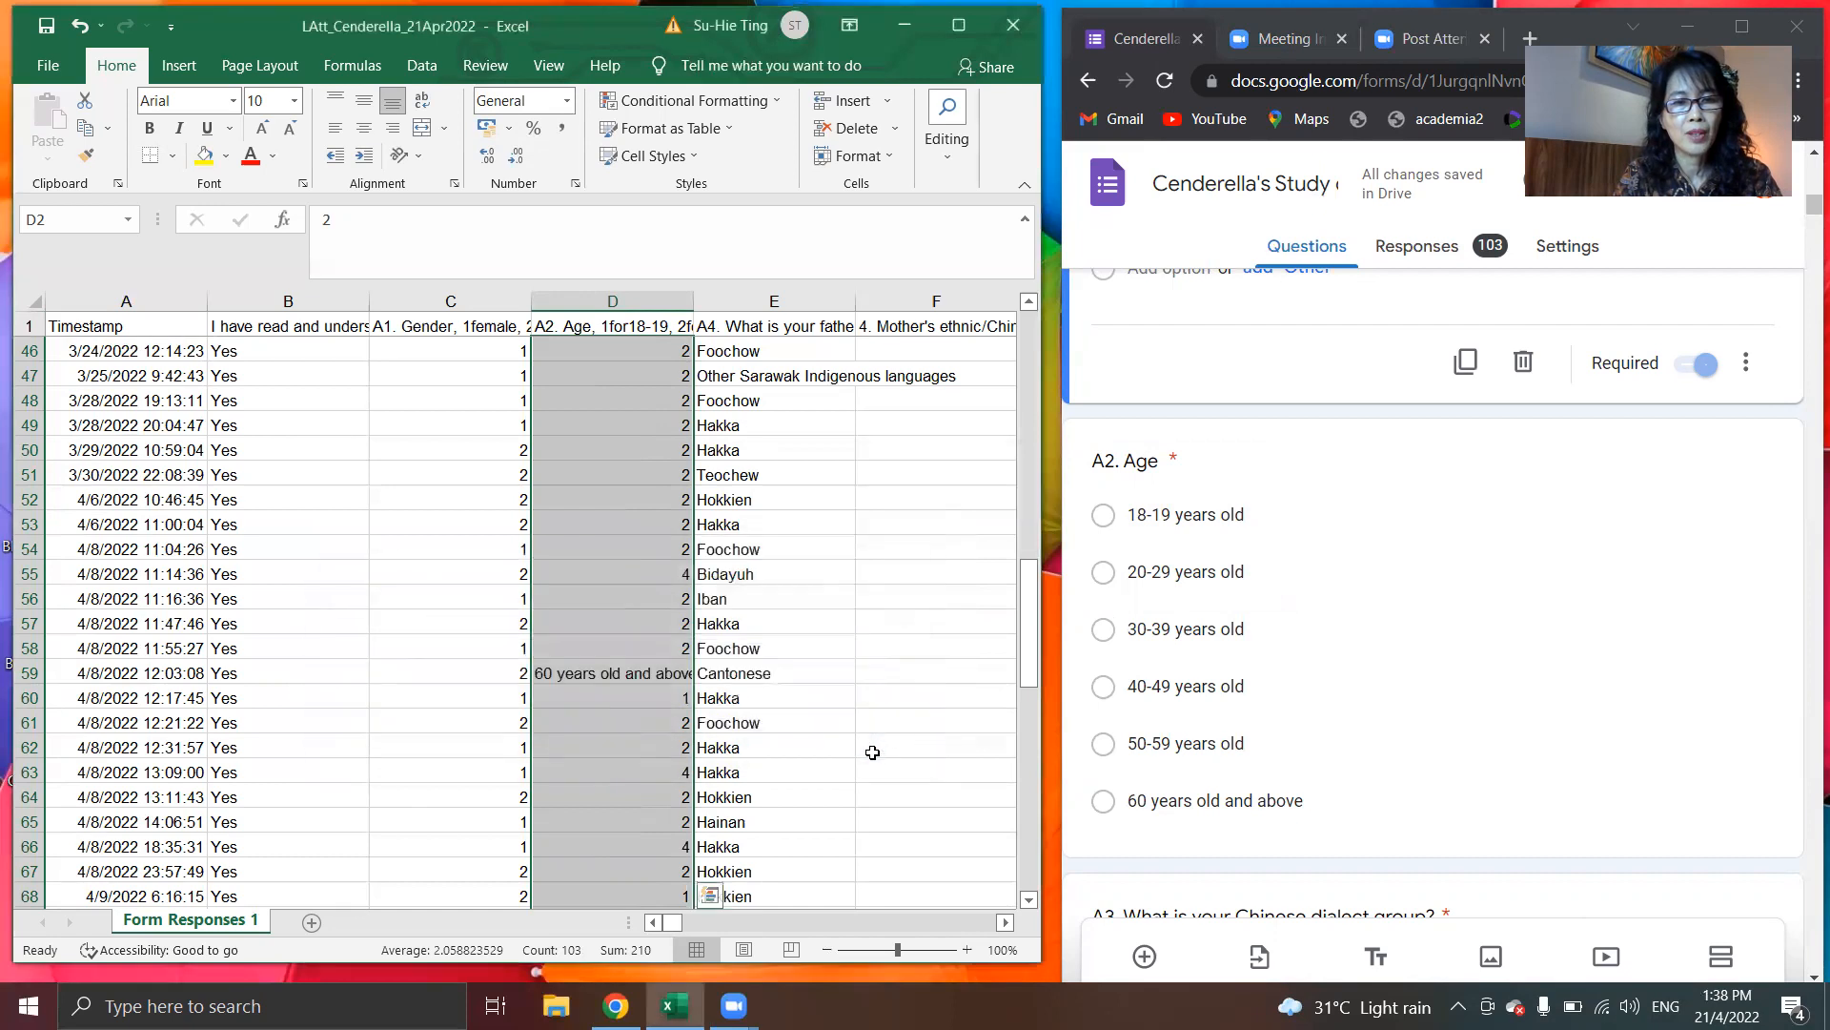
Step: Overwrite the "60 years old and above" response in cell D59 with 6
click(634, 678)
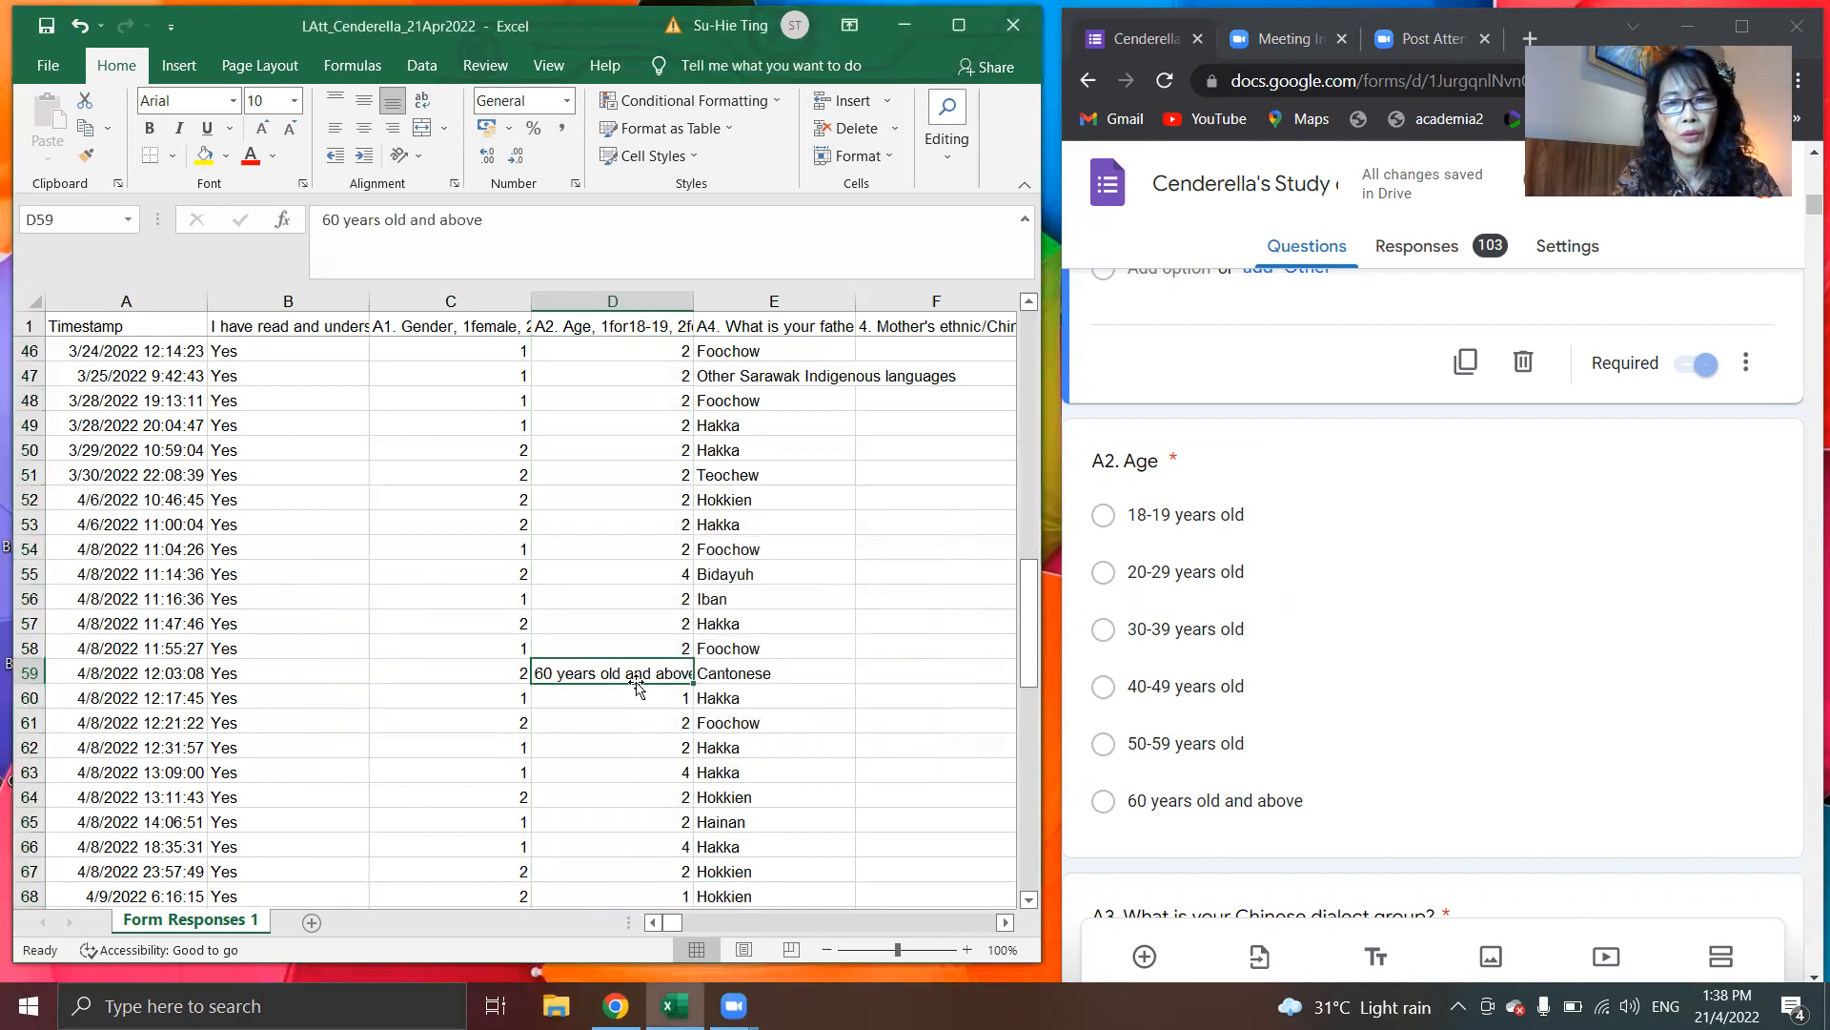
text(6)
key(Up)
Step: Look through the whole age column D for any text answers not yet coded as numbers
key(Up)
key(Up)
key(Up)
key(Up)
key(Up)
key(Up)
key(Up)
key(Up)
key(Up)
key(Up)
key(Up)
key(Up)
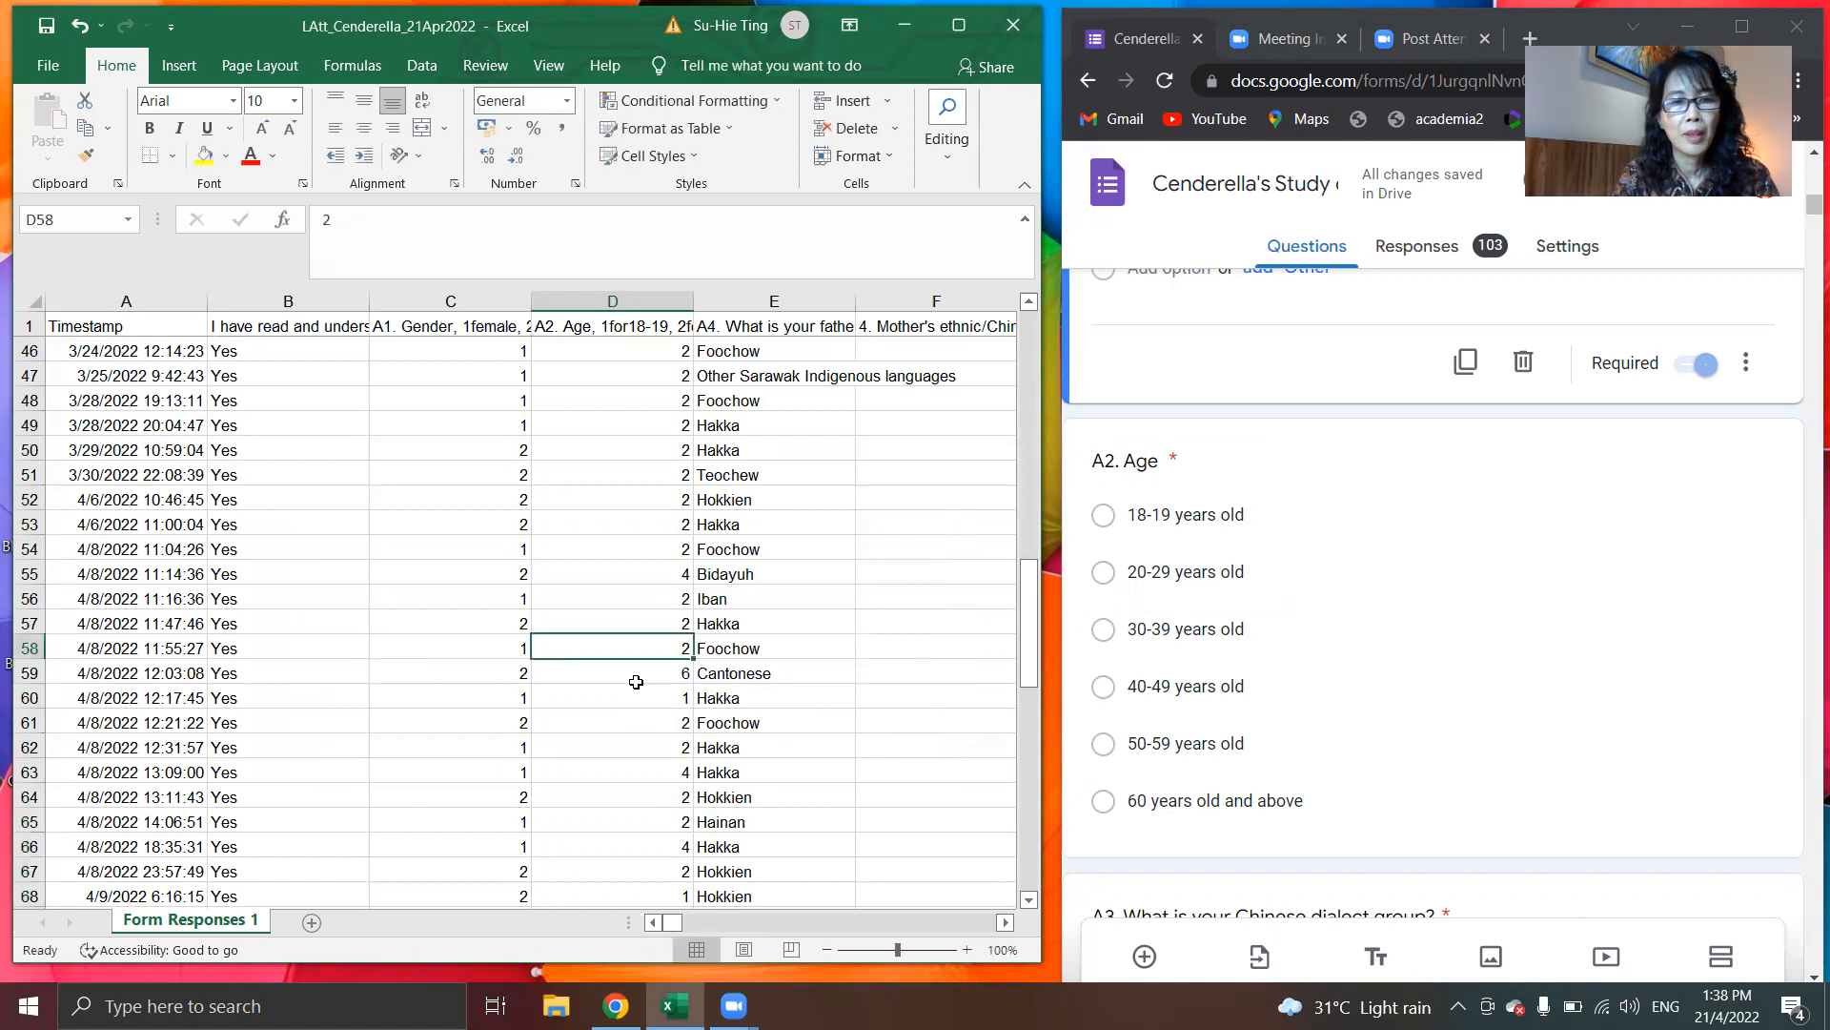
key(Up)
key(Up)
key(Up)
key(Up)
key(Up)
key(Up)
key(Up)
key(Up)
key(Up)
key(Up)
key(Up)
key(Up)
key(Up)
key(Up)
key(Up)
key(Up)
key(Up)
key(Up)
key(Up)
key(Up)
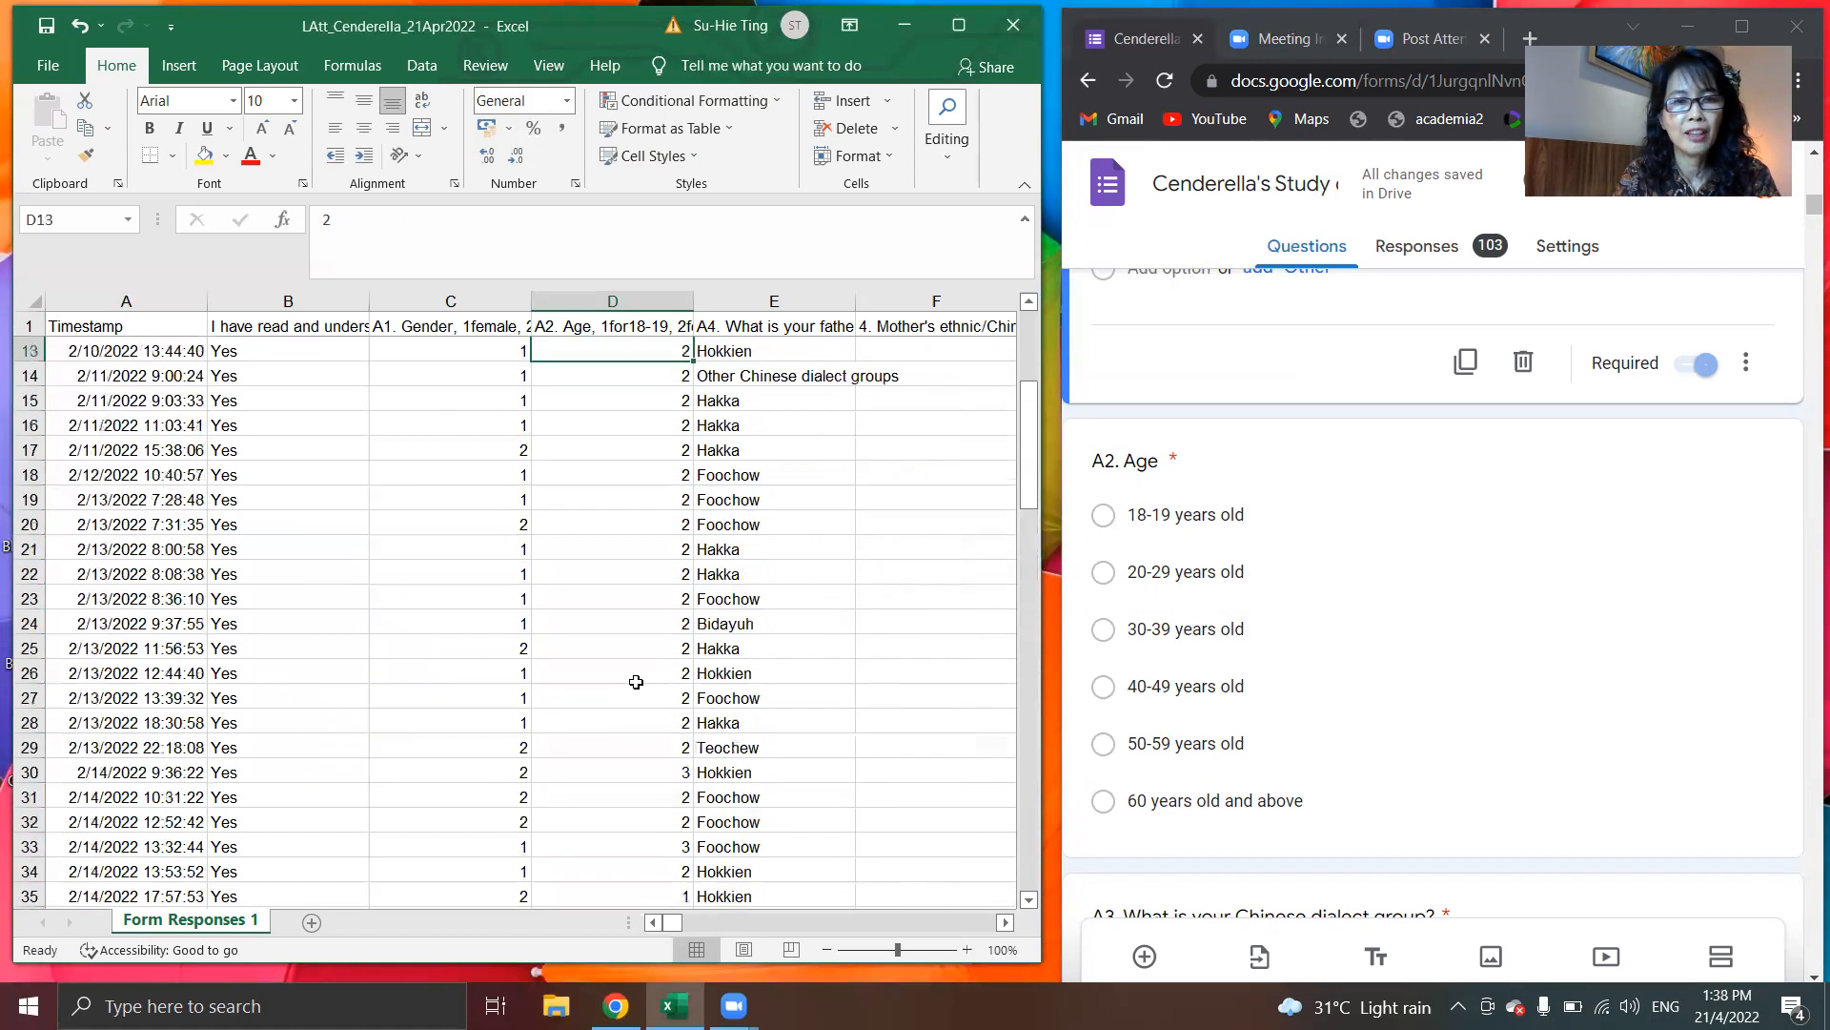
key(Down)
key(Down)
key(Down)
key(Down)
key(Down)
key(Down)
key(Down)
key(Down)
key(Down)
key(Down)
key(Down)
key(Down)
key(Down)
key(Down)
key(Down)
key(Down)
key(Down)
key(Down)
key(Down)
key(Down)
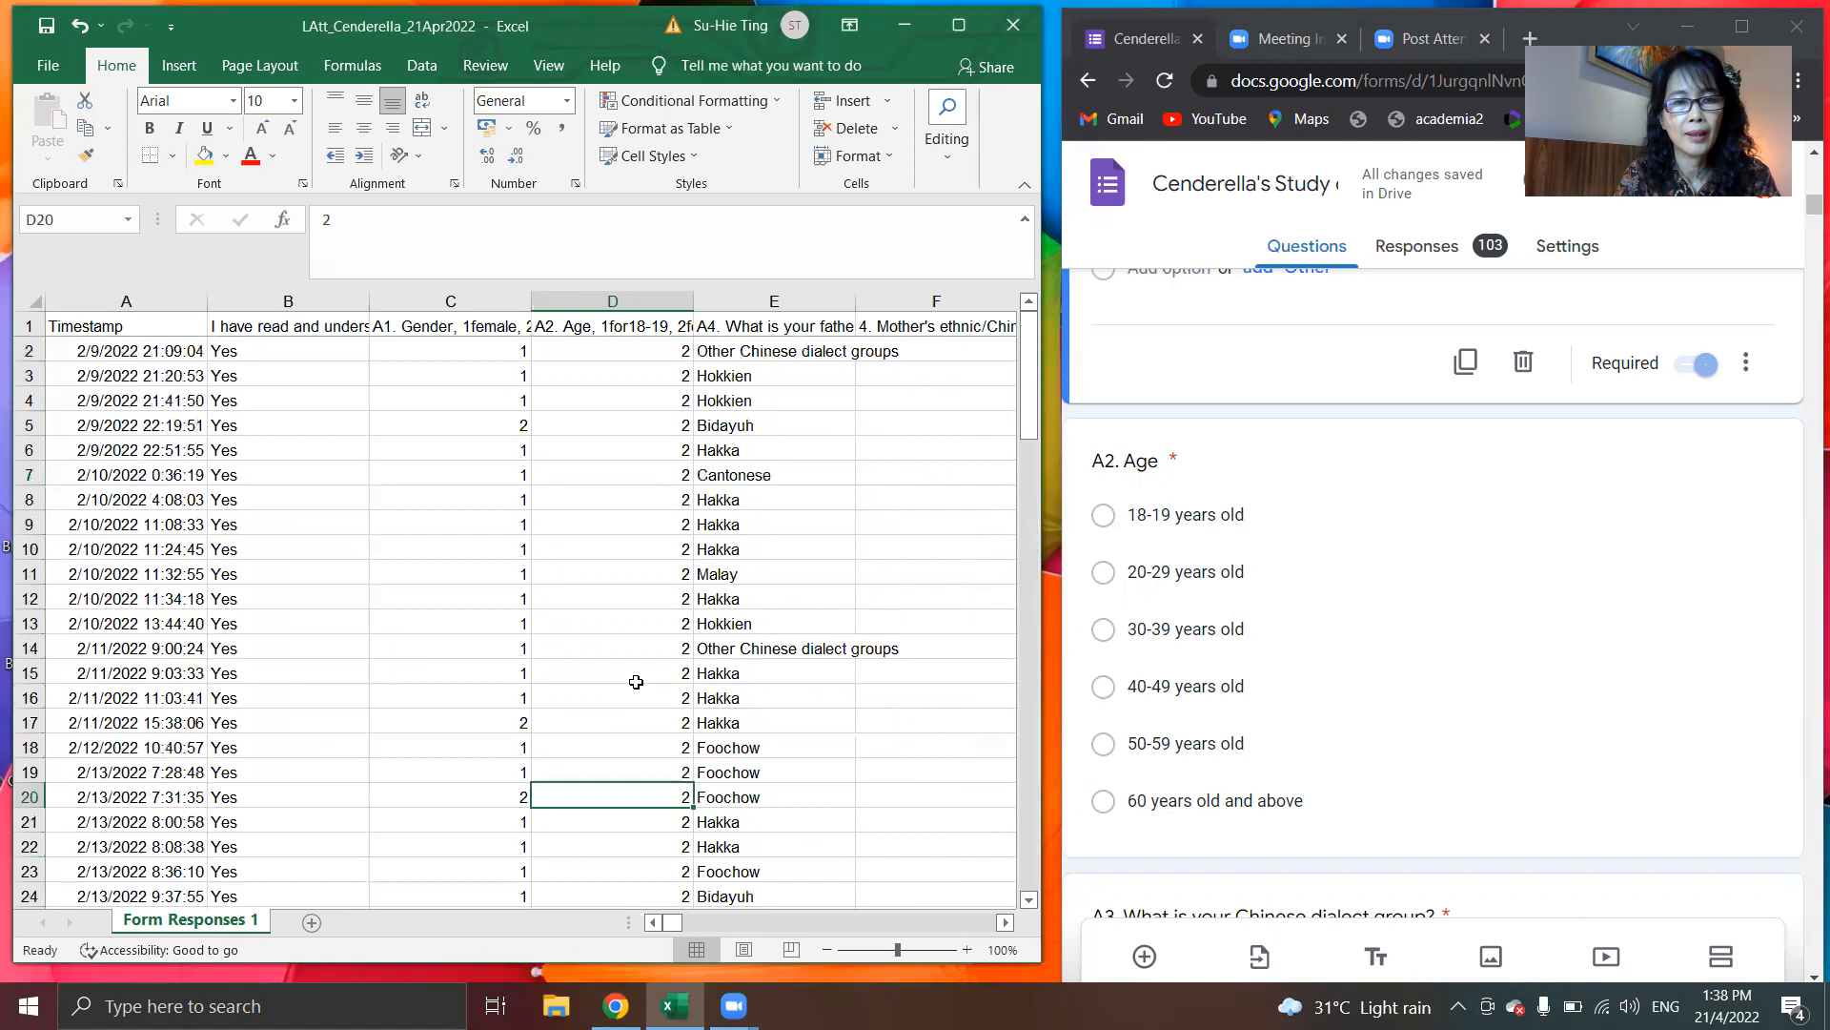
key(Down)
key(Down)
key(Down)
key(Down)
key(Down)
key(Down)
key(Down)
key(Down)
key(Down)
key(Down)
key(Down)
key(Down)
key(Down)
key(Down)
key(Down)
key(Down)
key(Down)
key(Down)
key(Down)
key(Down)
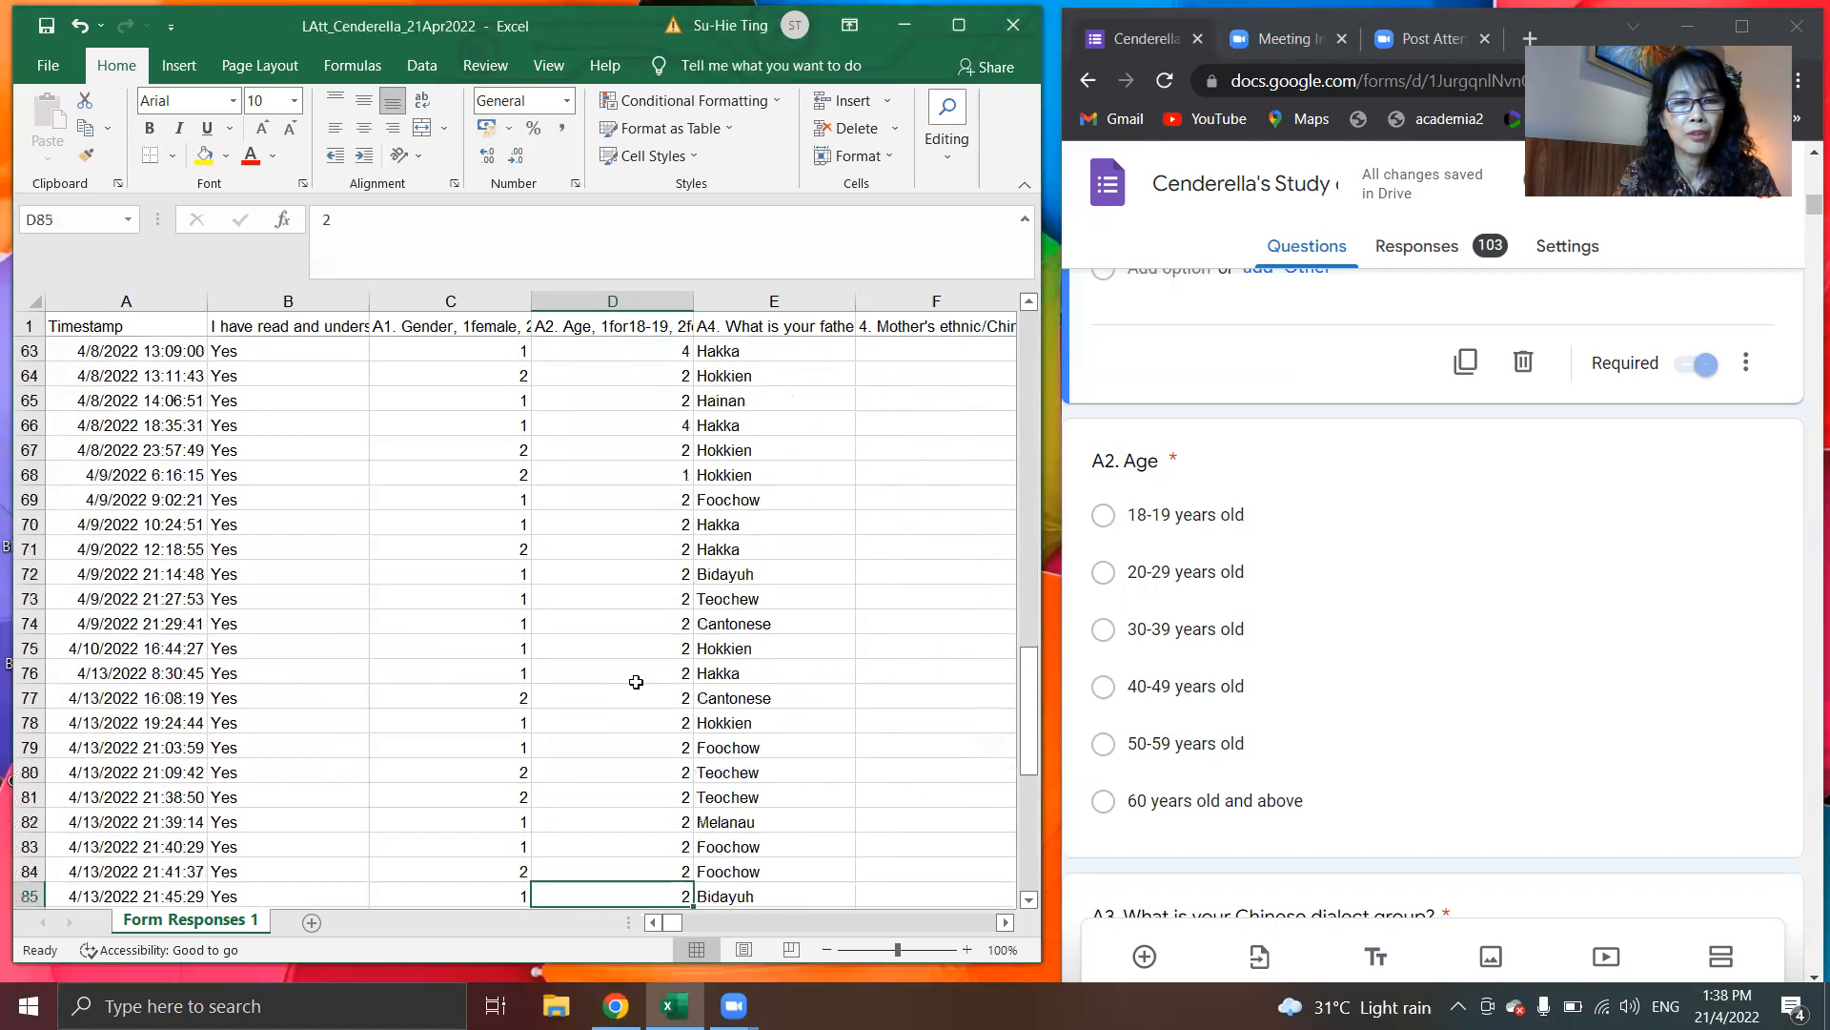
key(Down)
key(Down)
key(Down)
key(Down)
key(Down)
key(Down)
key(Up)
key(Up)
key(Up)
key(Up)
key(Up)
key(Up)
key(Up)
key(Up)
key(Up)
key(Up)
key(Up)
key(Up)
key(Up)
key(Up)
key(Up)
key(Up)
key(Up)
key(Up)
key(Up)
key(Up)
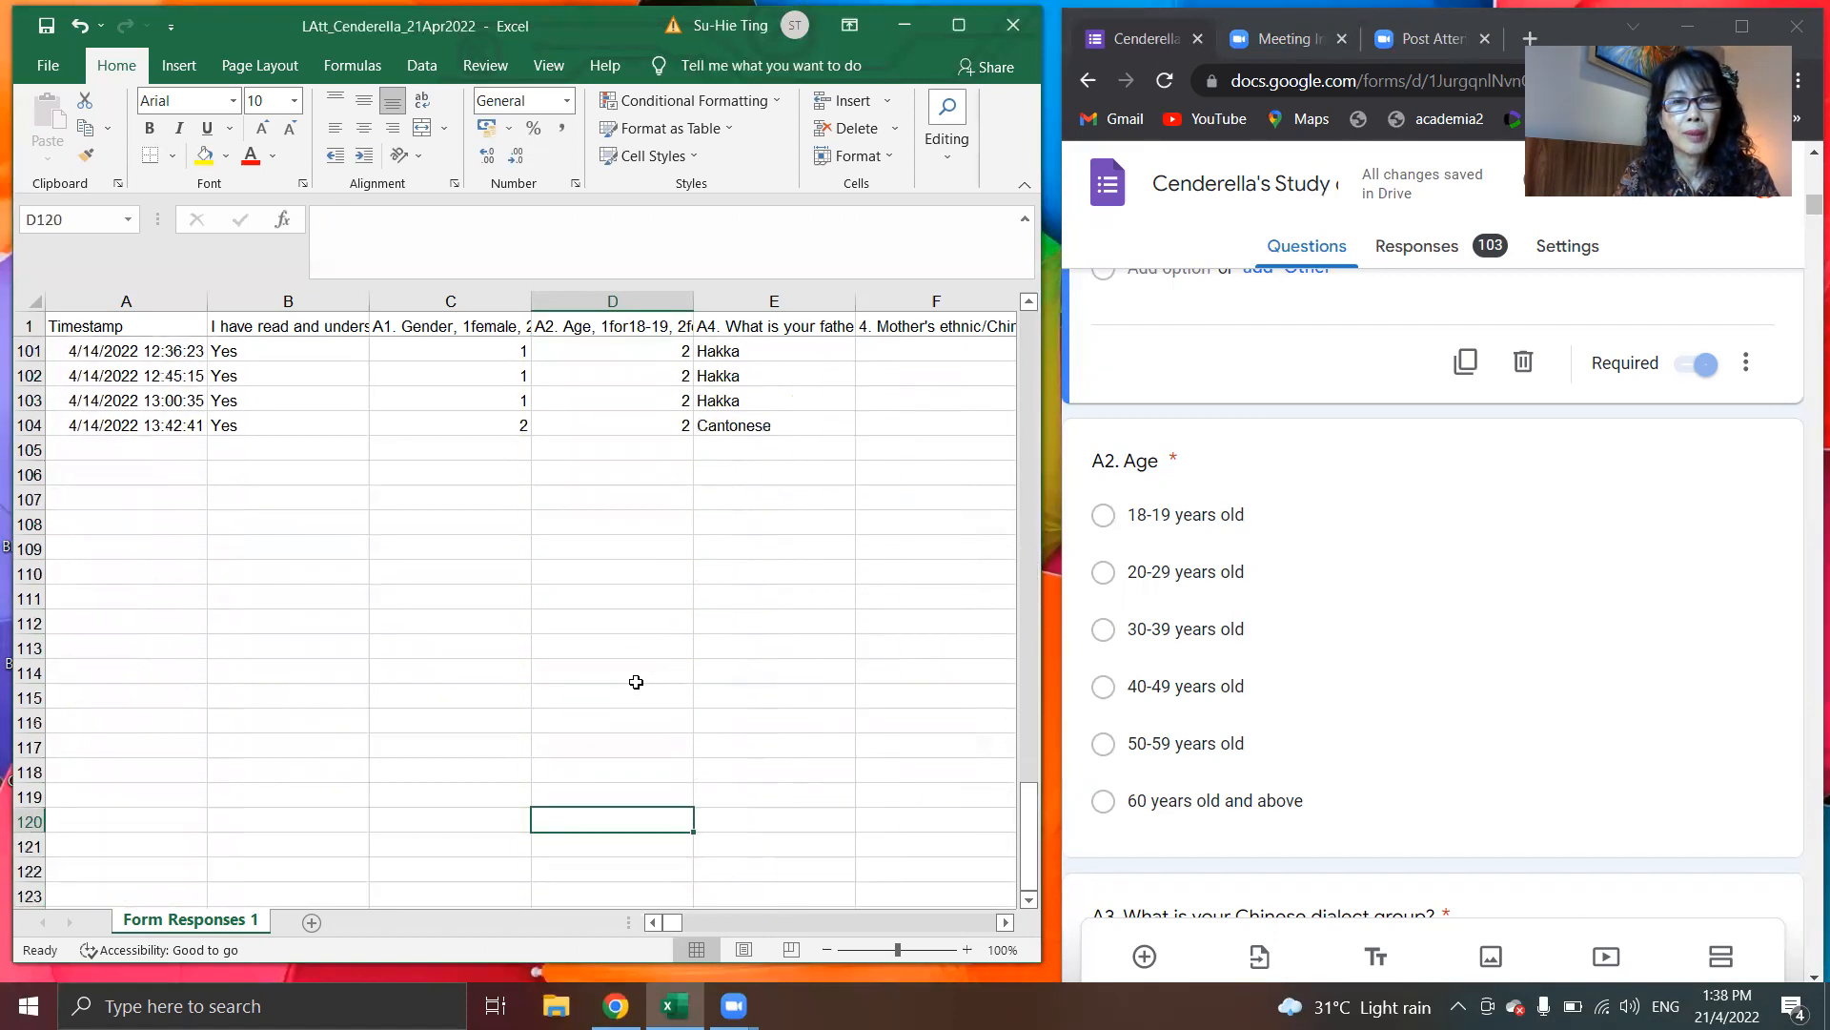
Step: Look through the last text responses in column E for the father's ethnic/Chinese dialect group
key(Down)
key(Right)
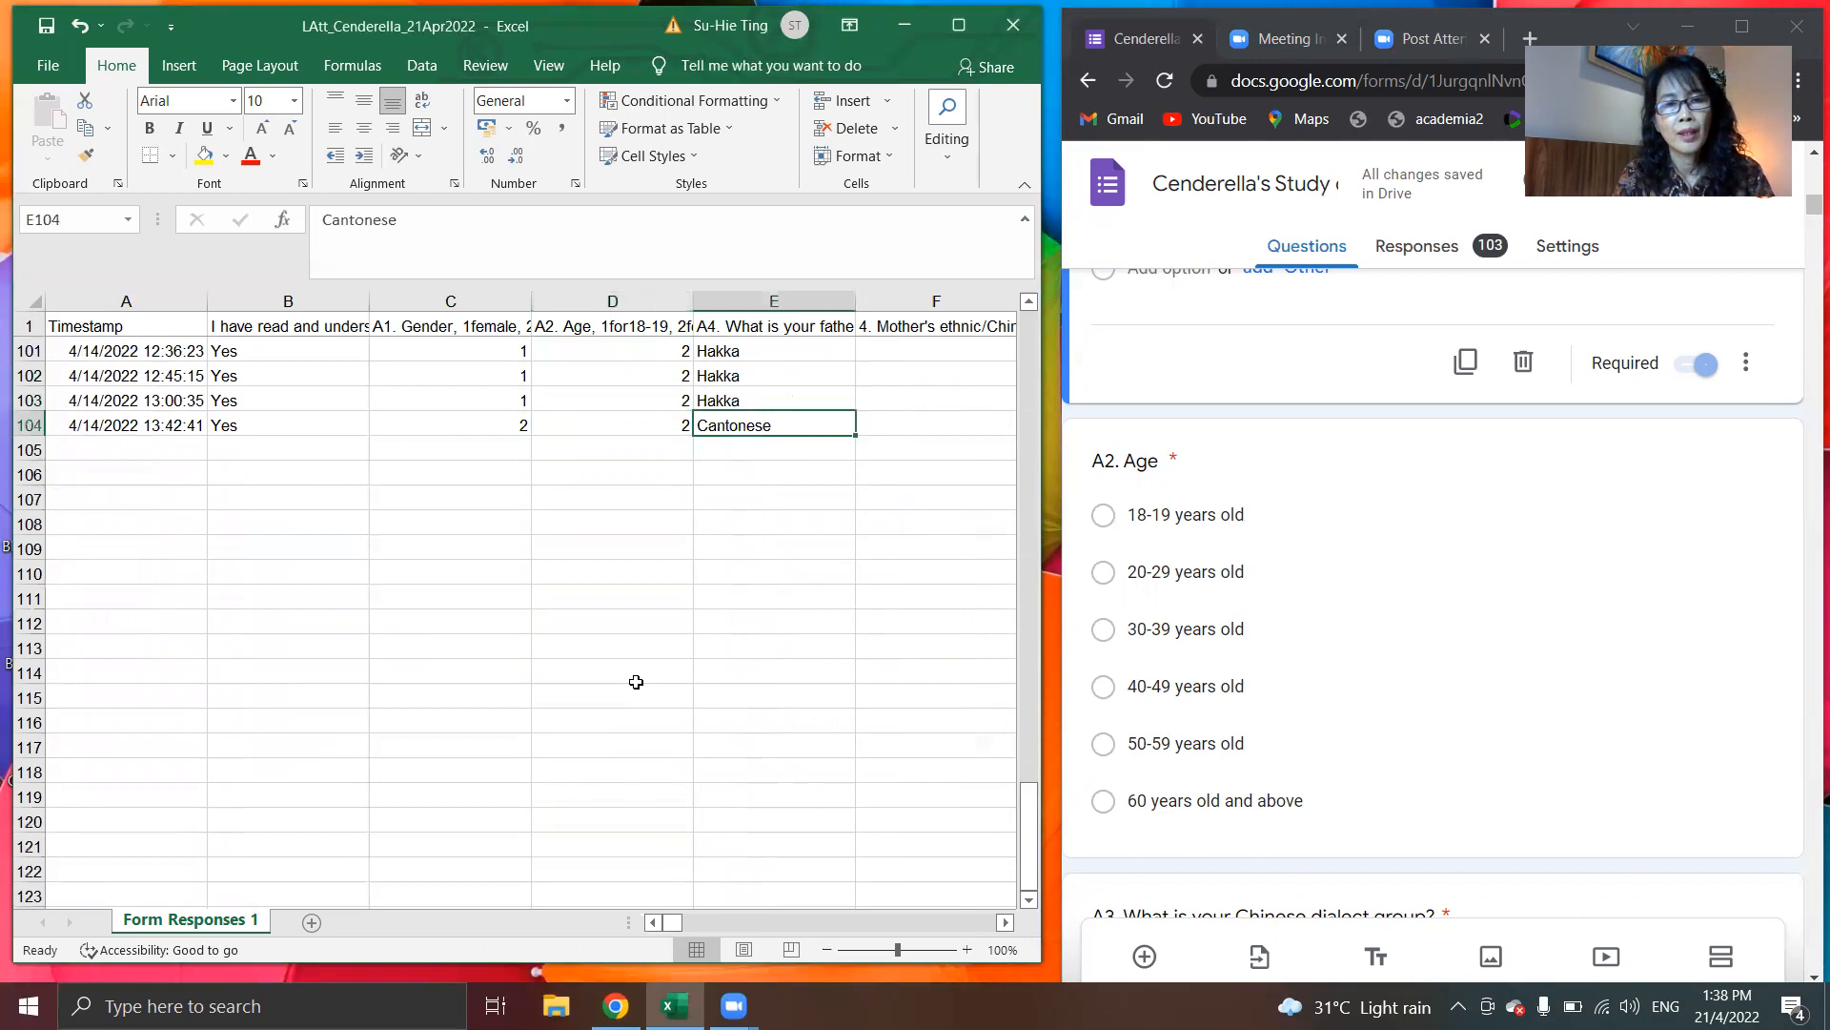
key(Right)
key(Left)
key(Up)
key(Up)
key(Up)
key(Up)
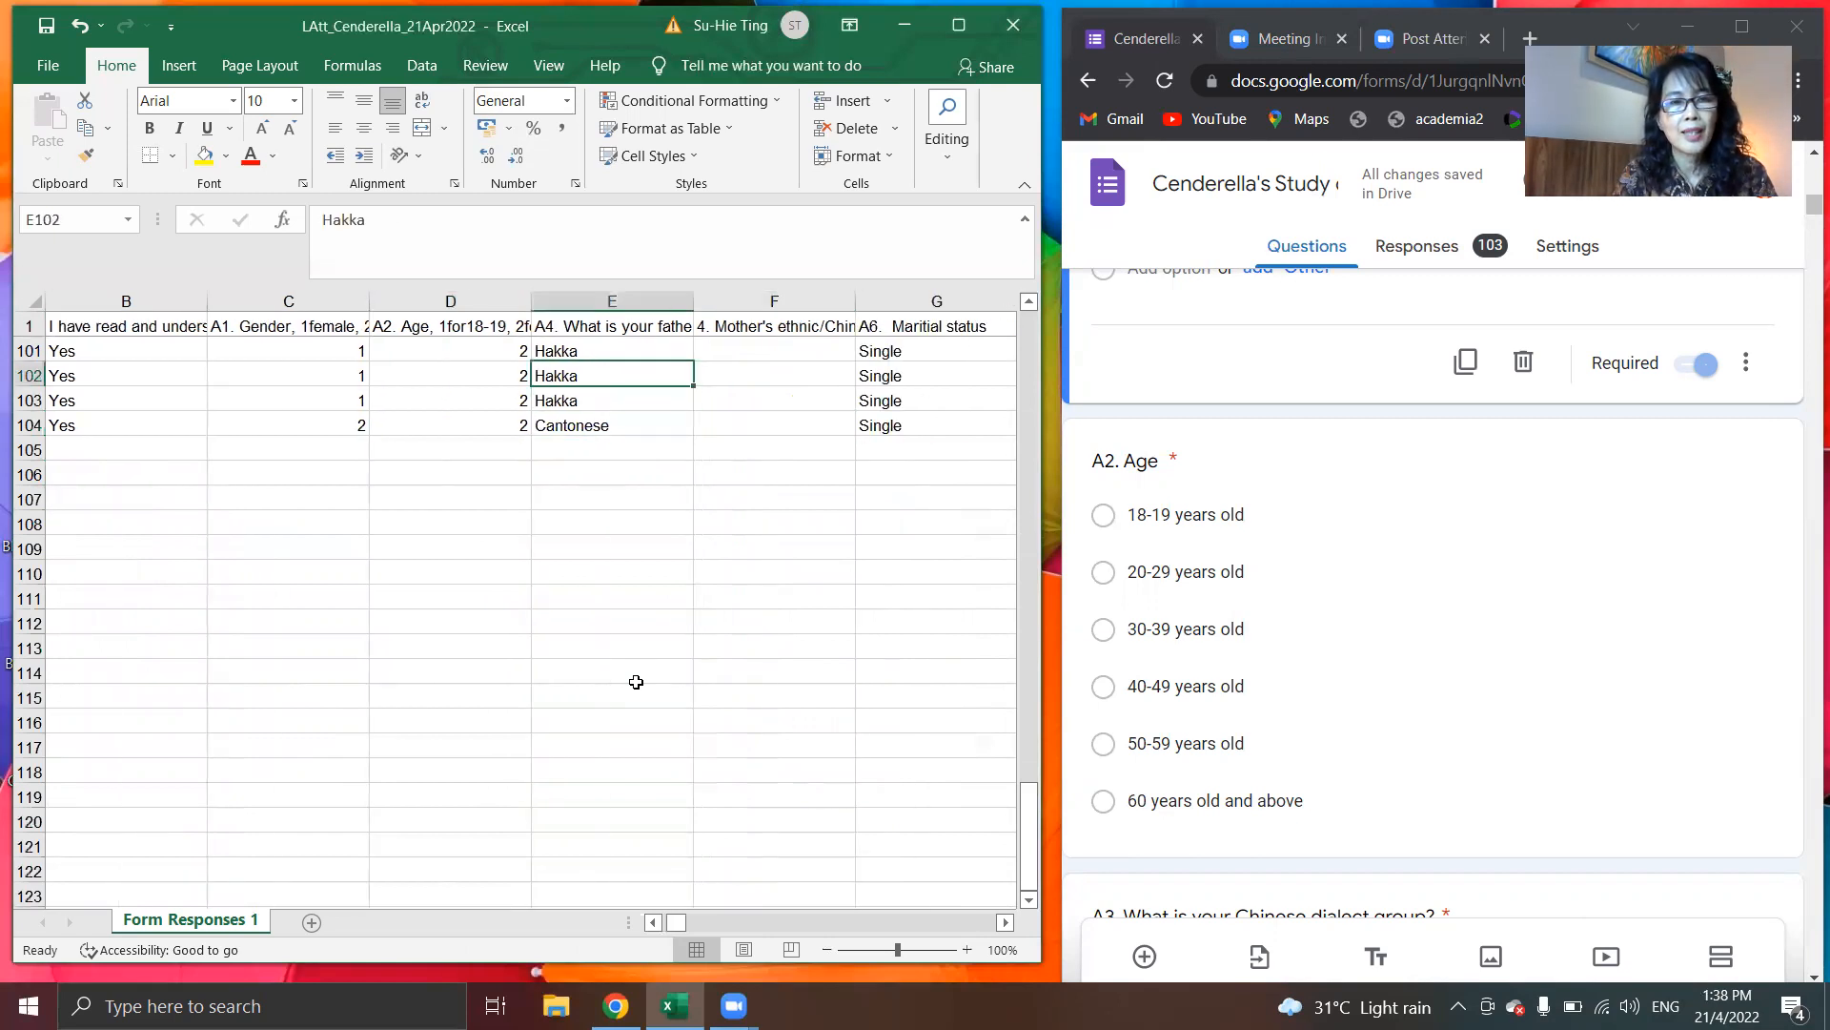
key(Up)
key(Up)
key(Up)
key(Up)
key(Up)
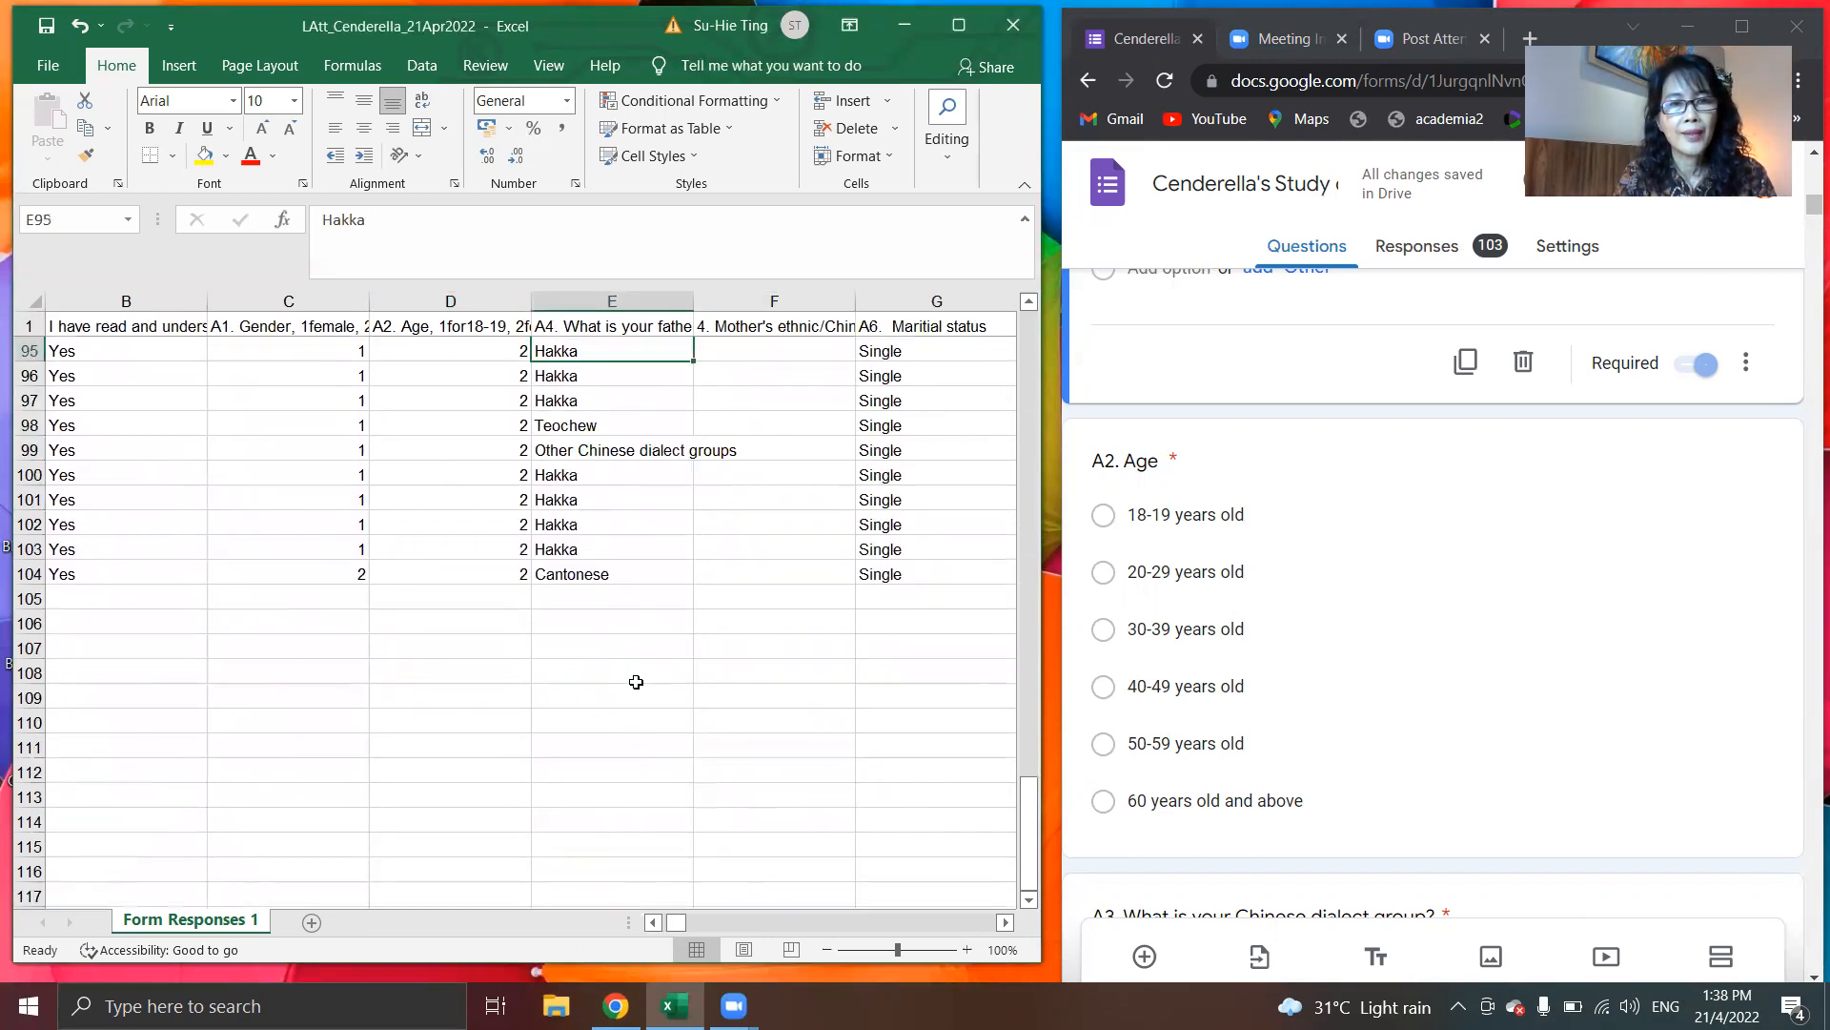
Step: Read the column headers E1 to G1 and check the mother's dialect group column F against the father's column for responses
click(625, 327)
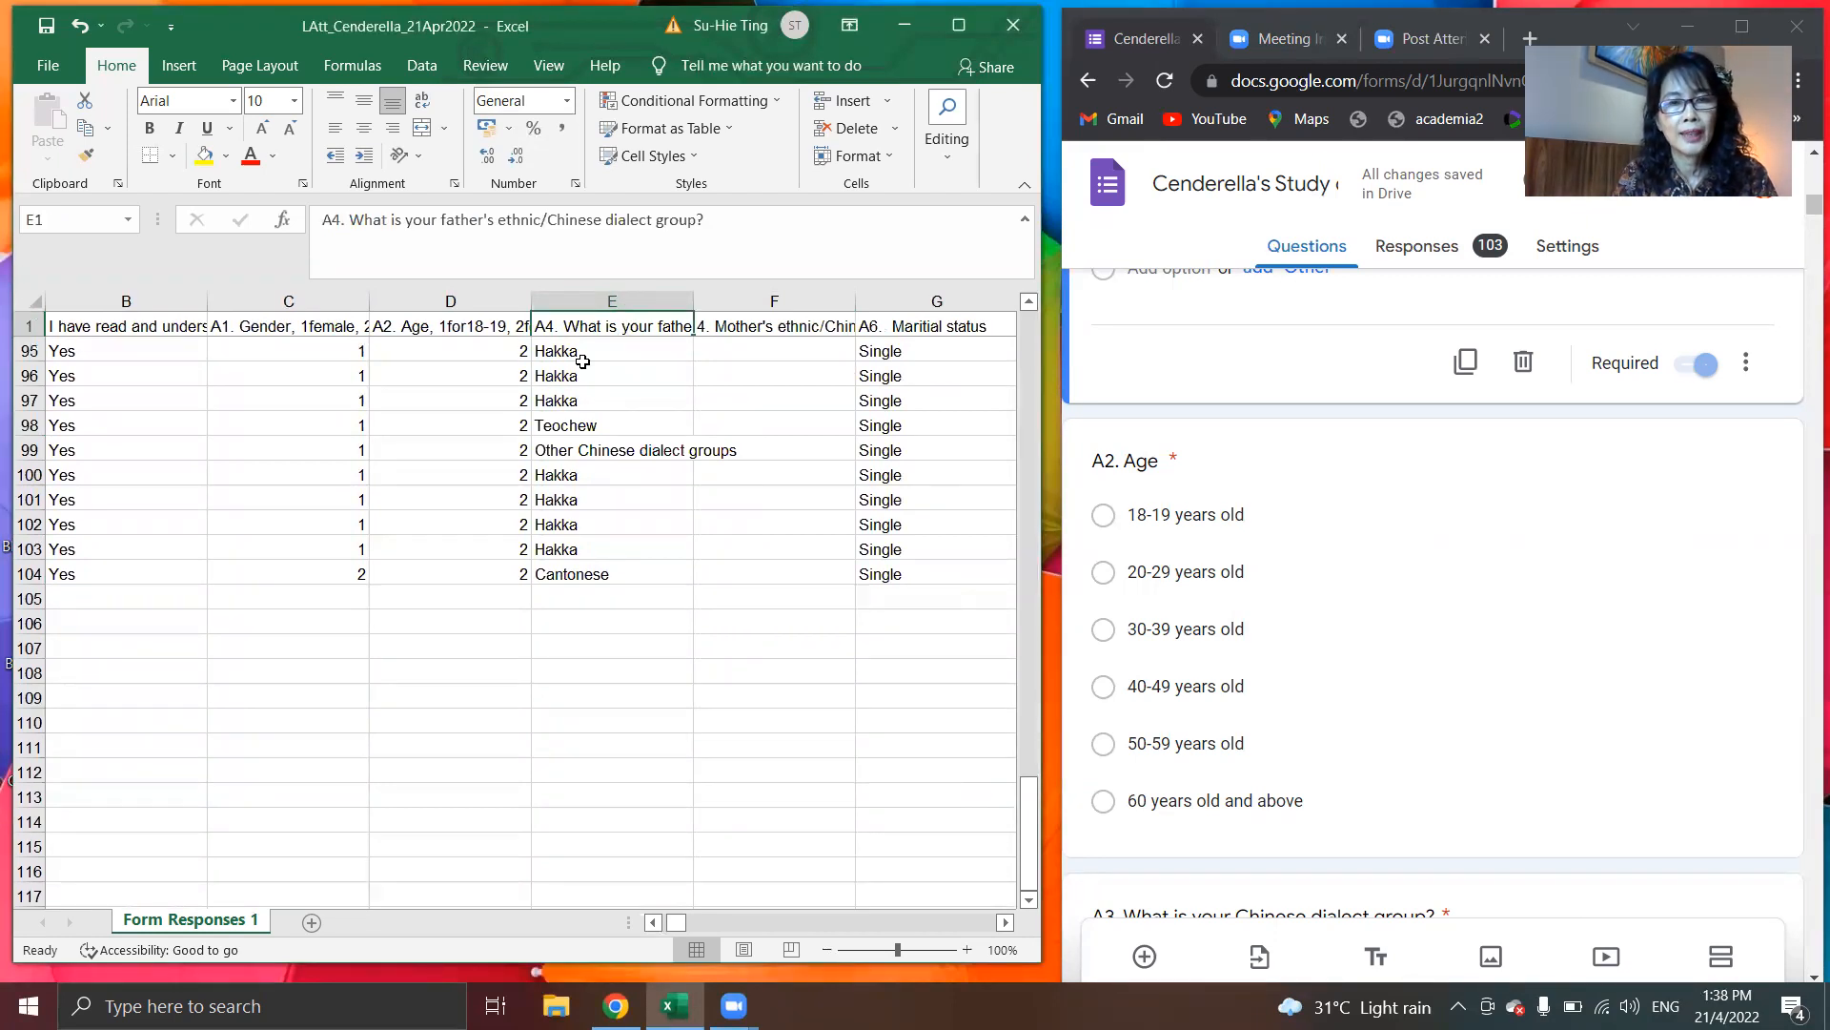
key(Right)
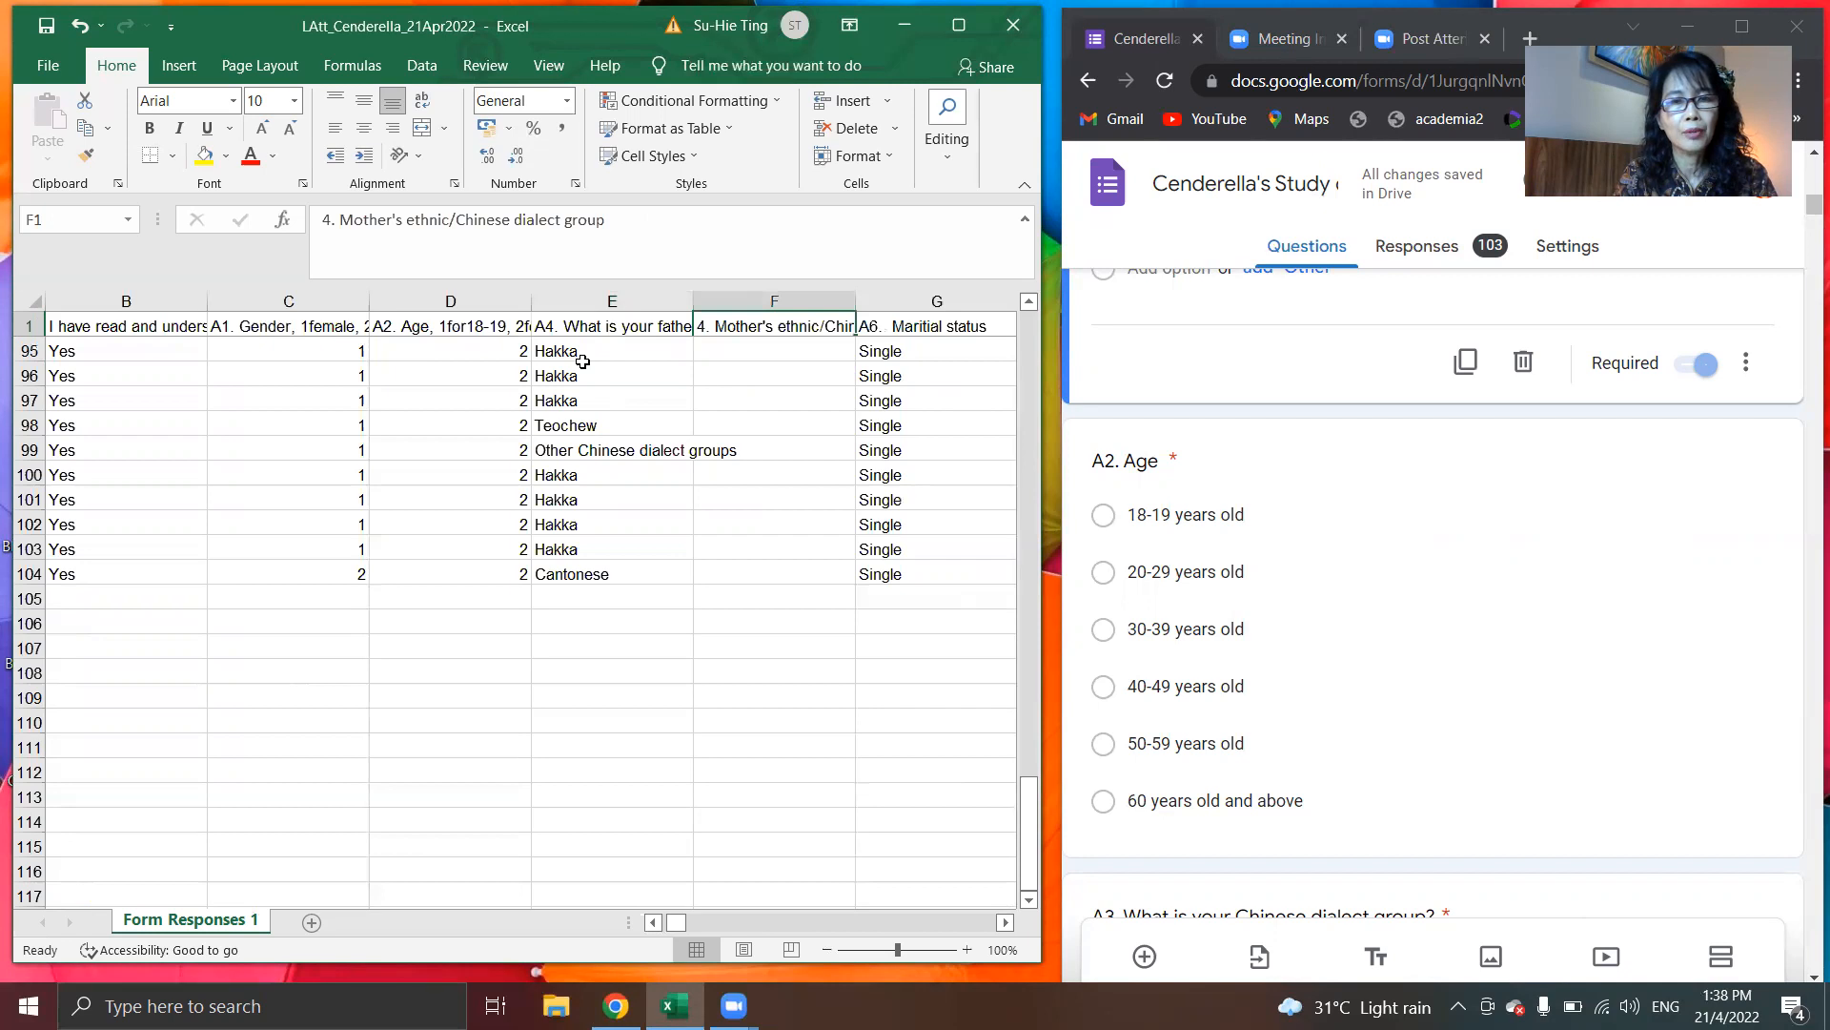
key(Right)
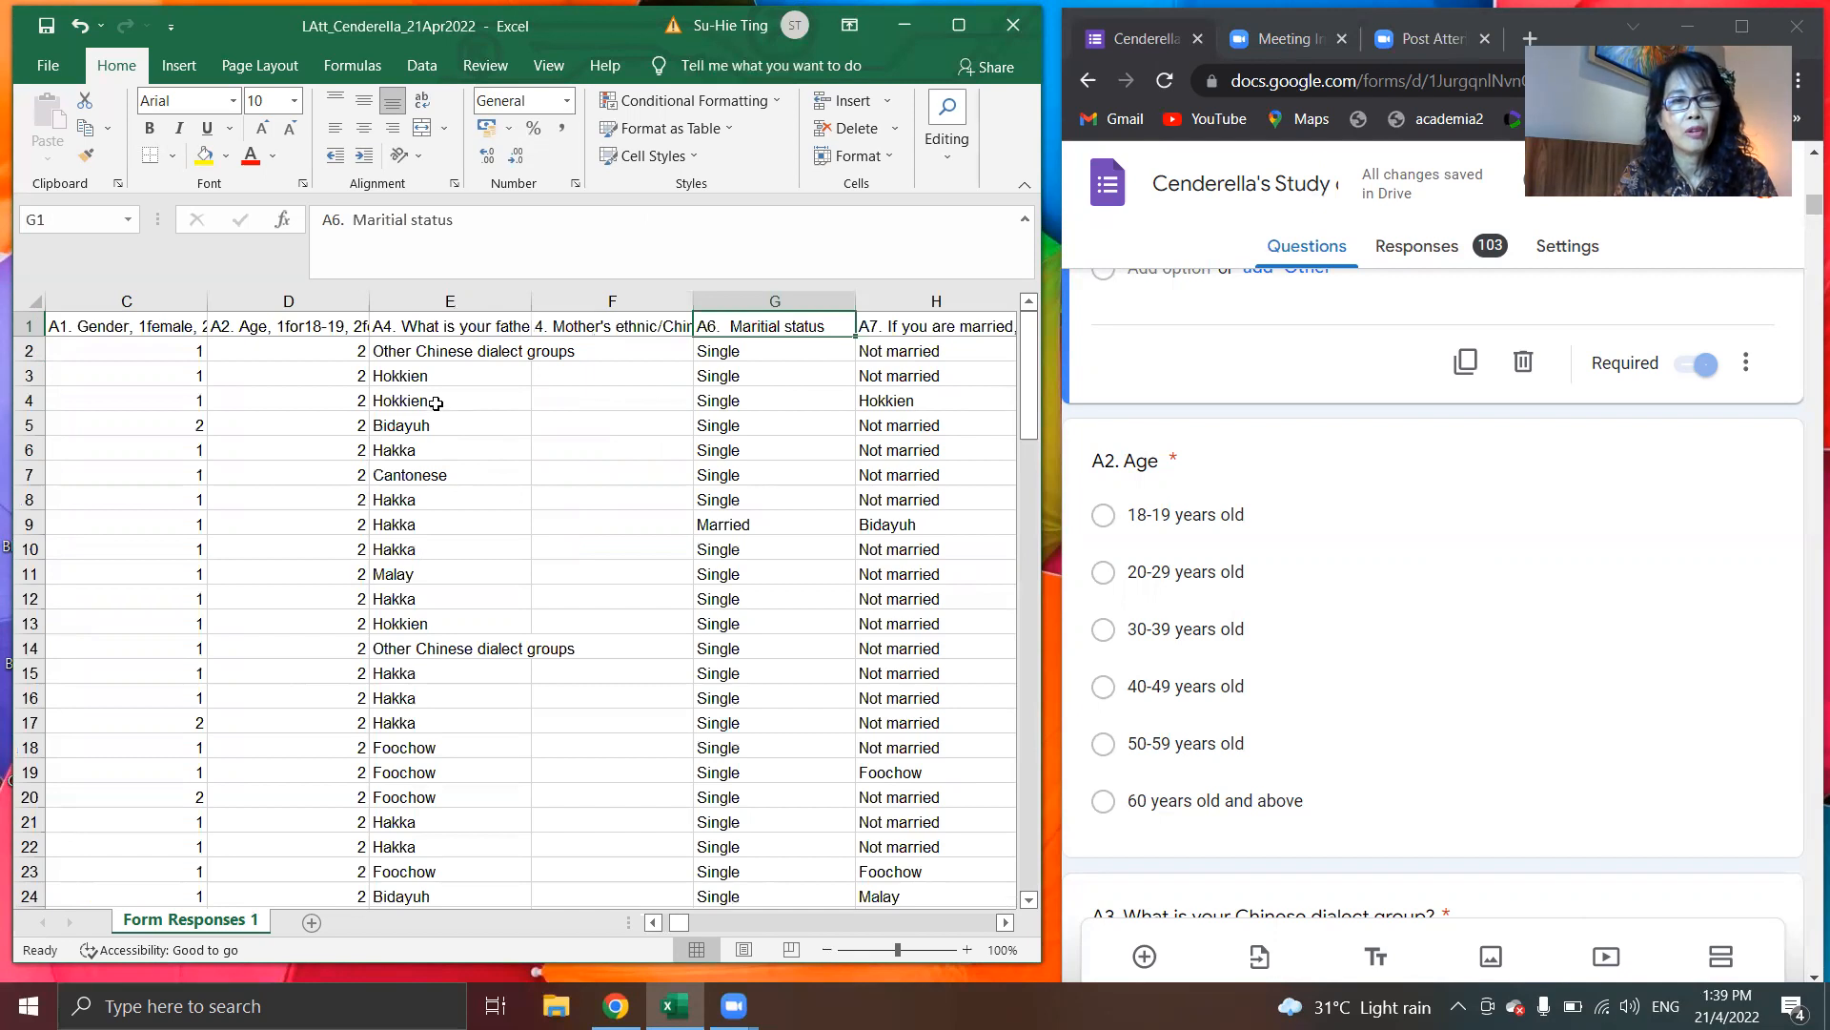
click(464, 355)
key(Right)
key(Up)
key(Down)
key(Up)
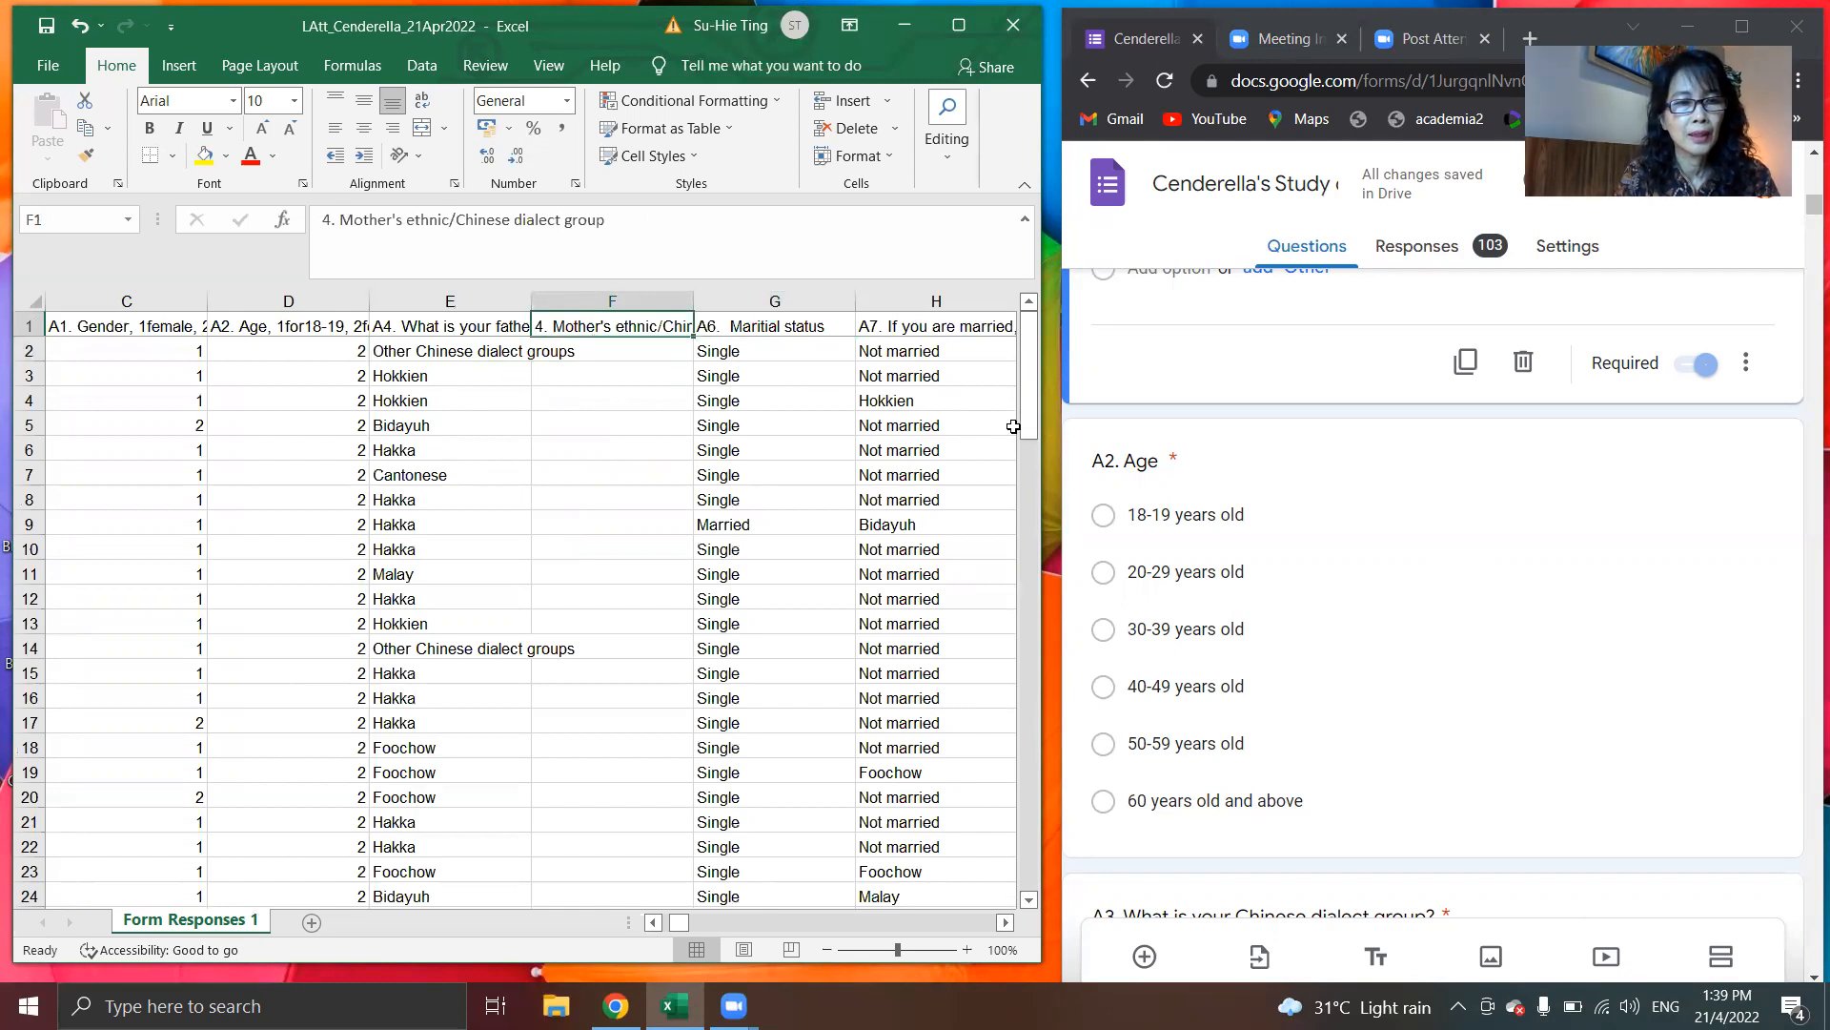
mouse_move(1028, 374)
mouse_down()
mouse_move(1013, 855)
mouse_move(1029, 410)
mouse_up()
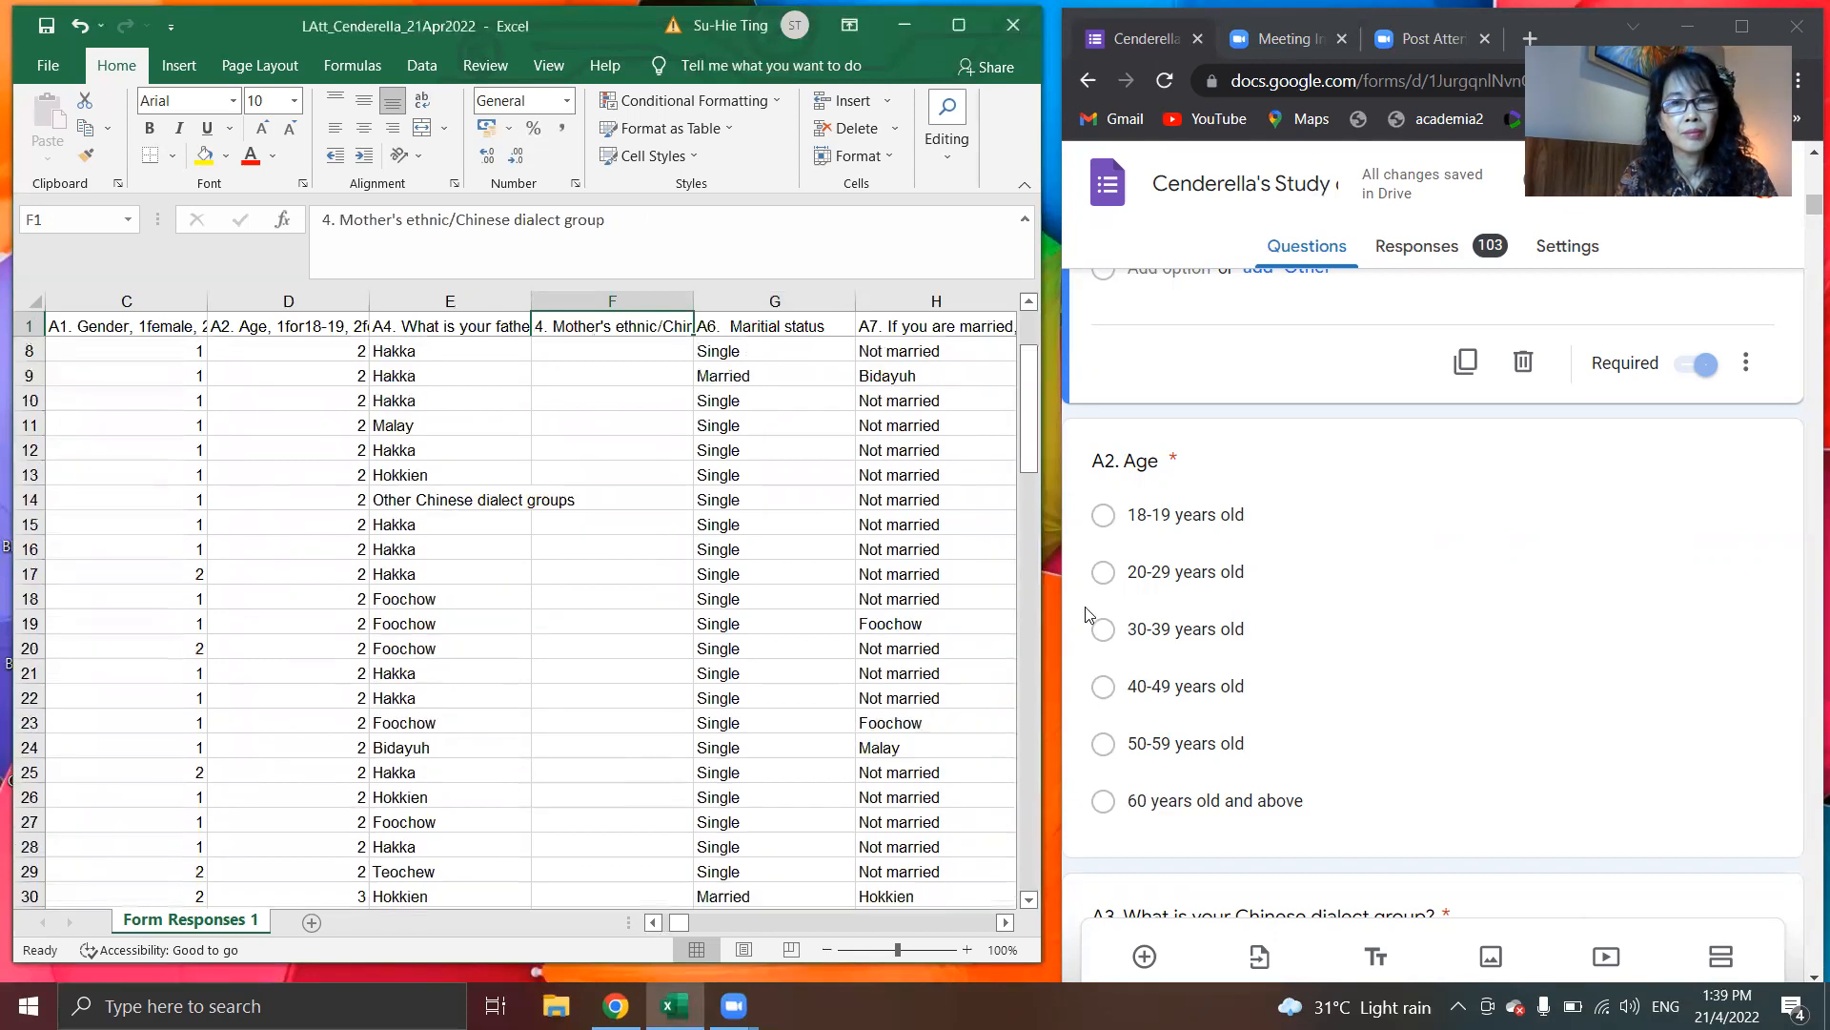
Step: Review the answer options of questions A3 to A6 in the Google Forms survey for comparison with the spreadsheet columns
click(1426, 597)
scroll(1430, 597, down, 8)
scroll(1430, 598, up, 8)
scroll(1430, 598, down, 8)
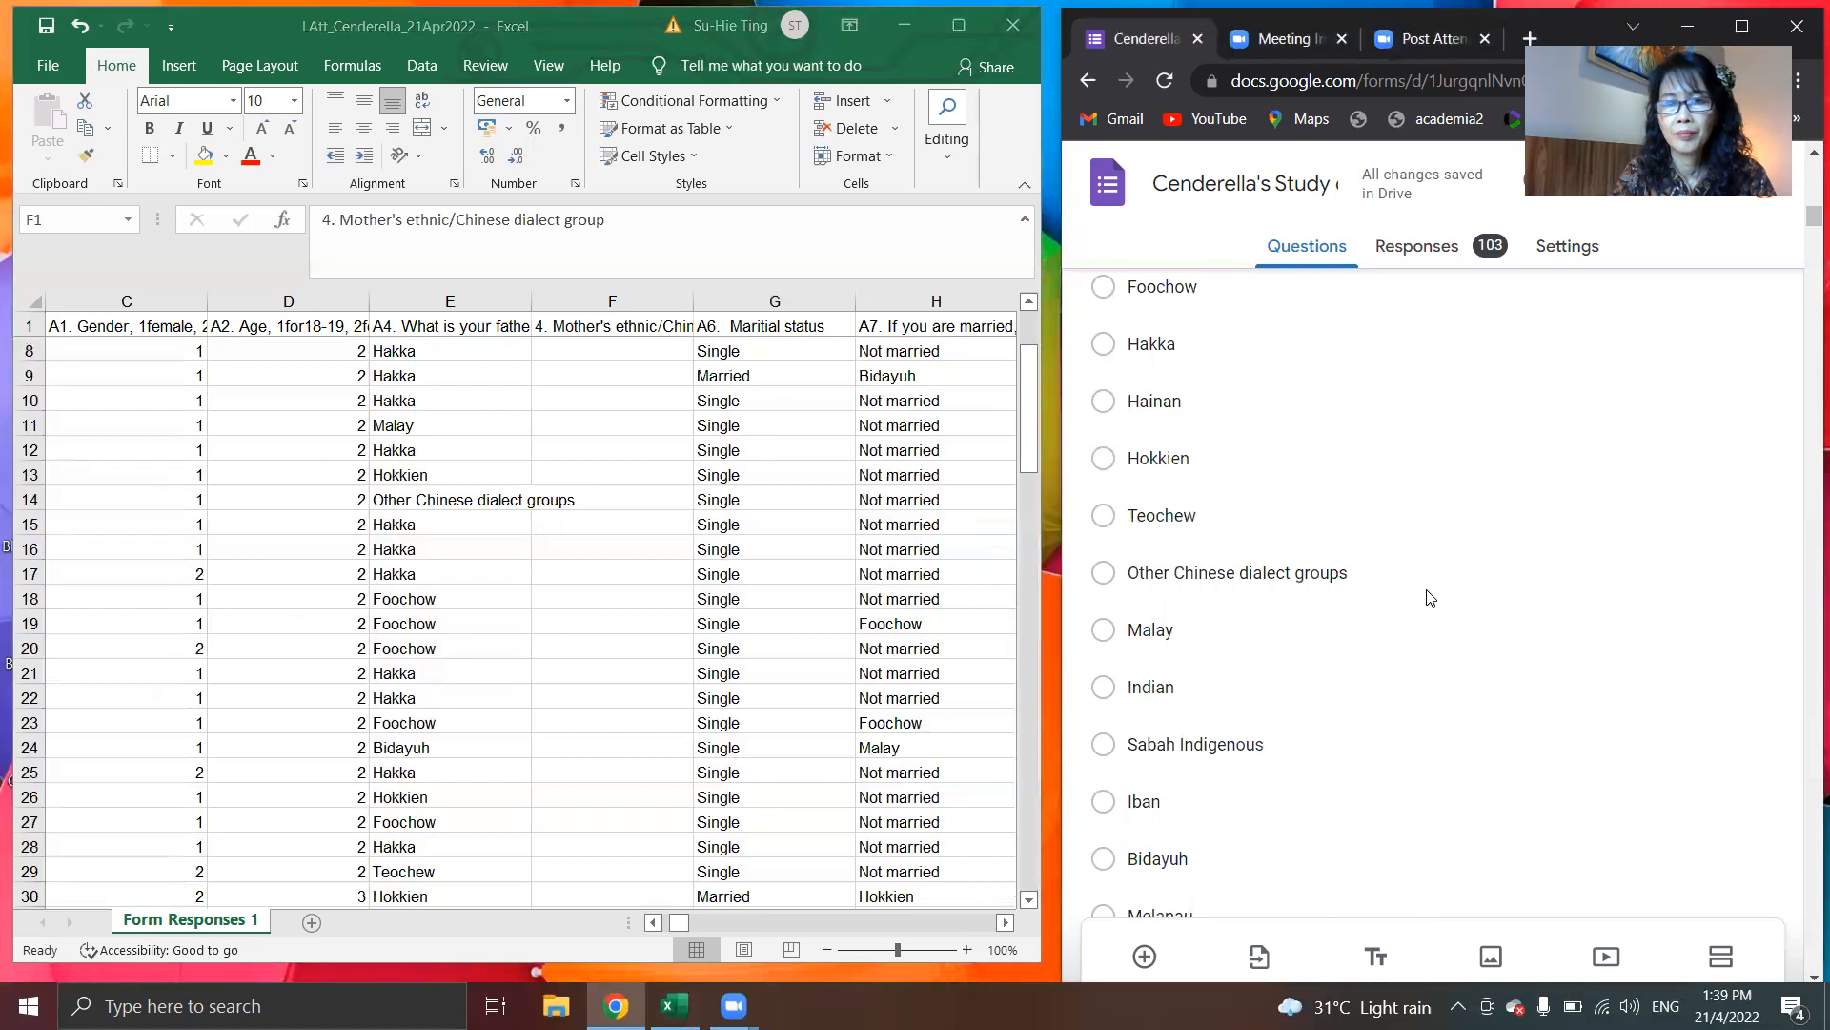
scroll(1430, 598, up, 8)
scroll(1428, 592, down, 6)
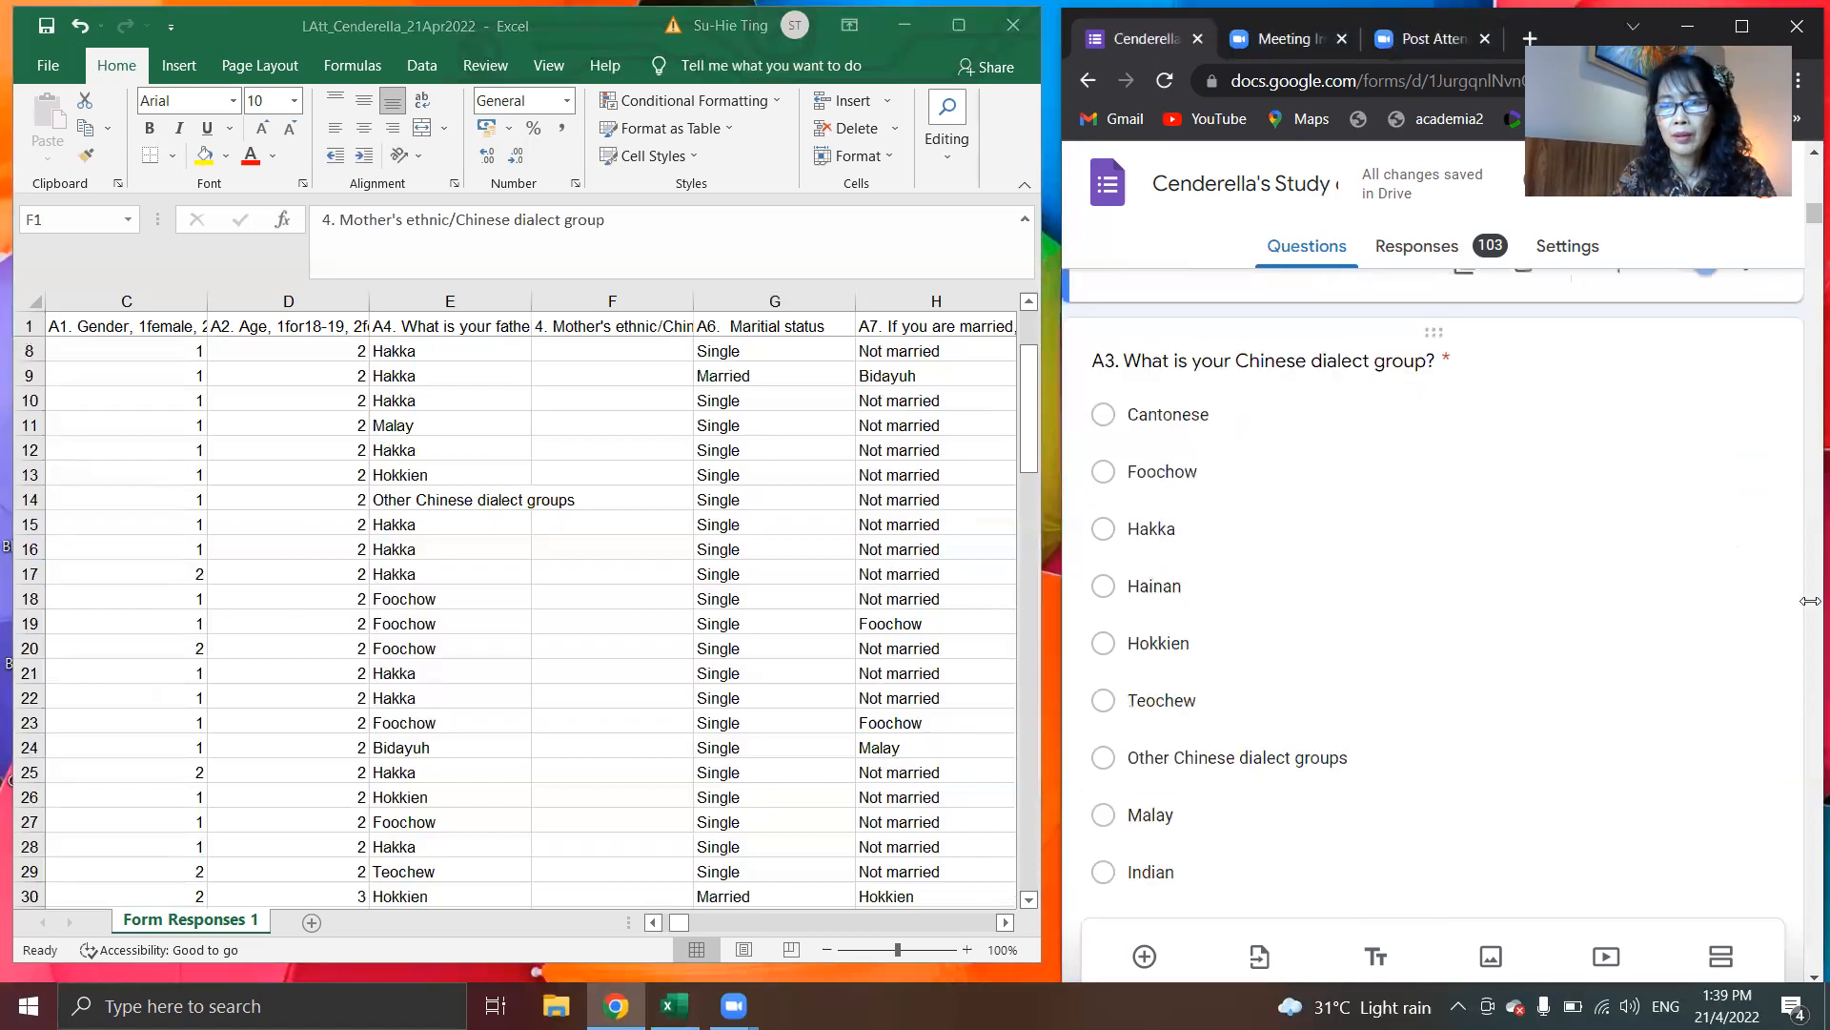
click(1805, 973)
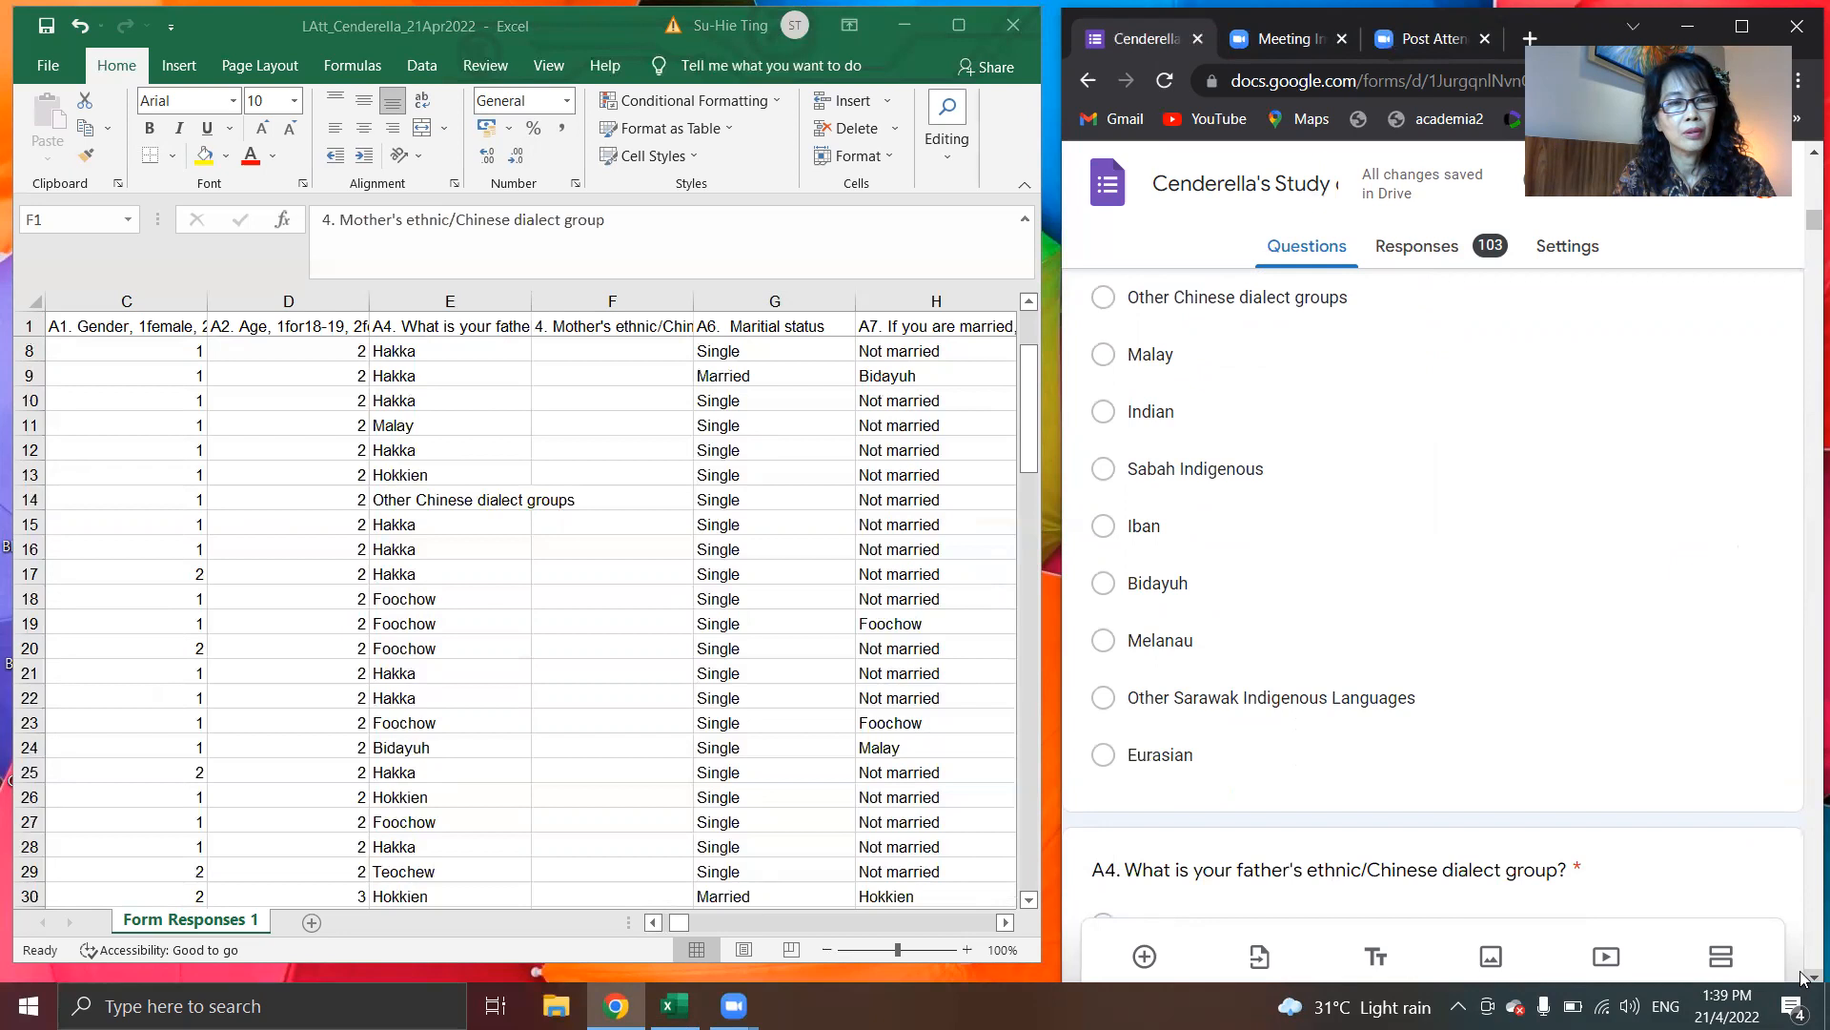
click(1806, 975)
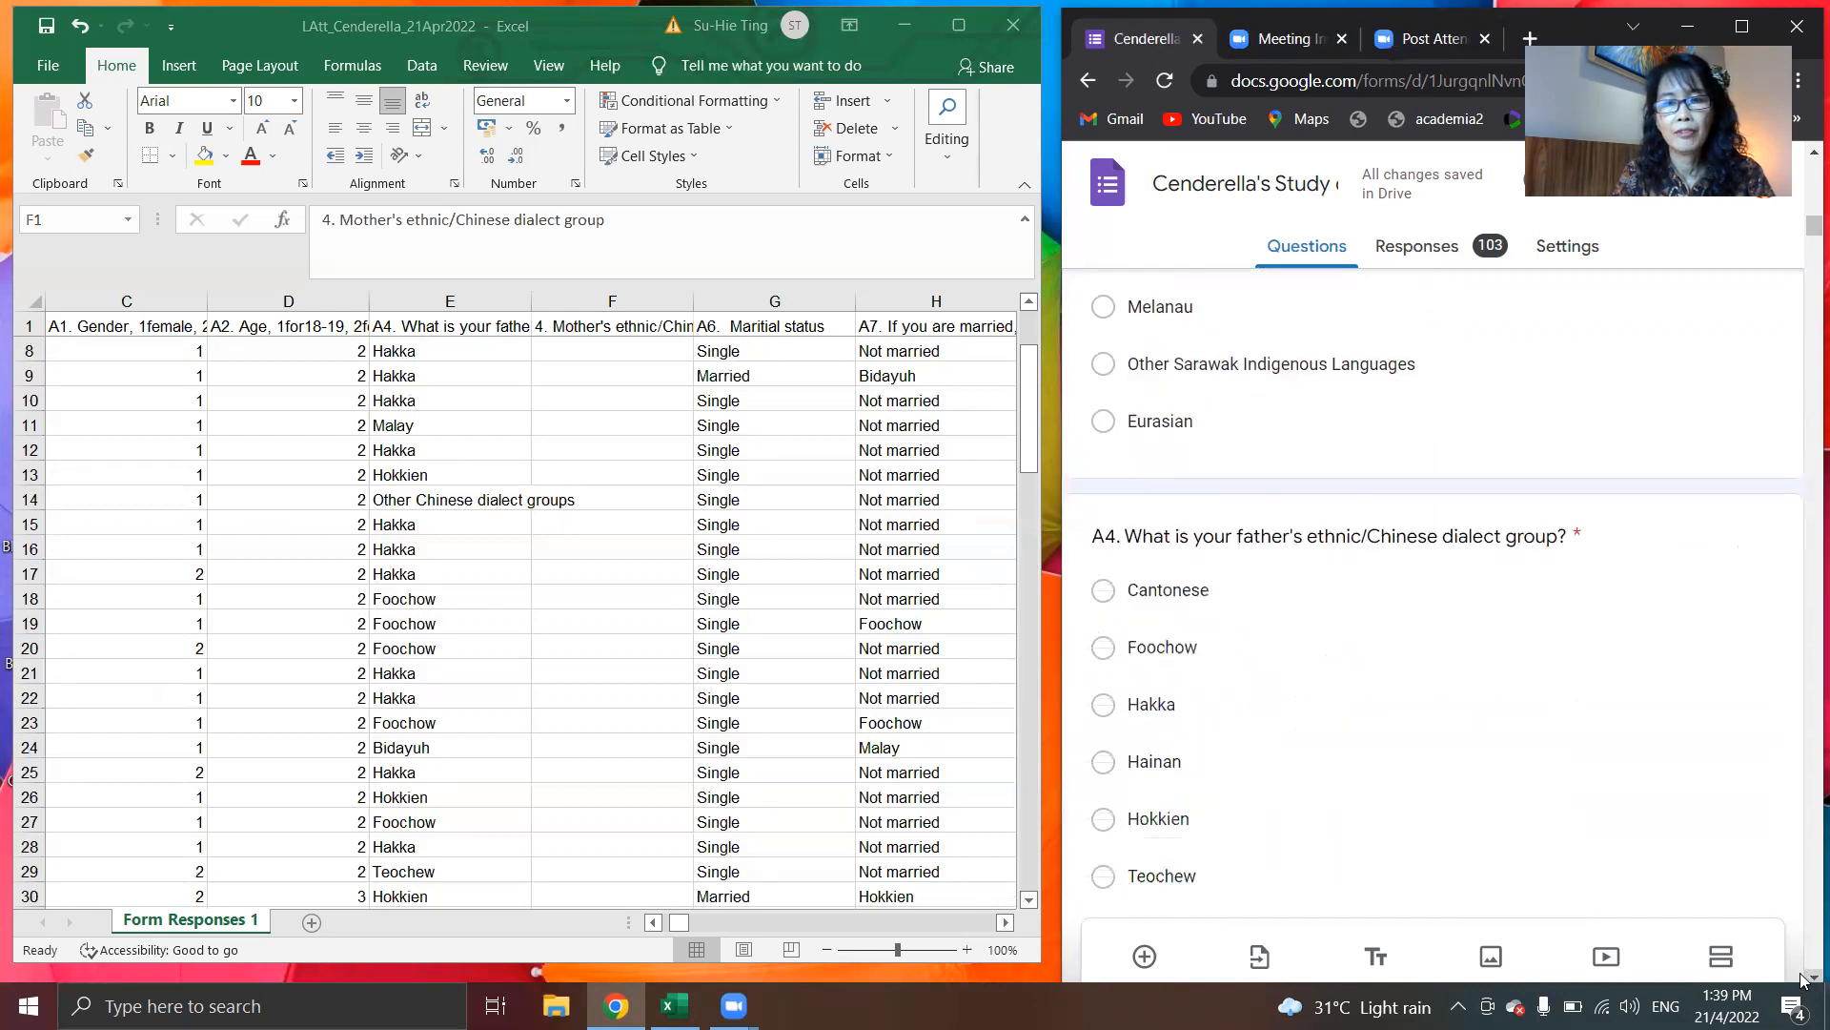
click(1805, 976)
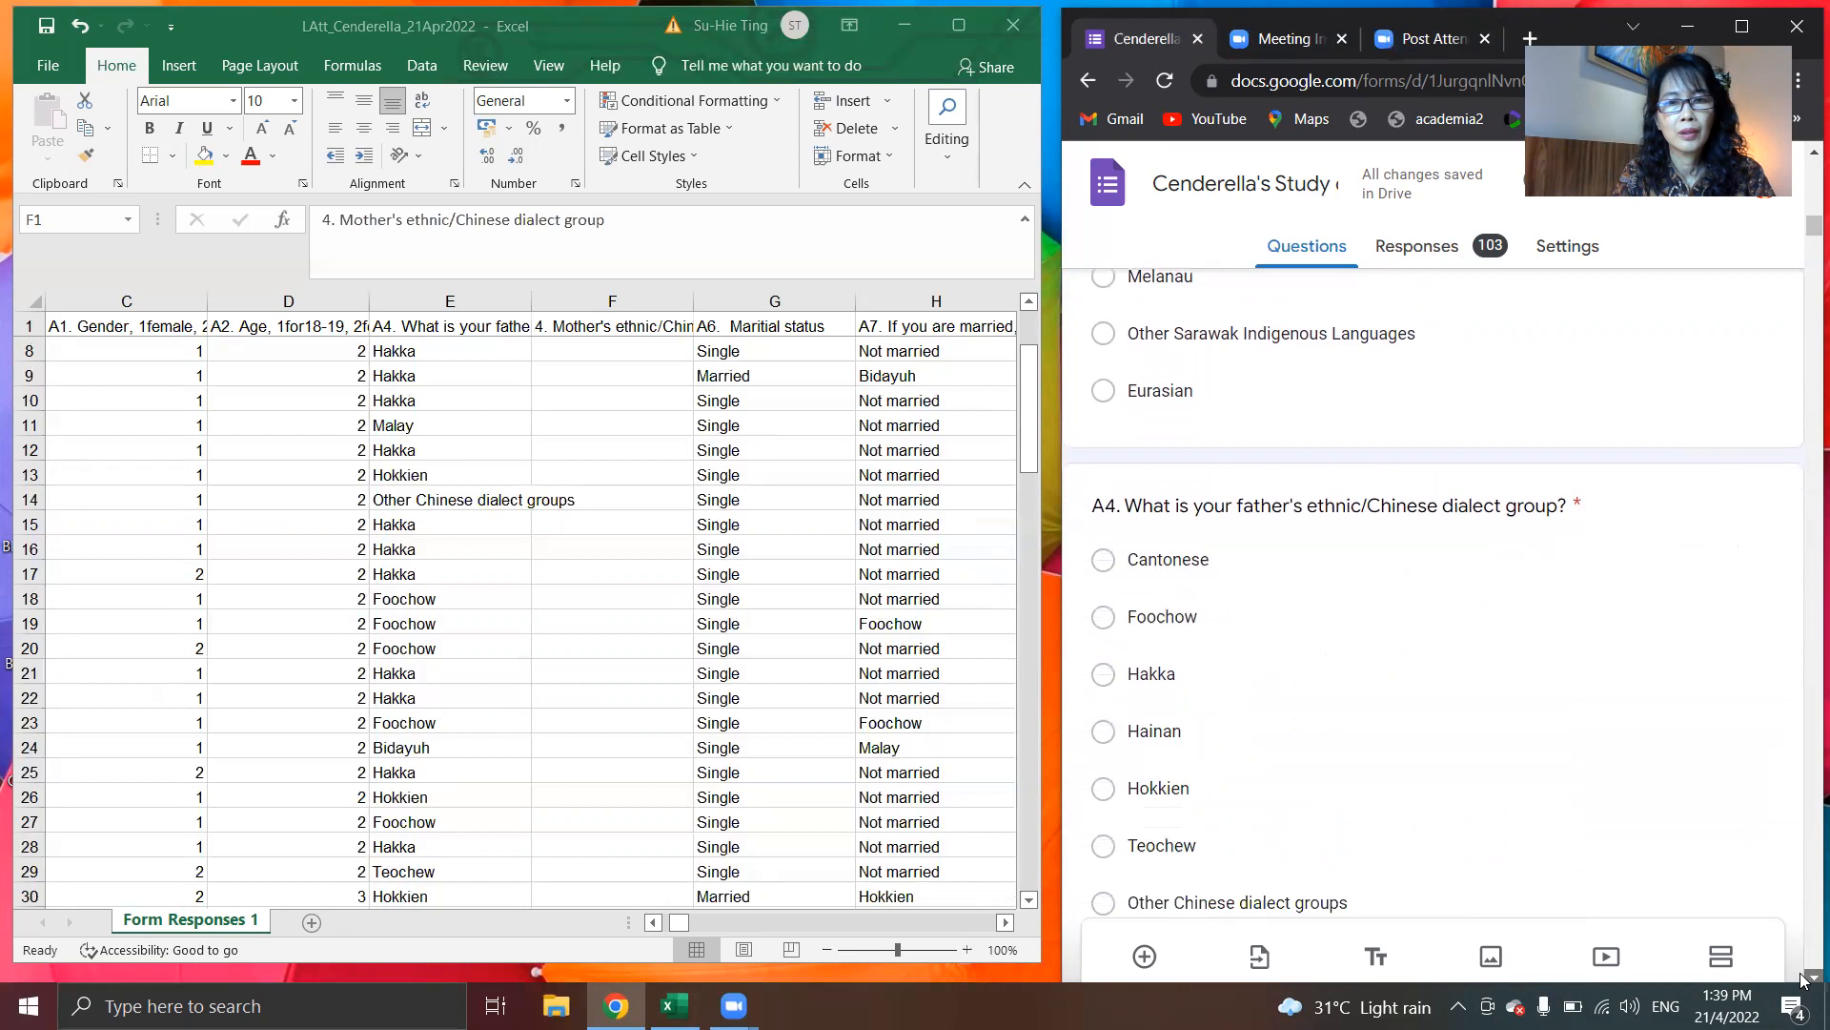
click(1805, 976)
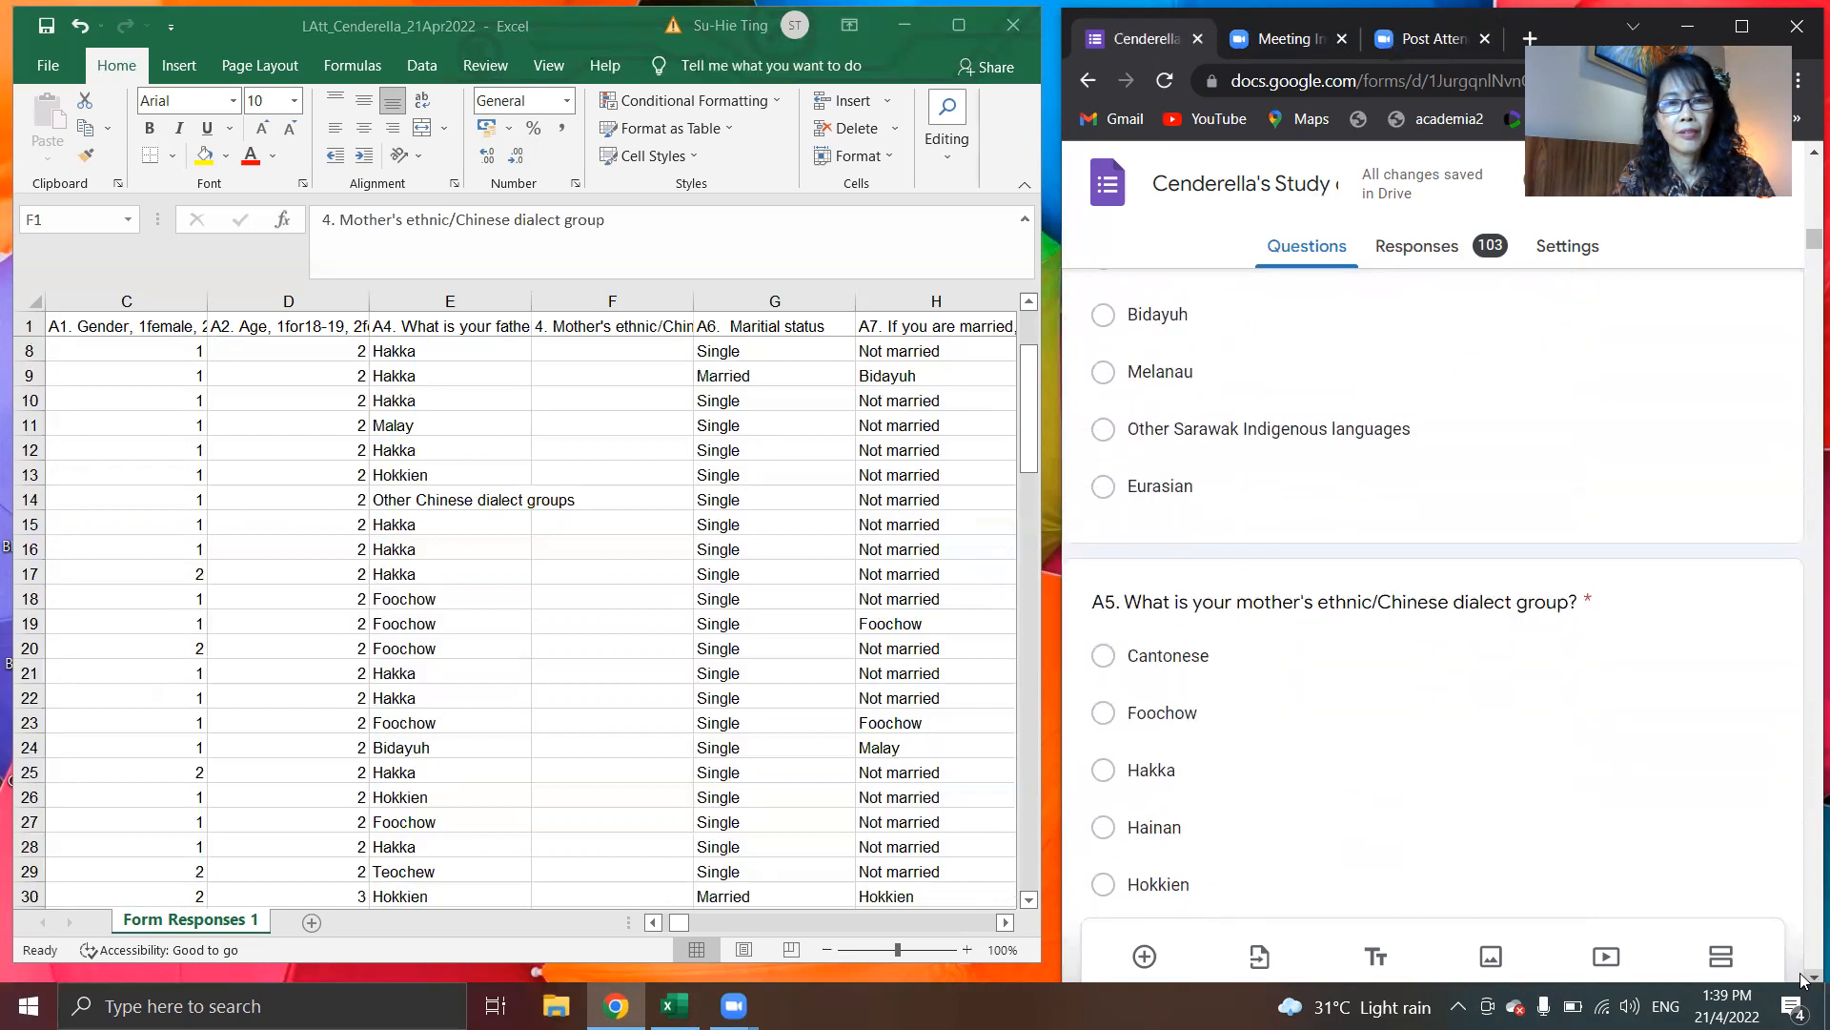
click(1805, 977)
click(1805, 976)
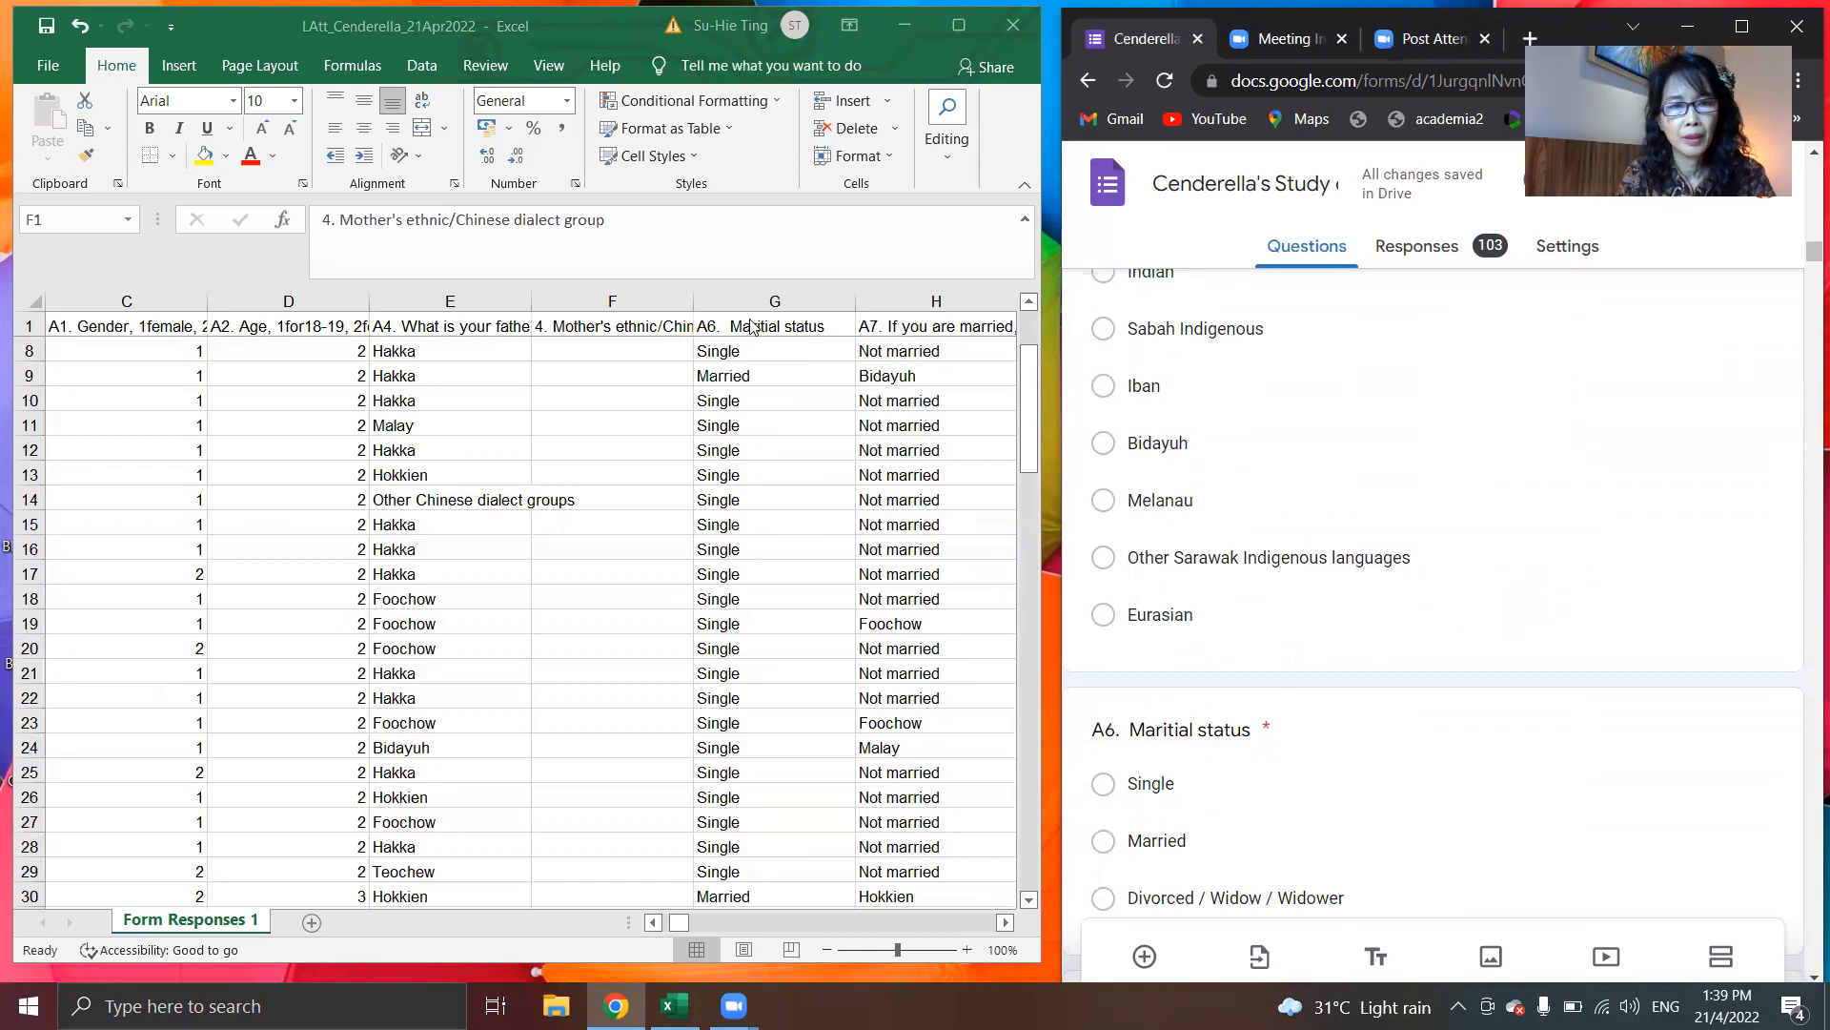
Step: Append the coding key ". 1single, 2married, 3divorced/widowed," to the A6 marital status header in G1, checking the form's A6 options
click(643, 414)
key(Up)
key(Up)
key(Up)
key(Up)
key(Up)
key(Up)
key(Up)
key(Up)
key(Up)
key(Down)
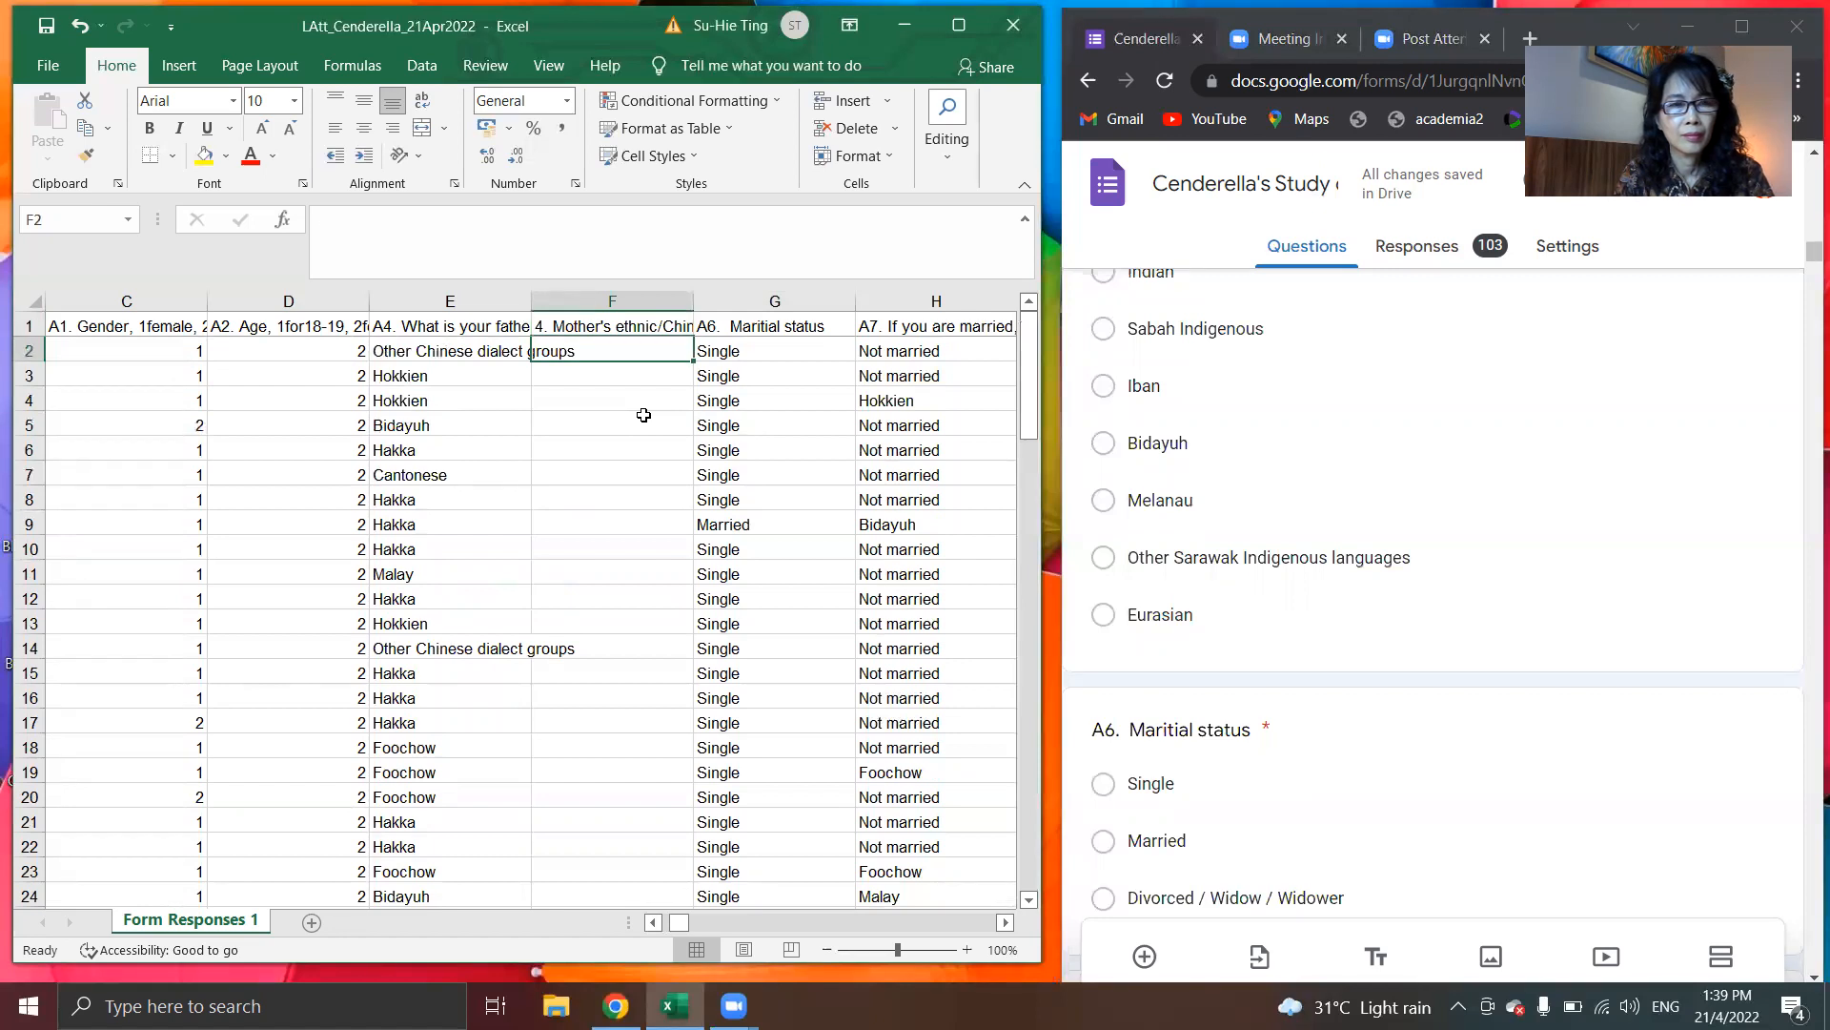
key(Right)
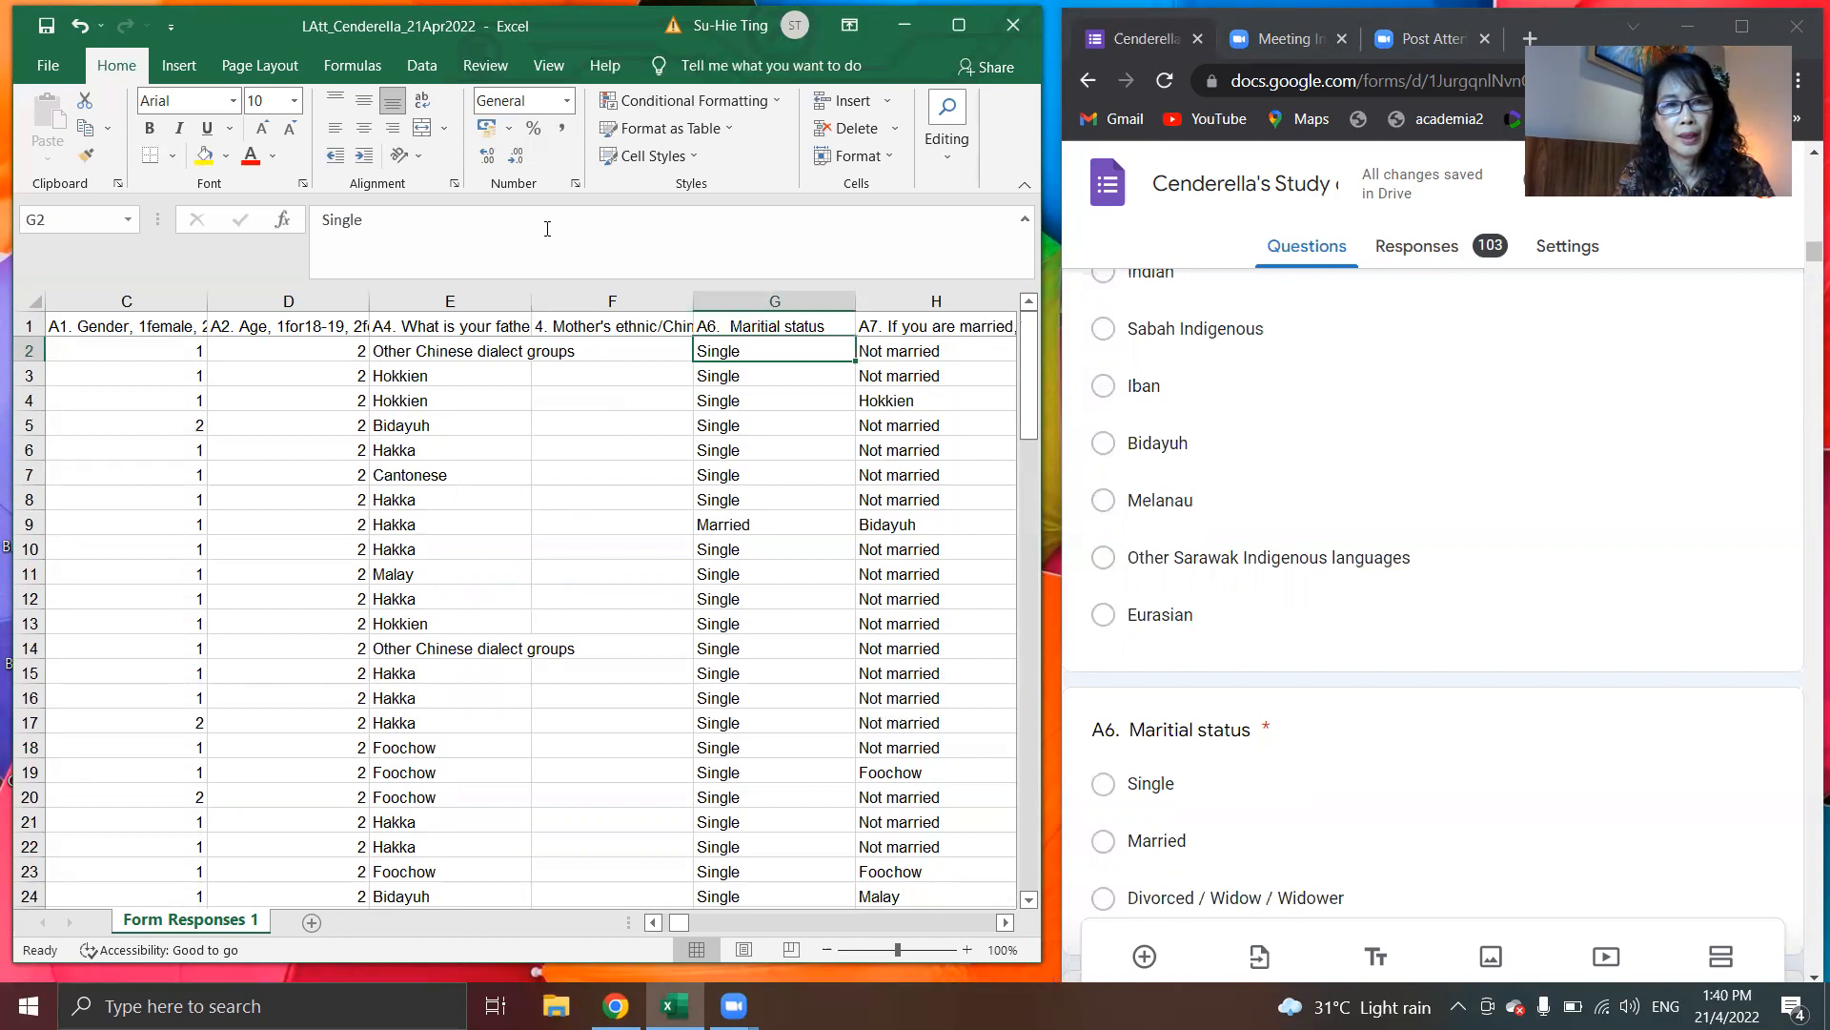
click(762, 327)
click(637, 233)
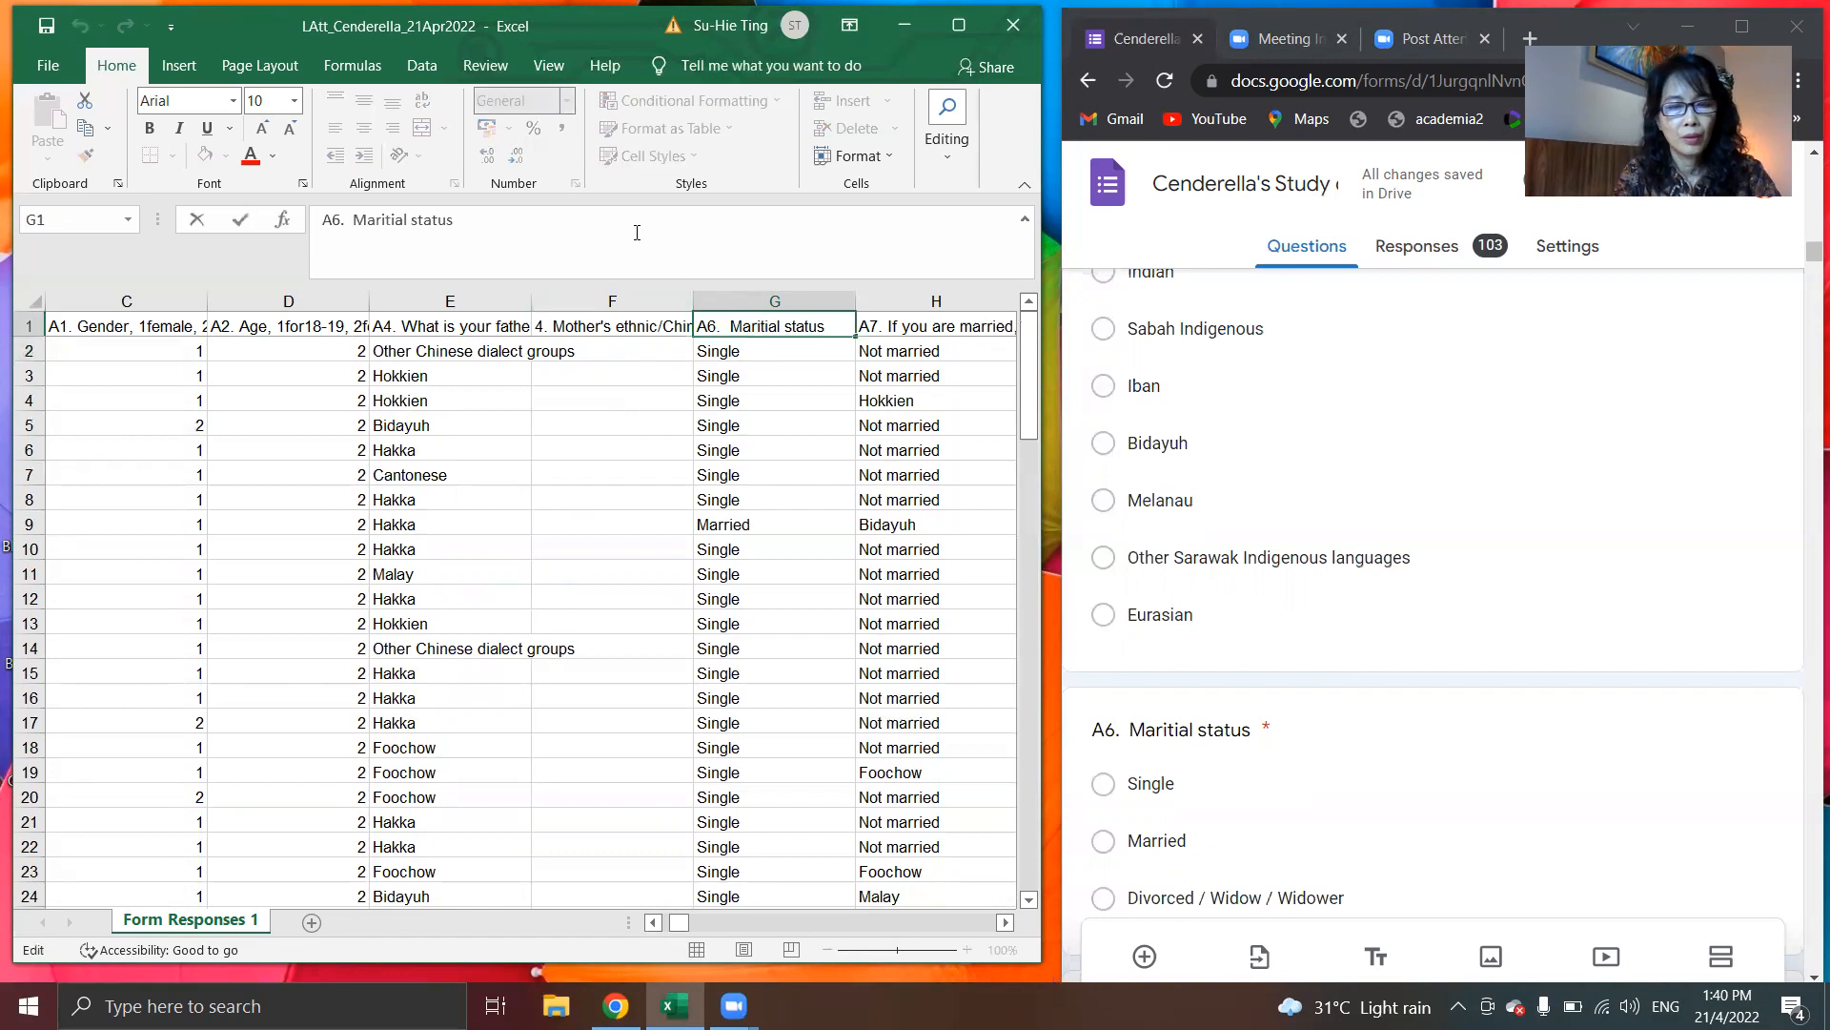
text(. 1single, 2married,3  3divorced)
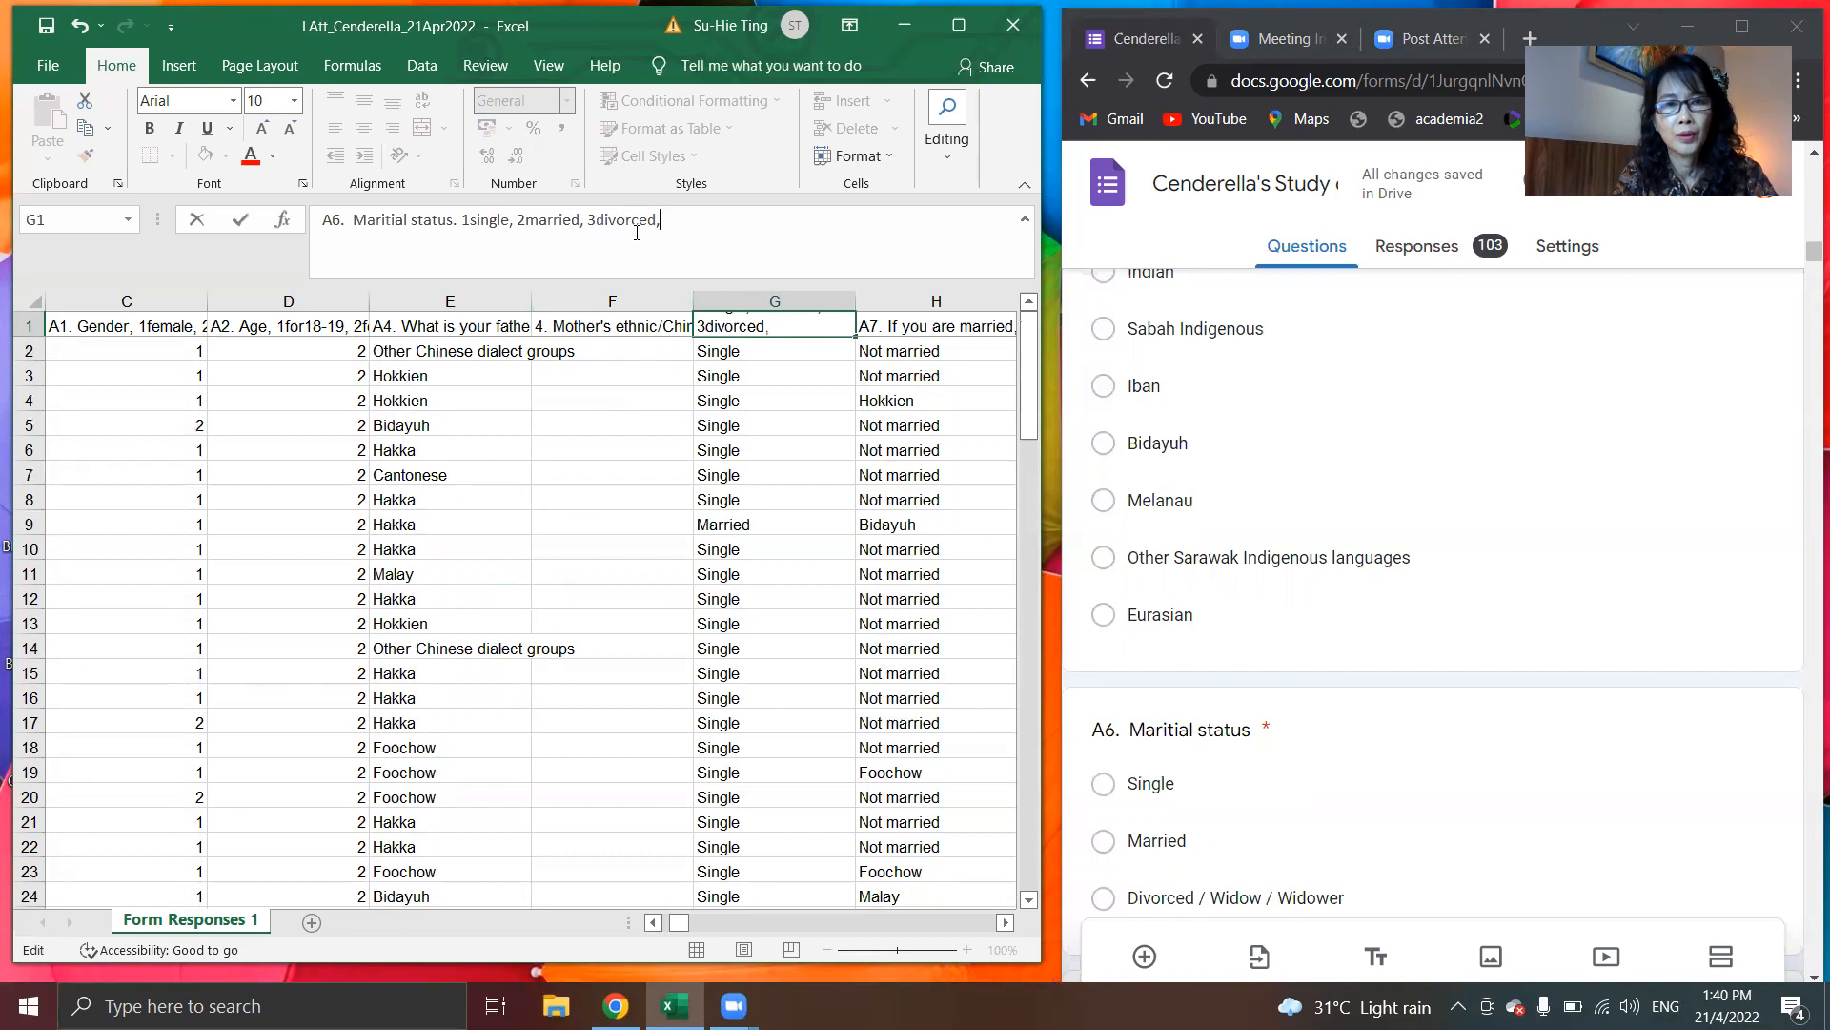
text(/widowed,)
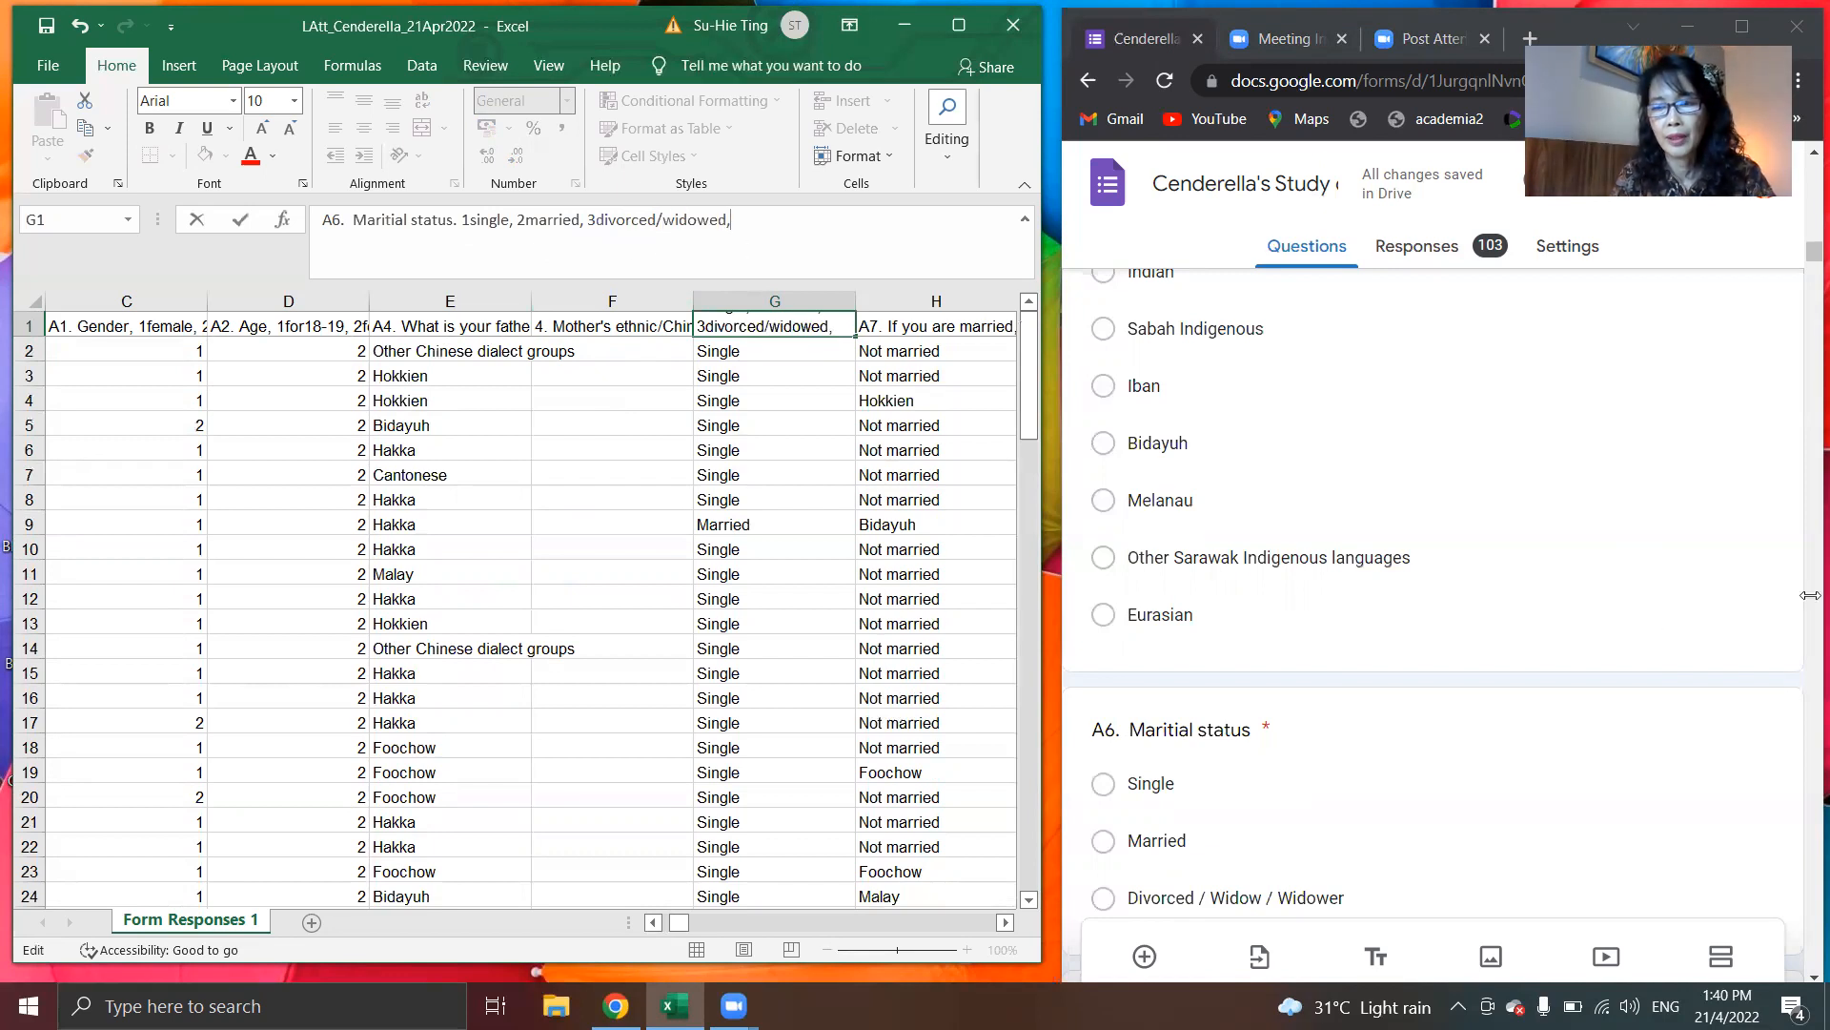
click(1804, 972)
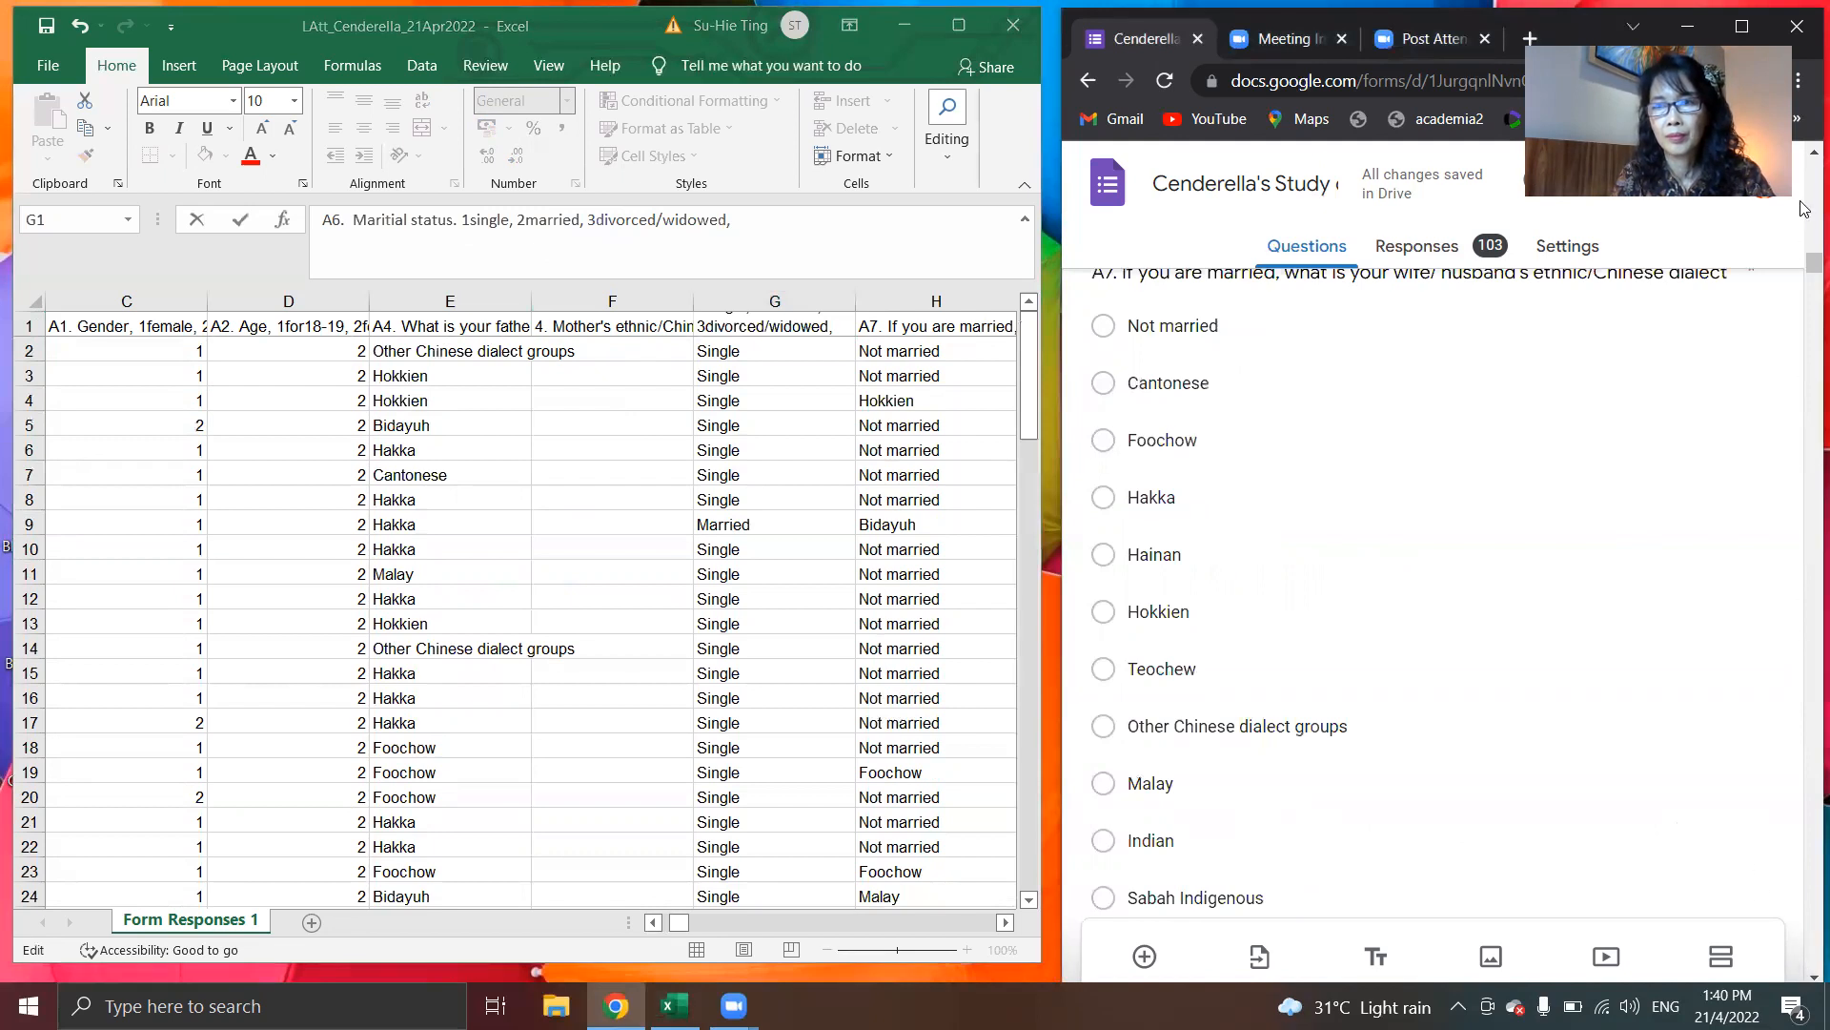
click(1805, 155)
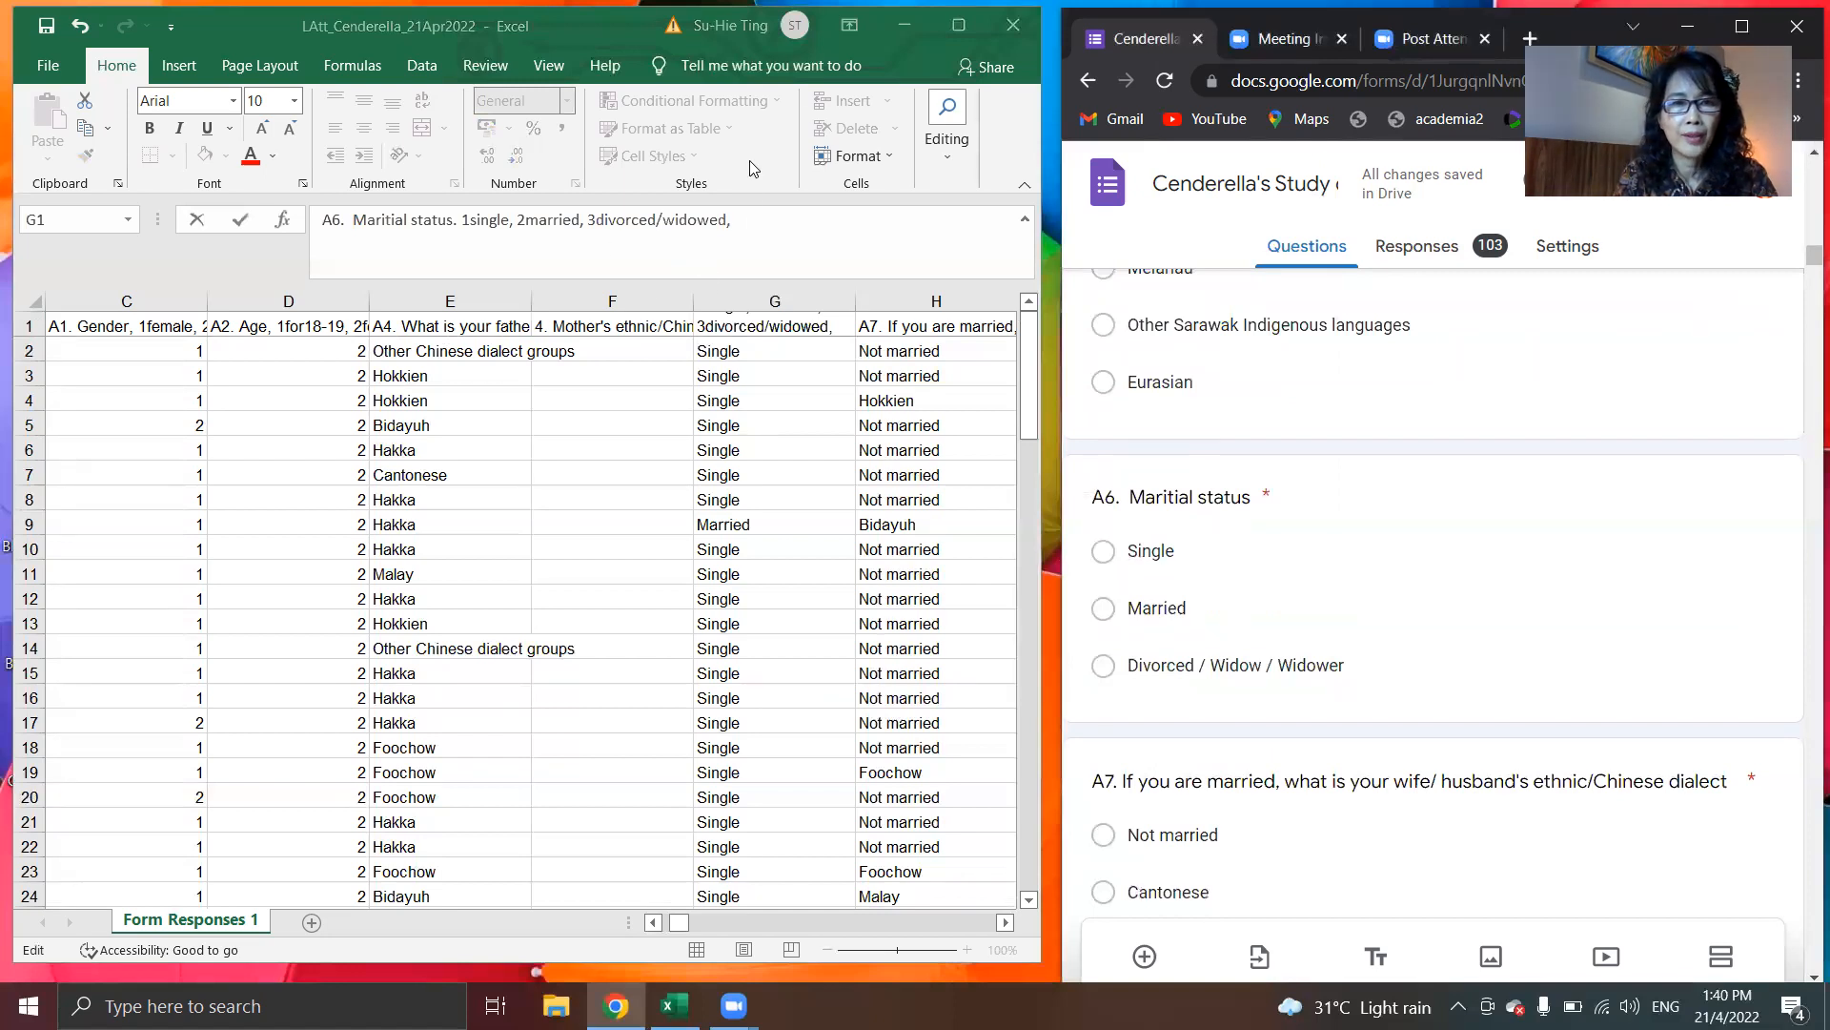
click(740, 221)
key(Return)
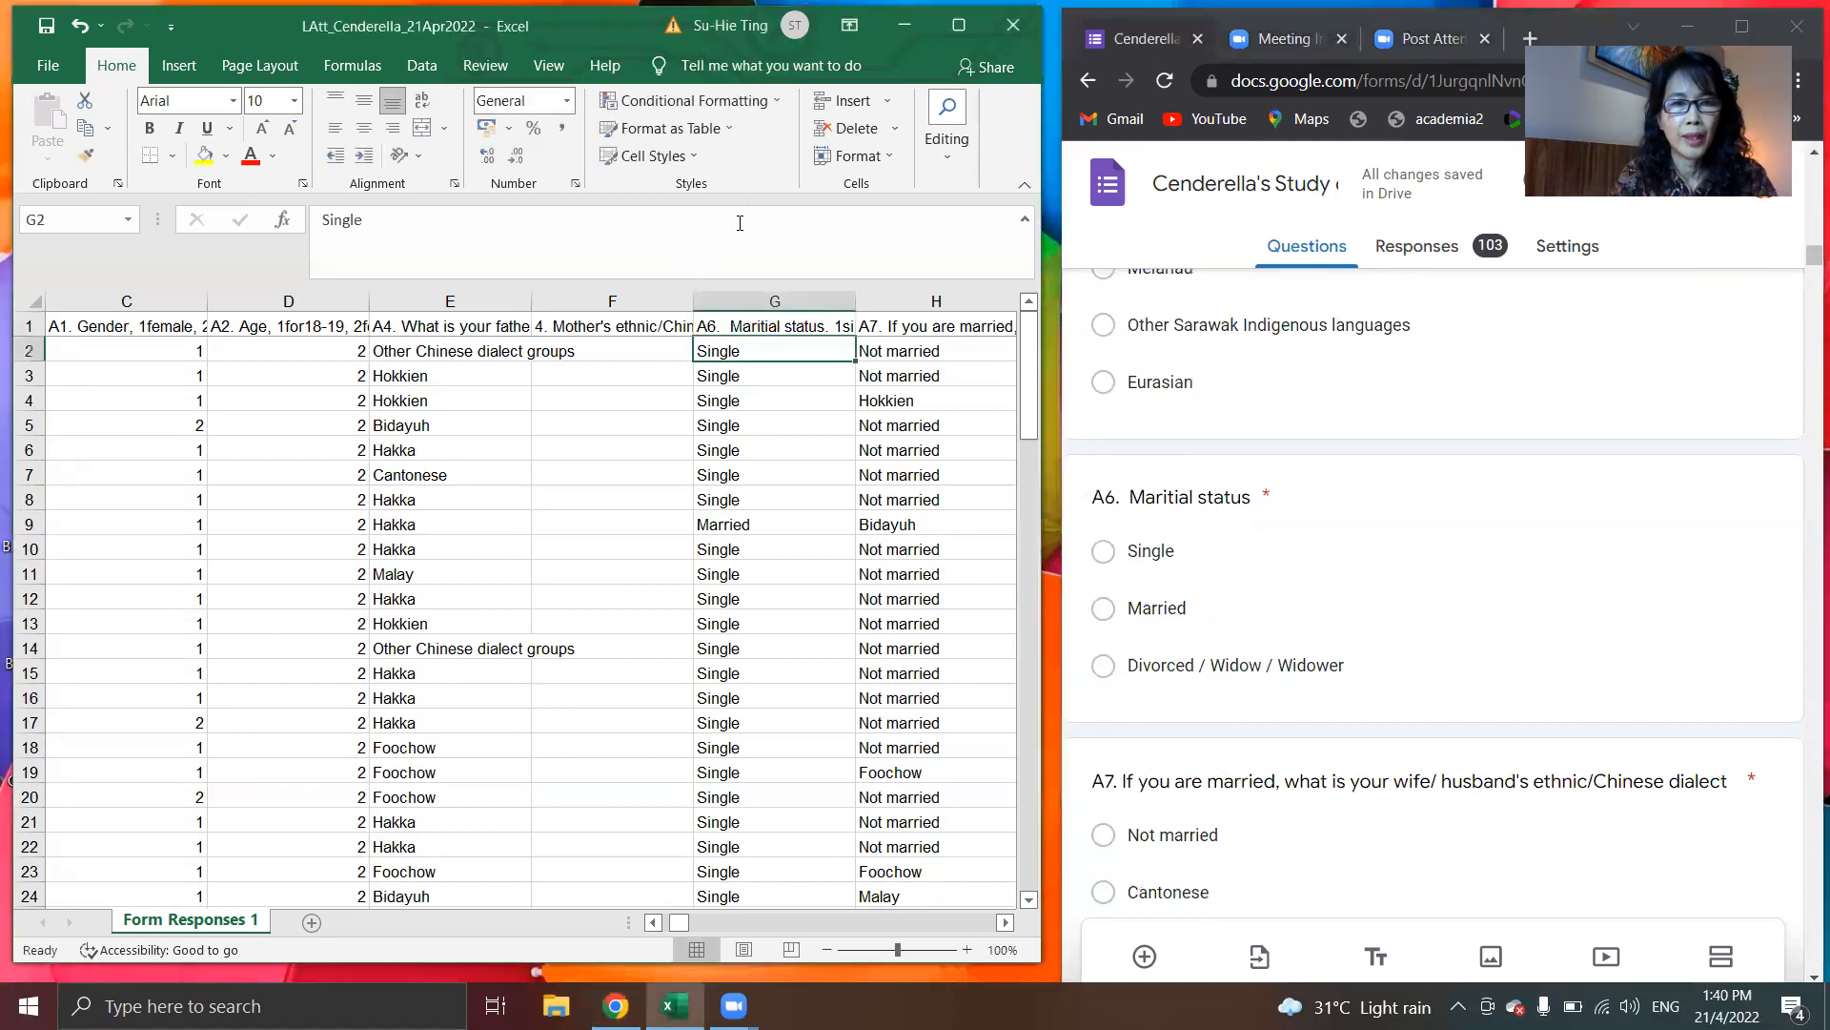
Step: Select the marital status responses G2 to G104 and replace every "single" with 1
mouse_move(720, 351)
mouse_down()
mouse_move(724, 901)
mouse_move(706, 801)
mouse_move(742, 299)
mouse_move(731, 377)
mouse_up()
key(ctrl+f)
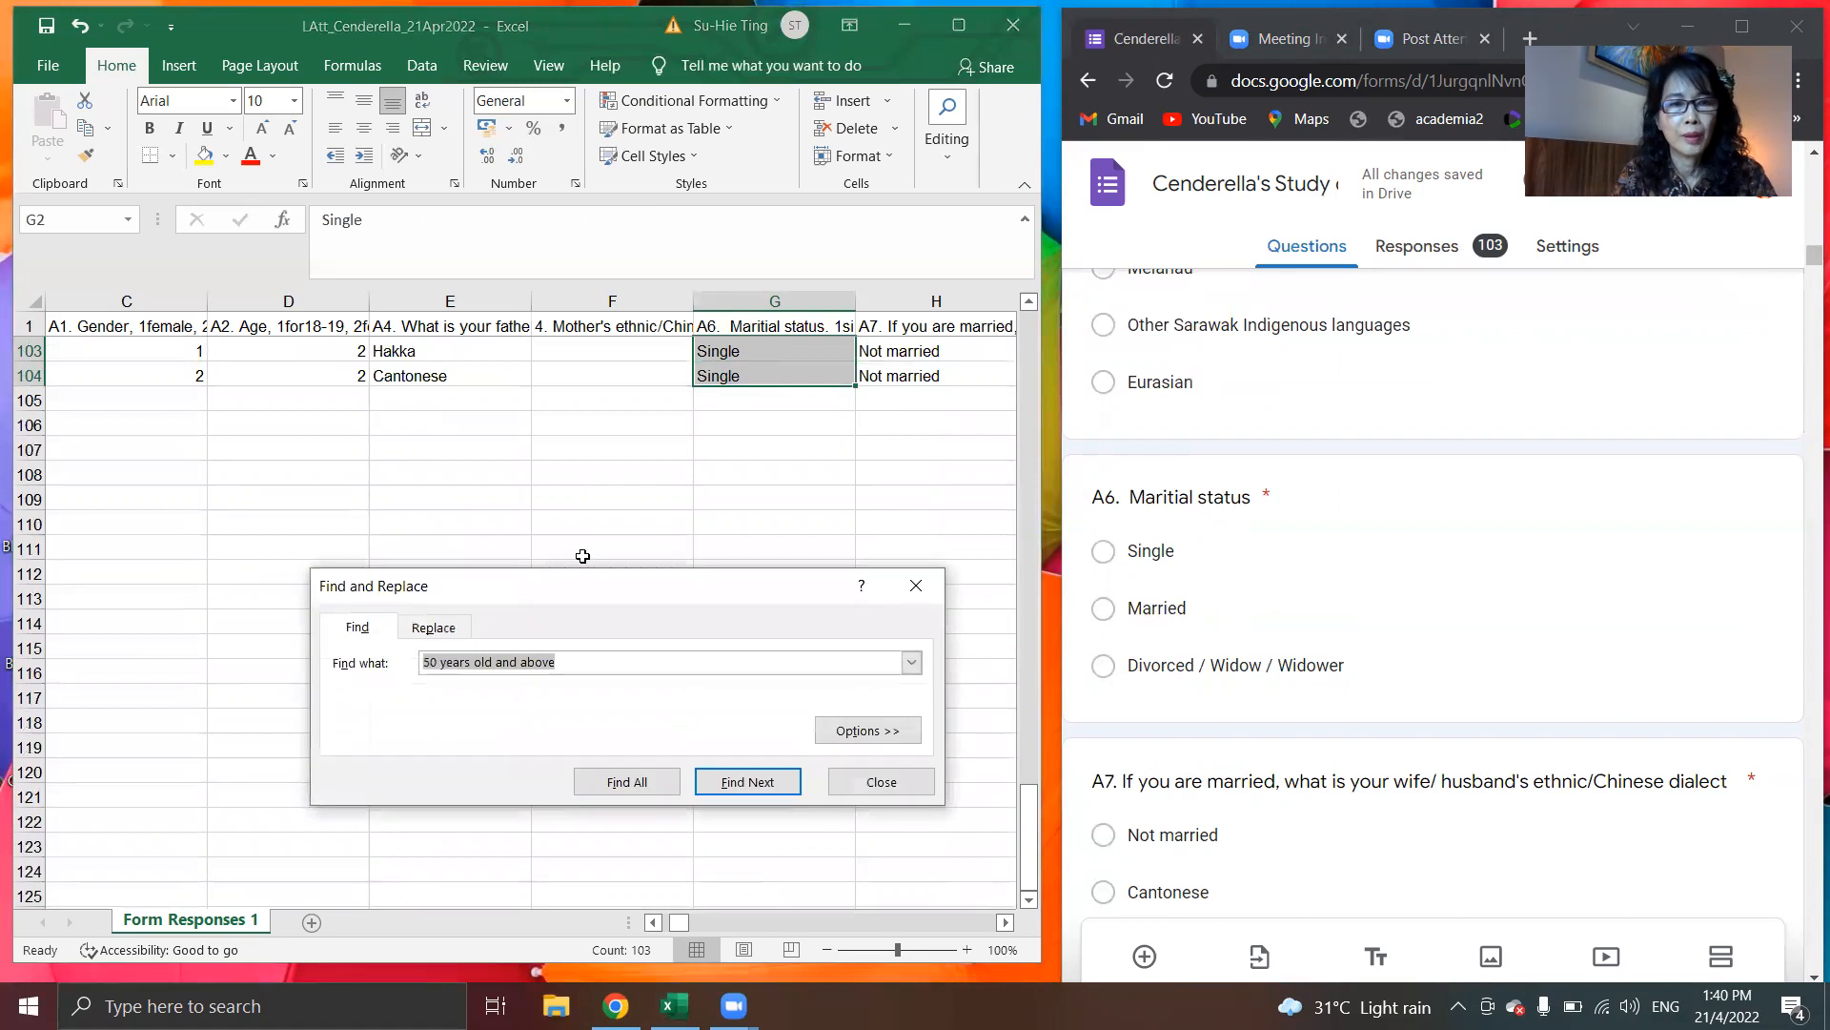
click(426, 633)
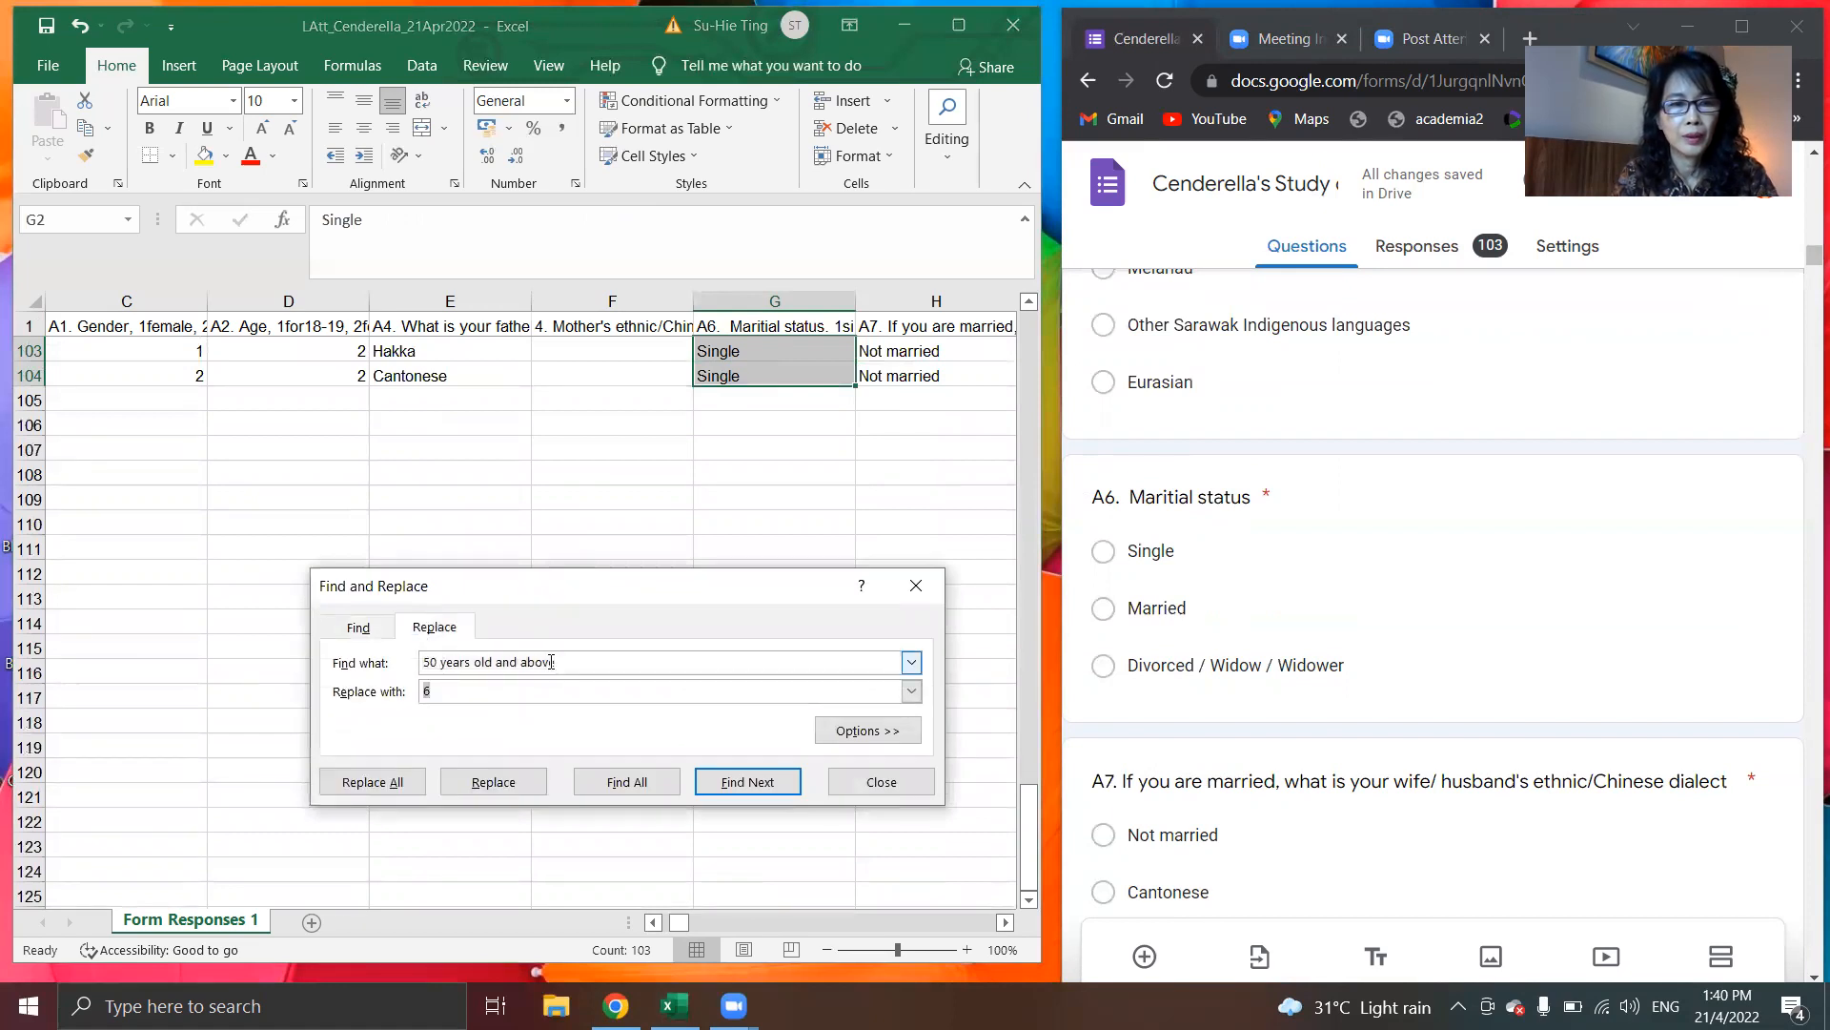
text(single)
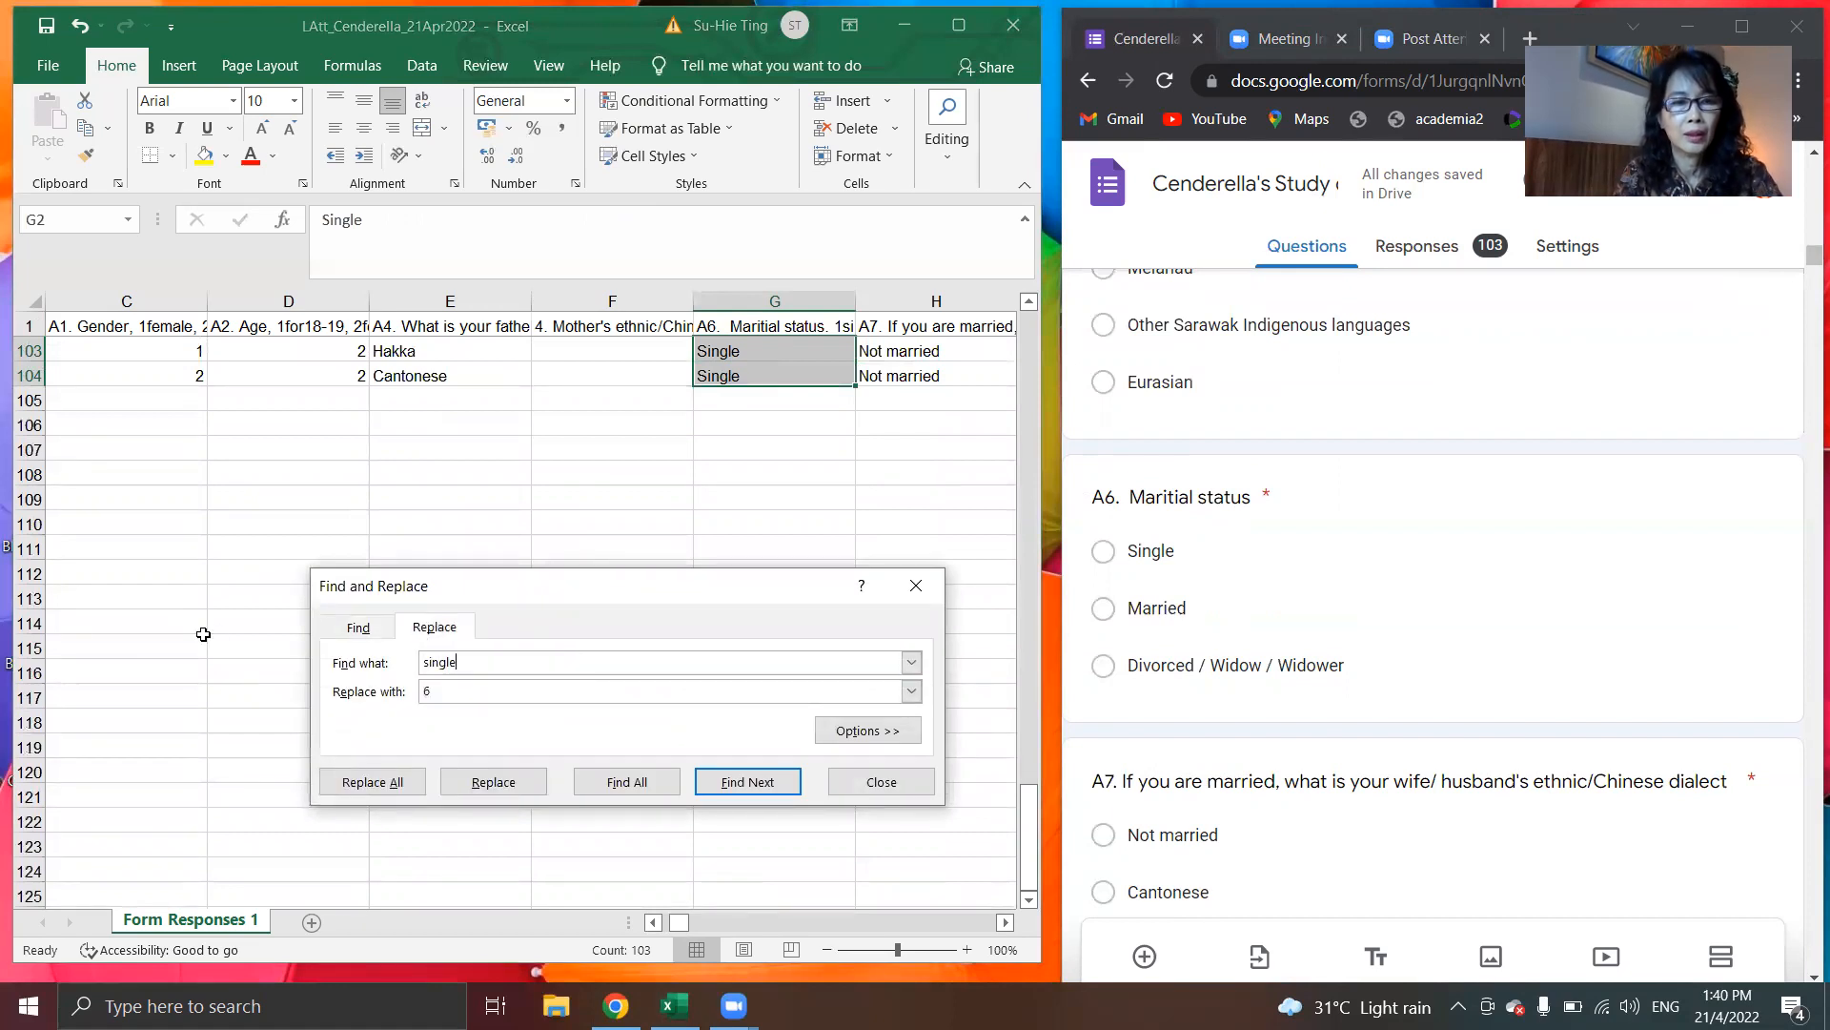
click(441, 684)
text(1)
click(381, 783)
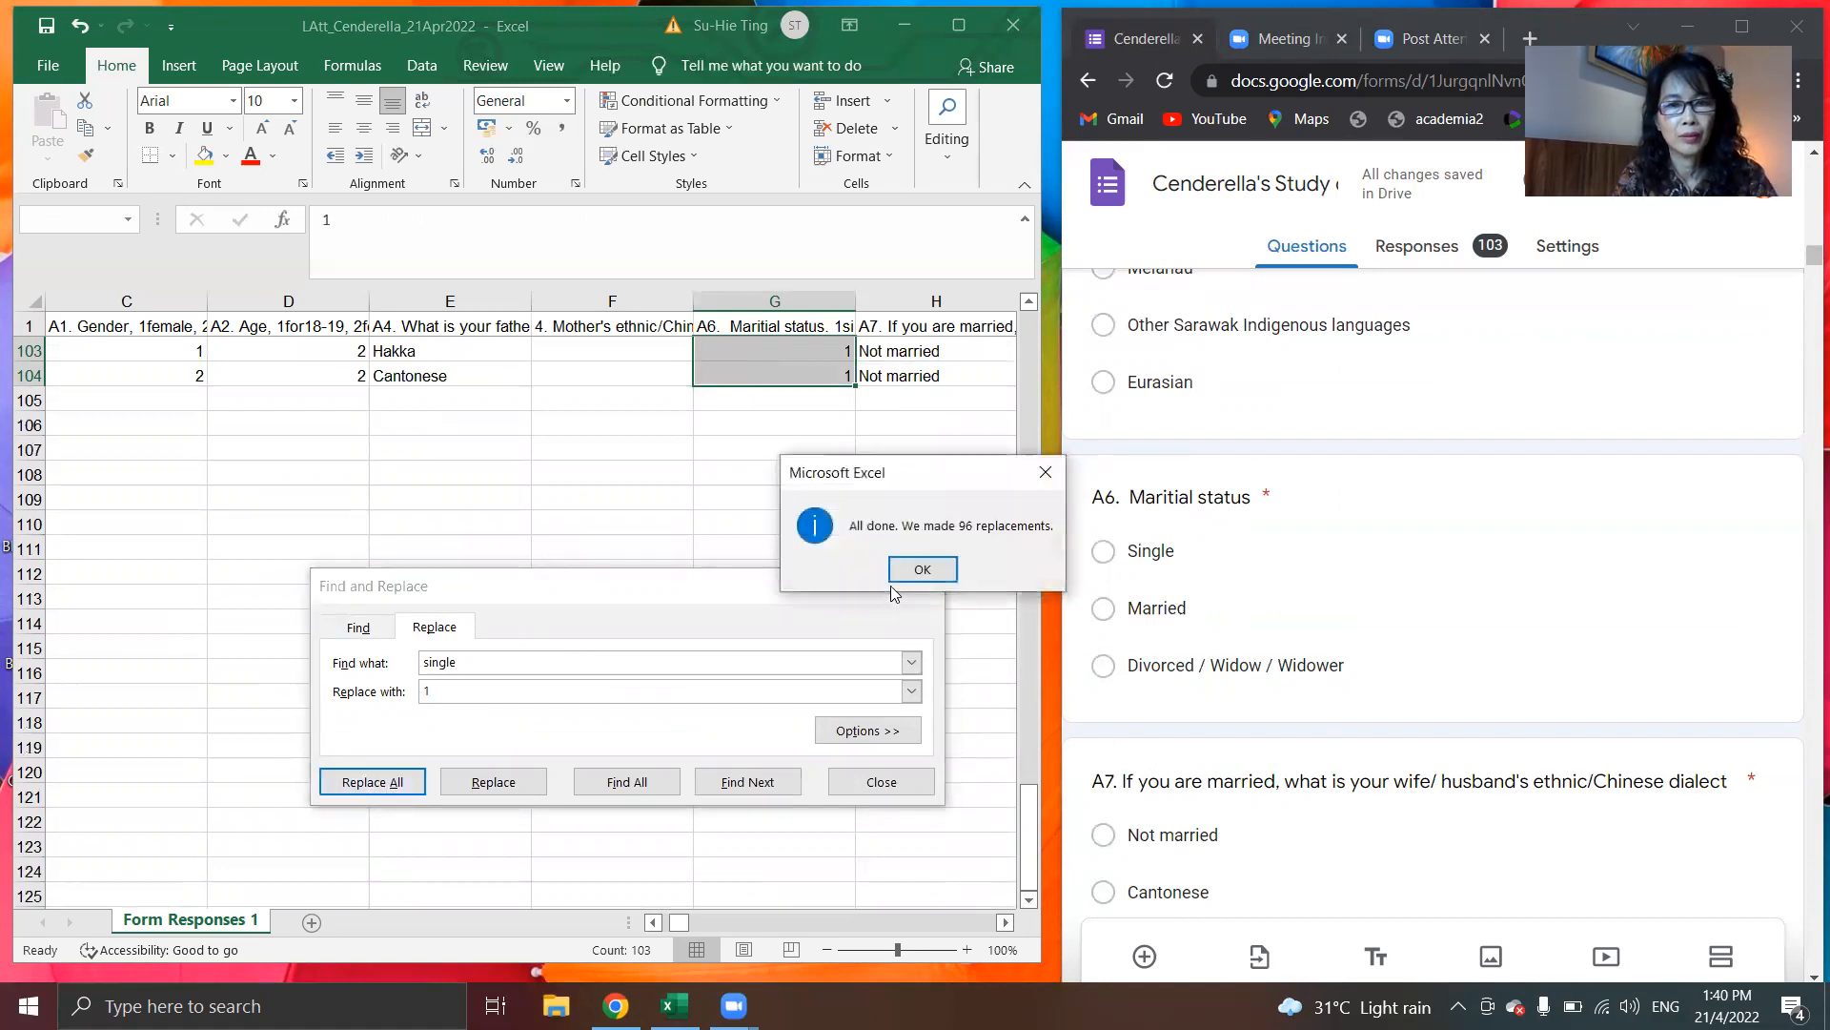
click(921, 569)
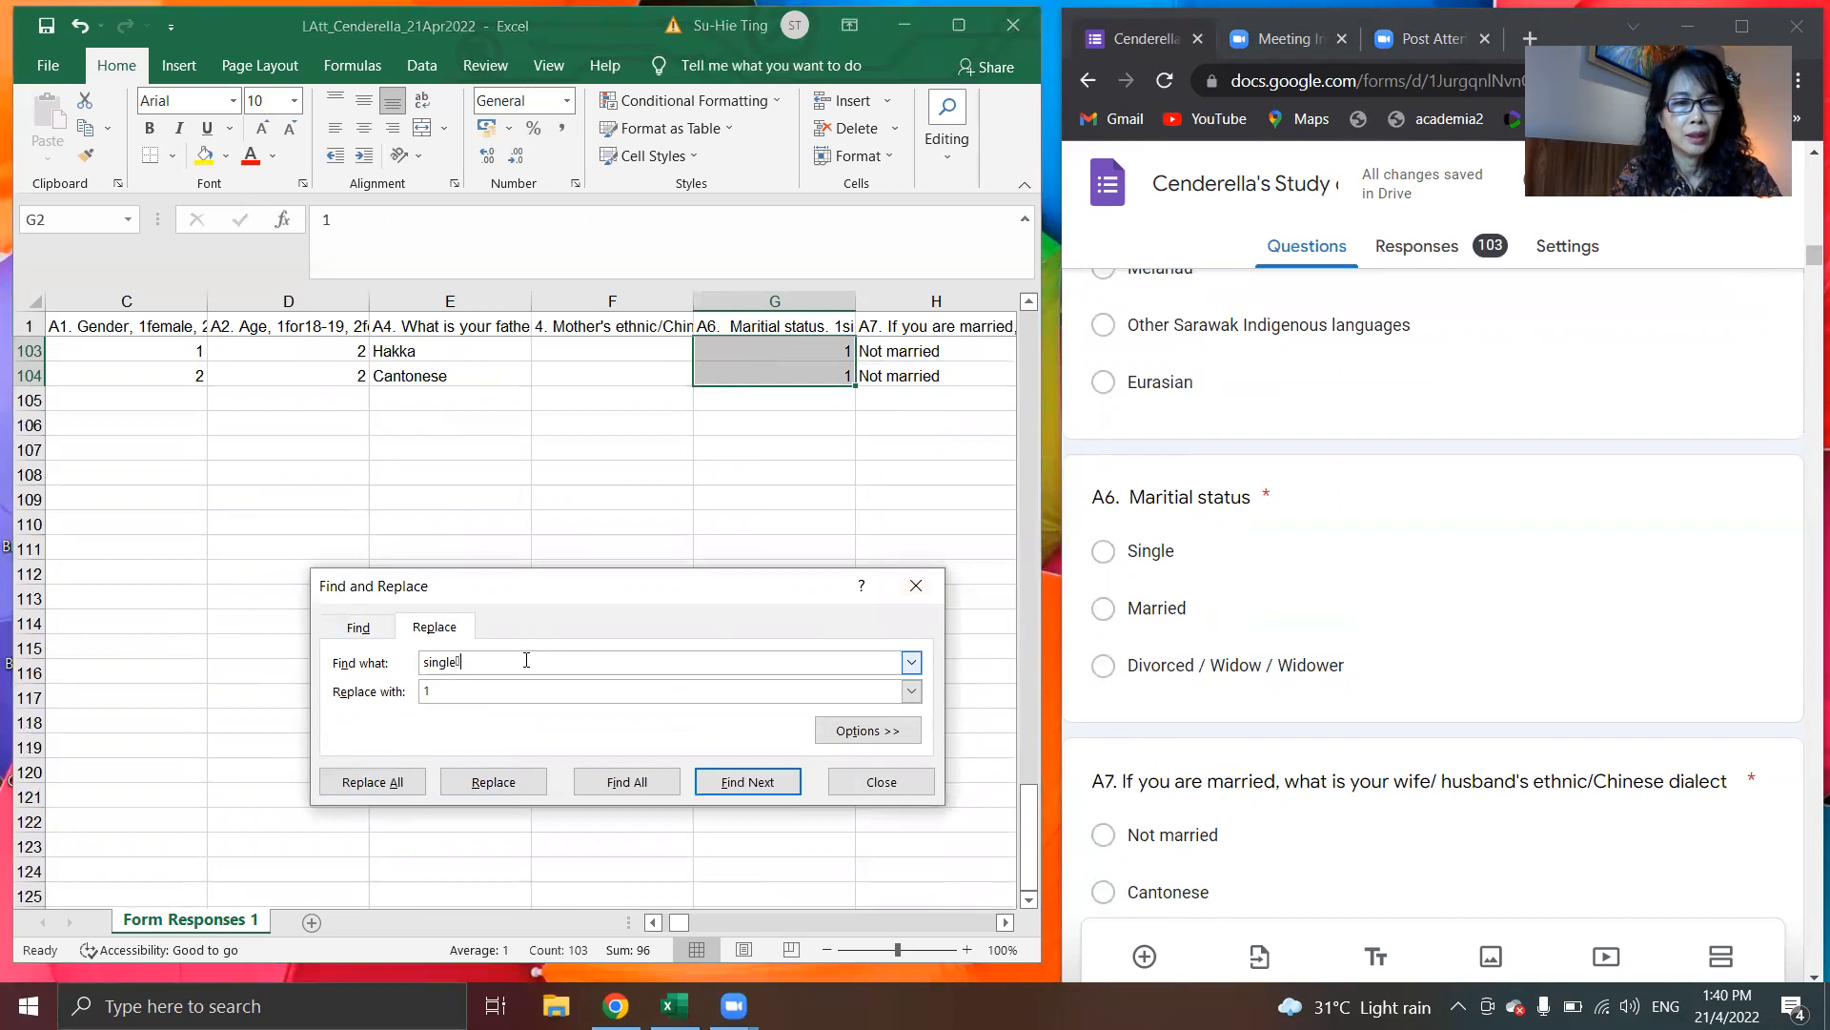
Step: Replace every "married" in the selected marital status responses with 2
key(BackSpace)
key(BackSpace)
key(BackSpace)
key(BackSpace)
key(BackSpace)
text(married)
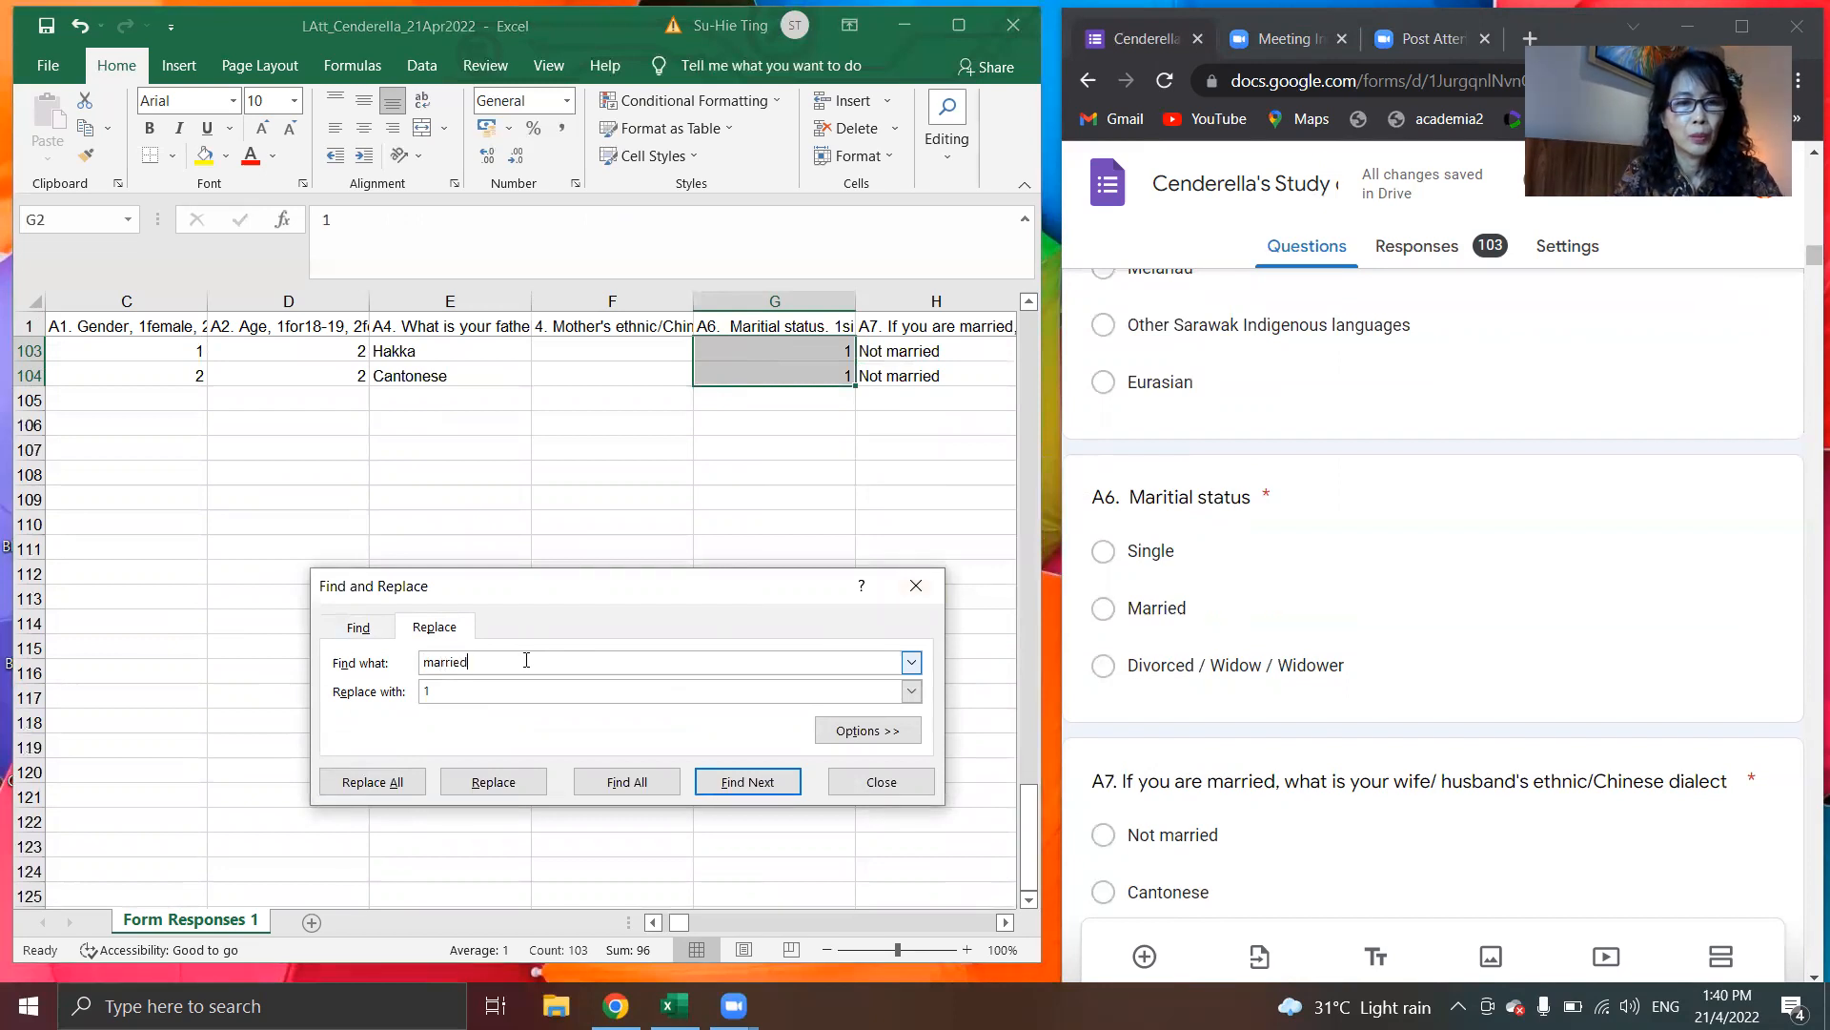
click(448, 695)
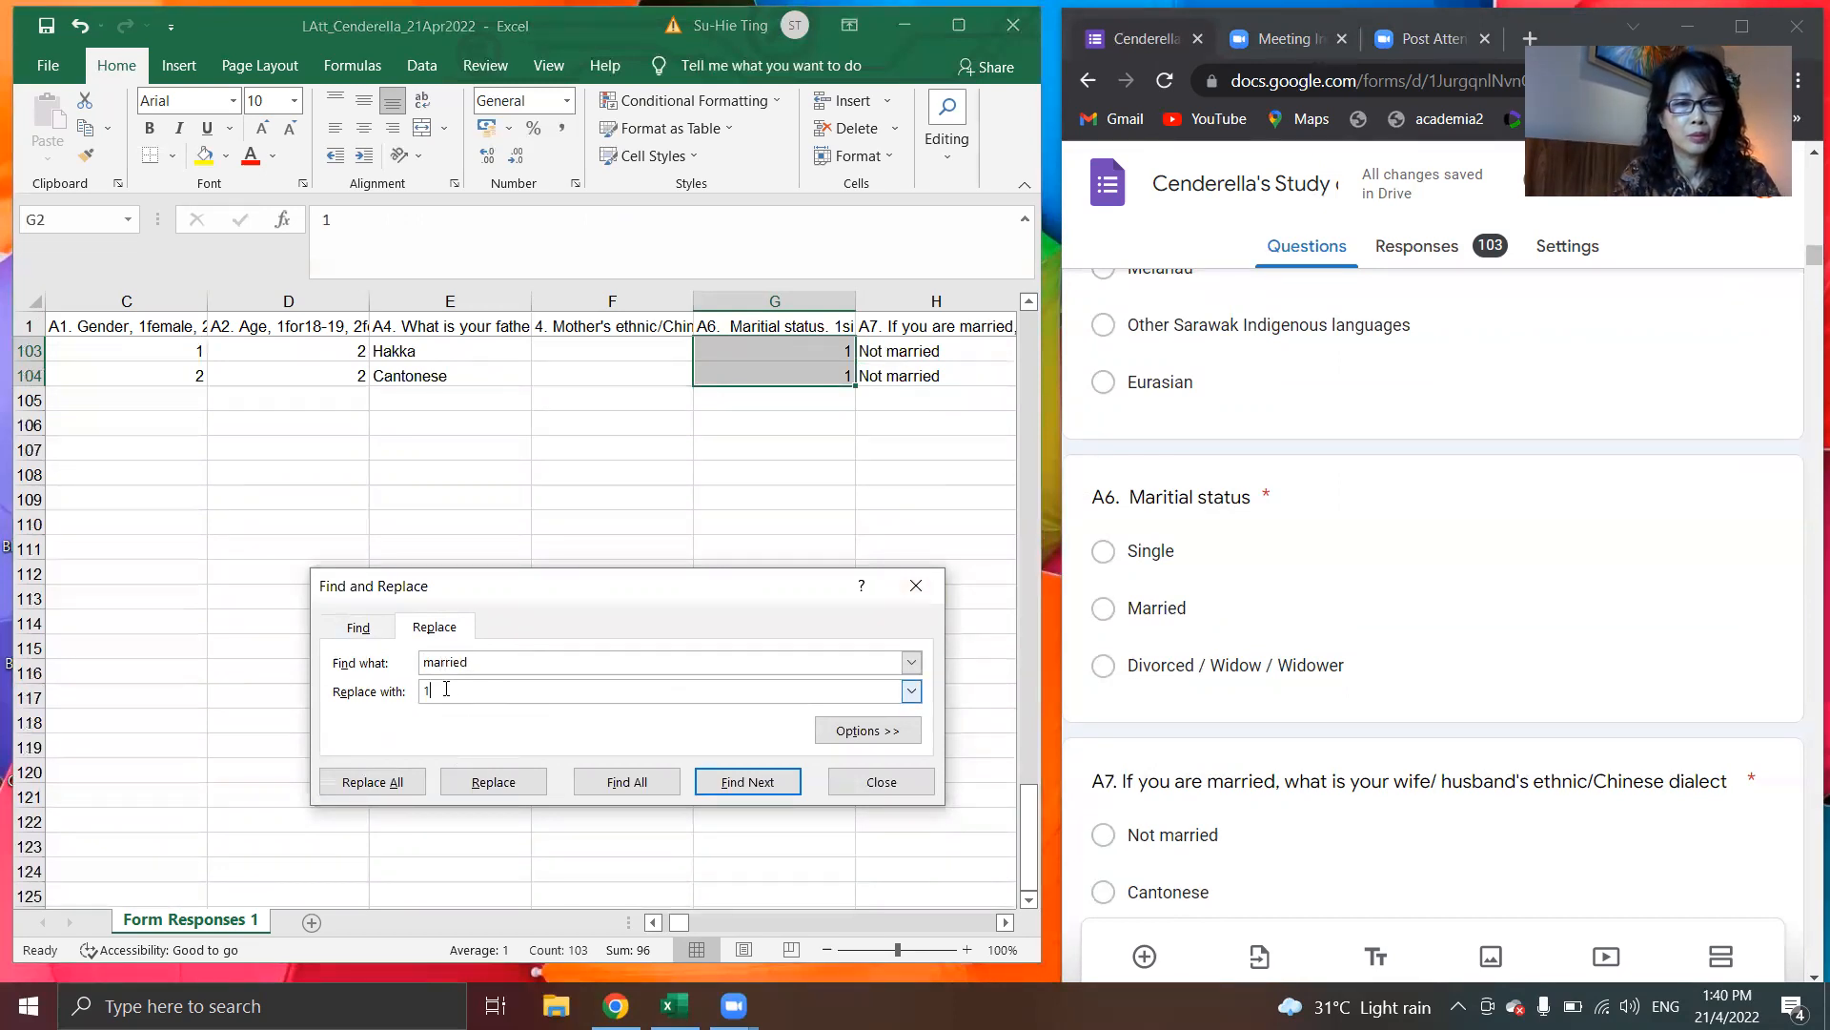
text(2)
click(376, 783)
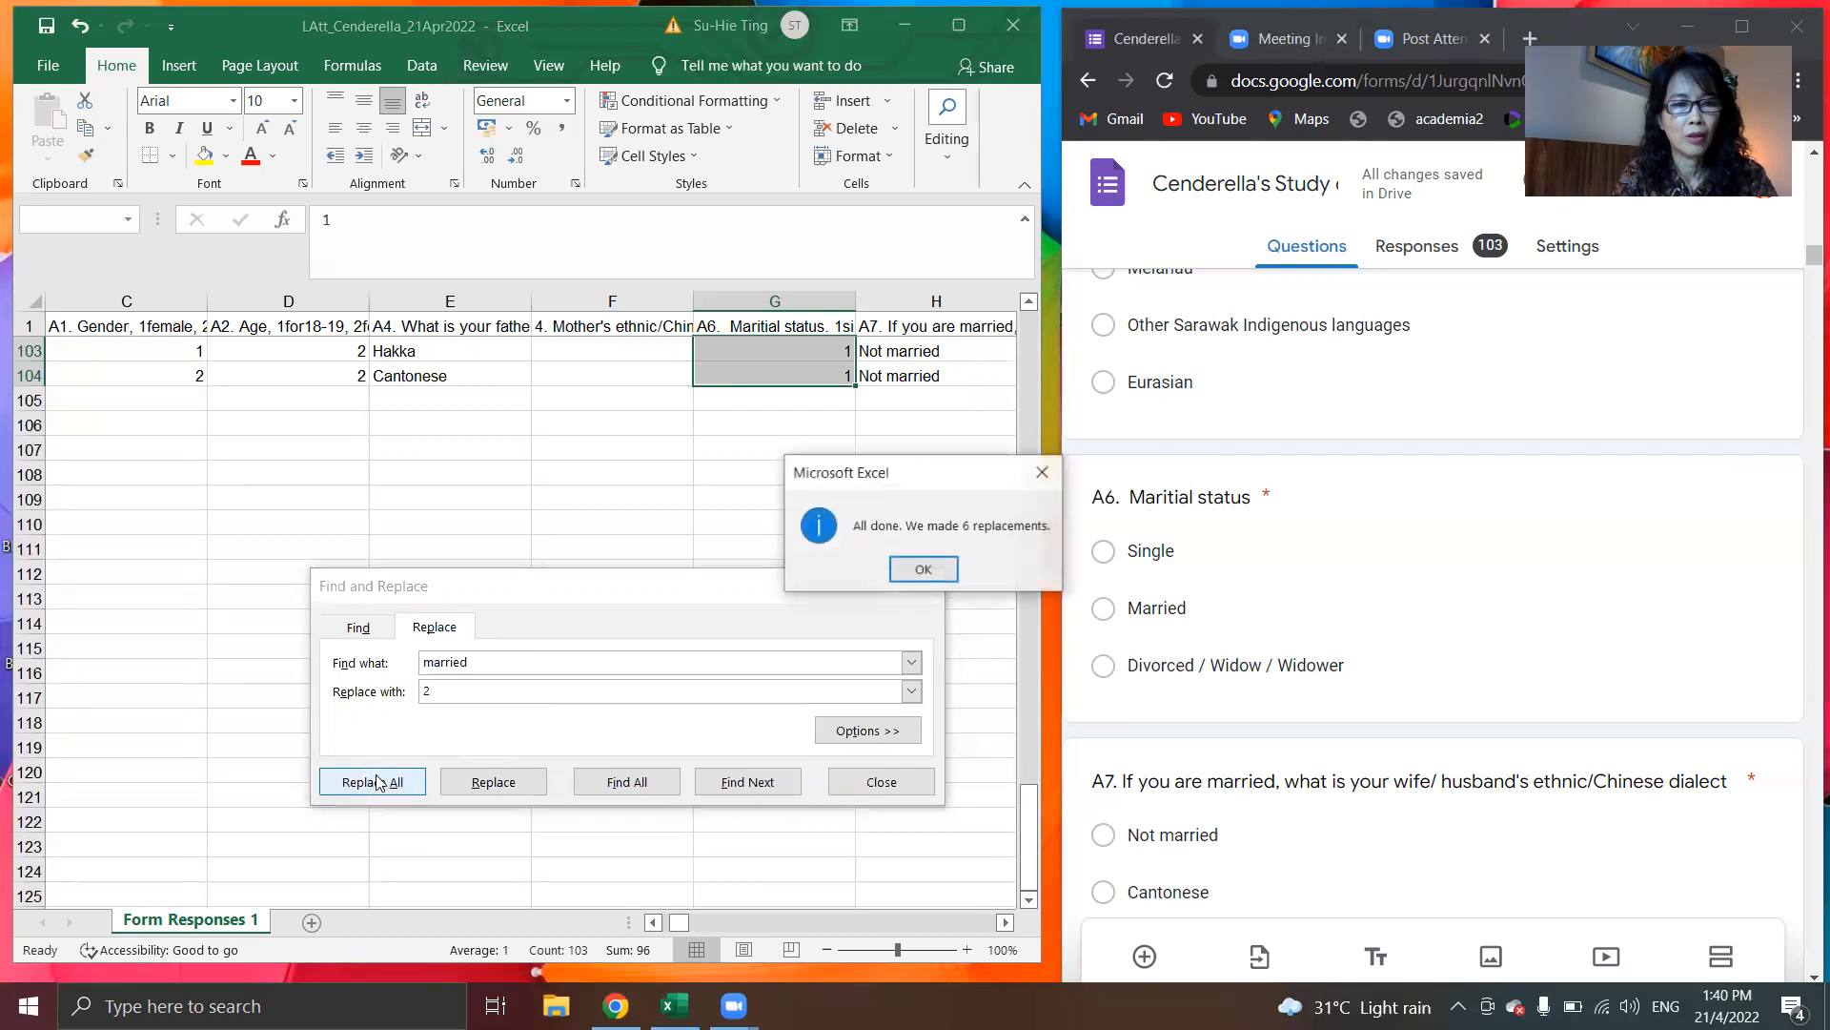
click(922, 570)
Step: Replace every "Divorced / Widow / Widower" in the selected marital status responses with 3, copying the option text from the form's question A6
click(507, 657)
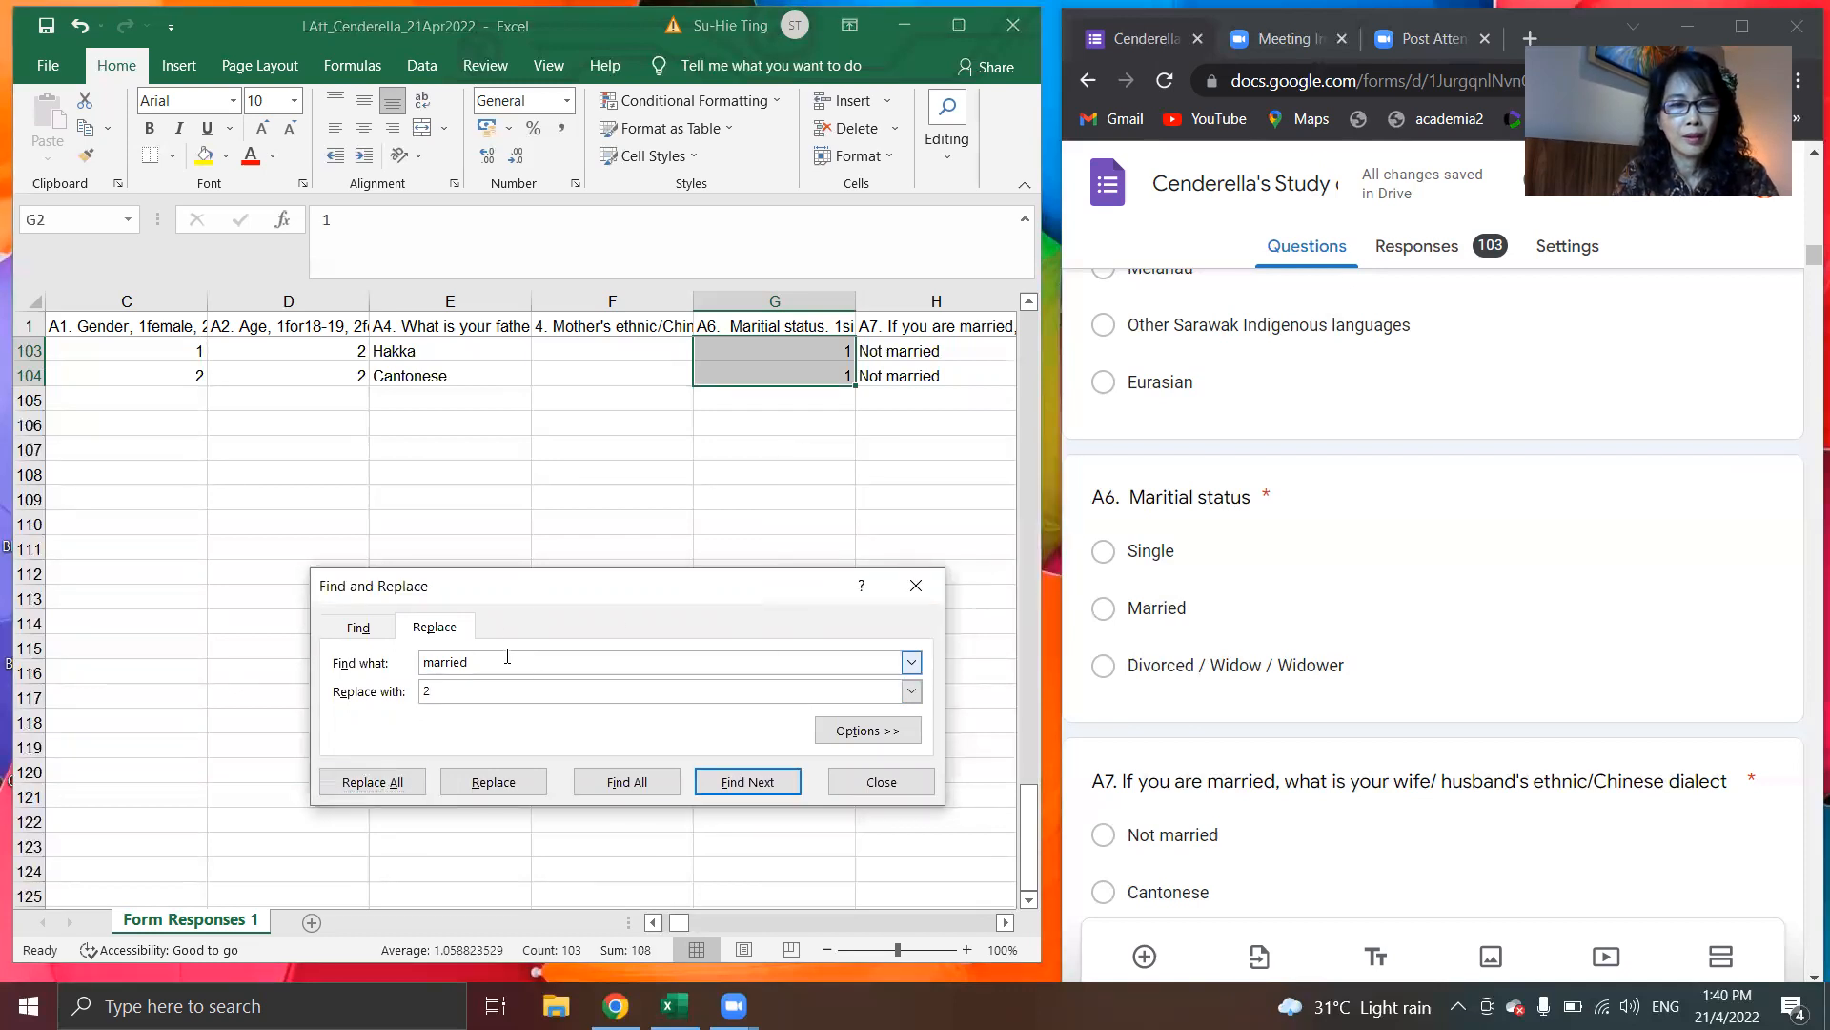
click(1376, 666)
key(ctrl+c)
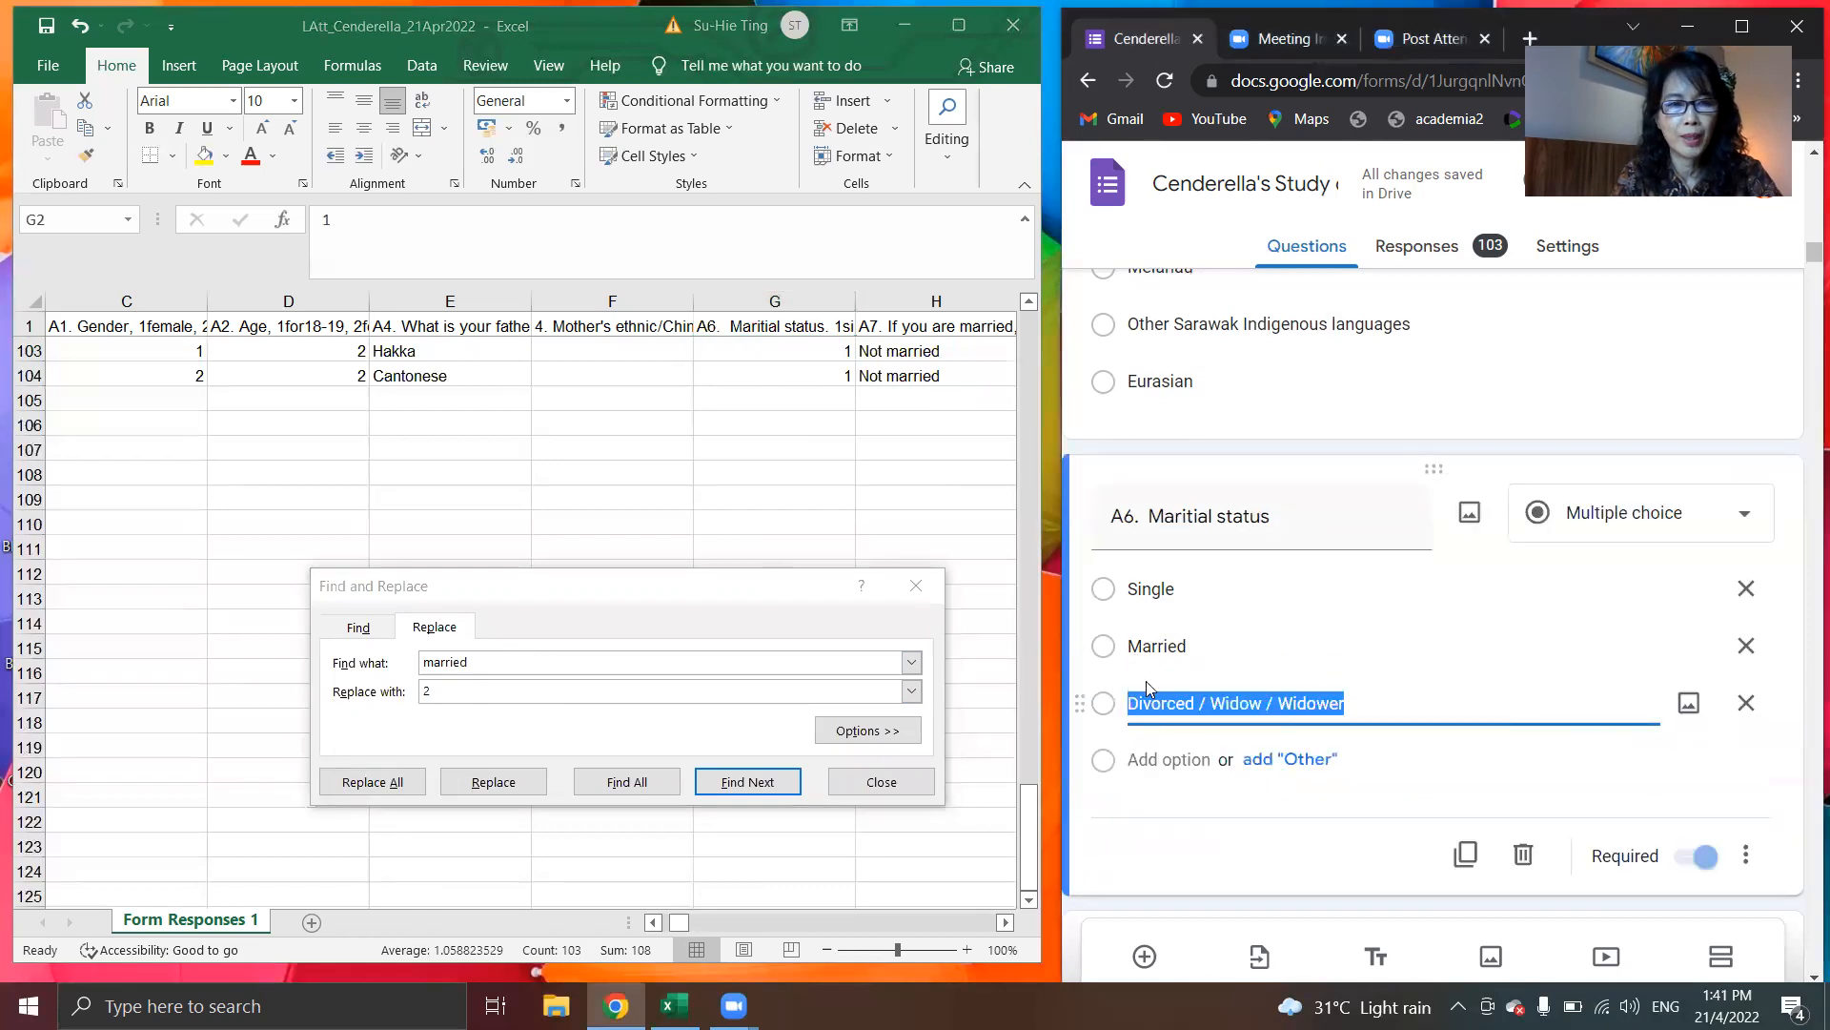
click(520, 666)
key(BackSpace)
key(BackSpace)
key(BackSpace)
key(BackSpace)
key(BackSpace)
key(BackSpace)
key(BackSpace)
key(ctrl+v)
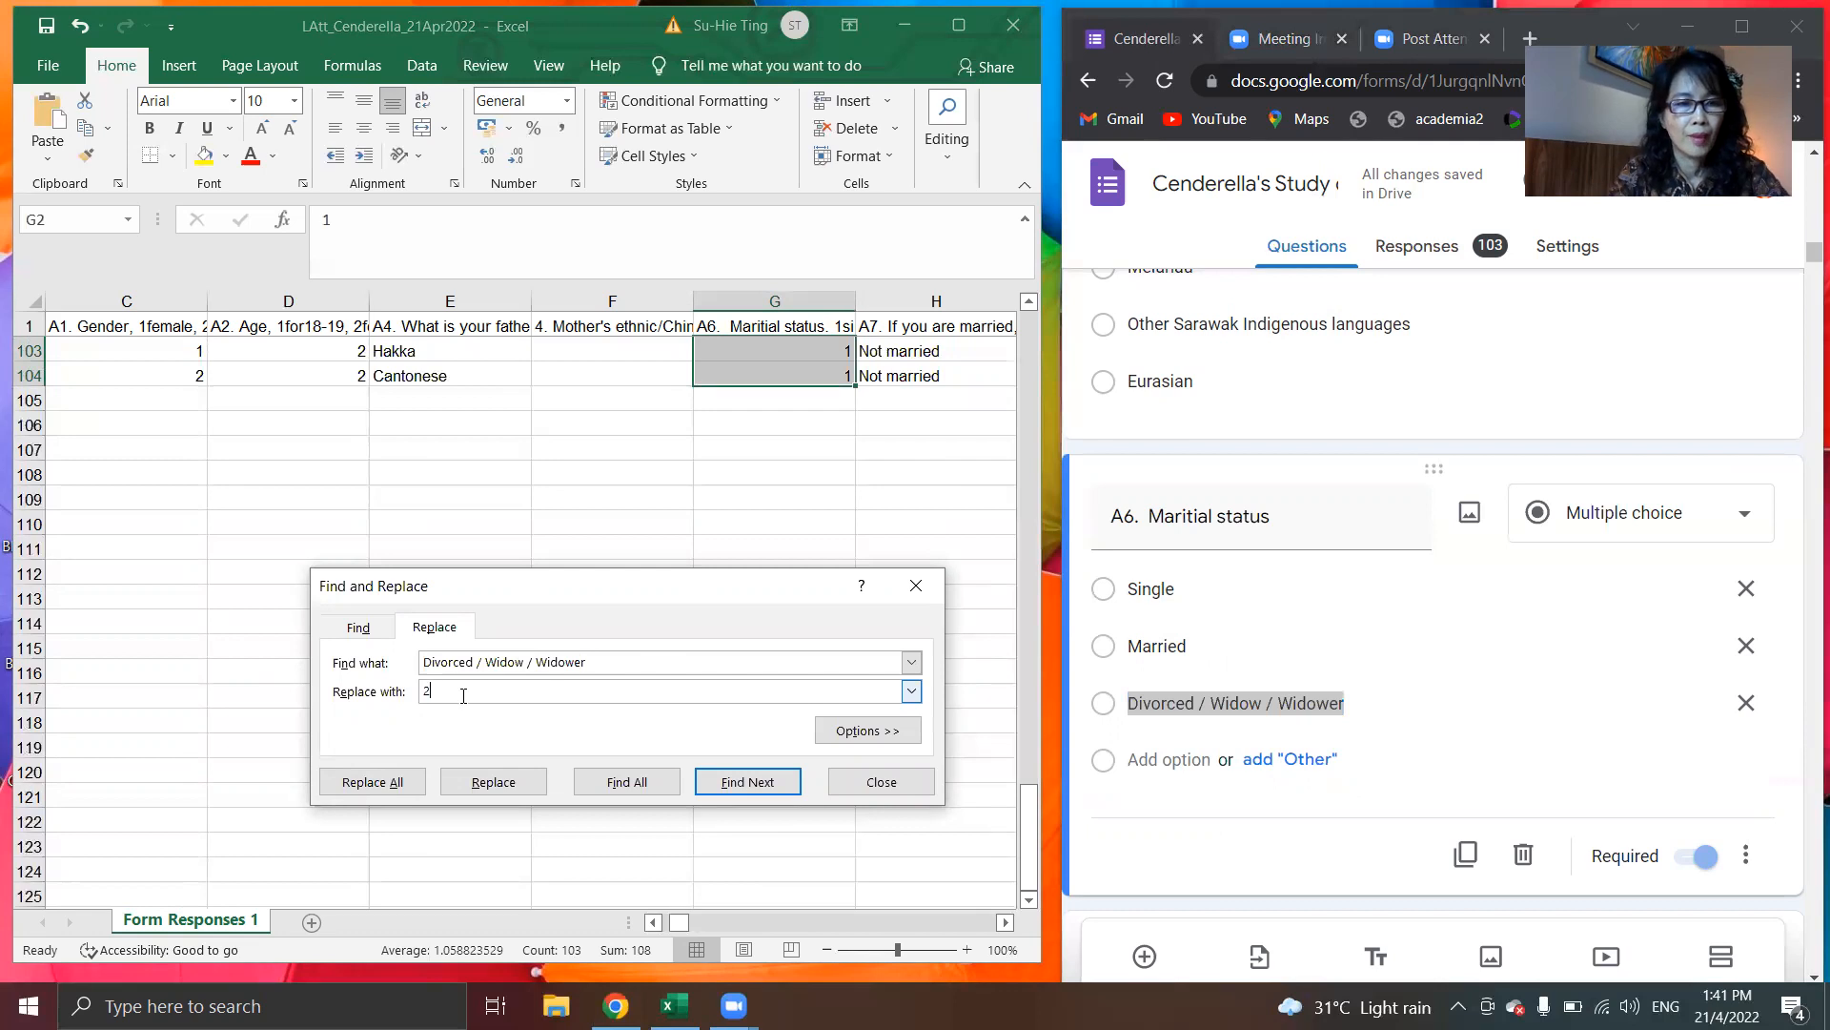
click(463, 696)
text(3)
click(372, 782)
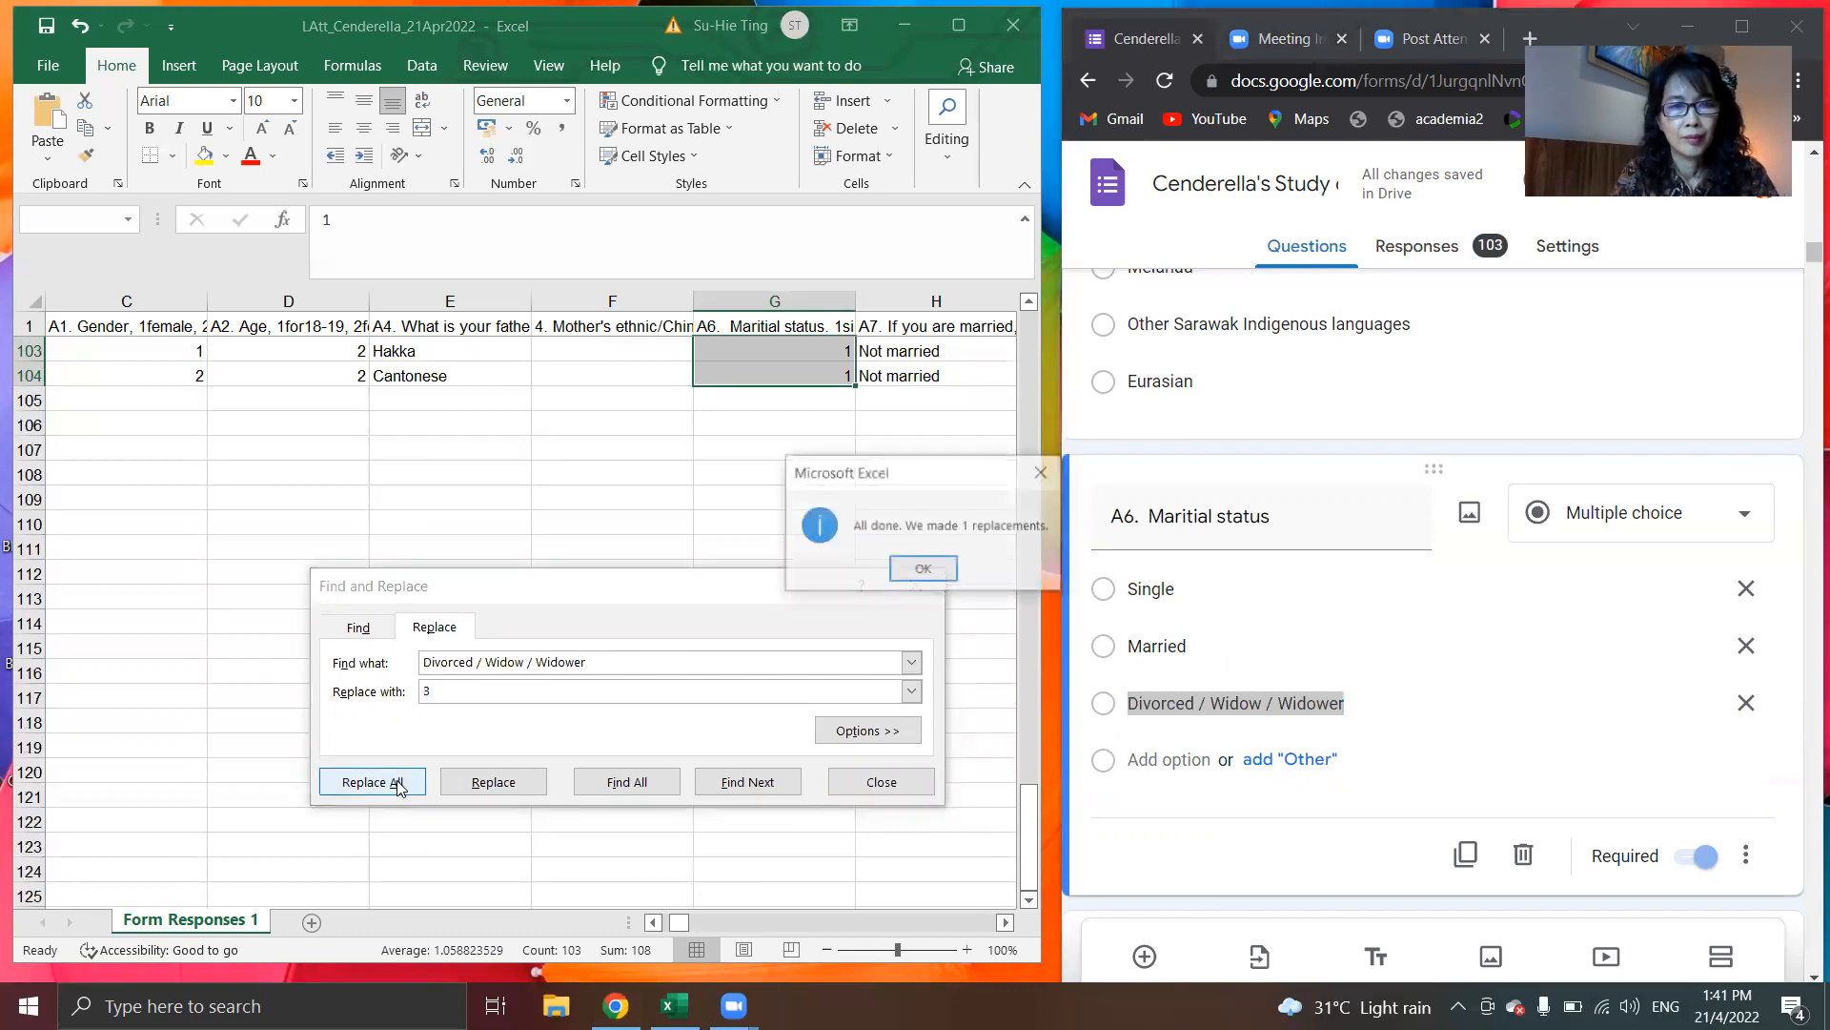
Step: Close the replacement results and the Find and Replace dialog, and return to the first response rows of the sheet
click(930, 569)
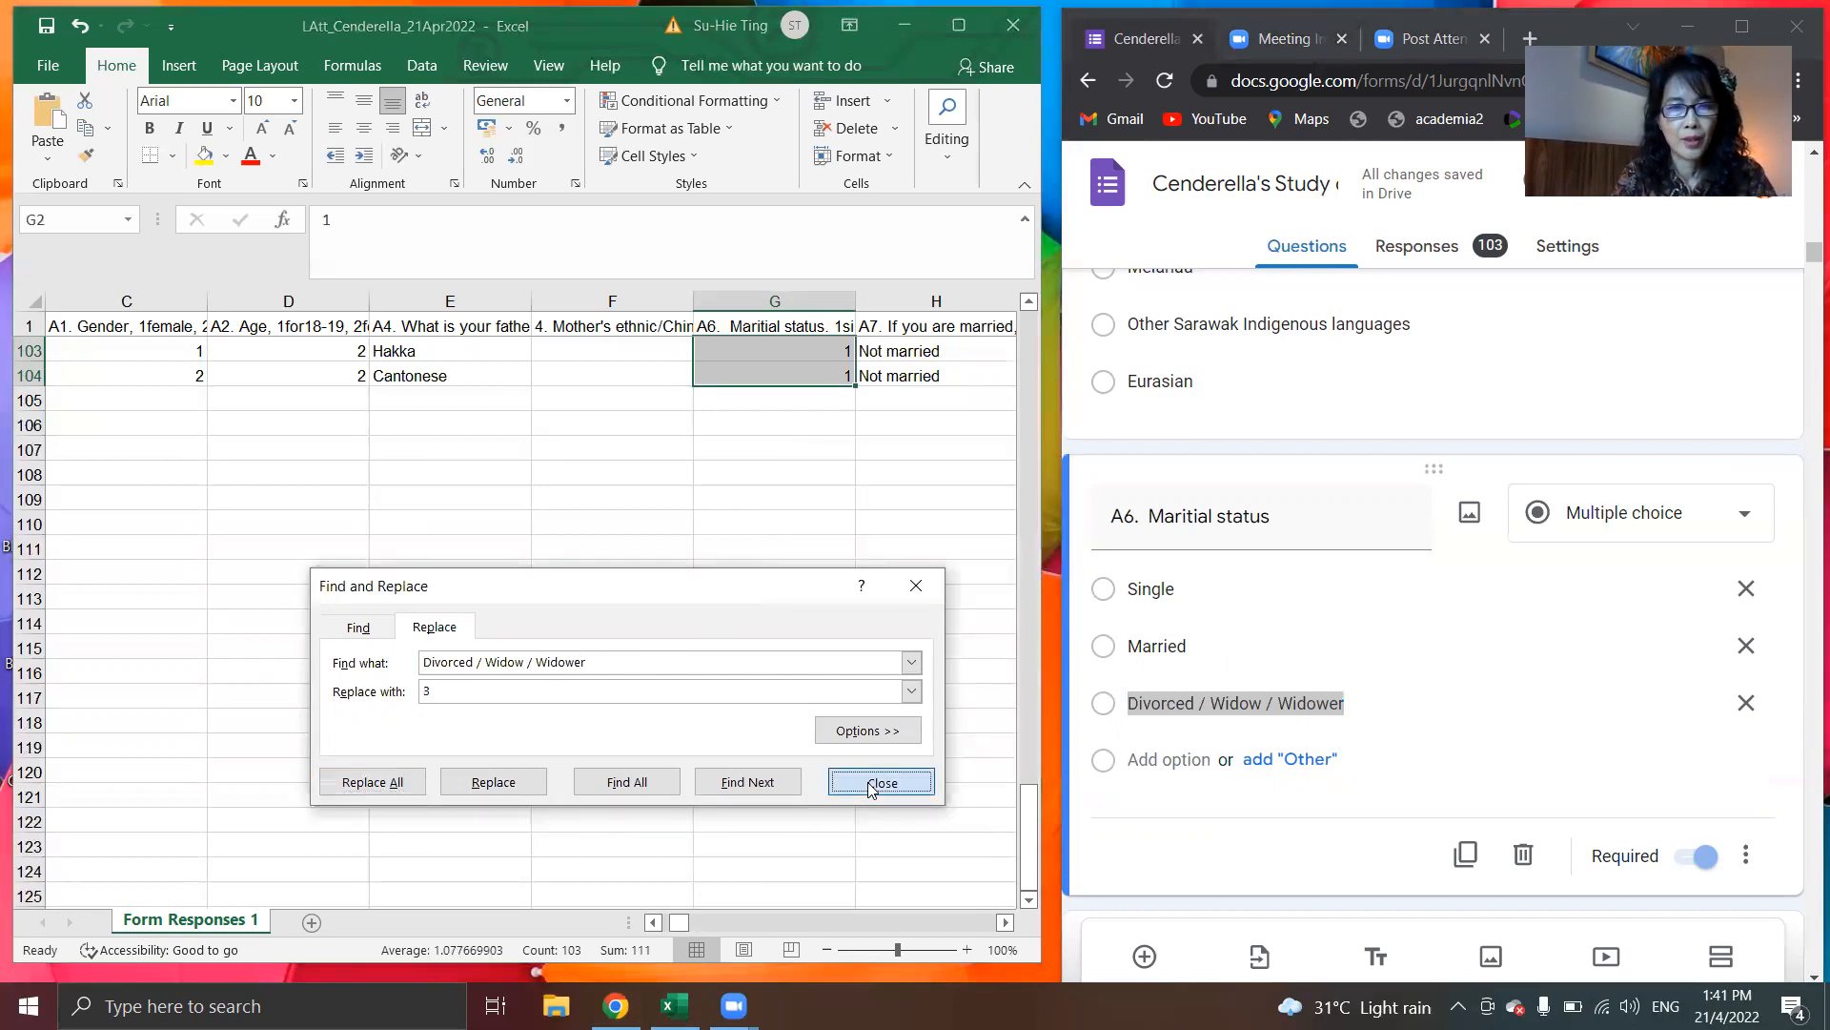
click(879, 780)
click(841, 441)
key(Right)
key(Right)
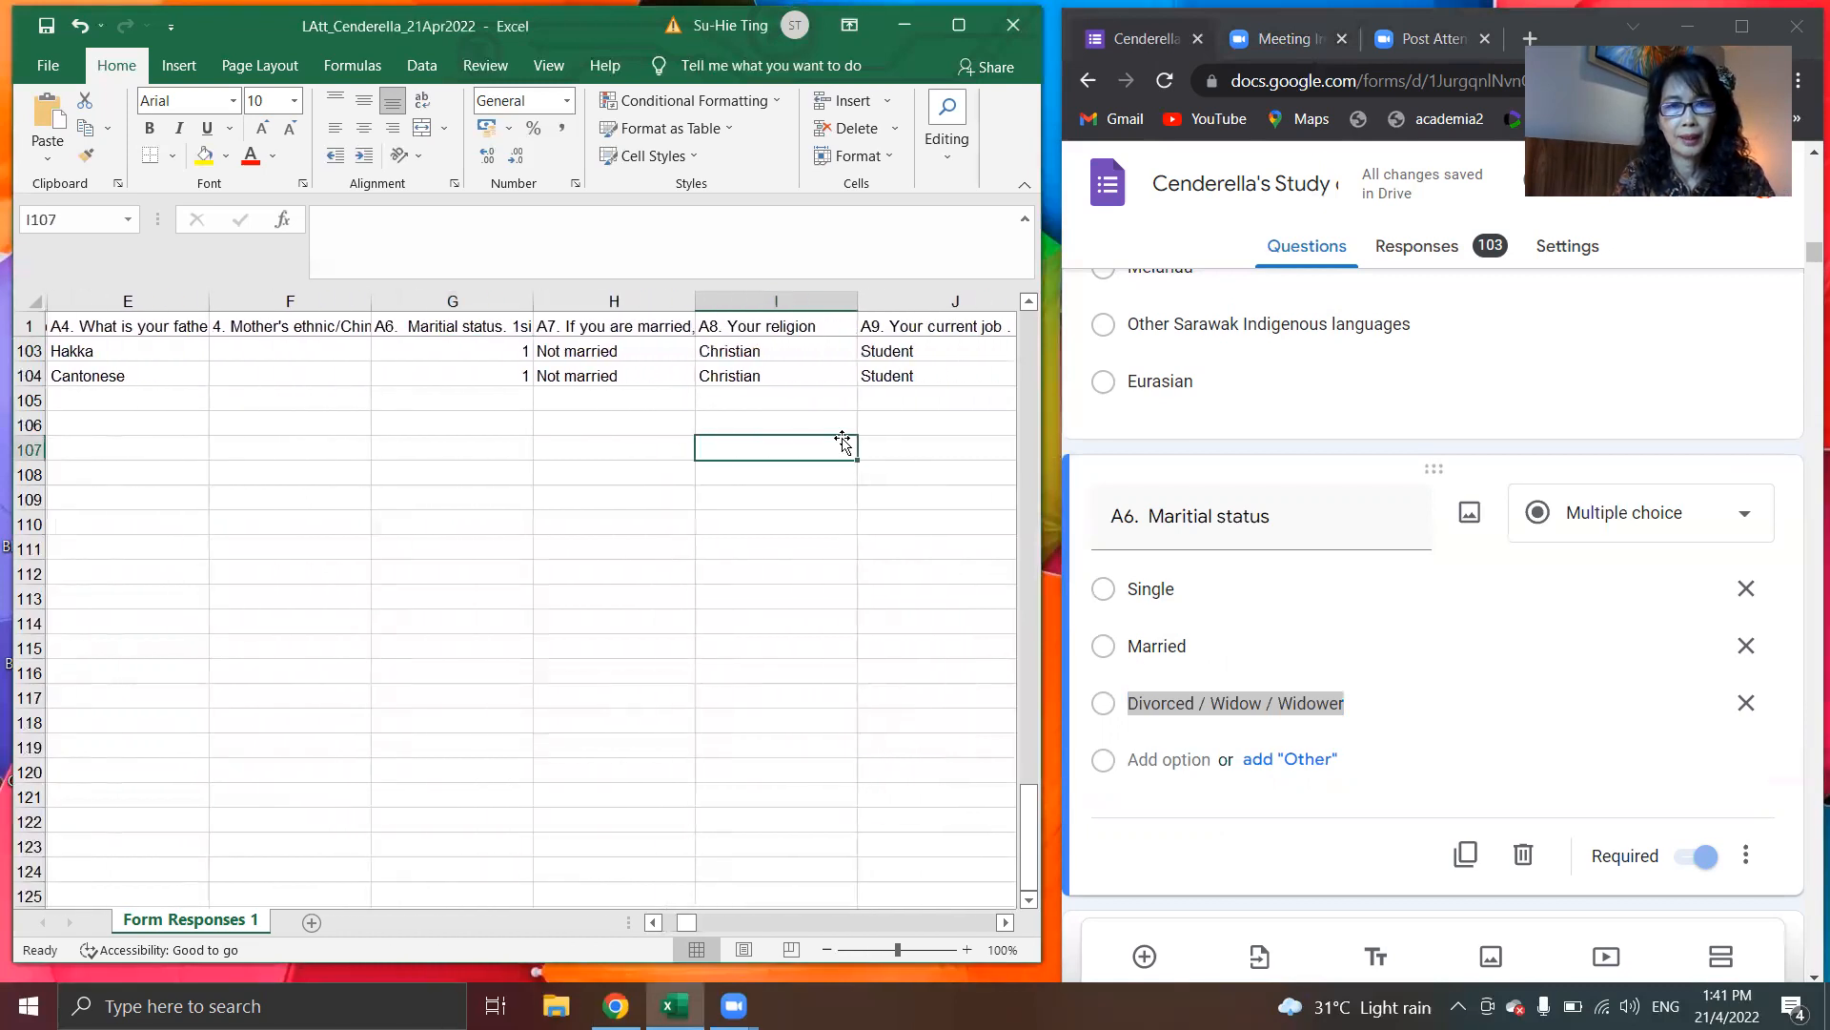
key(Up)
key(Page_Up)
key(Page_Up)
key(Page_Up)
key(Page_Up)
key(Page_Up)
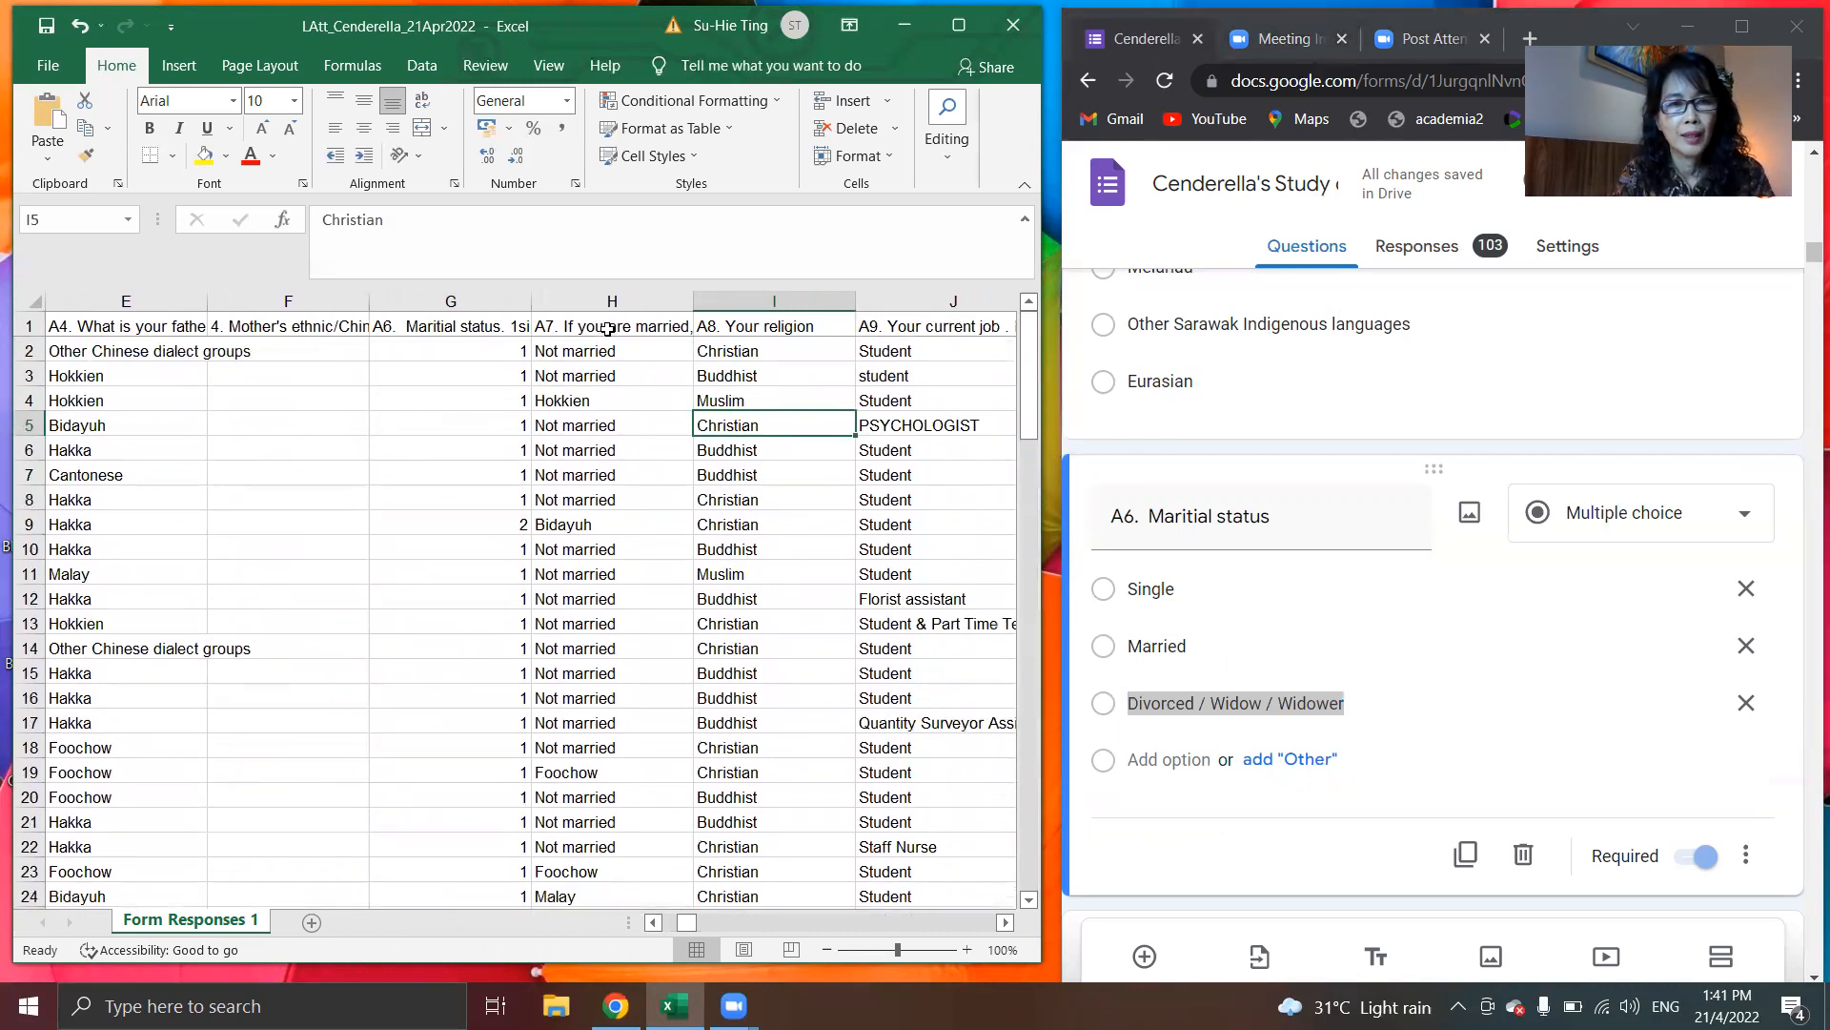
Step: Review the A7 to A11 columns in the sheet and the matching form questions and answer options through A10
click(607, 329)
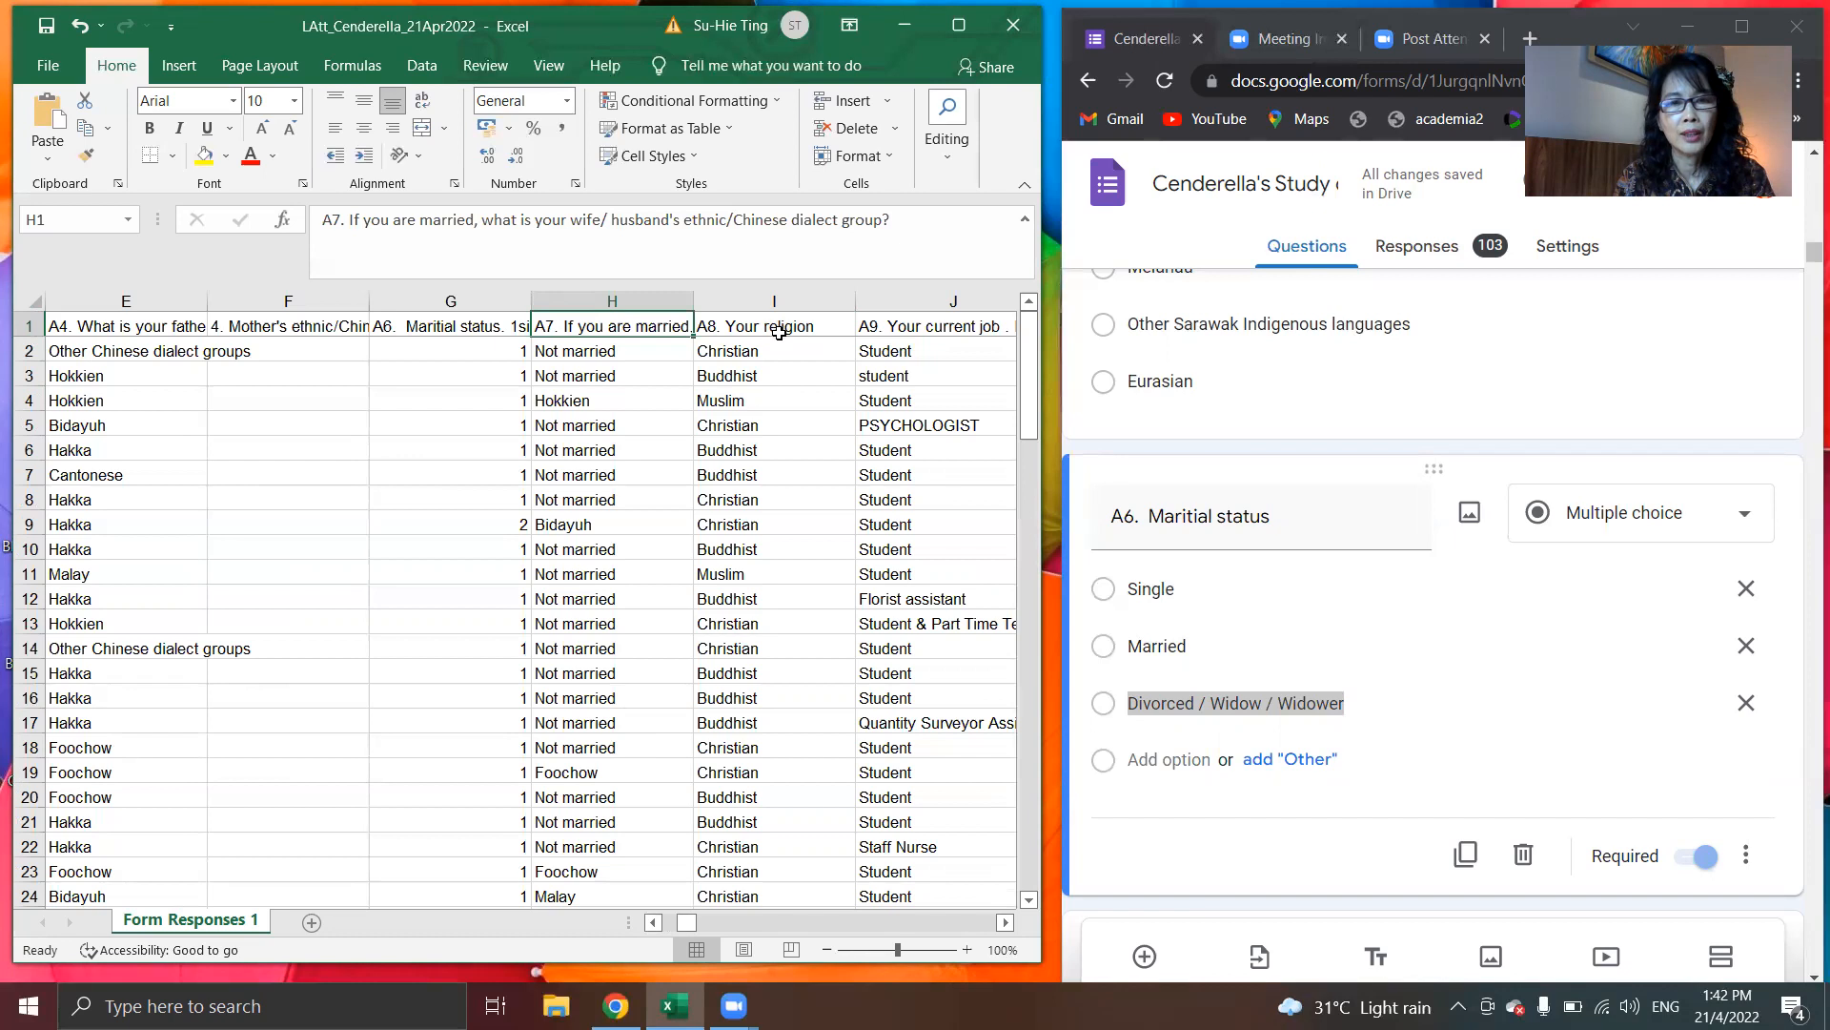
click(783, 352)
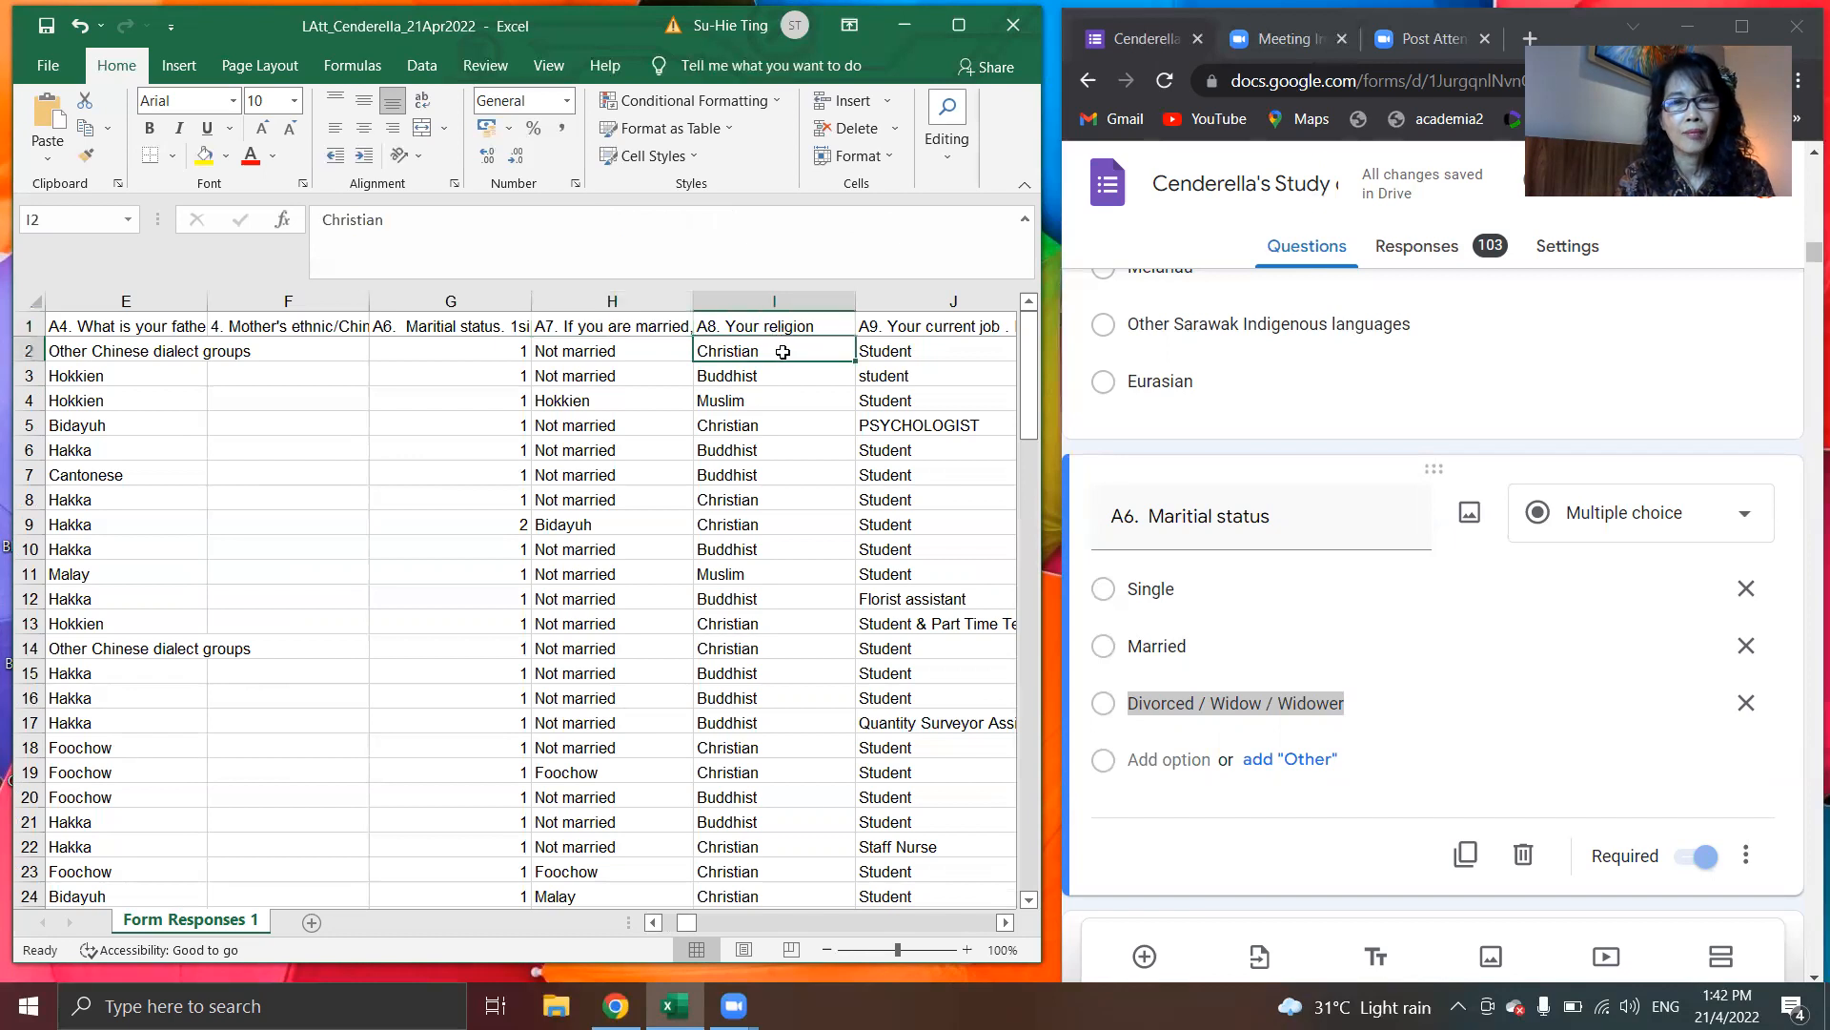
key(Right)
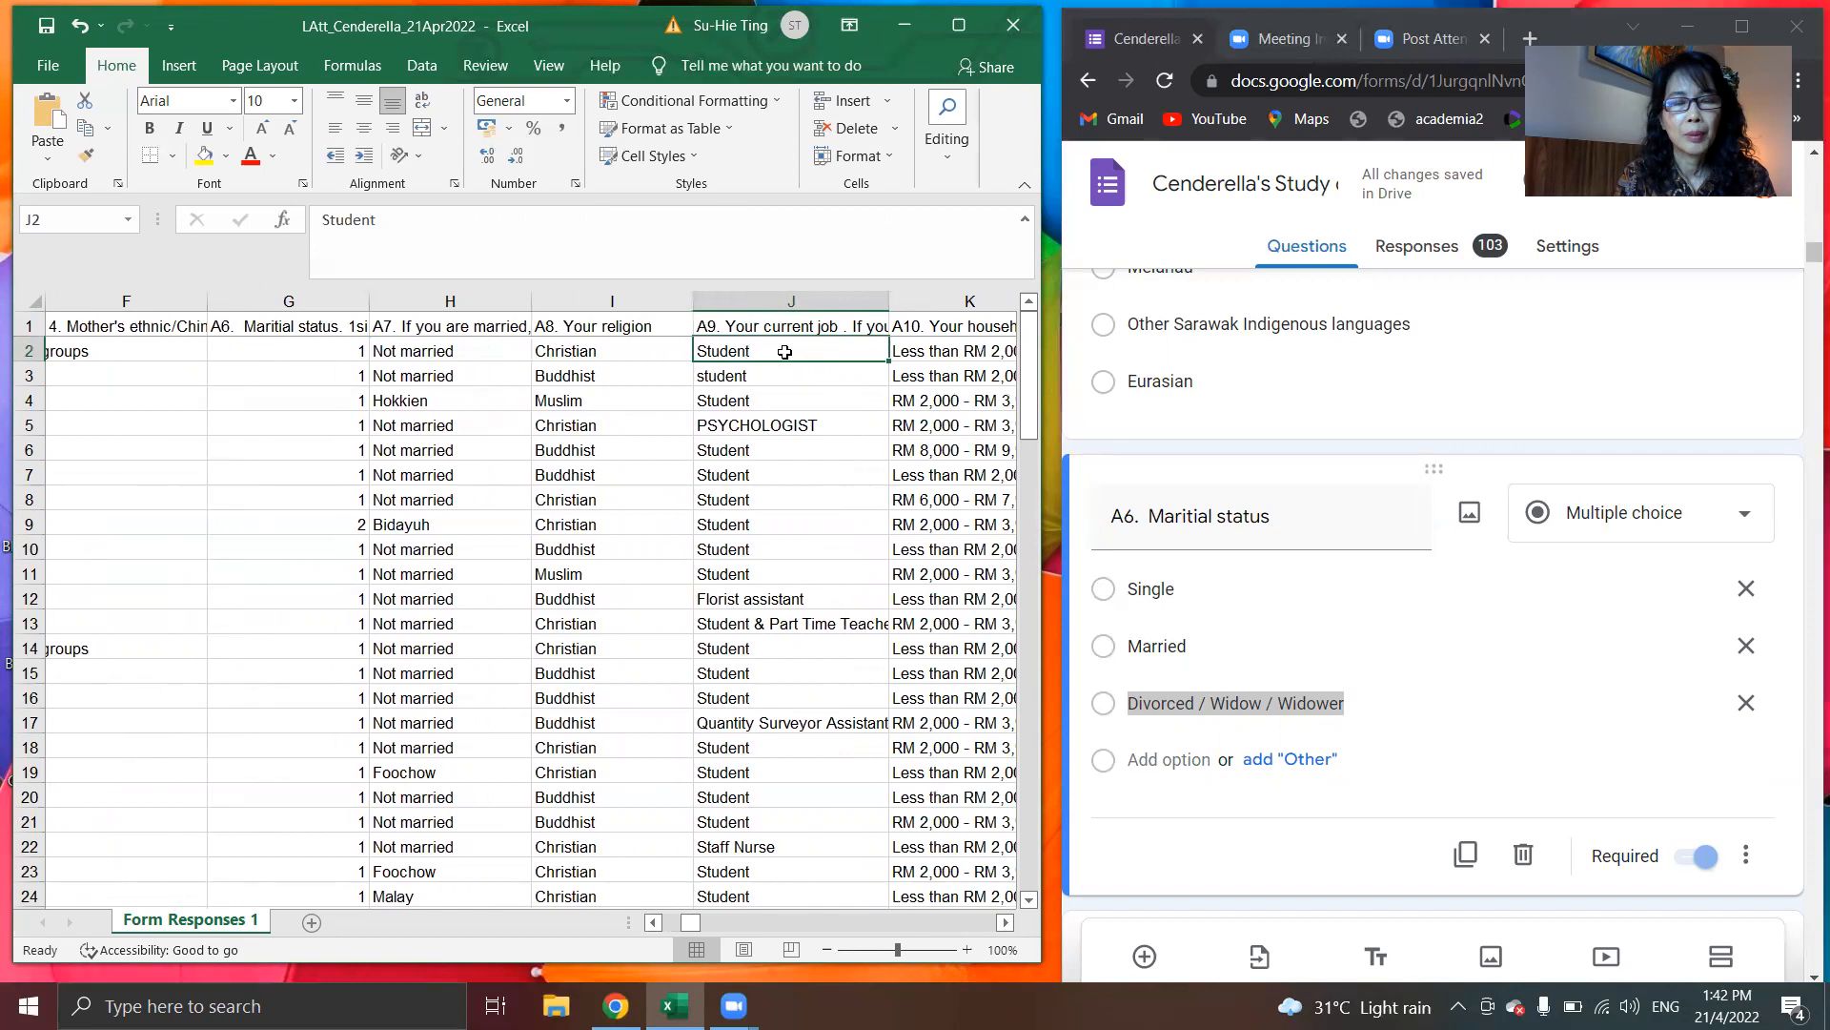
key(Right)
key(Right)
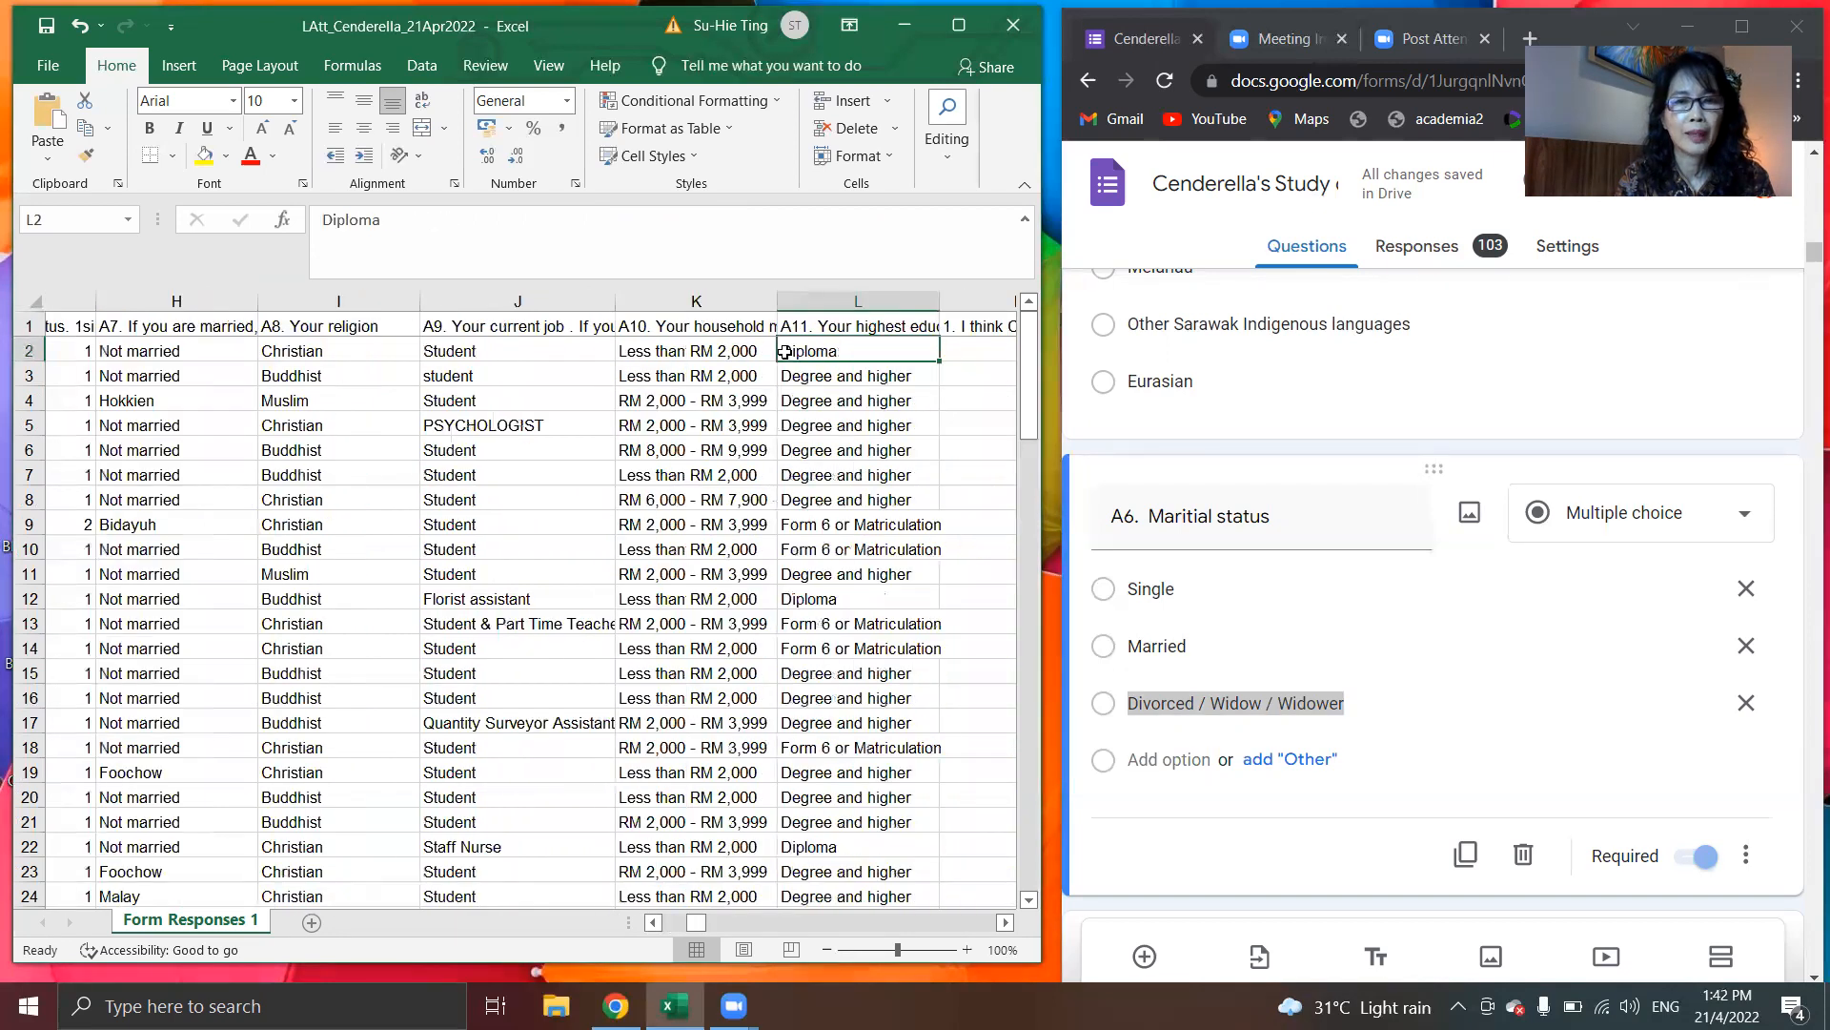
click(1769, 750)
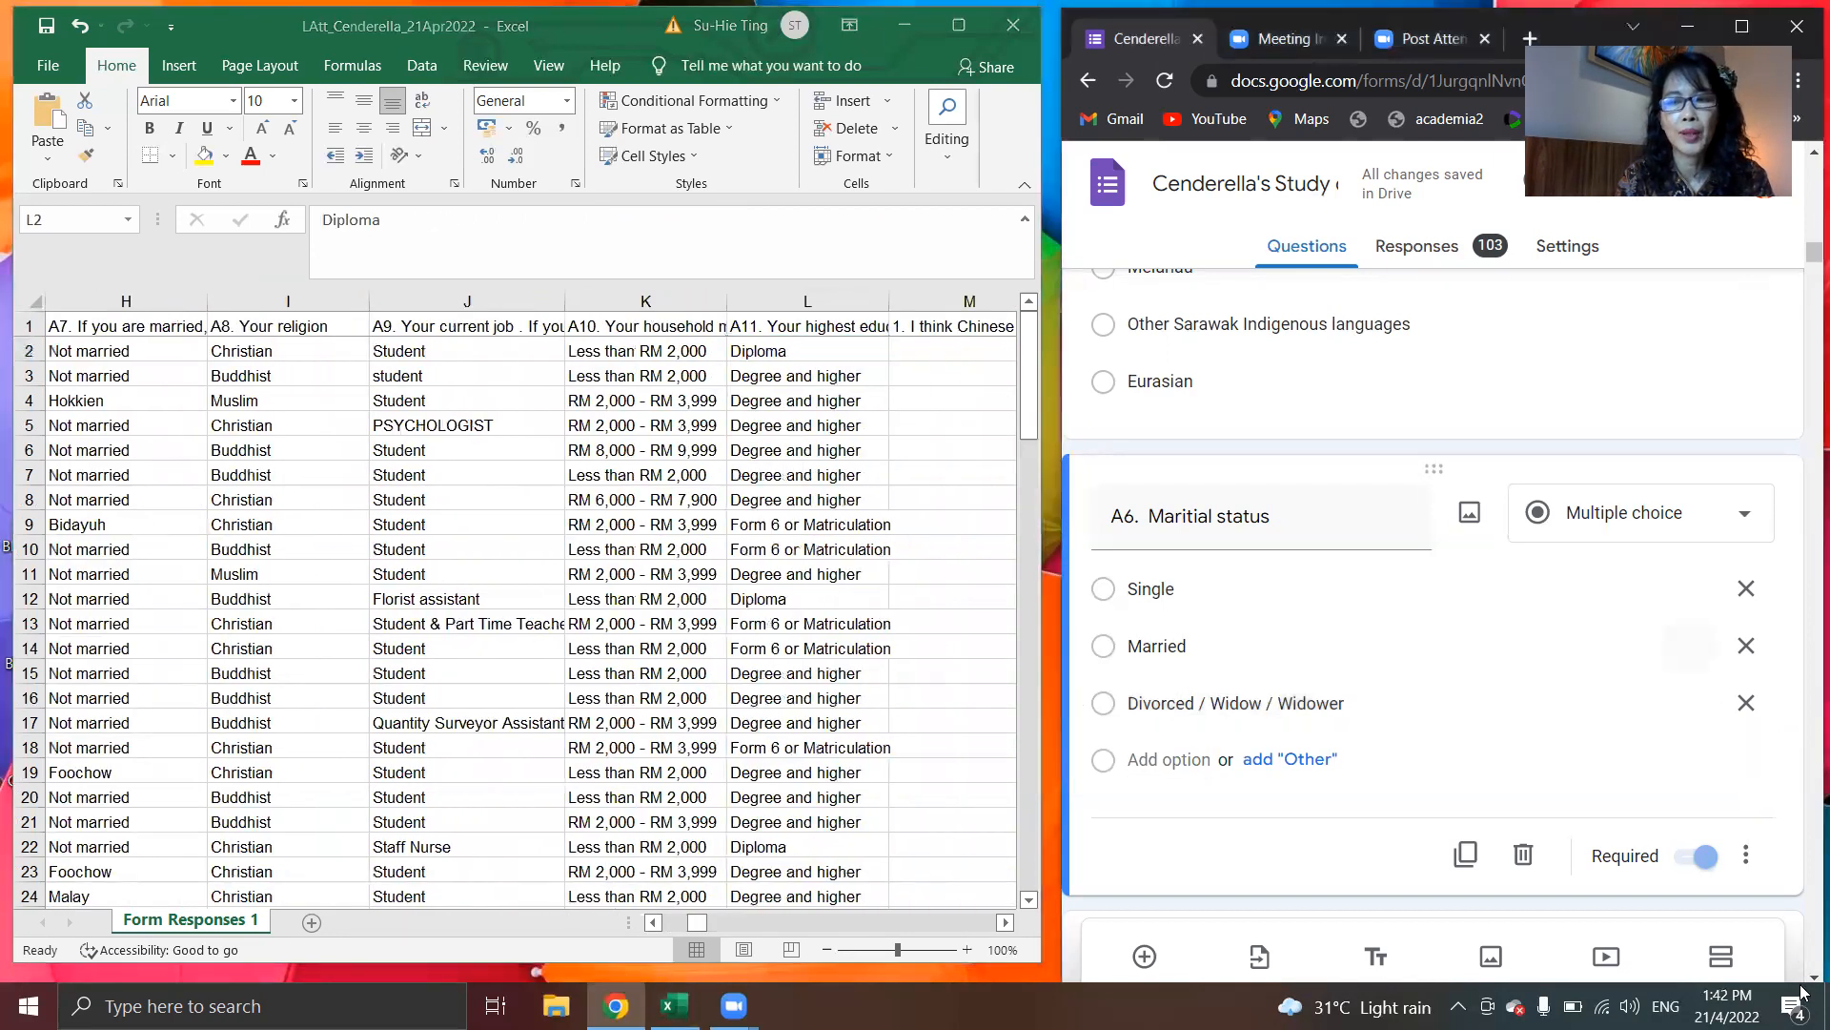
scroll(1803, 977, down, 4)
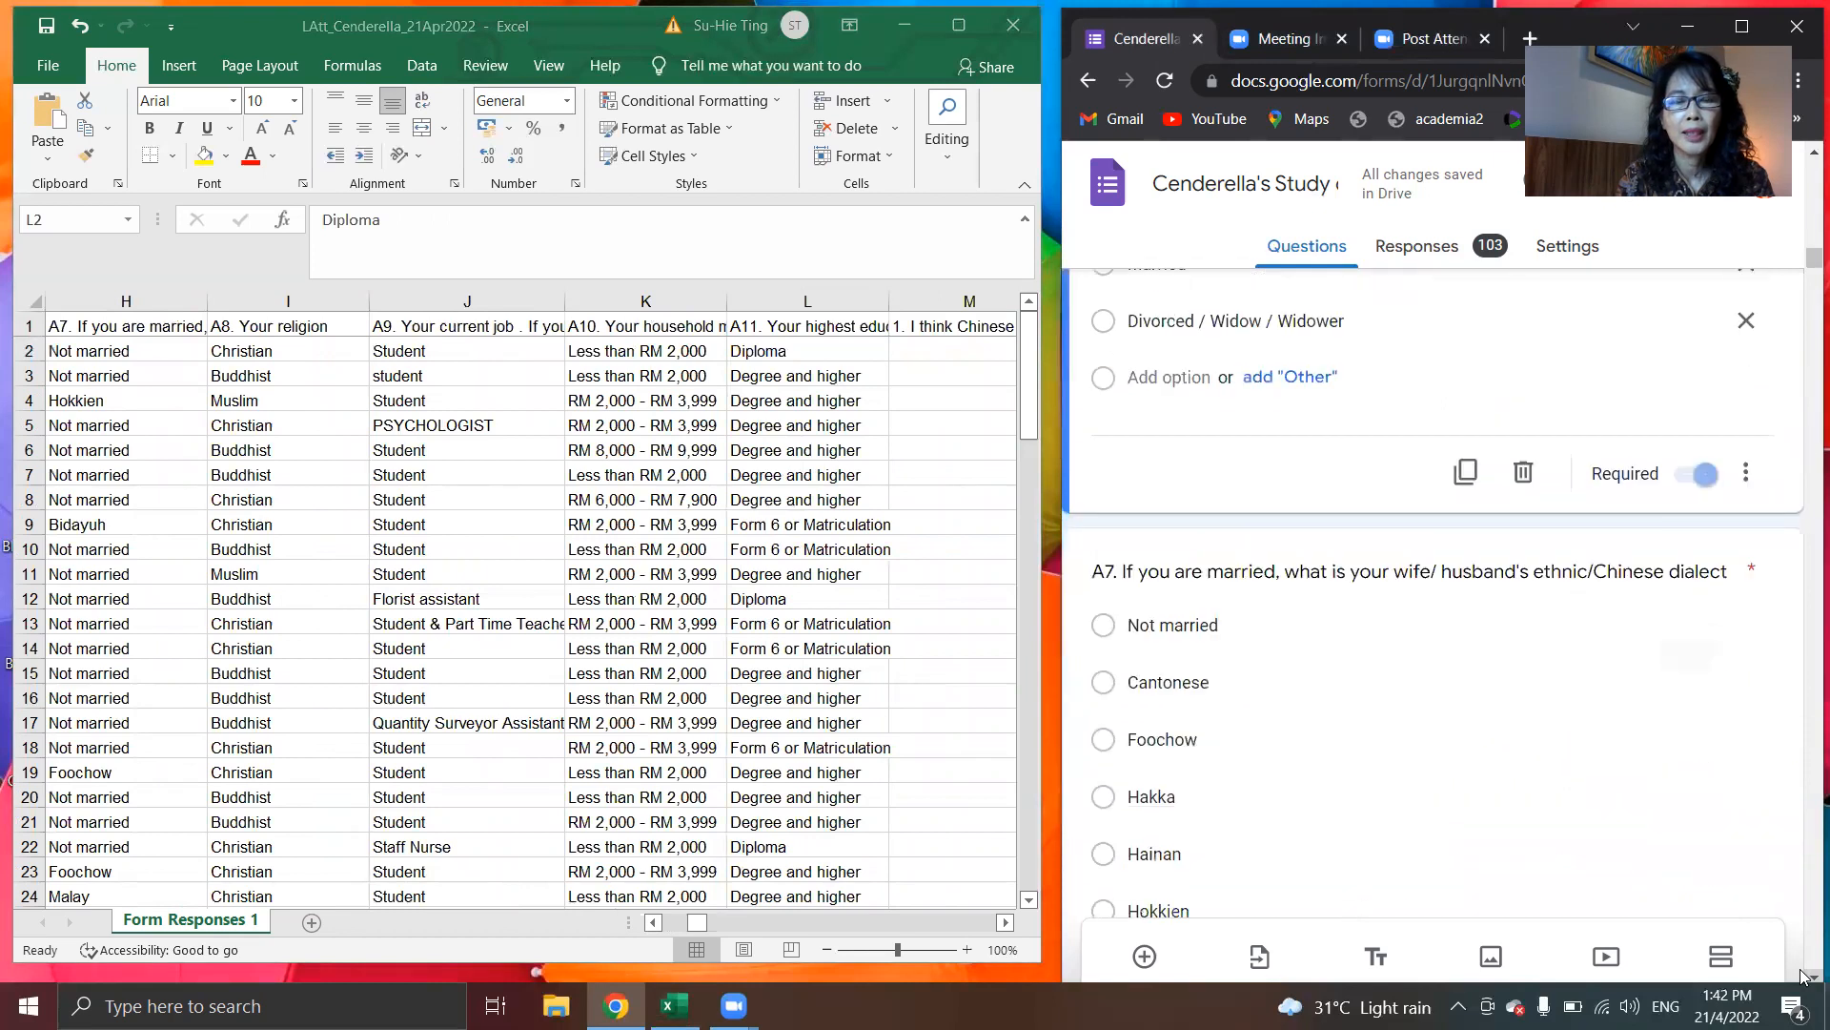
scroll(1802, 977, down, 3)
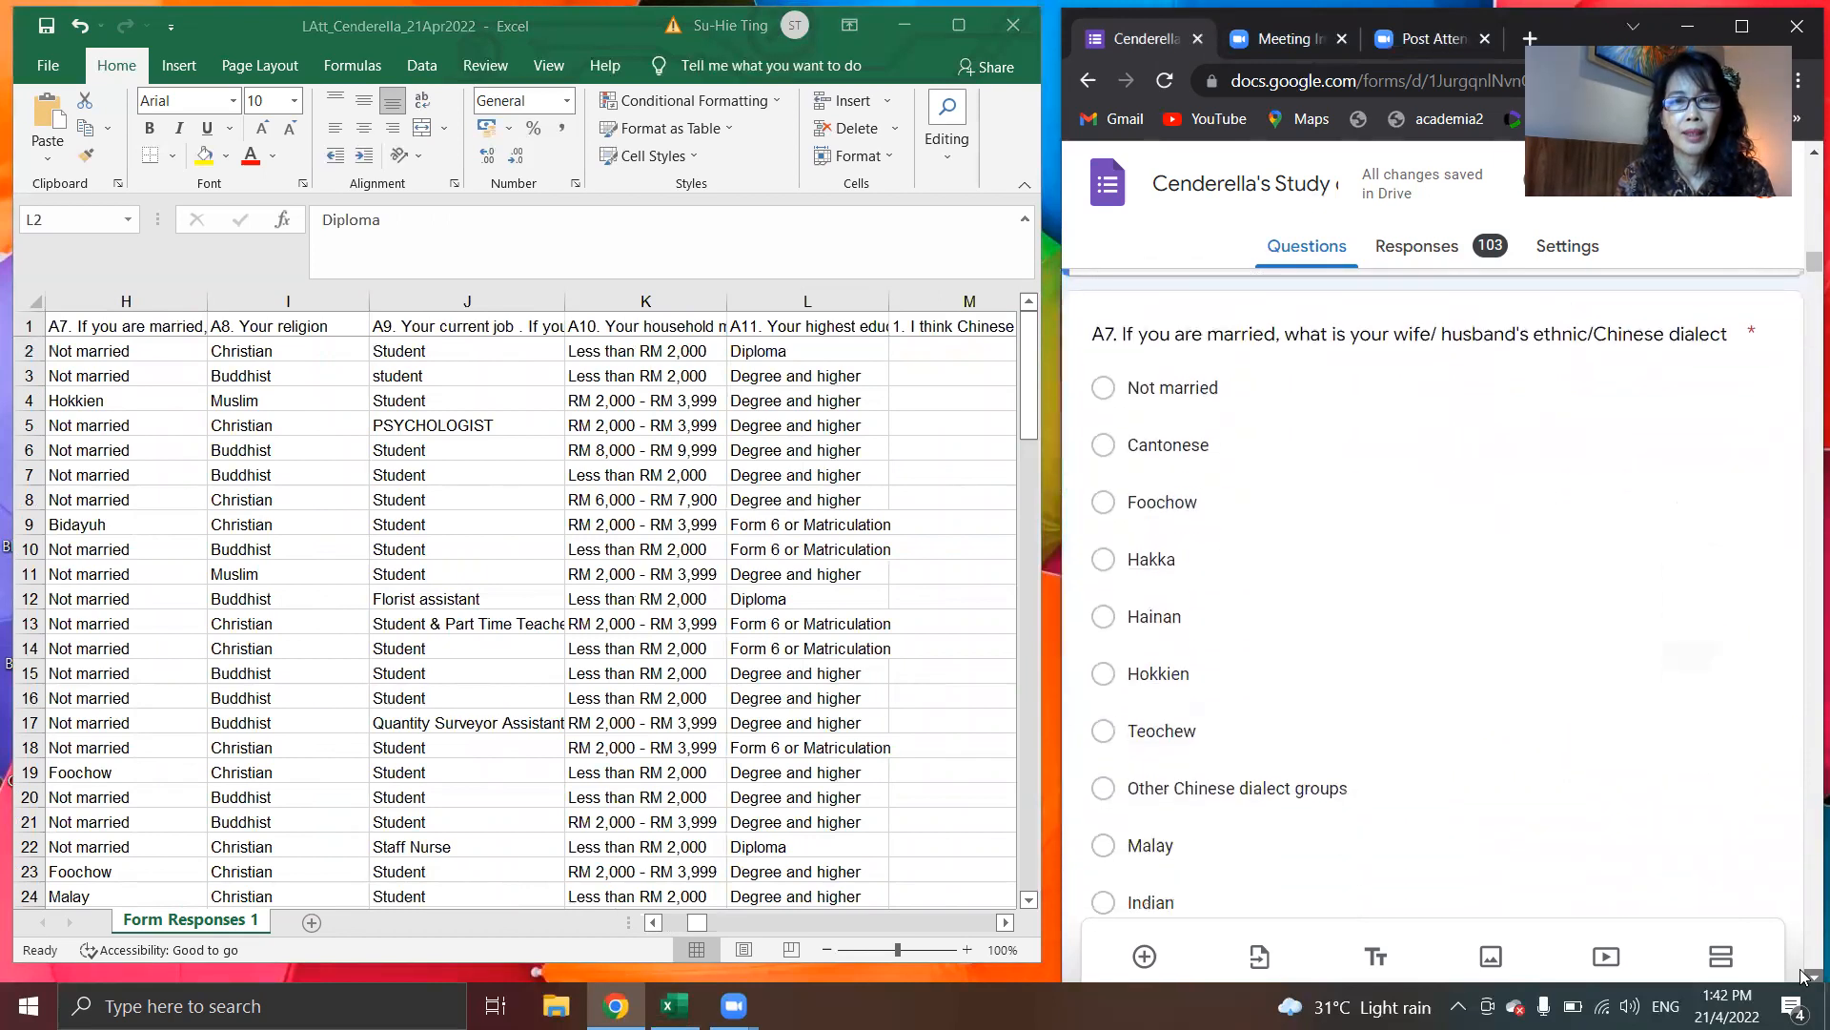
scroll(1803, 976, down, 5)
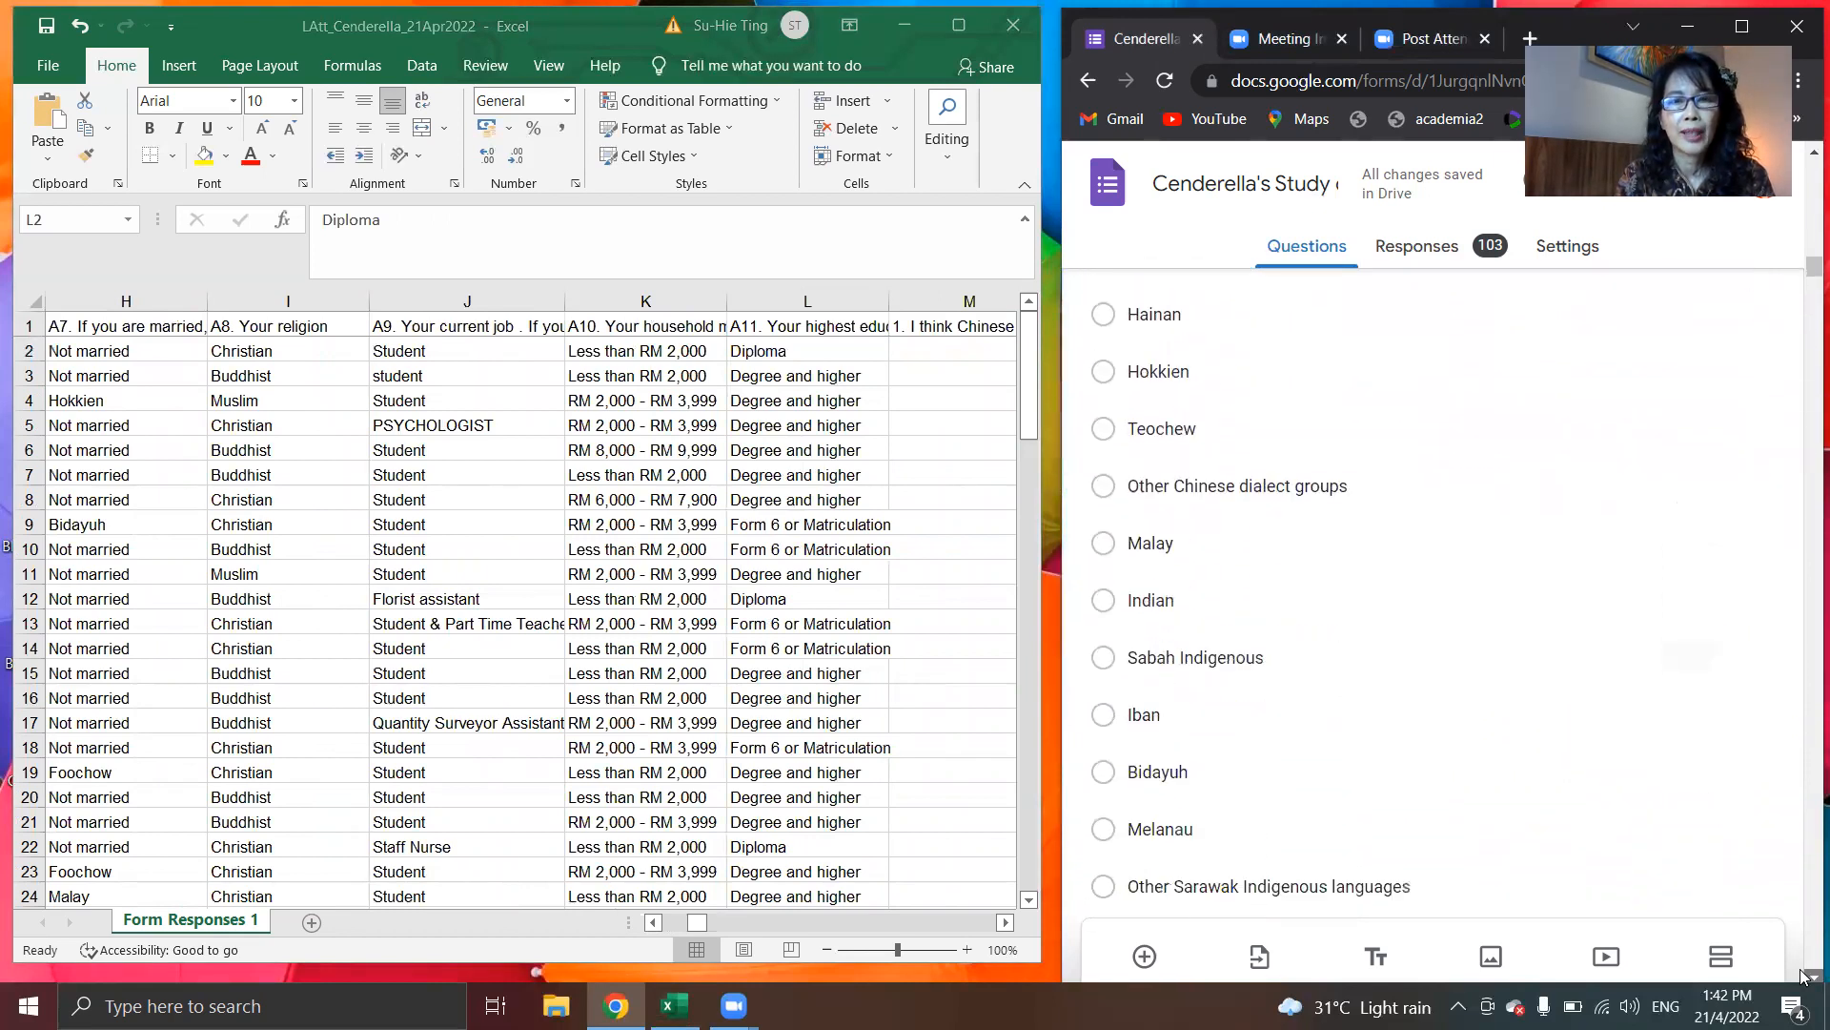
scroll(1803, 977, down, 3)
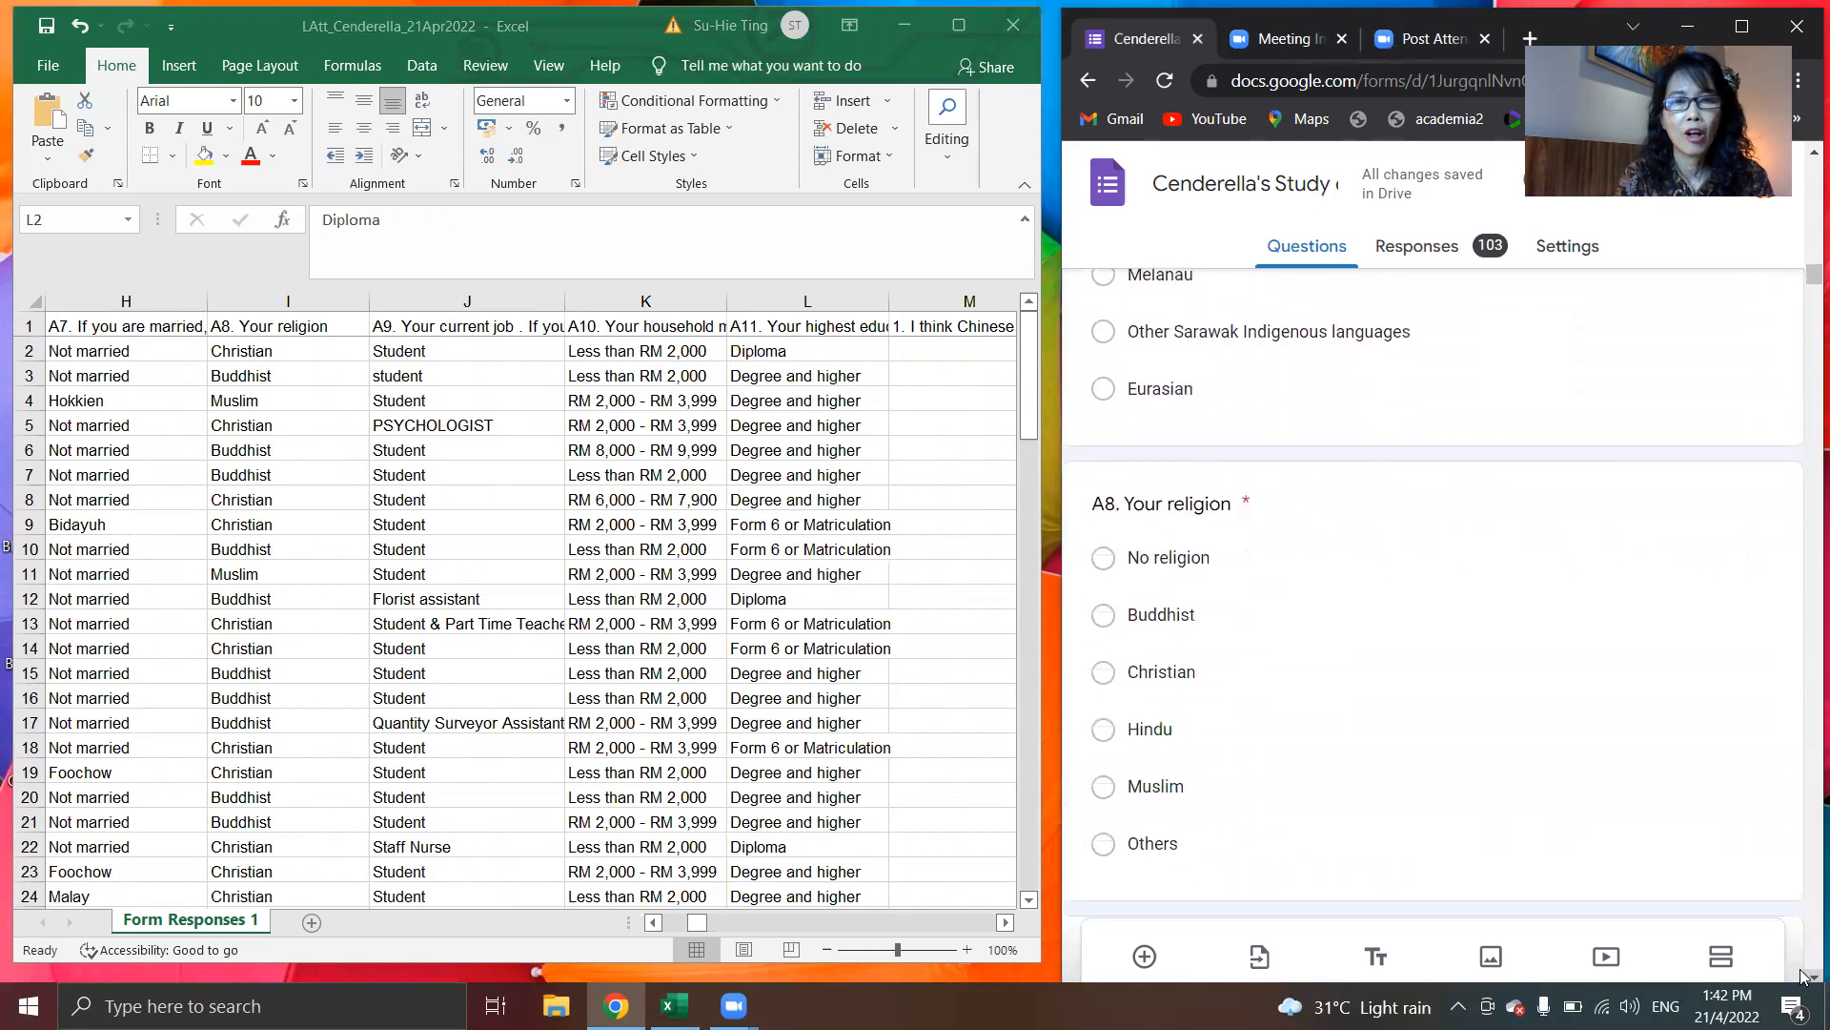
scroll(1803, 975, down, 5)
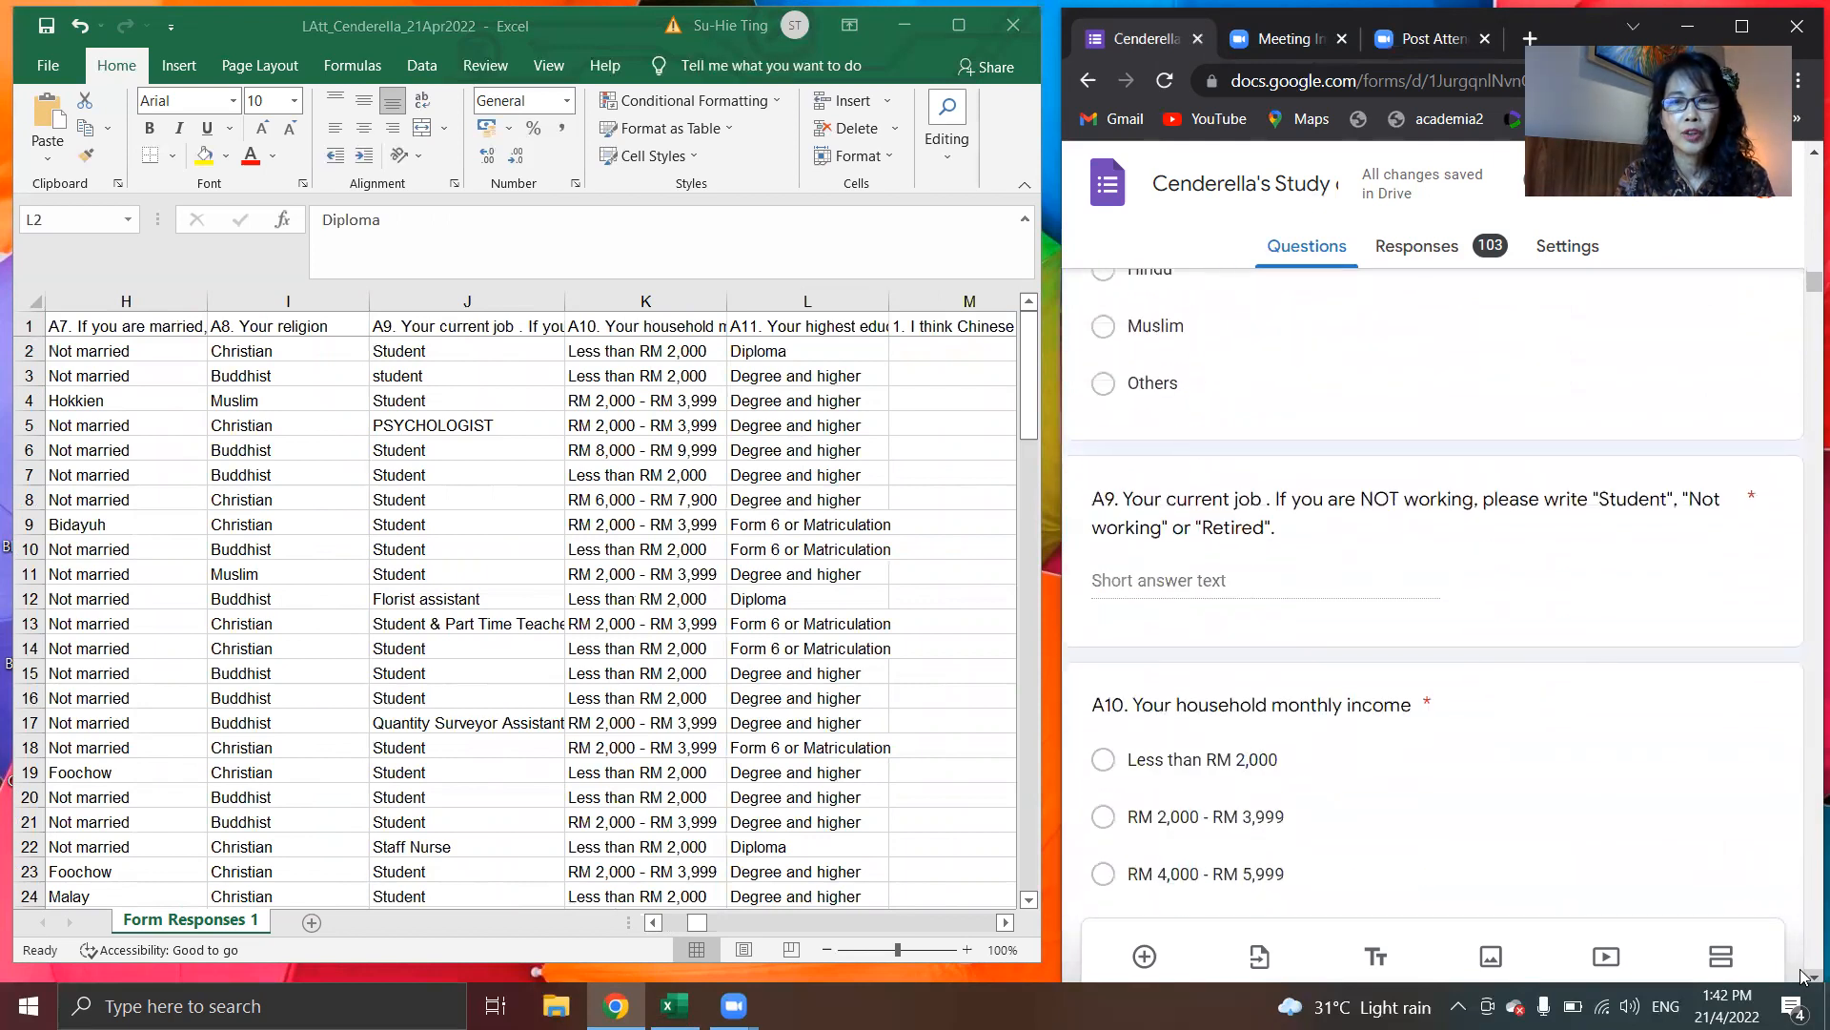
scroll(1803, 975, down, 4)
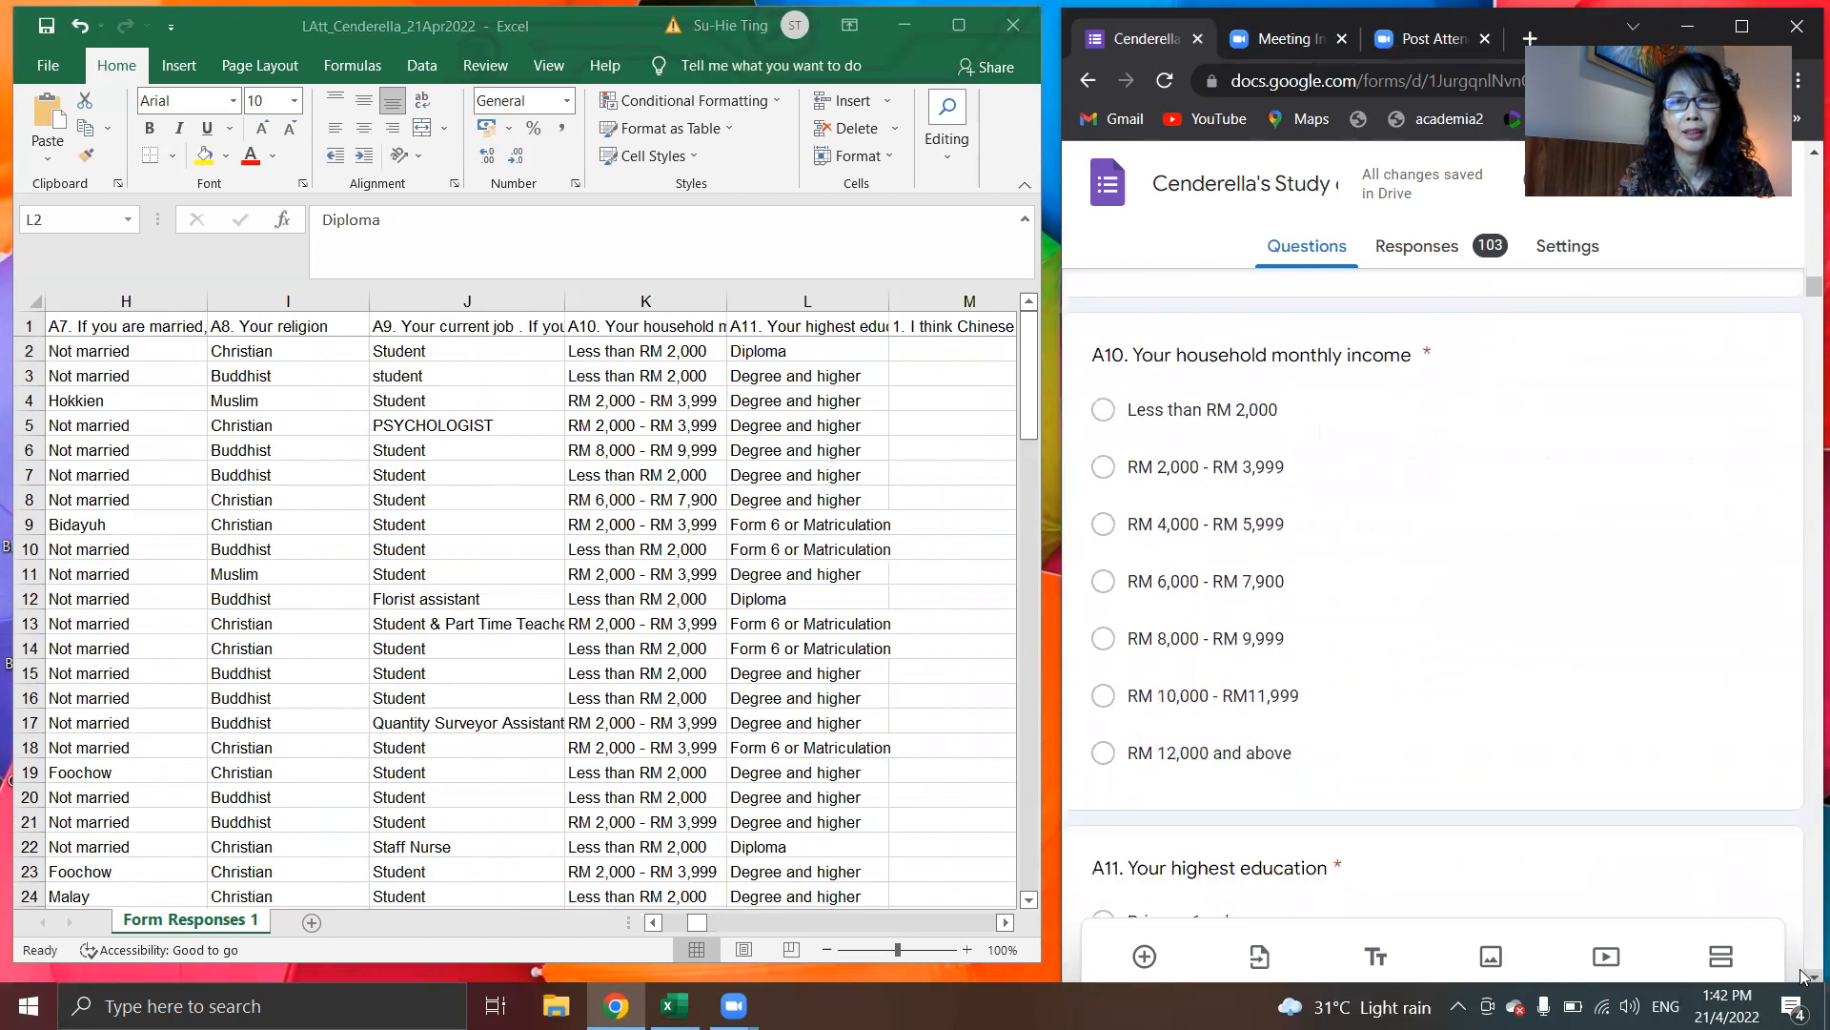
Step: Append the coding key ". 1lessthan2k, 2for2-4k, 3for4-6k, 4for6-8k, 5for8-10k, 6for10-12k, 7forabove12k" to the A10 household monthly income header in K1
click(614, 323)
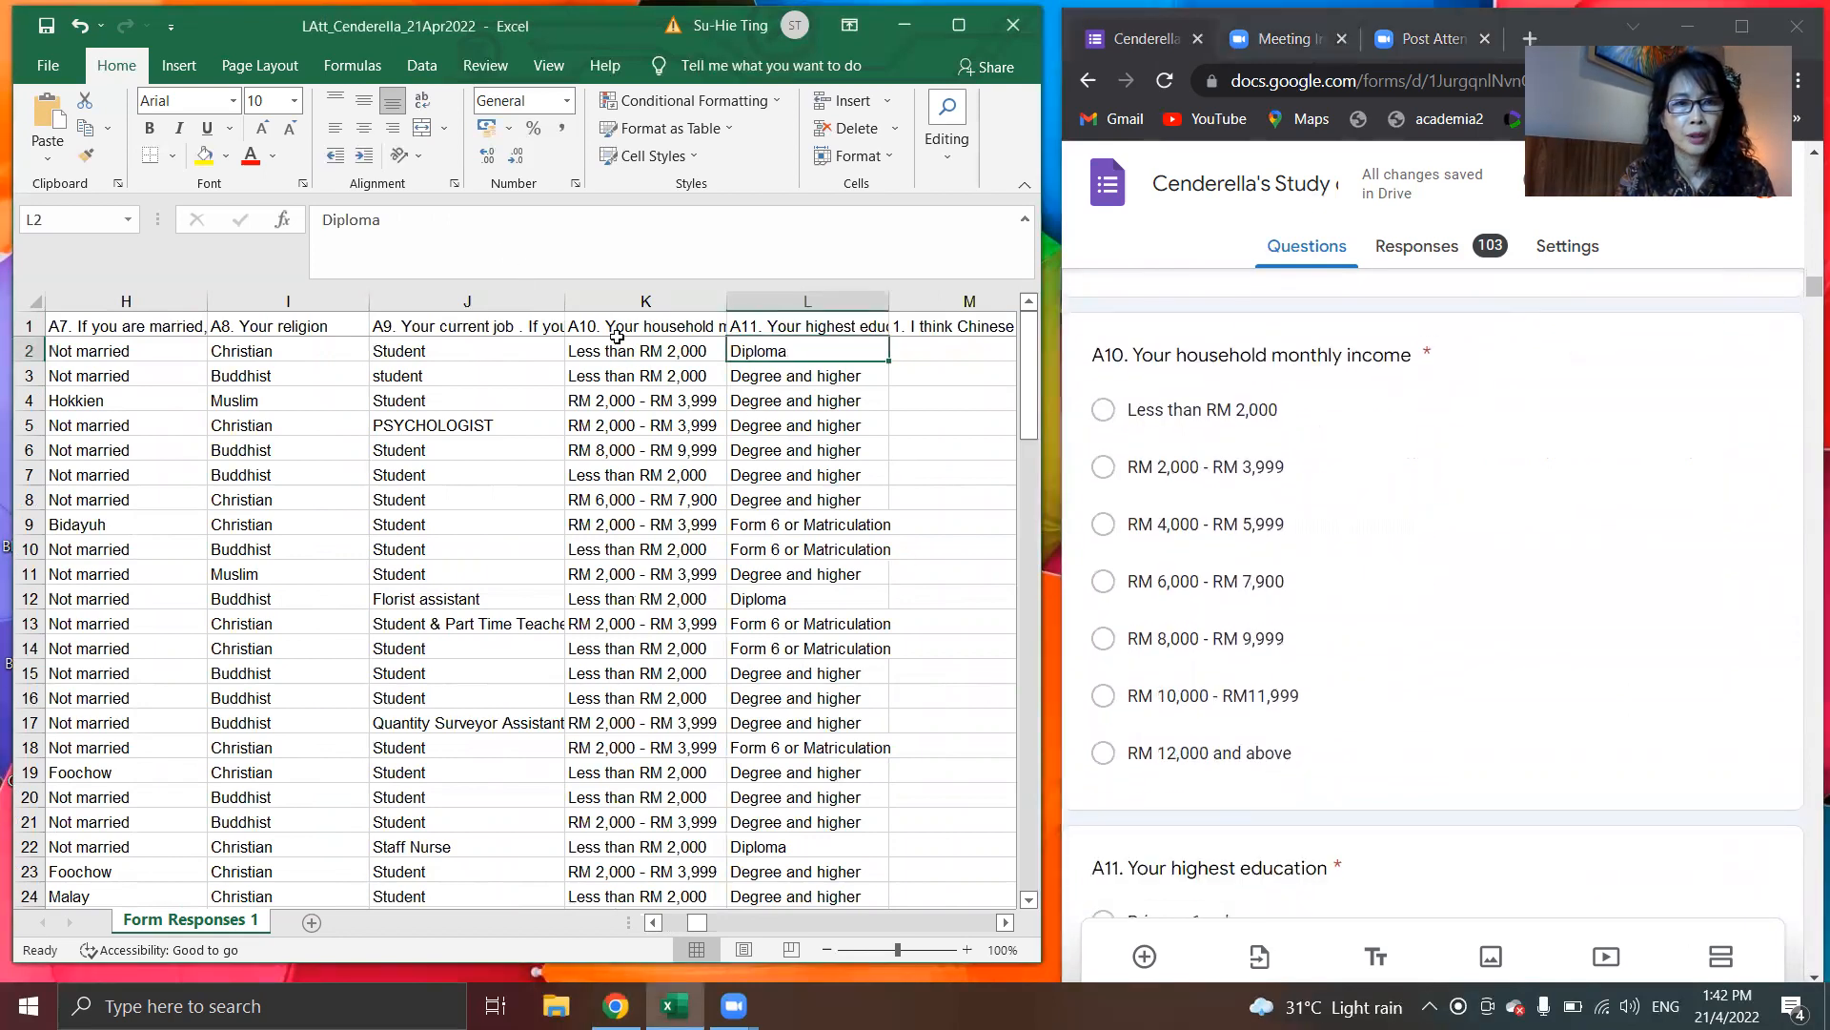
click(616, 332)
click(593, 217)
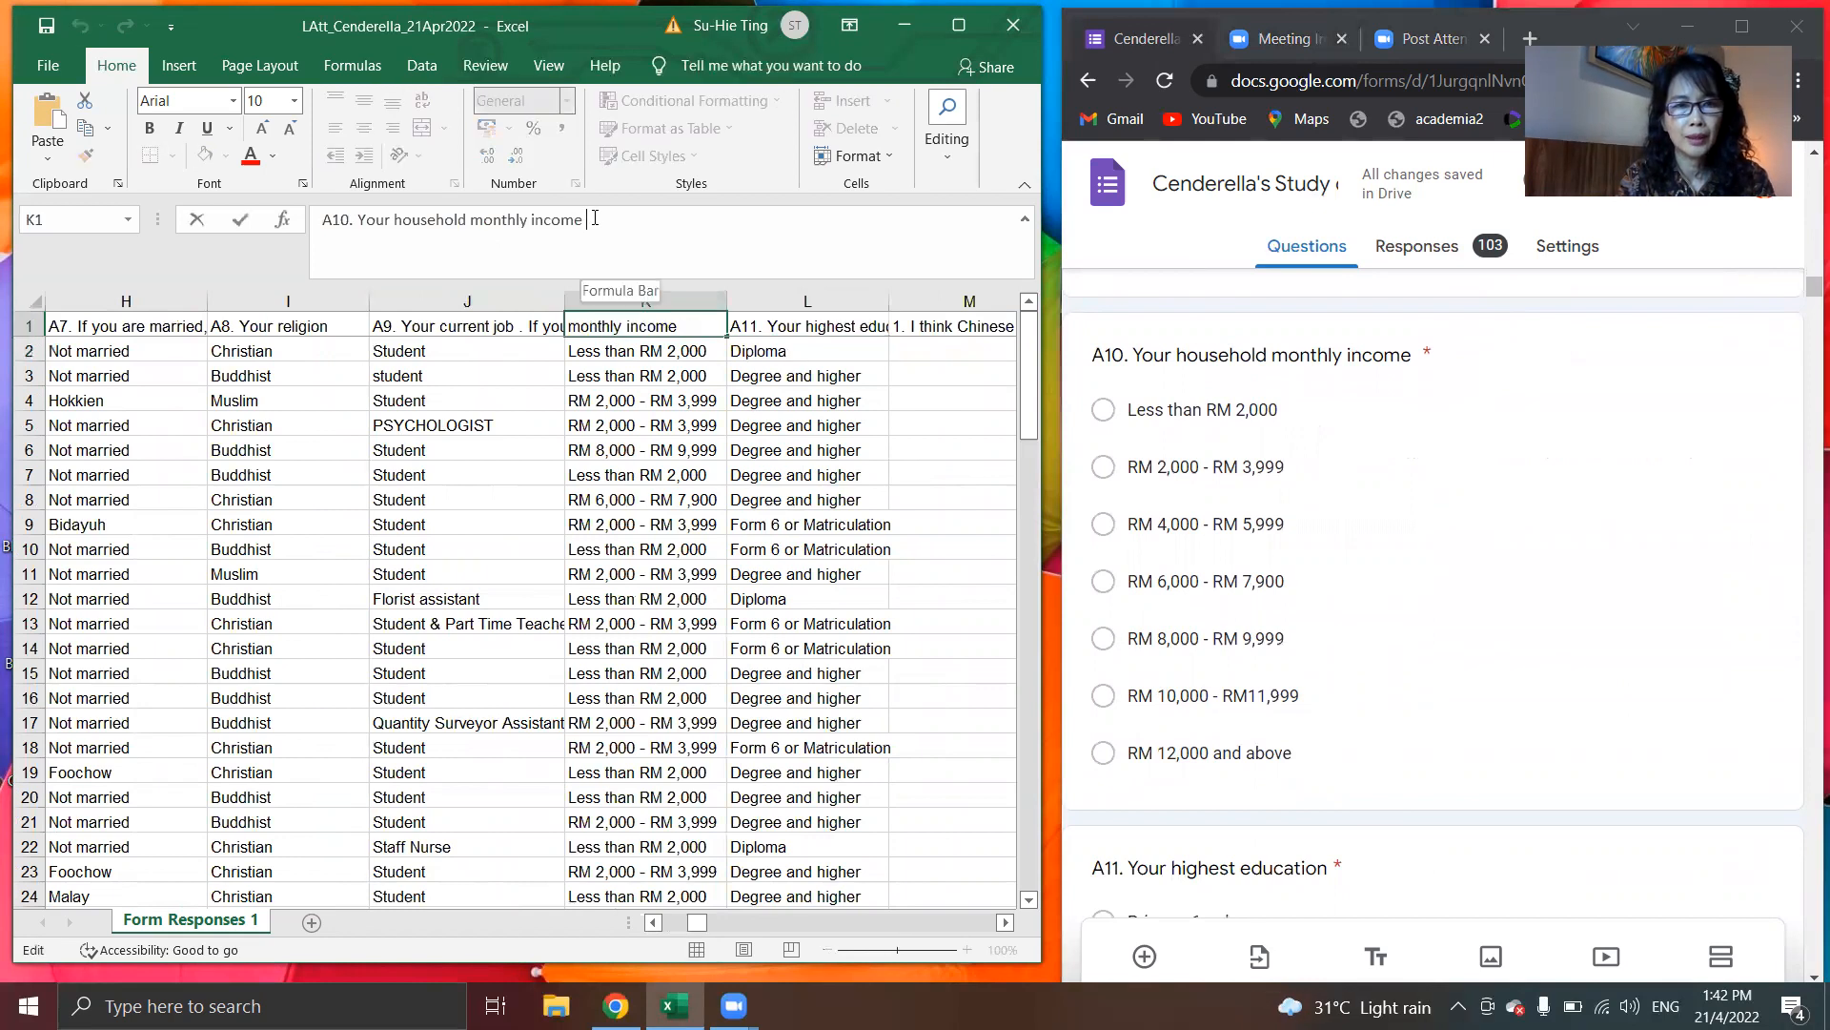
text(.)
text( 1lessthan2)
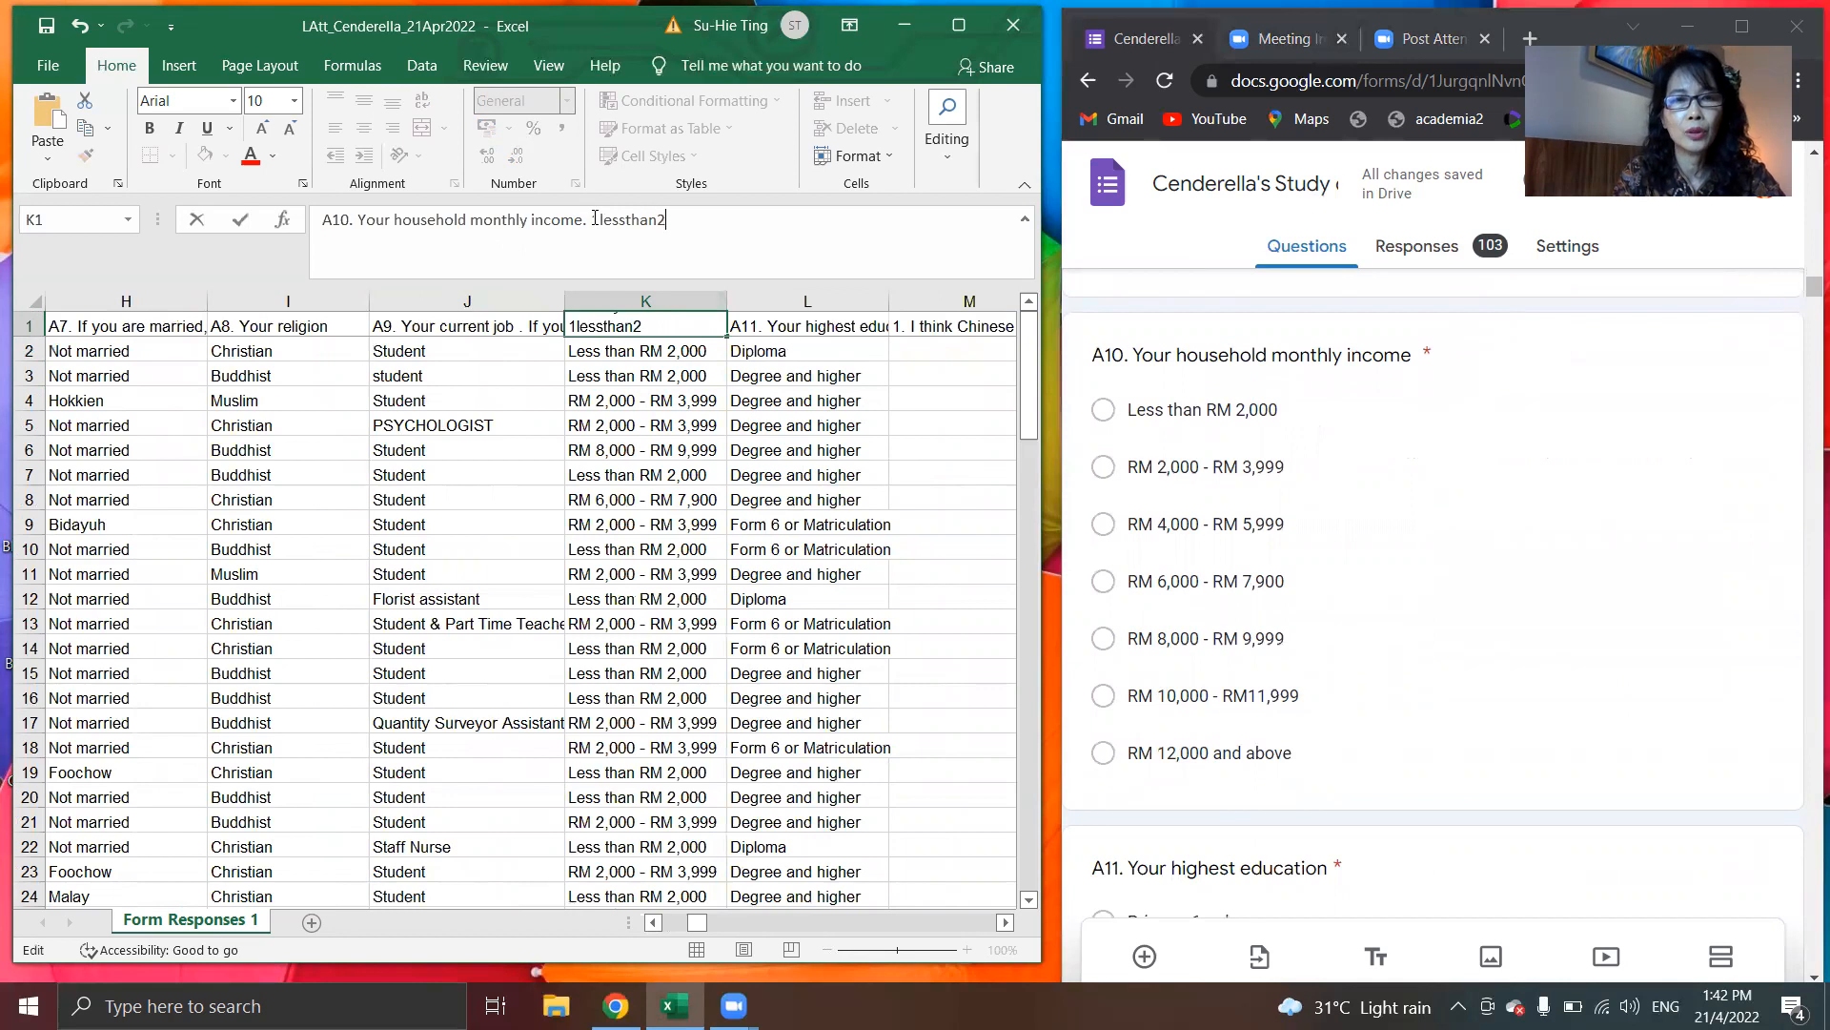
text(k, 2)
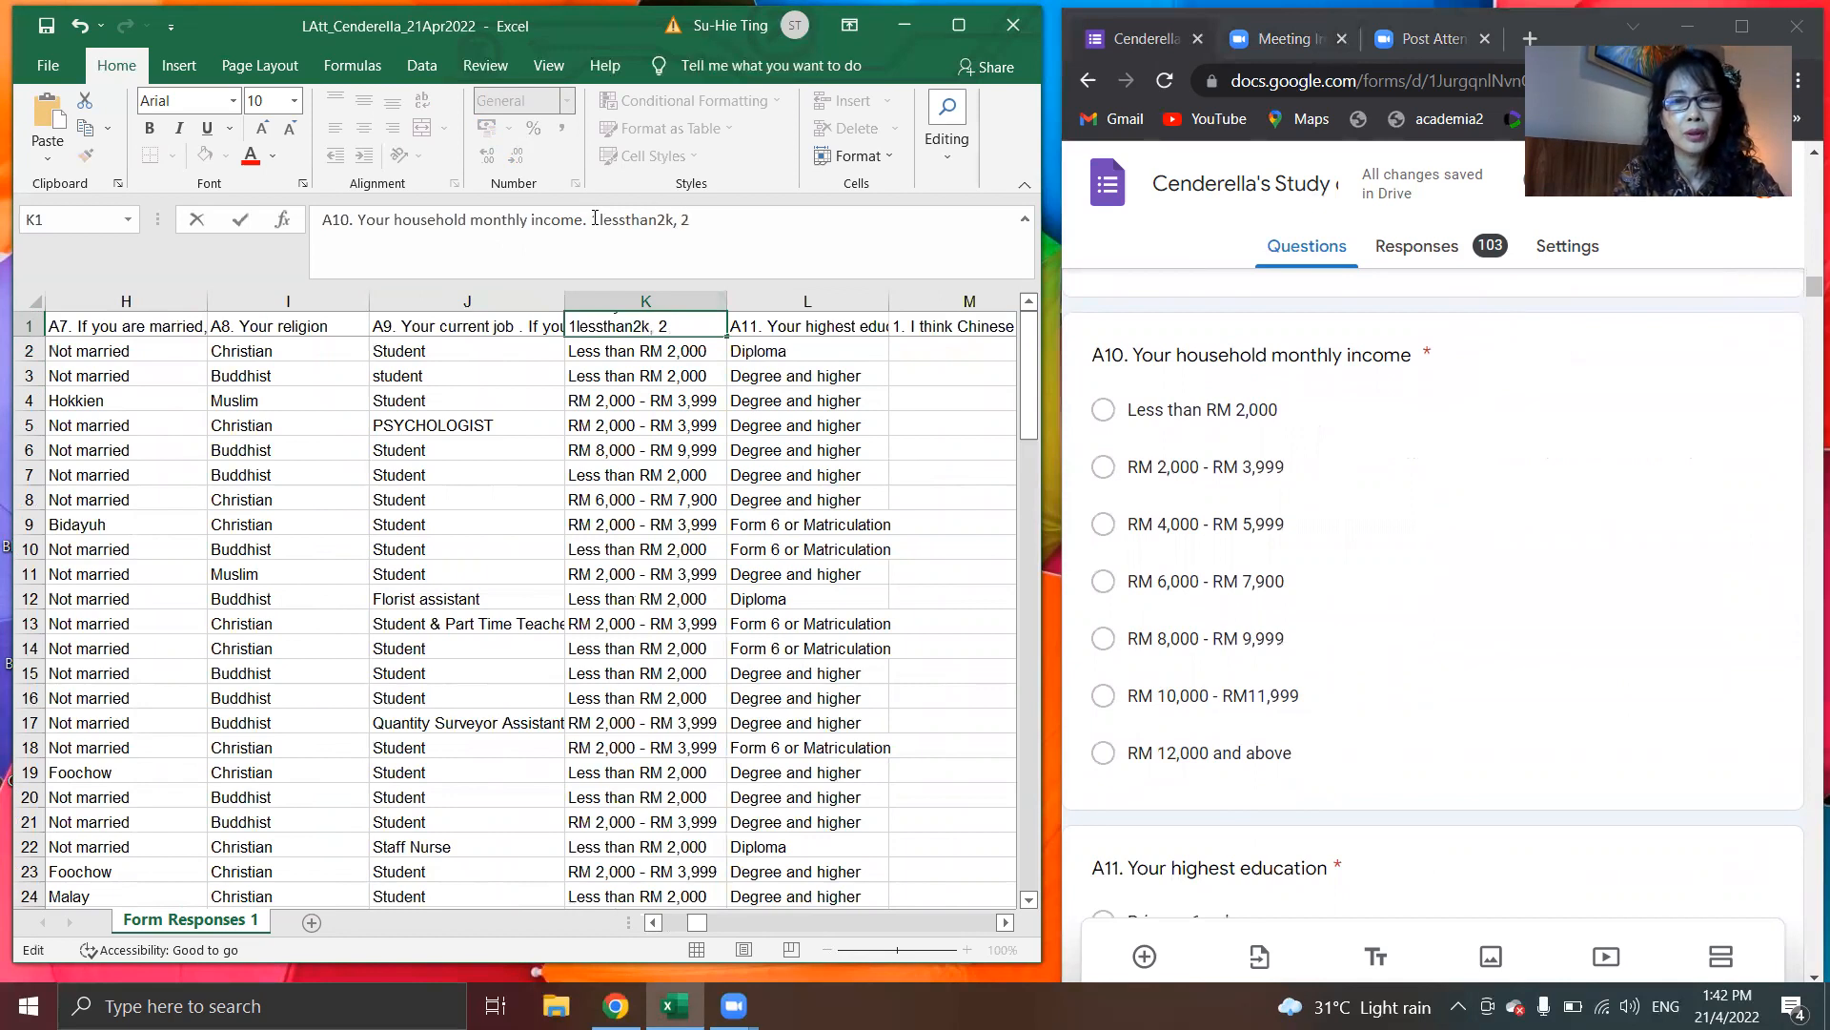
text(for2)
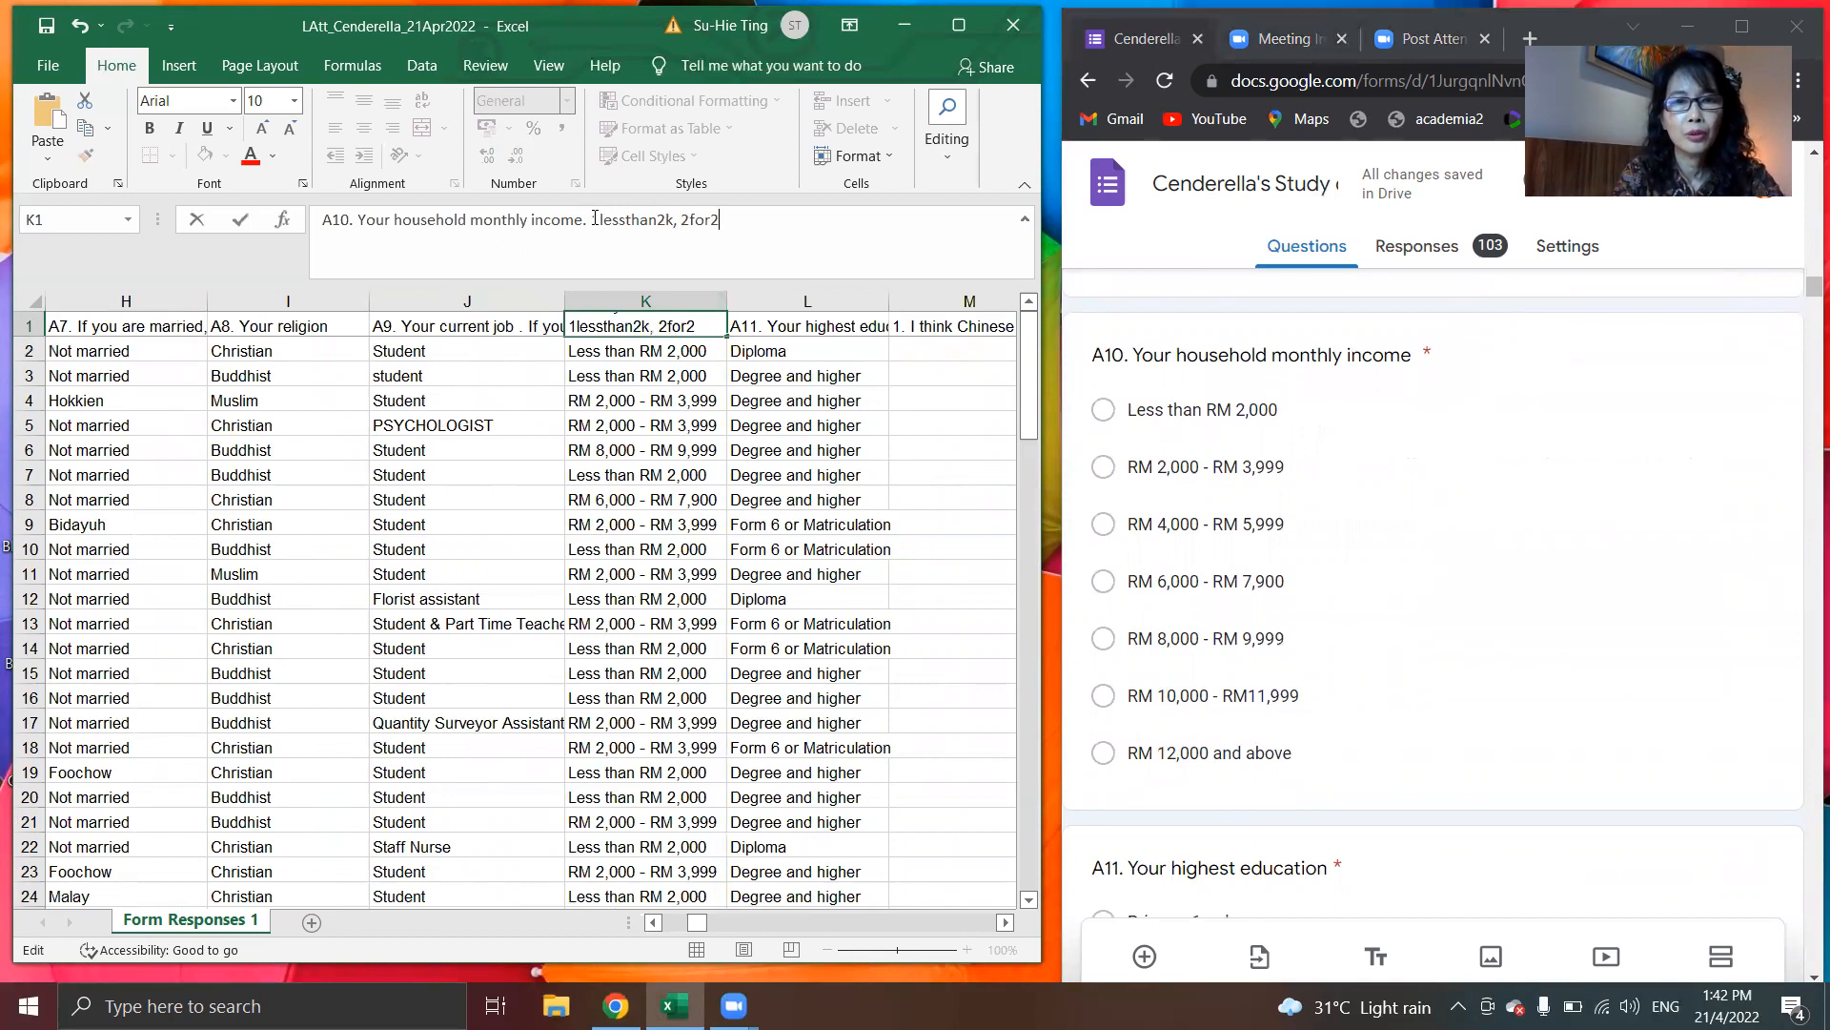
text(-4k, 3)
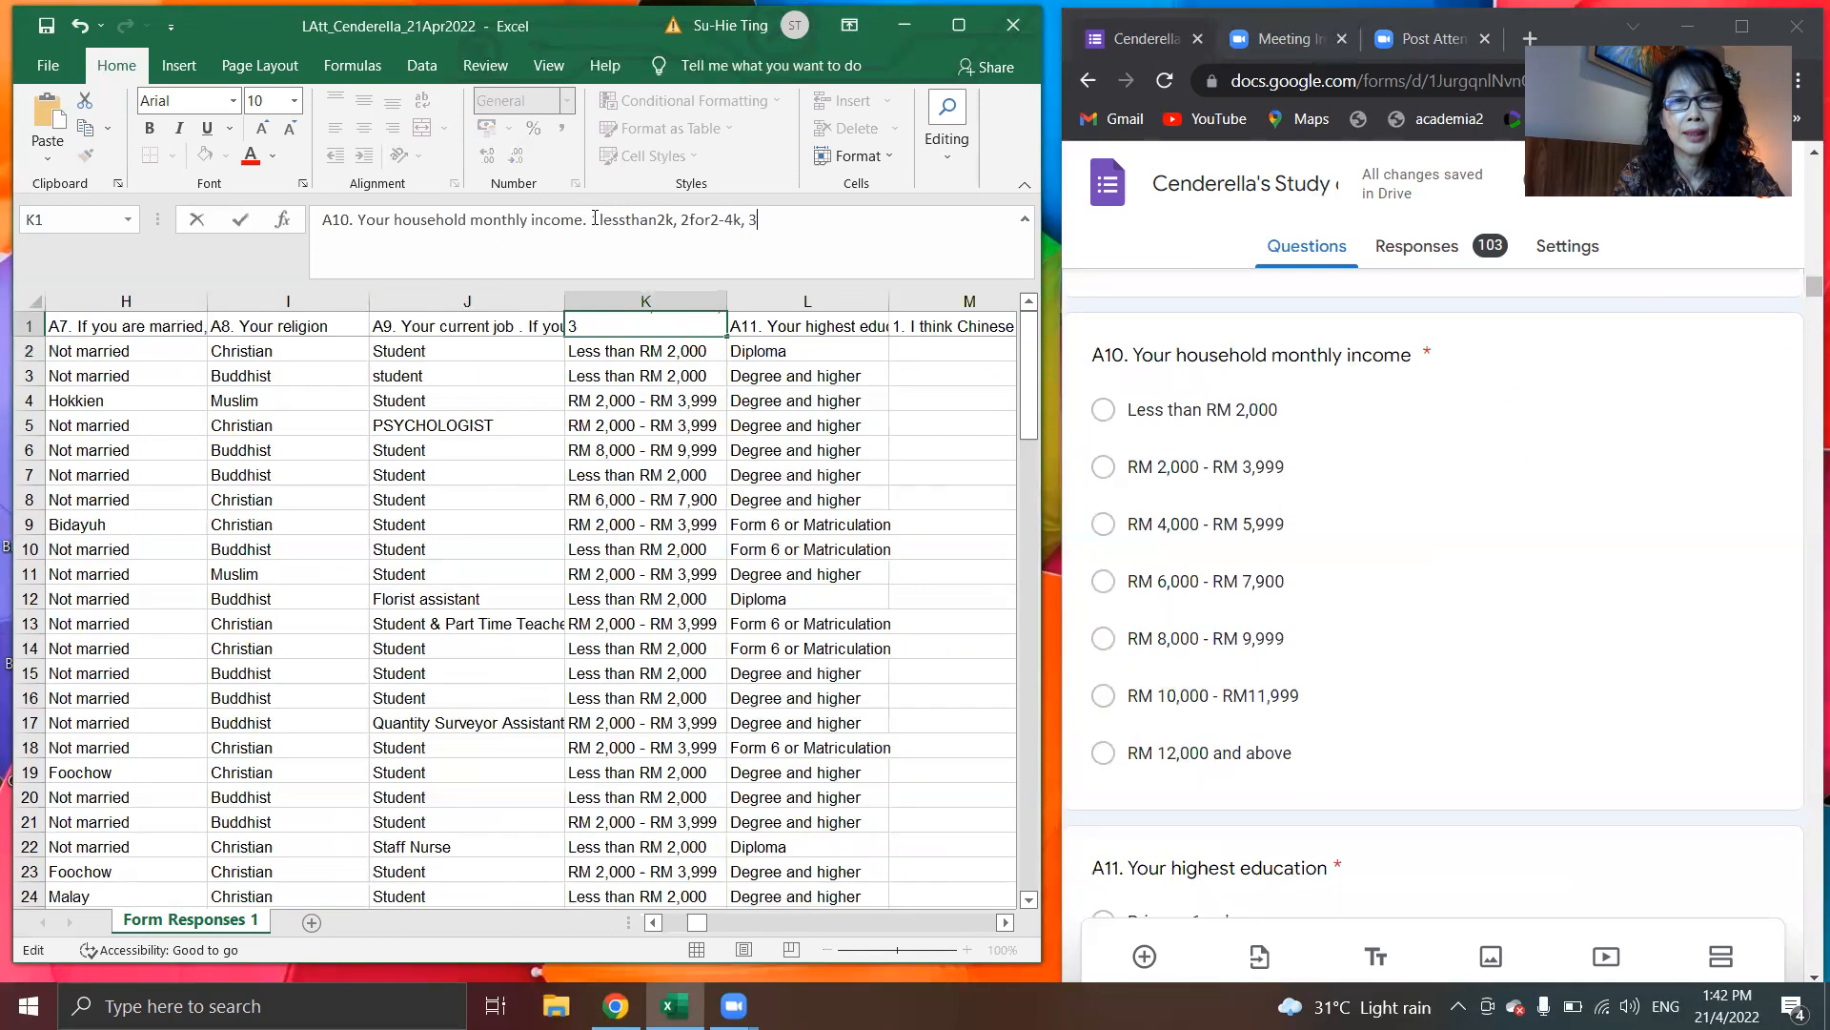
text(for4-6k)
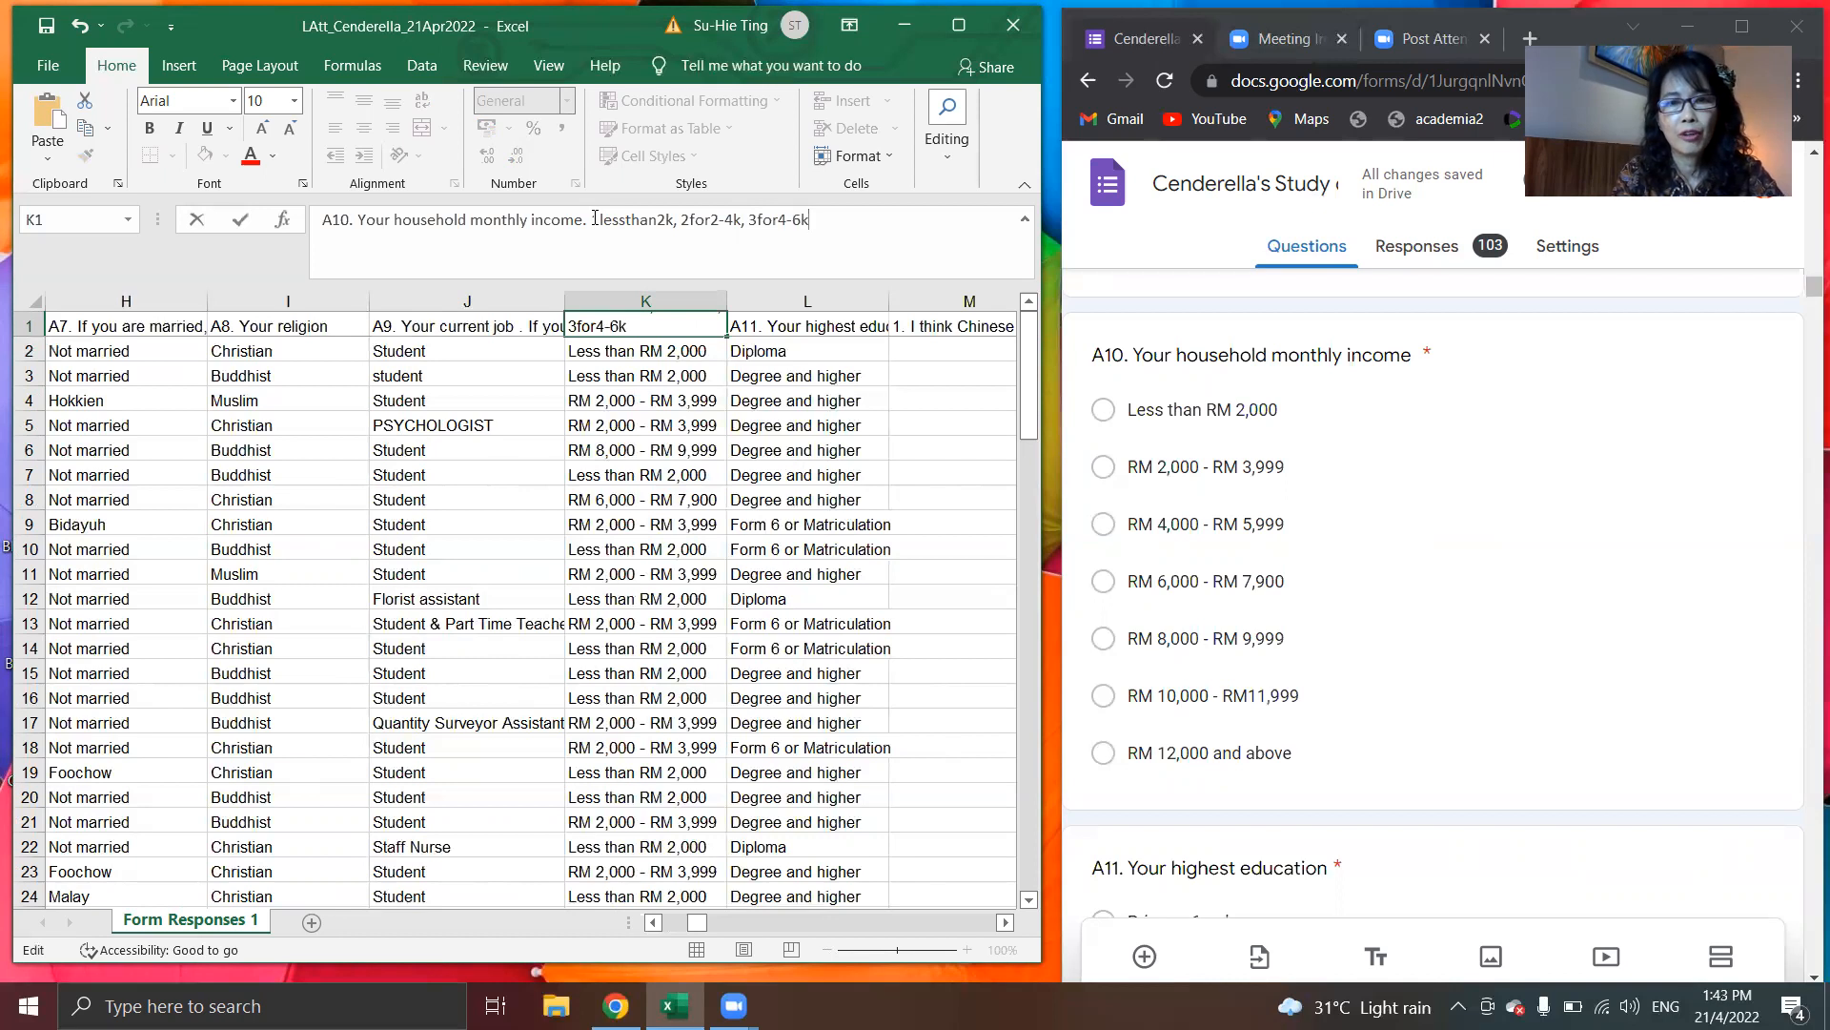
text(, )
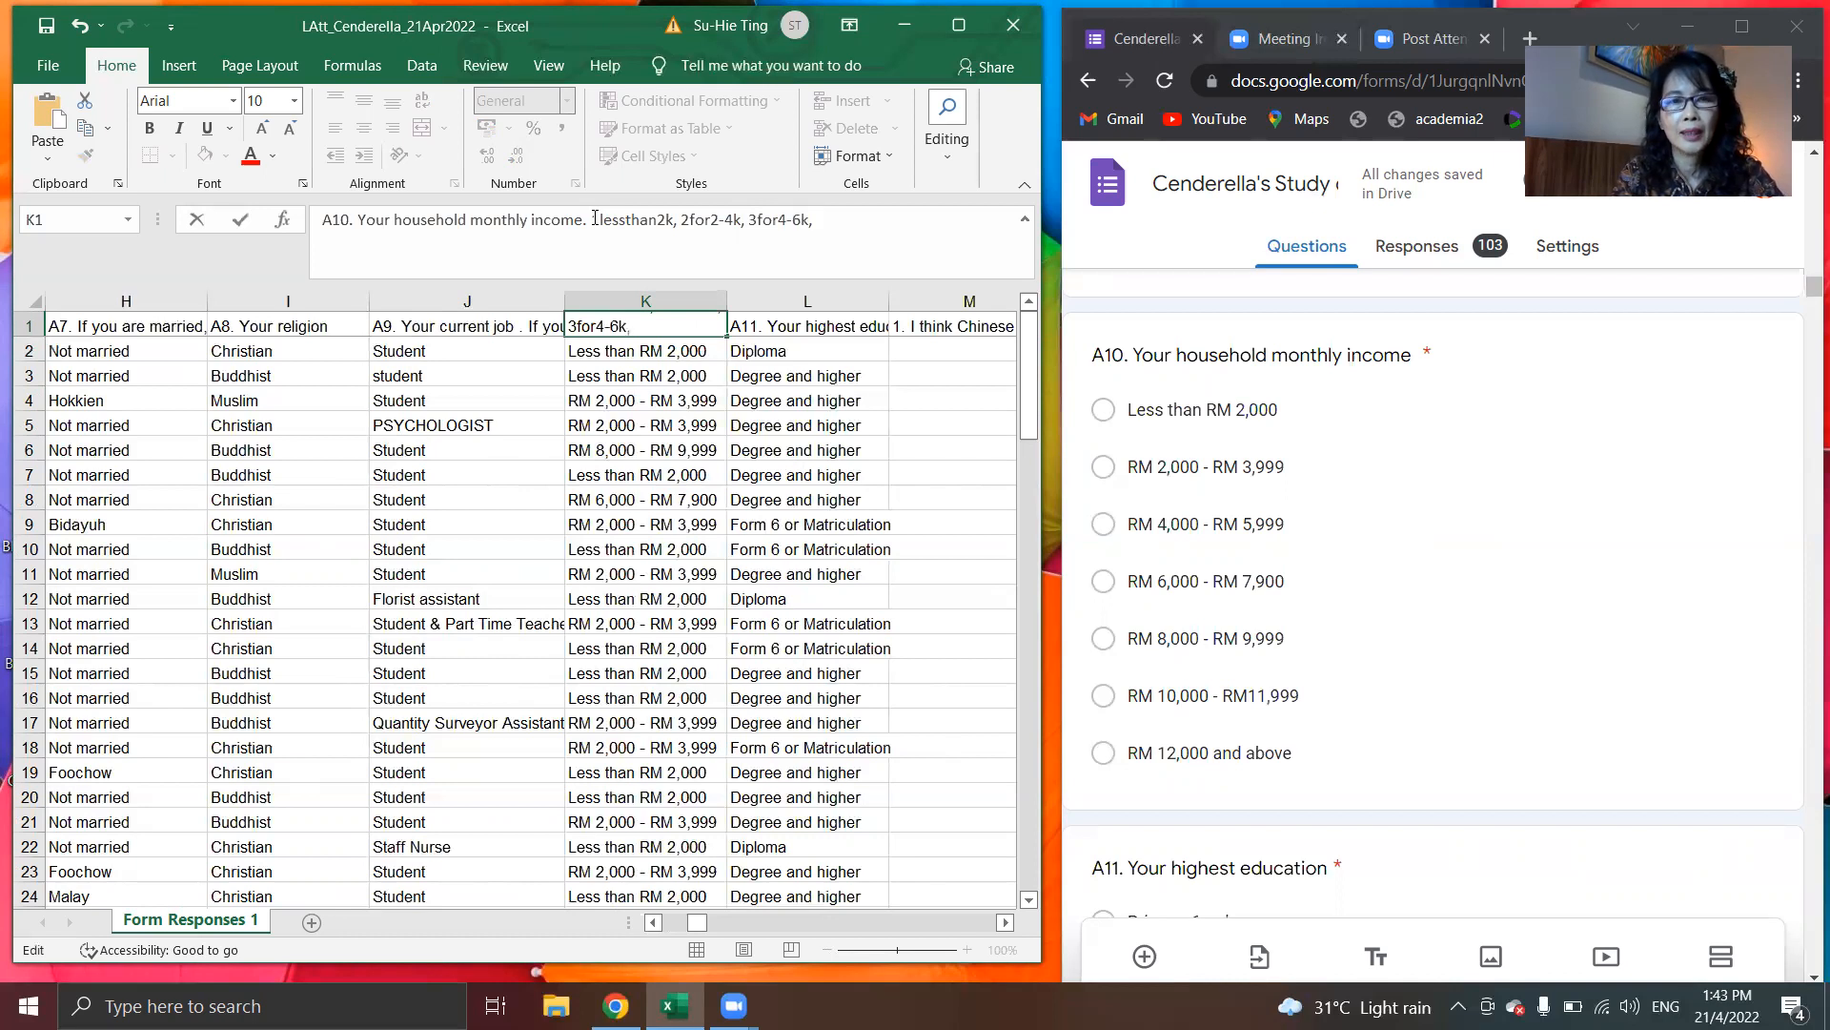
text(4for)
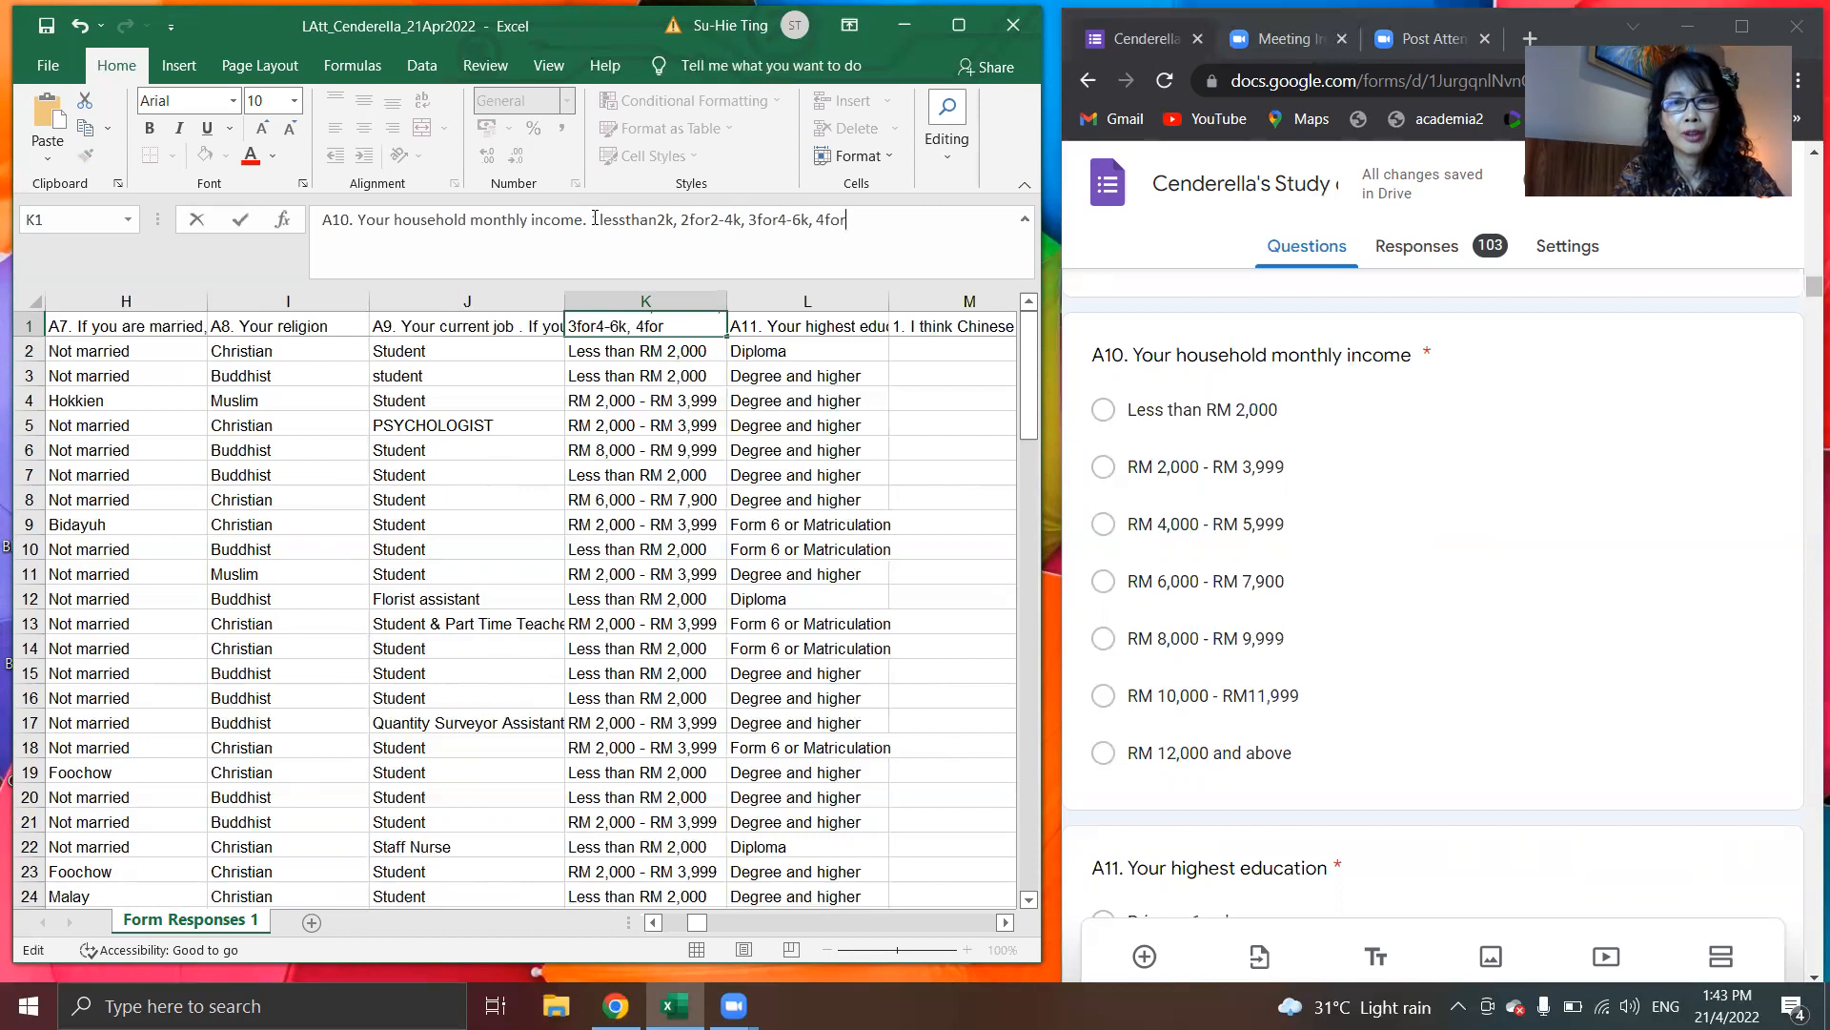
text(6-8k, 5for8-10k, 6fr)
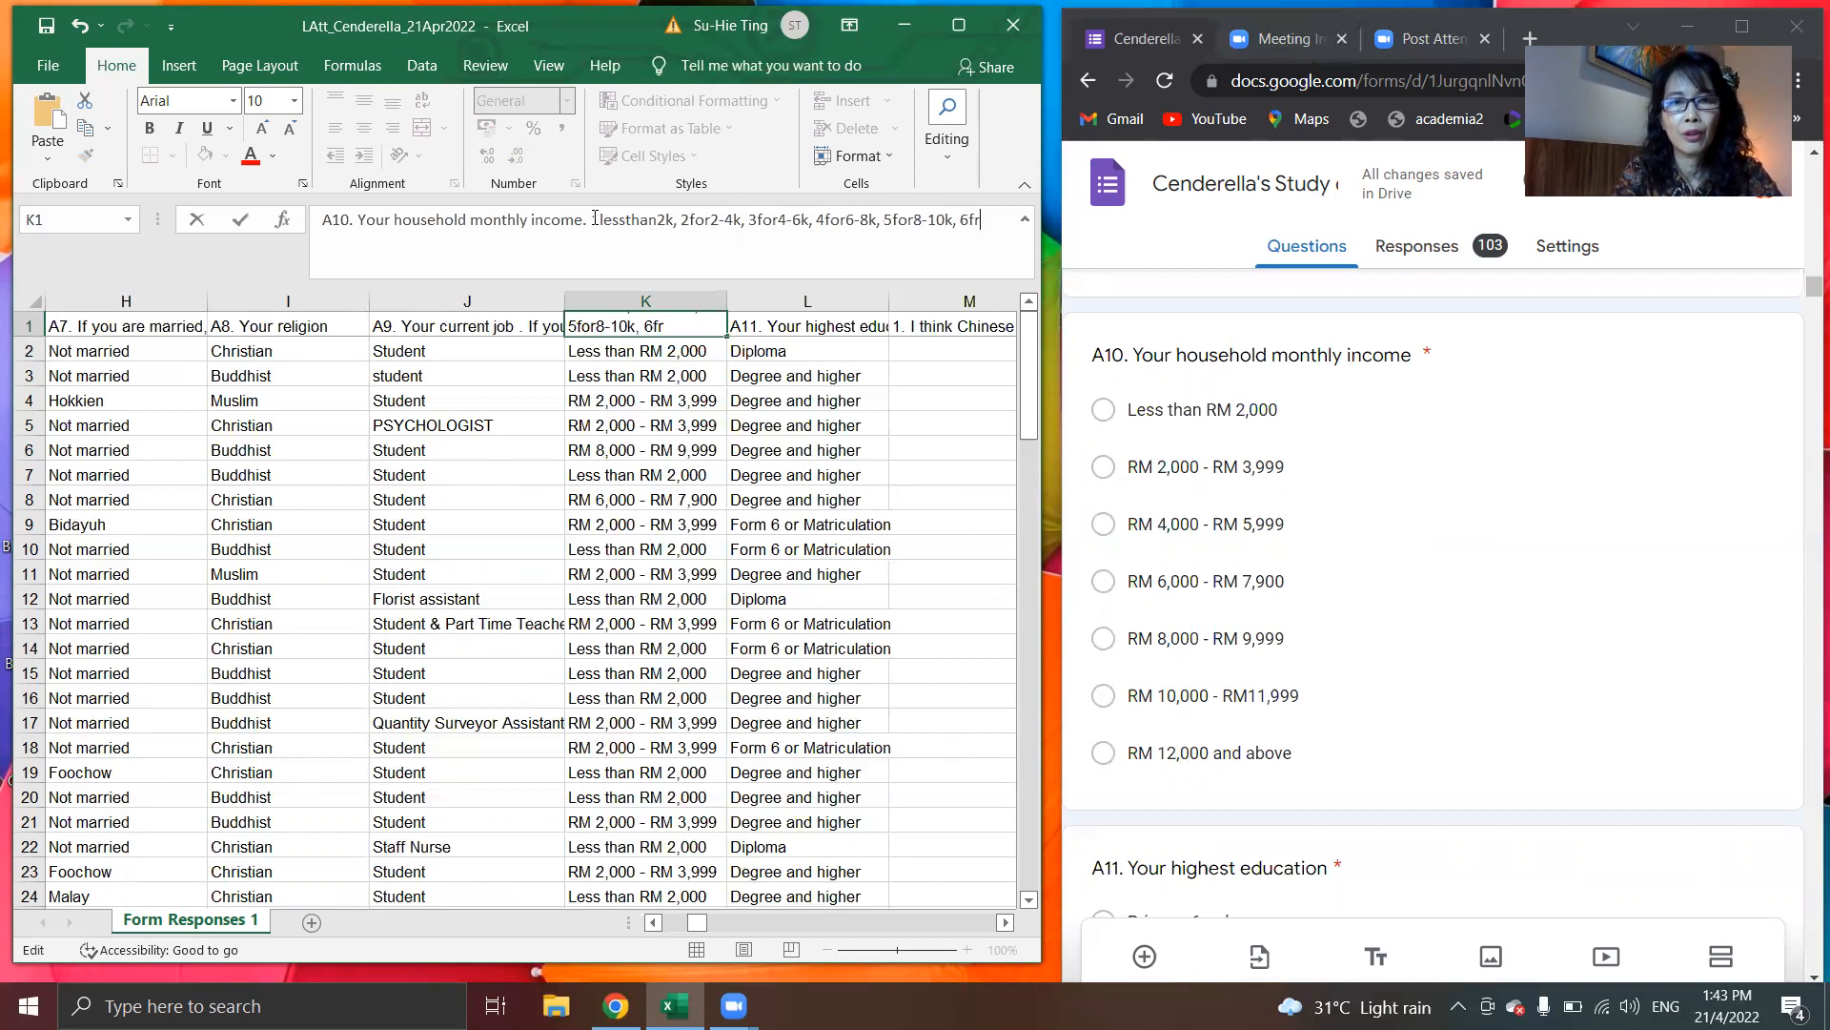
key(BackSpace)
text(or10-12)
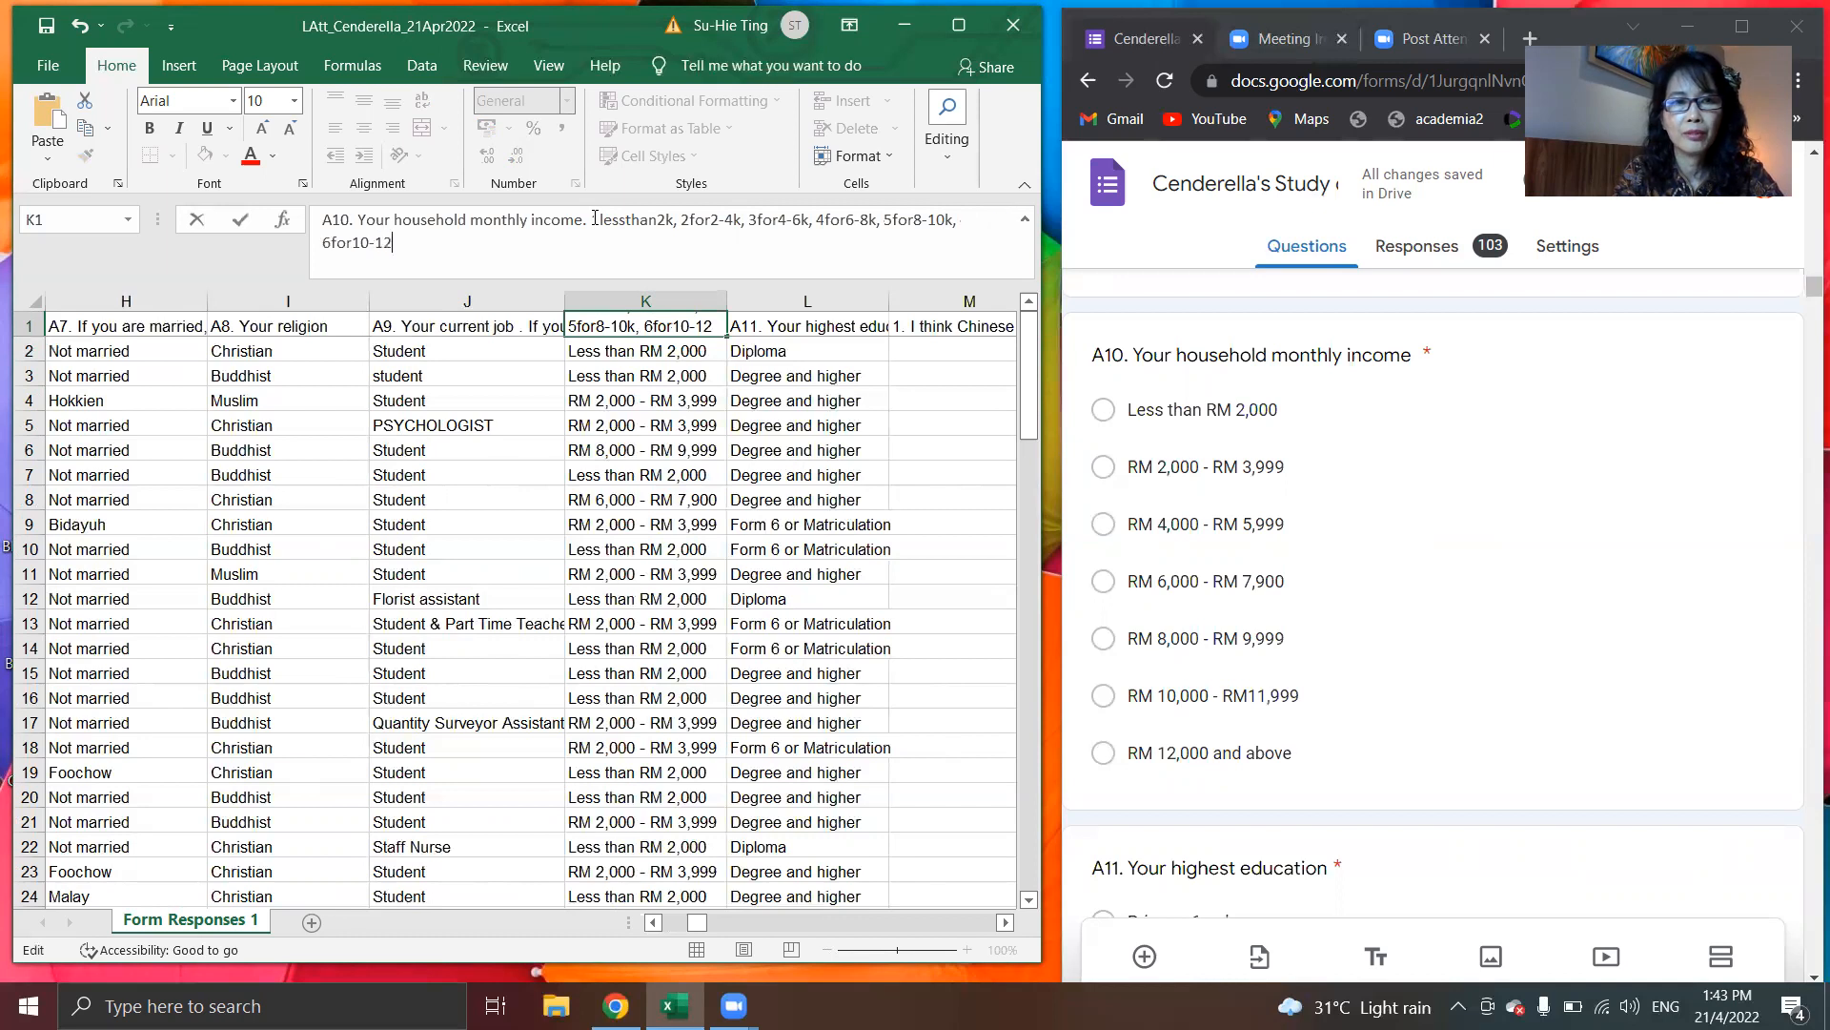
text(k, 7f)
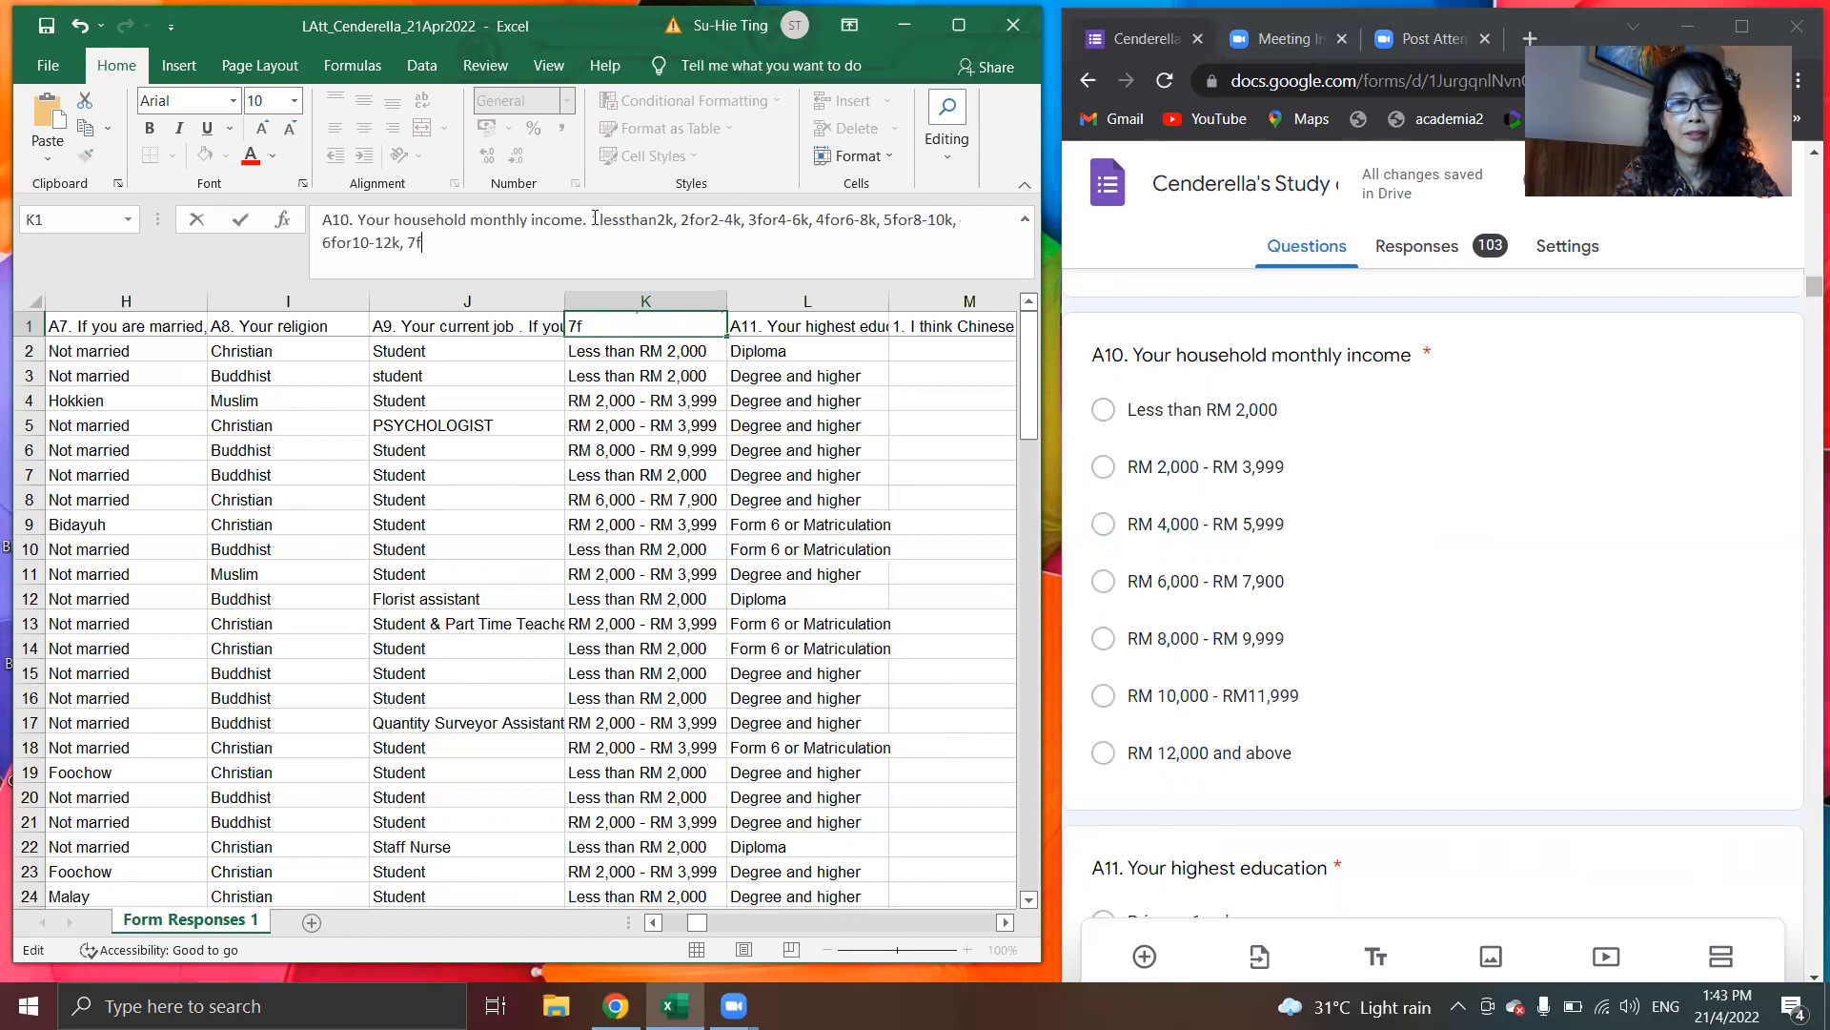
text(oragov3)
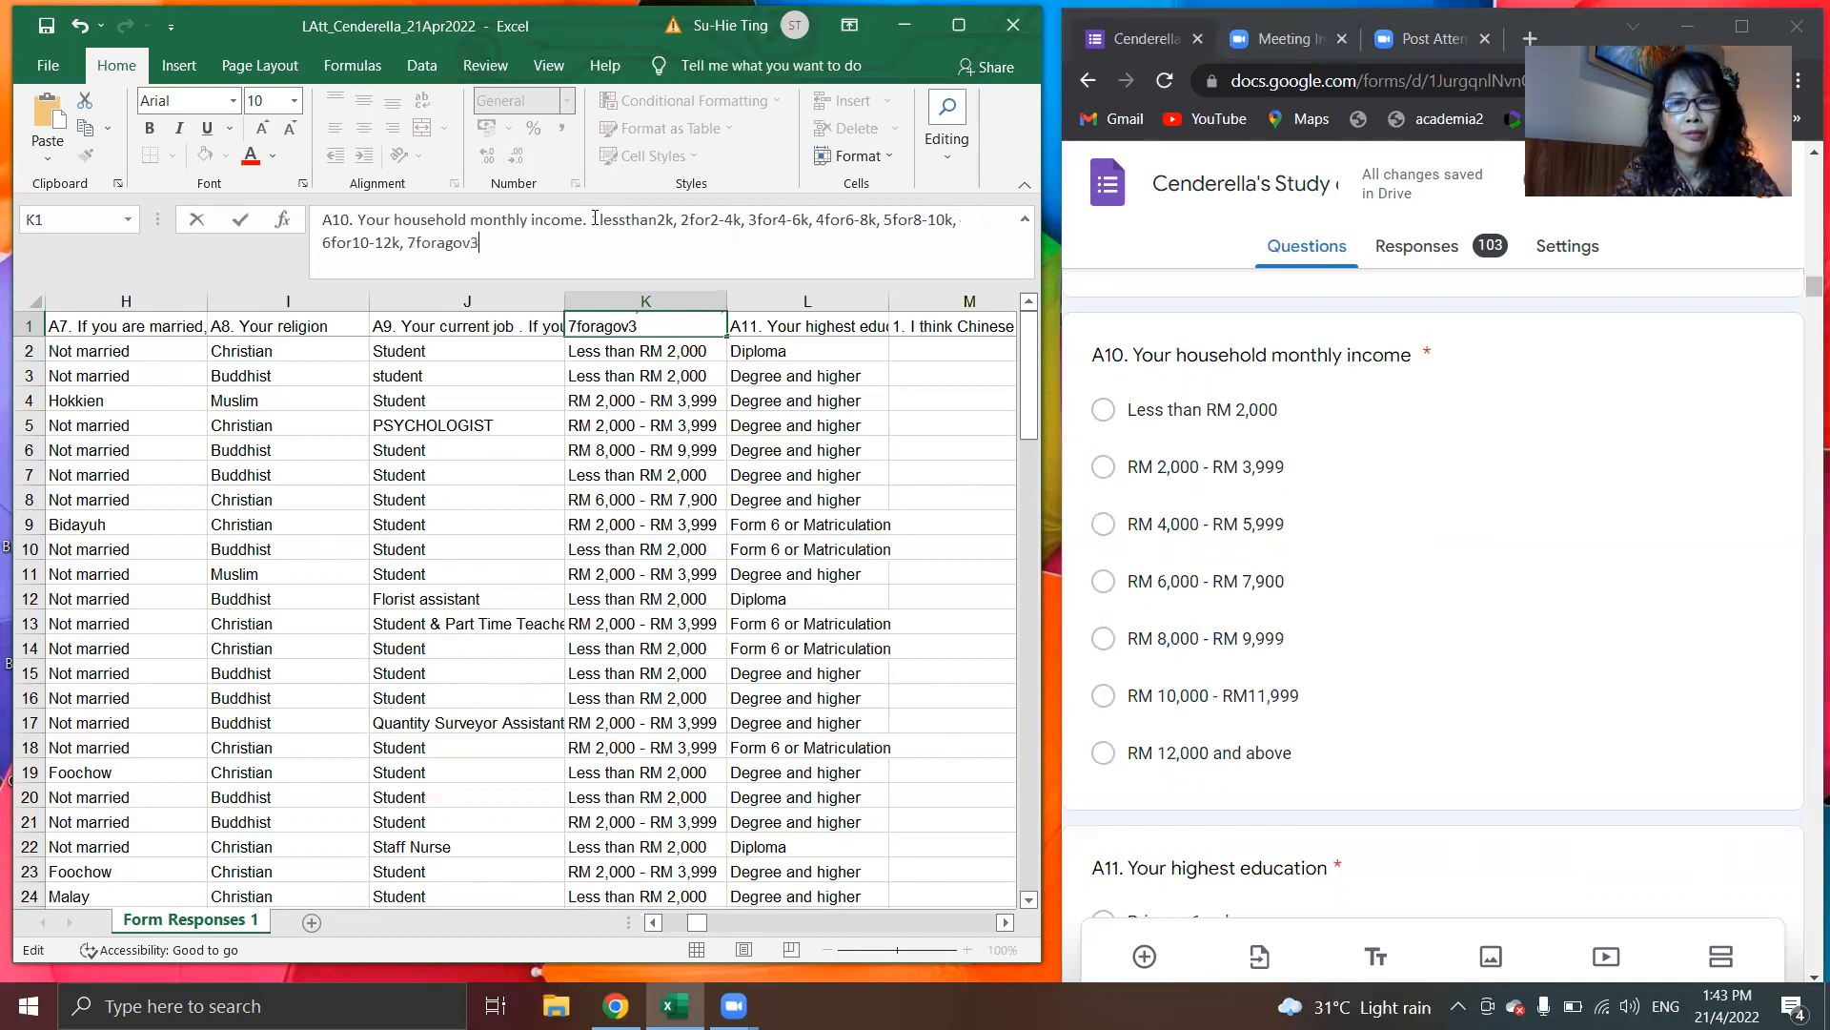
key(BackSpace)
key(BackSpace)
key(BackSpace)
text(bove12k)
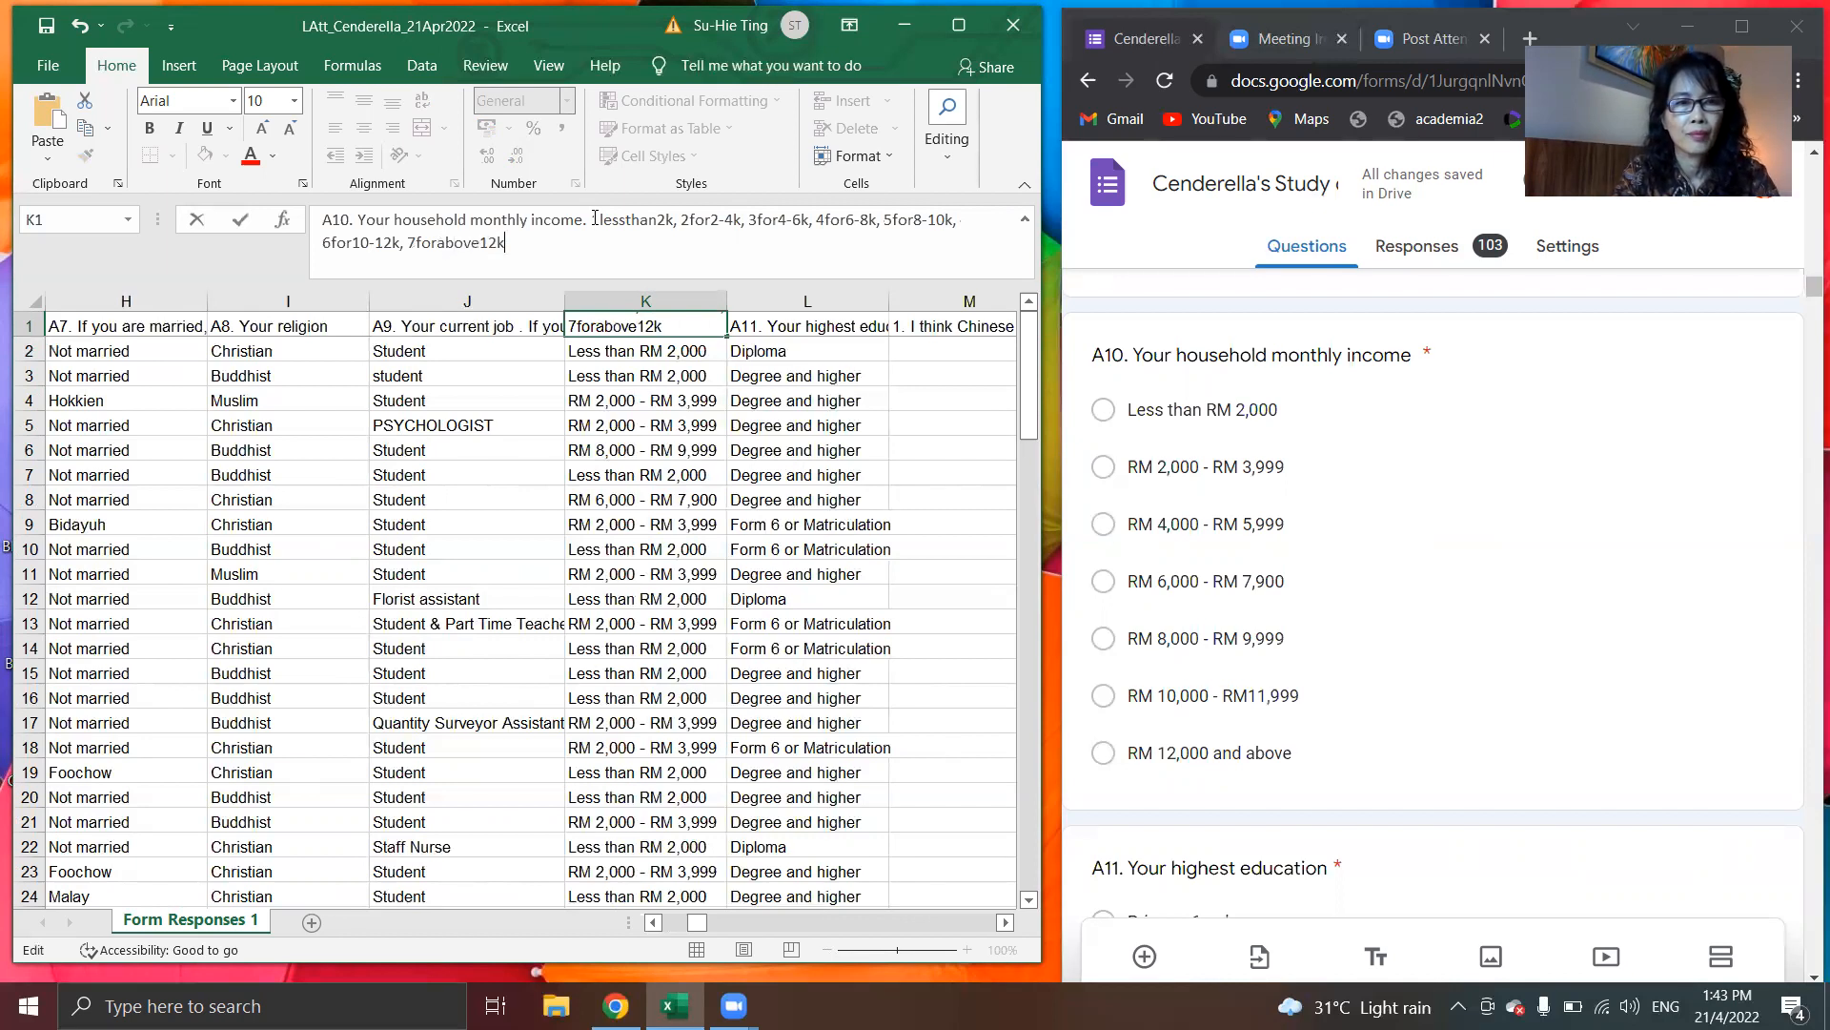
key(Return)
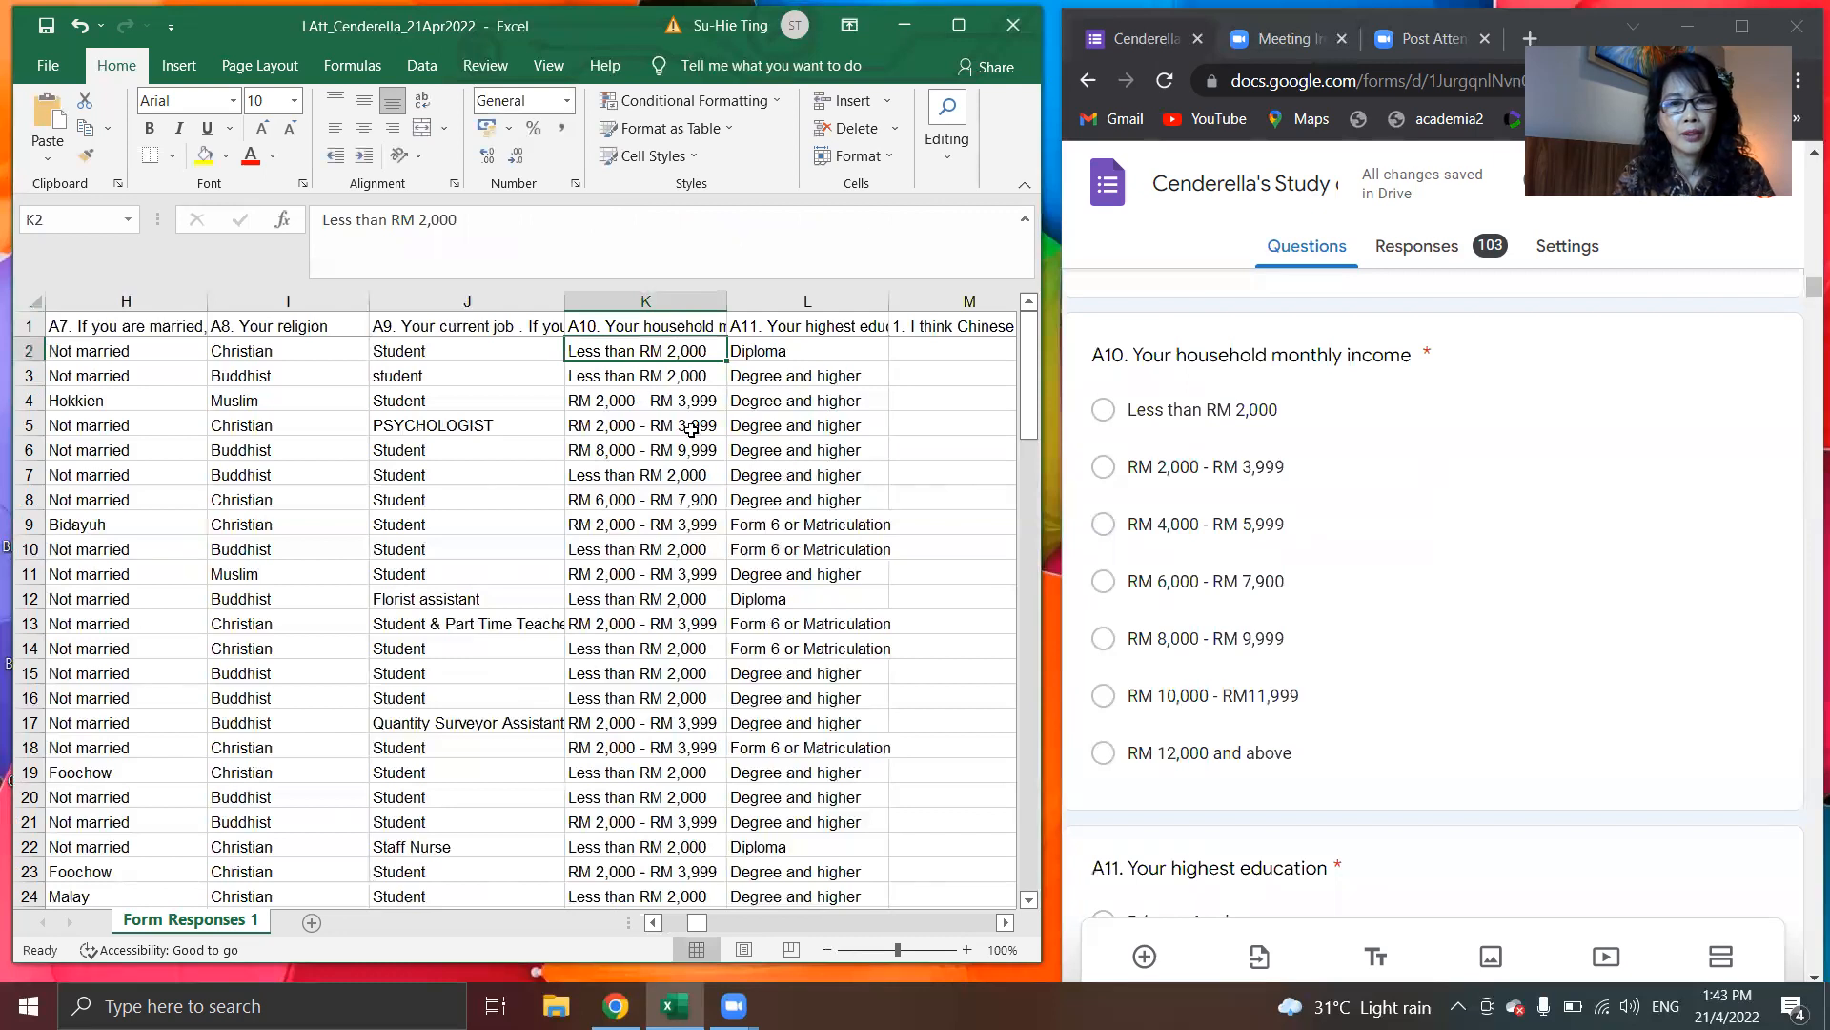
Step: Select the household income responses K2 to K104 and try to replace every "Less than RM2,000" with 1
mouse_move(634, 360)
mouse_down()
mouse_move(664, 907)
mouse_move(616, 377)
mouse_up()
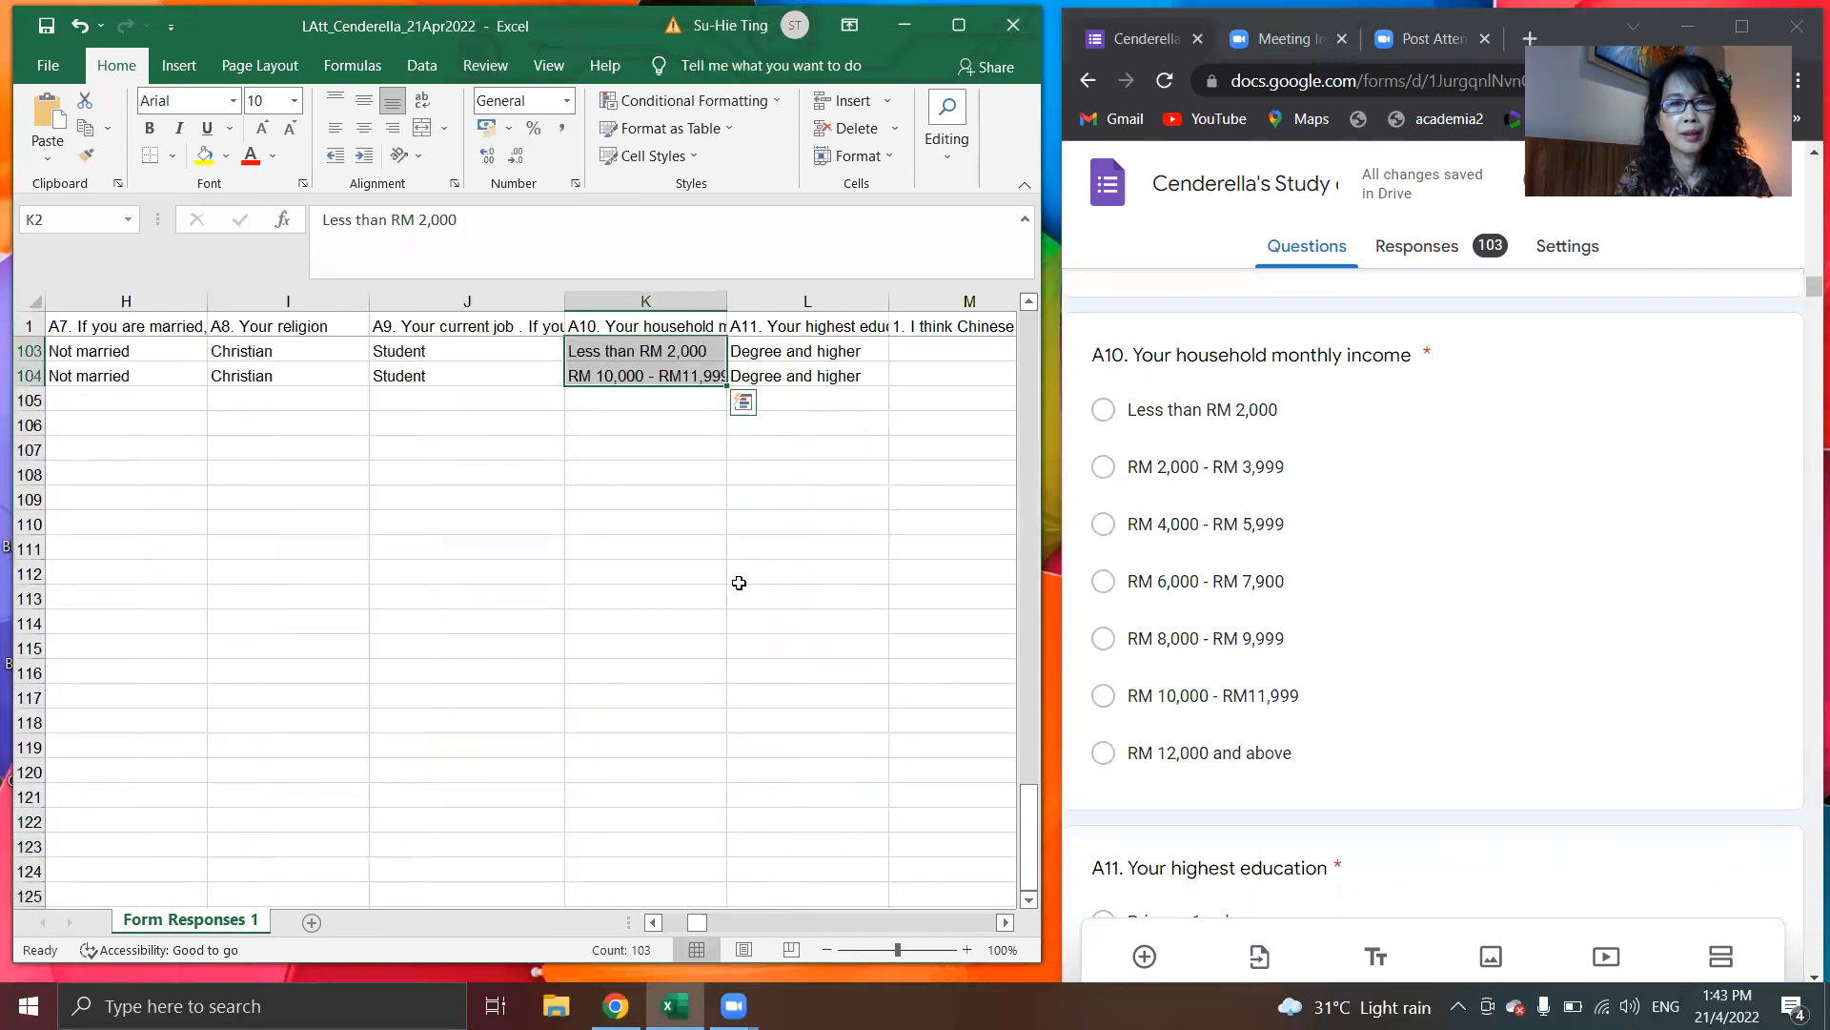
key(ctrl+f)
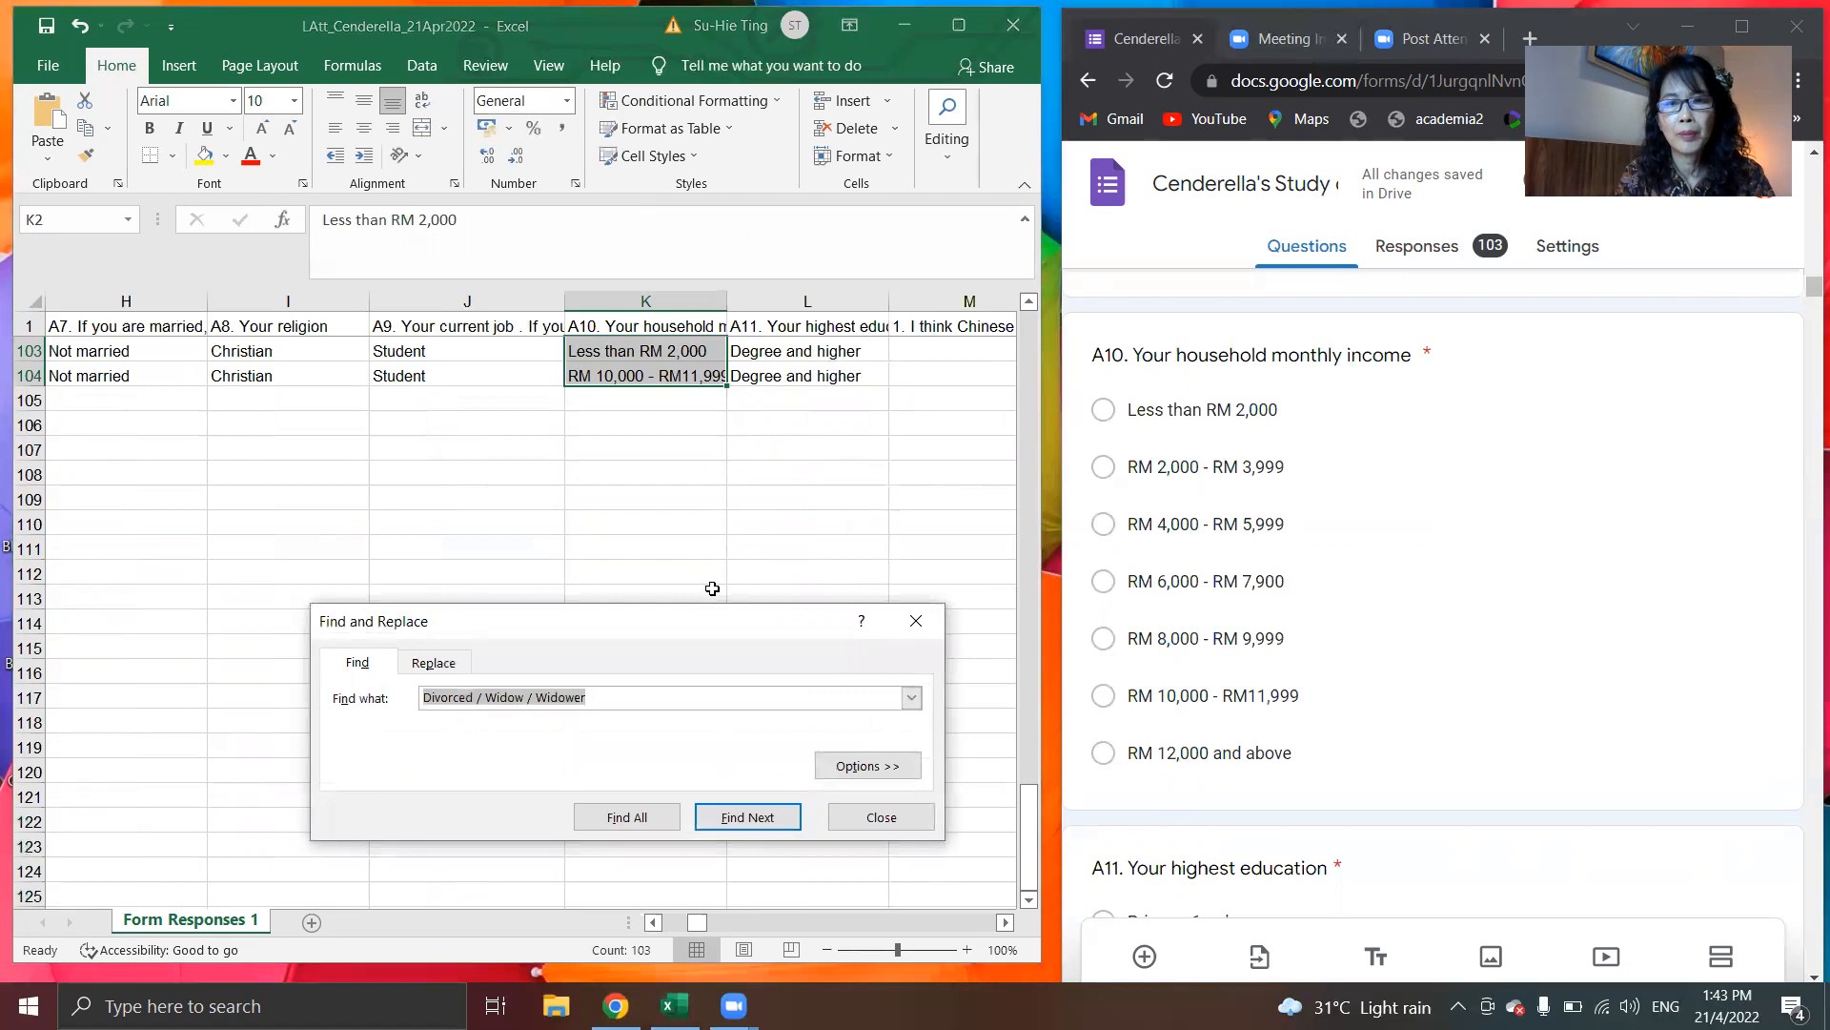
text(L)
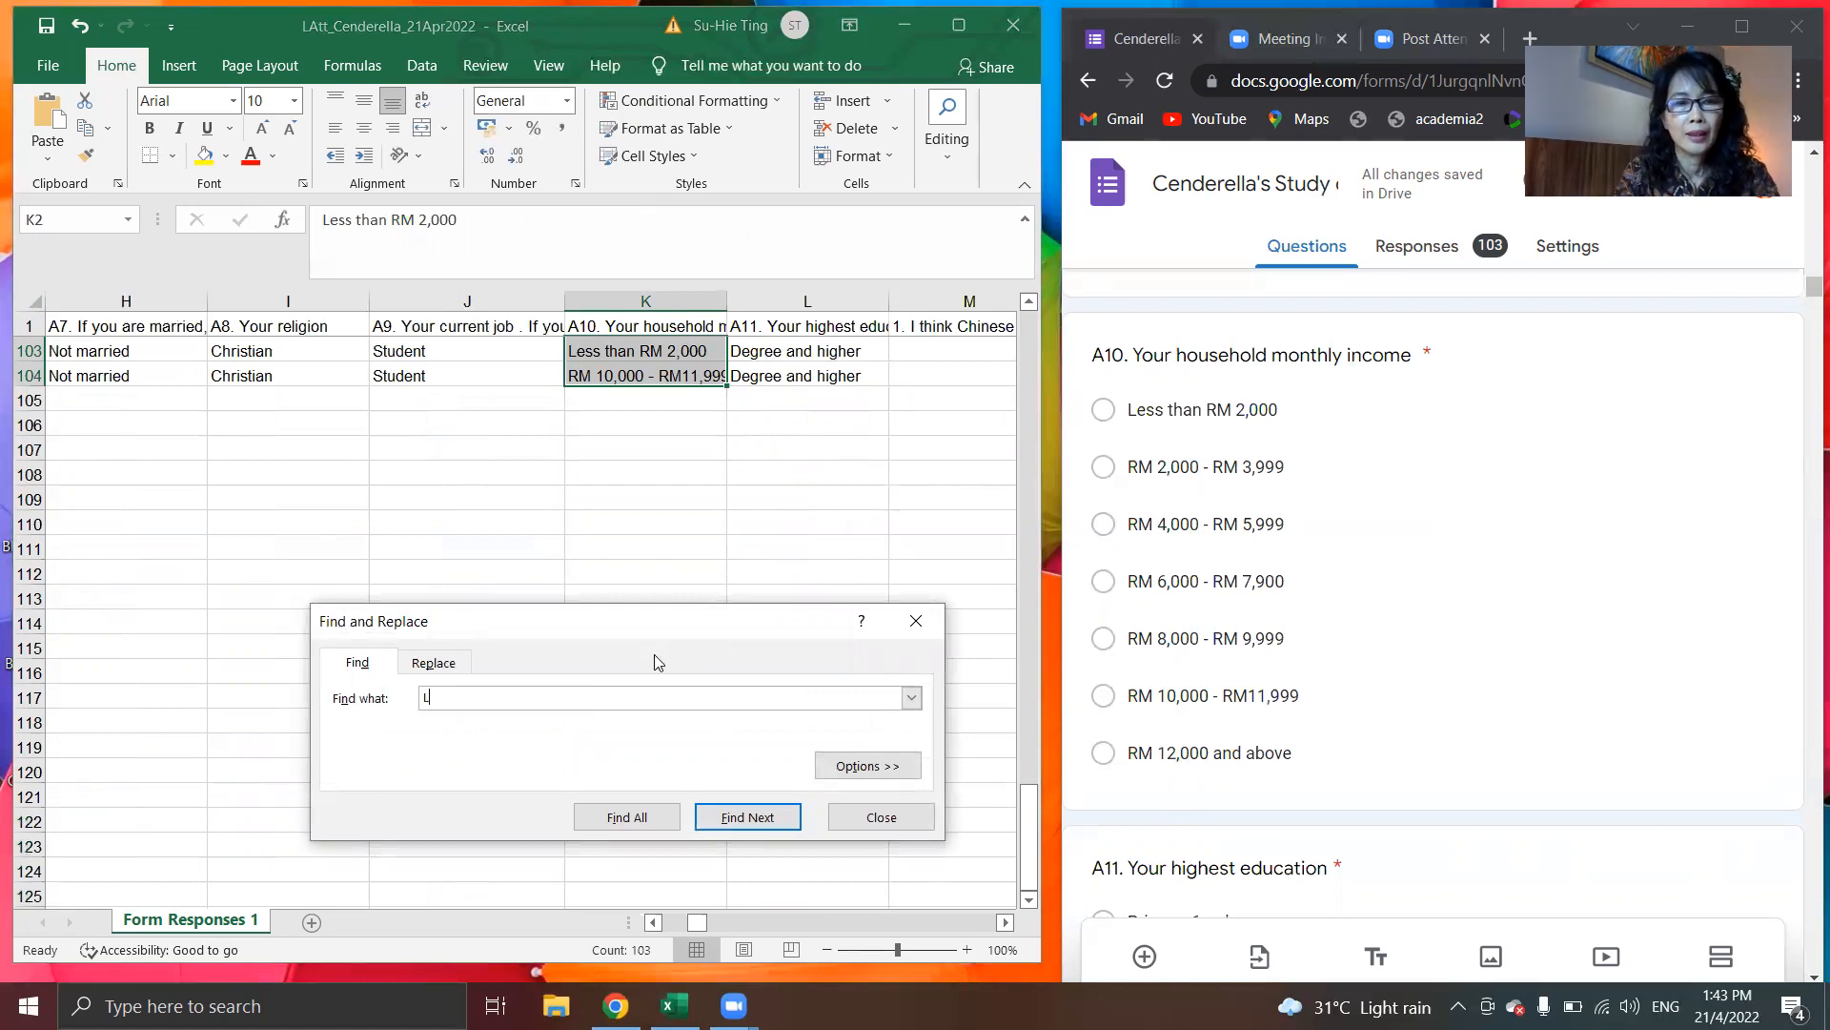
text(ess than )
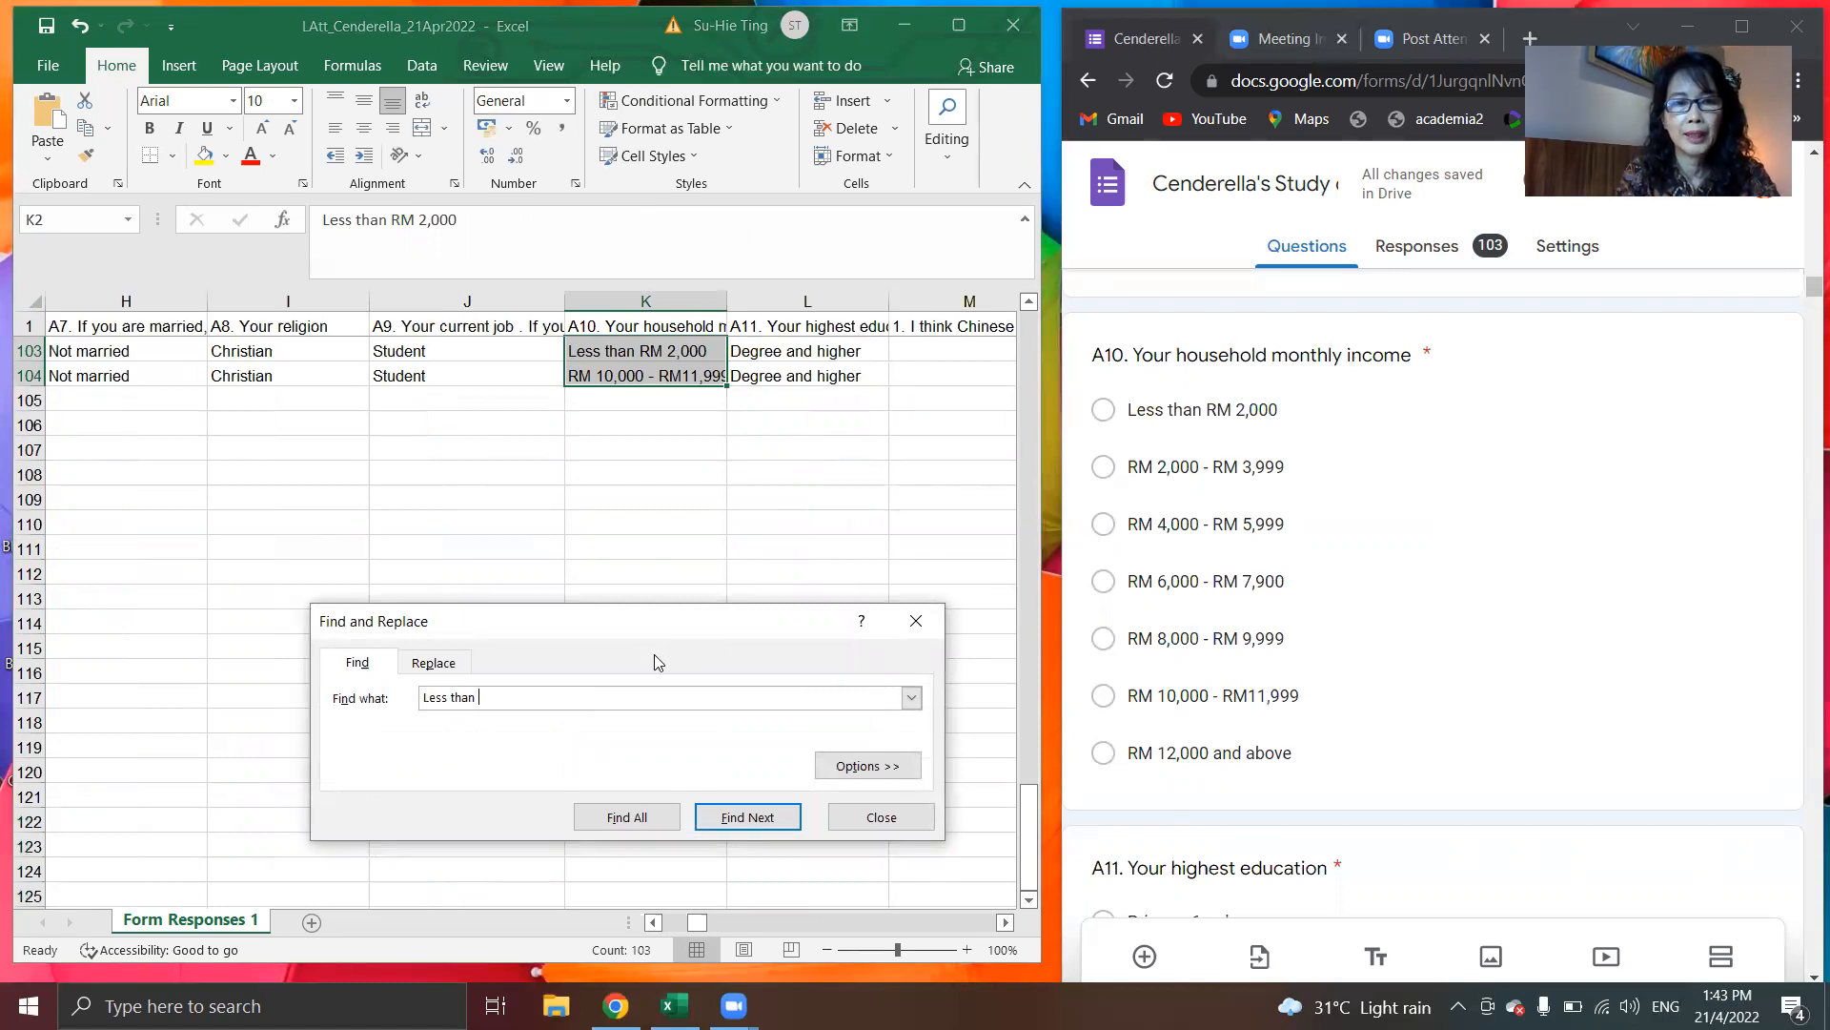
text(RM2,000)
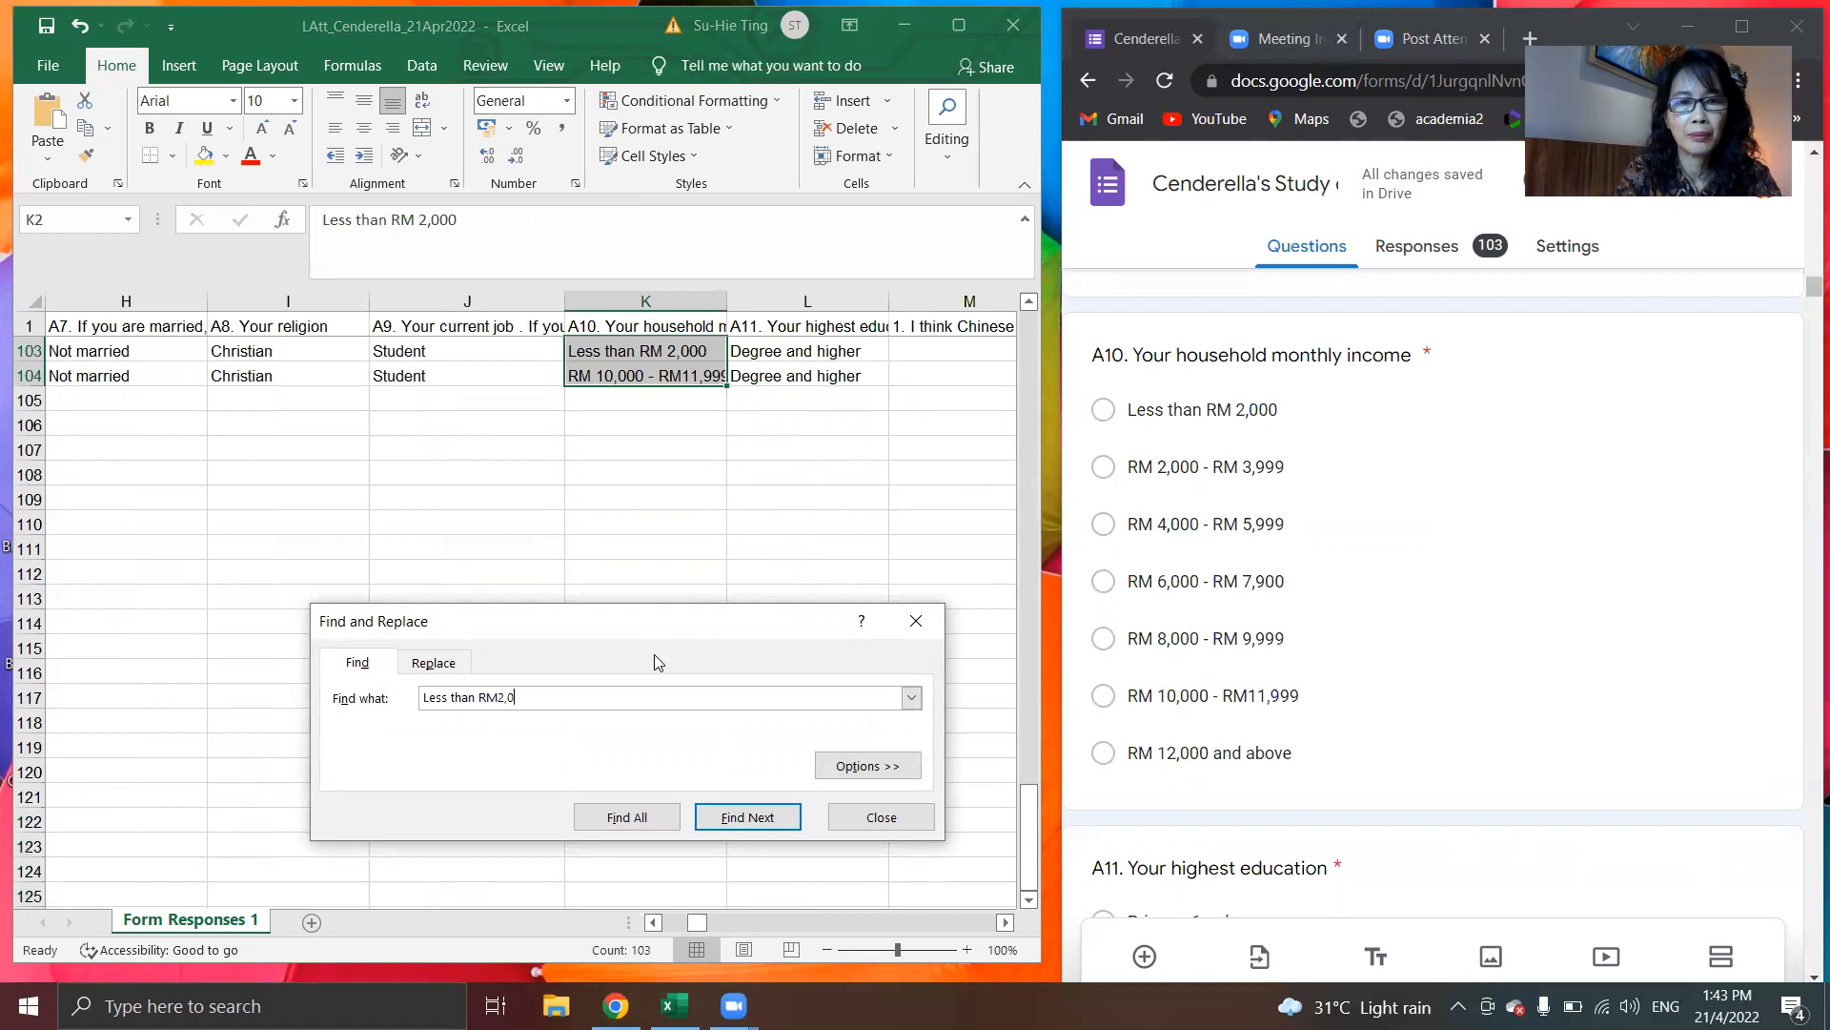
click(426, 672)
click(442, 722)
text(1)
click(371, 817)
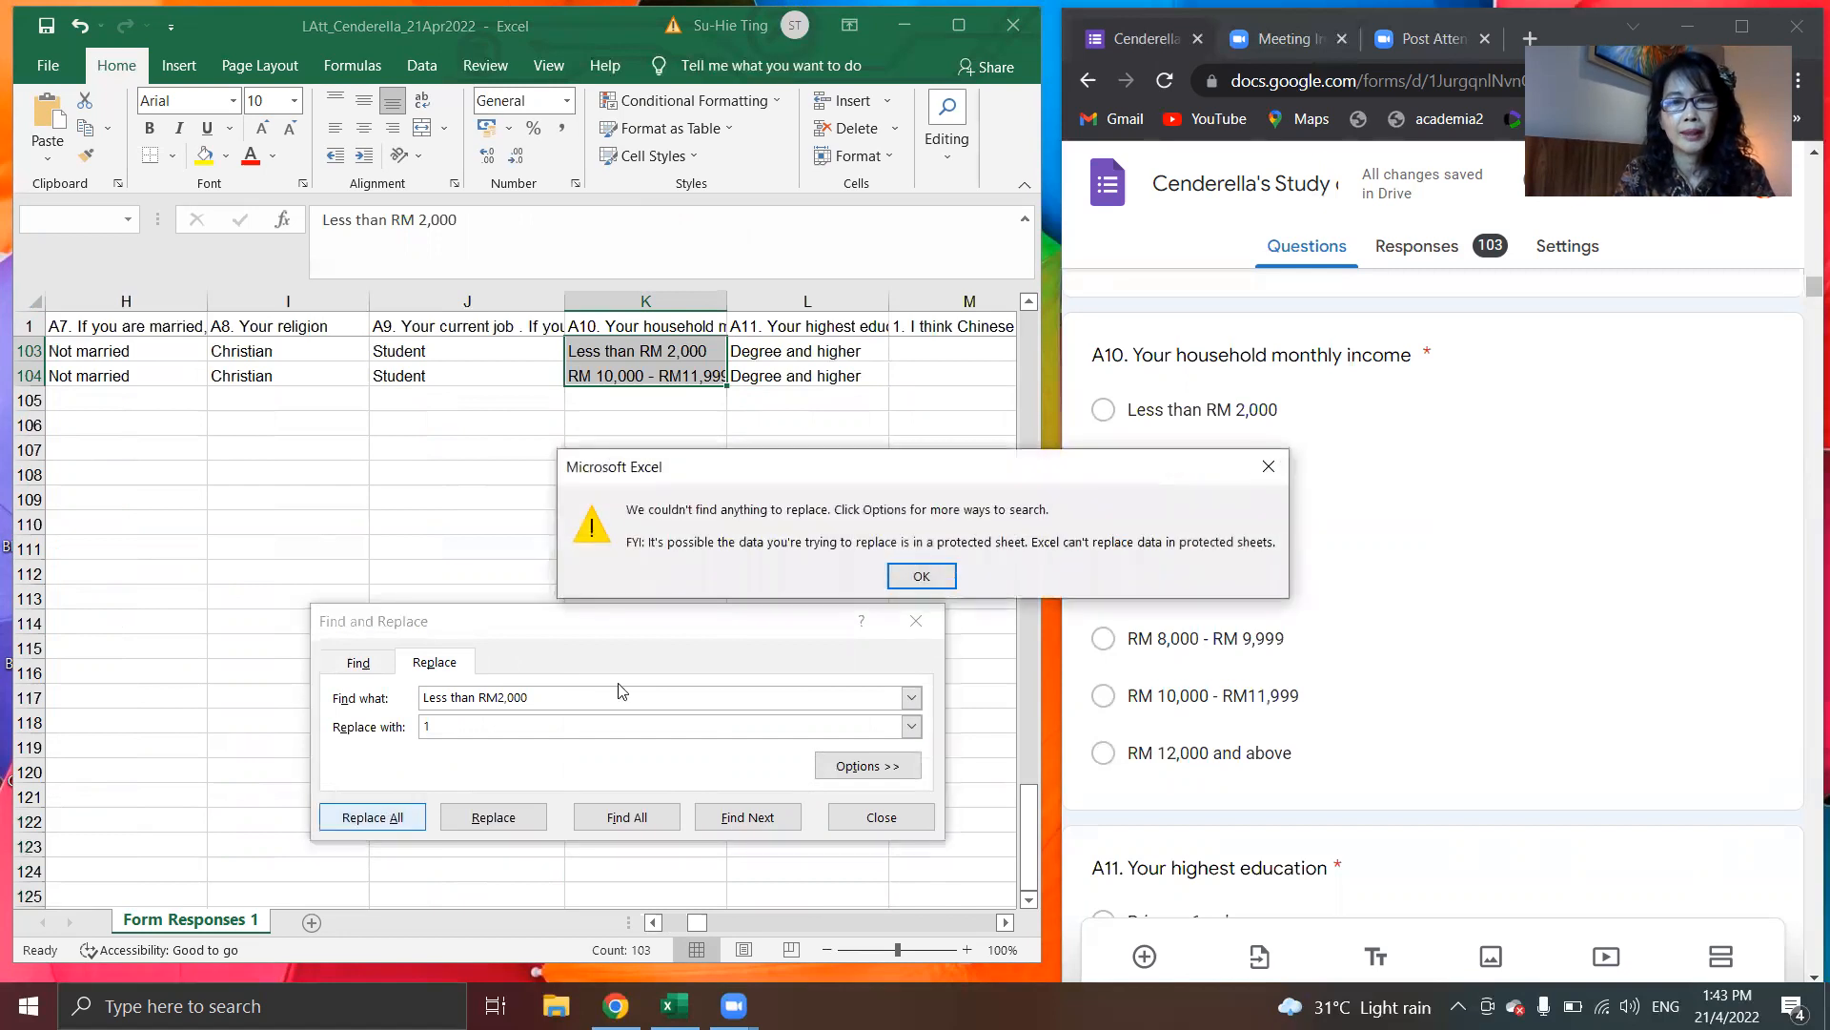
Step: Replace every "Less than RM 2,000" in the selected household income responses with 1, using the option text copied from the form
click(928, 575)
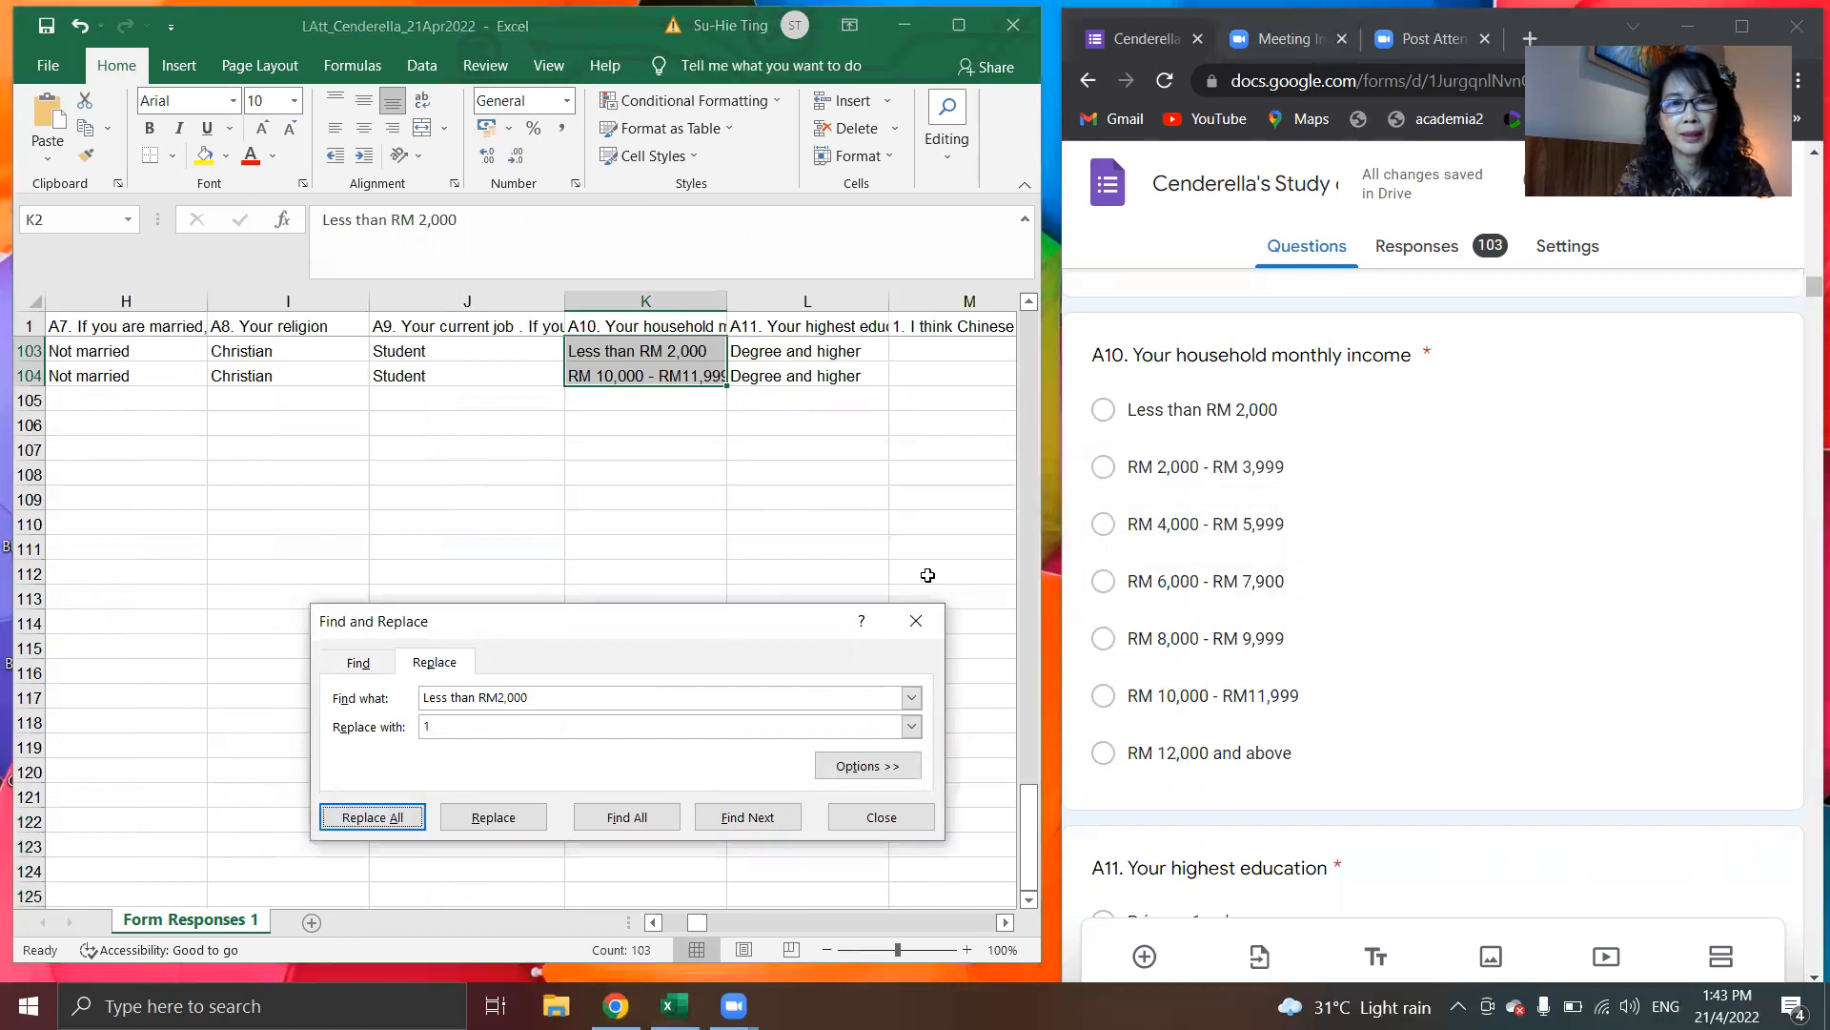
click(1298, 431)
key(ctrl+c)
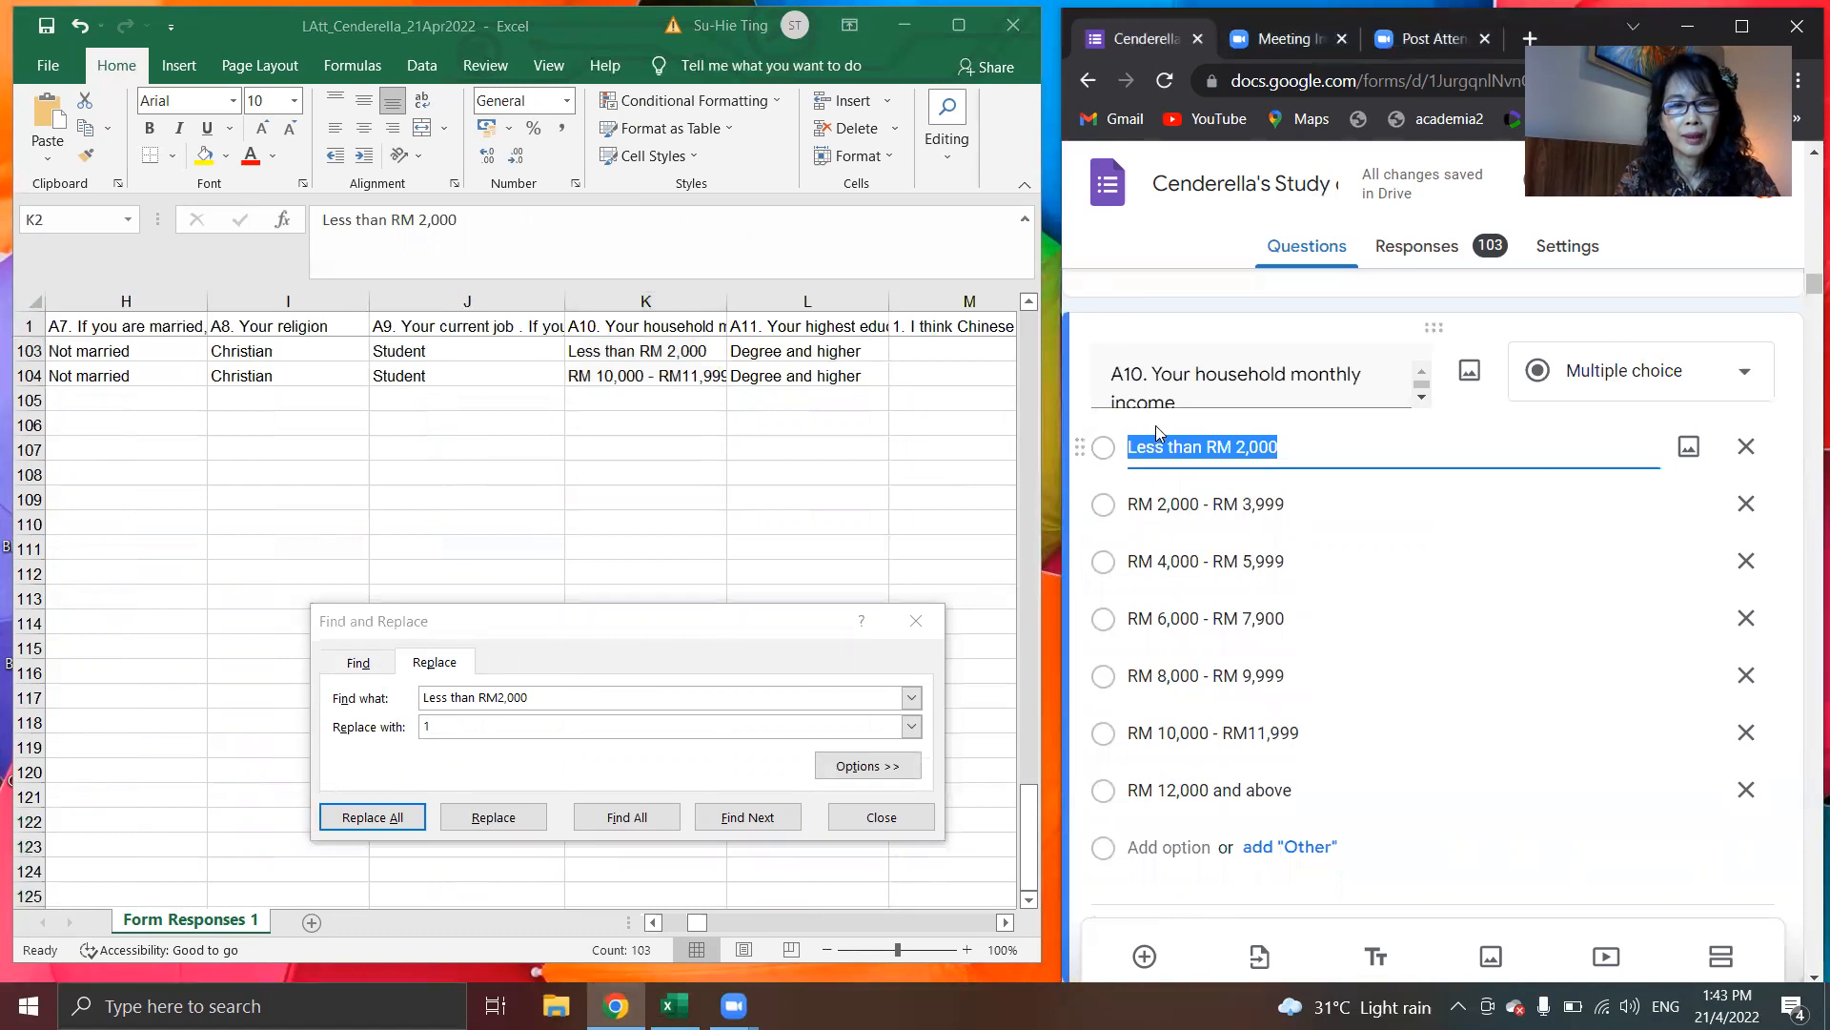
click(543, 695)
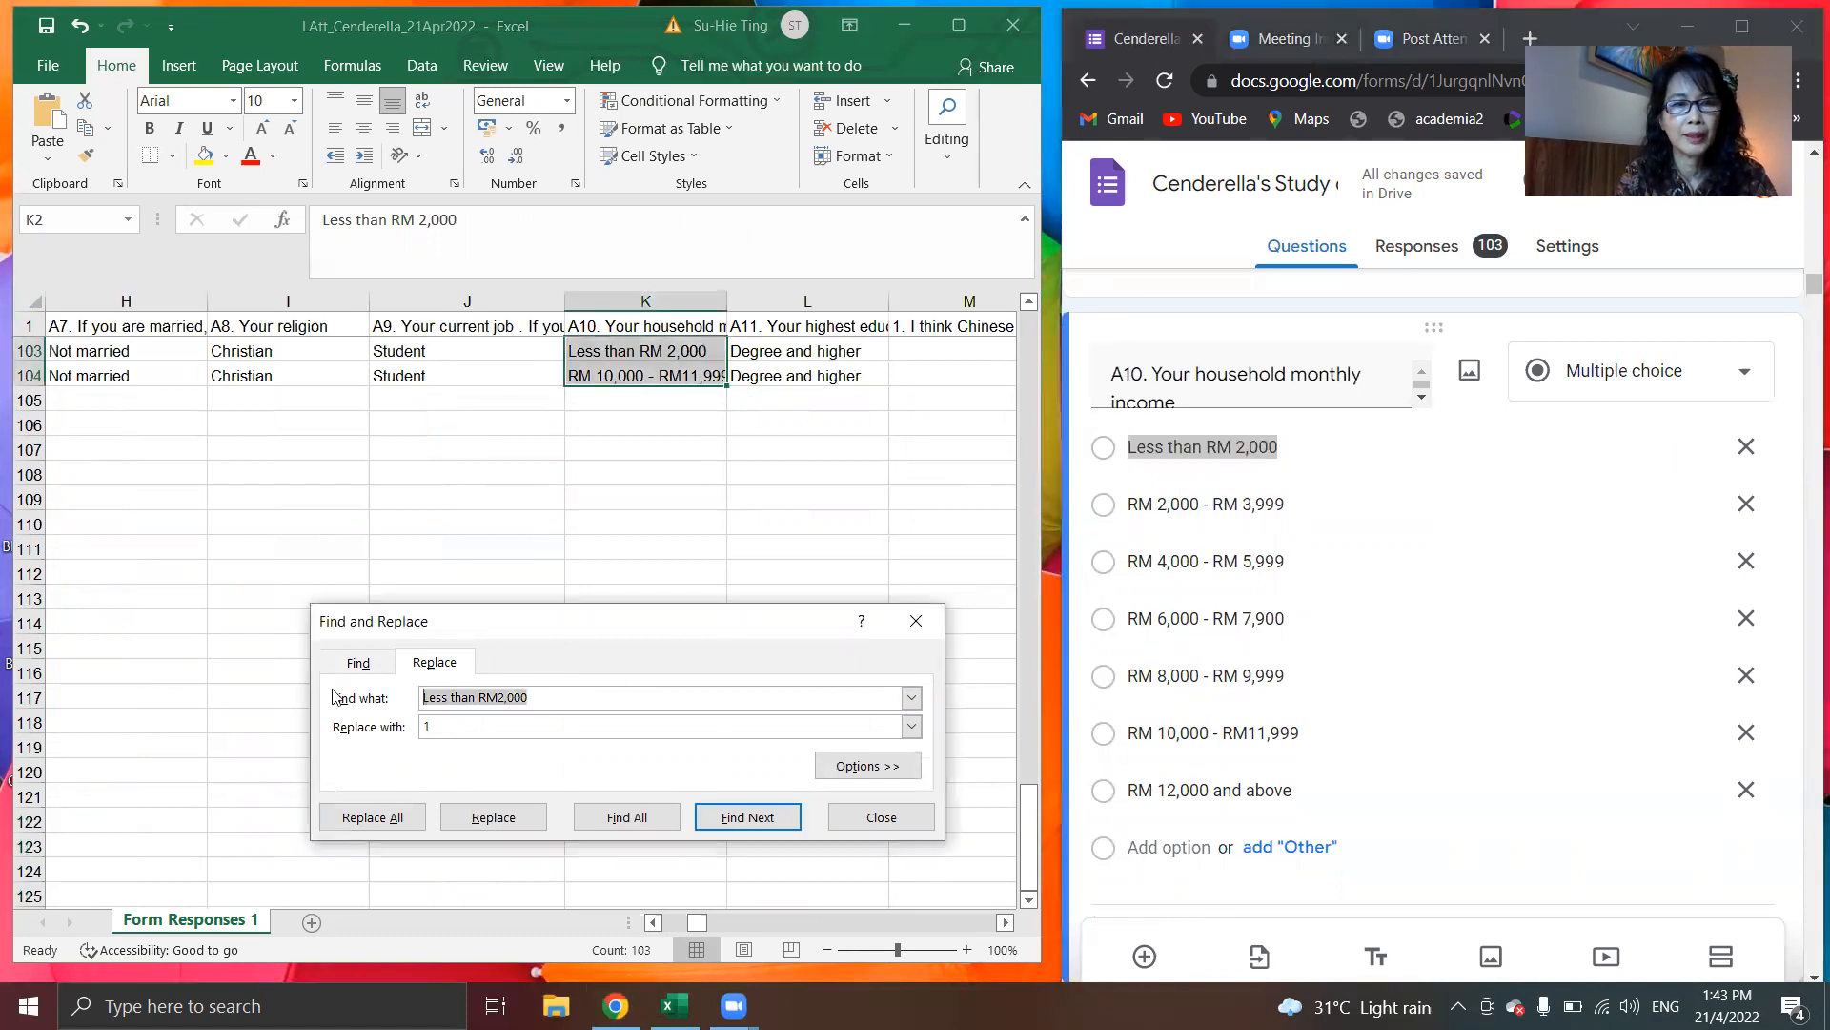
key(ctrl+v)
click(429, 734)
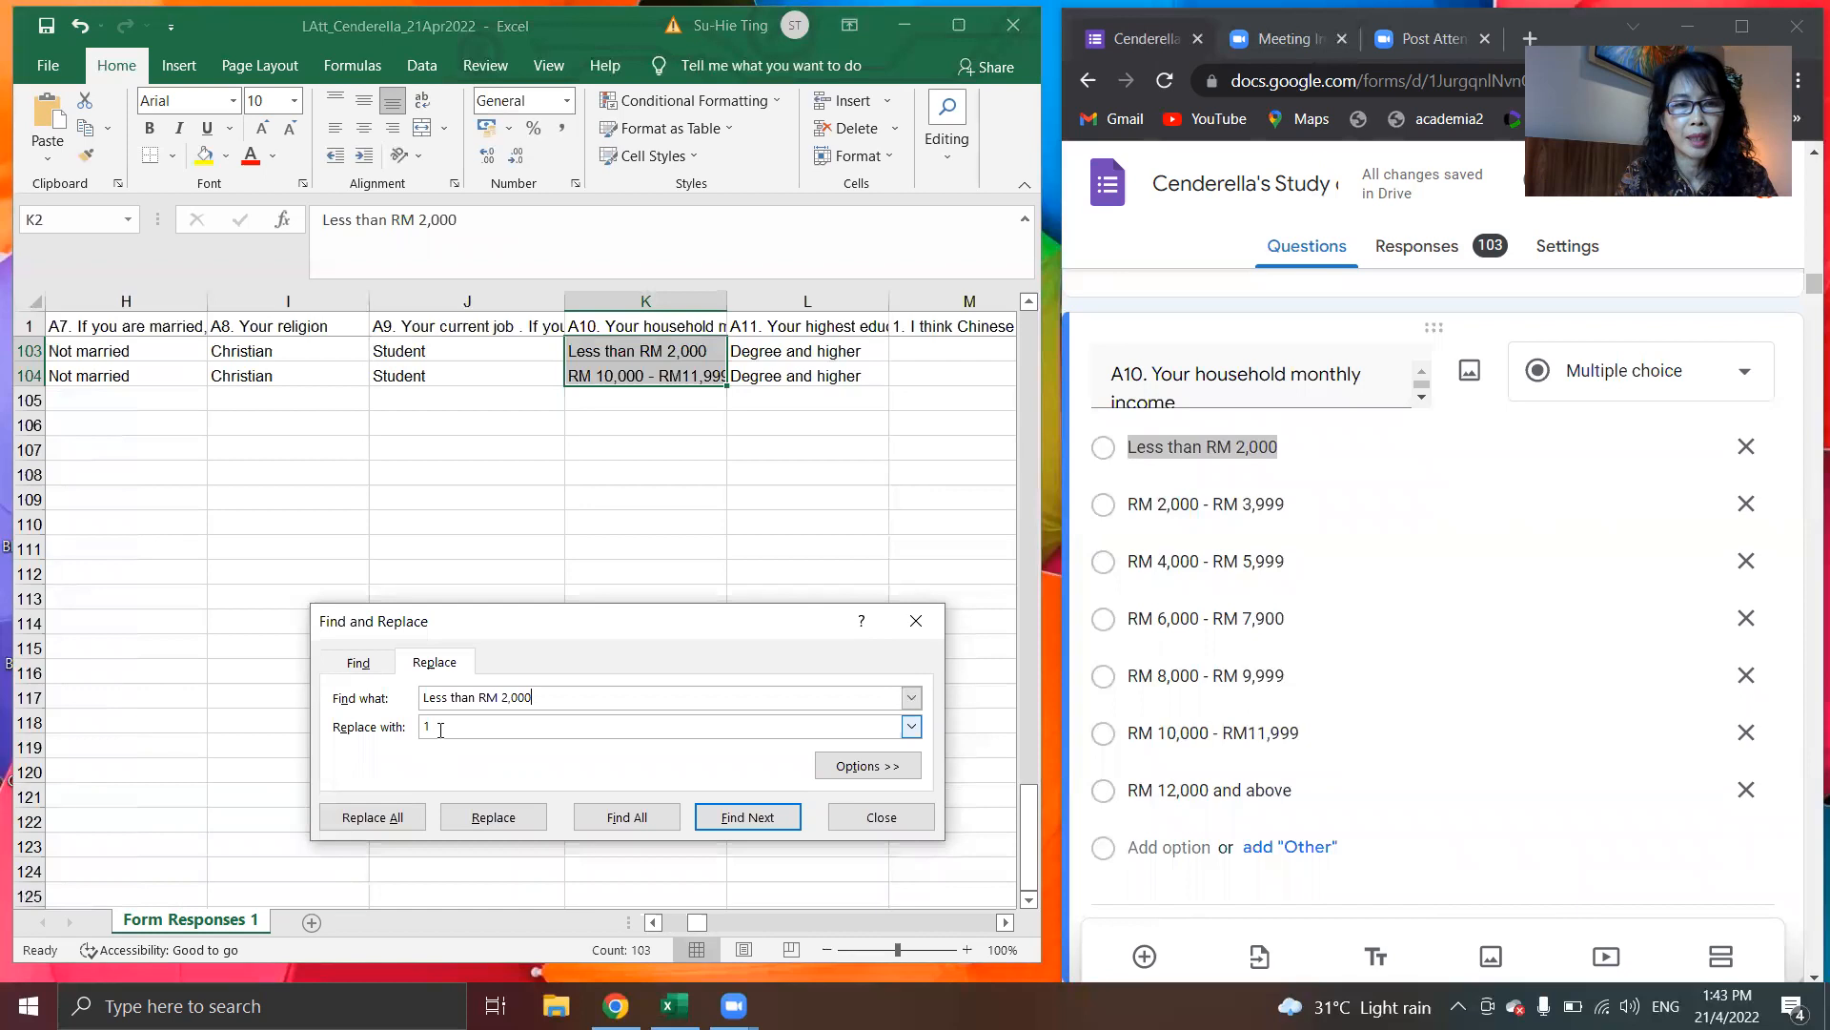
click(396, 818)
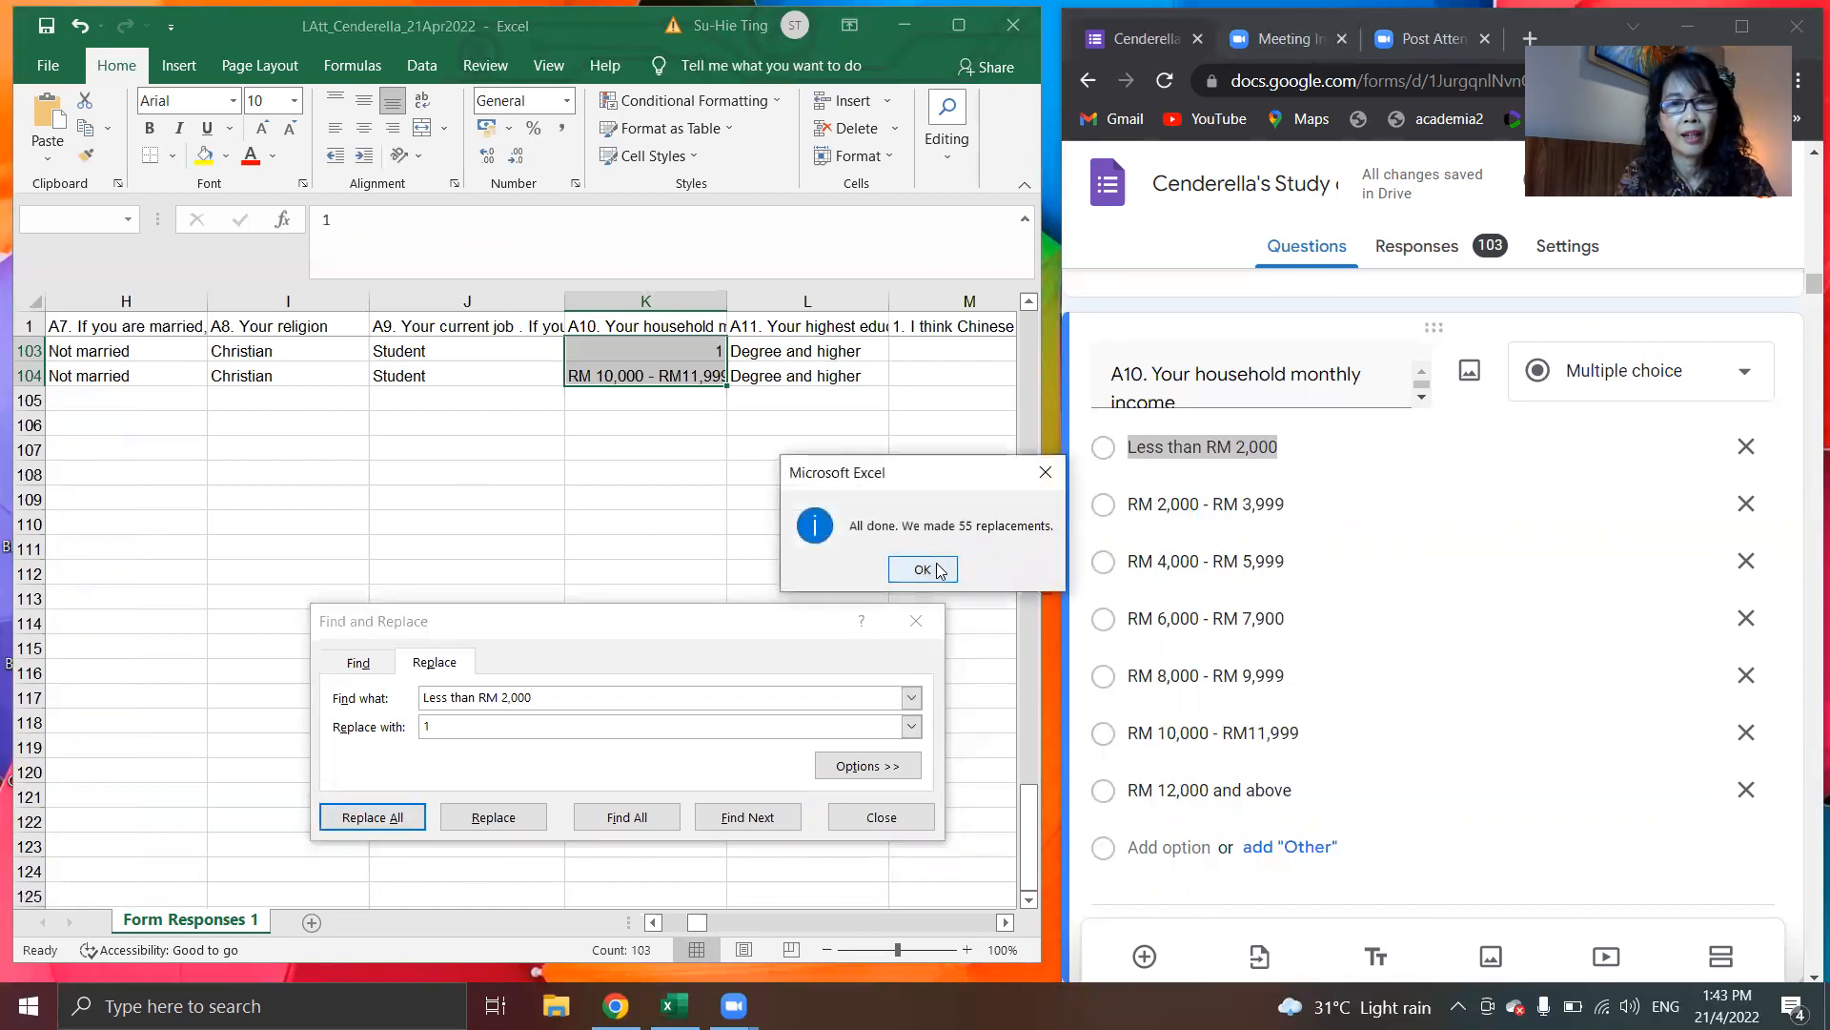
click(922, 569)
Step: Replace every "RM 2,000 - RM 3,999" in the selected household income responses with 2, copying the option text from the form
drag(1287, 503, 1105, 494)
key(ctrl+c)
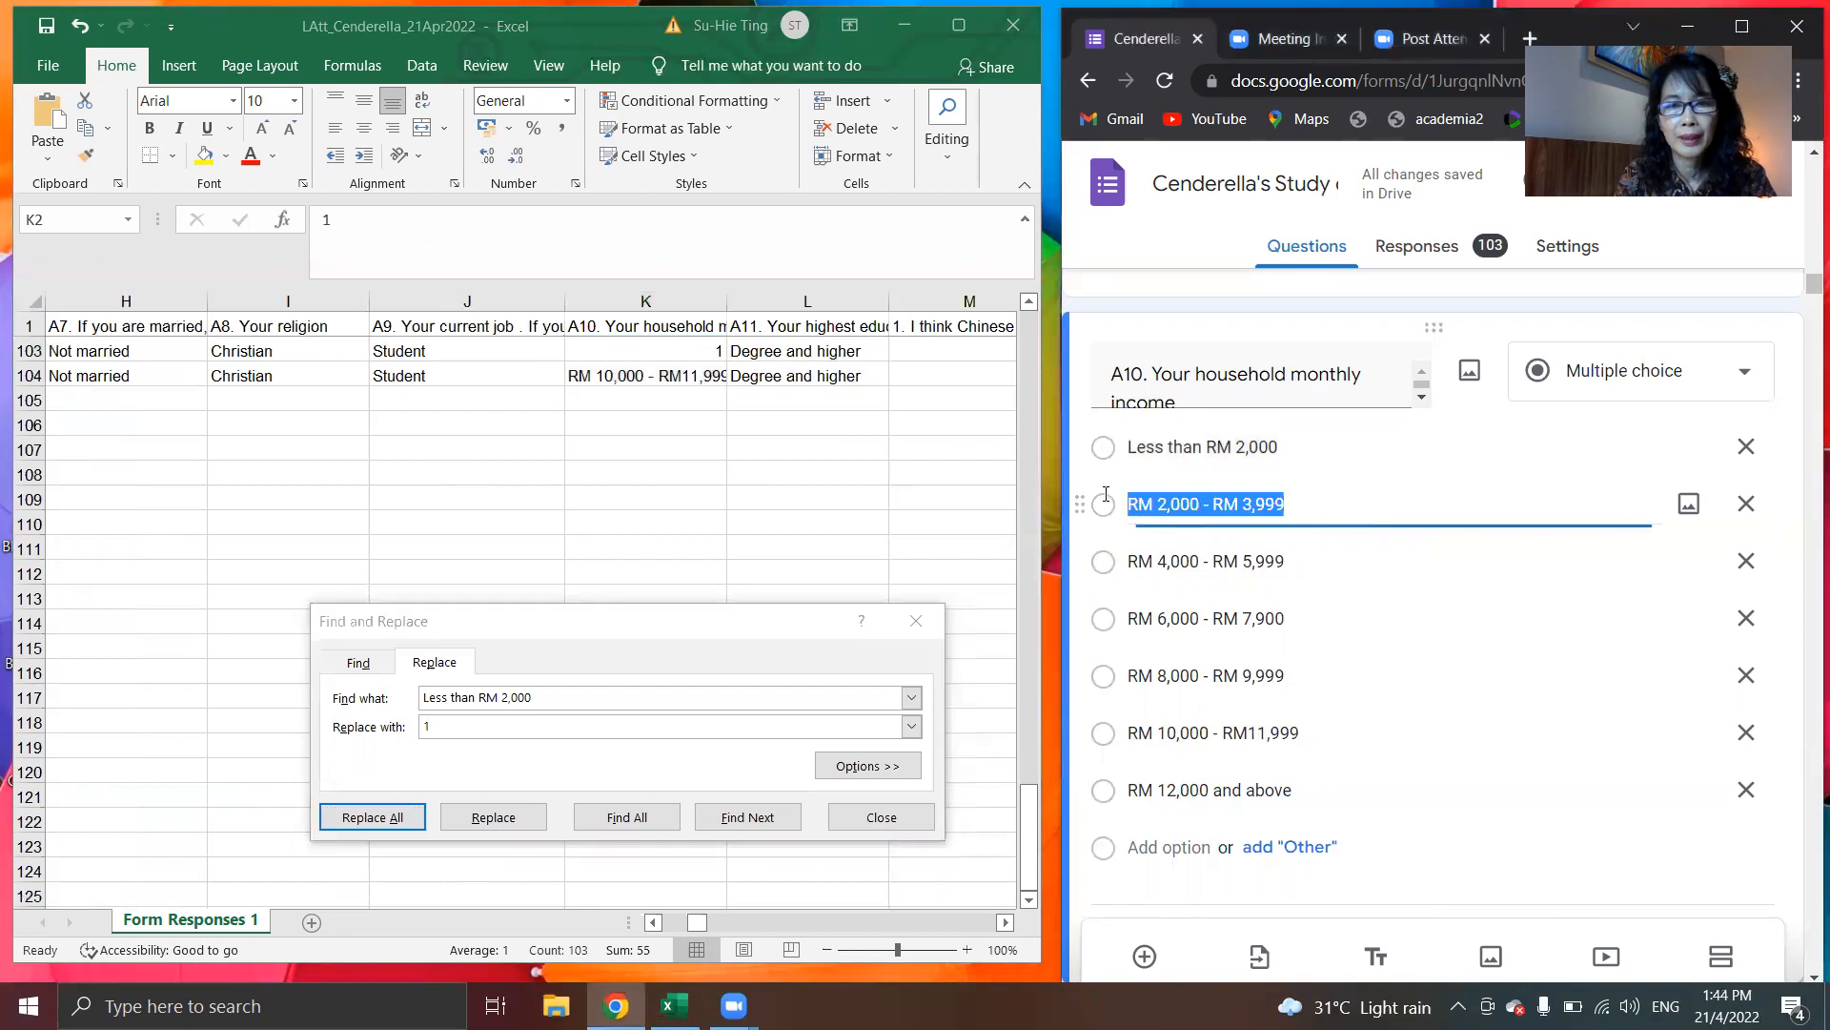
click(567, 689)
key(ctrl+v)
click(448, 728)
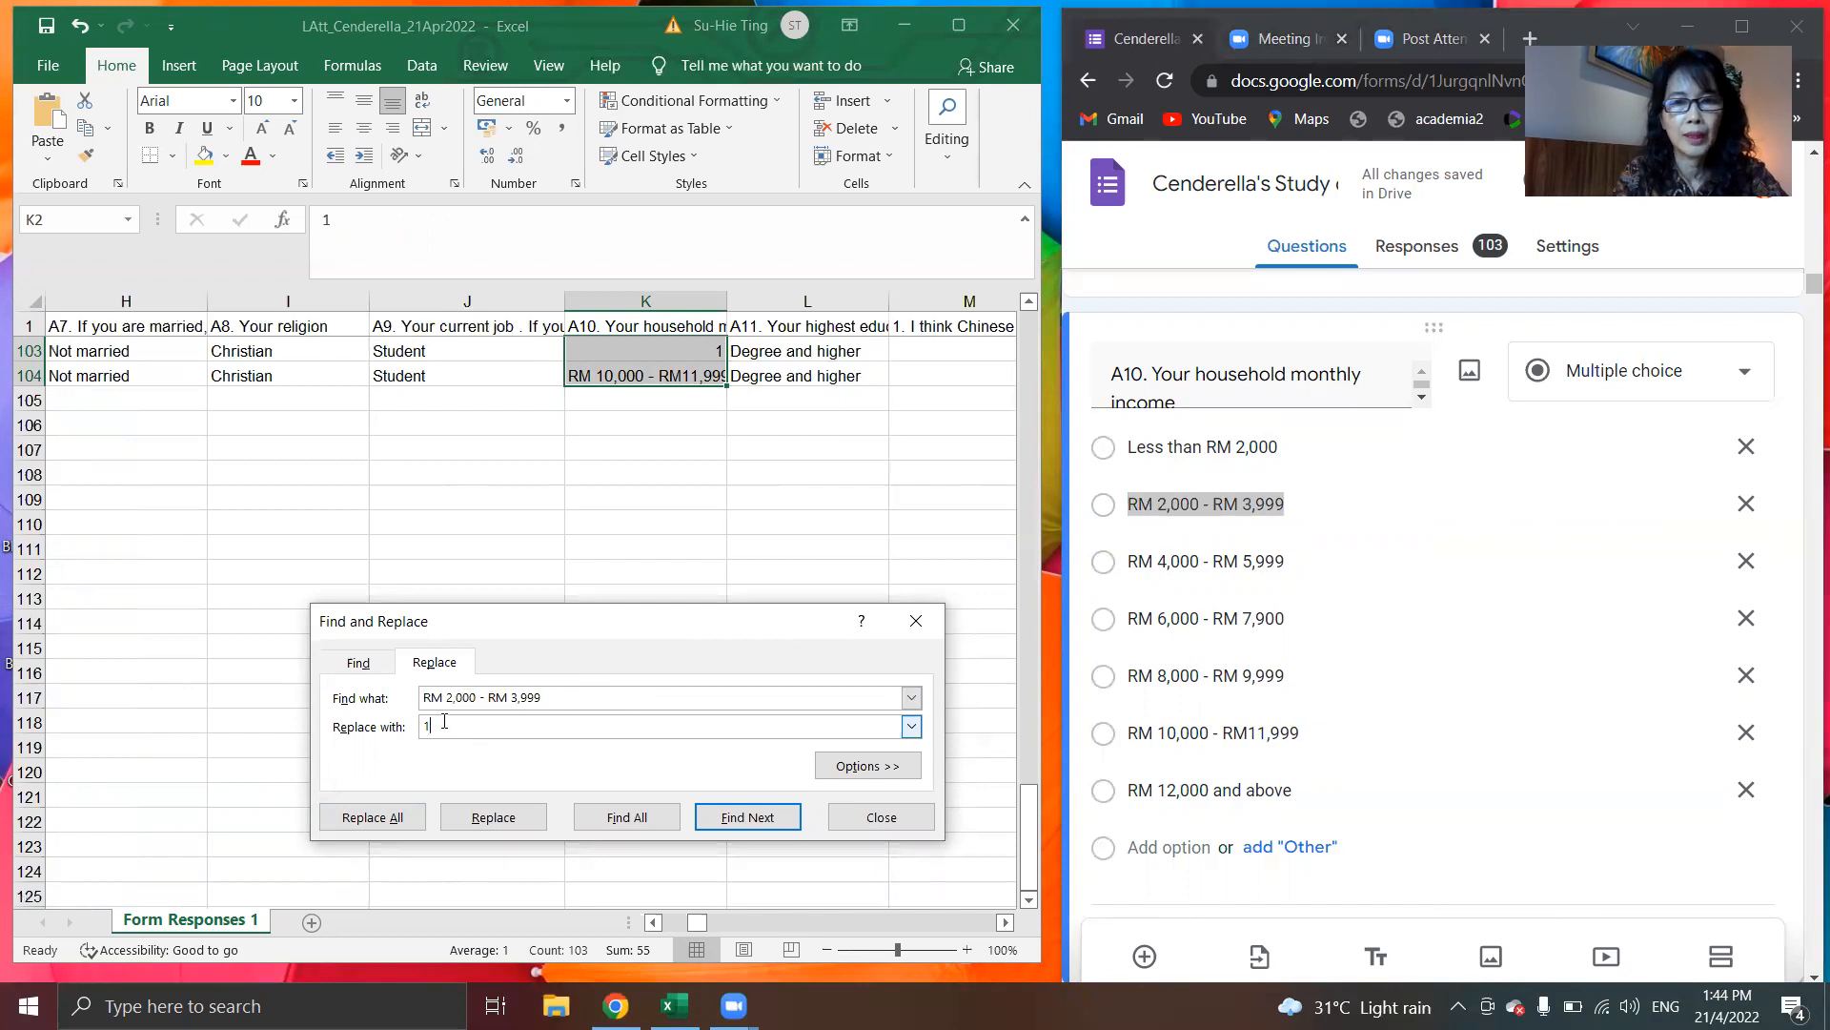
click(386, 818)
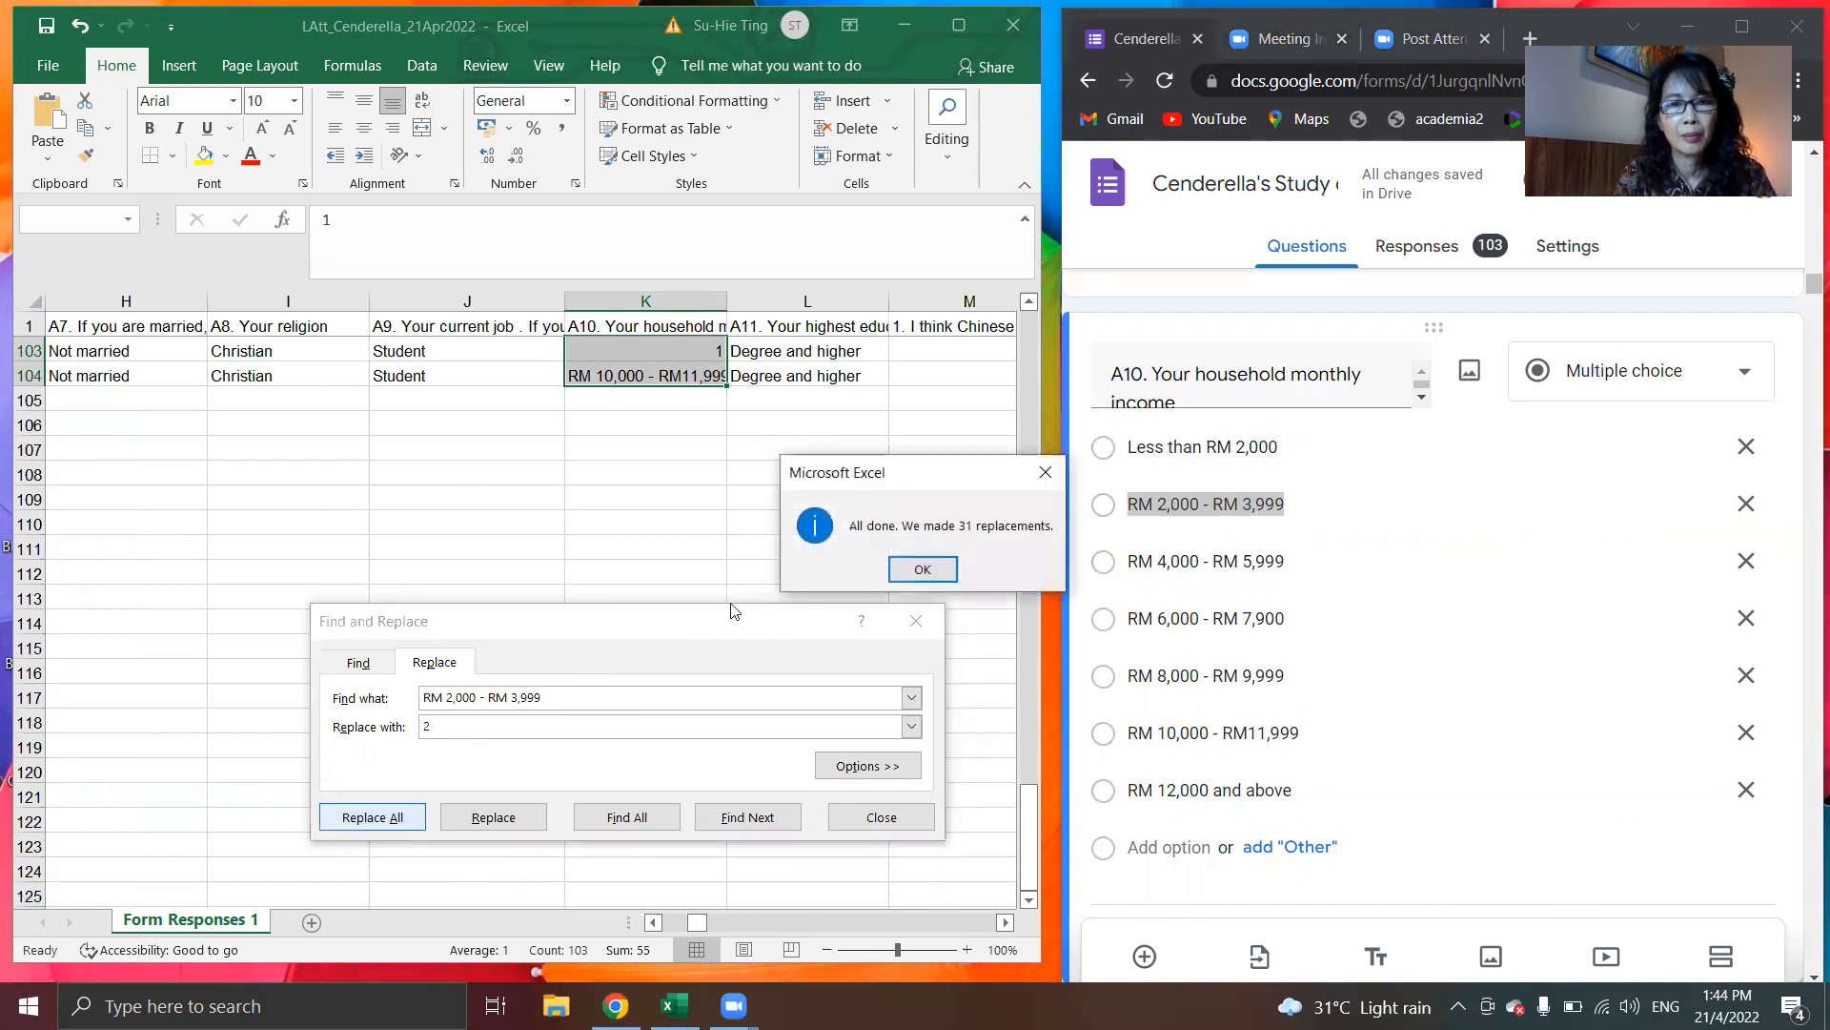
click(923, 570)
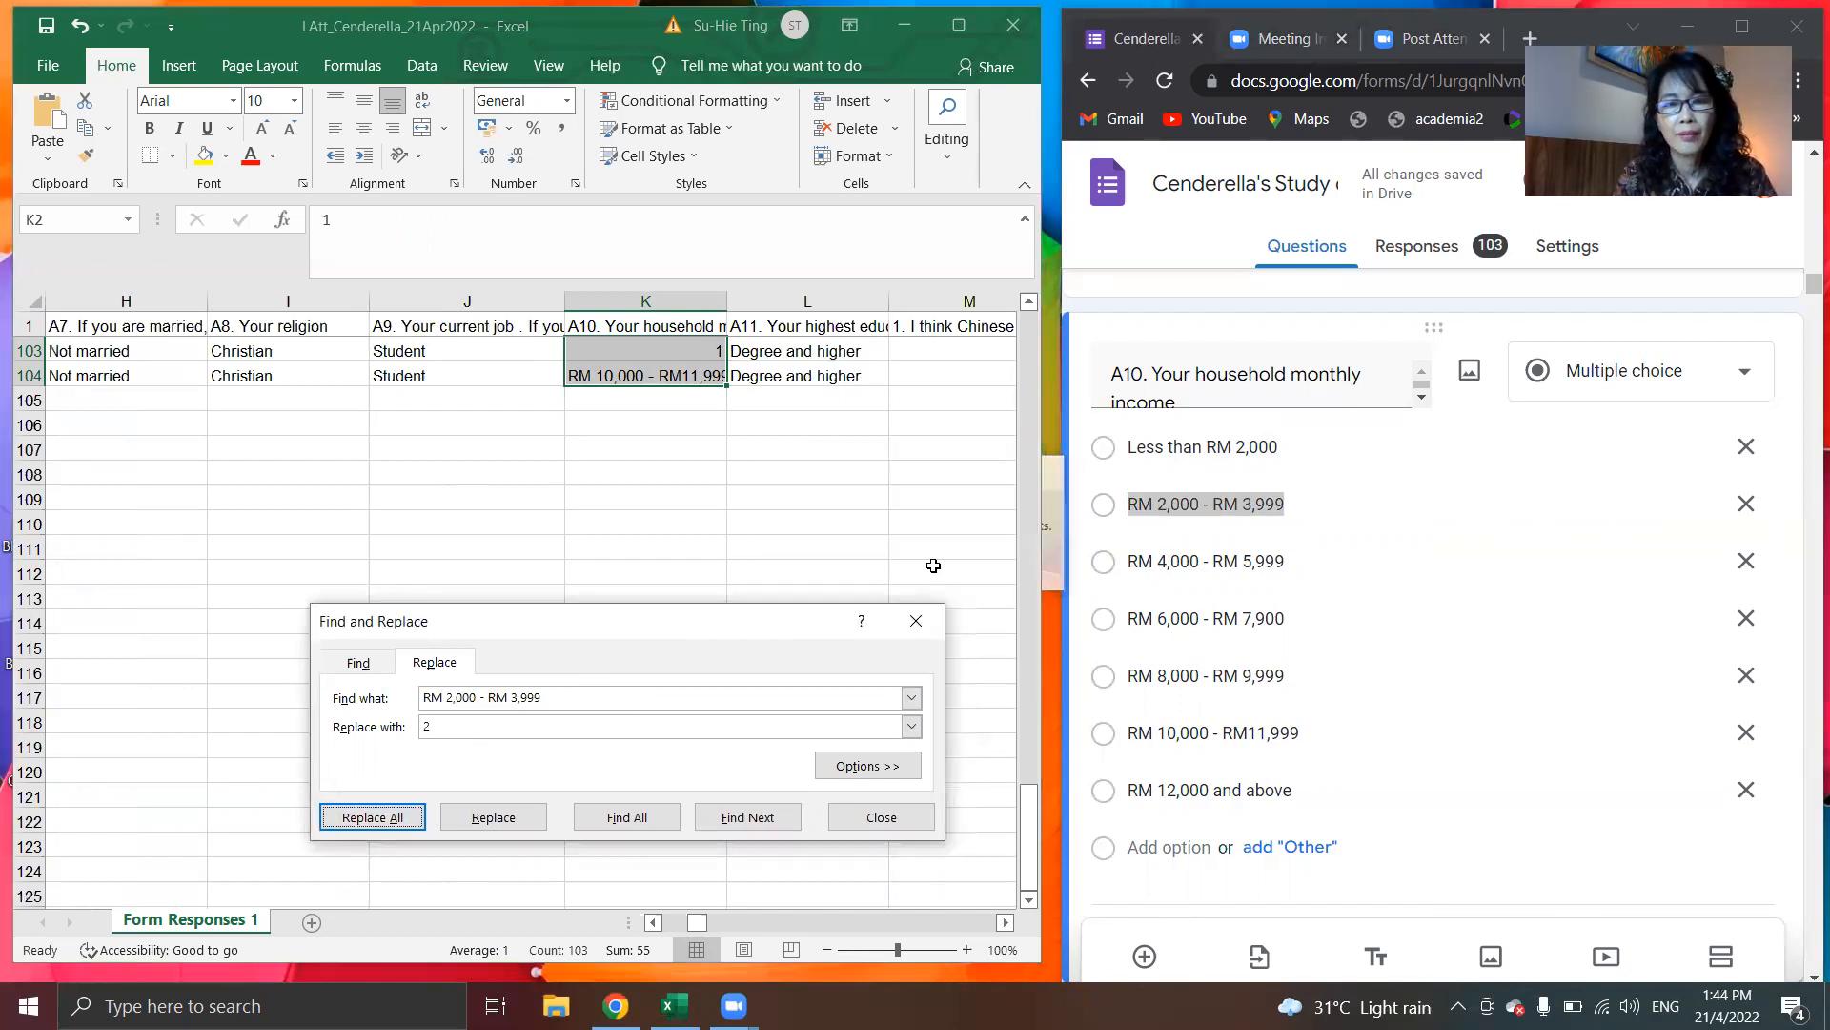
Step: Replace every "RM 4,000 - RM 5,999" in the selected household income responses with 3, copying the option text from the form
triple_click(1302, 571)
key(ctrl+c)
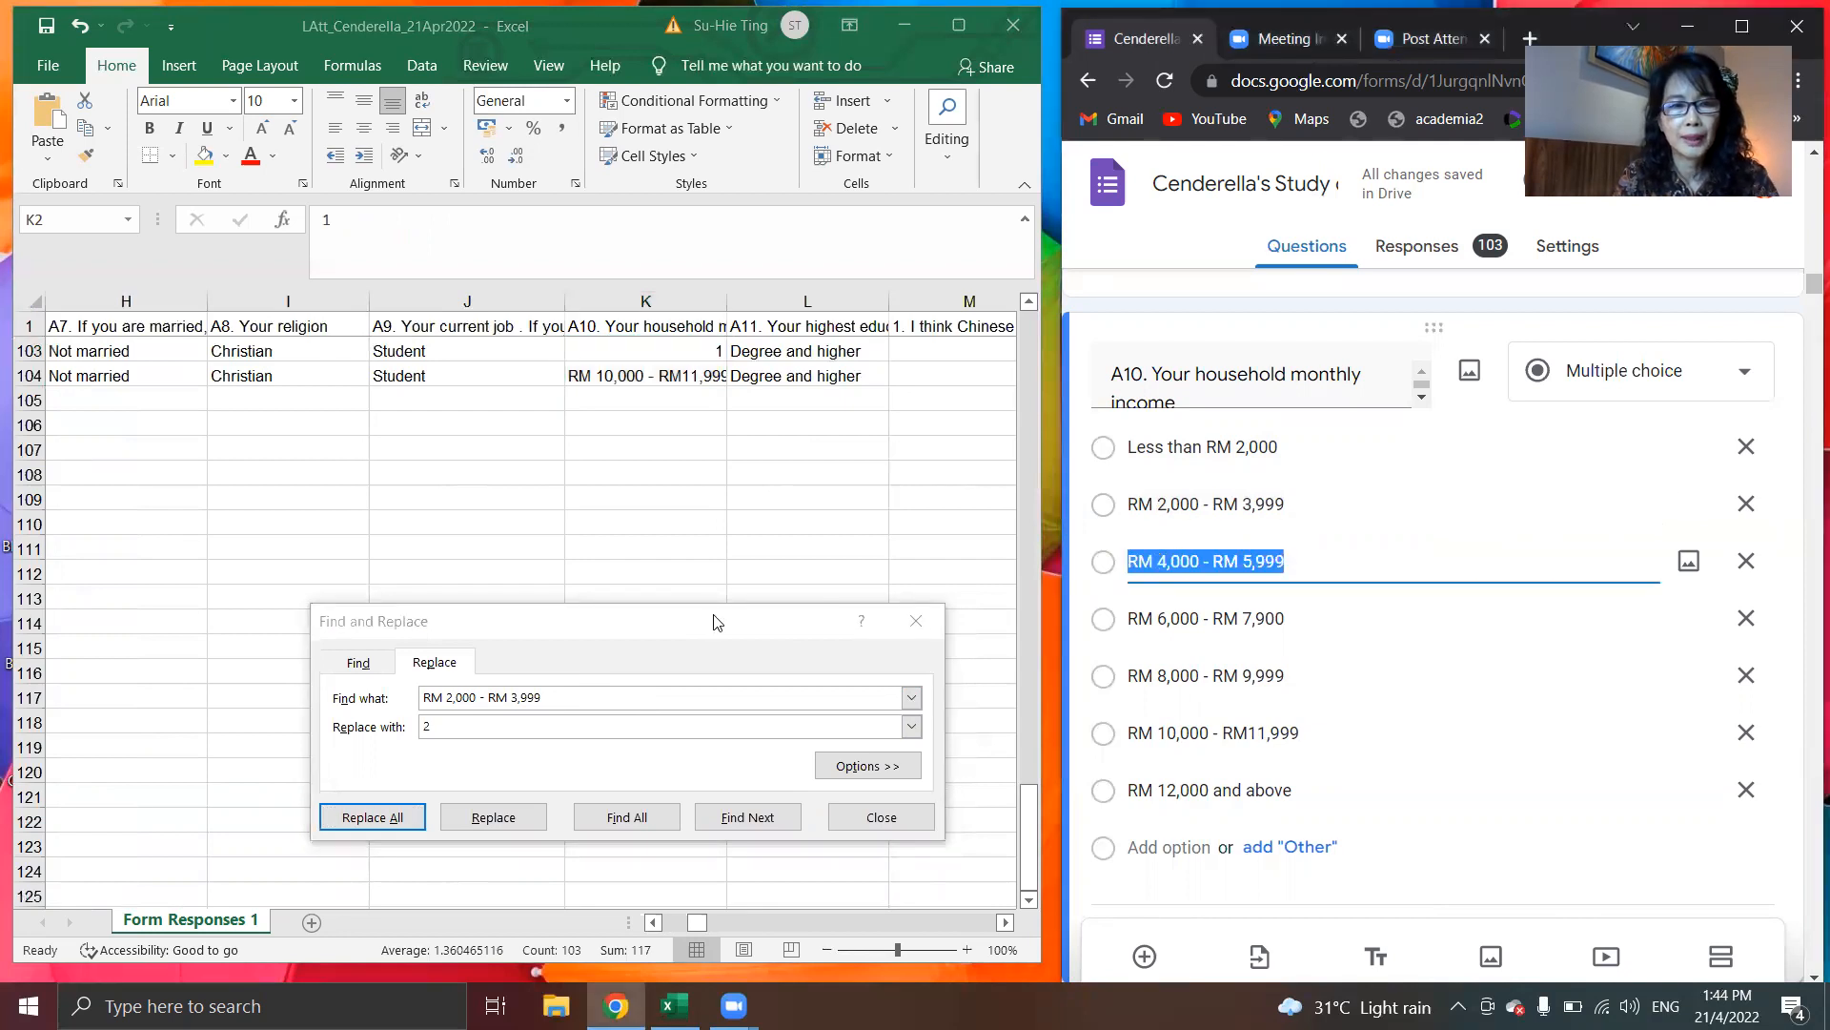
click(904, 696)
key(ctrl+v)
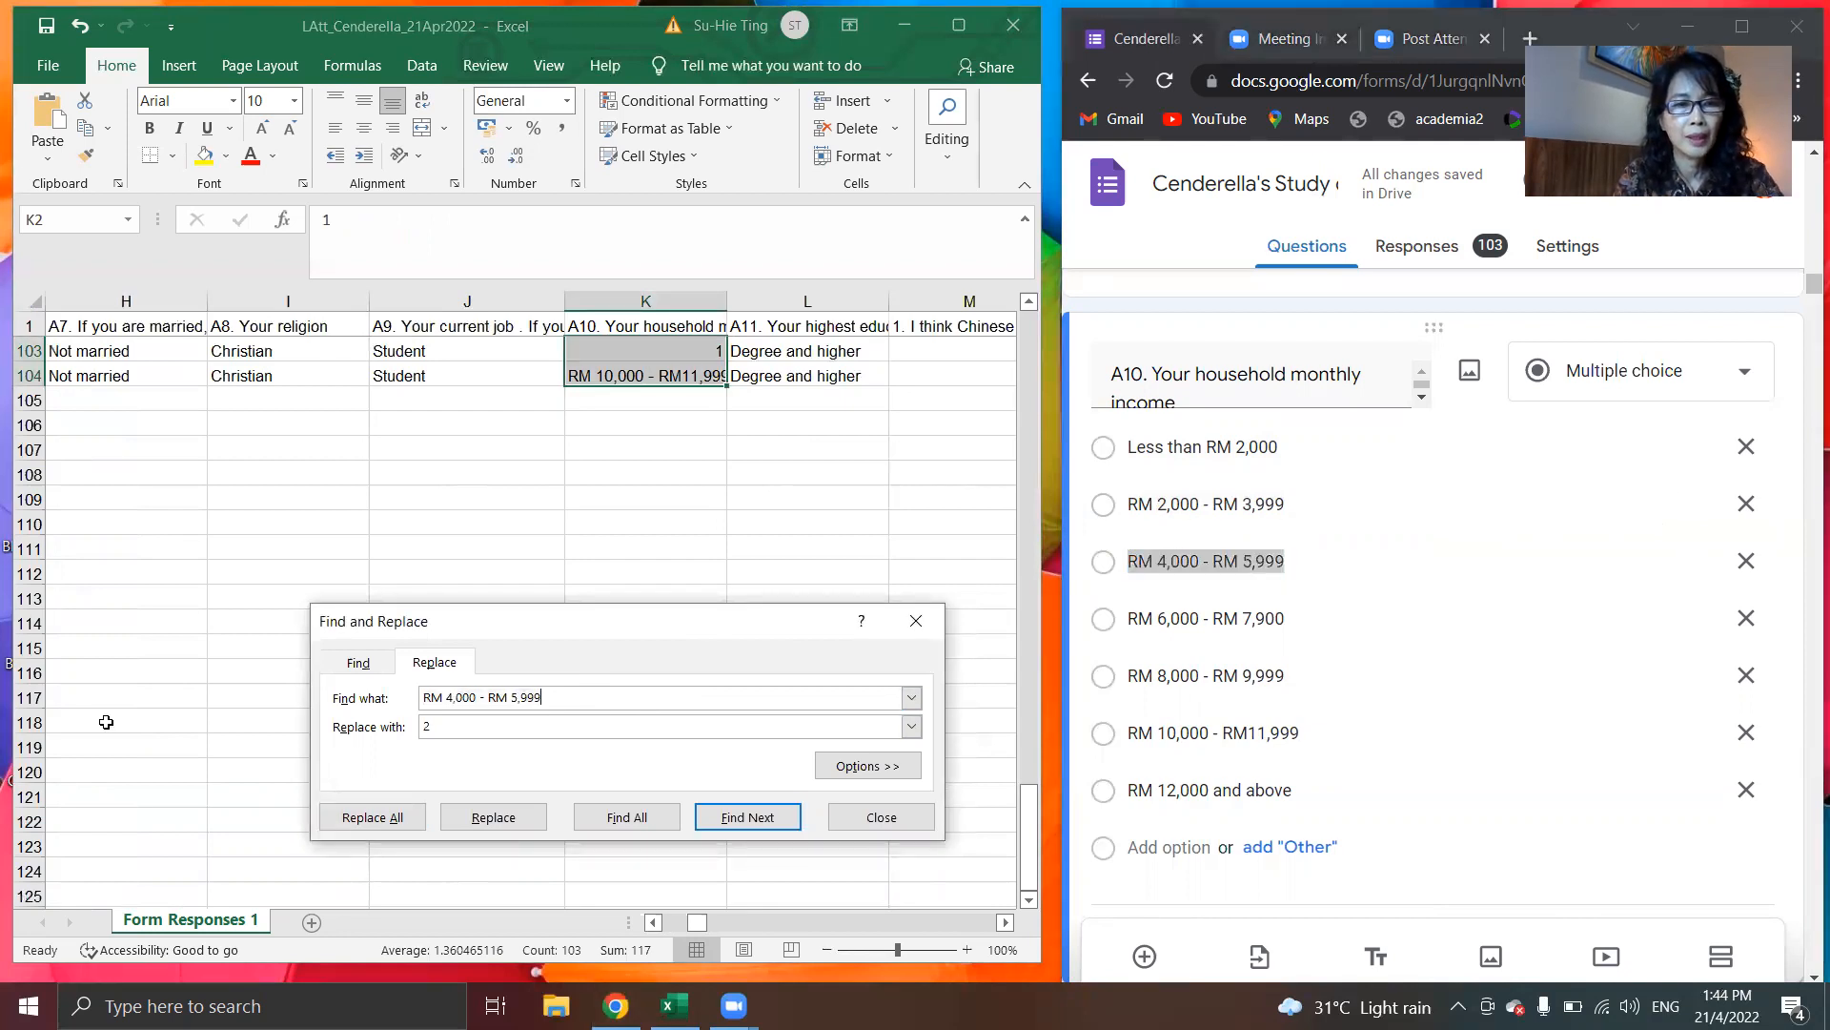
click(442, 729)
key(BackSpace)
text(3)
click(386, 820)
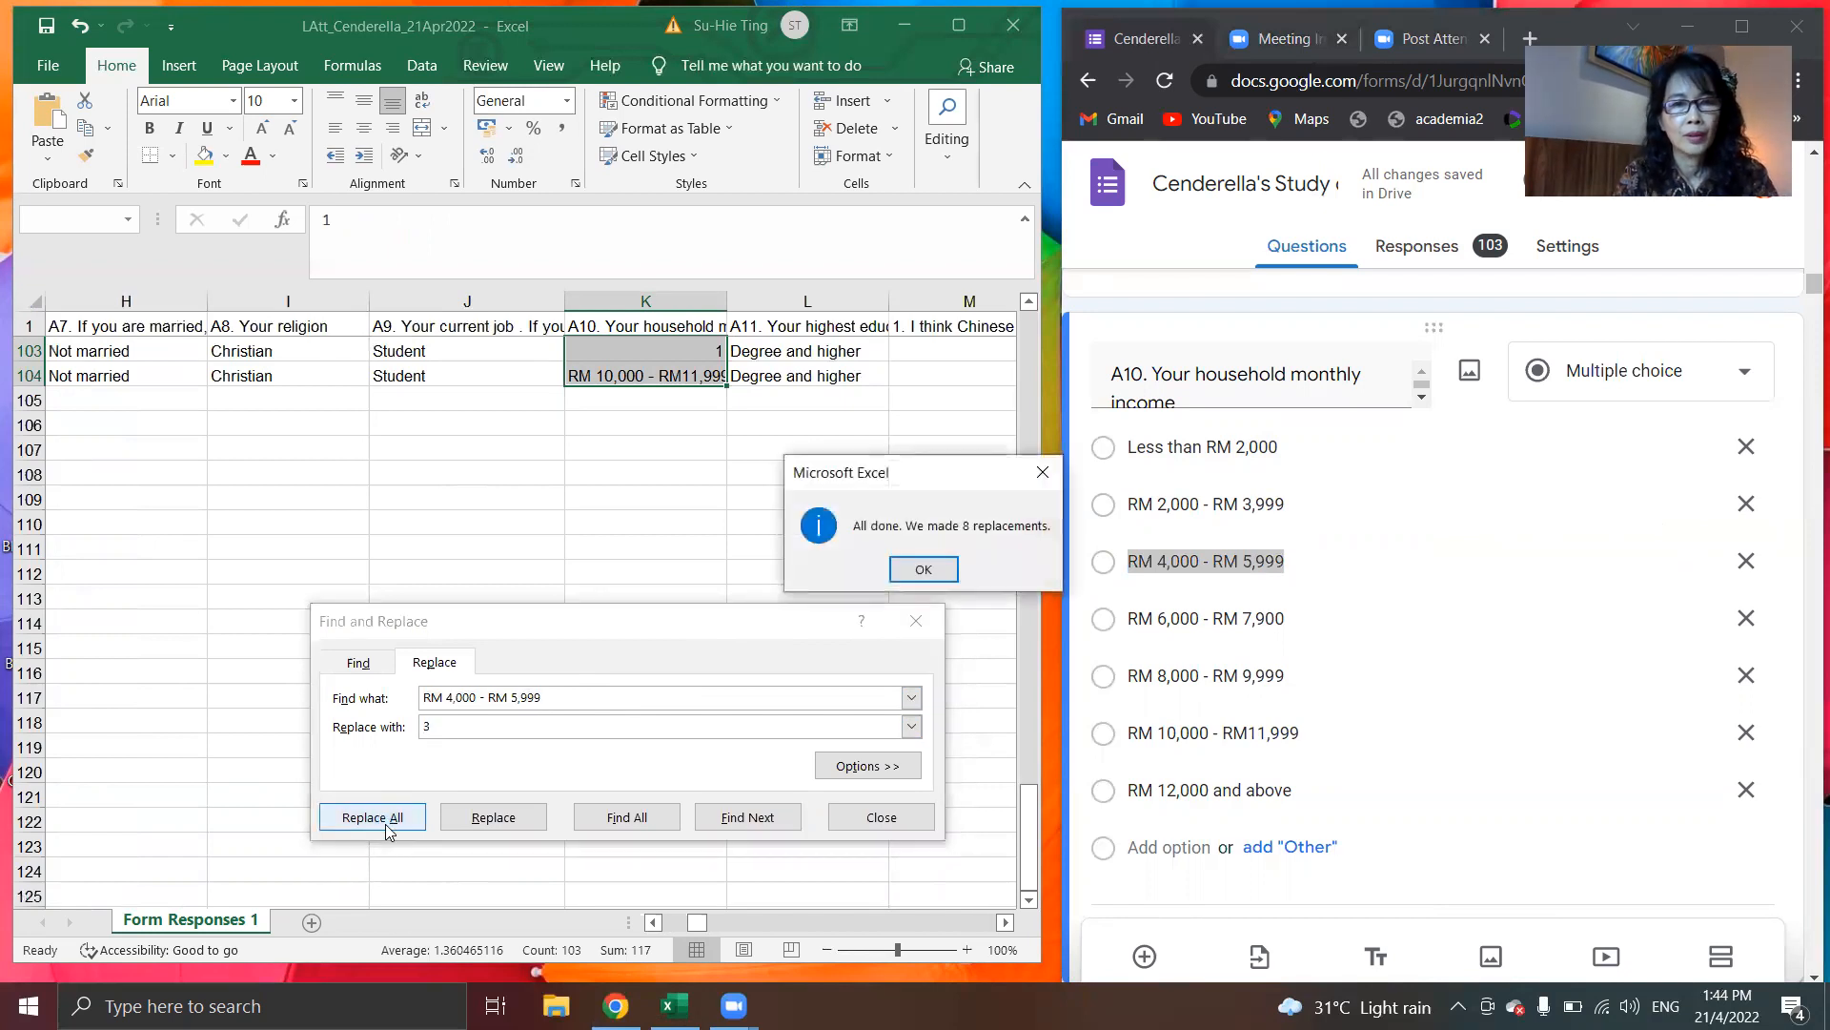
click(923, 570)
Step: Replace every "RM 6,000 - RM 7,900" in the selected household income responses with 4, copying the option text from the form
drag(1295, 618, 1131, 611)
key(ctrl+c)
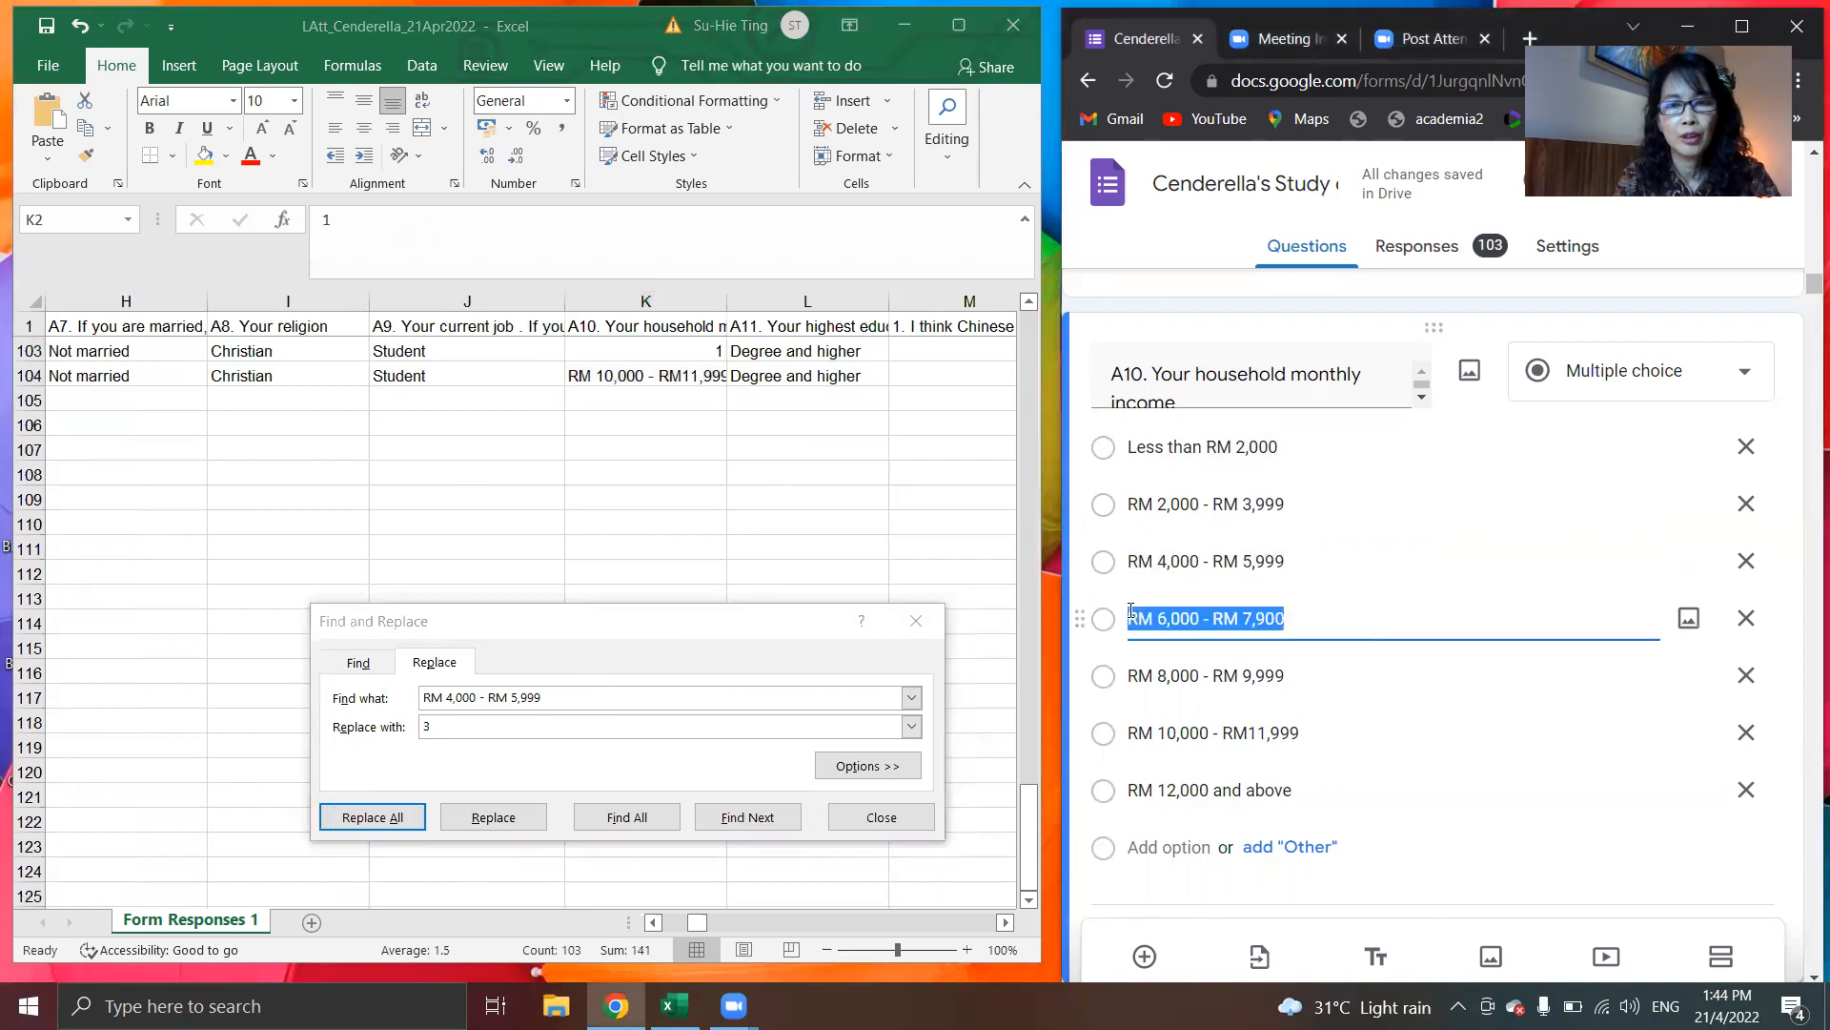
click(595, 694)
key(ctrl+a)
key(ctrl+v)
click(432, 731)
key(BackSpace)
text(4)
click(390, 817)
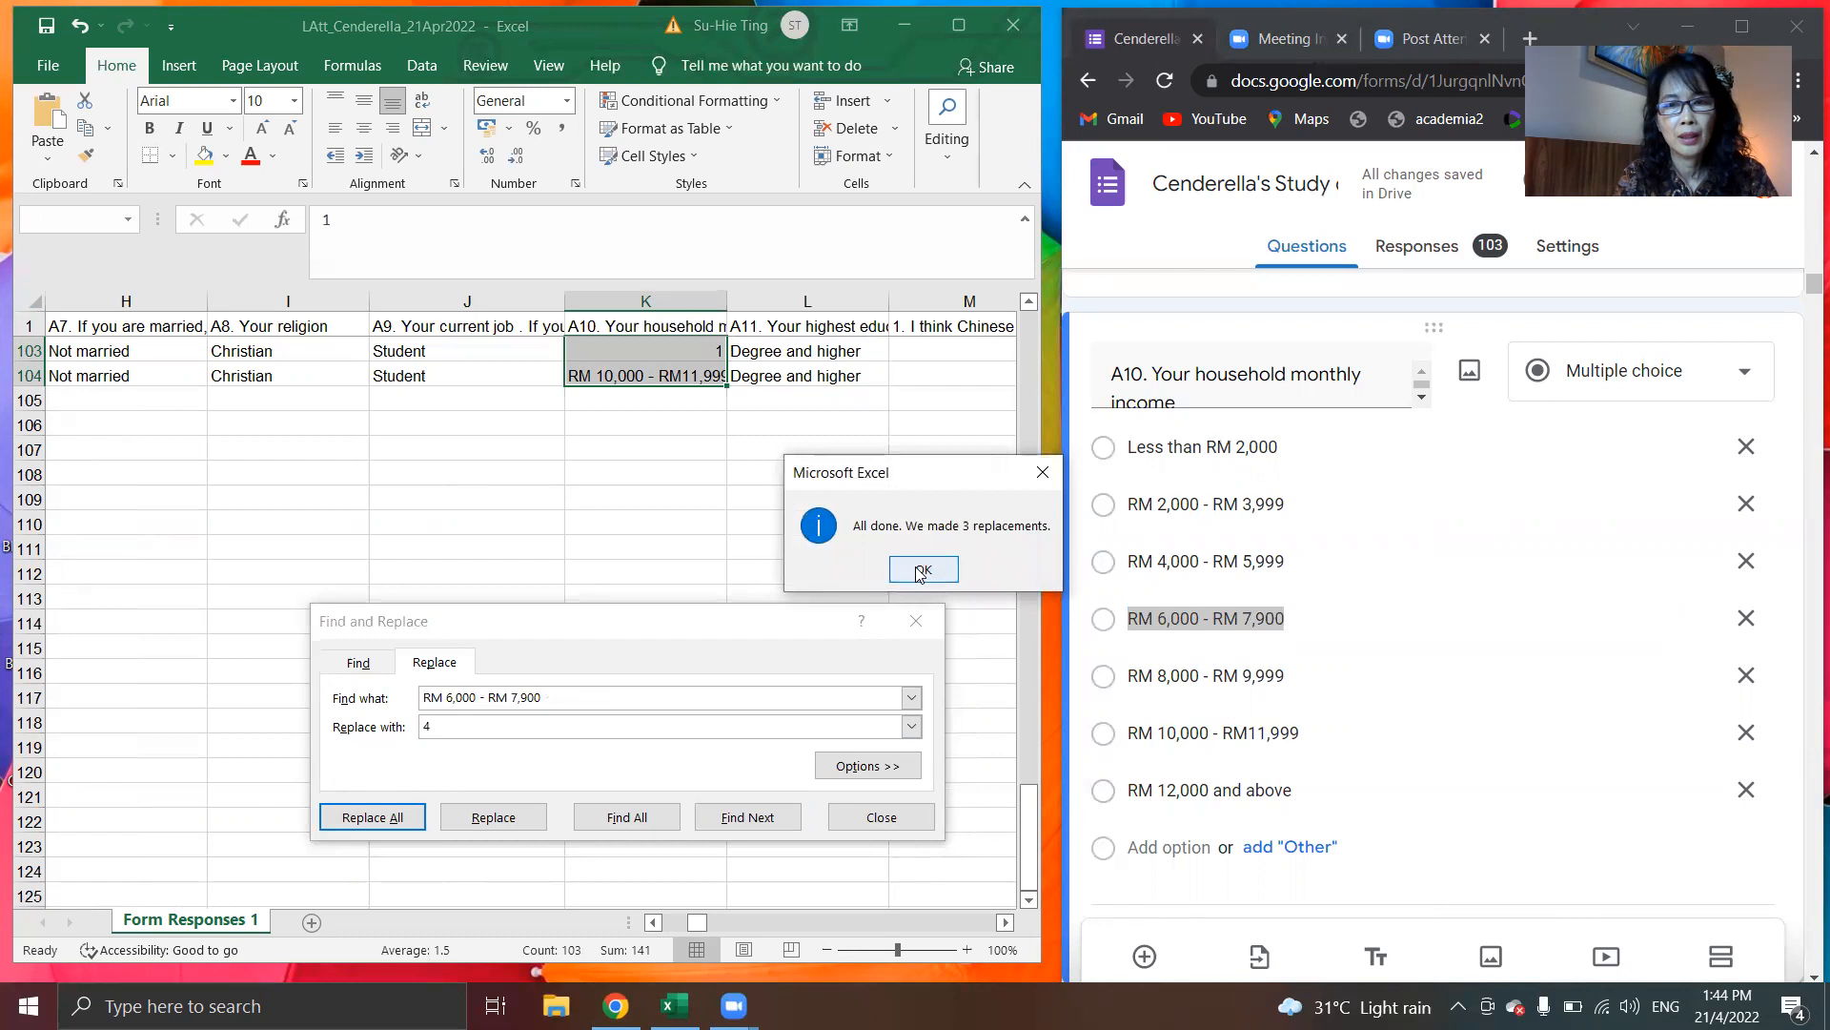
click(921, 572)
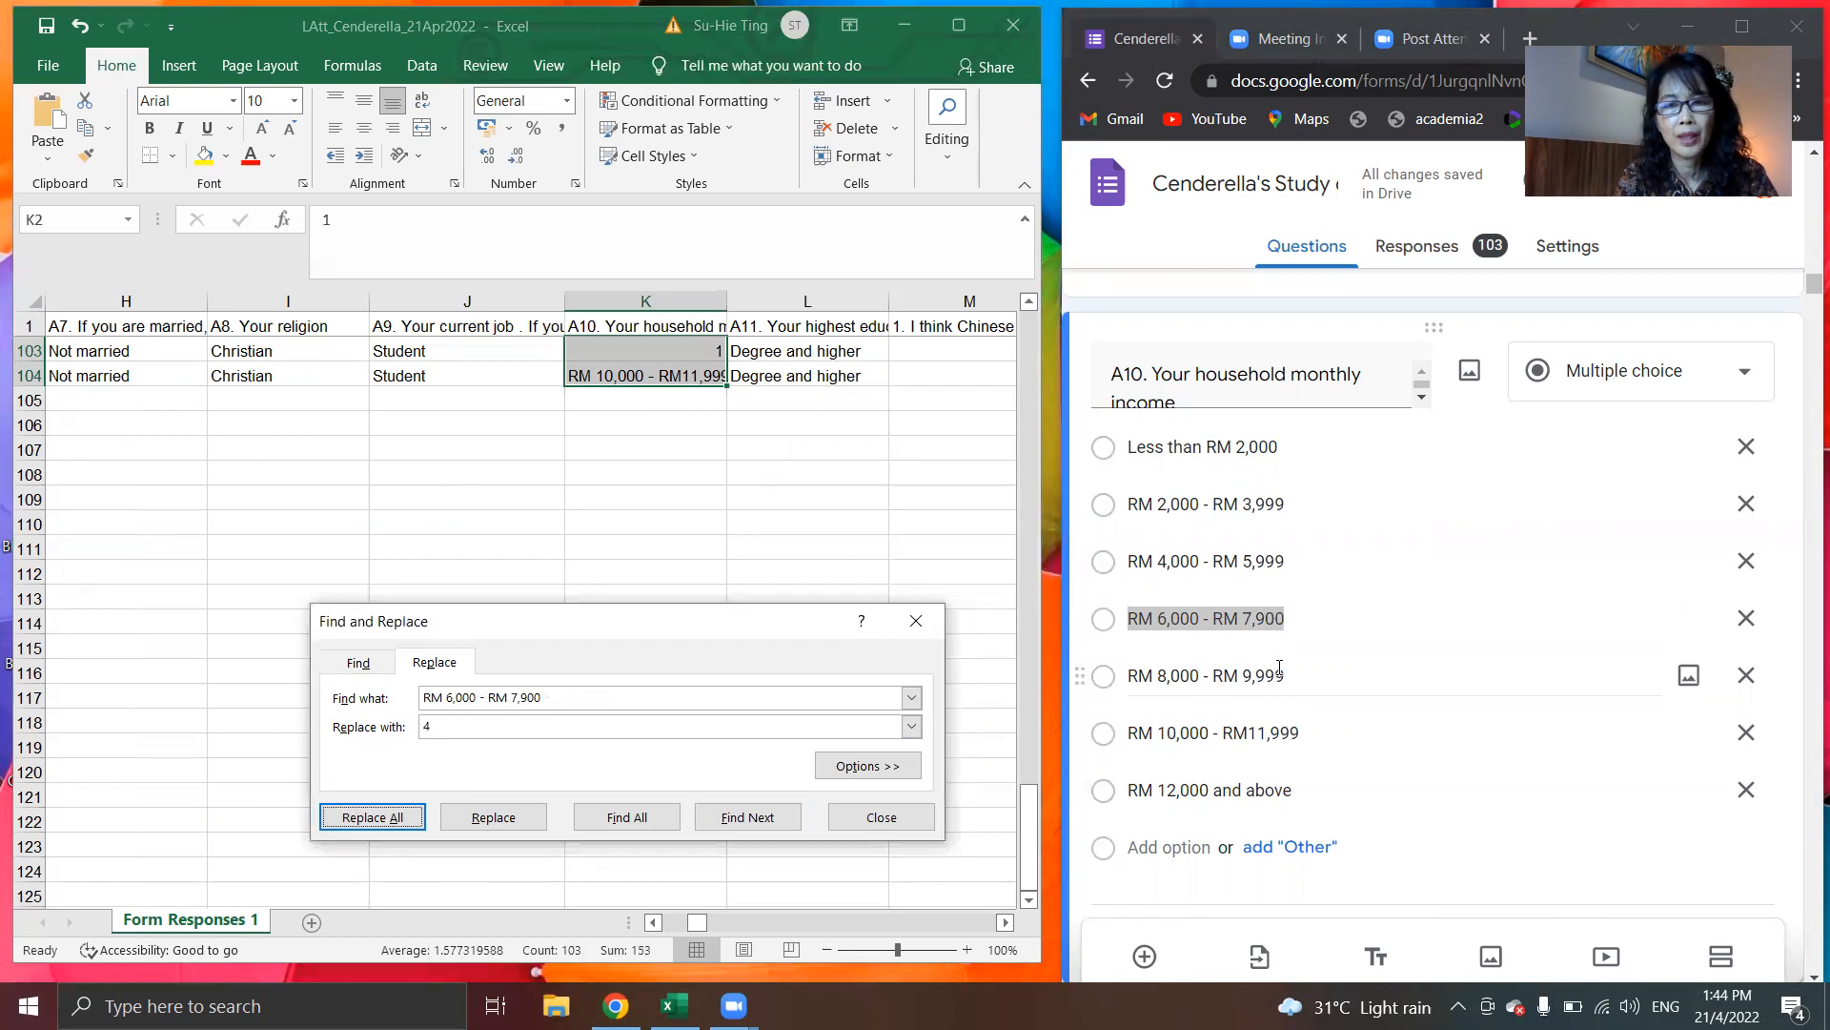
Step: Replace every "RM 8,000 - RM 9,999" in the selected household income responses with 5, copying the option text from the form
click(1149, 673)
key(ctrl+c)
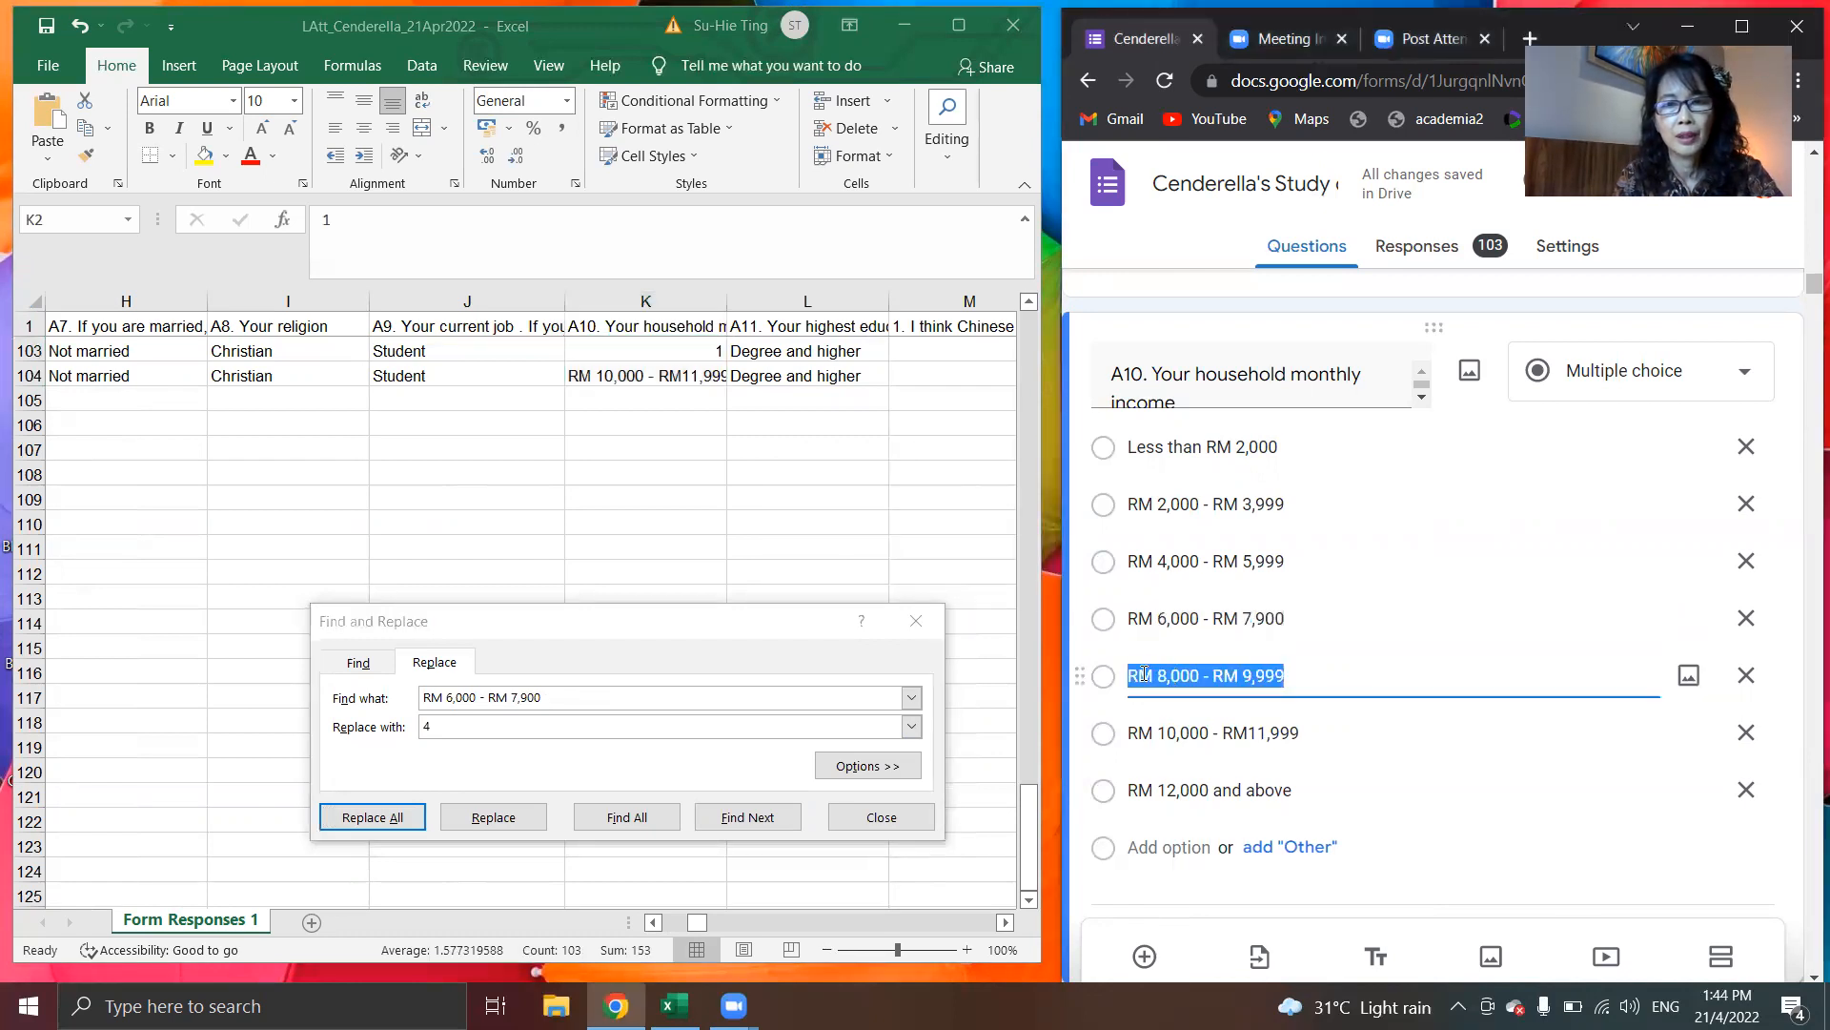
drag(615, 701, 256, 687)
key(ctrl+v)
click(444, 729)
key(BackSpace)
text(5)
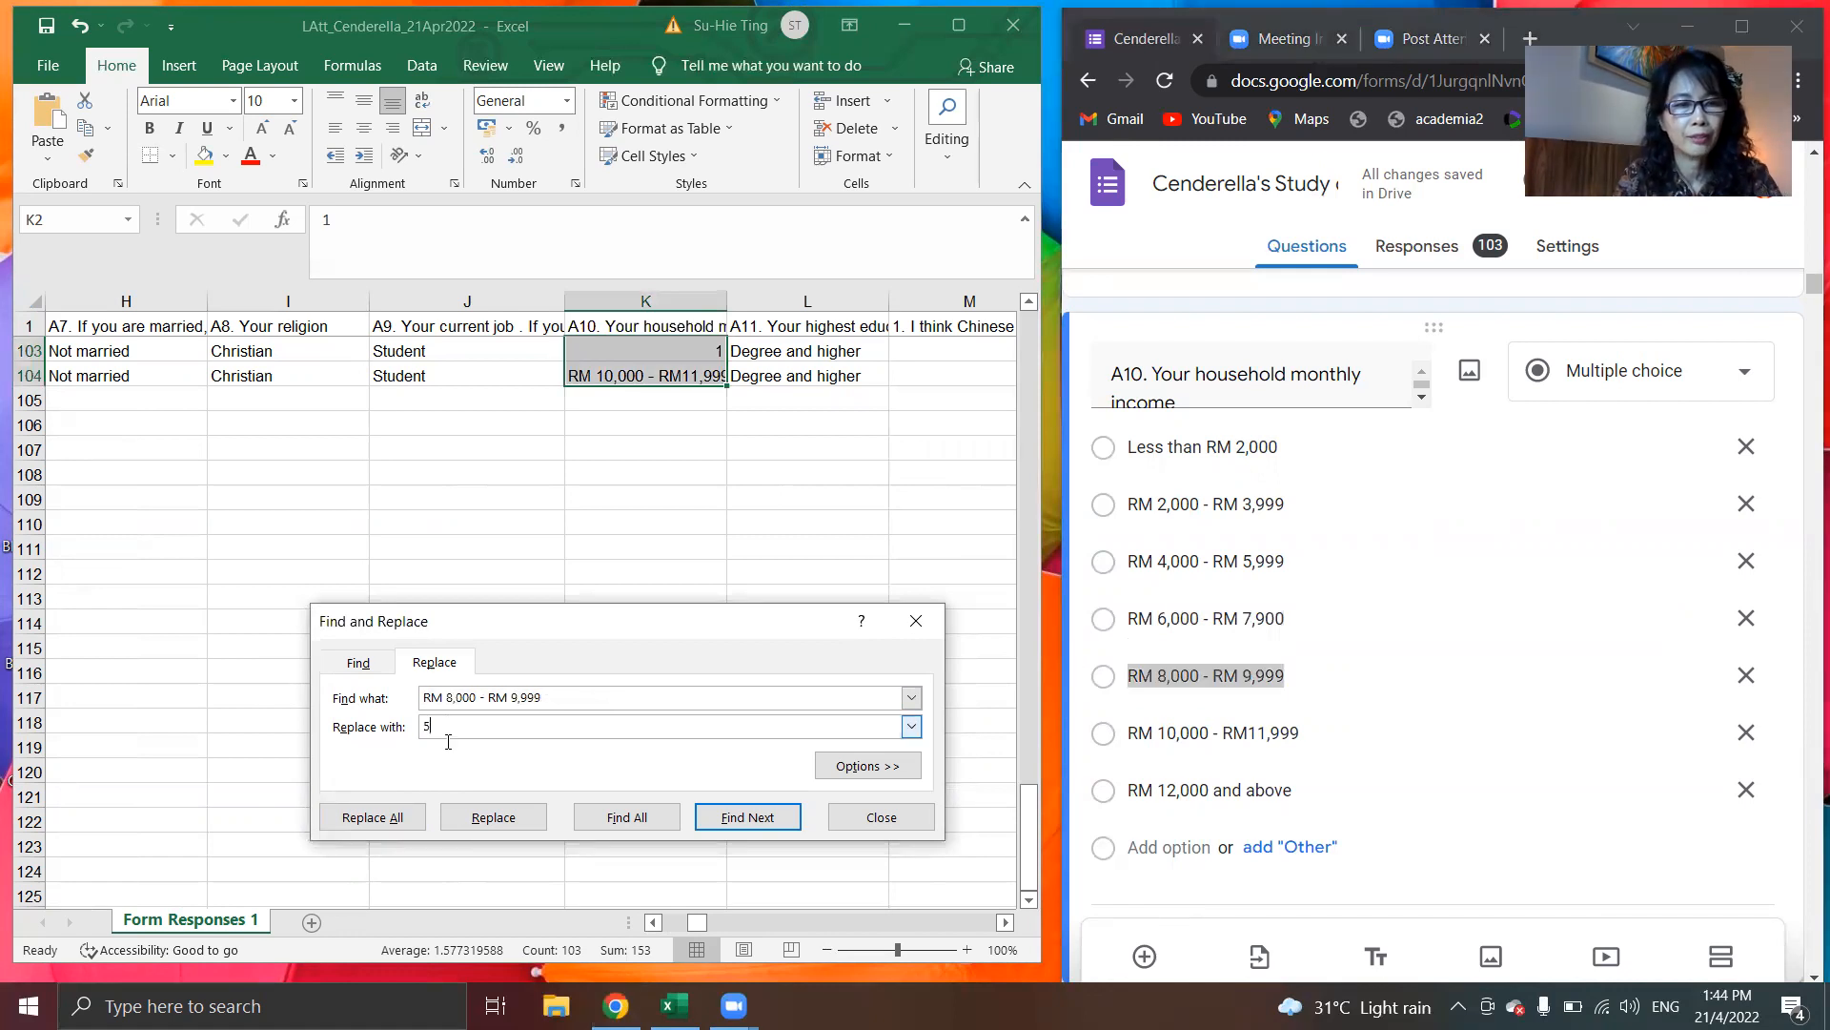
click(395, 820)
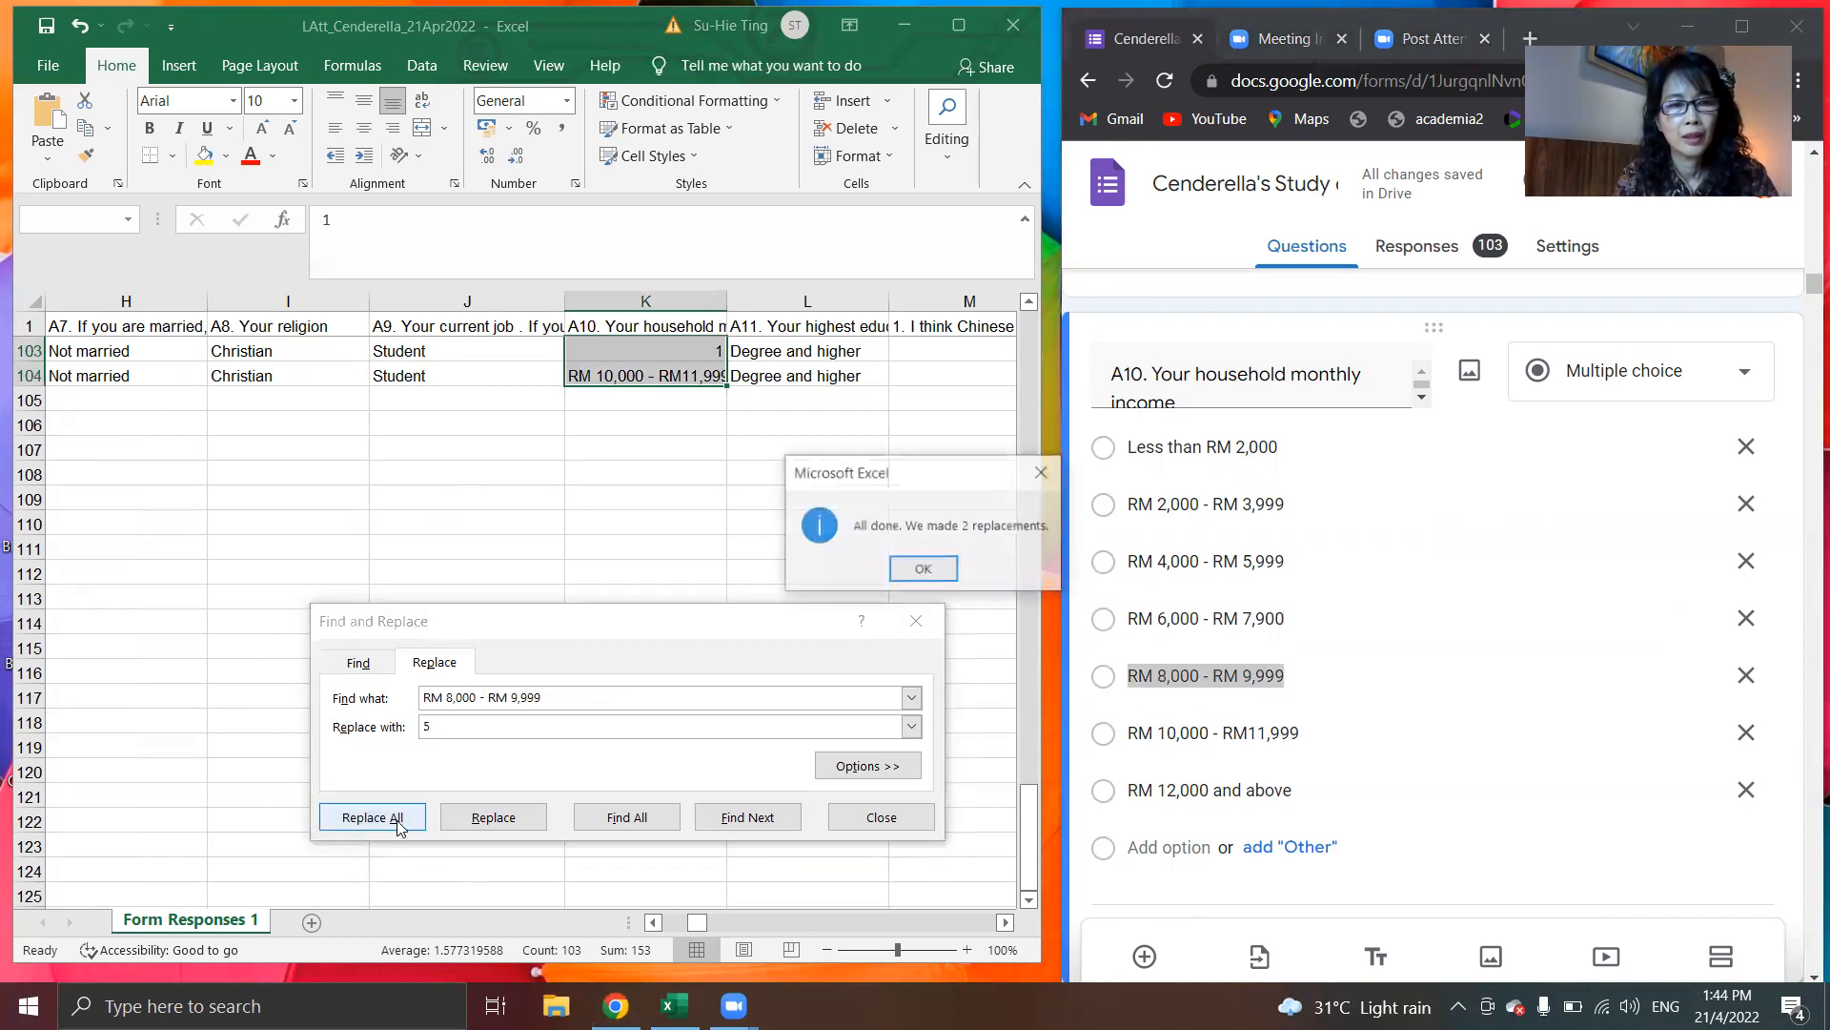
click(921, 570)
Step: Replace every "RM 10,000 - RM11,999" in the selected household income responses with 6, copying the option text from the form
click(1244, 722)
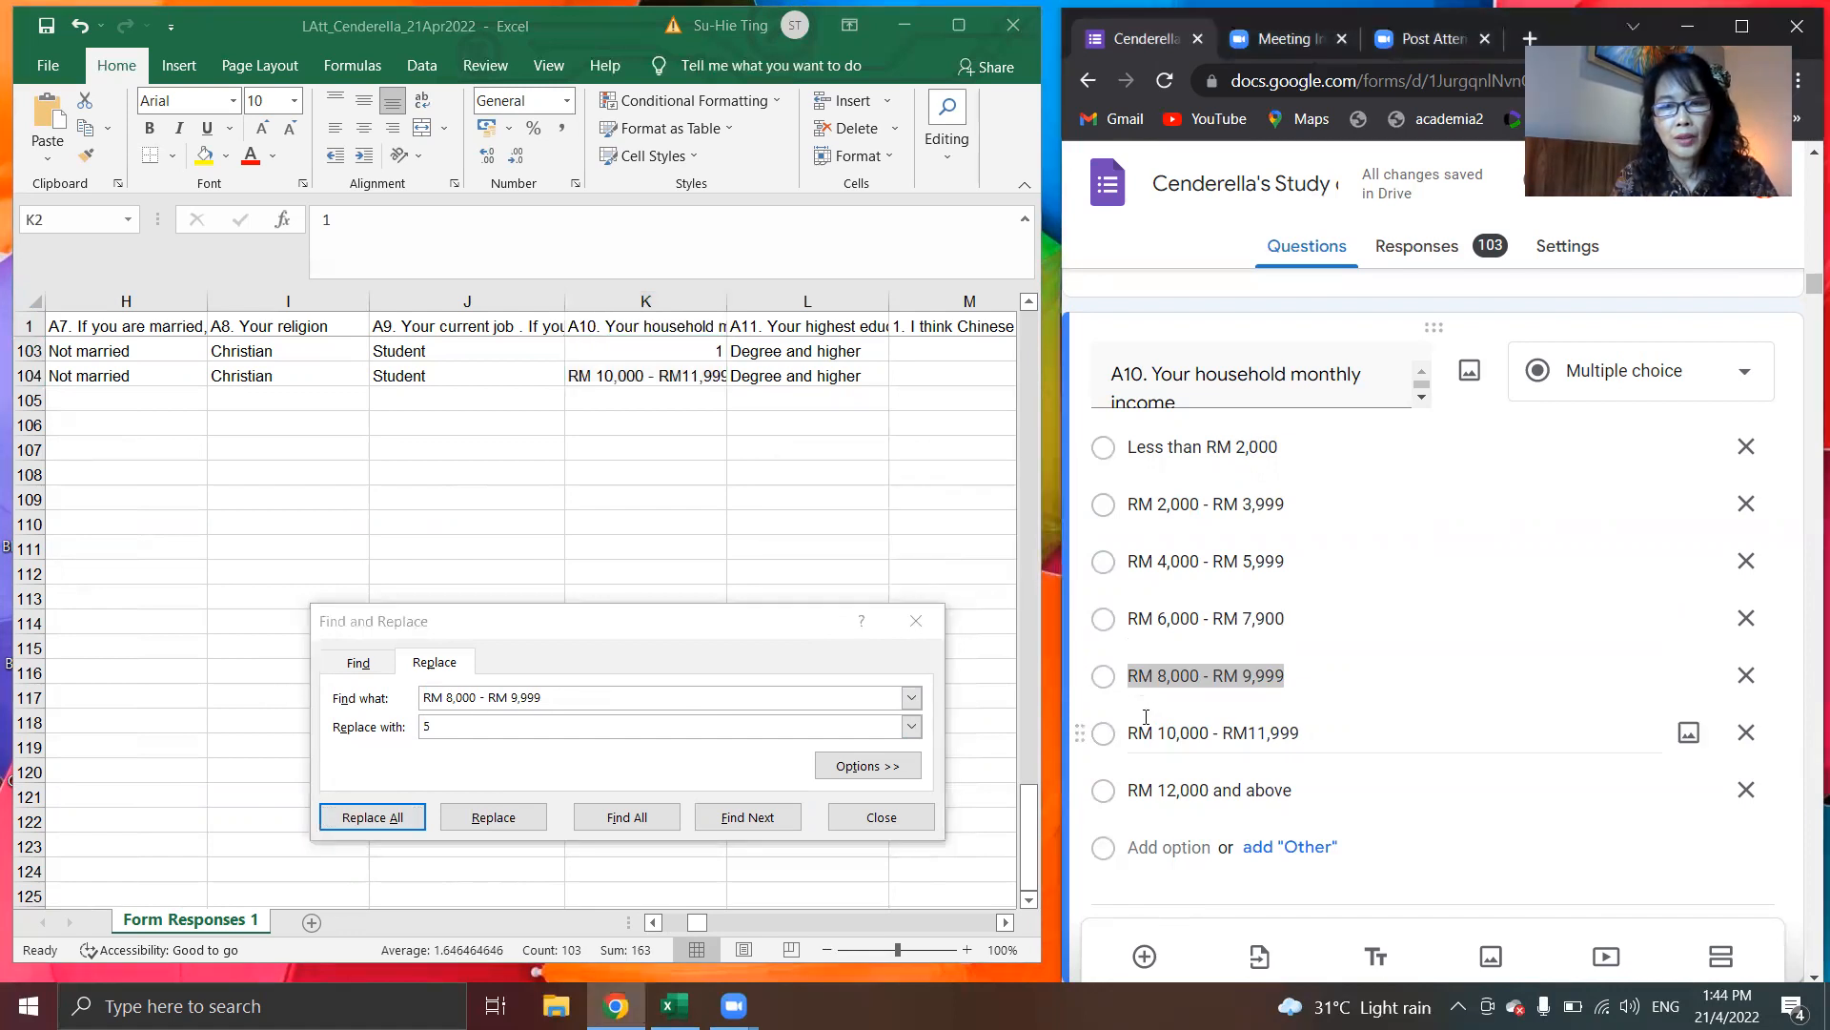
triple_click(1134, 729)
key(ctrl+c)
drag(594, 699, 333, 684)
key(ctrl+v)
click(430, 725)
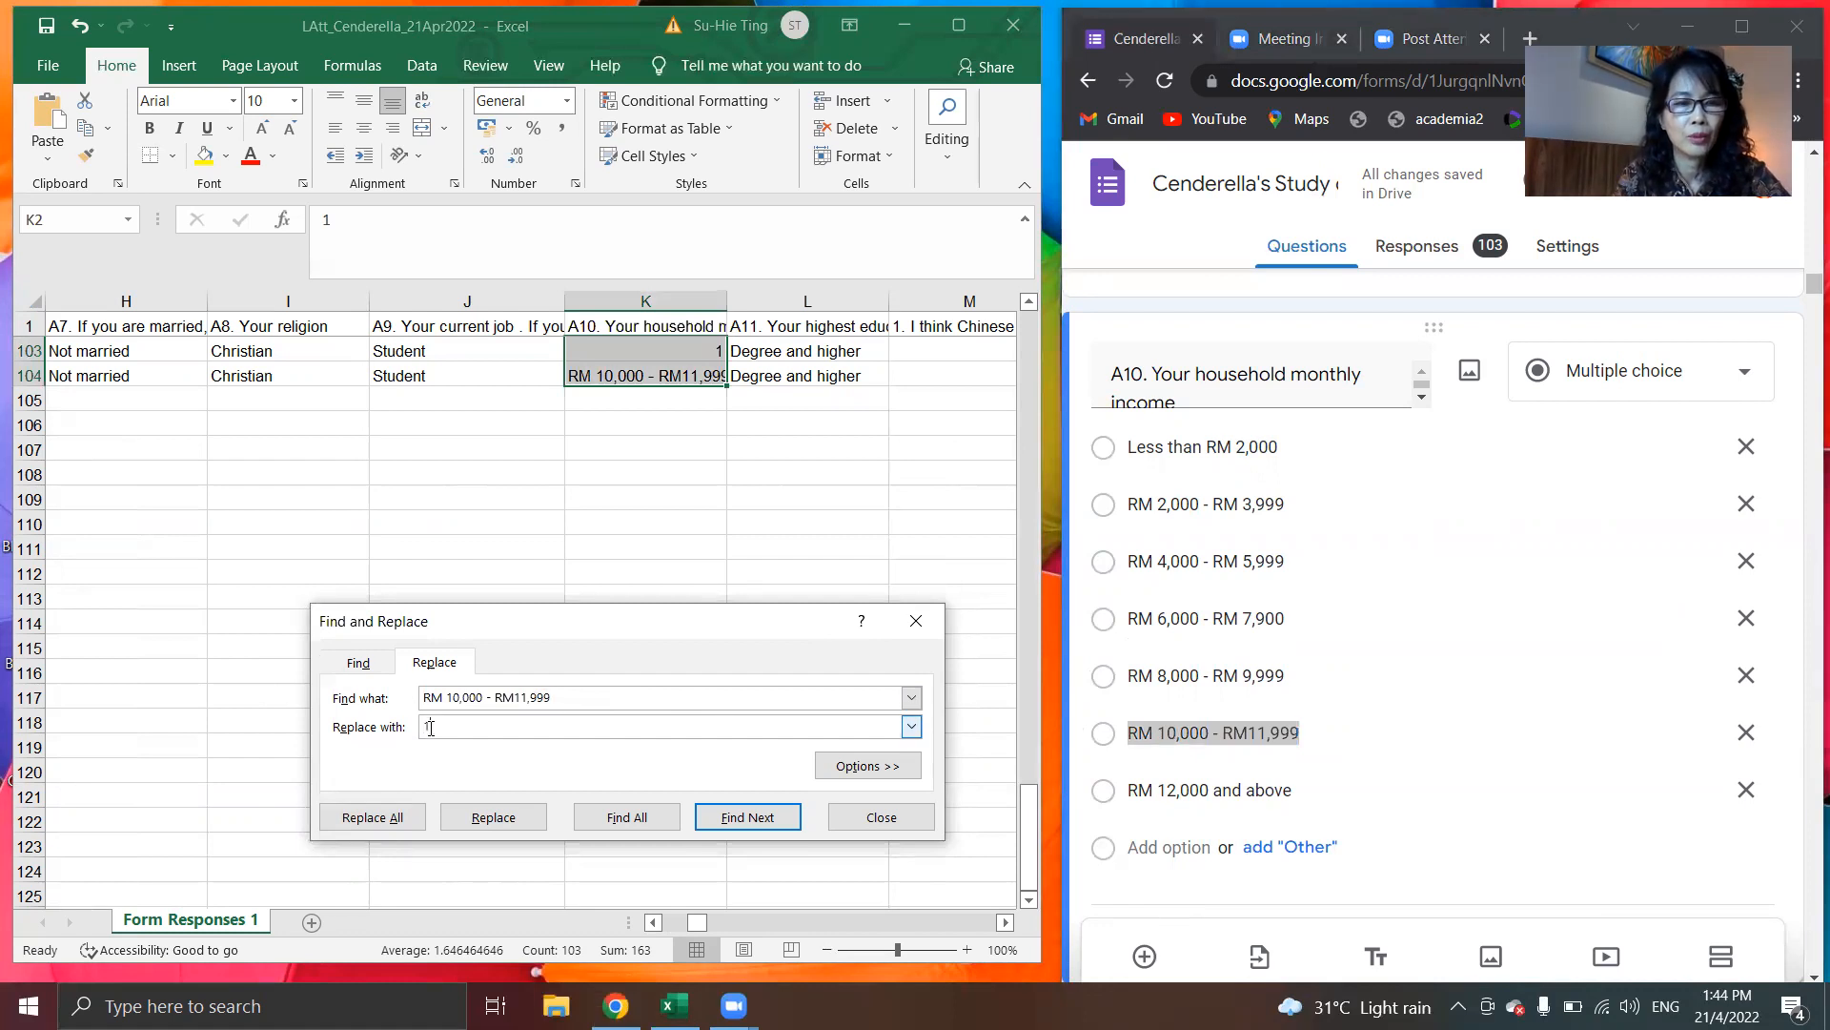
click(373, 817)
click(923, 569)
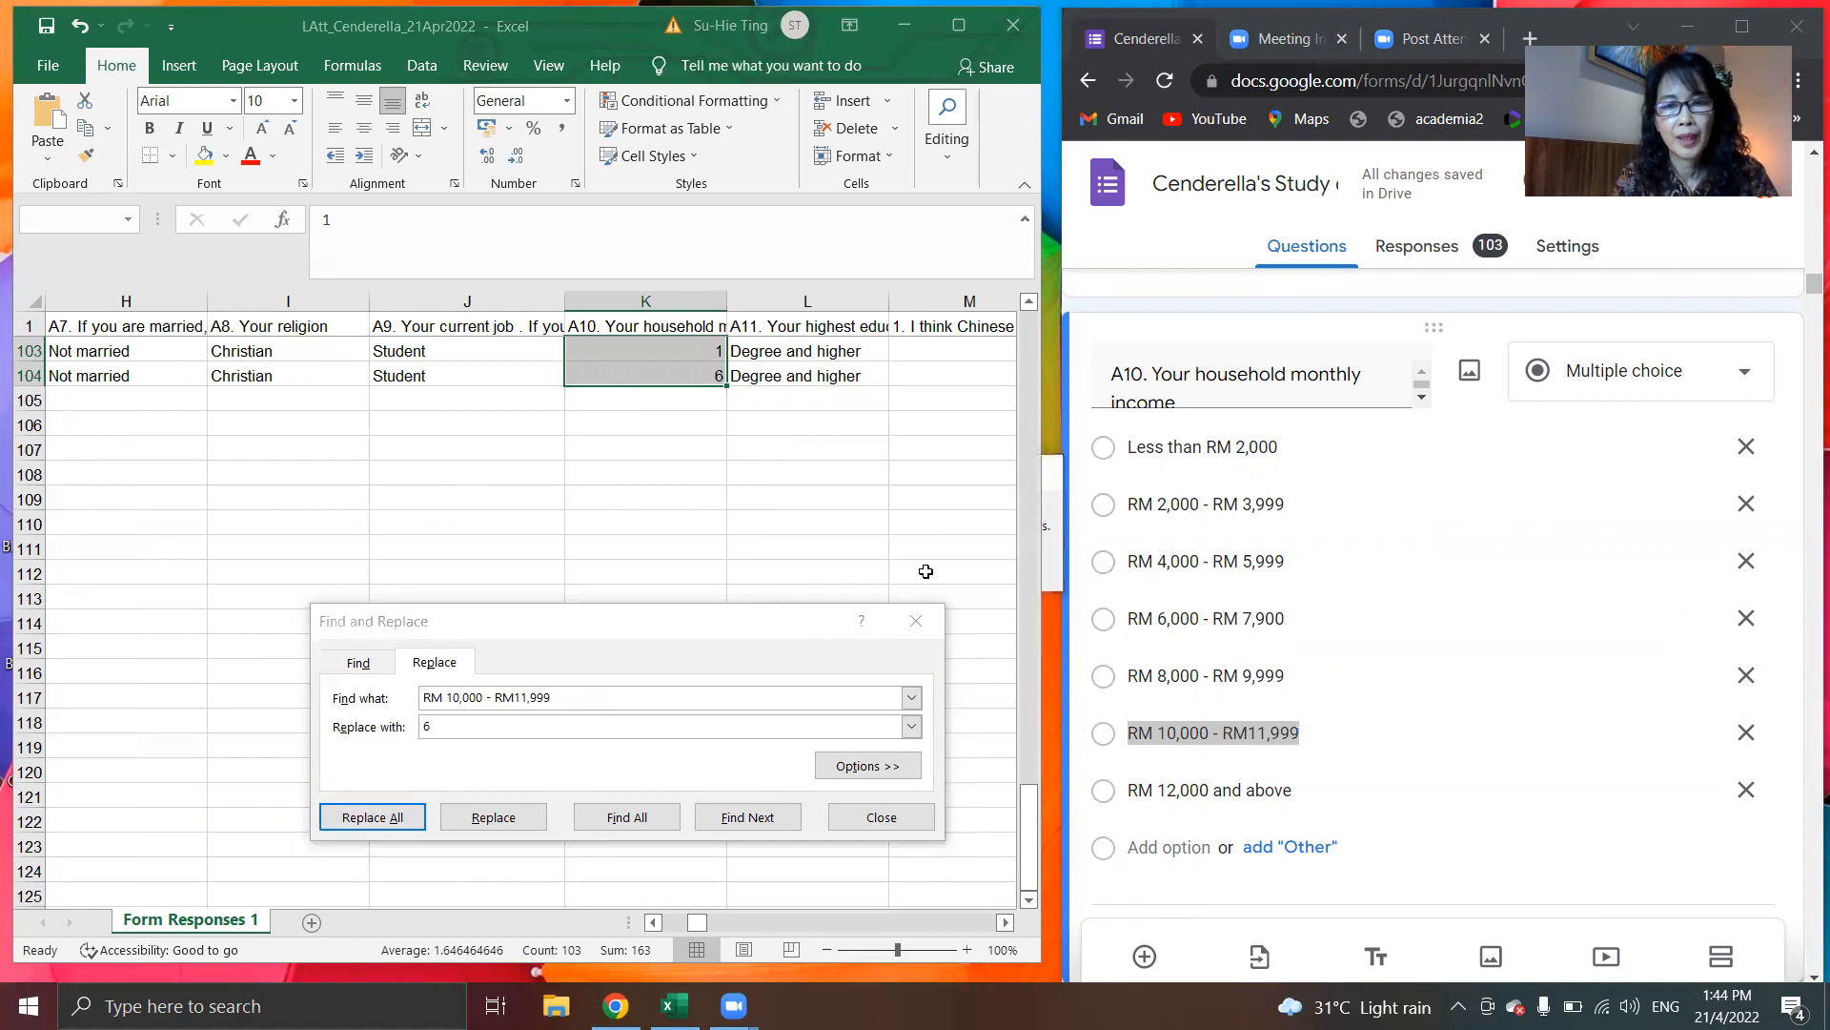
Step: Replace every "RM 12,000 and above" in the selected household income responses with 7, and close the Find and Replace dialog
drag(1320, 792, 1128, 787)
key(ctrl+c)
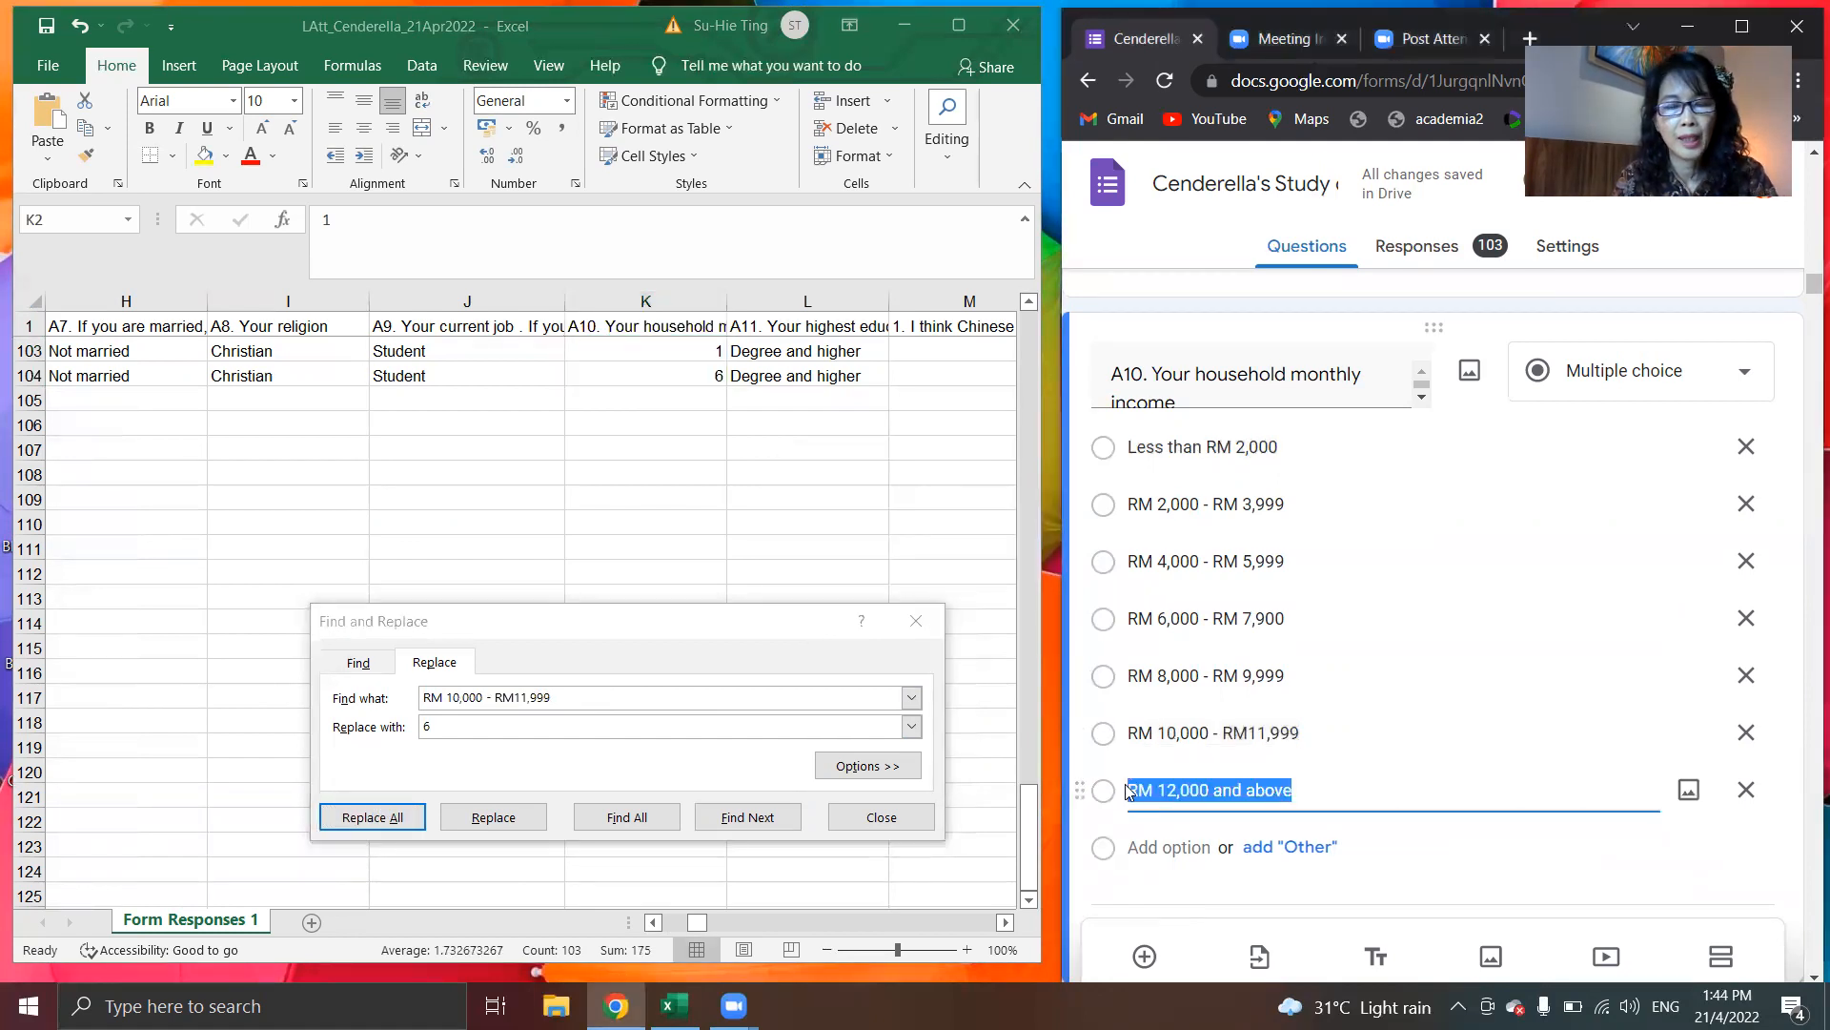
click(562, 698)
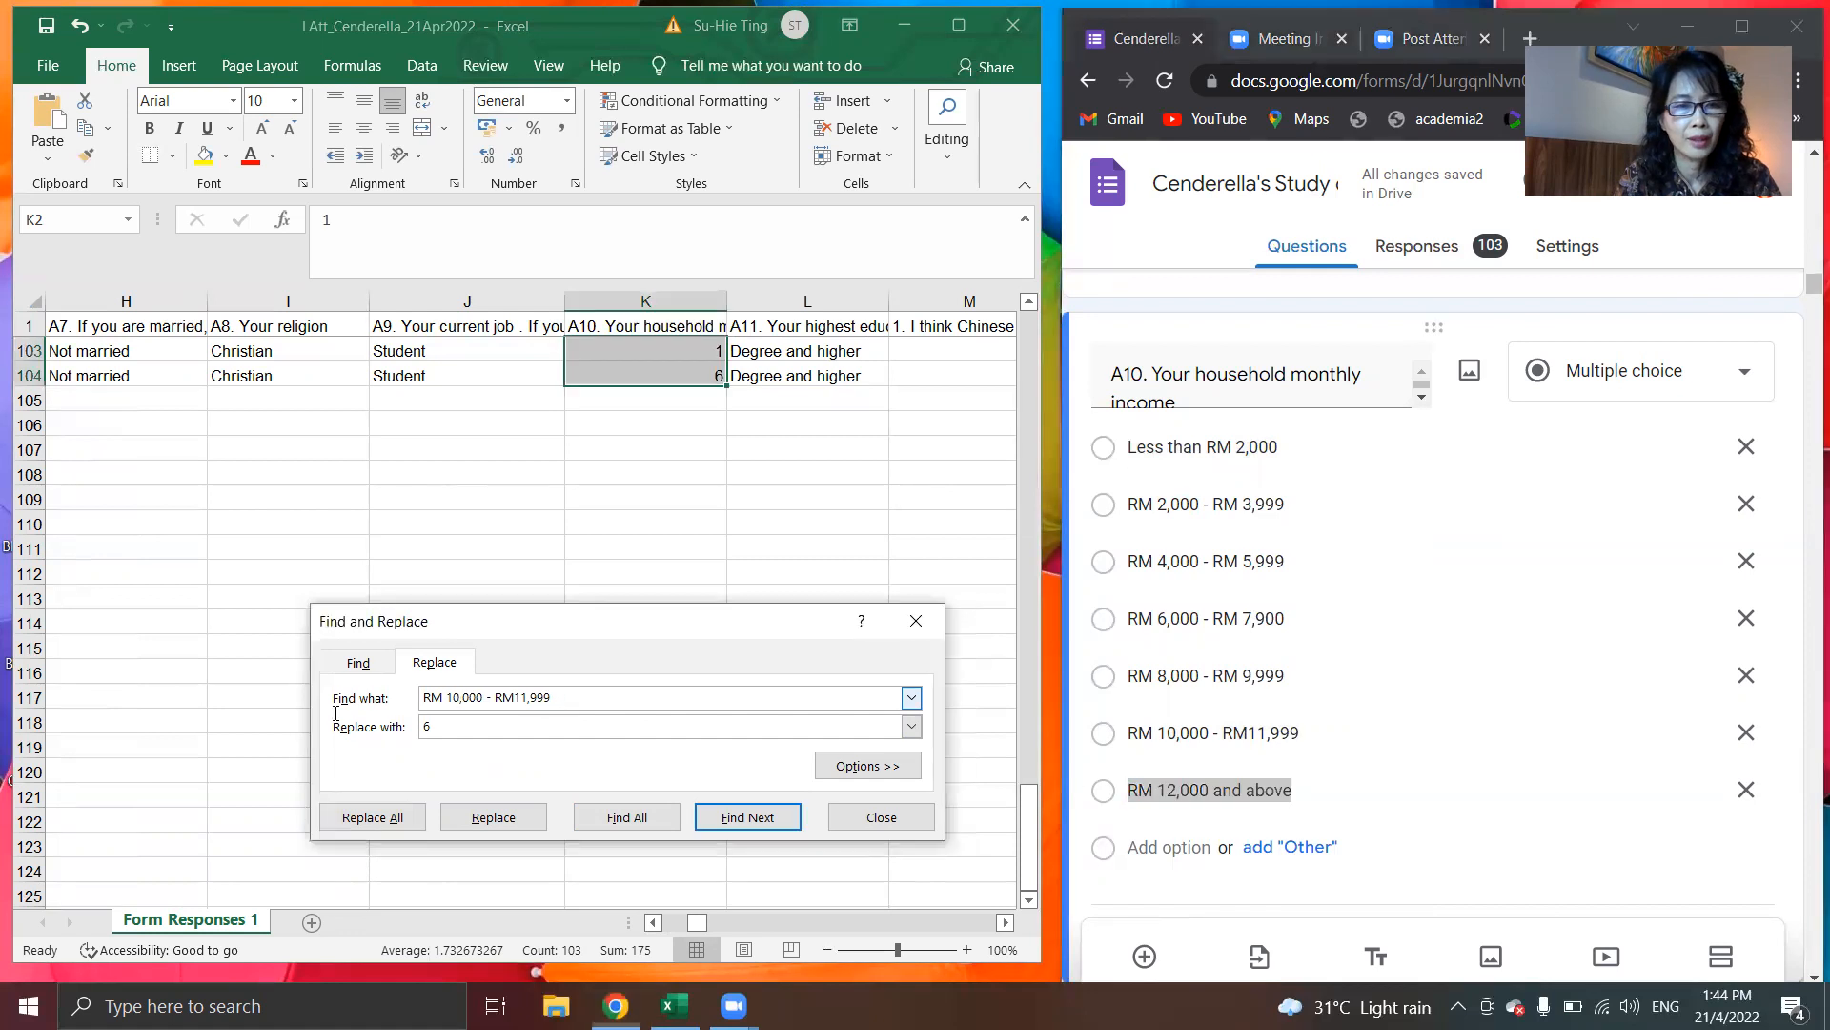
key(BackSpace)
key(BackSpace)
key(BackSpace)
key(BackSpace)
key(BackSpace)
key(BackSpace)
key(BackSpace)
key(BackSpace)
key(BackSpace)
key(BackSpace)
key(BackSpace)
key(BackSpace)
key(BackSpace)
key(BackSpace)
key(BackSpace)
key(BackSpace)
key(BackSpace)
key(BackSpace)
key(BackSpace)
key(BackSpace)
key(ctrl+v)
click(462, 726)
key(BackSpace)
text(7)
click(389, 815)
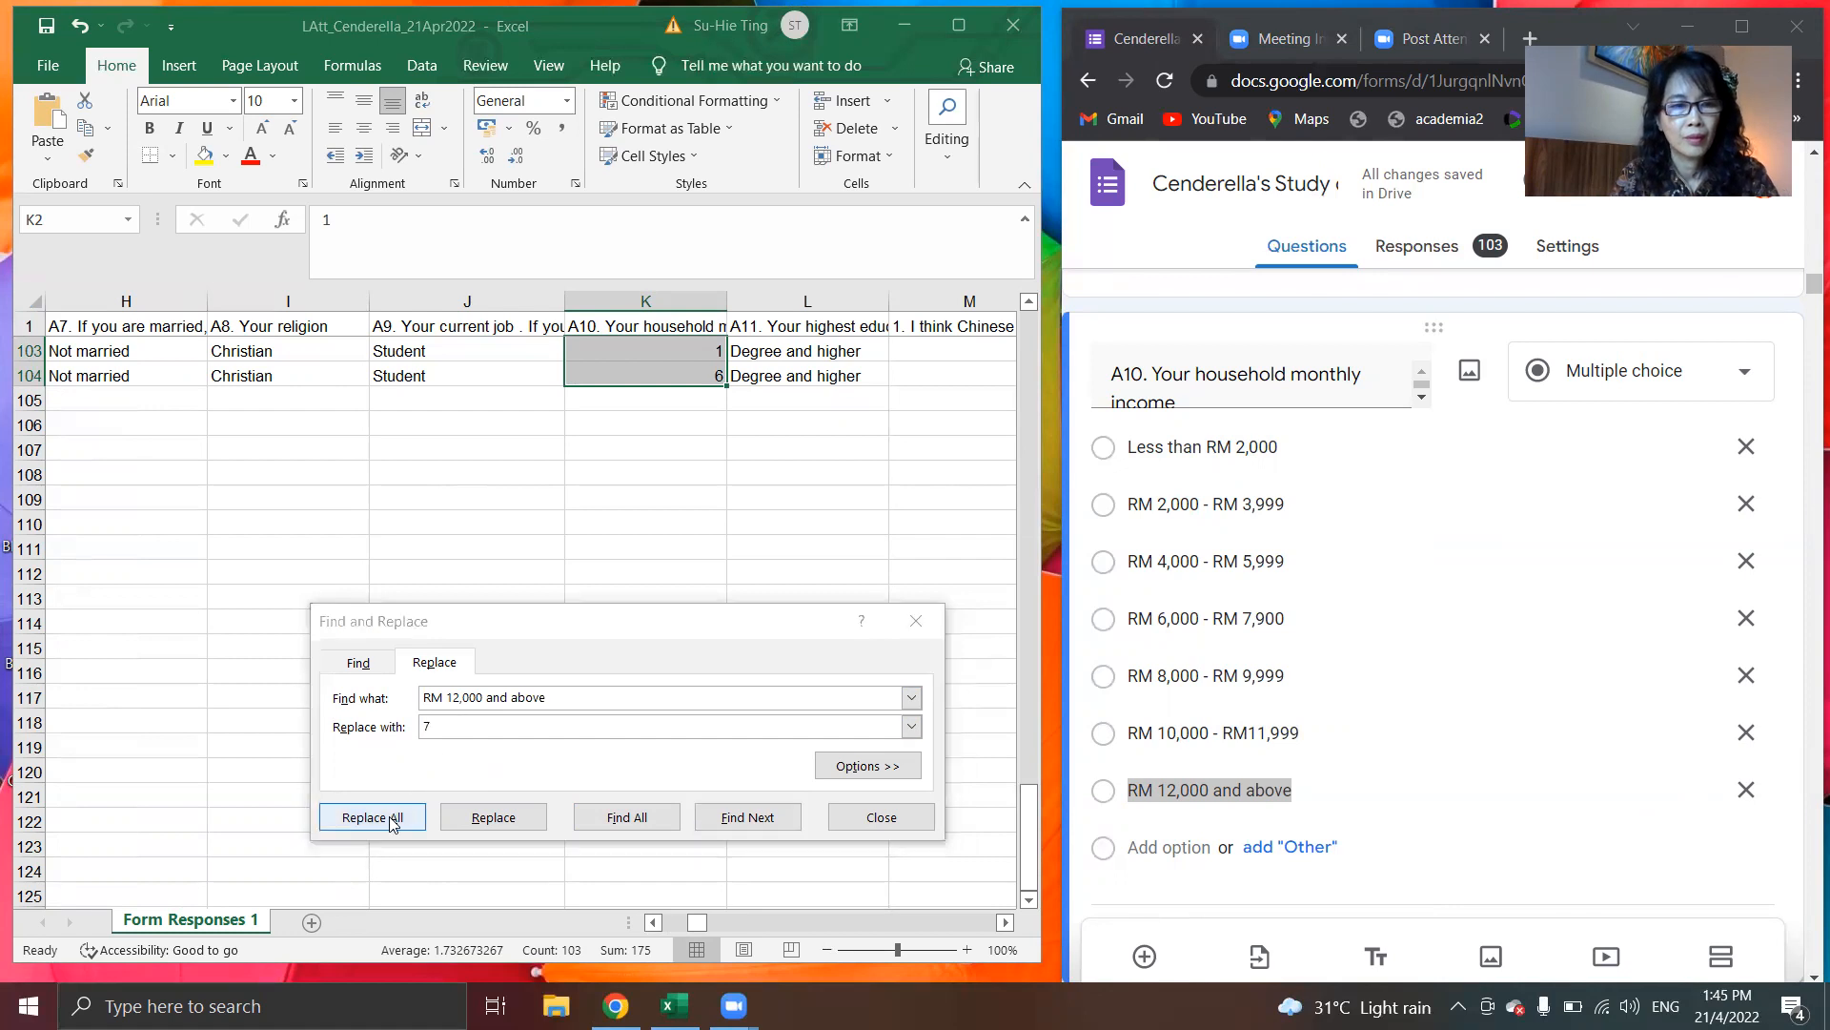
click(930, 575)
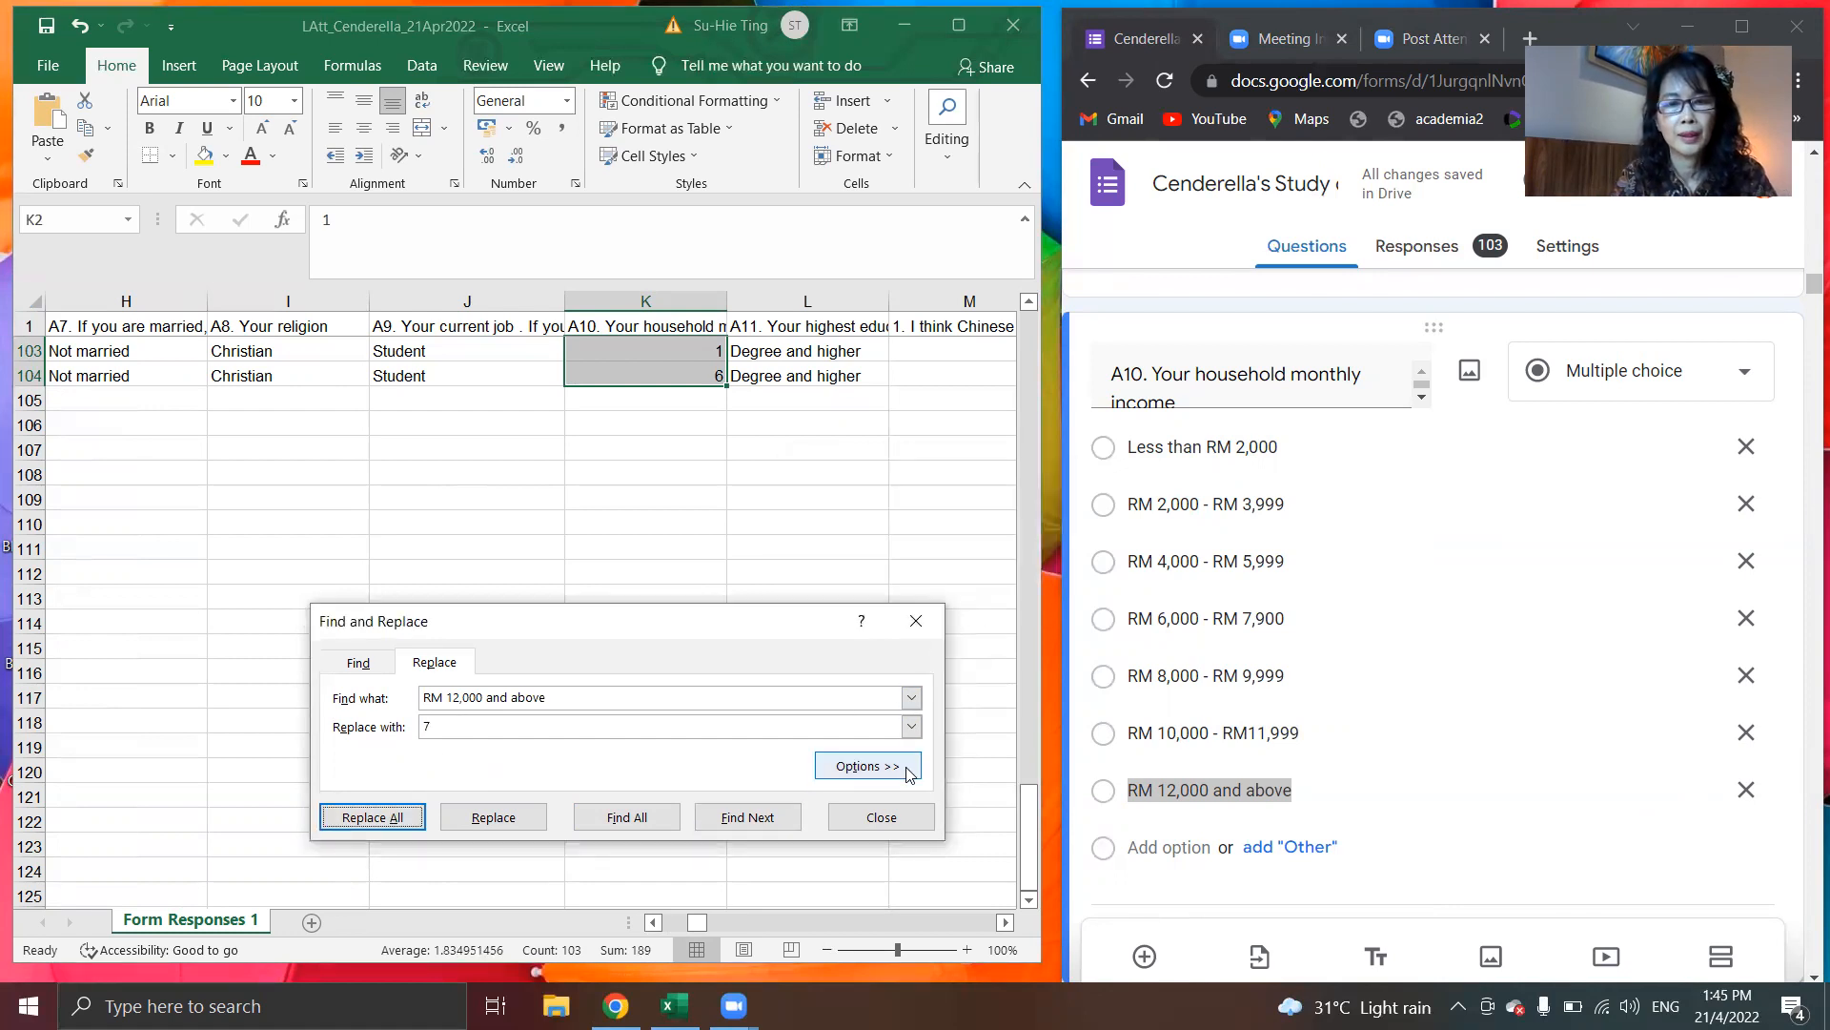
click(882, 817)
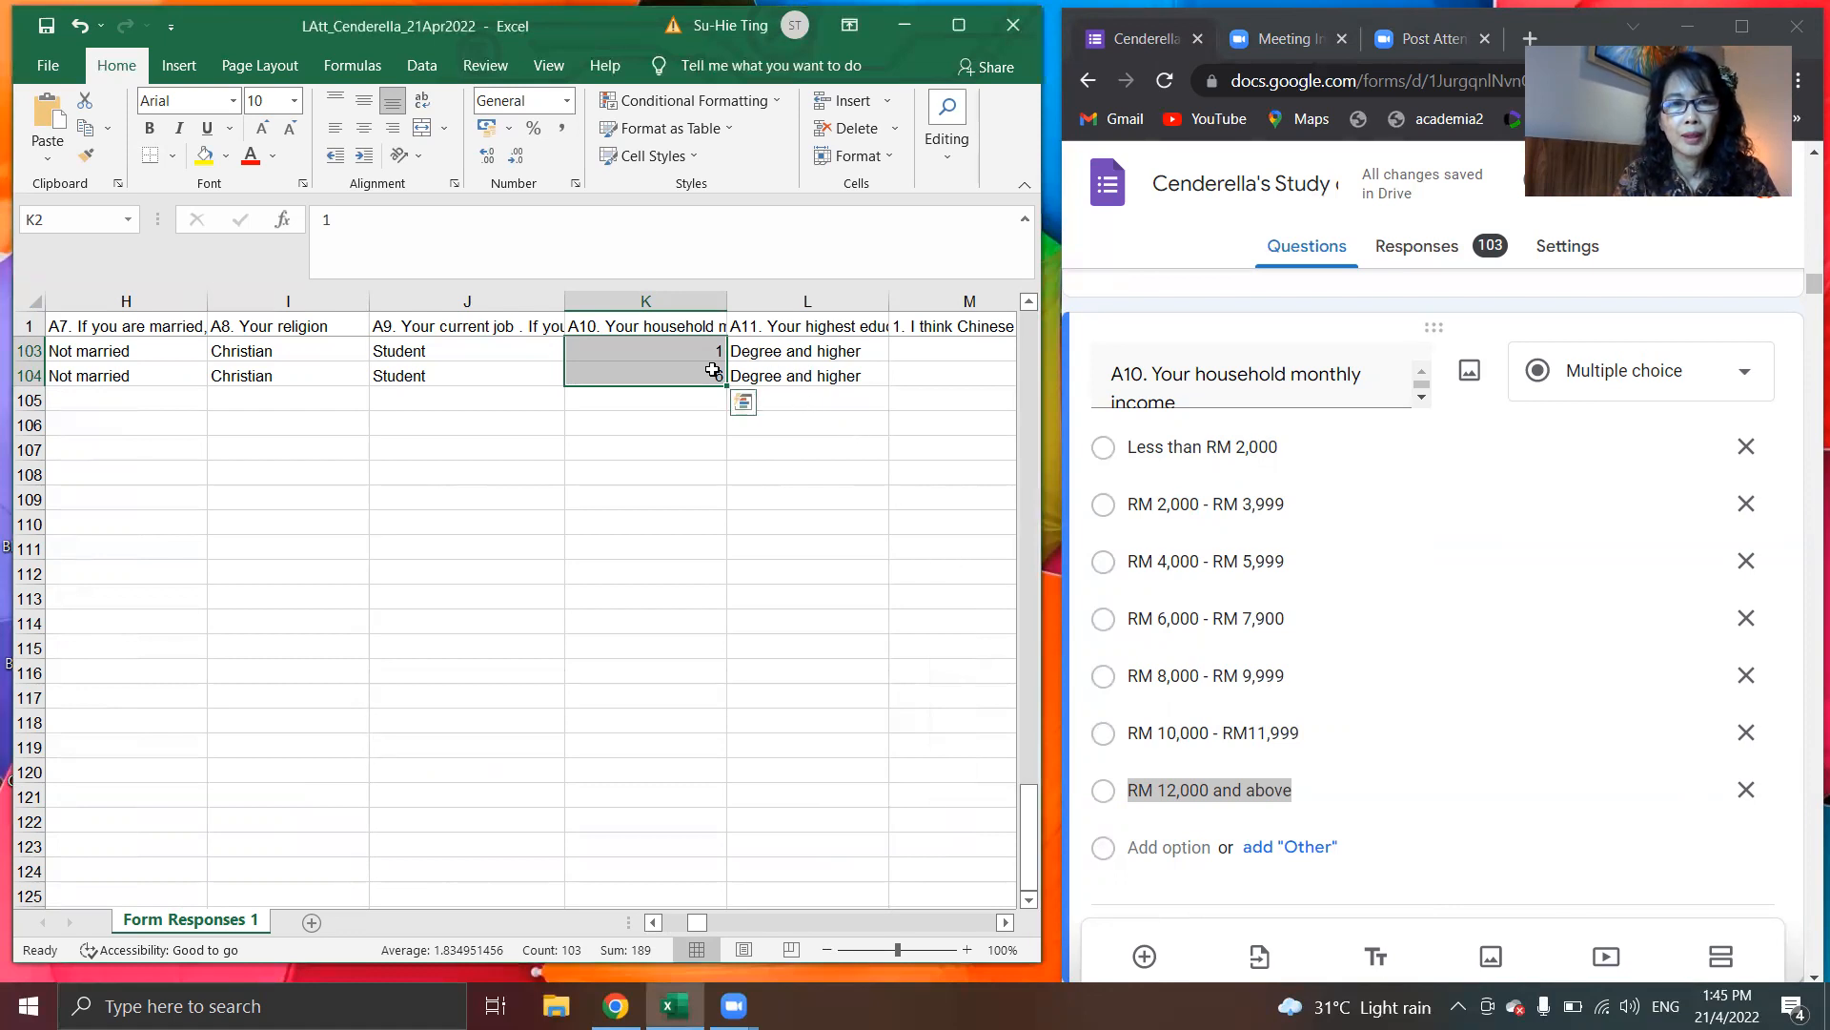
Step: Check the A10 household income codes up to the first response rows, and review the columns from A11 through B5
click(672, 372)
scroll(672, 372, up, 20)
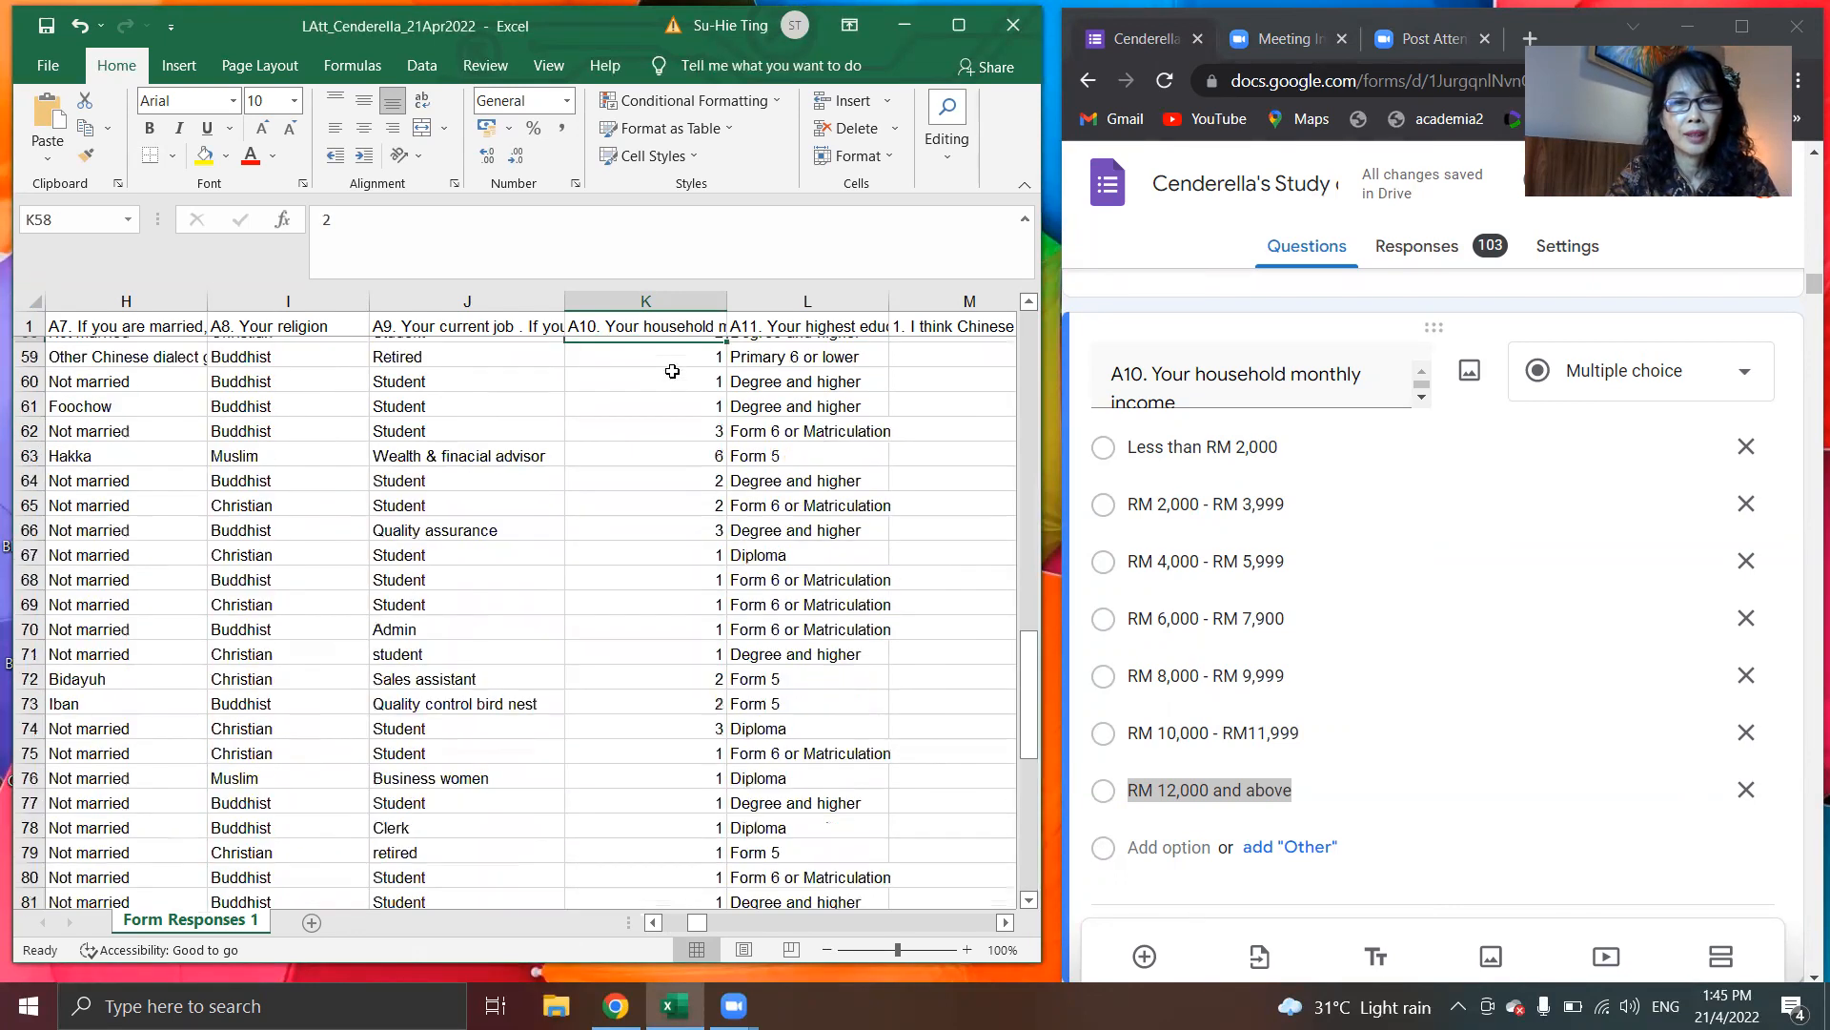
click(672, 372)
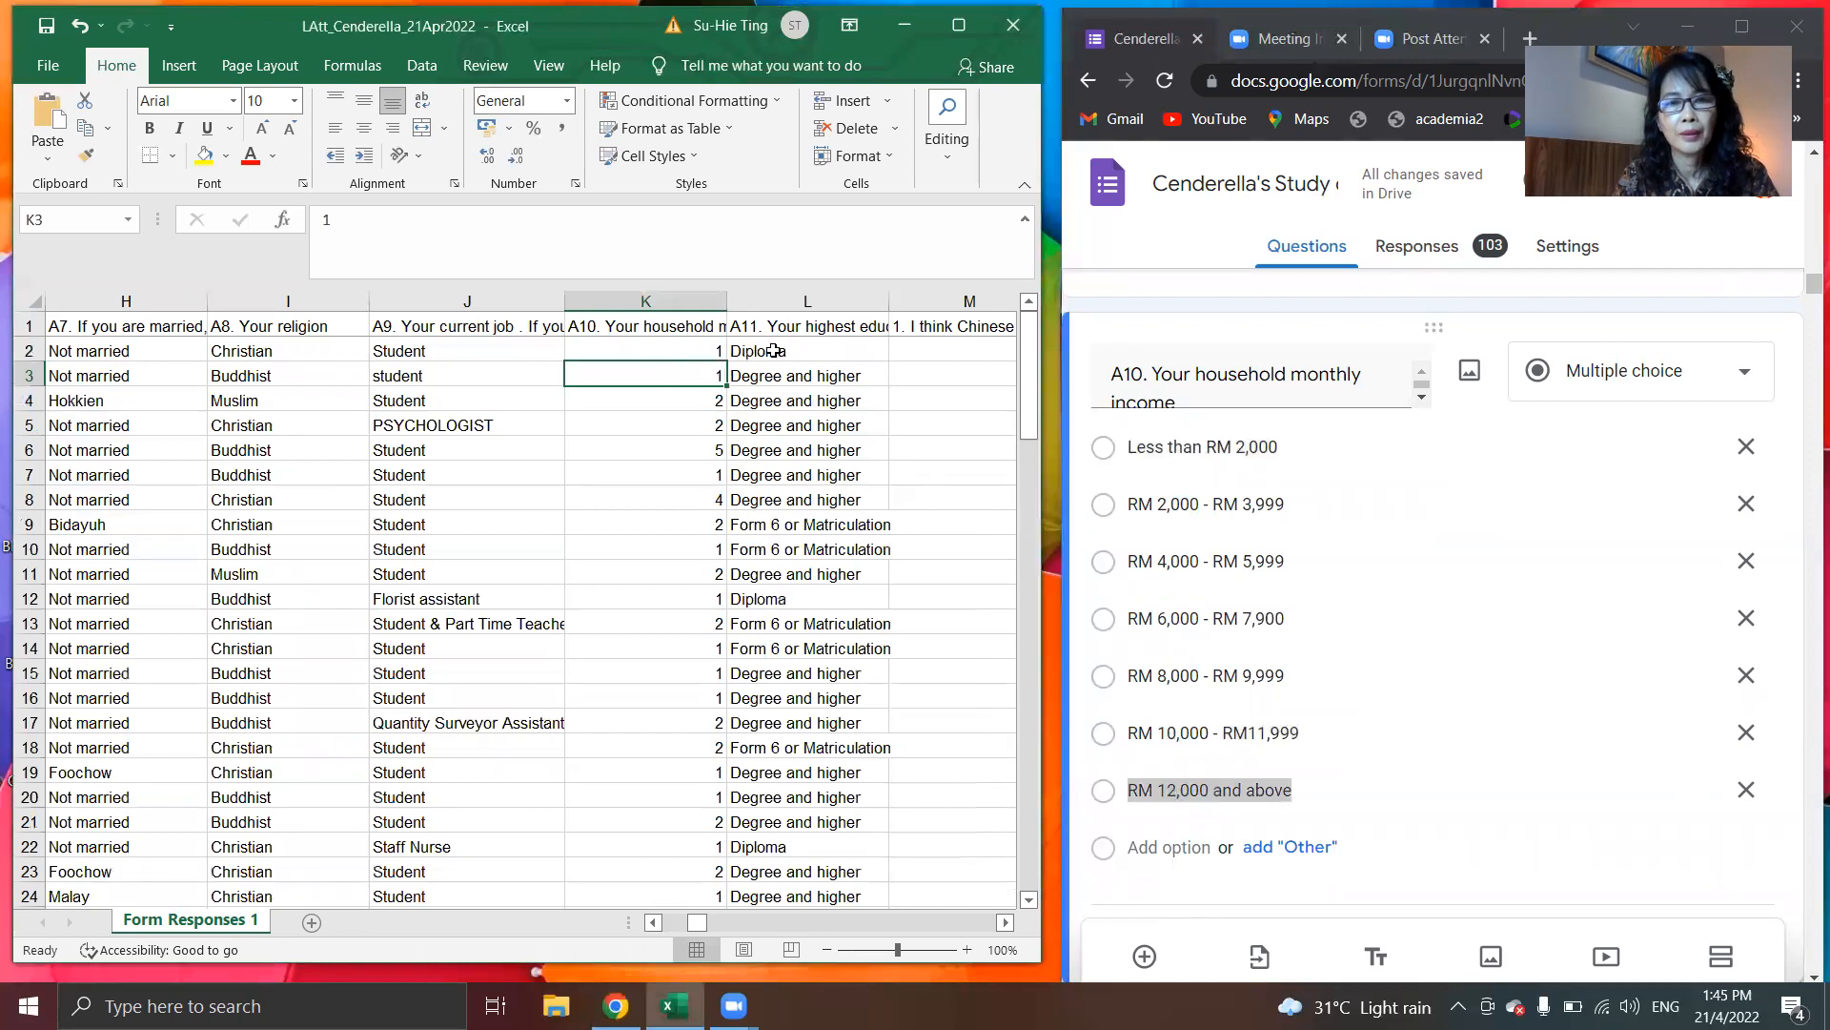
click(776, 352)
key(Right)
key(Right)
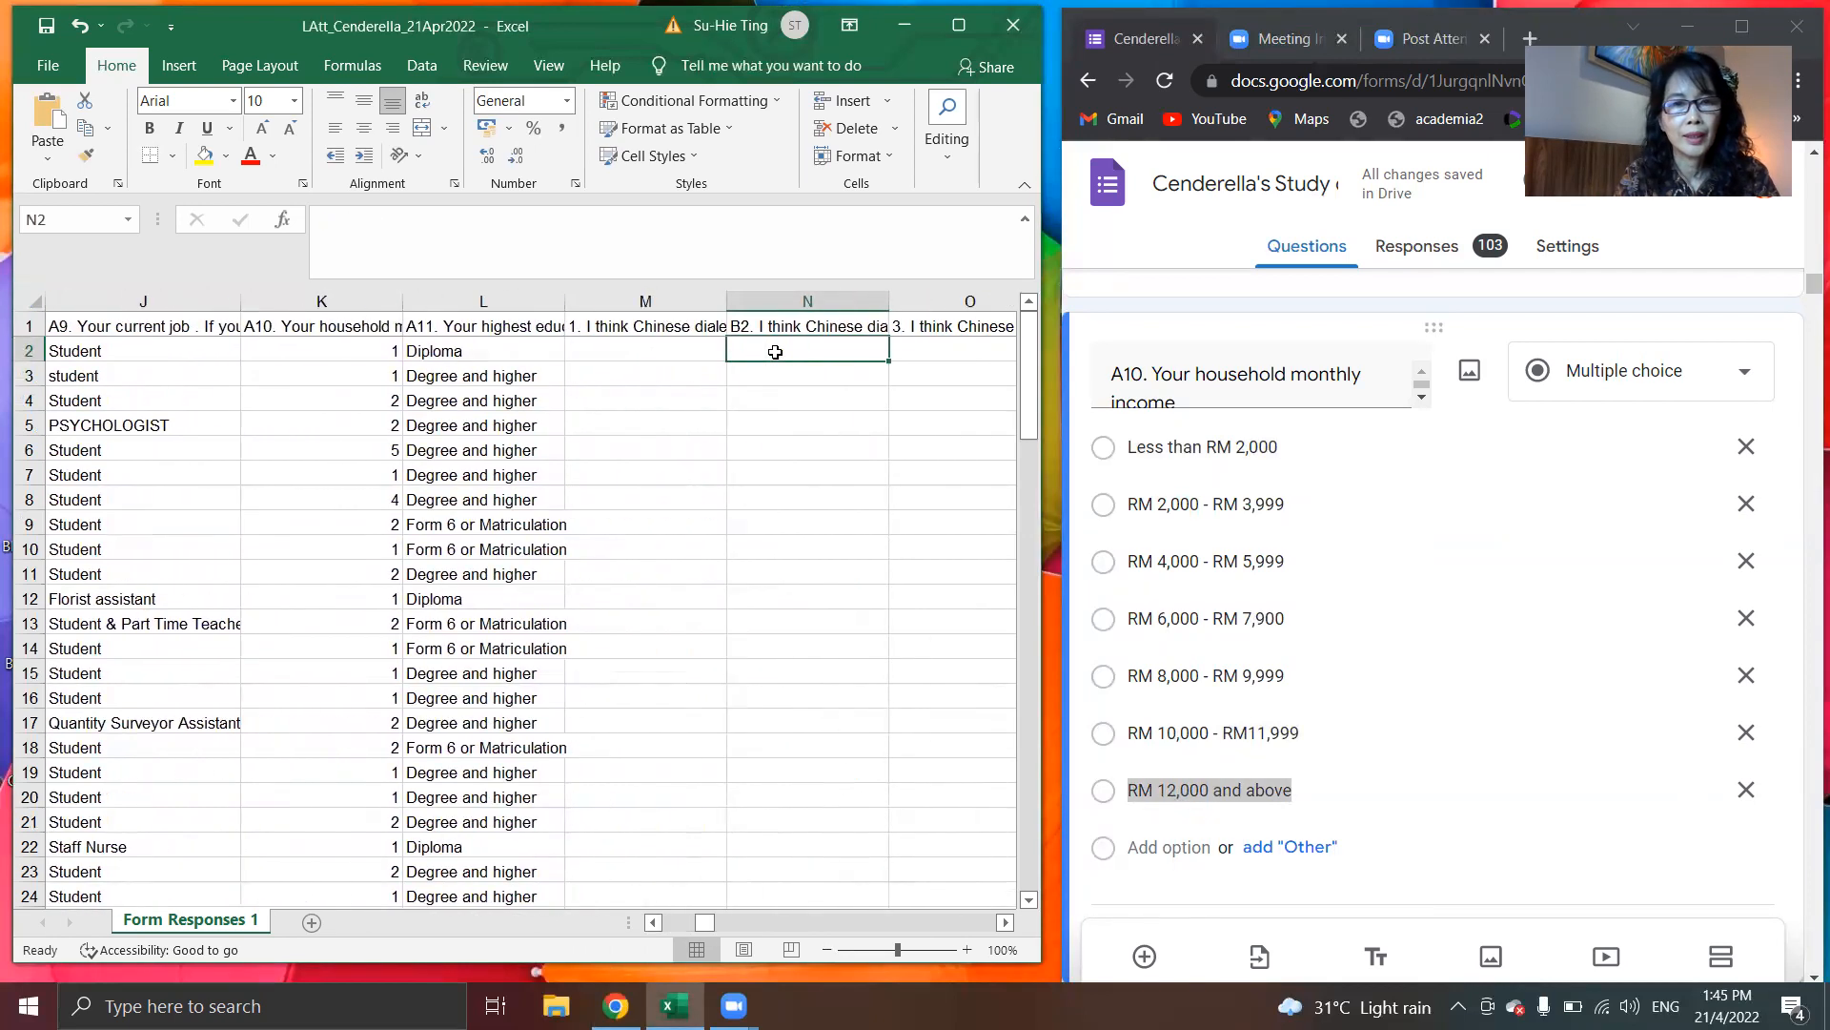
key(Right)
key(Right)
key(Right)
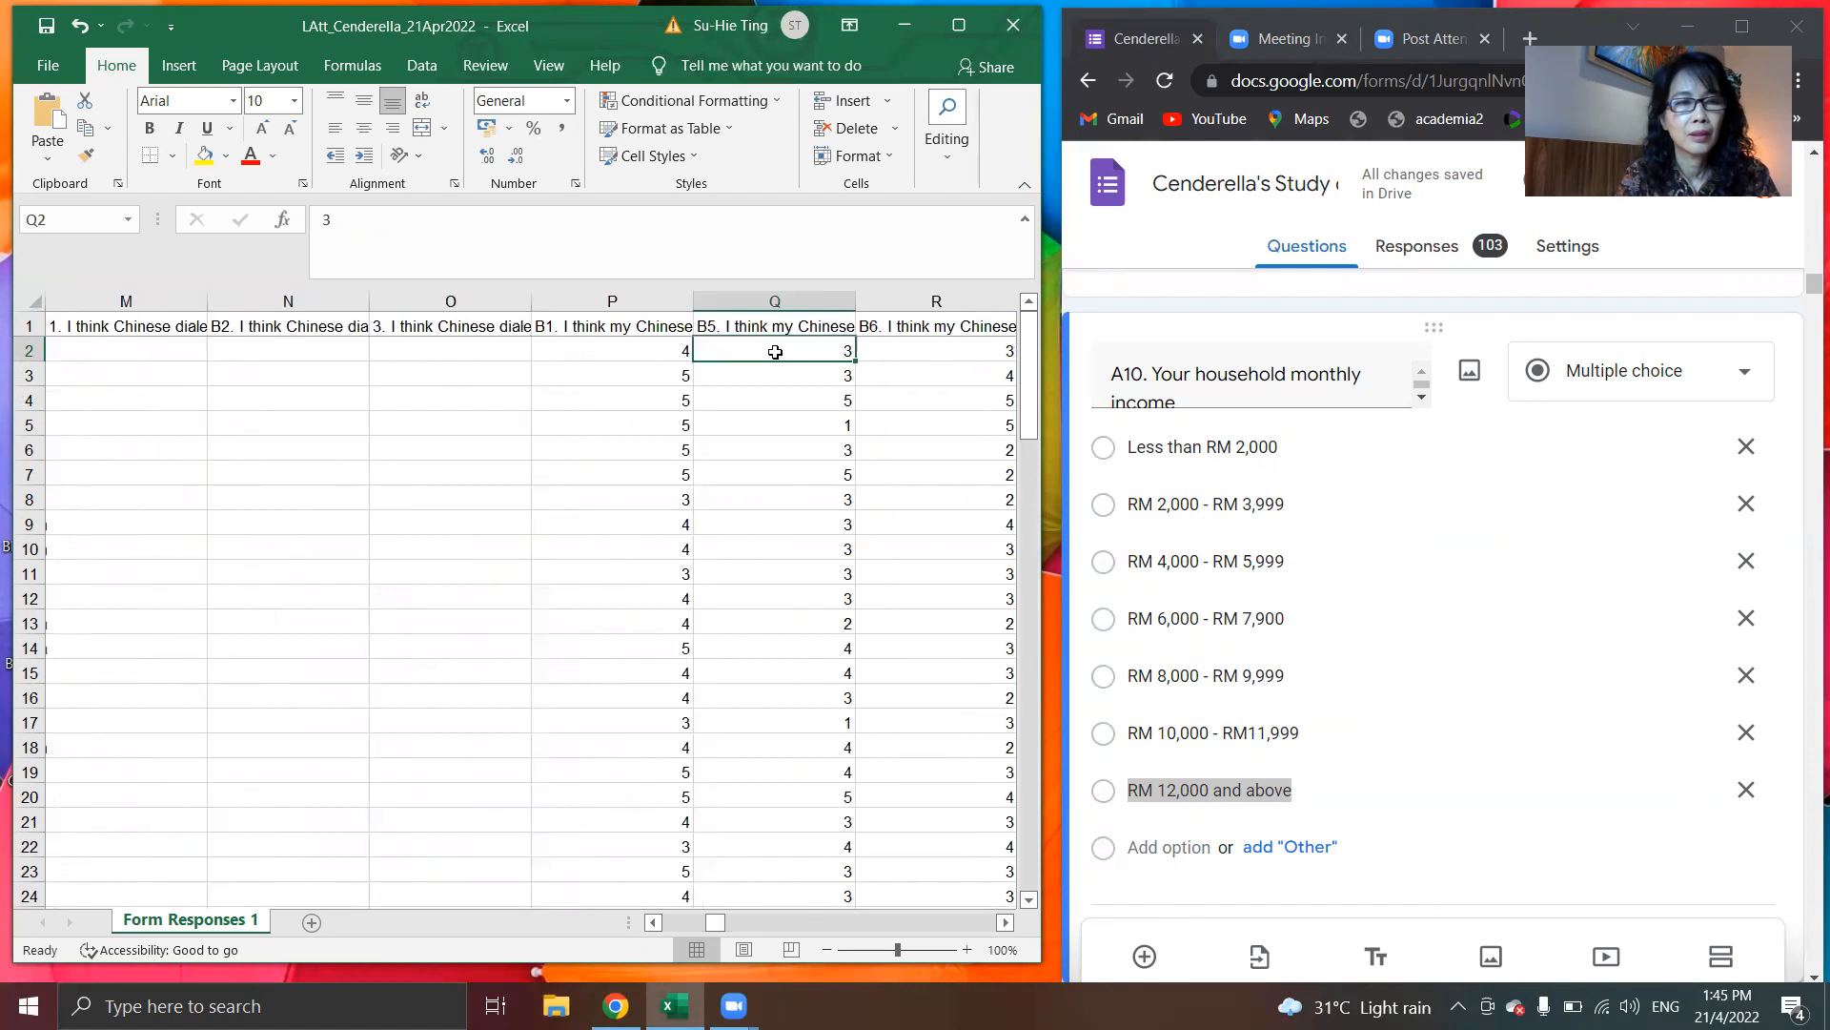
key(Left)
key(Left)
key(Left)
key(Left)
key(Left)
key(Left)
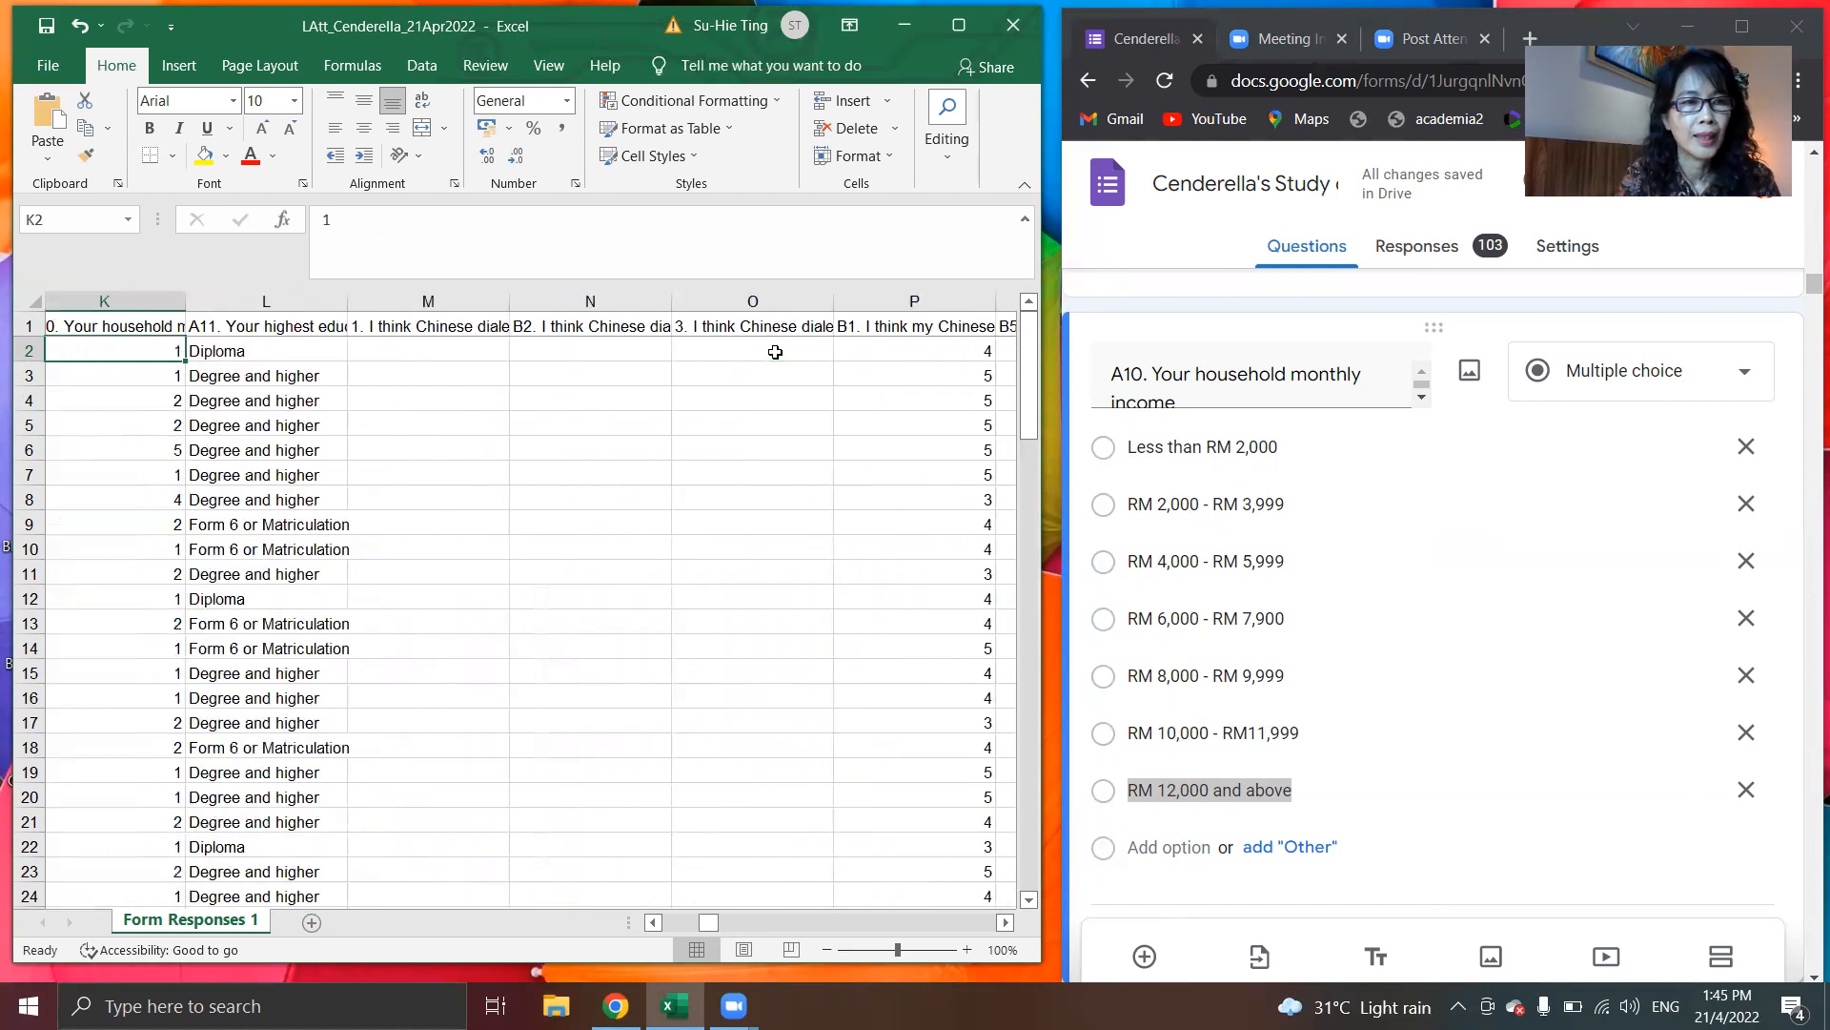
key(Right)
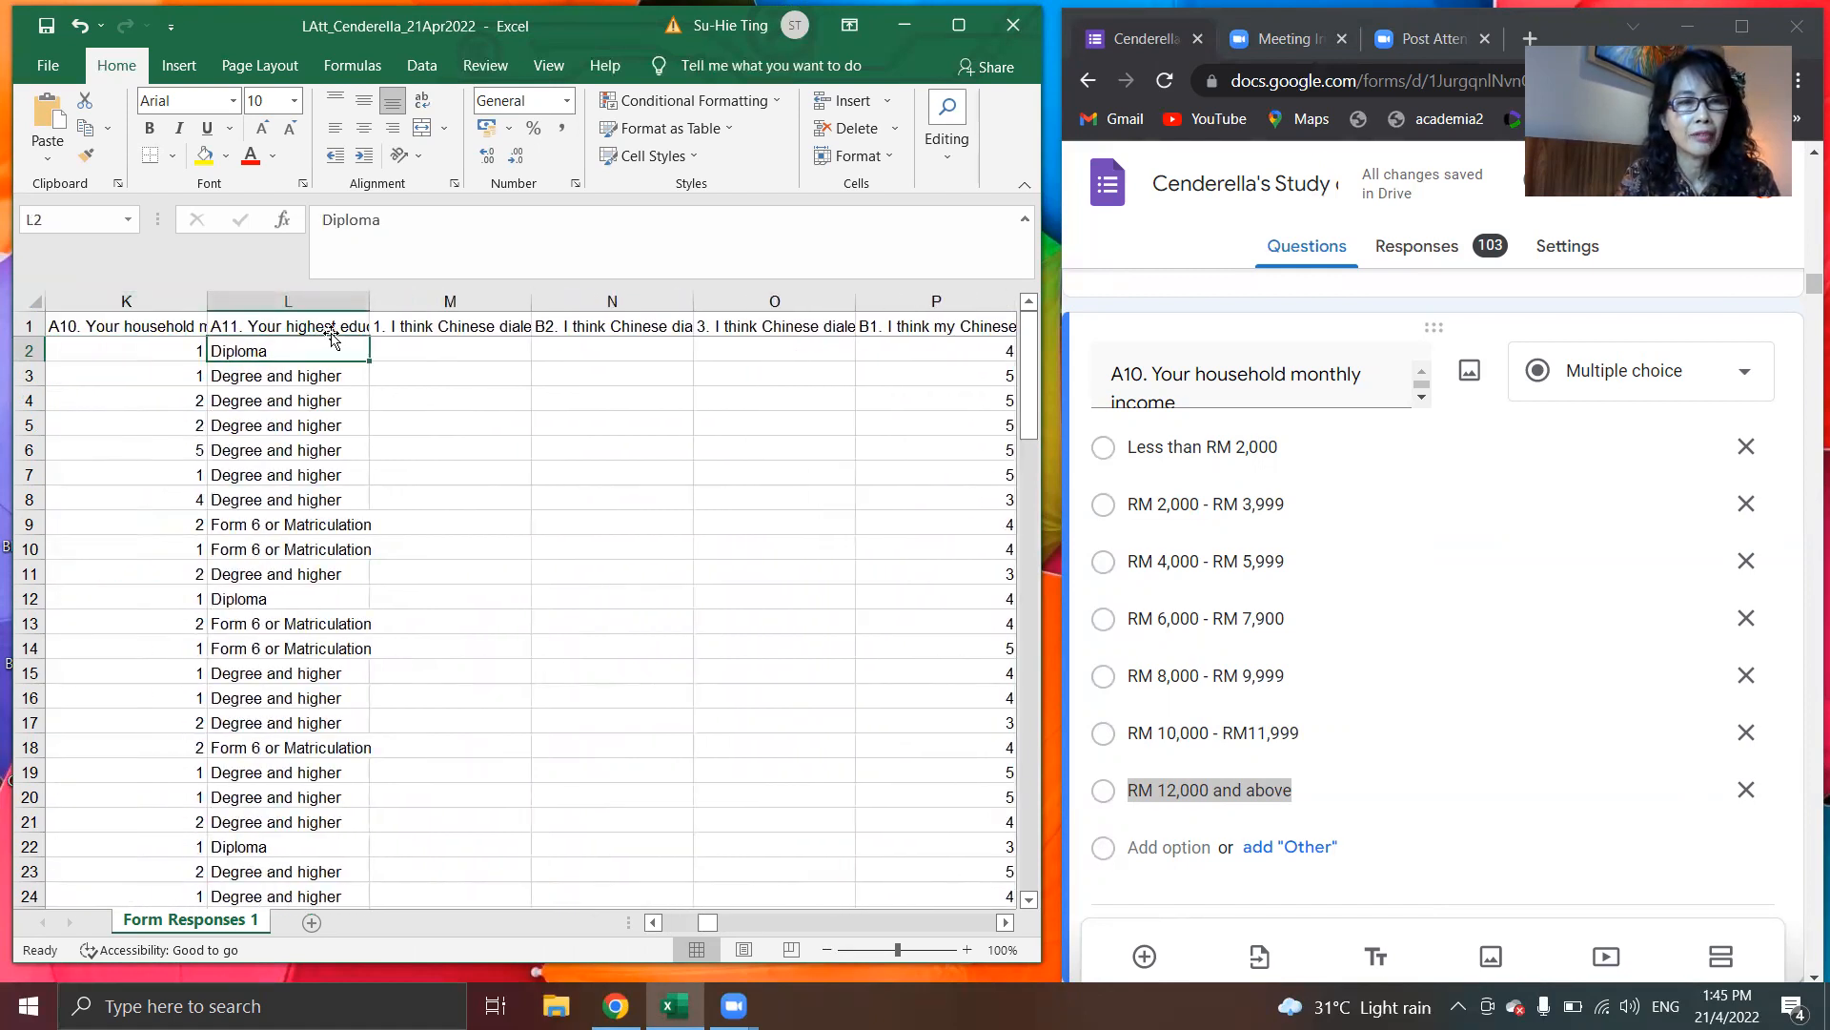
Step: Add the coding key "1forpri6, 2forForm3, 3Form5, 4Form6/matric, 5Diploma, 6Degree" to the A11 highest education header, following the form's options
drag(330, 351, 293, 602)
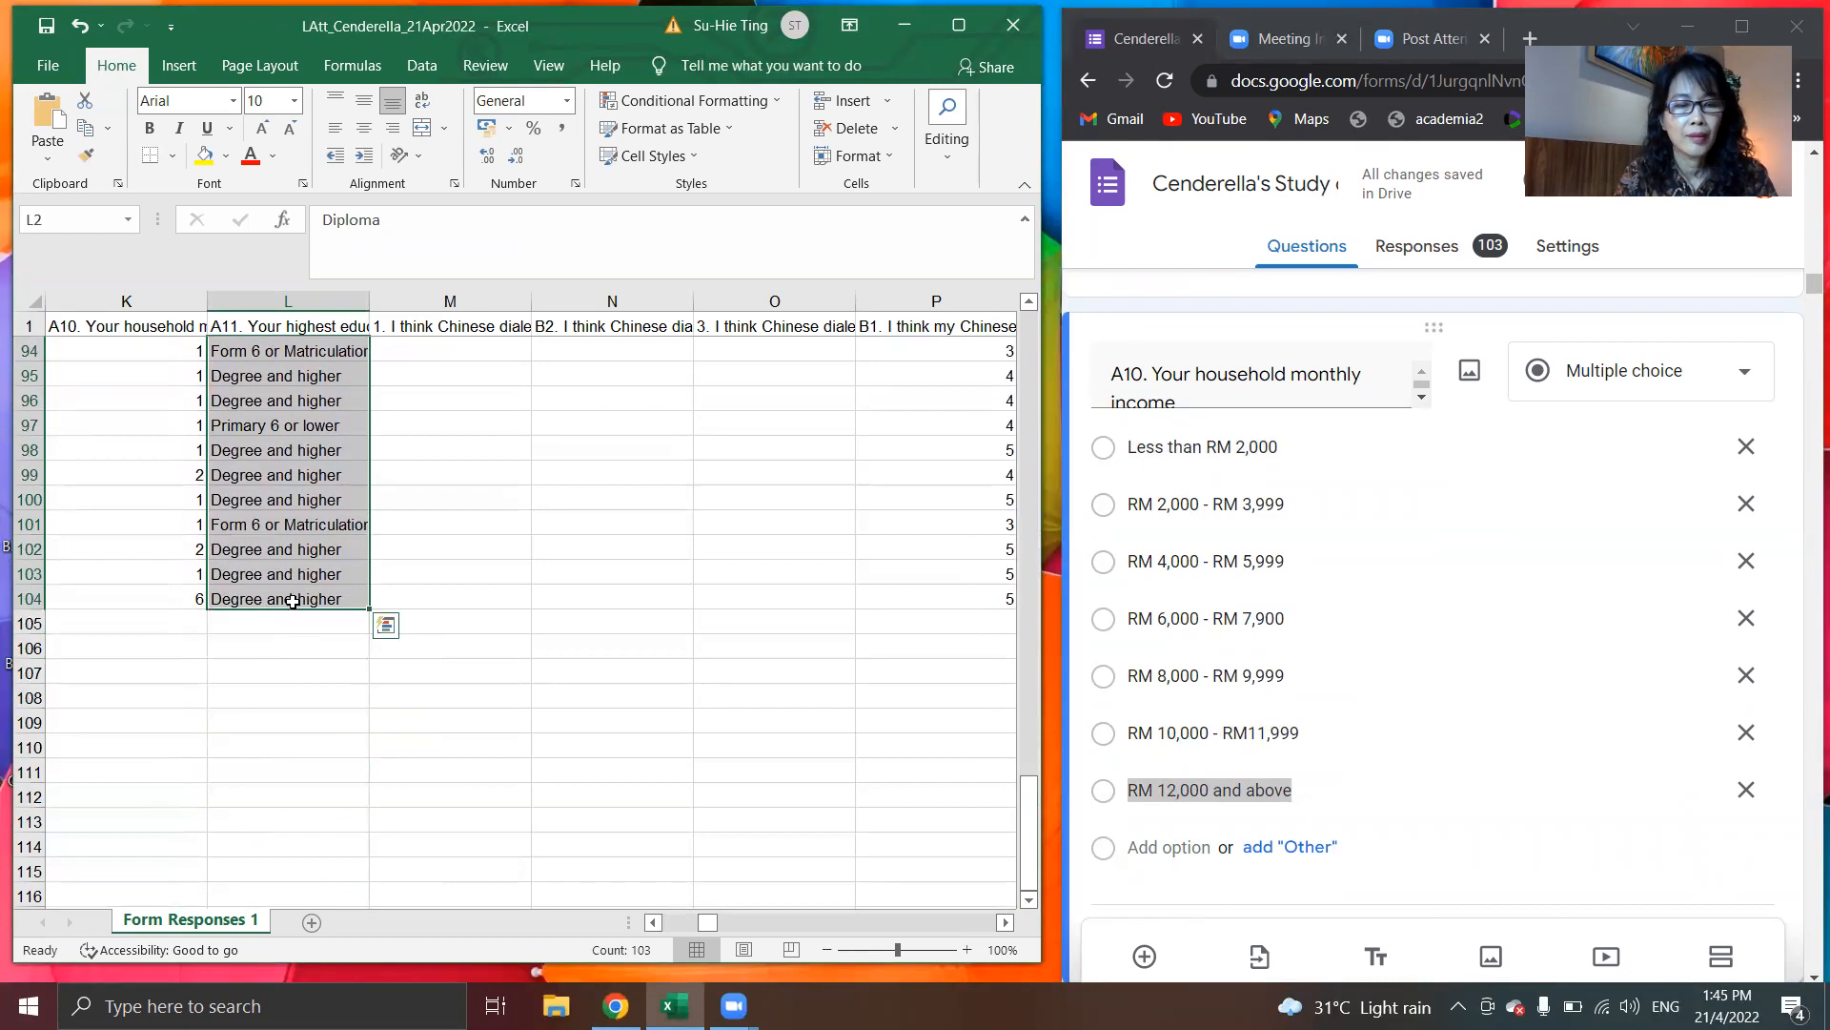
click(1802, 982)
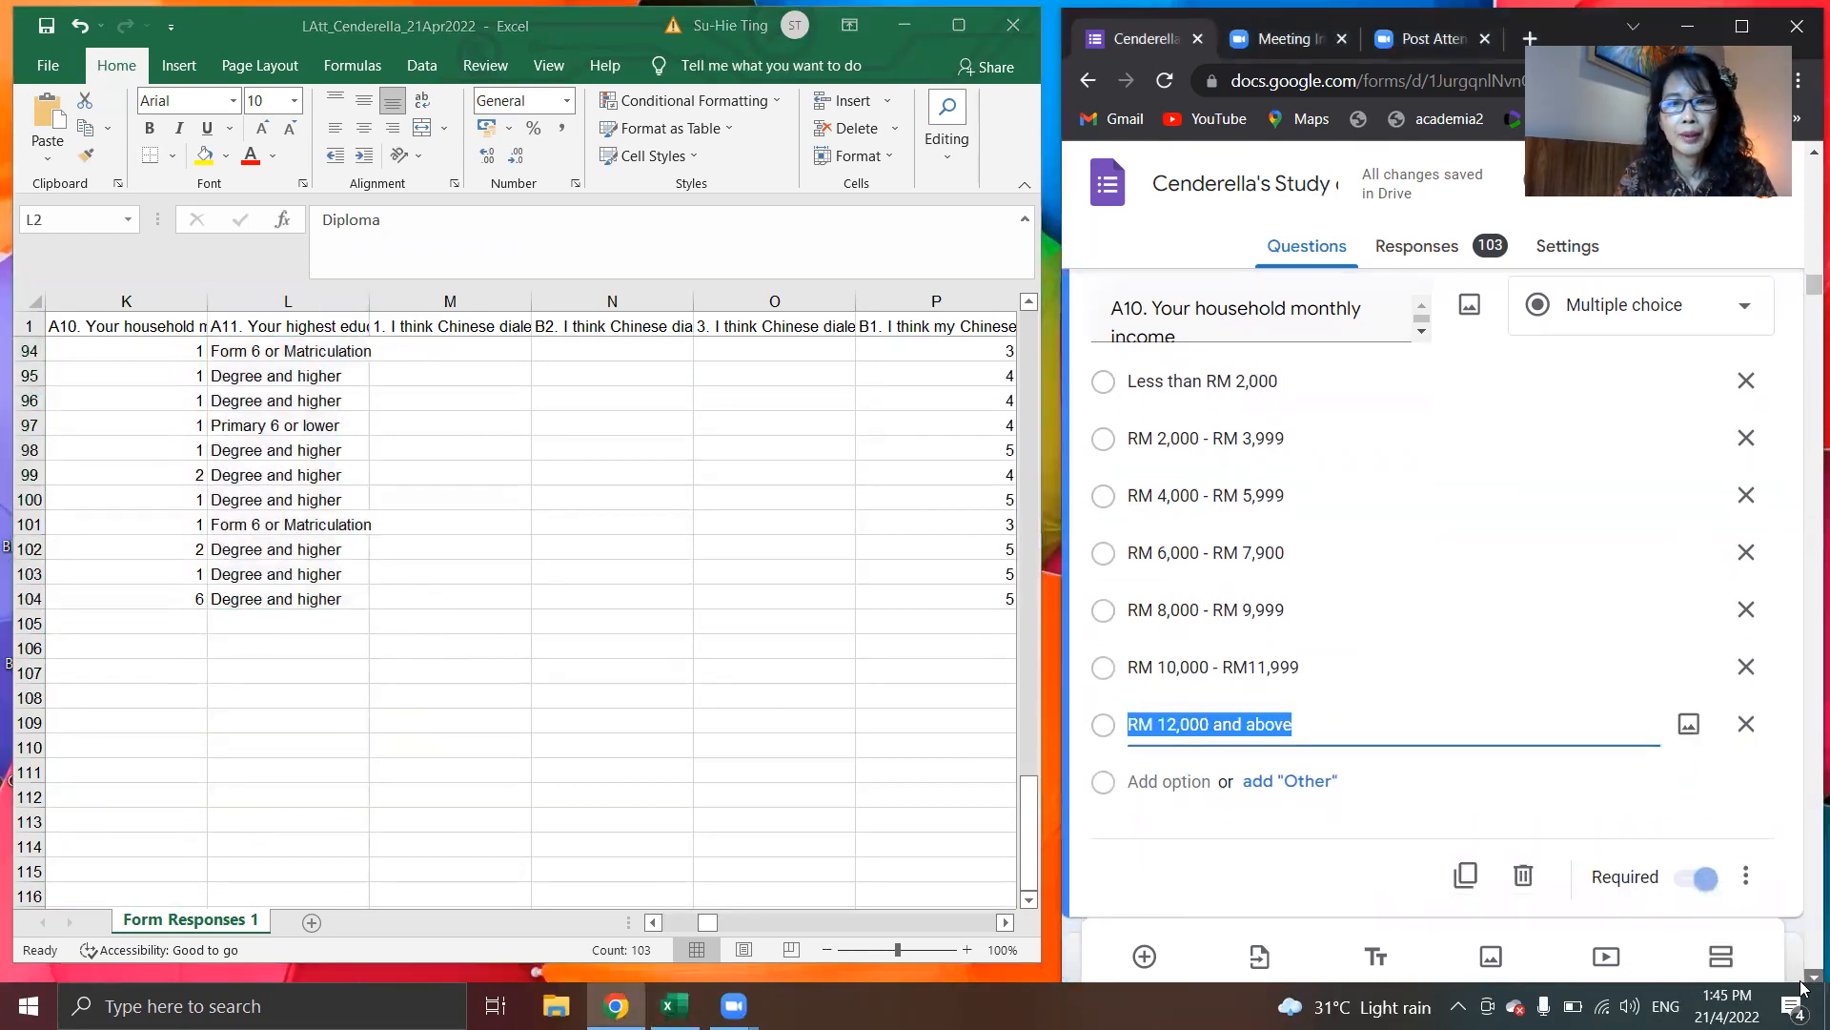
scroll(1801, 982, down, 5)
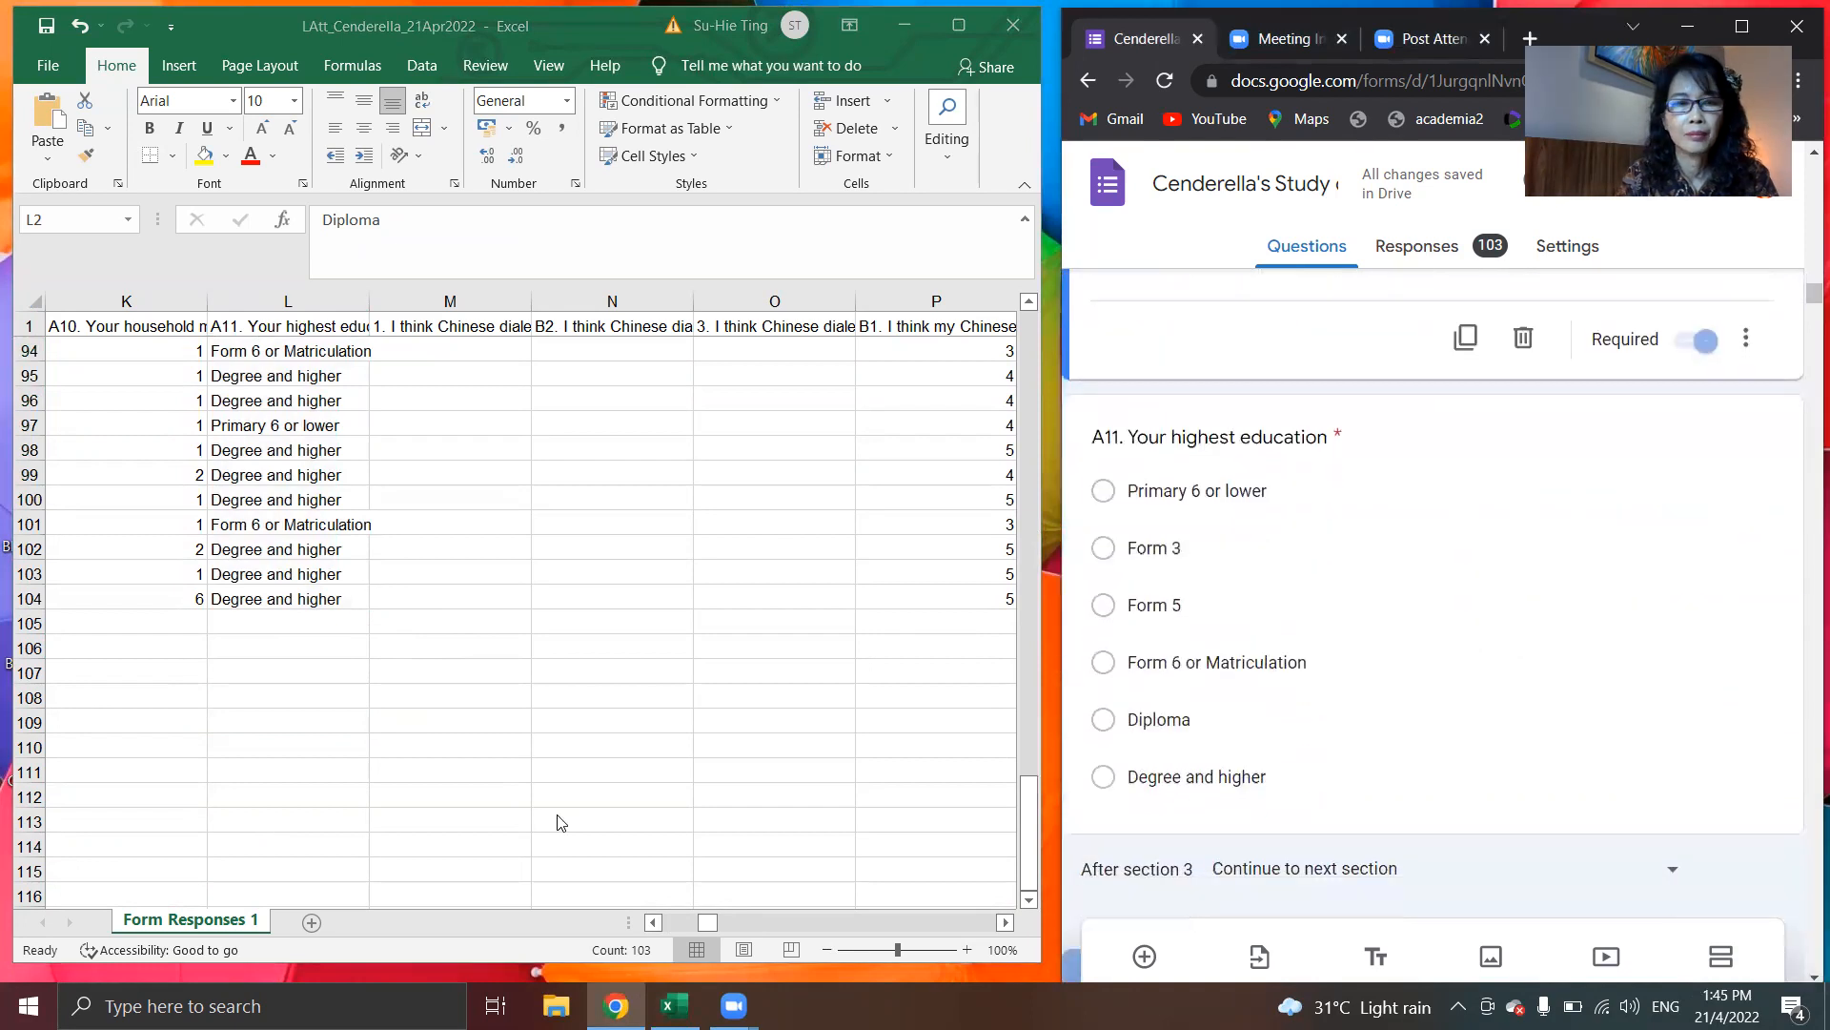
click(324, 326)
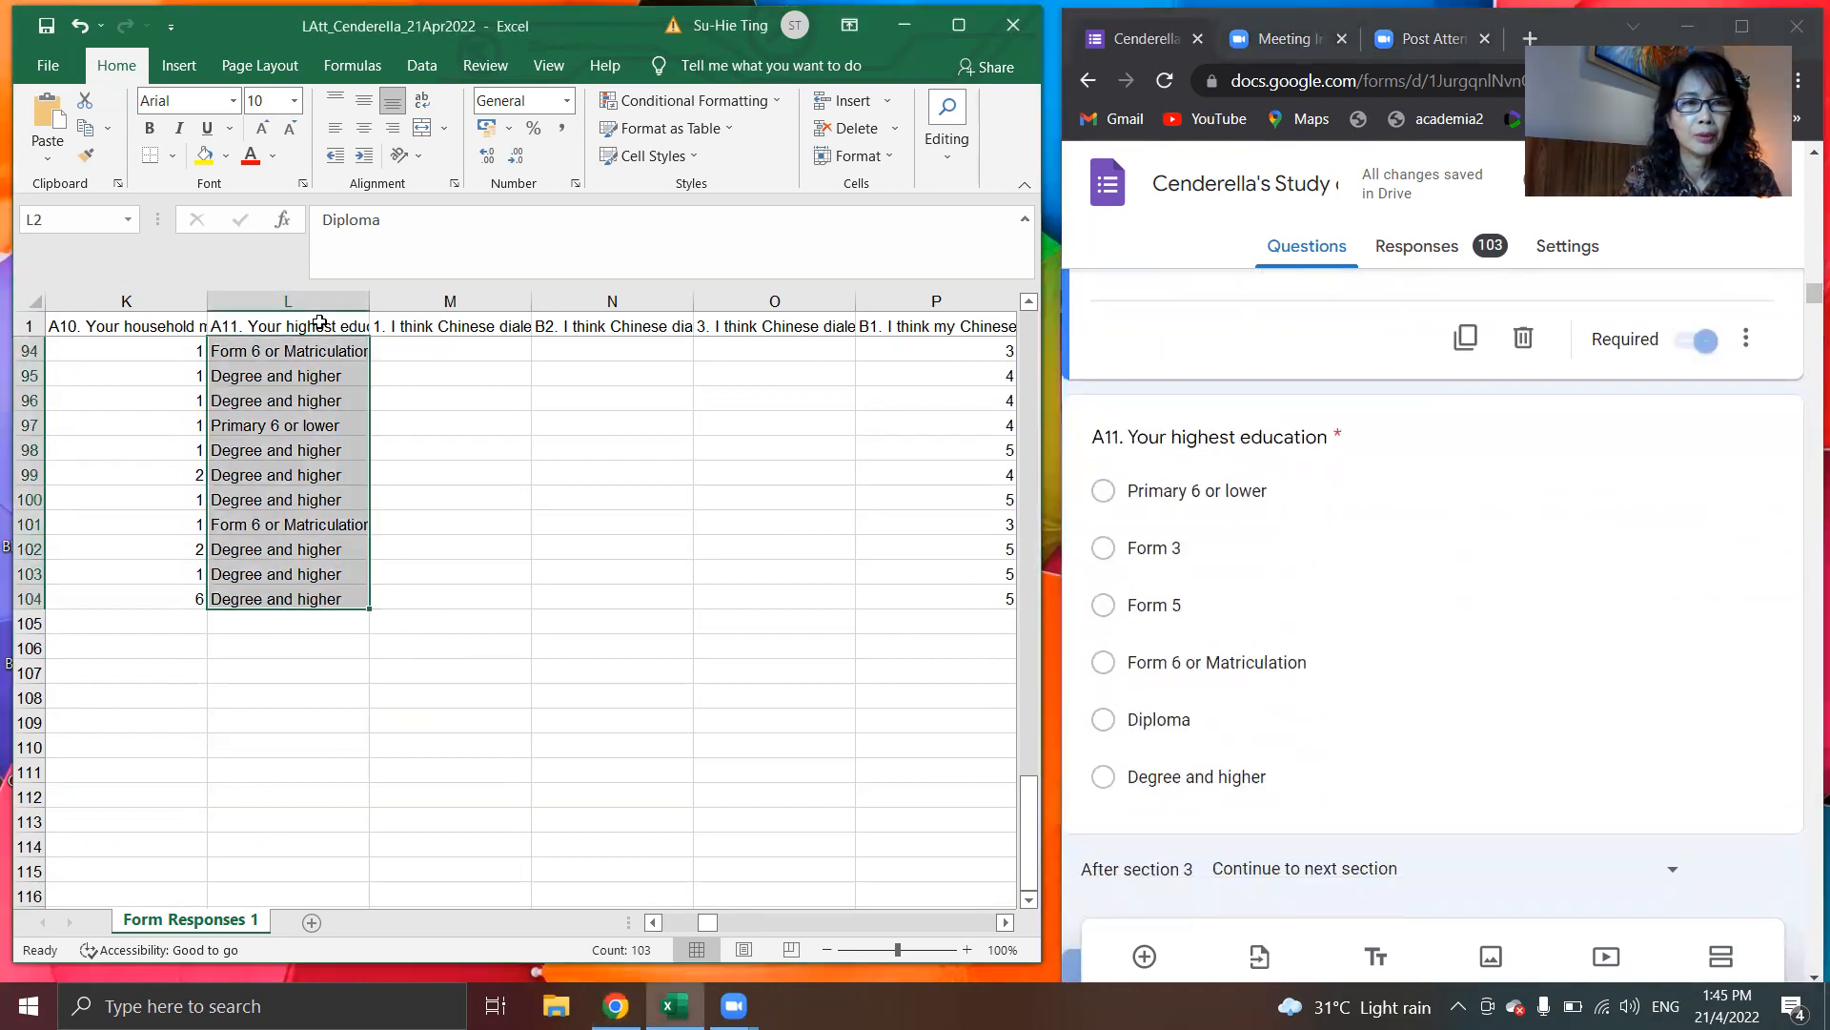
click(556, 222)
text(. )
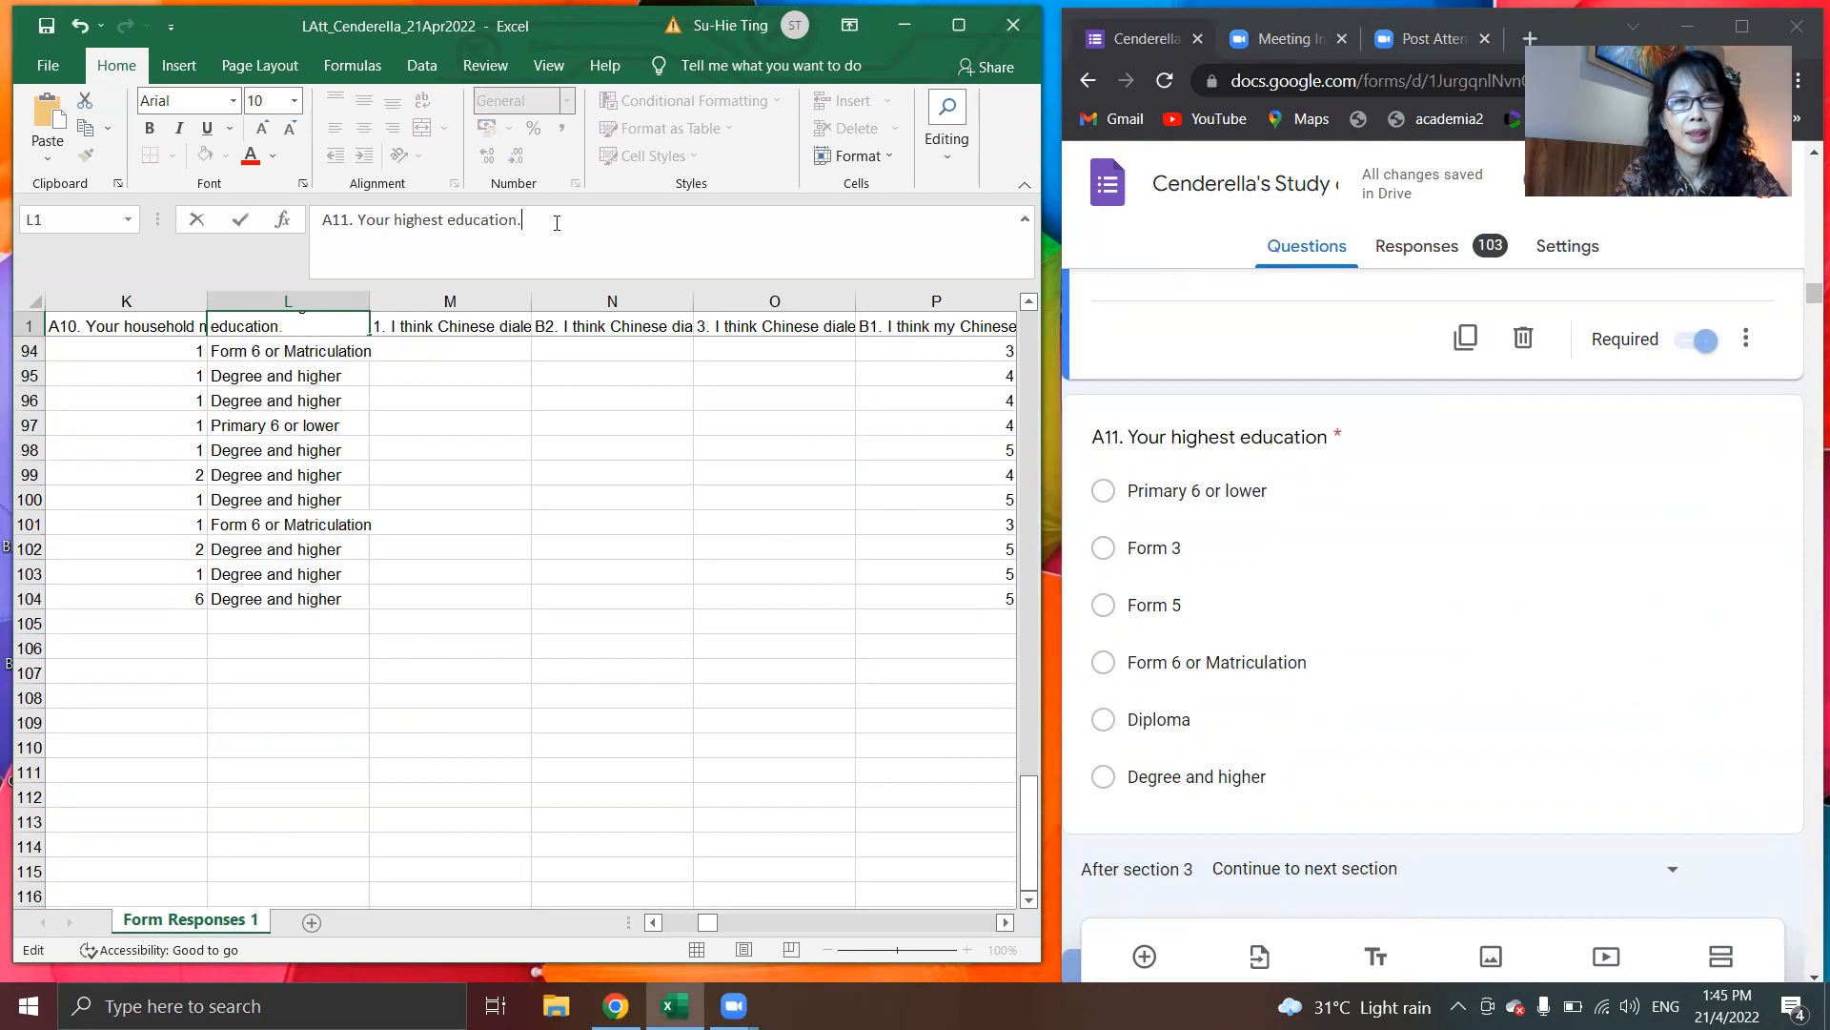
text(1forpri6,)
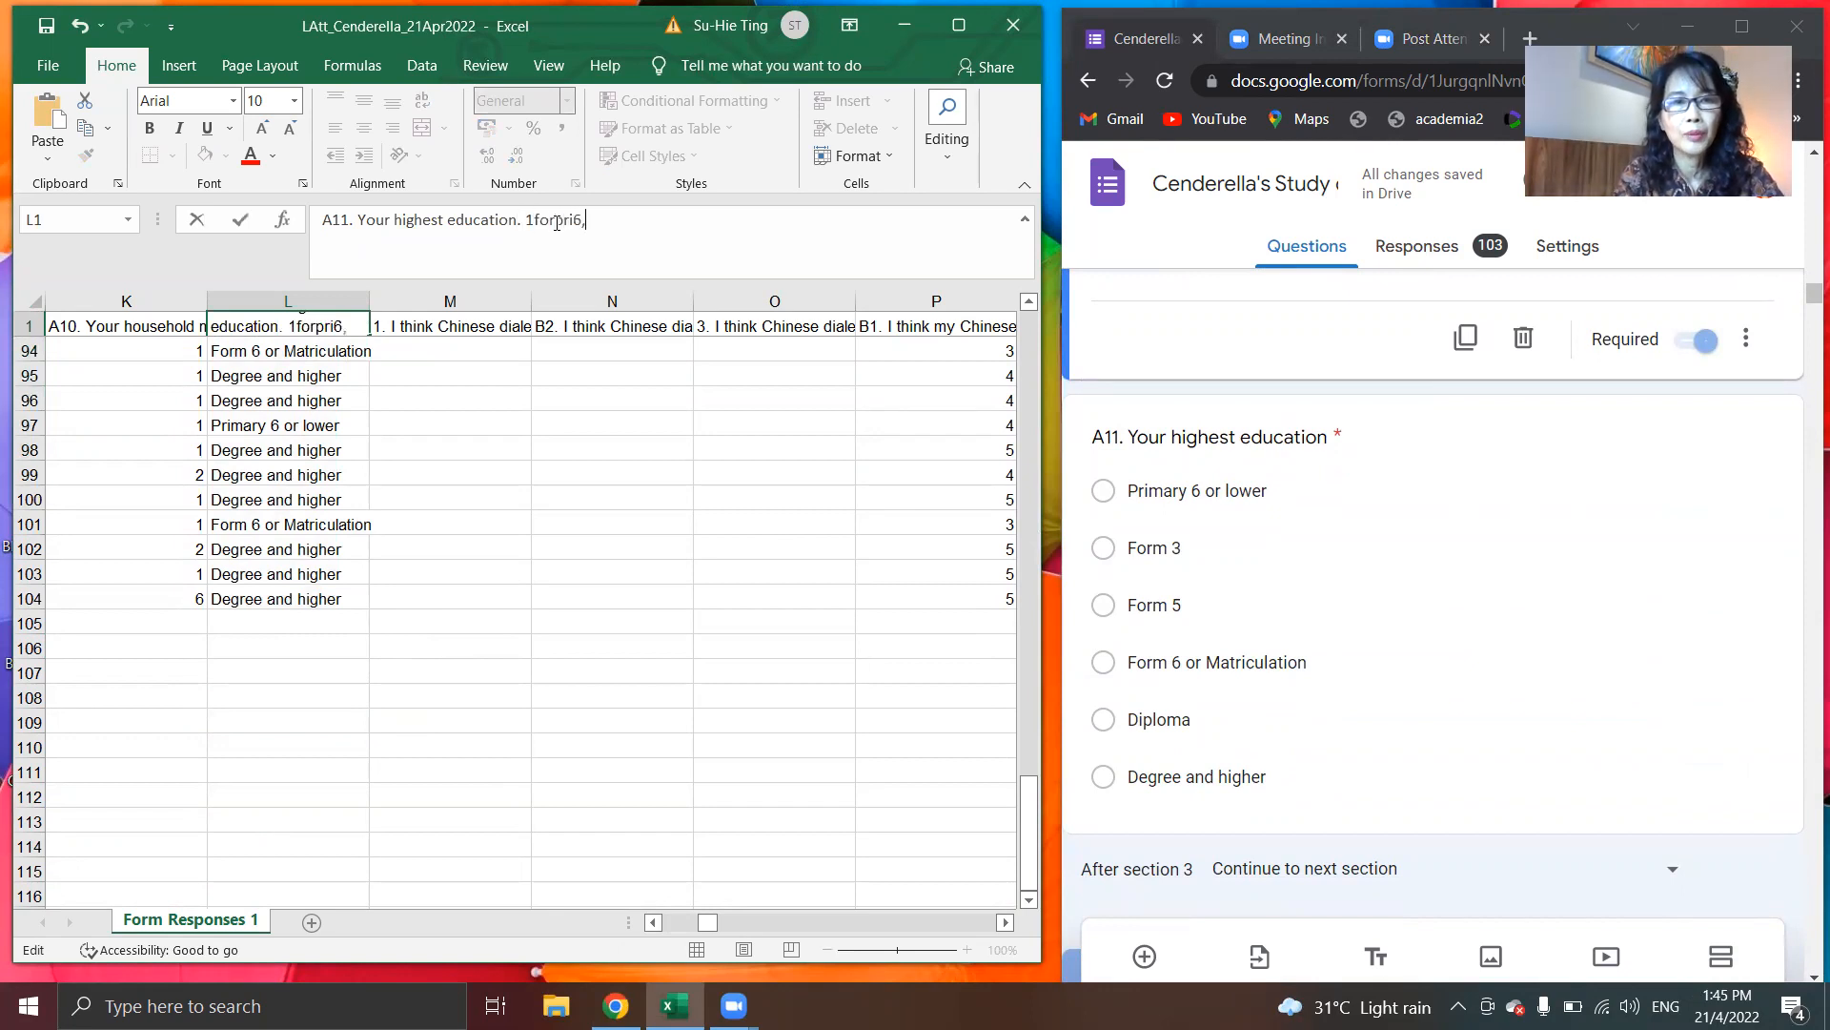
text( 2for)
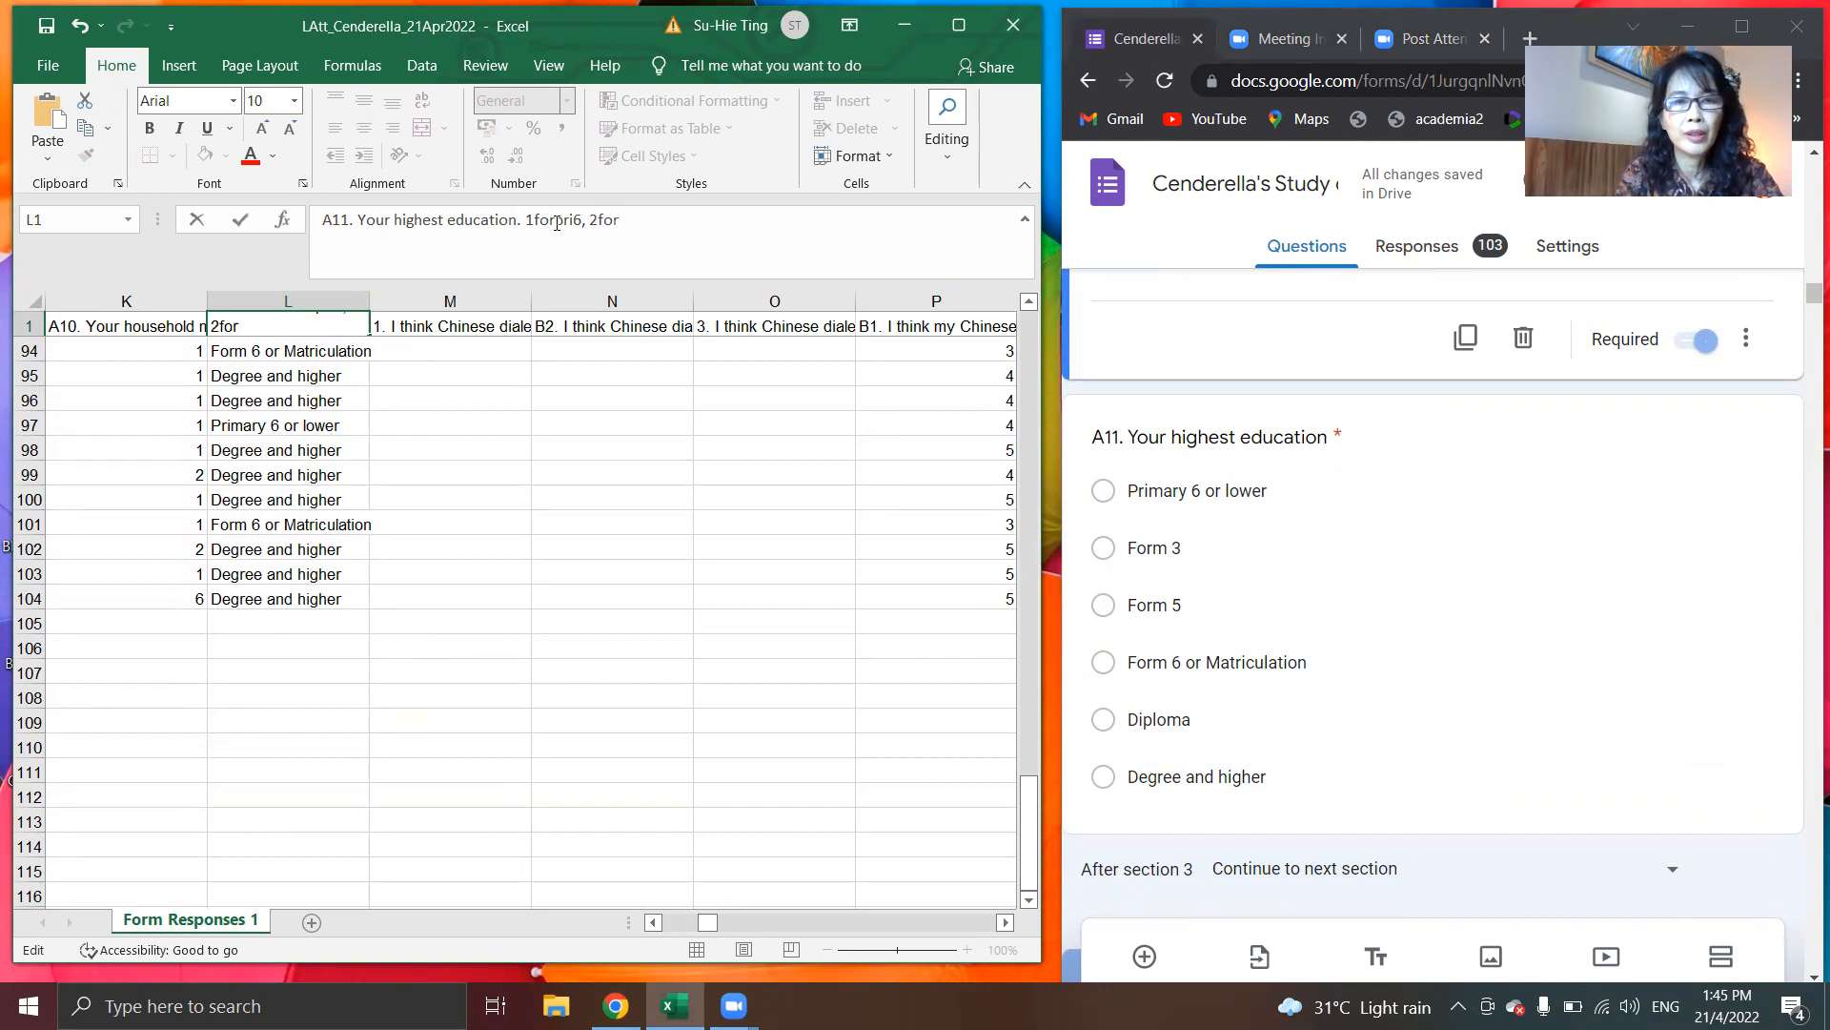
text(Form3, 3Form5, 4Form6/matric, 5)
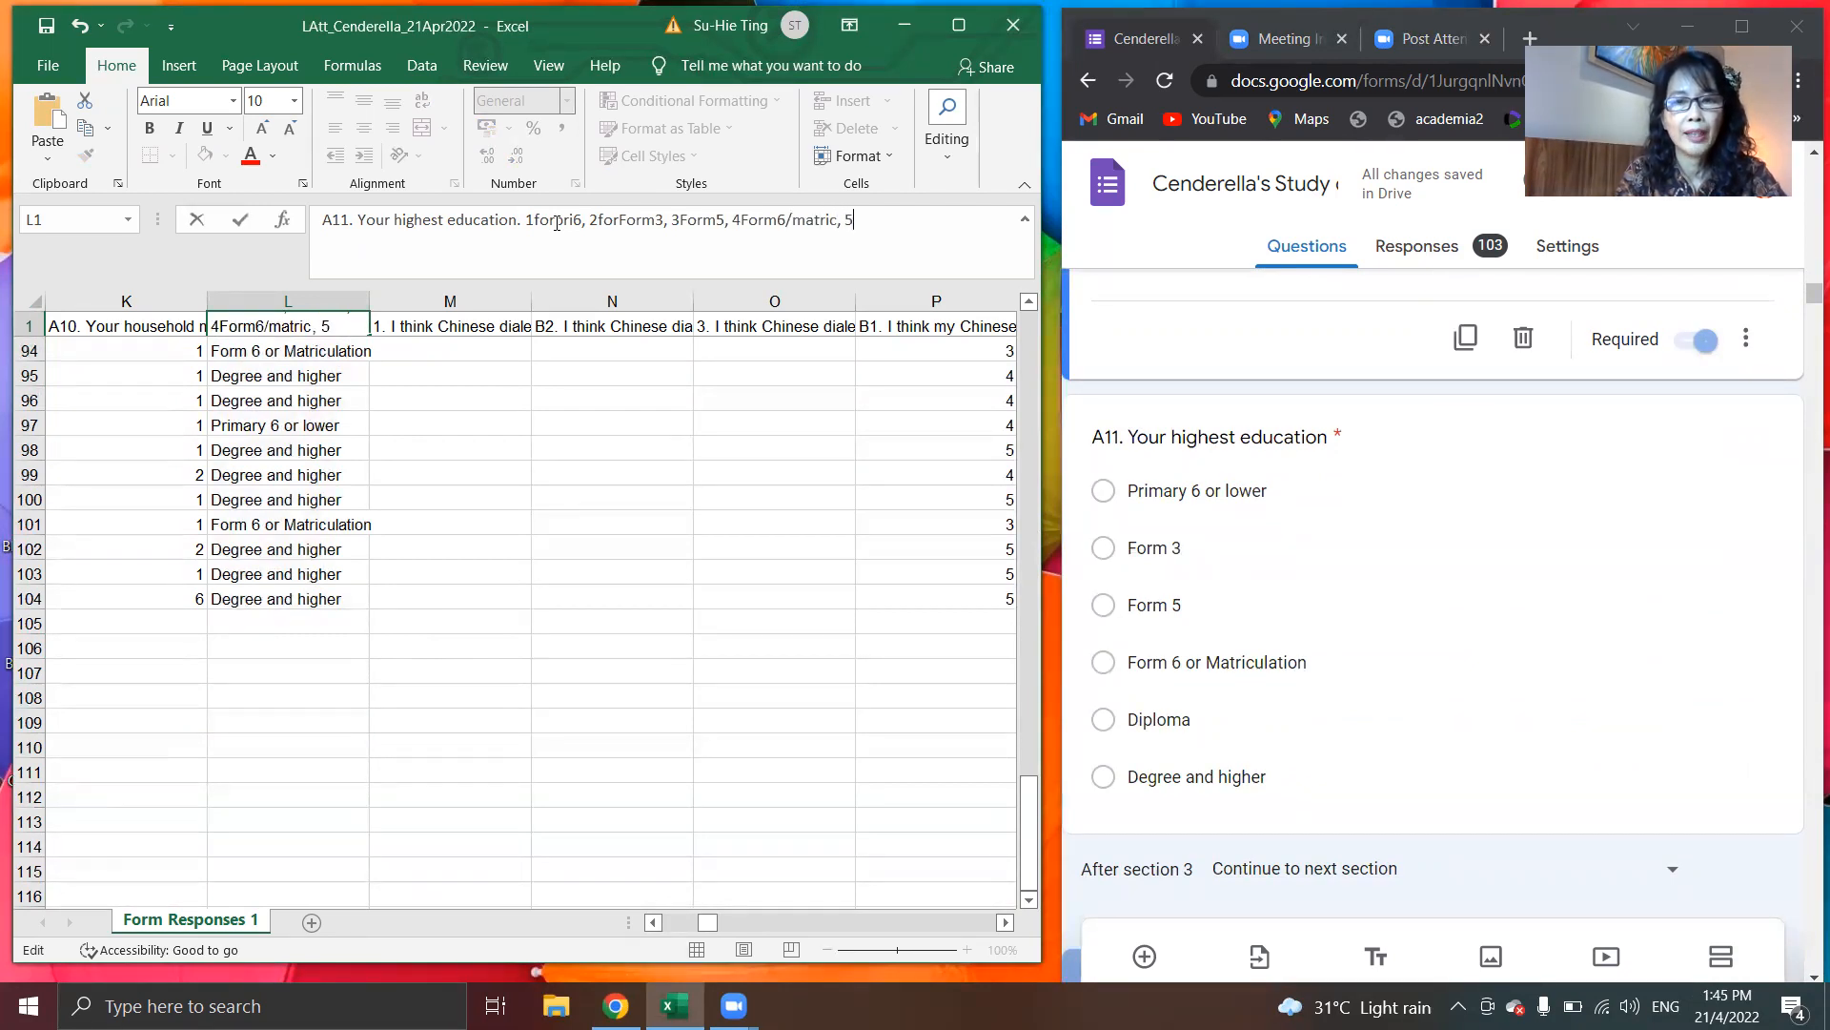
text(Diploma, 6Degree)
key(Return)
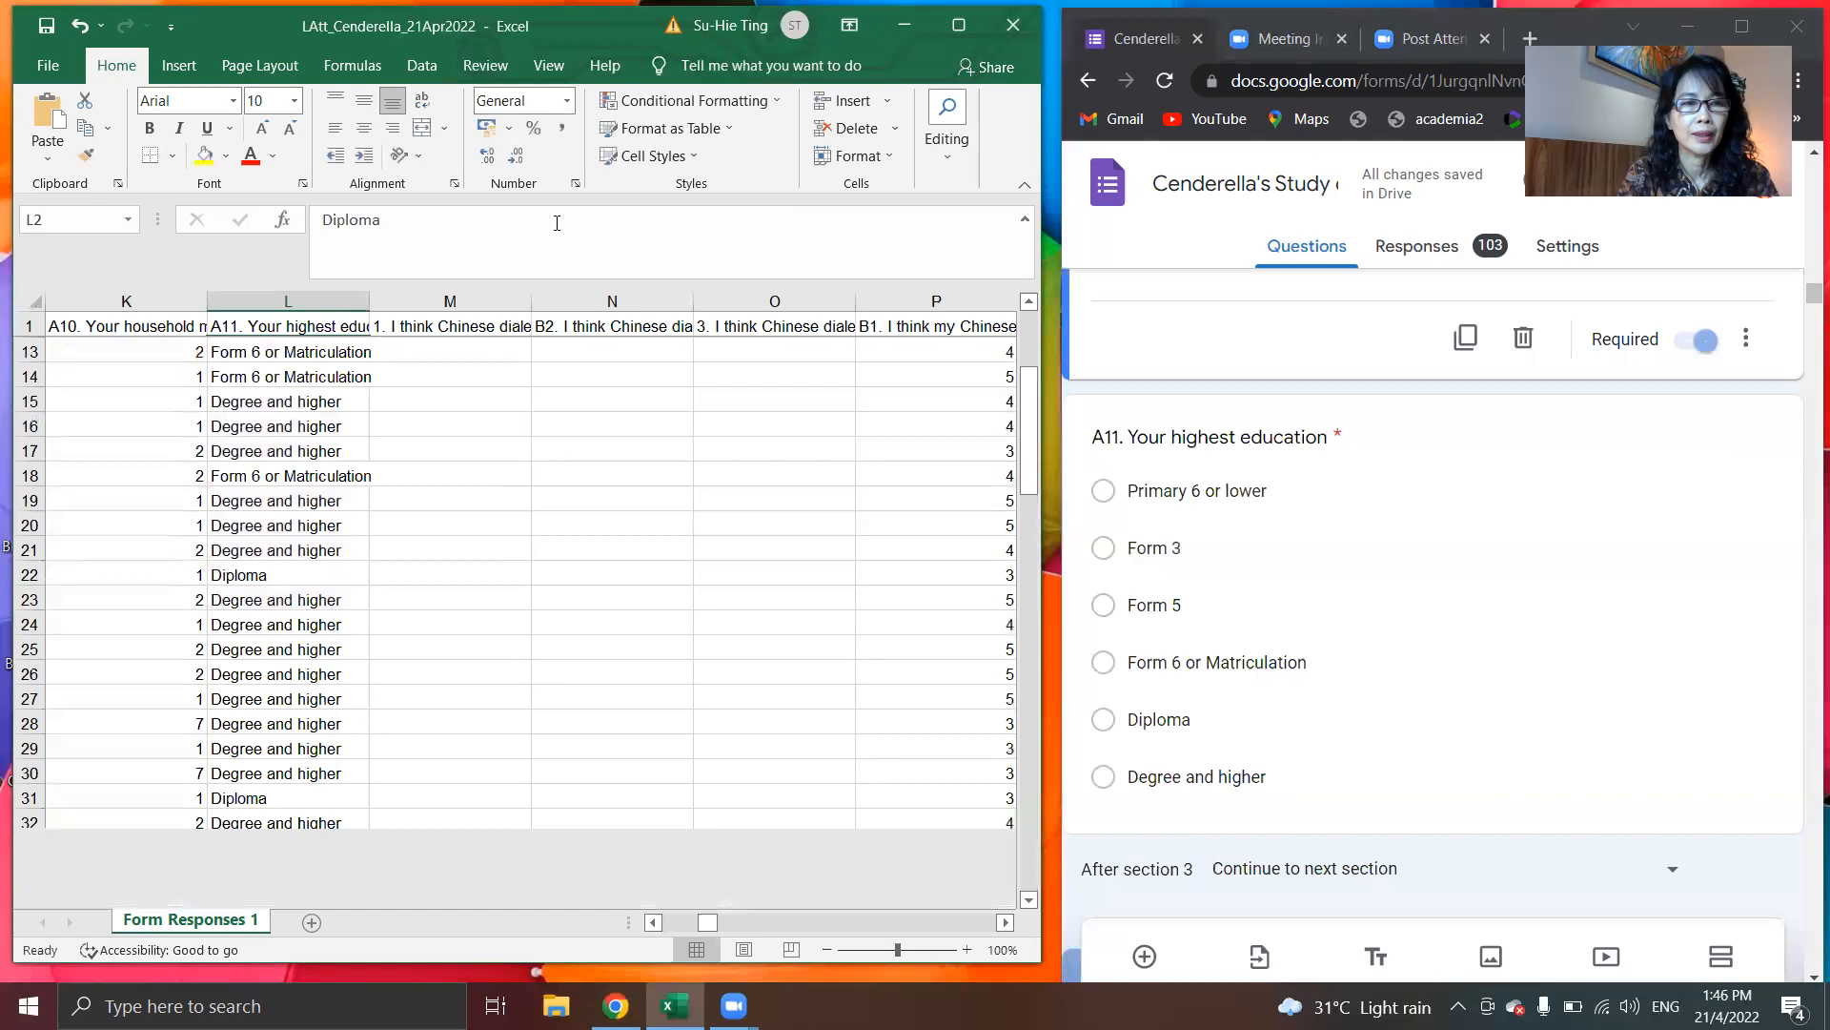
Step: Select the A11 highest education responses and replace every "Primary 6 or lower" with 1
mouse_move(247, 345)
mouse_down()
mouse_move(252, 901)
mouse_move(366, 905)
mouse_move(266, 674)
mouse_move(275, 346)
mouse_up()
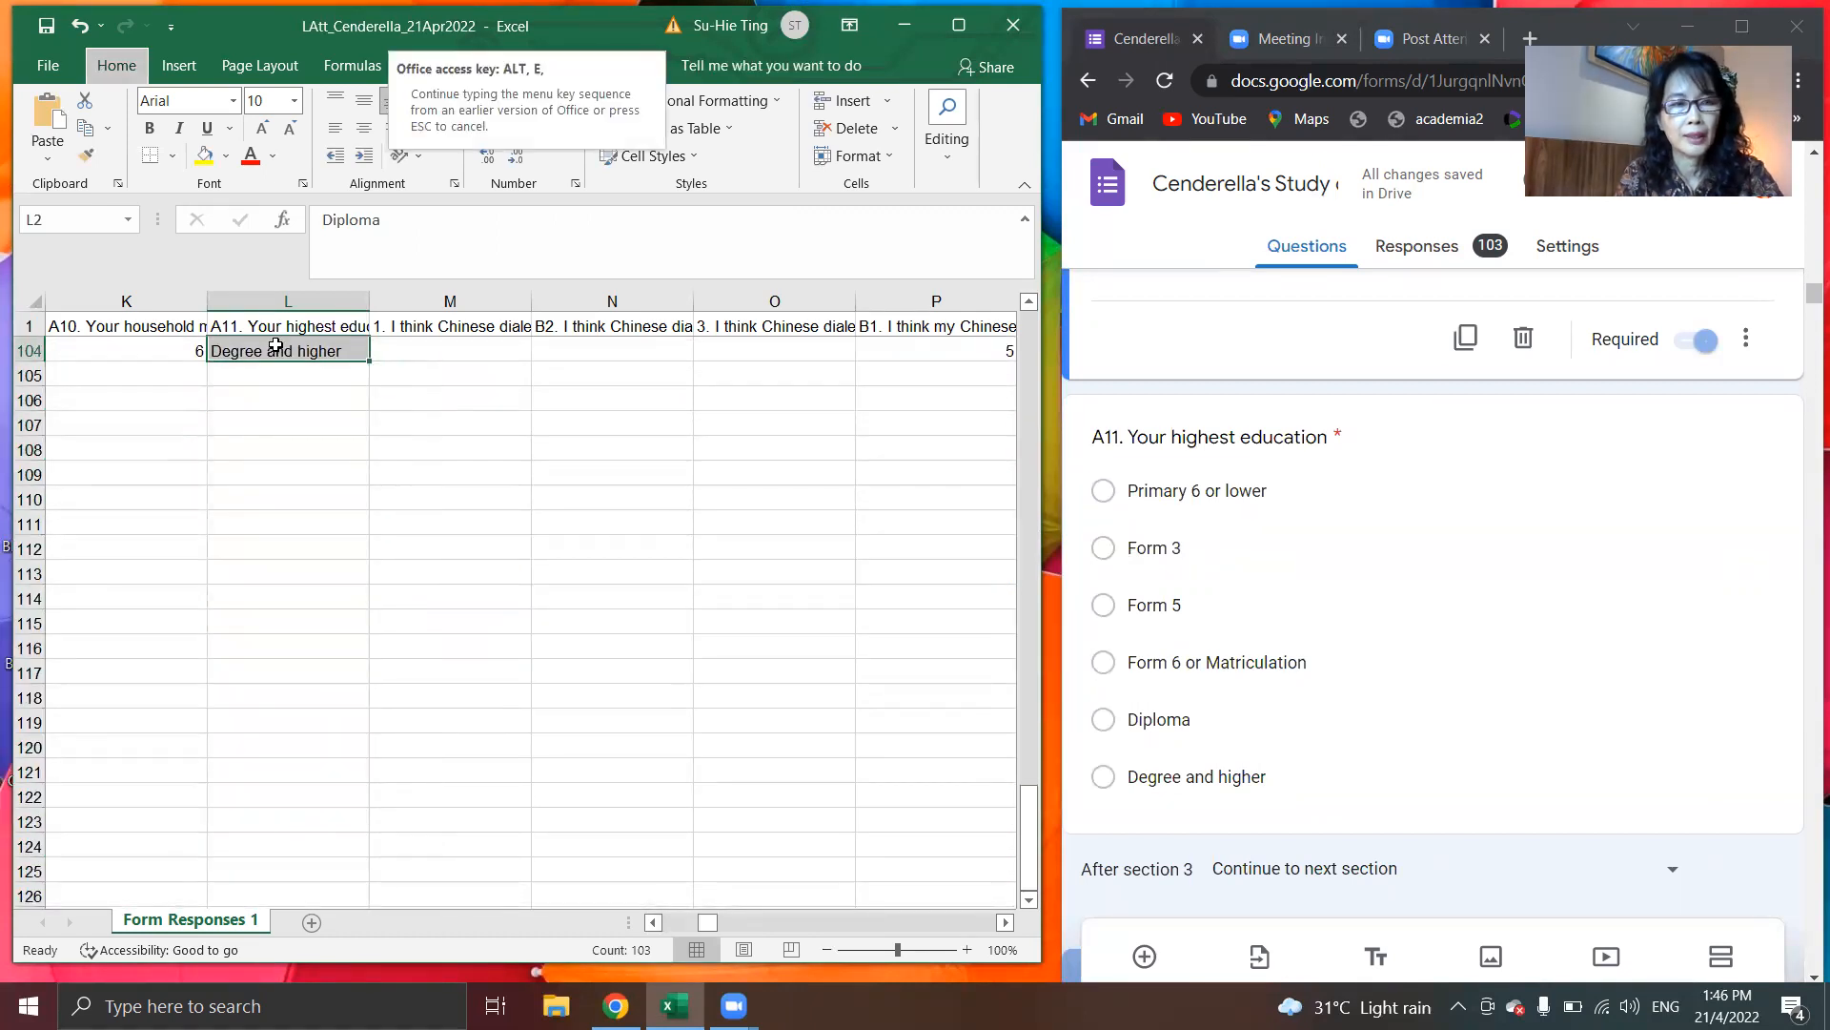
key(ctrl+f)
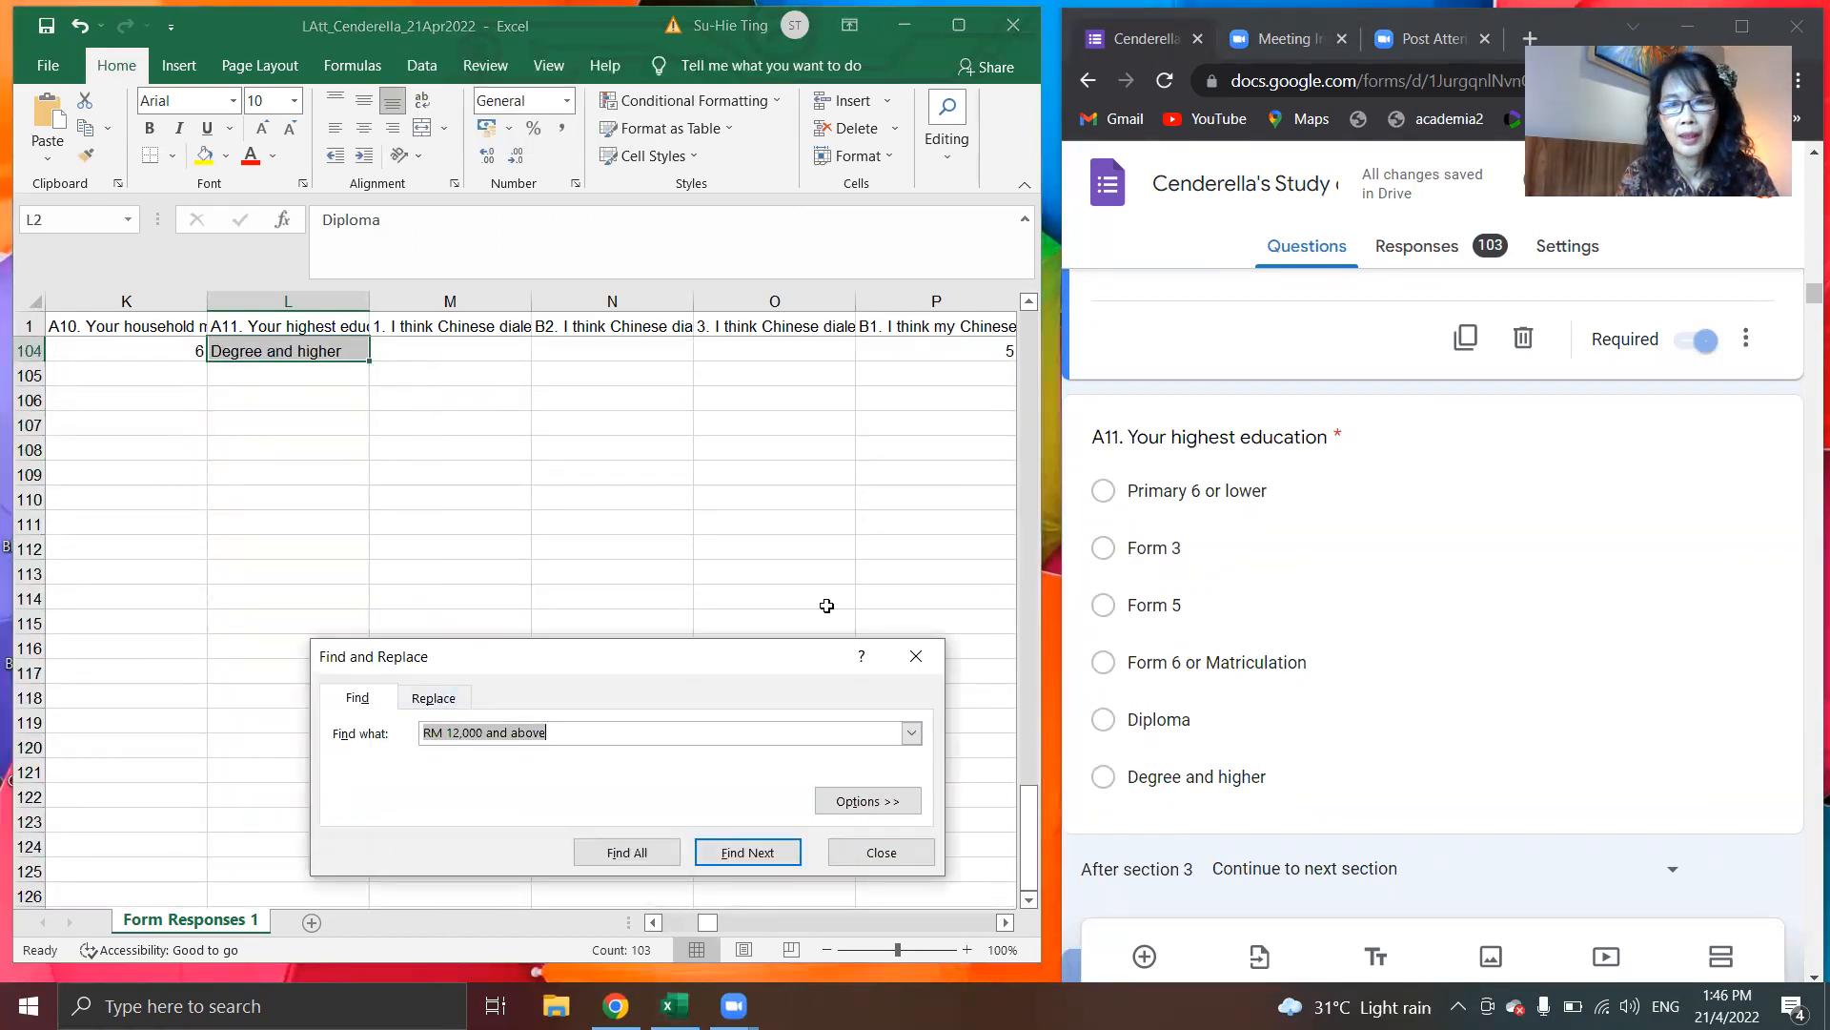
text(Prim)
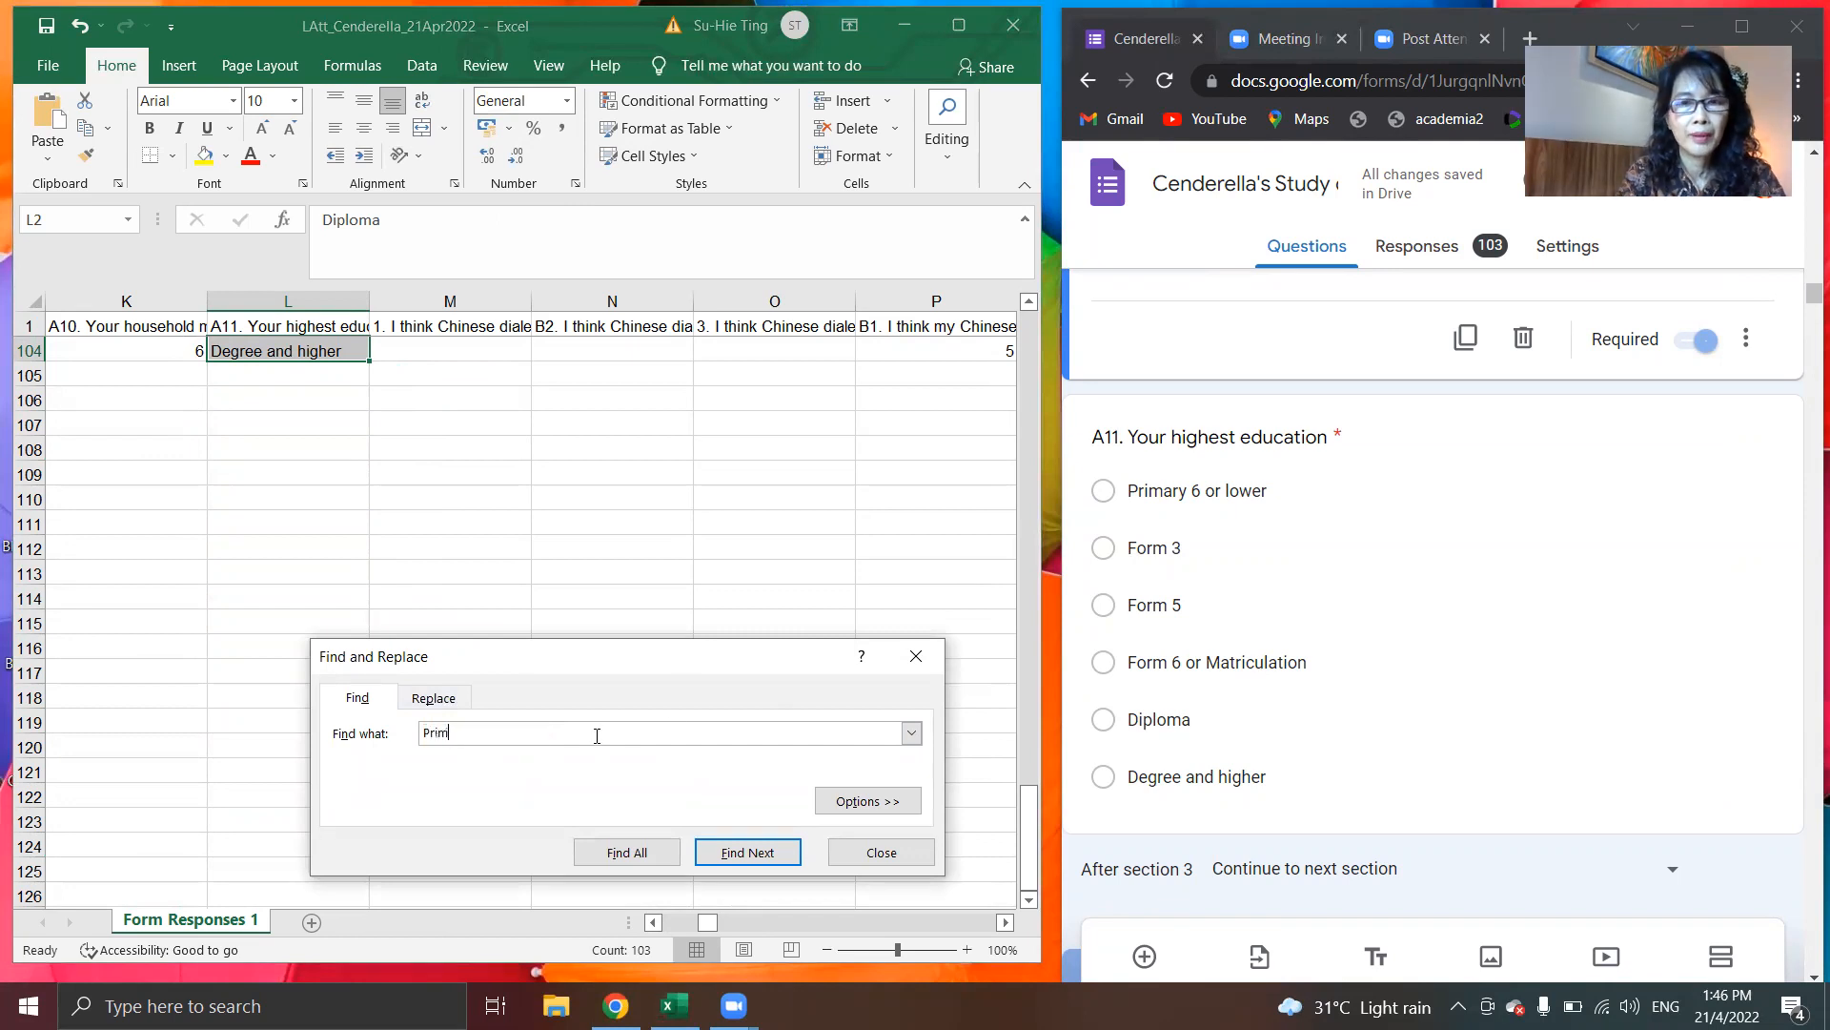
text(ary 6 or)
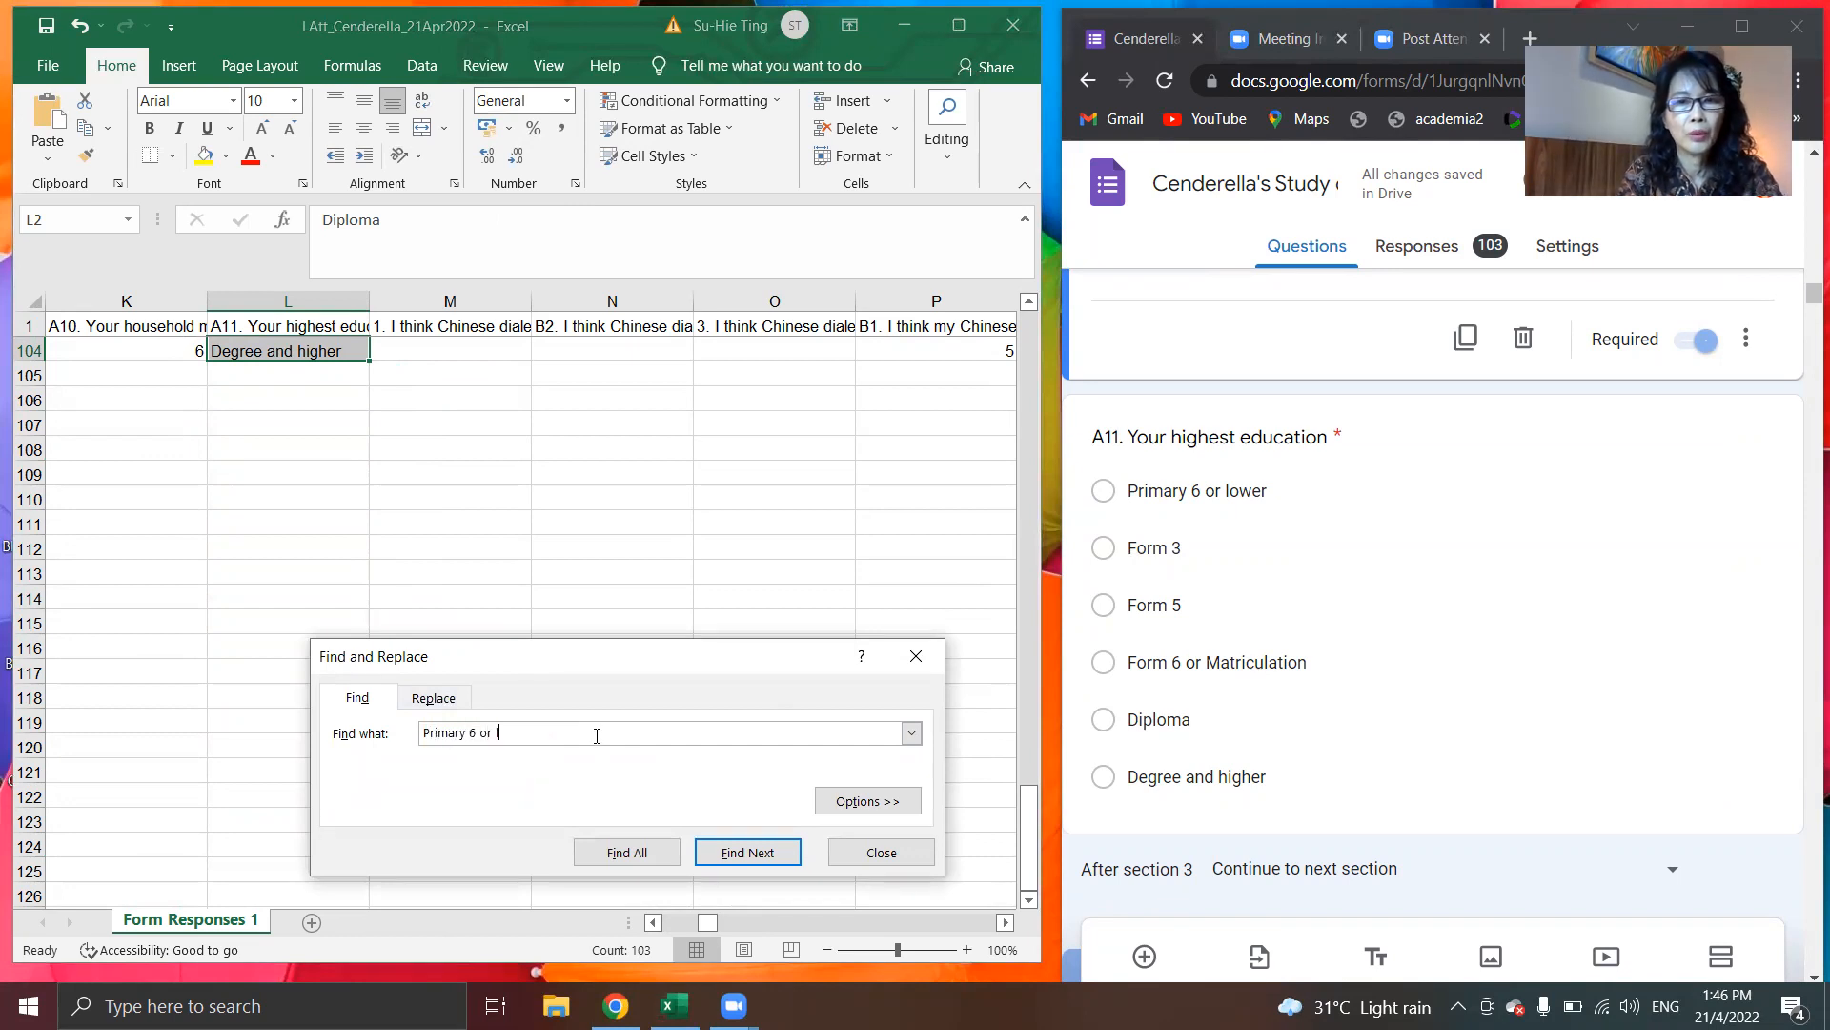
text( lower)
click(431, 699)
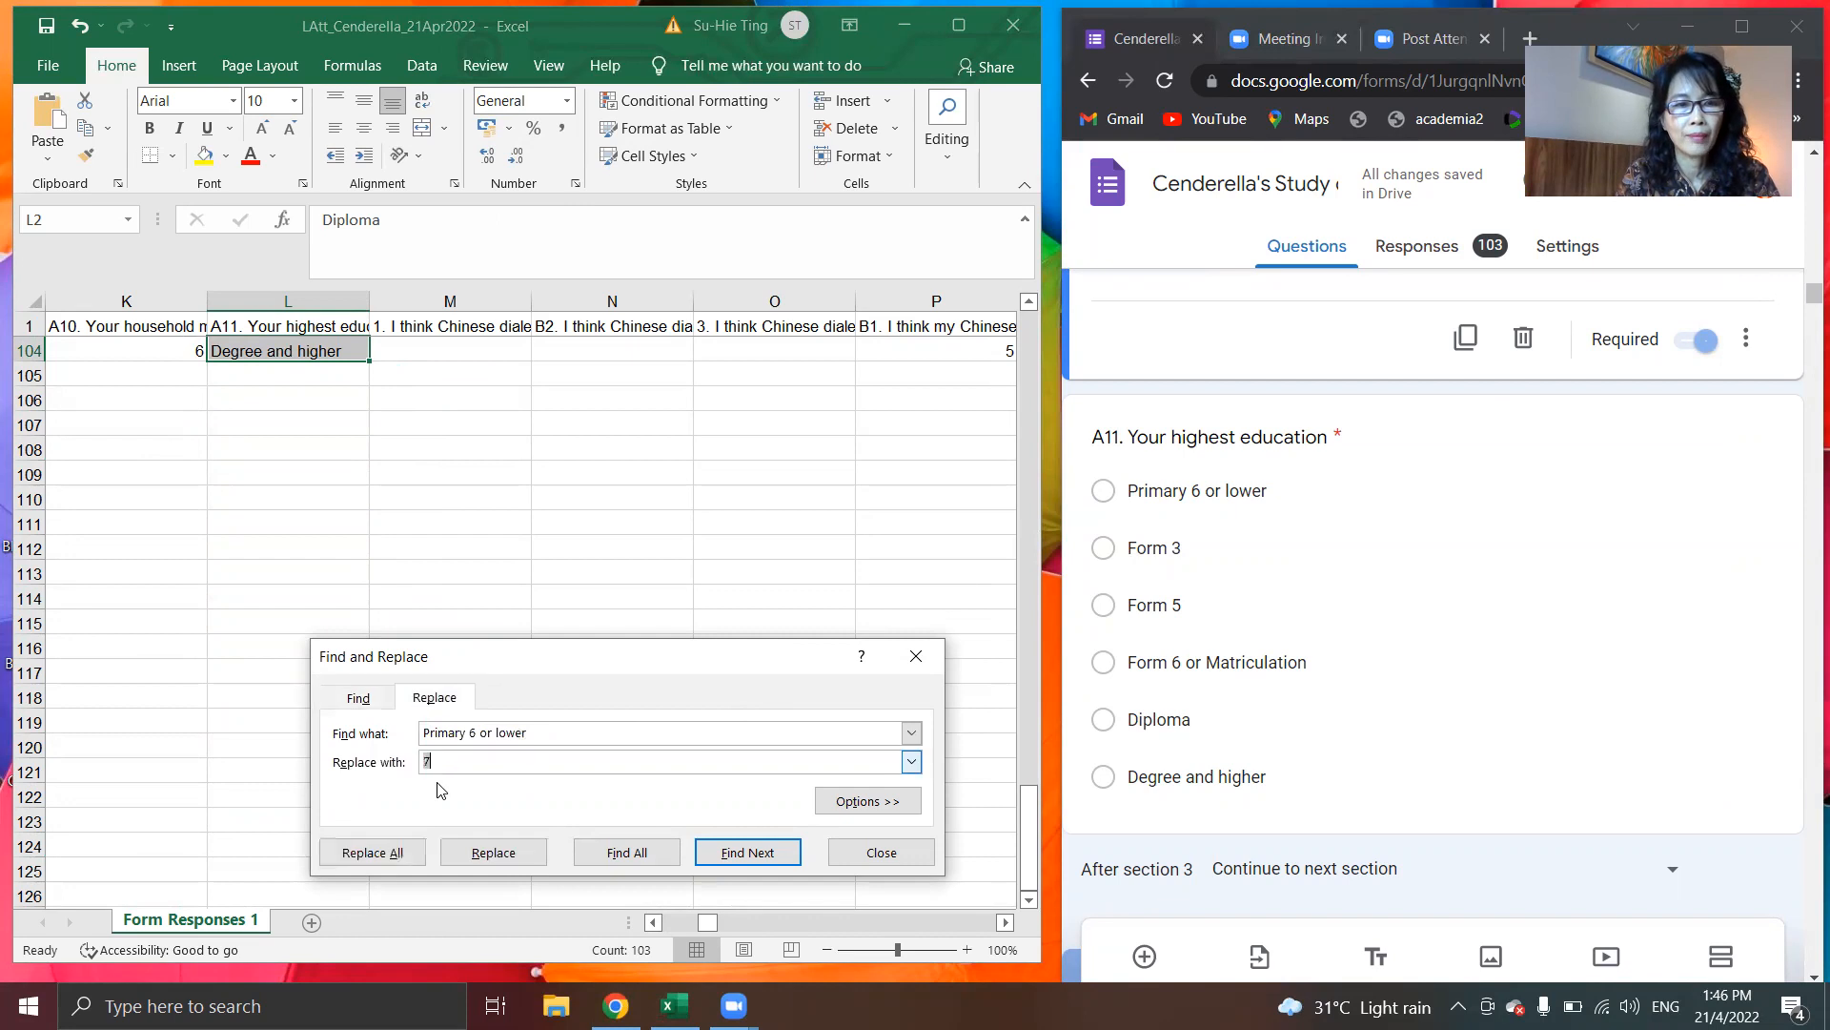
click(386, 853)
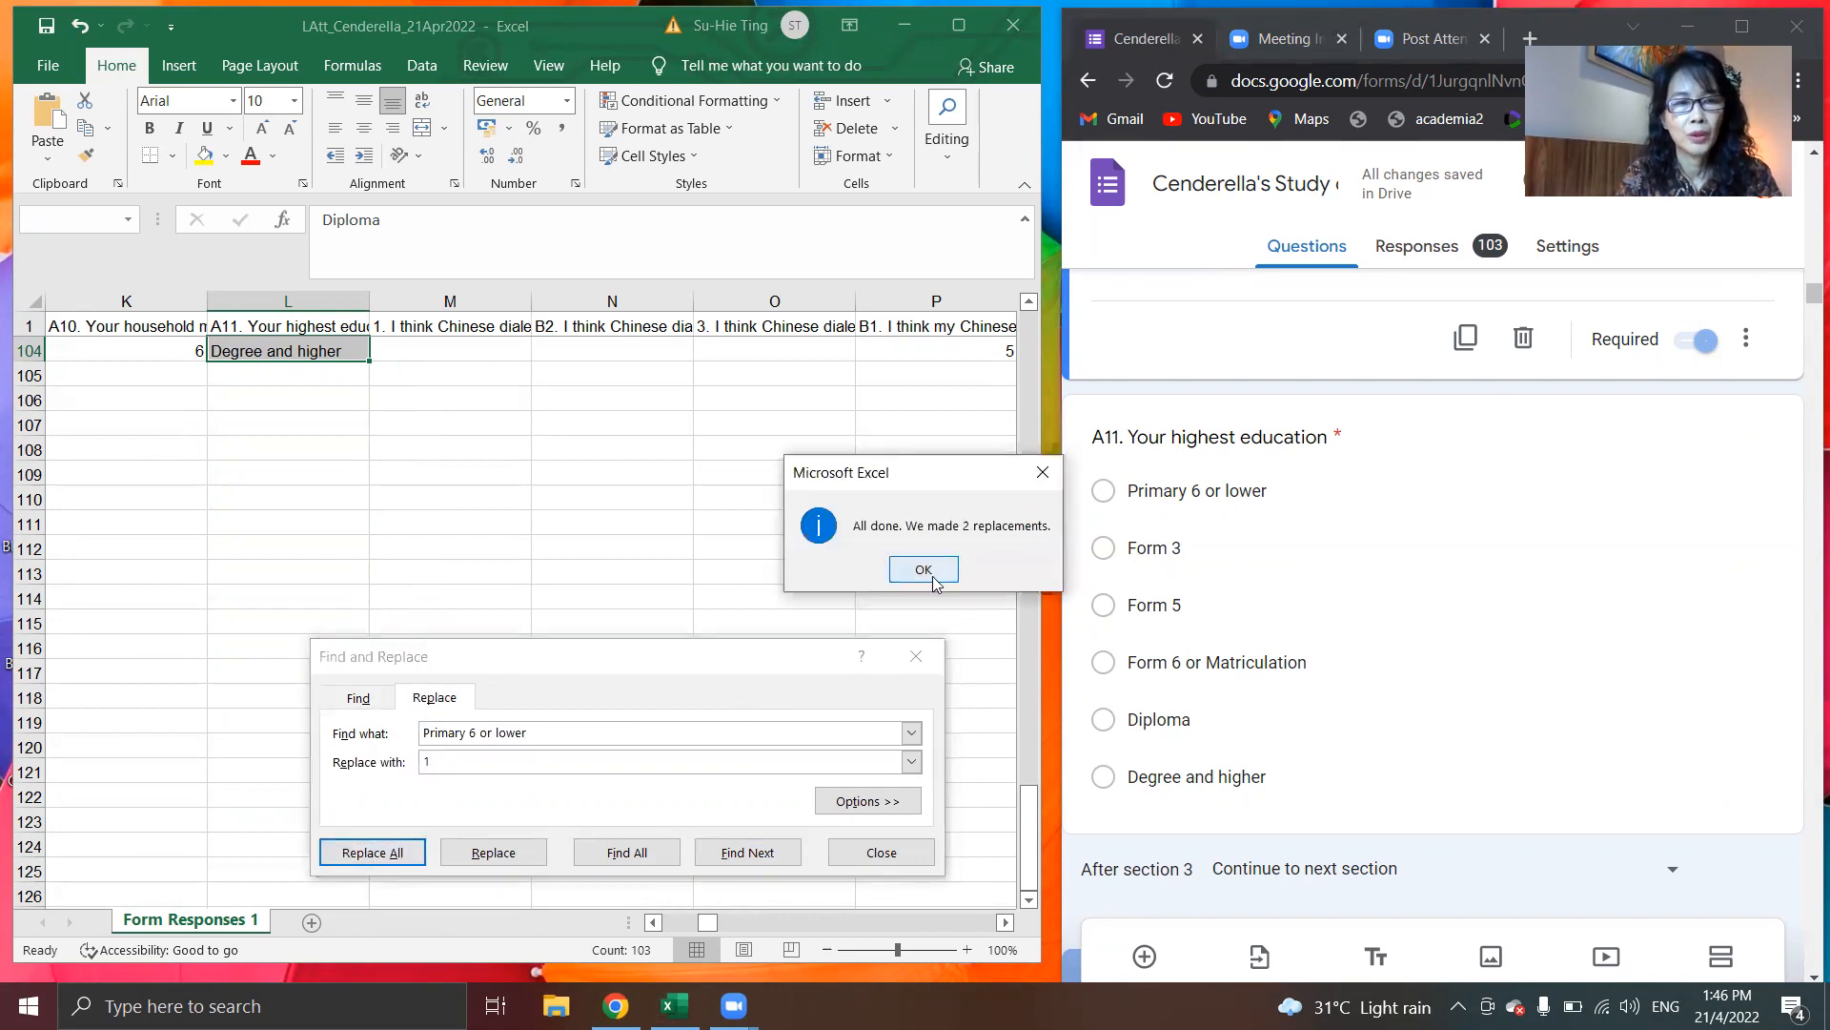
click(924, 570)
Step: Replace every "Form 3" in the selected highest education responses with 2
click(536, 732)
drag(536, 731, 345, 729)
text(Form 3)
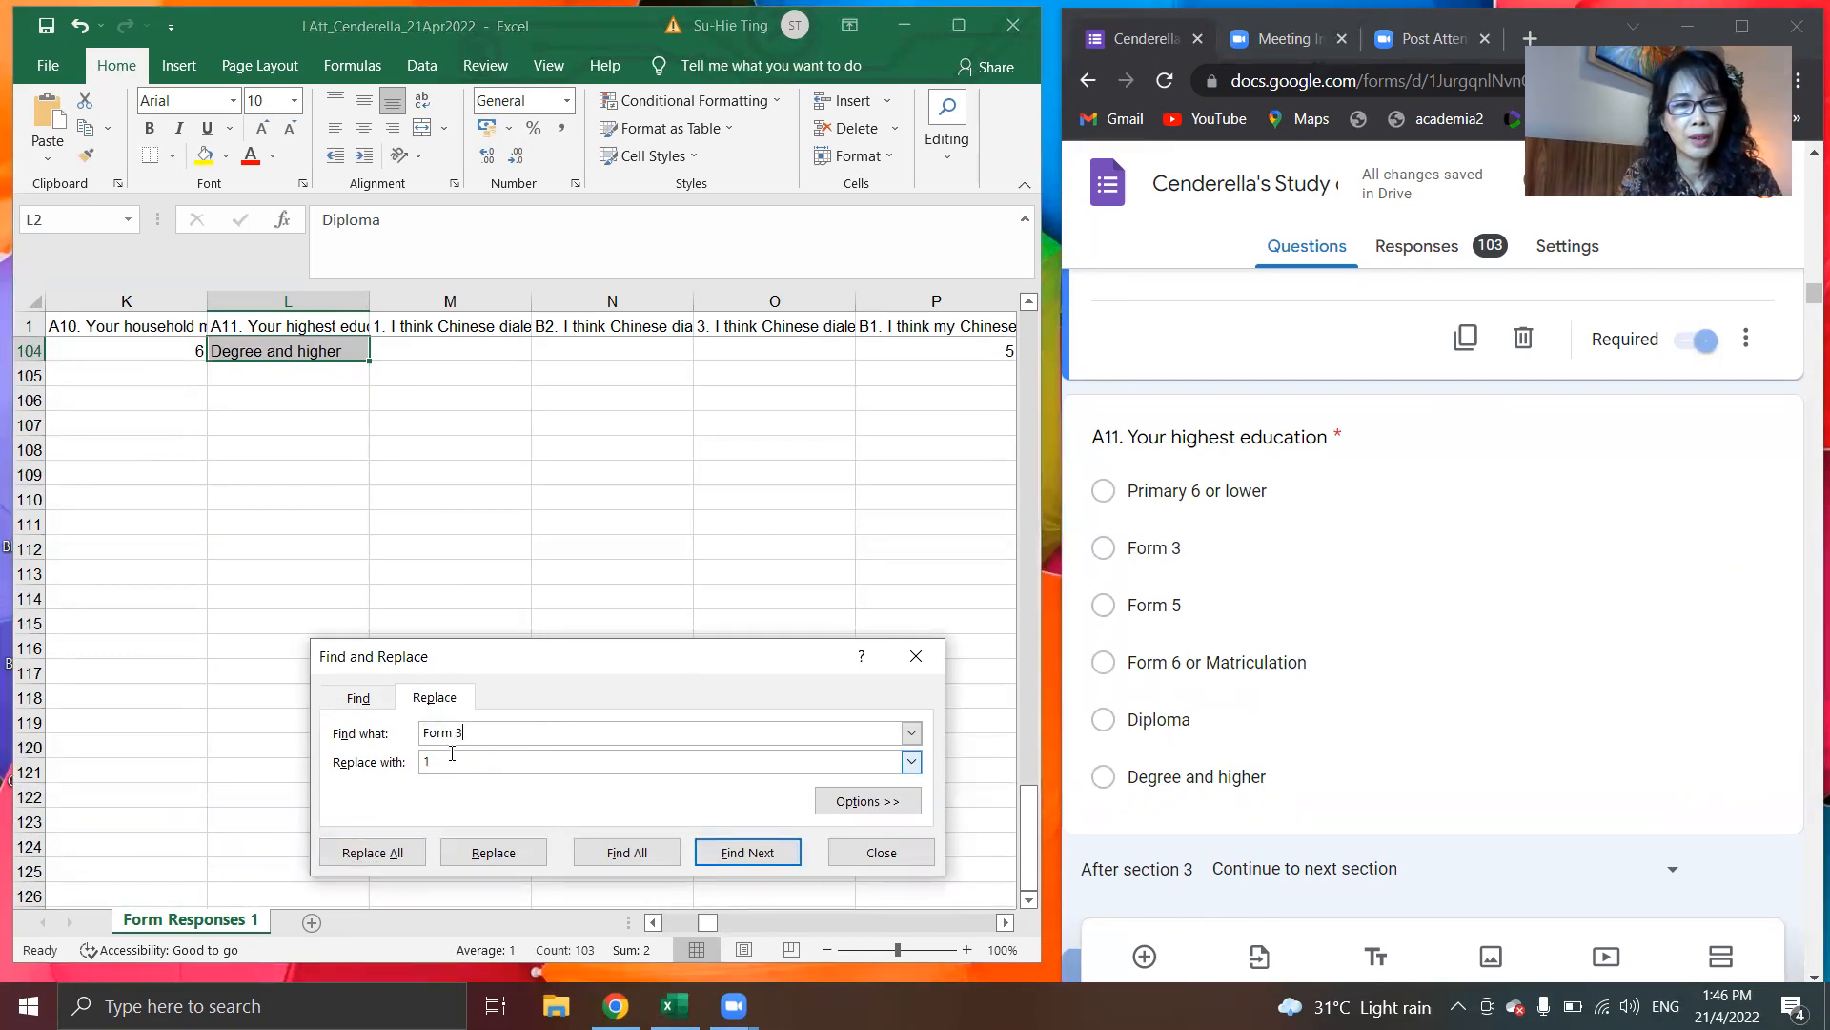
click(381, 854)
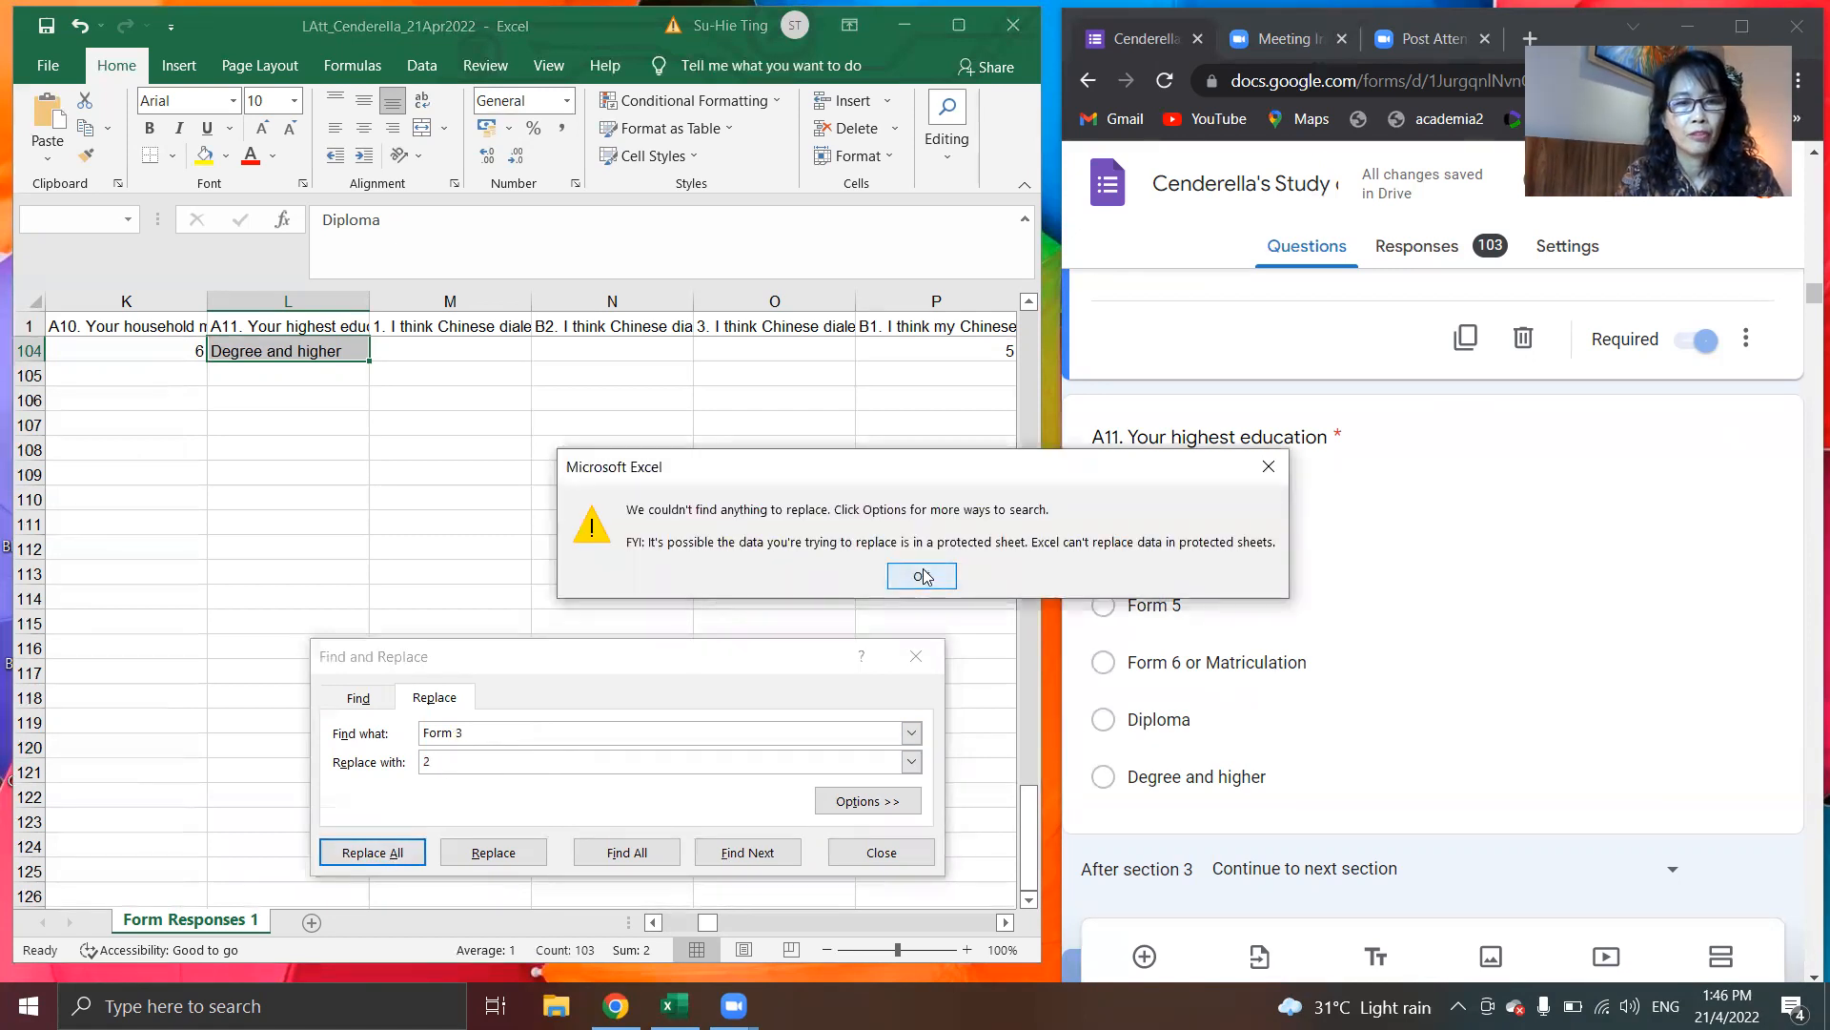
click(921, 576)
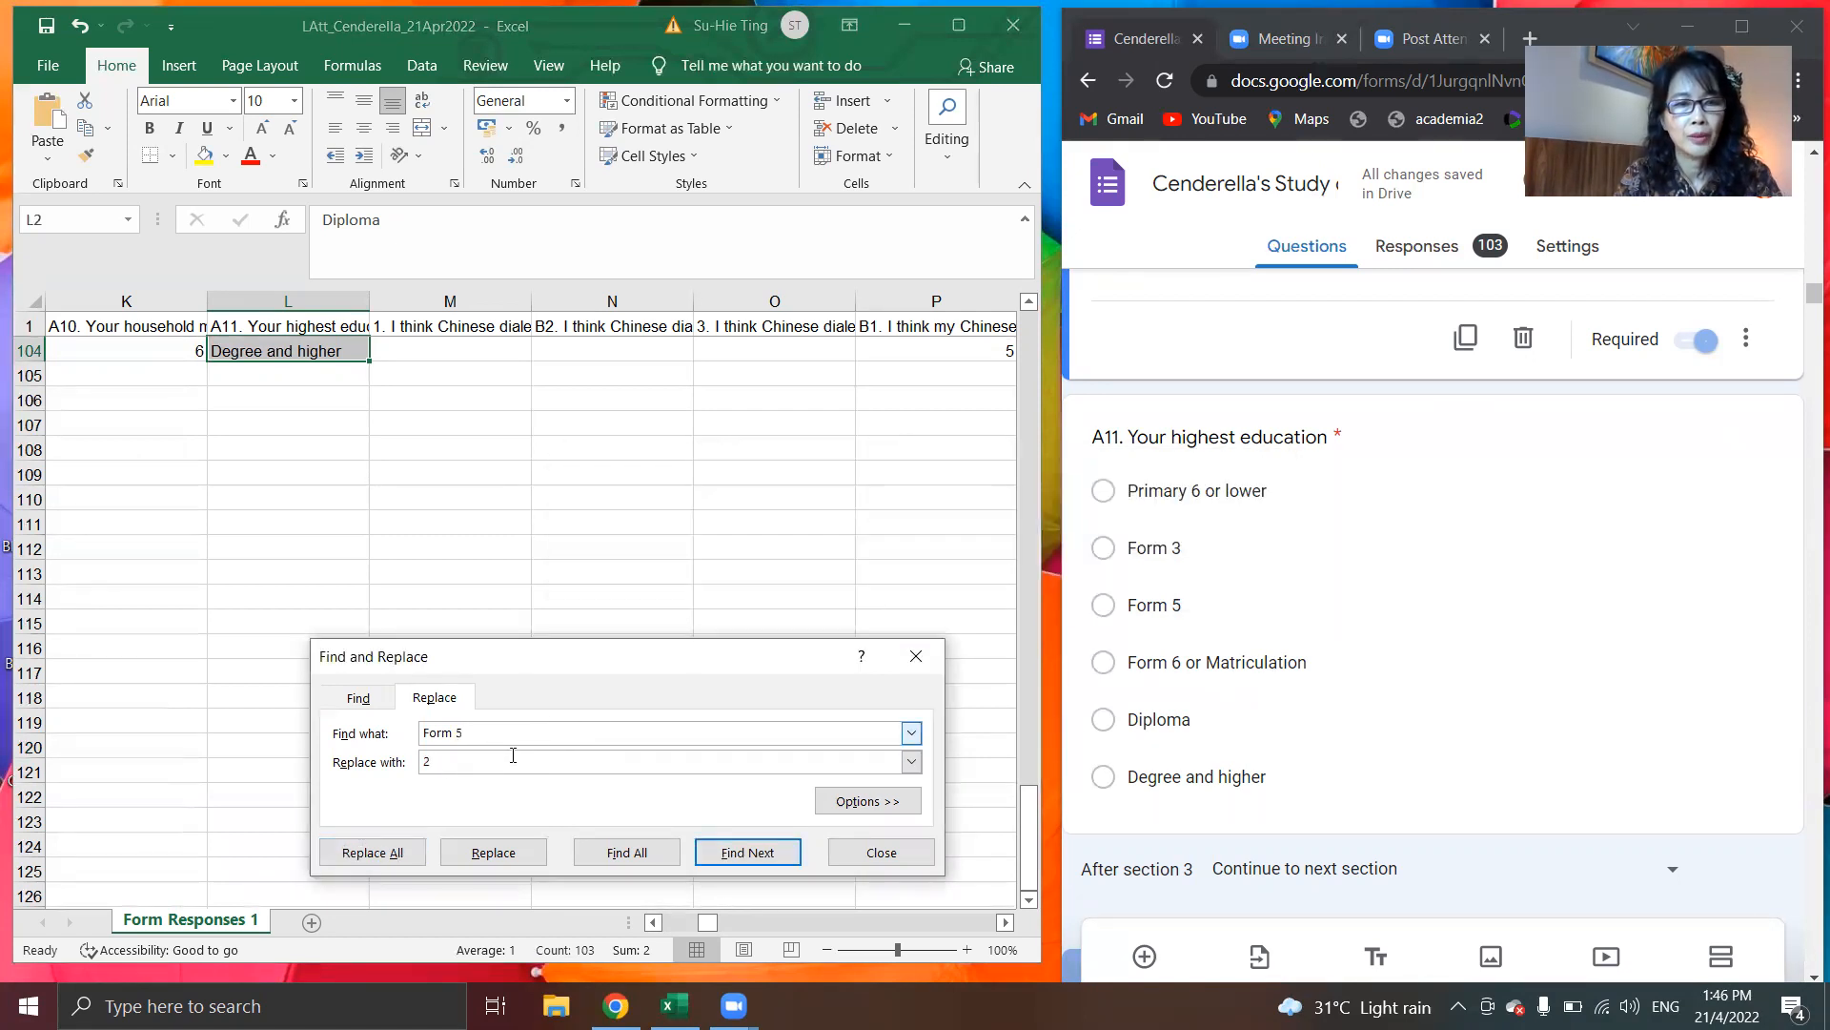
Step: Replace every "Form 5" in the selected highest education responses with 3
text(3)
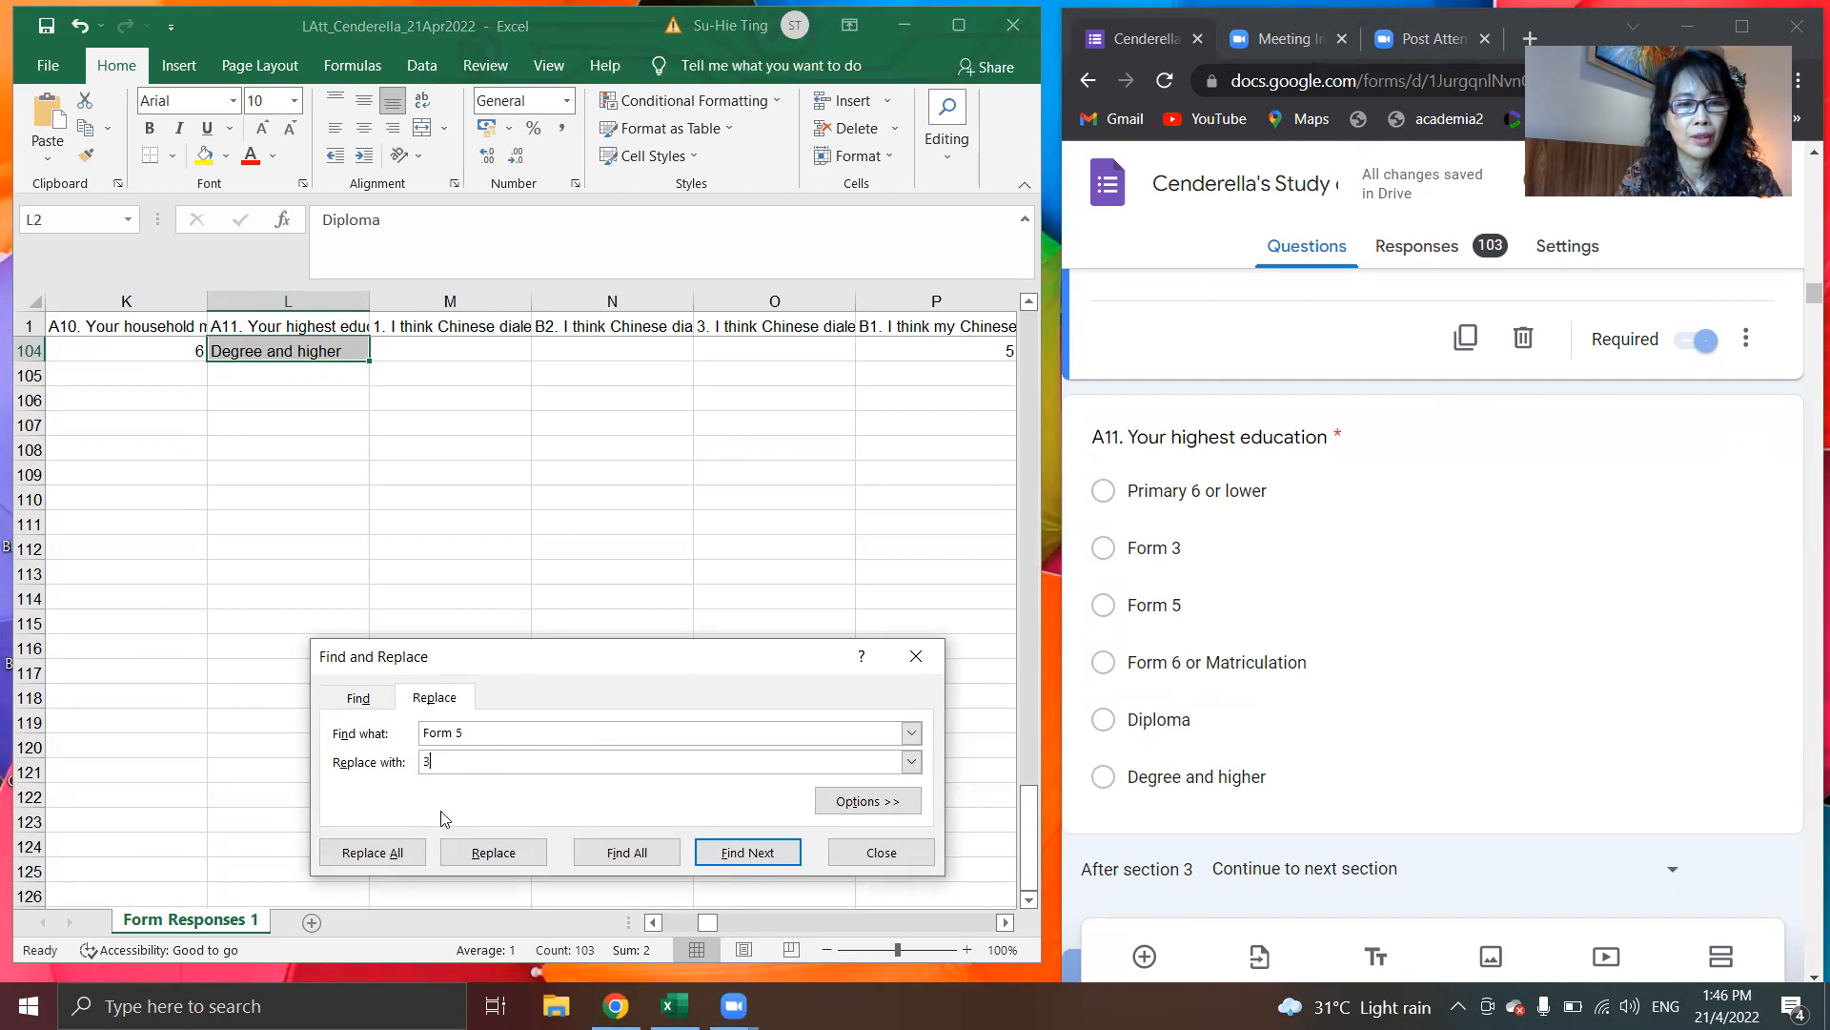
click(366, 853)
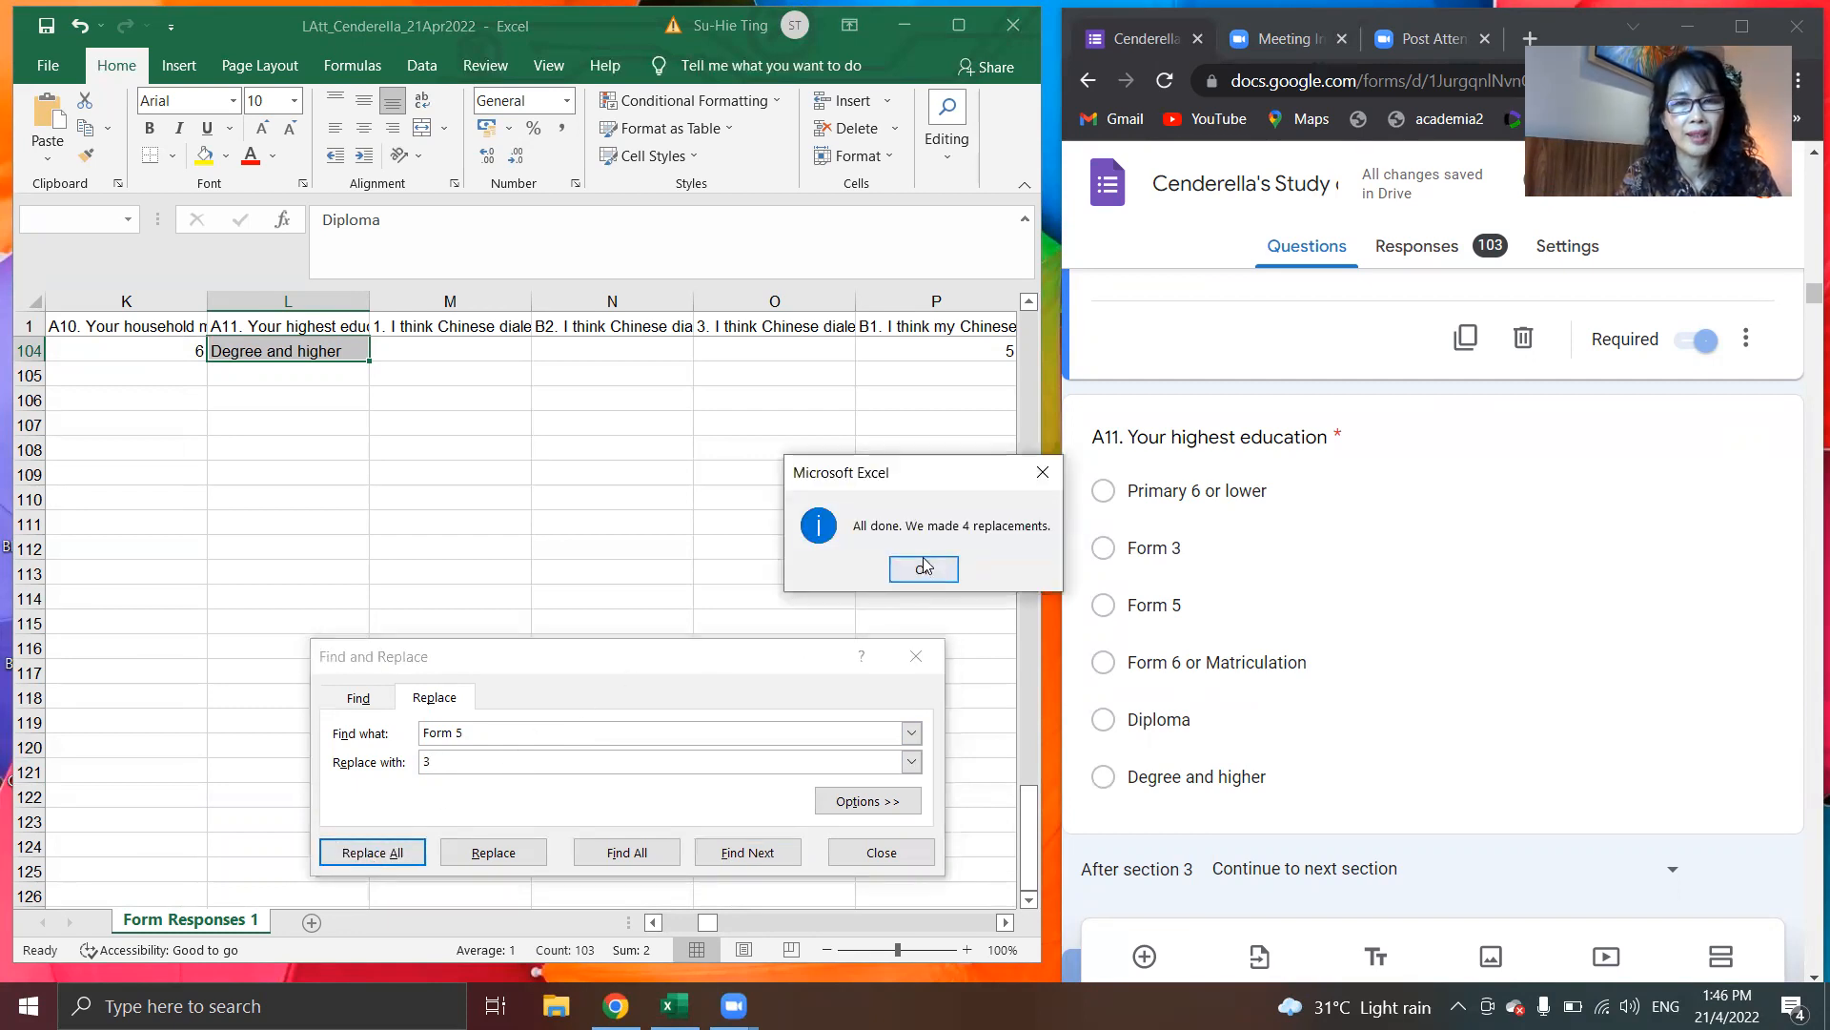
click(901, 582)
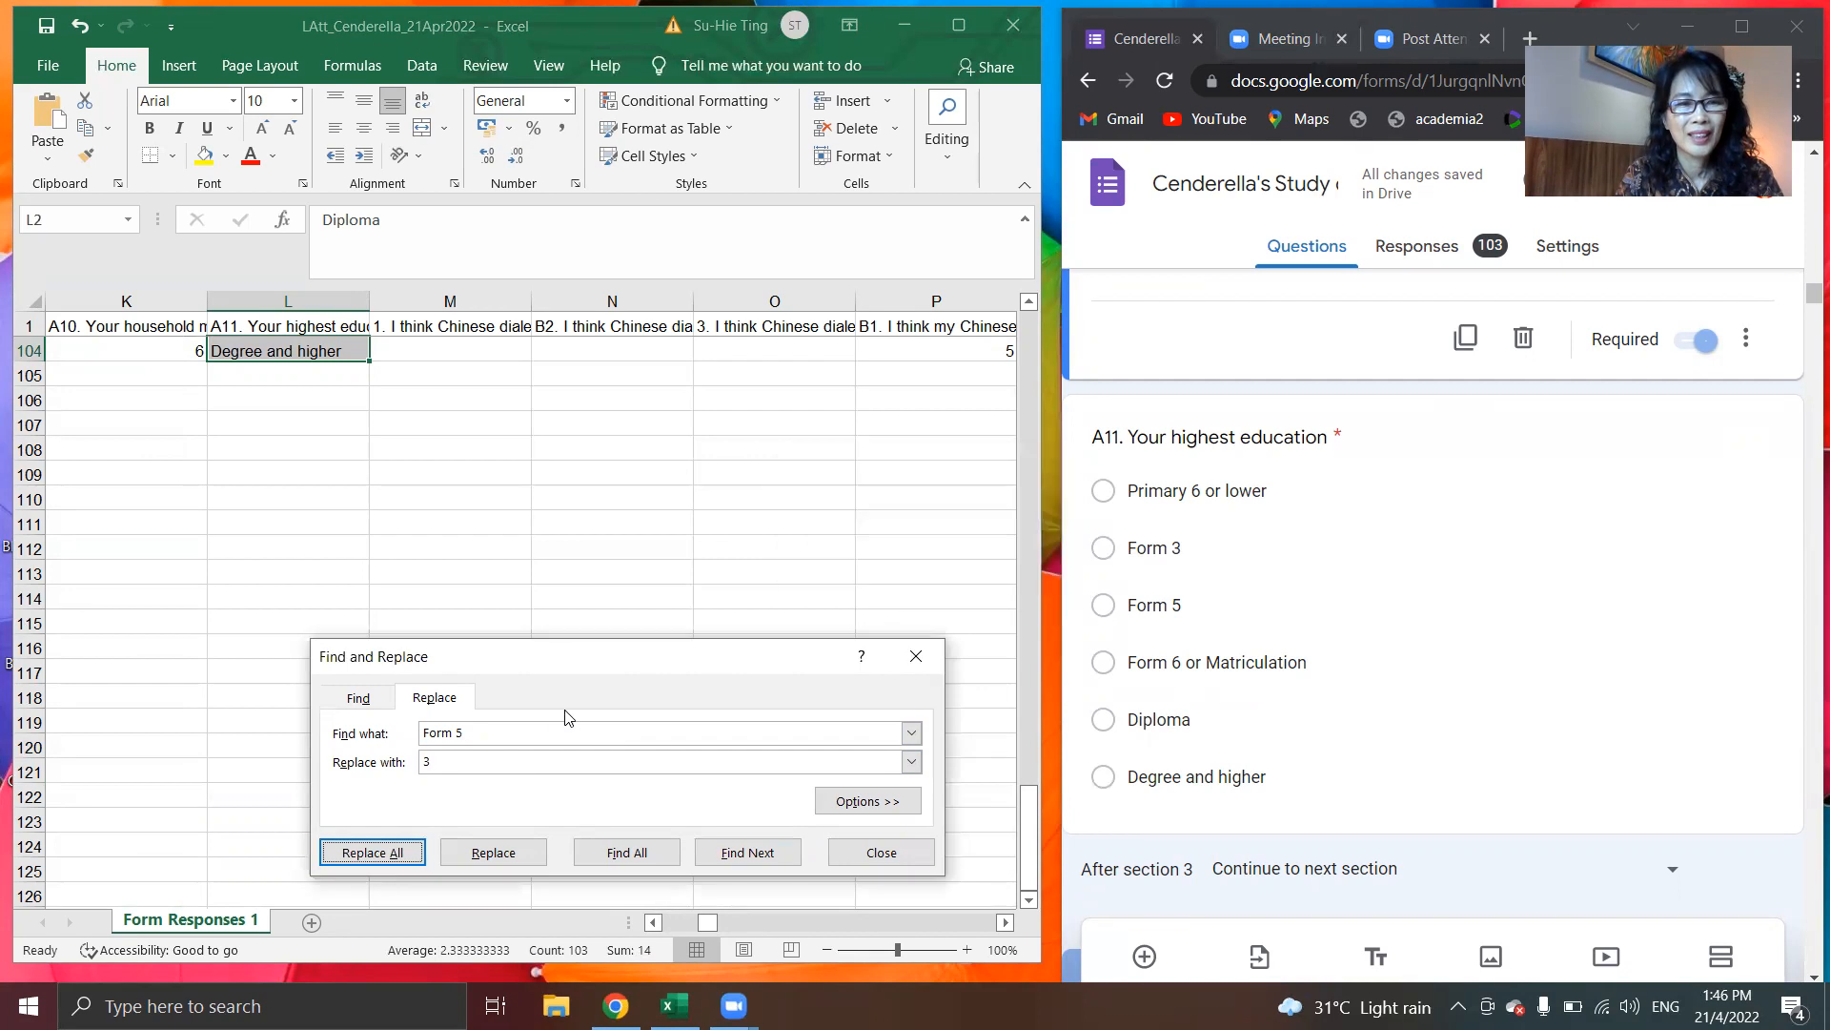
Step: Try to replace "Form 6 or Matriculatiion" in the selected highest education responses with 4
click(551, 736)
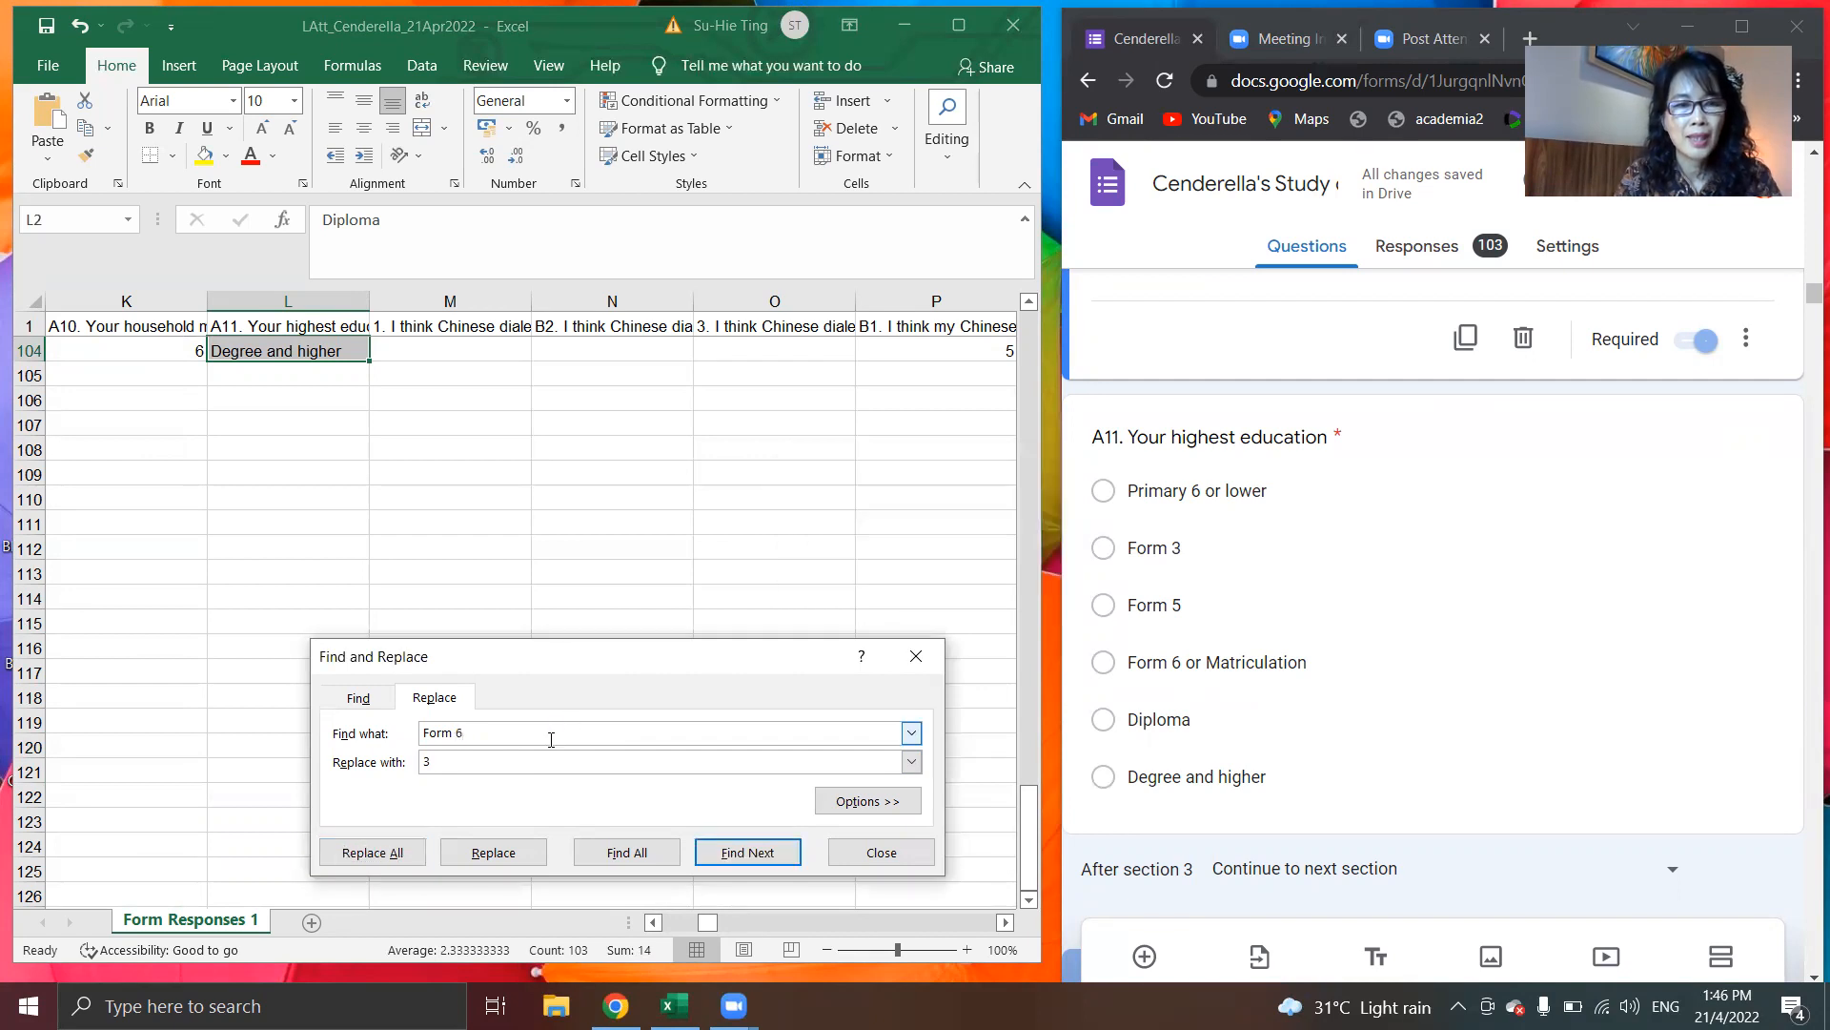
text(Form 6 or Matriculatiion)
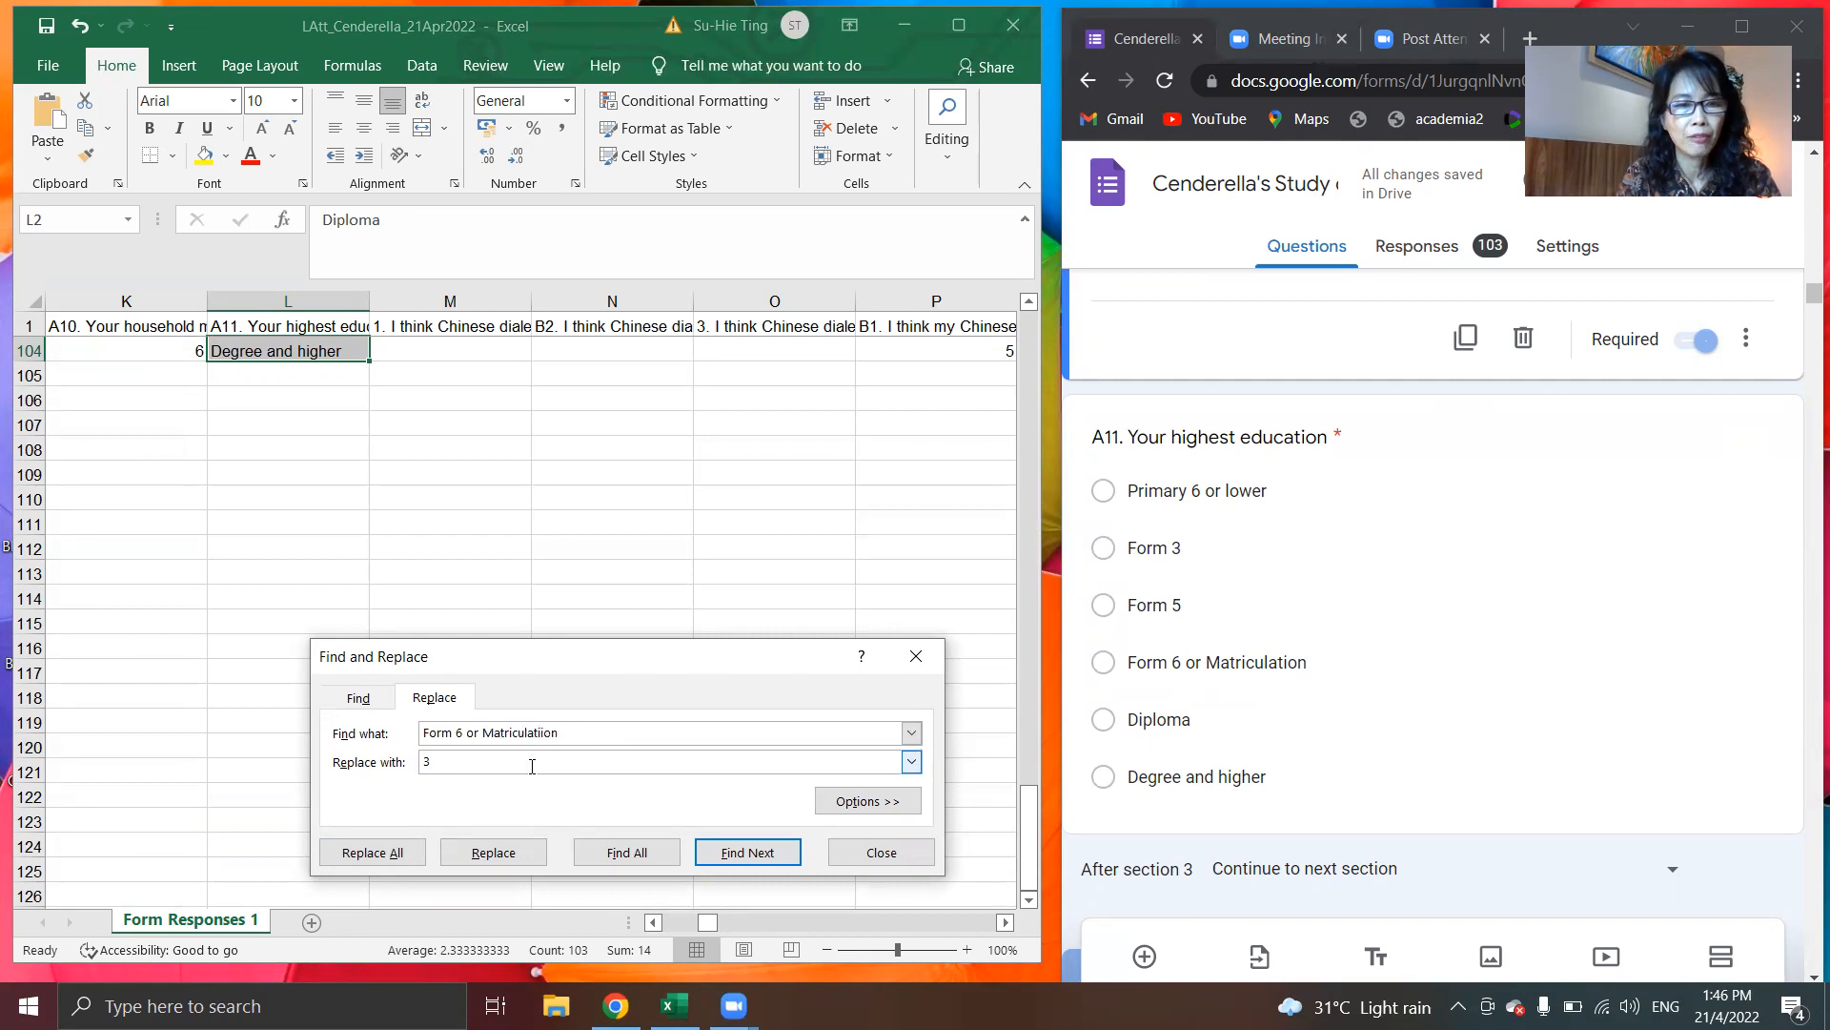
click(374, 853)
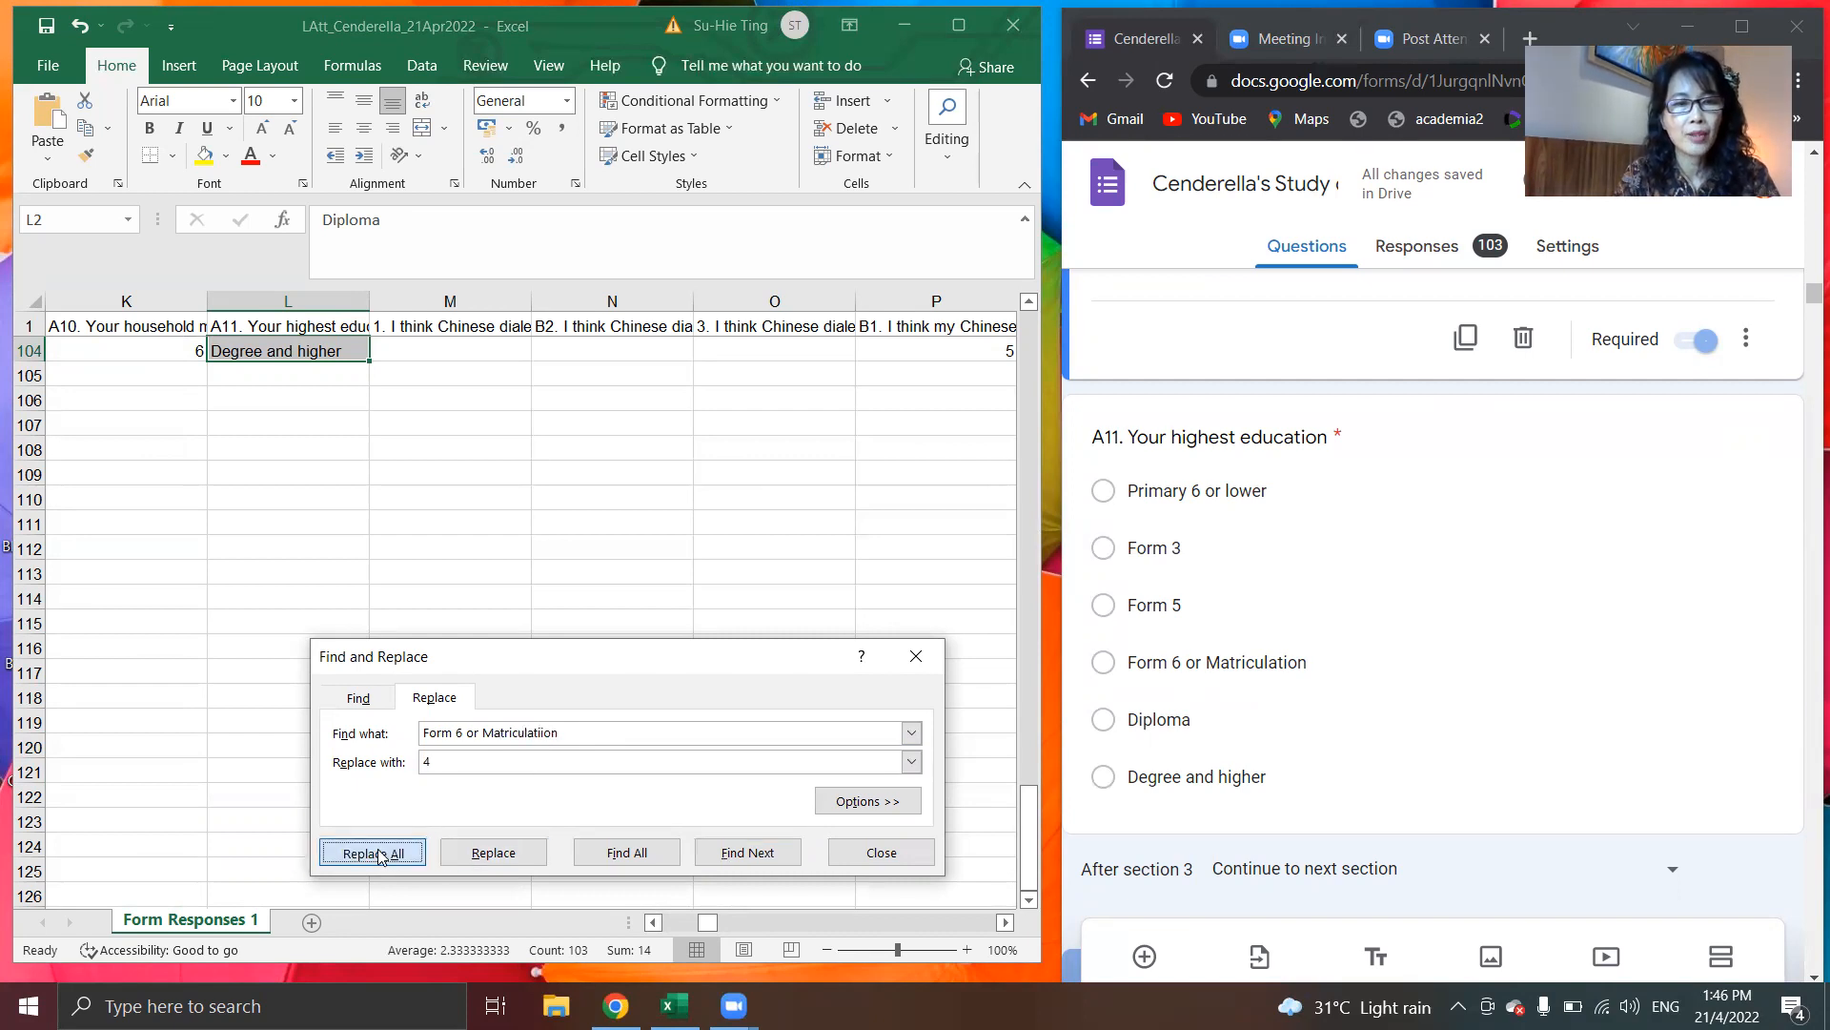
click(921, 577)
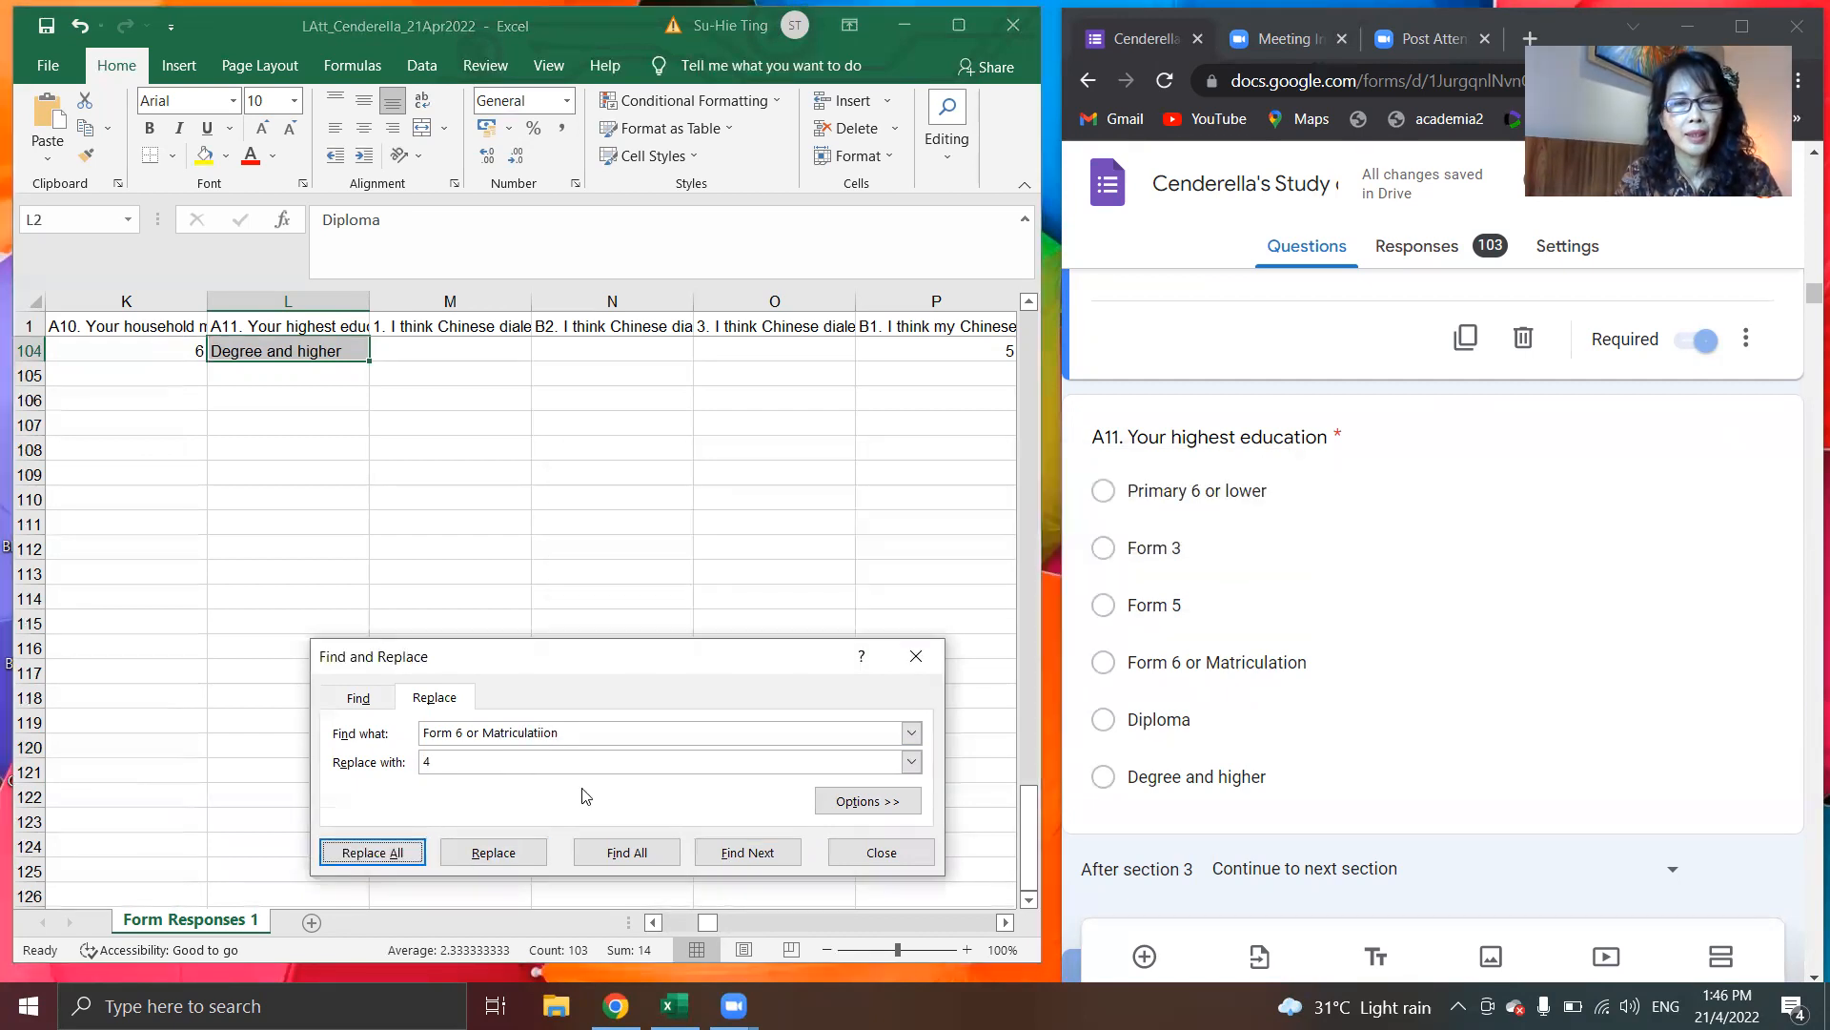
Step: Replace every "Diploma" in the selected highest education responses with 5
text(Diploma)
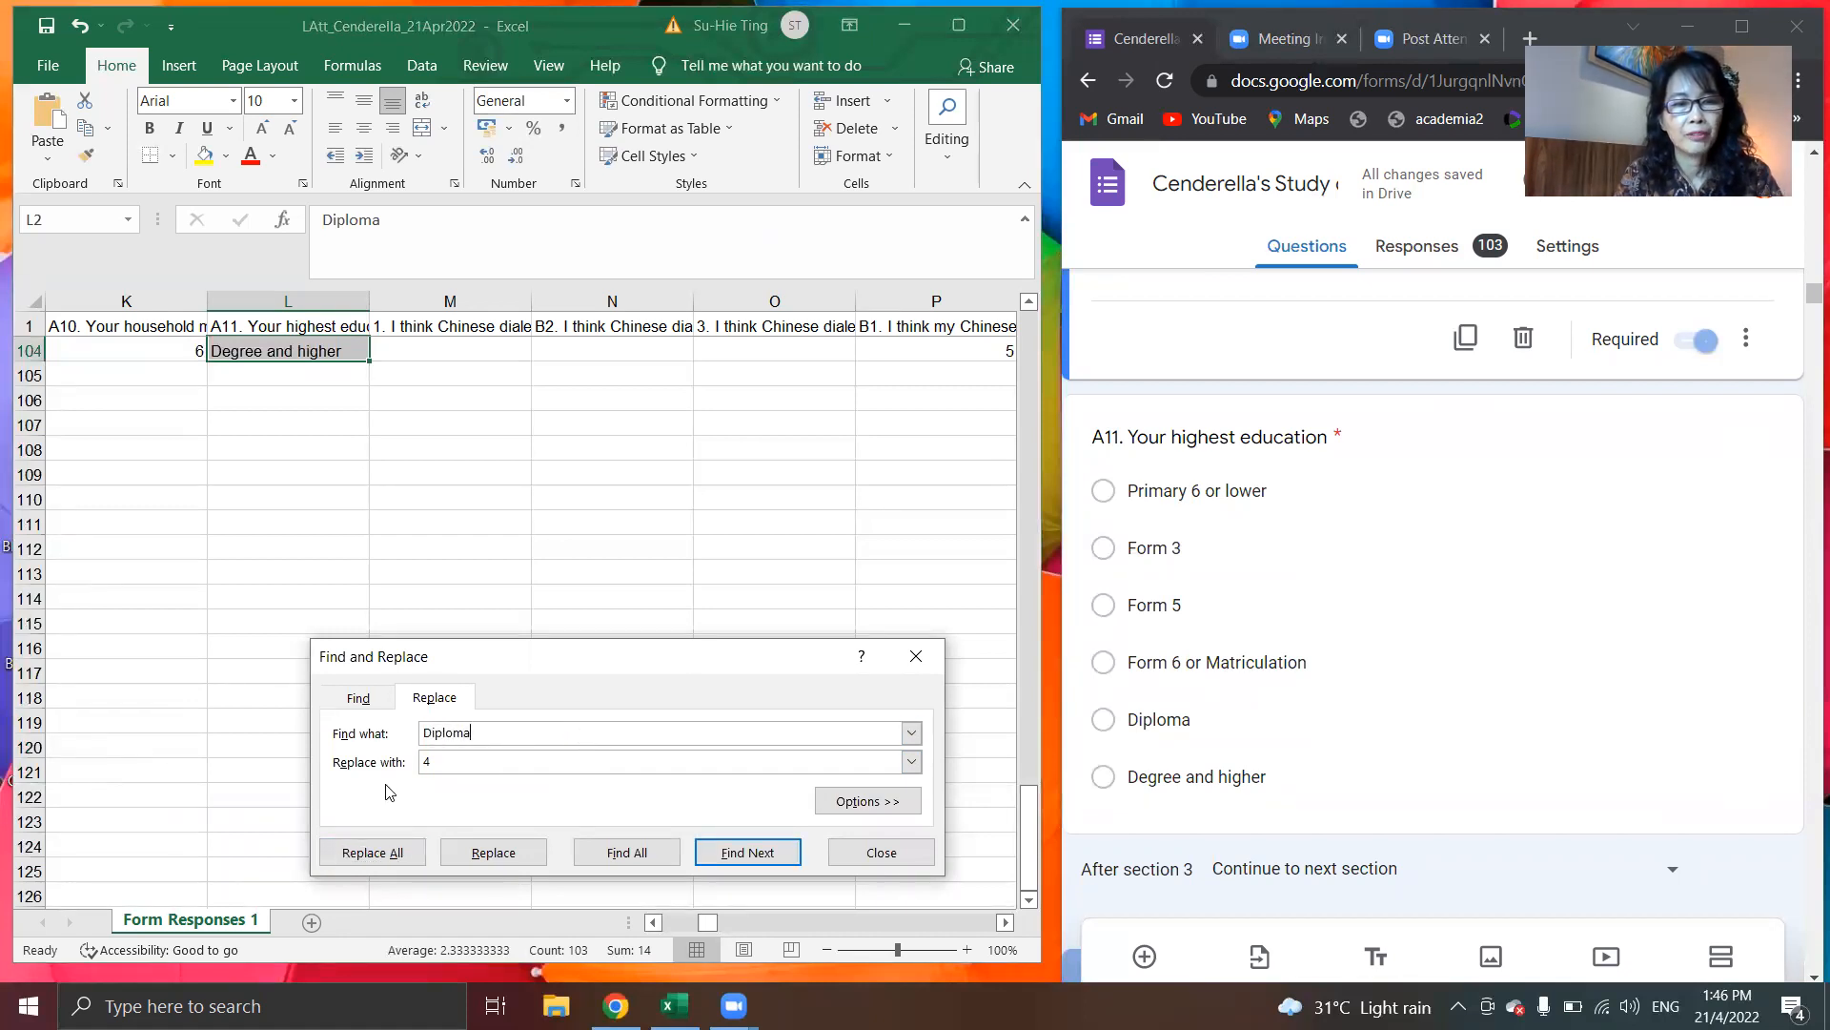
click(450, 760)
text(5)
click(372, 852)
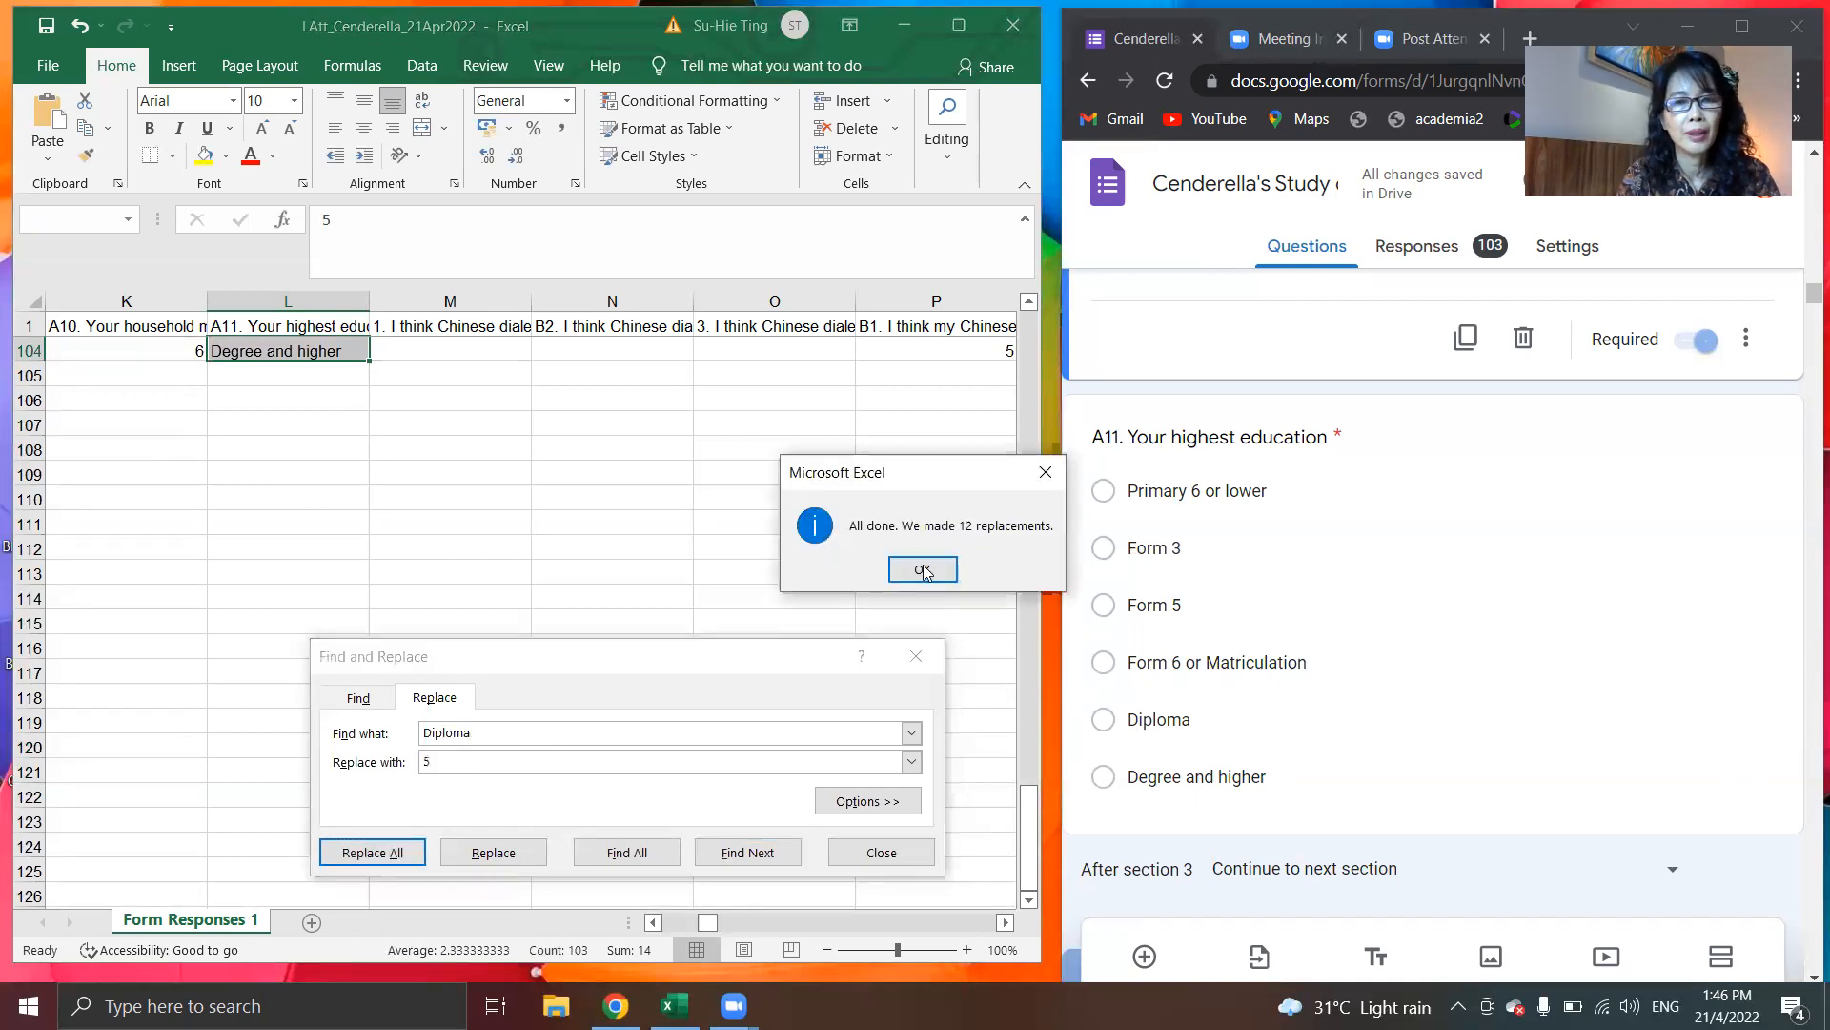
click(924, 570)
Step: Replace every "Degree and higher" in the selected highest education responses with 6, and close the Find and Replace dialog
click(526, 733)
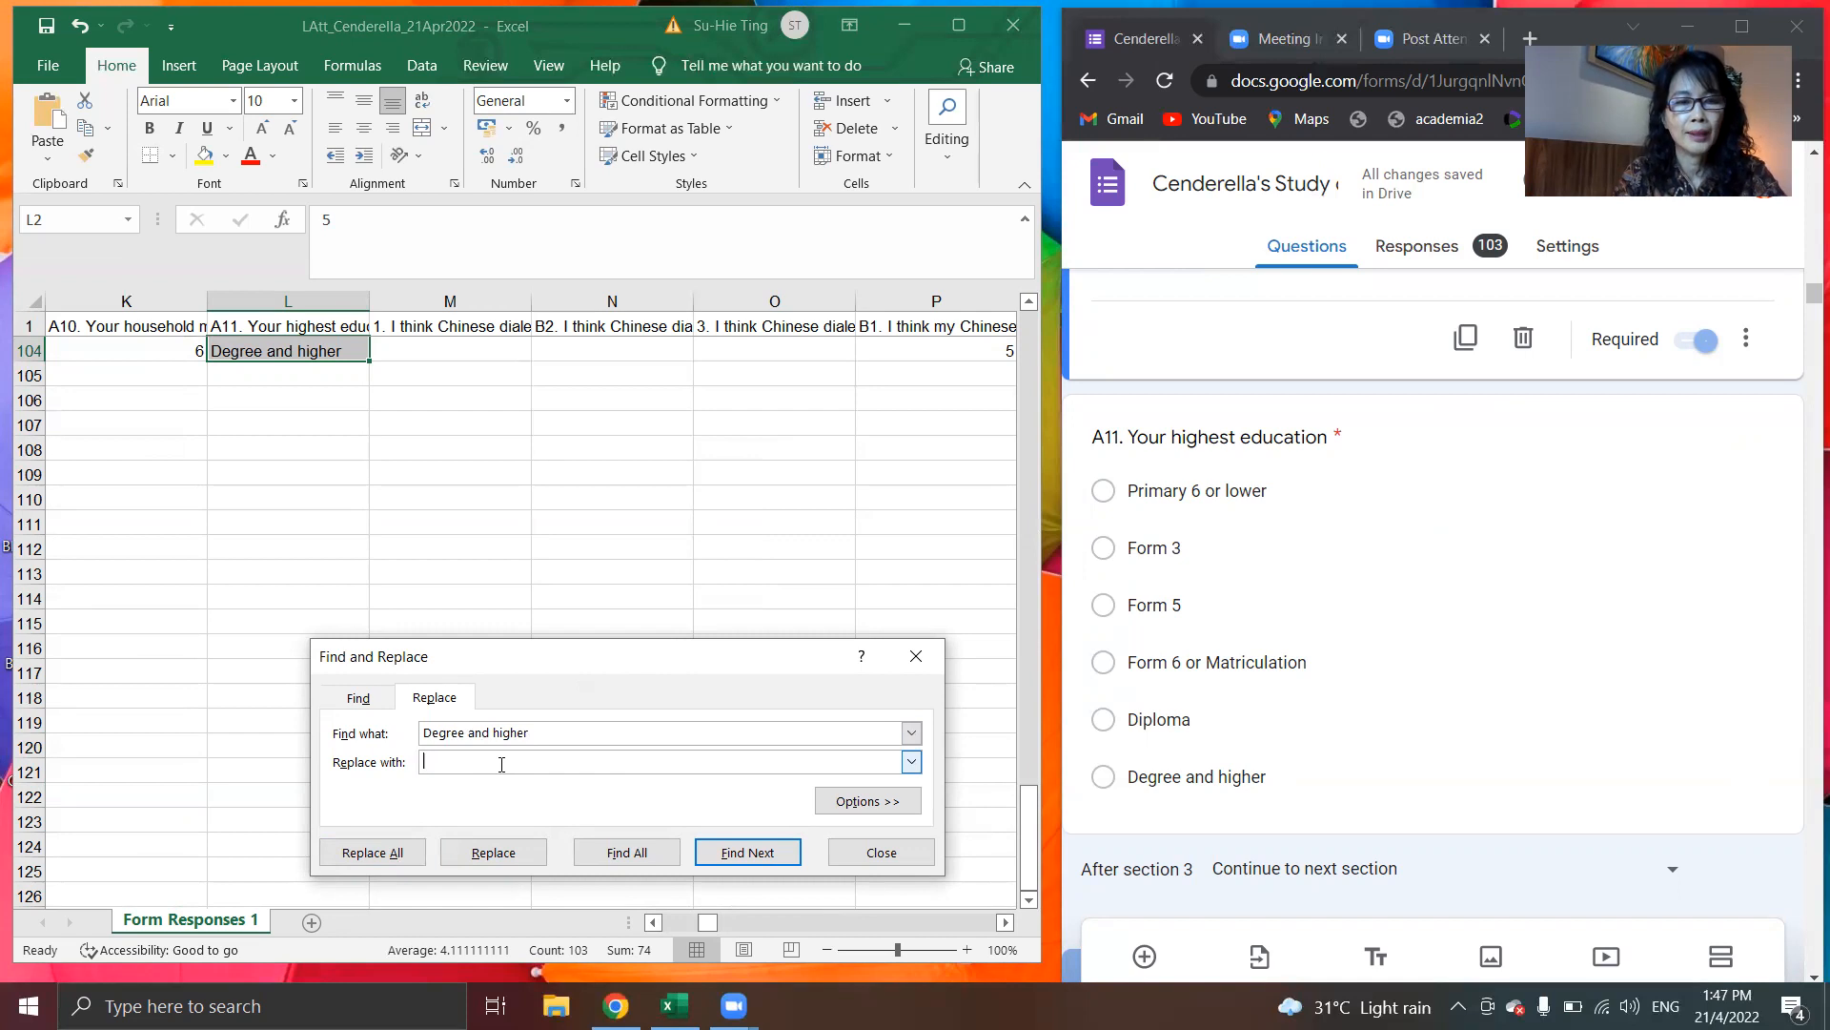
click(372, 853)
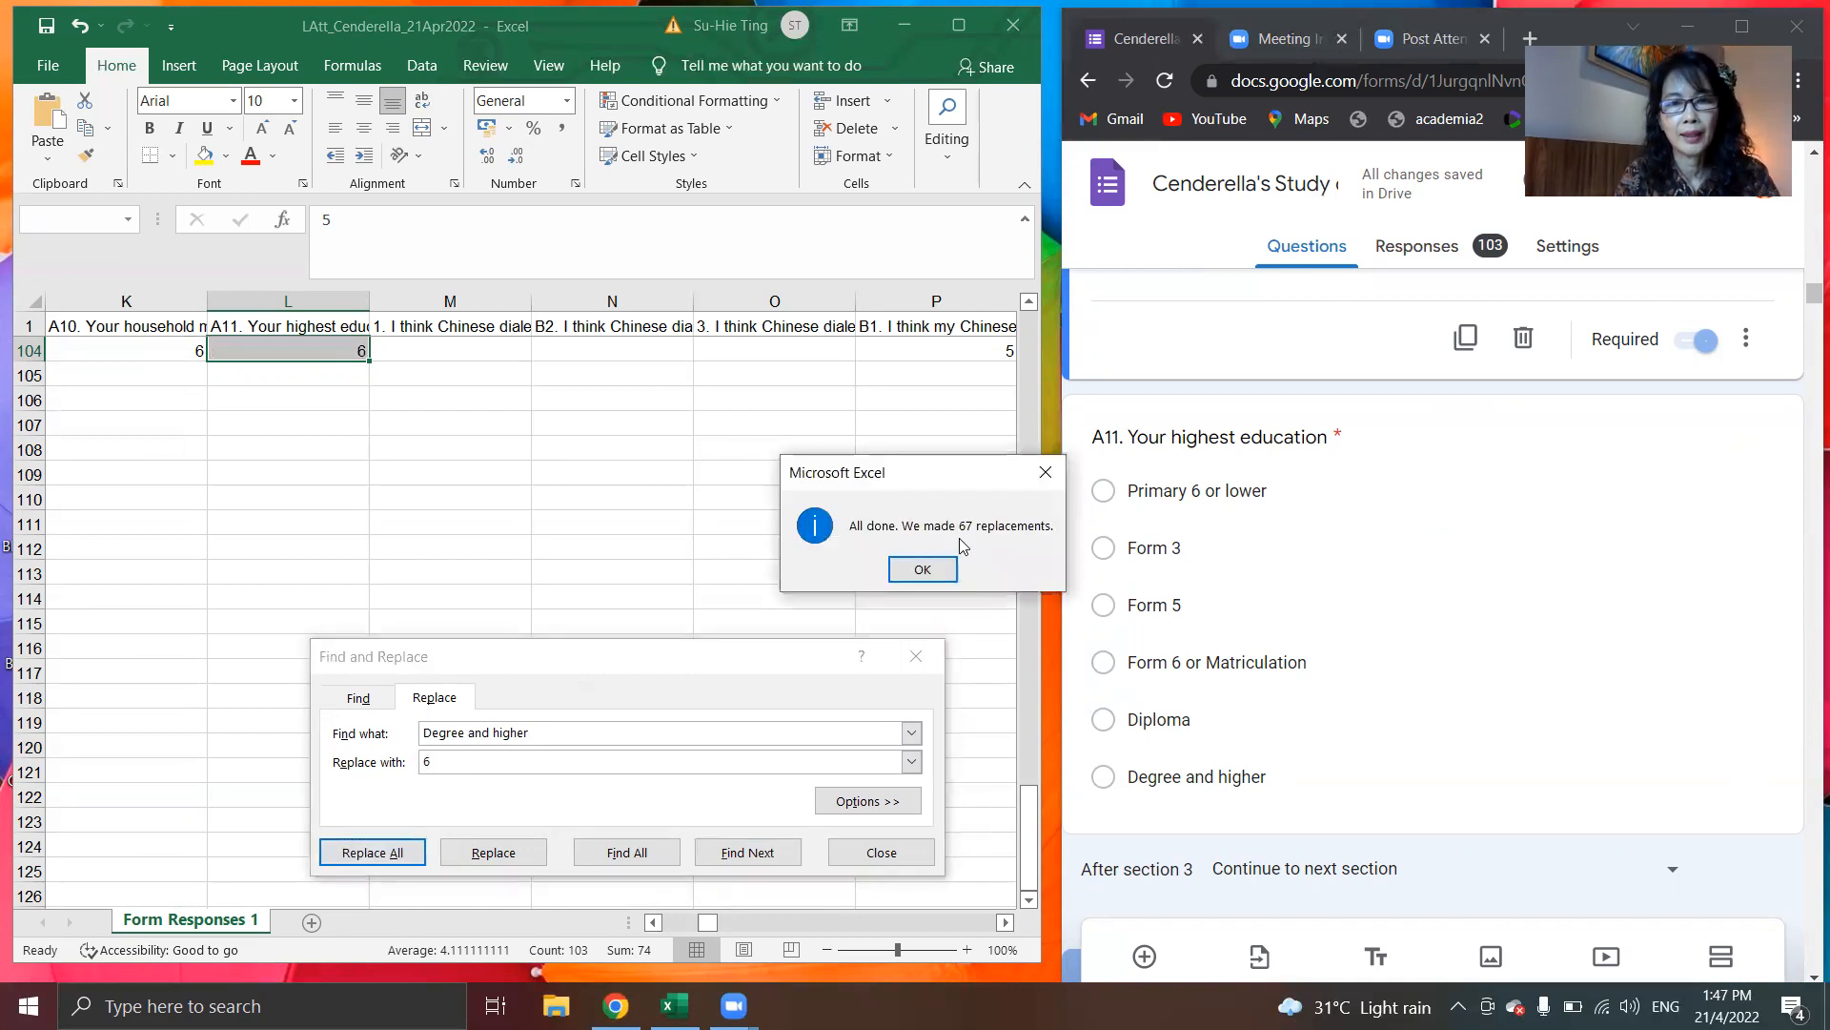
click(922, 570)
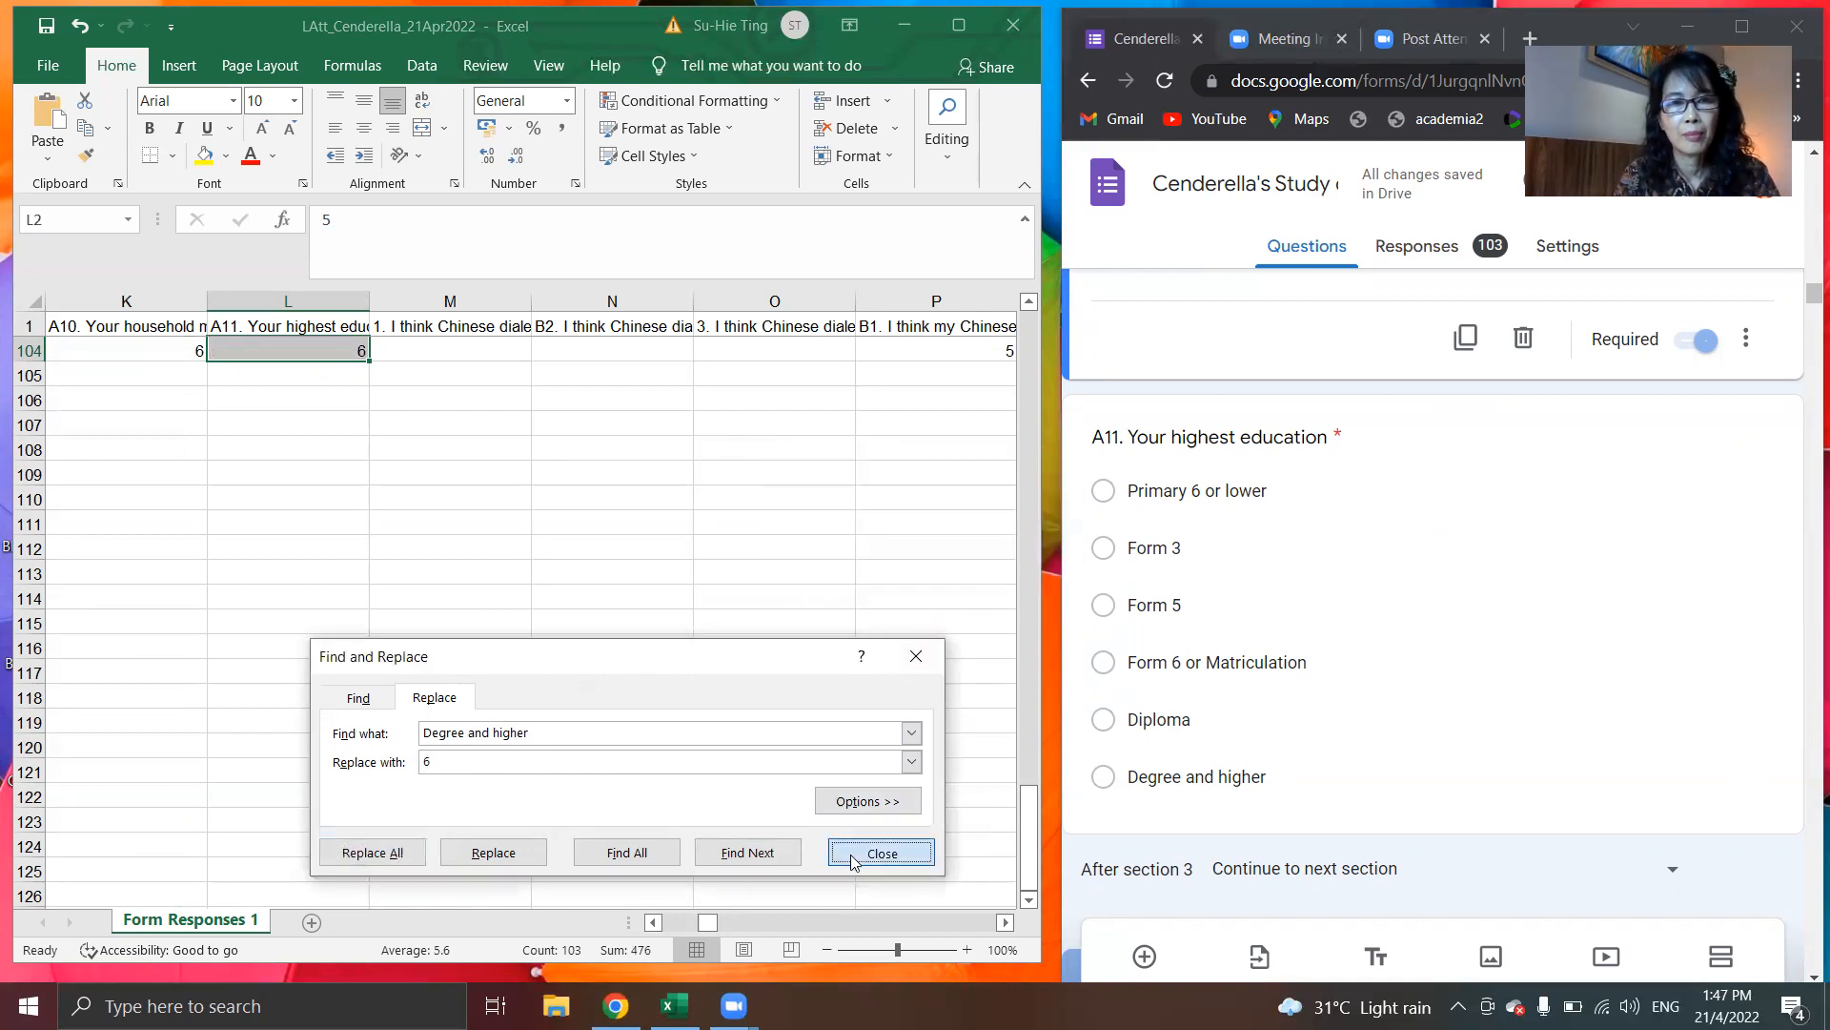
click(880, 852)
Step: Overwrite the "Form 6 or Matriculation" answers in cells L88, L94 and L101 with 4
click(432, 493)
key(Page_Up)
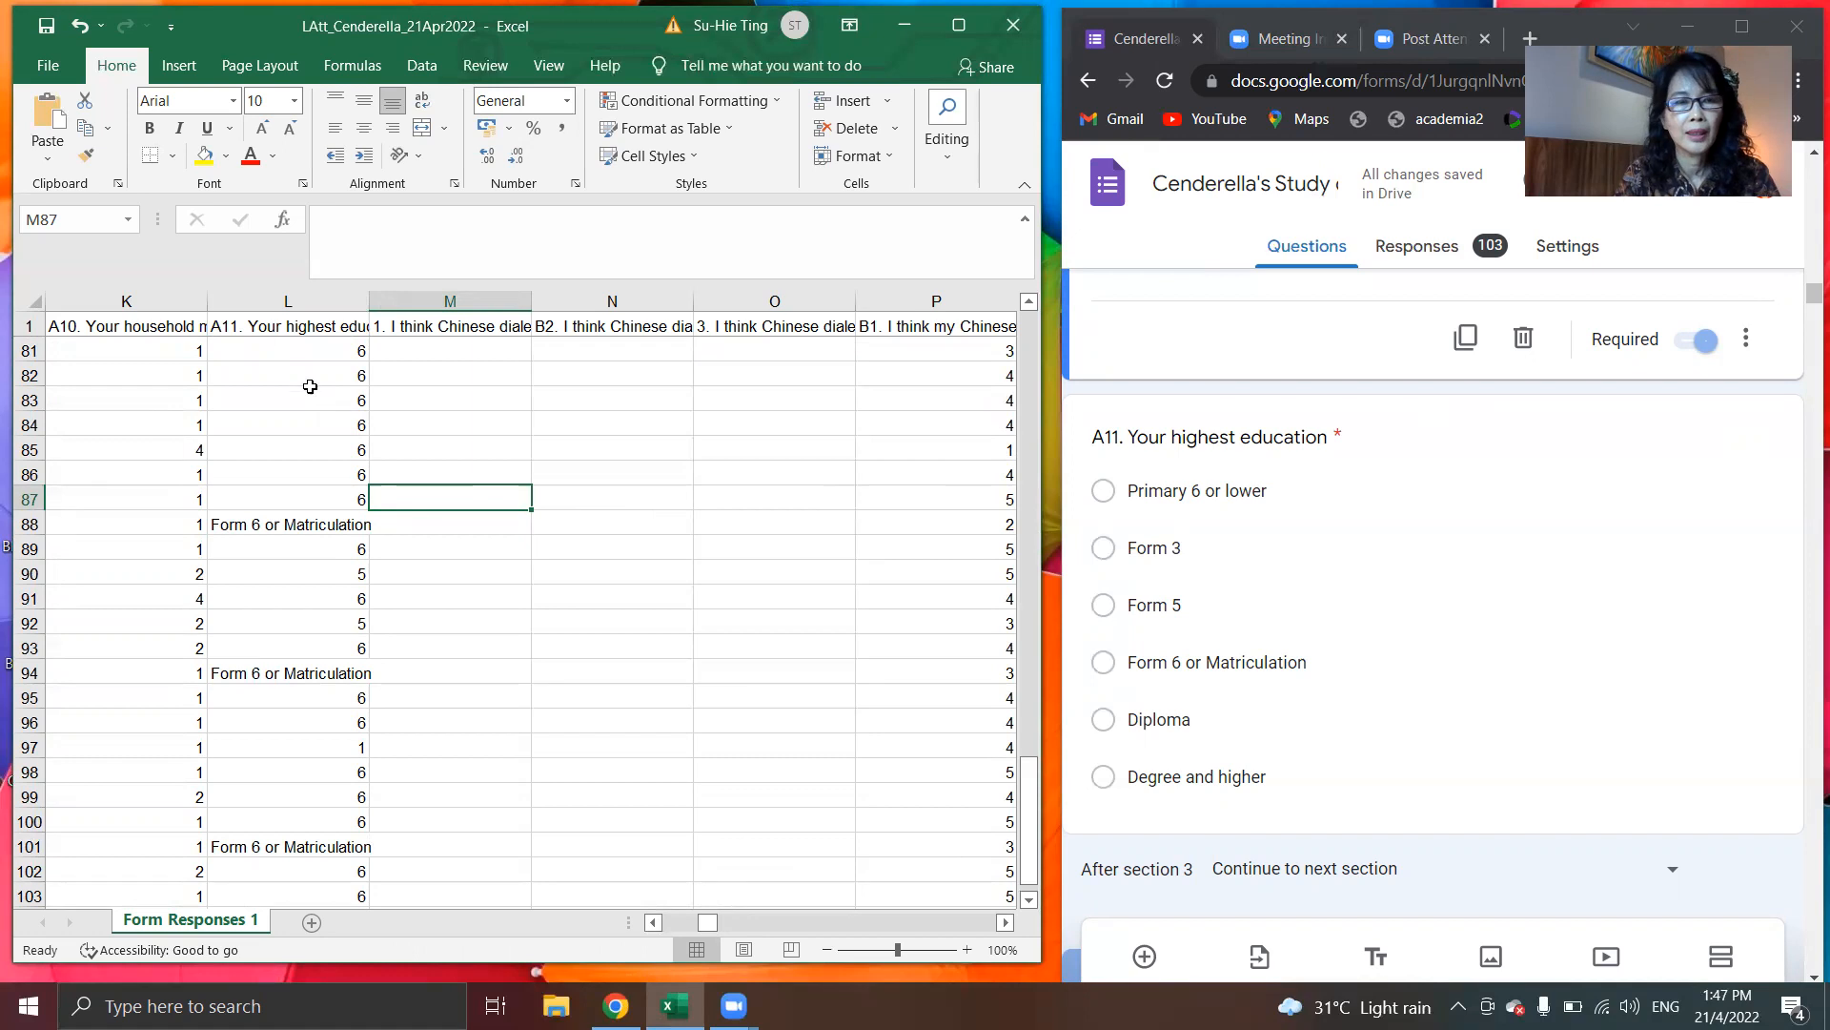
click(281, 522)
text(4)
key(Return)
key(Down)
key(Down)
key(Down)
key(Down)
key(Down)
text(4)
key(Return)
key(Down)
key(Down)
key(Down)
key(Down)
key(Down)
key(Down)
text(4)
key(Return)
Step: Check the A11 highest education codes in the last response rows for remaining text answers
key(Down)
key(Down)
key(Down)
key(Down)
key(Down)
key(Down)
key(Down)
key(Up)
key(Up)
key(Up)
key(Up)
key(Up)
key(Up)
key(Up)
key(Up)
key(Up)
key(Up)
key(Up)
key(Up)
key(Up)
key(Up)
key(Up)
key(Up)
key(Up)
key(Up)
key(Up)
key(Up)
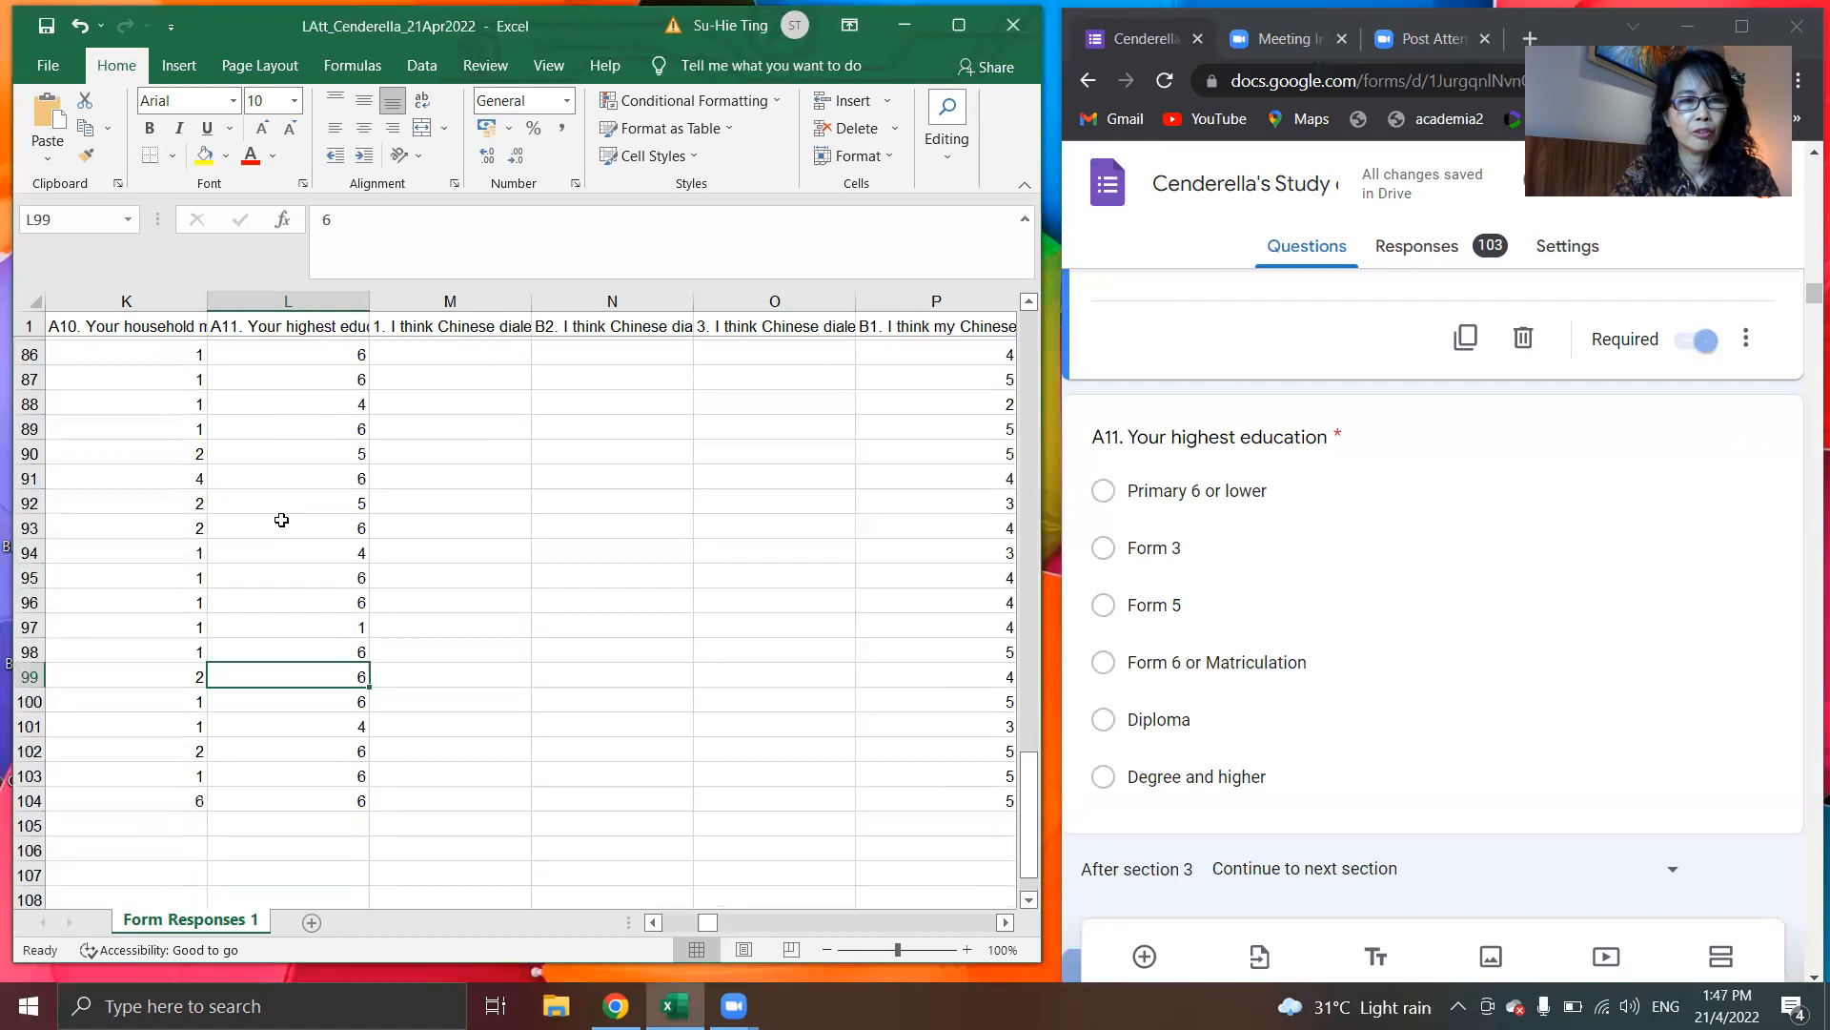
key(Down)
key(Down)
key(Down)
key(Down)
key(Down)
key(Down)
key(Down)
key(Down)
key(Down)
key(Down)
key(Down)
key(Down)
key(Down)
key(Down)
key(Down)
key(Down)
key(Down)
key(Down)
key(Down)
key(Down)
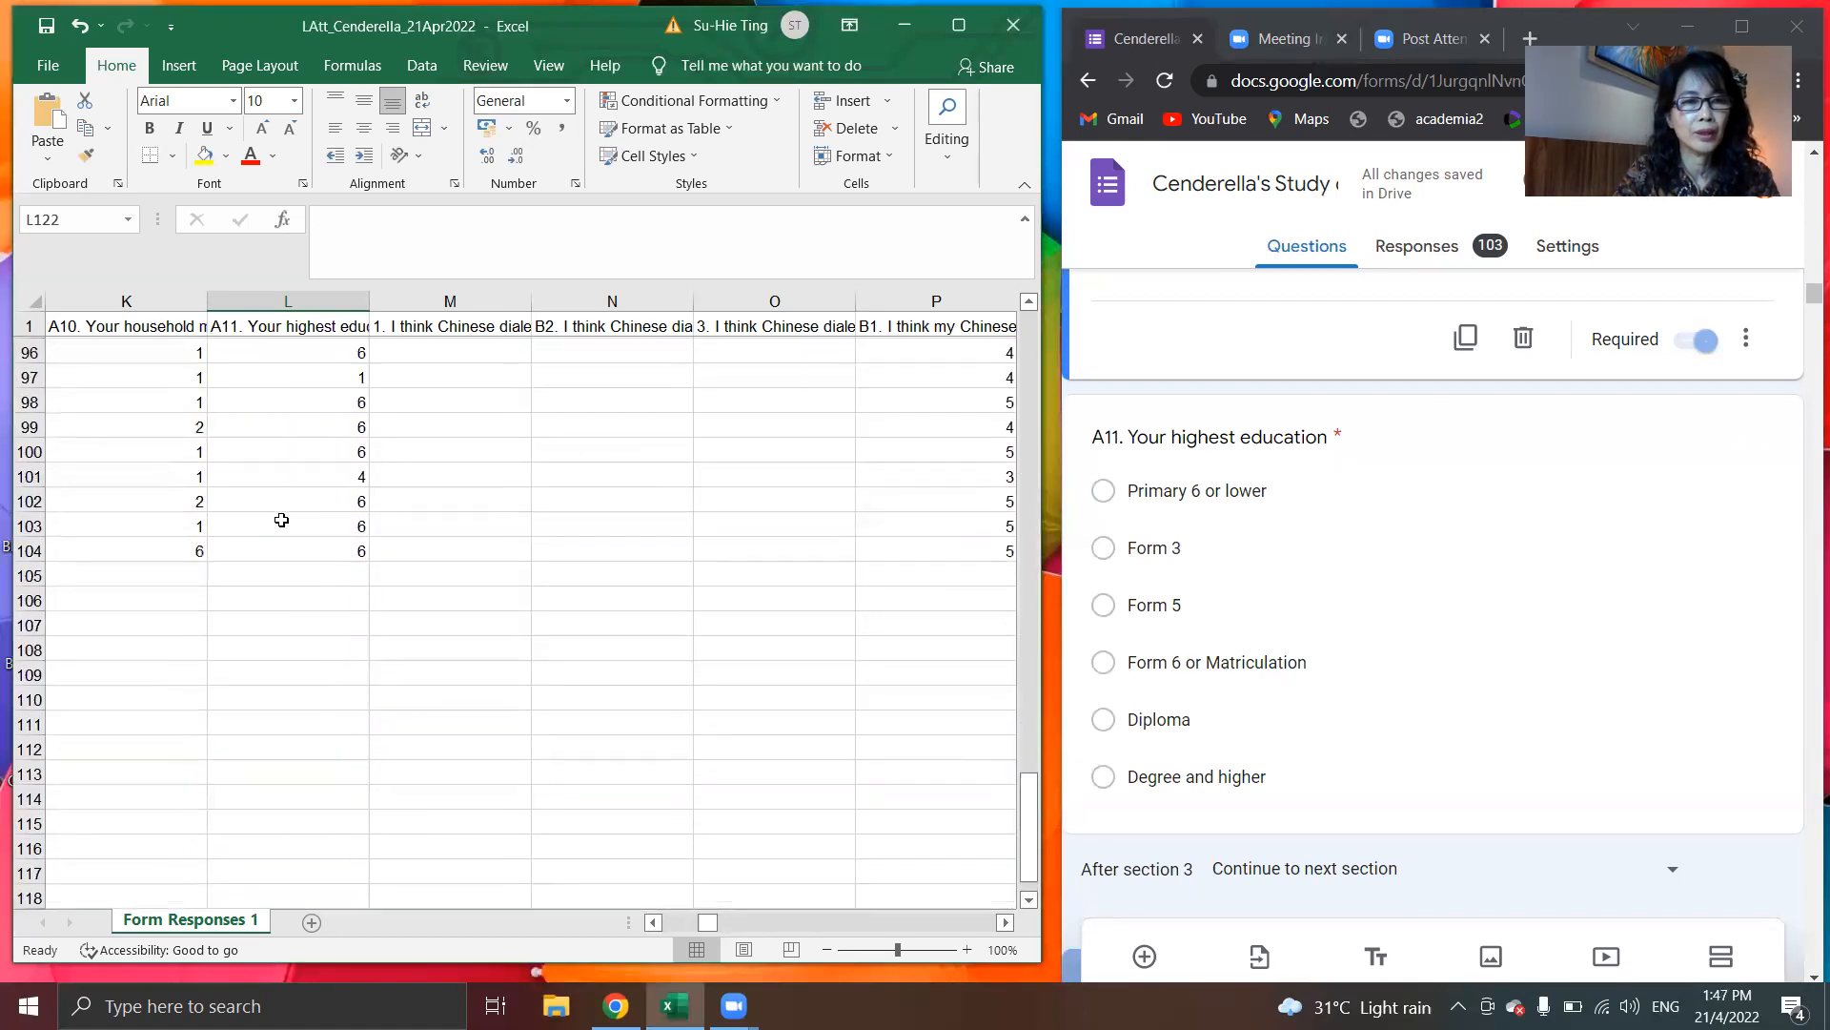
Step: Select the A11 highest education responses and set the search text to "Form 6 or Matriculation", copied from the form's answer option
drag(277, 449, 295, 84)
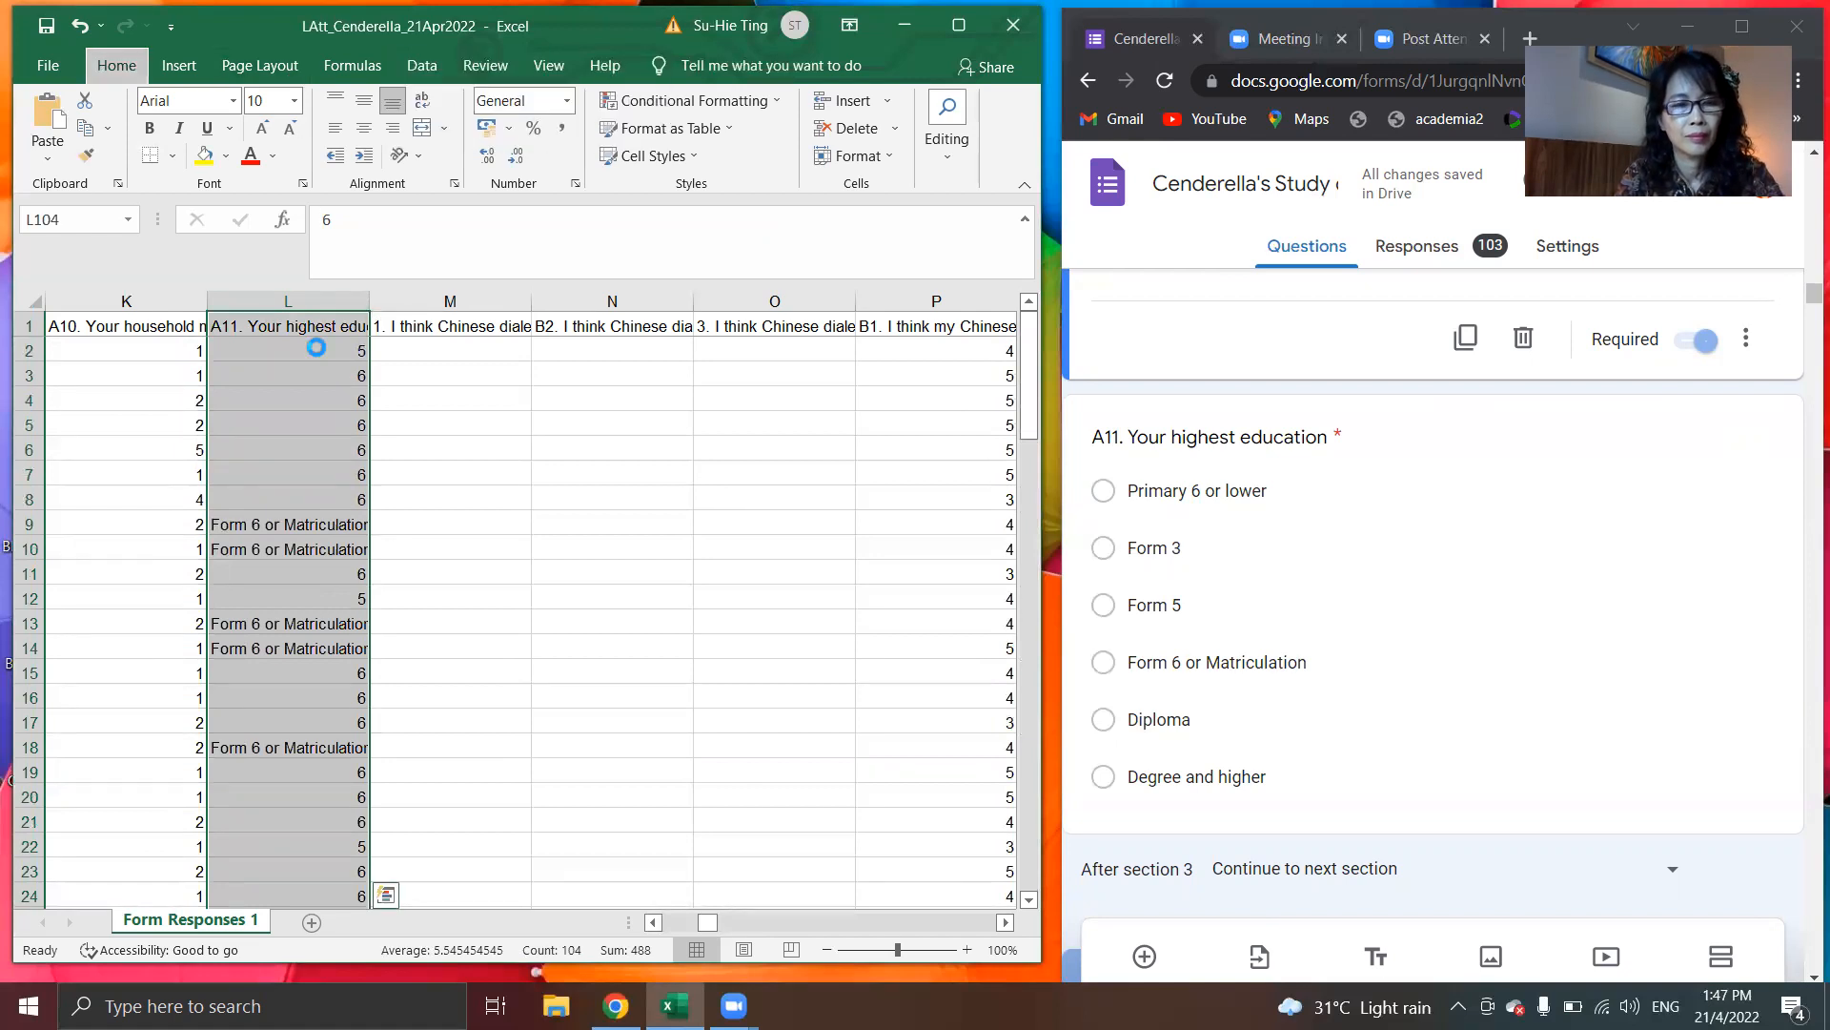
key(ctrl+f)
click(1321, 666)
key(ctrl+c)
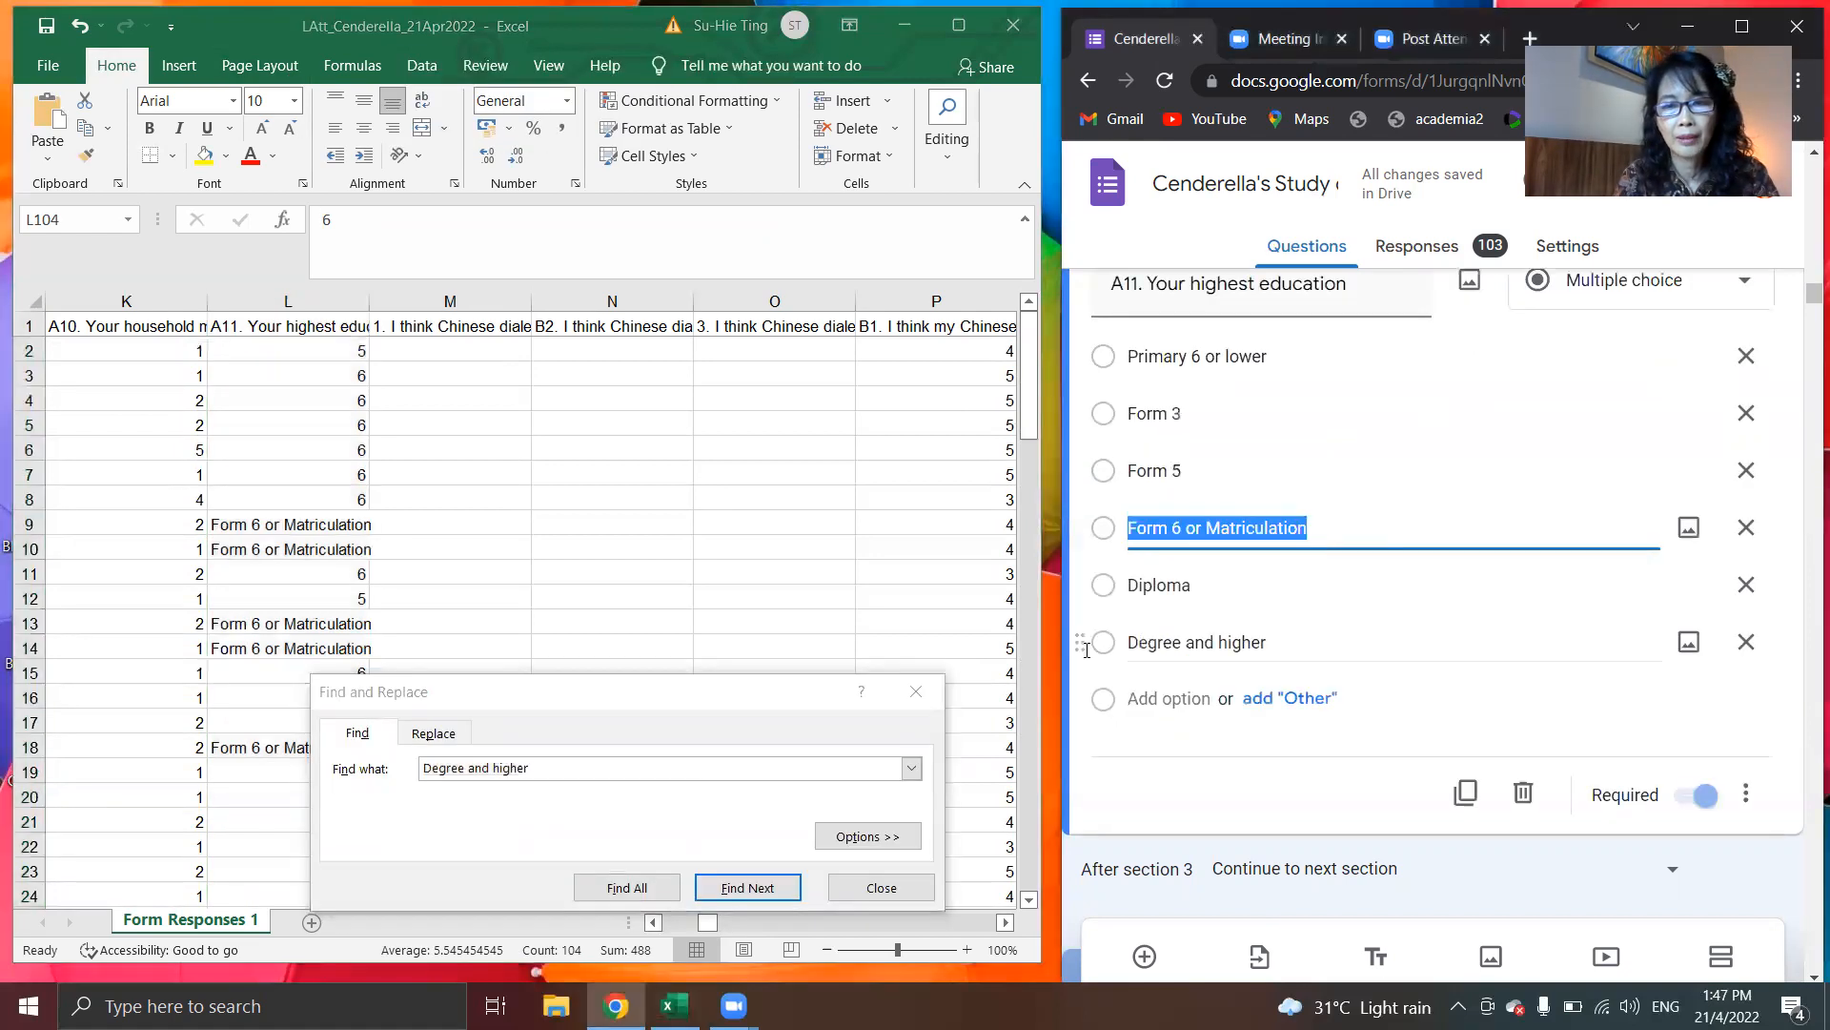
click(849, 799)
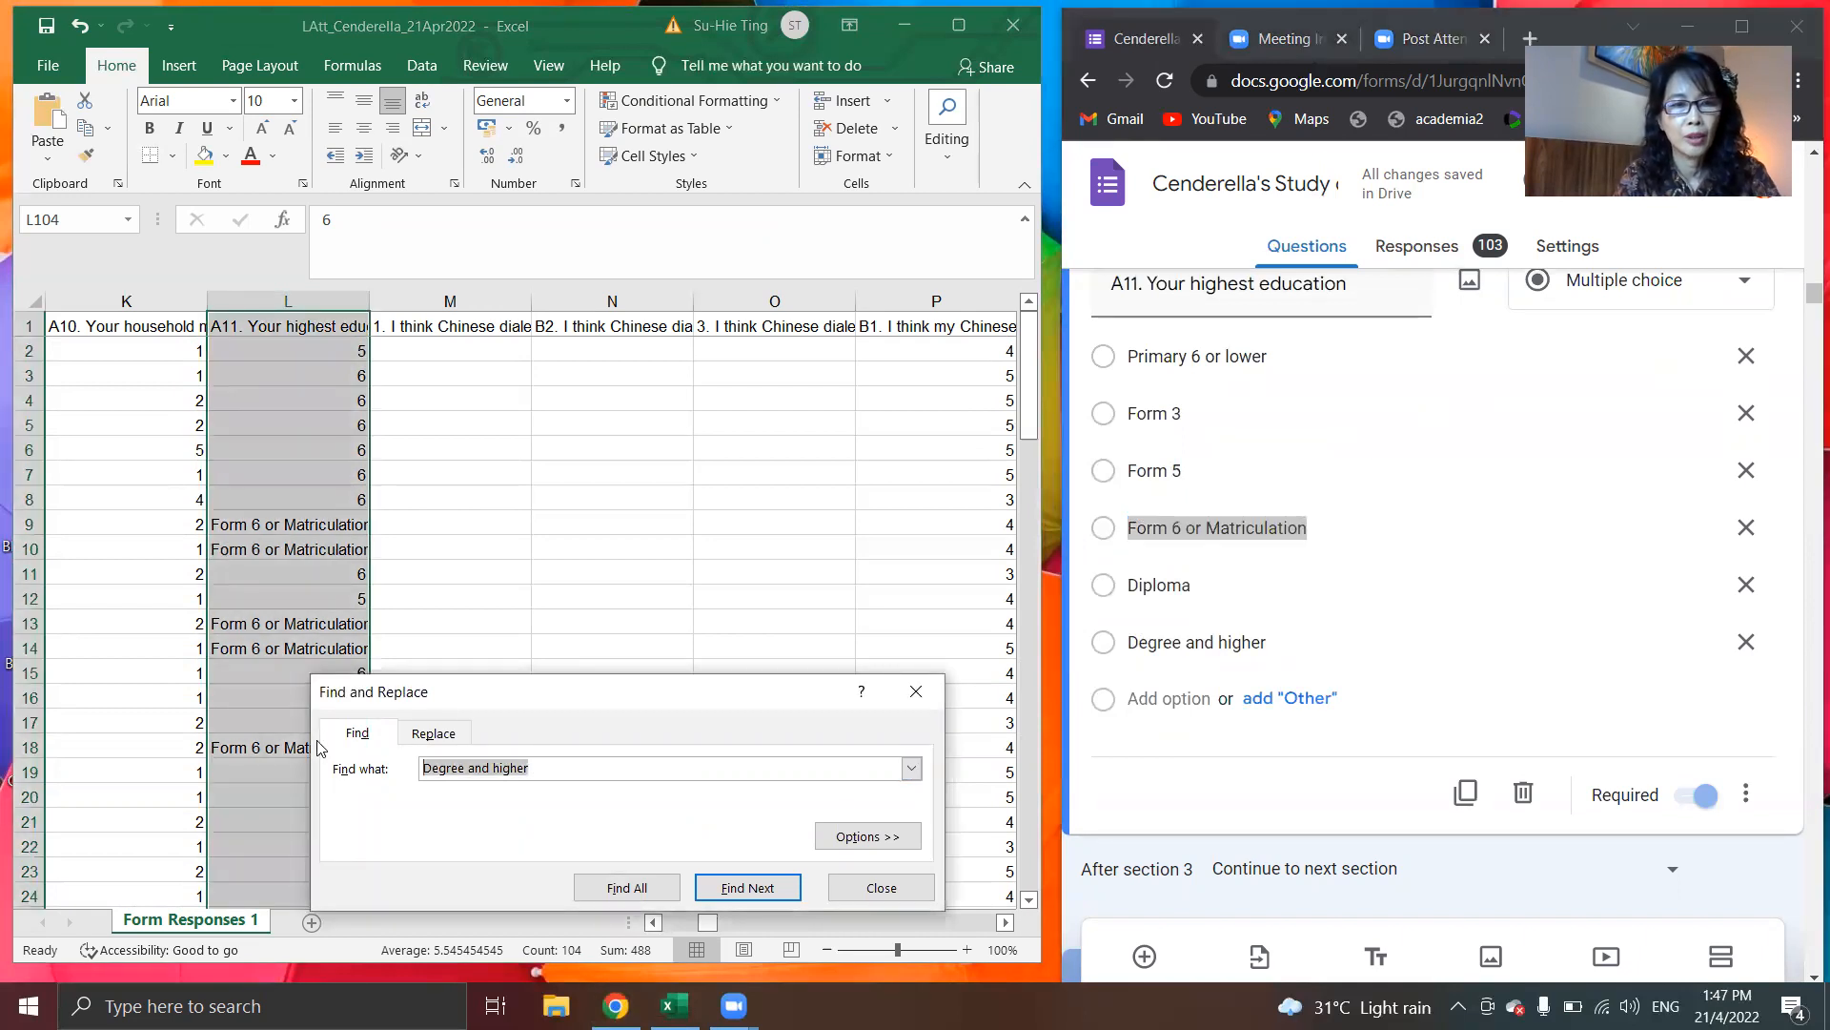
click(1348, 519)
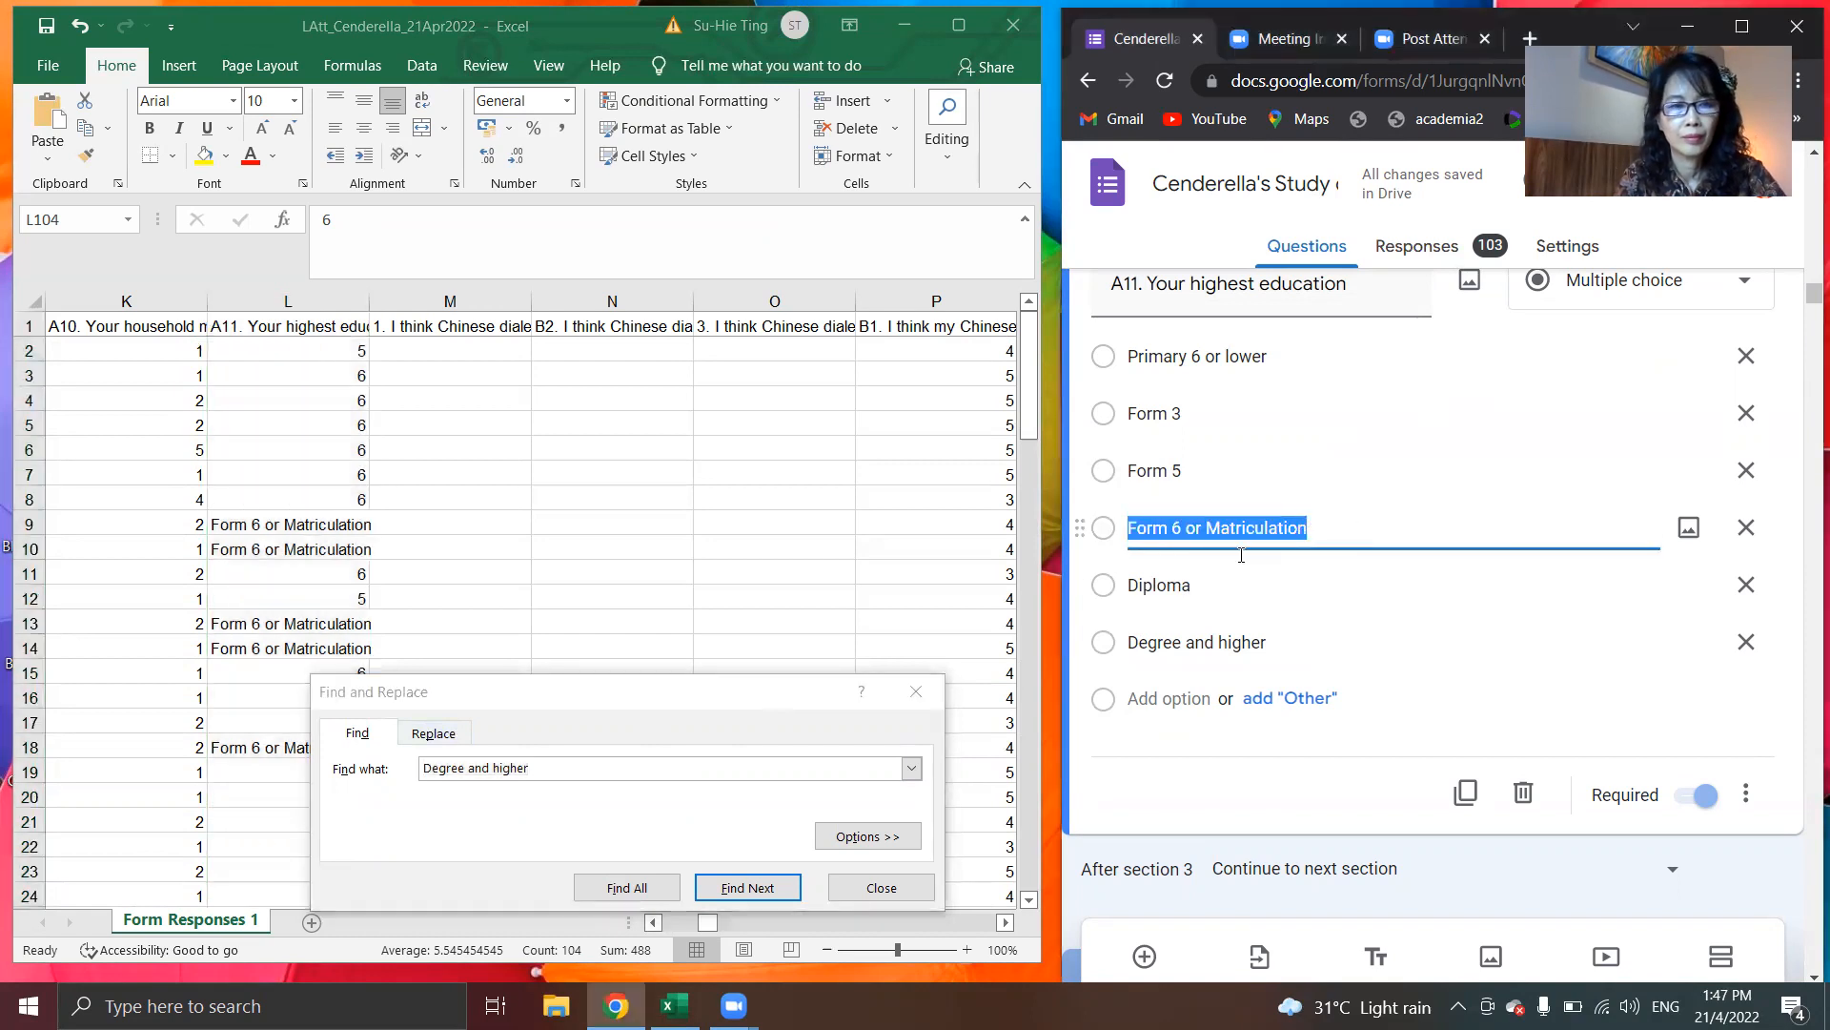
drag(535, 768, 296, 751)
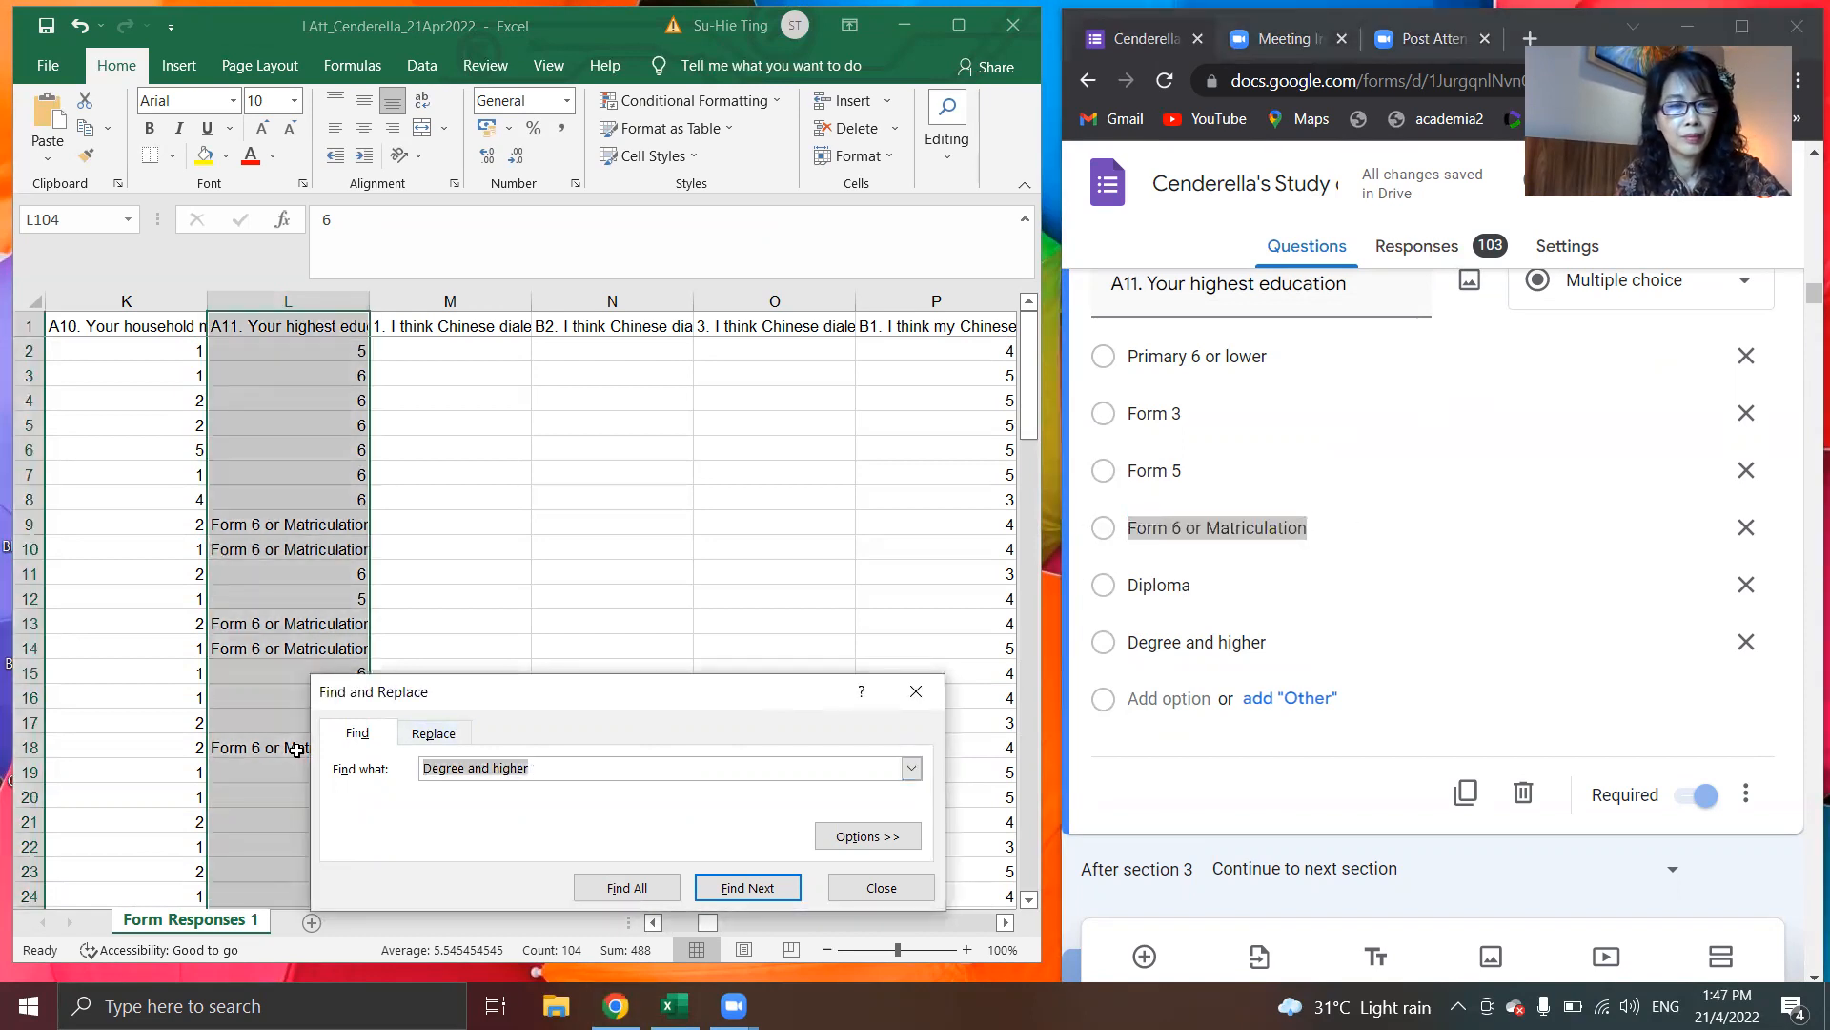
key(ctrl+v)
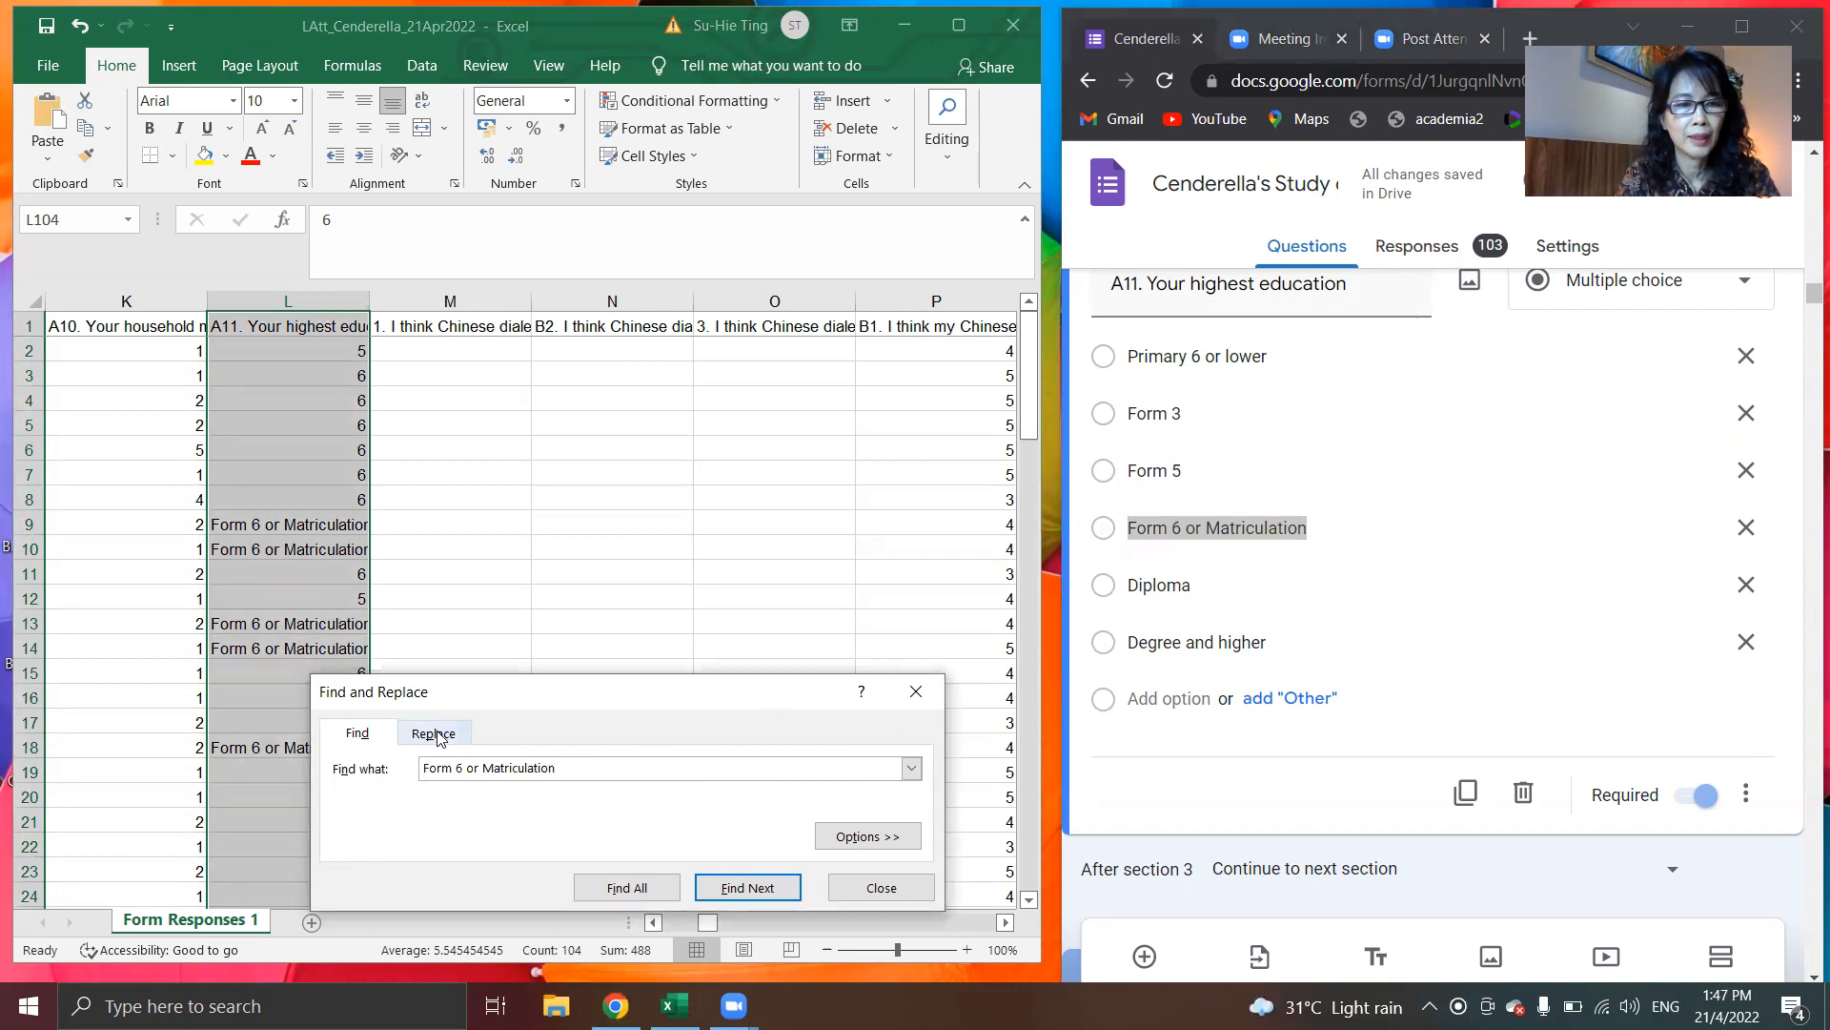
Step: Replace every "Form 6 or Matriculation" in the selected responses with 4, and close the Find and Replace dialog
click(434, 733)
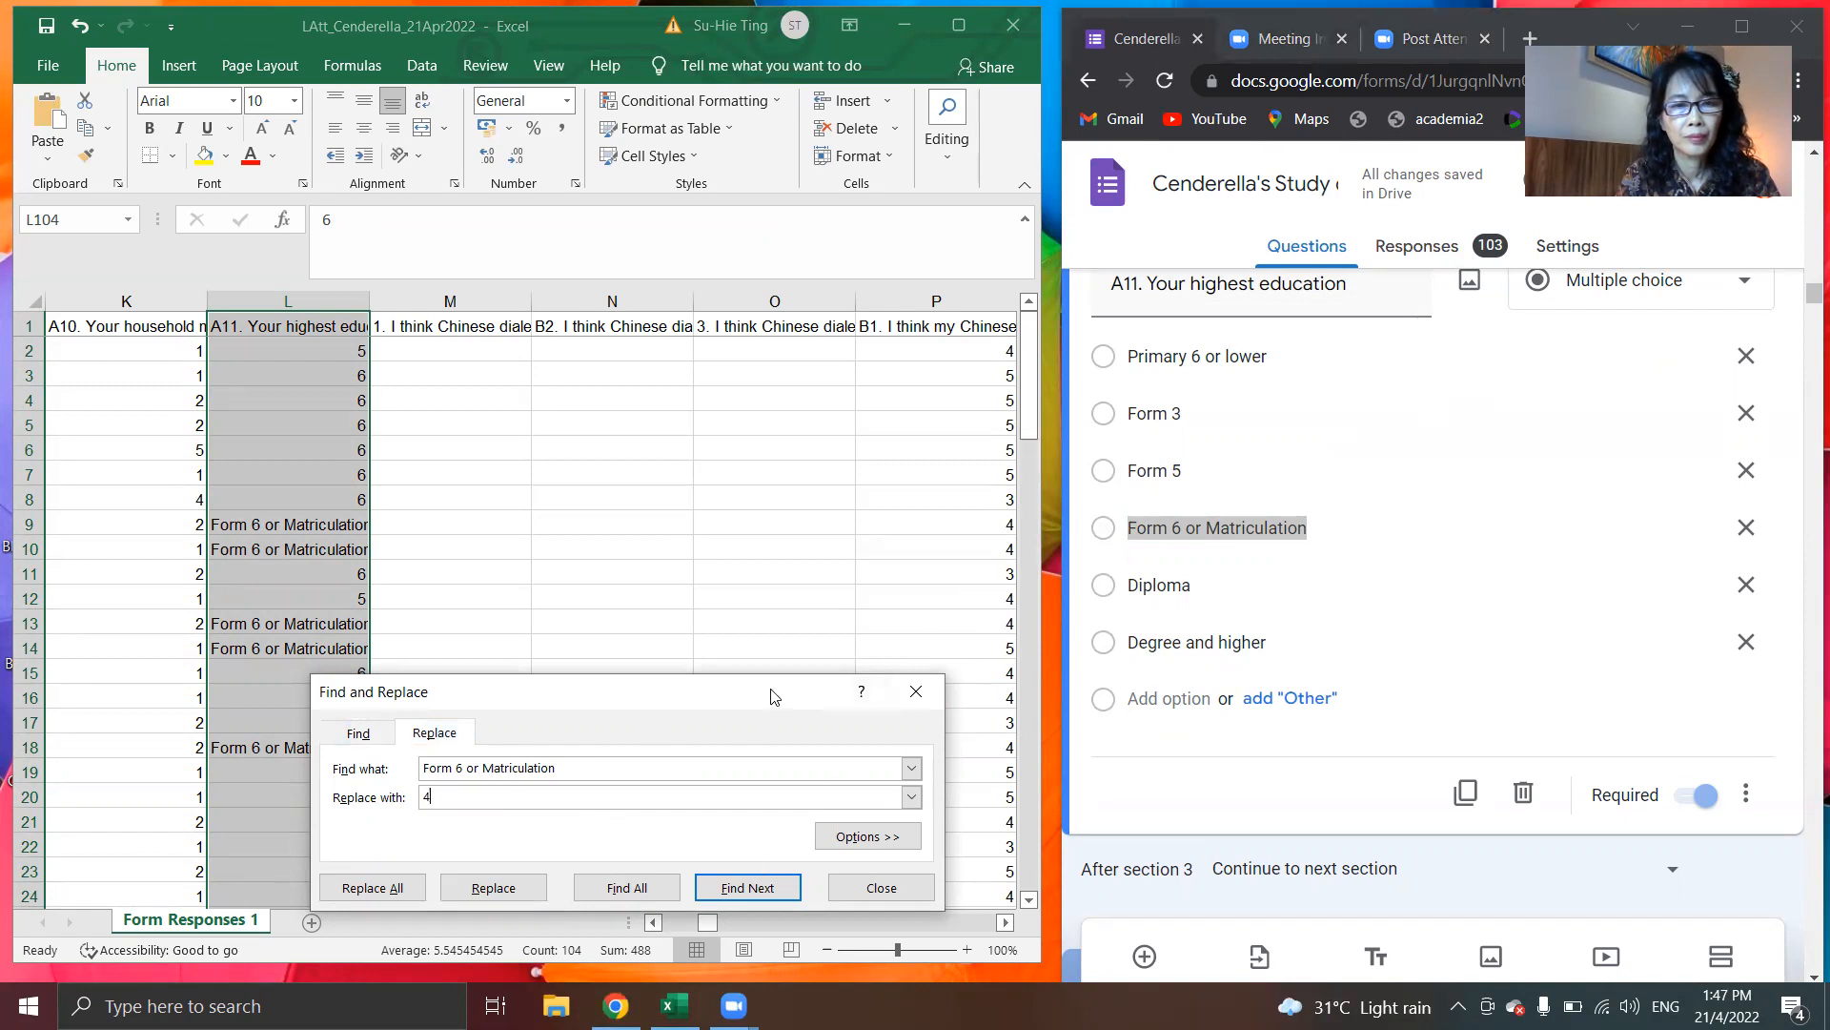
drag(772, 694, 783, 588)
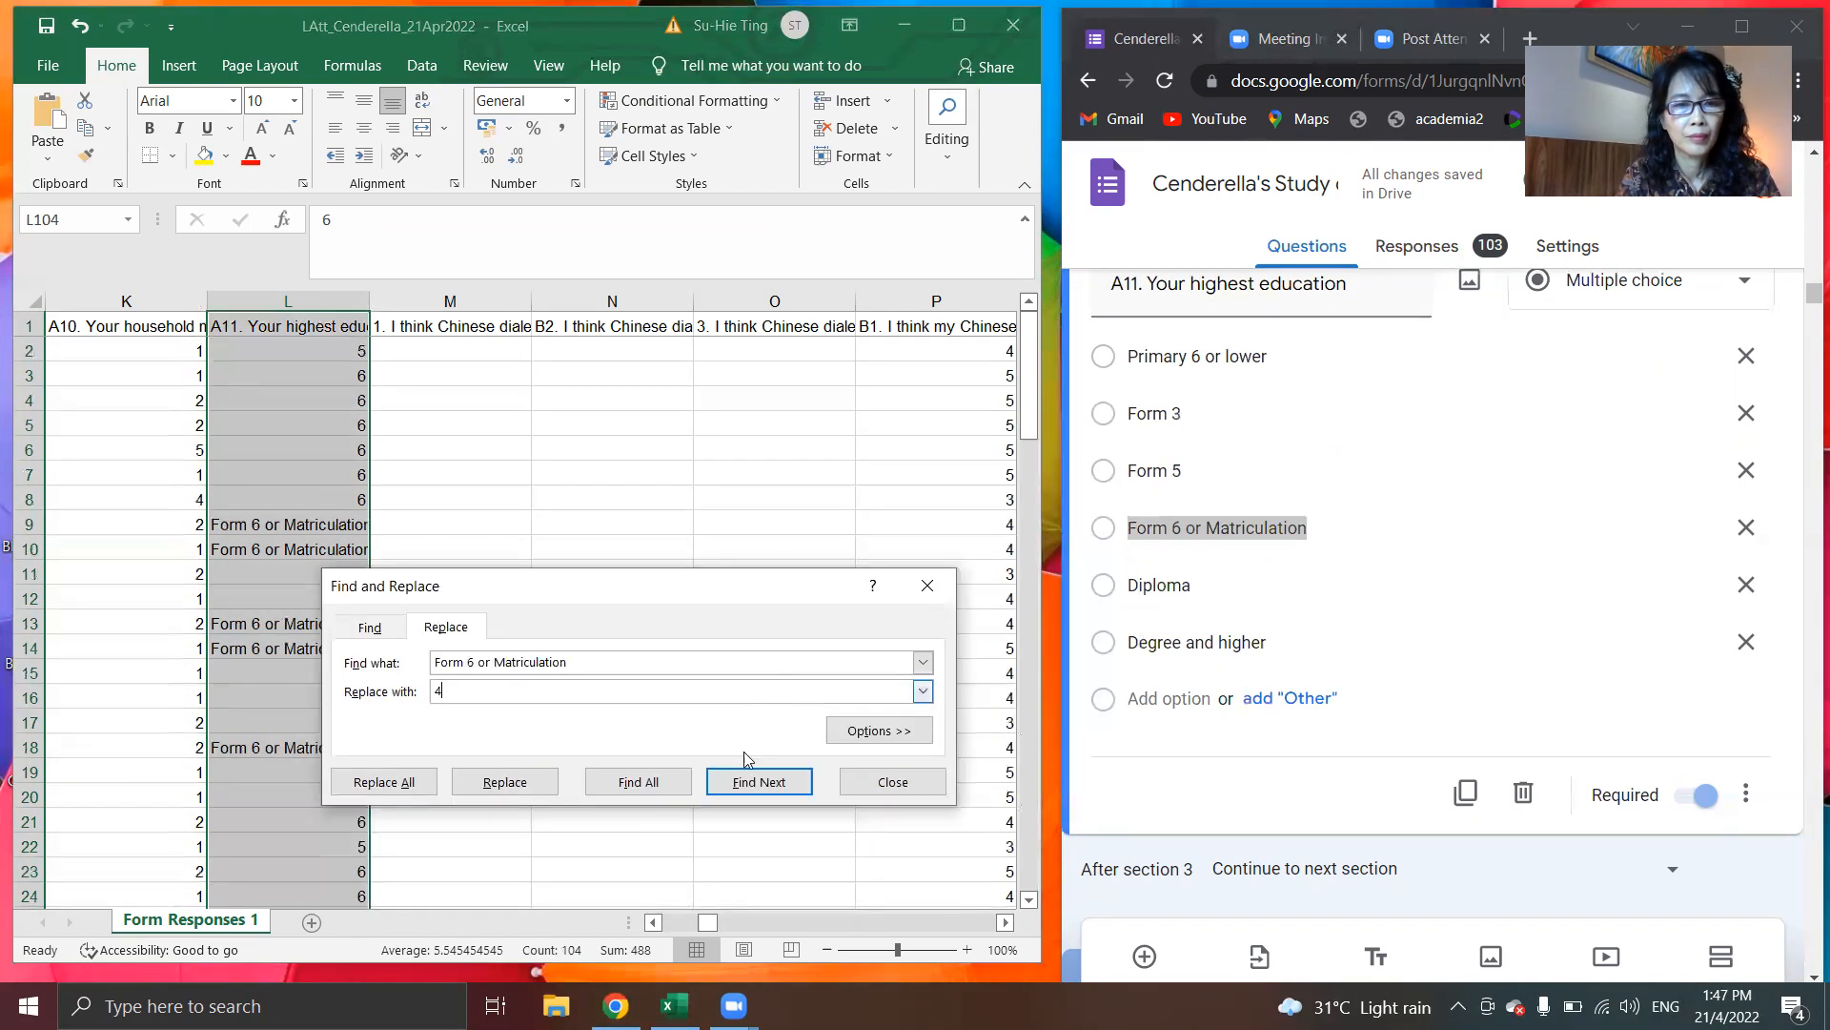
click(420, 785)
click(922, 570)
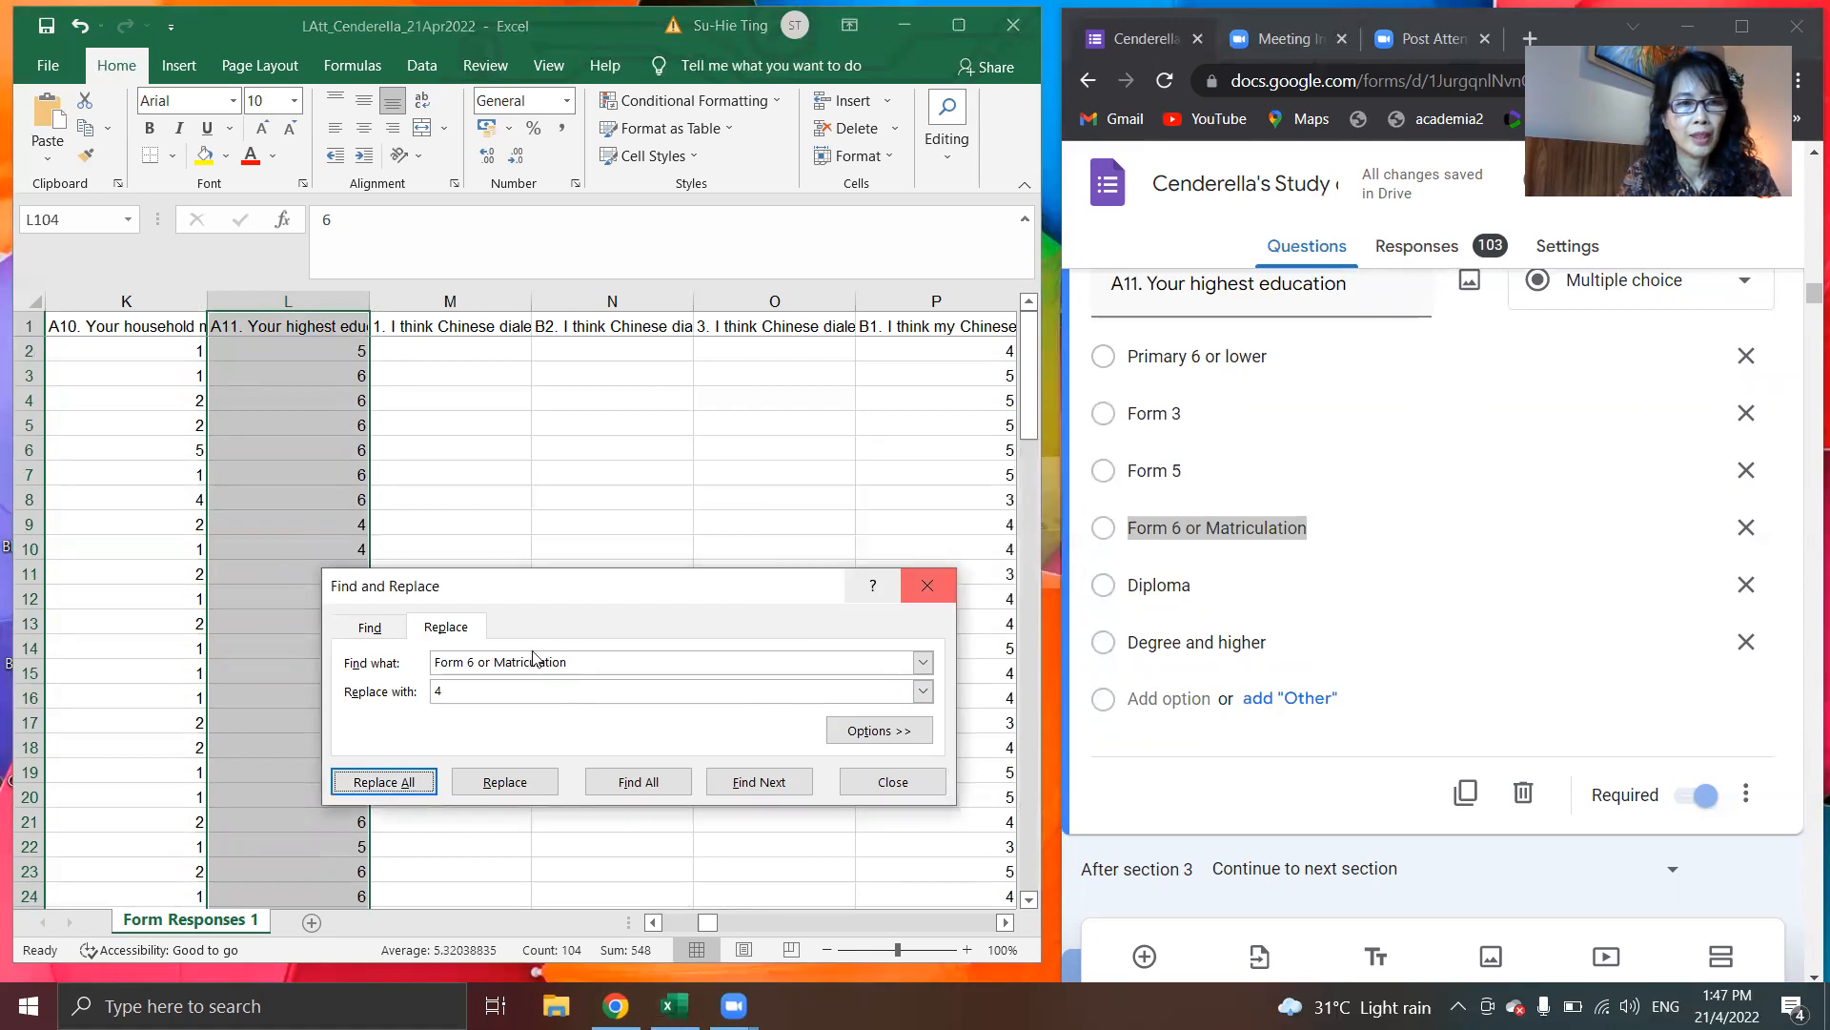
click(927, 585)
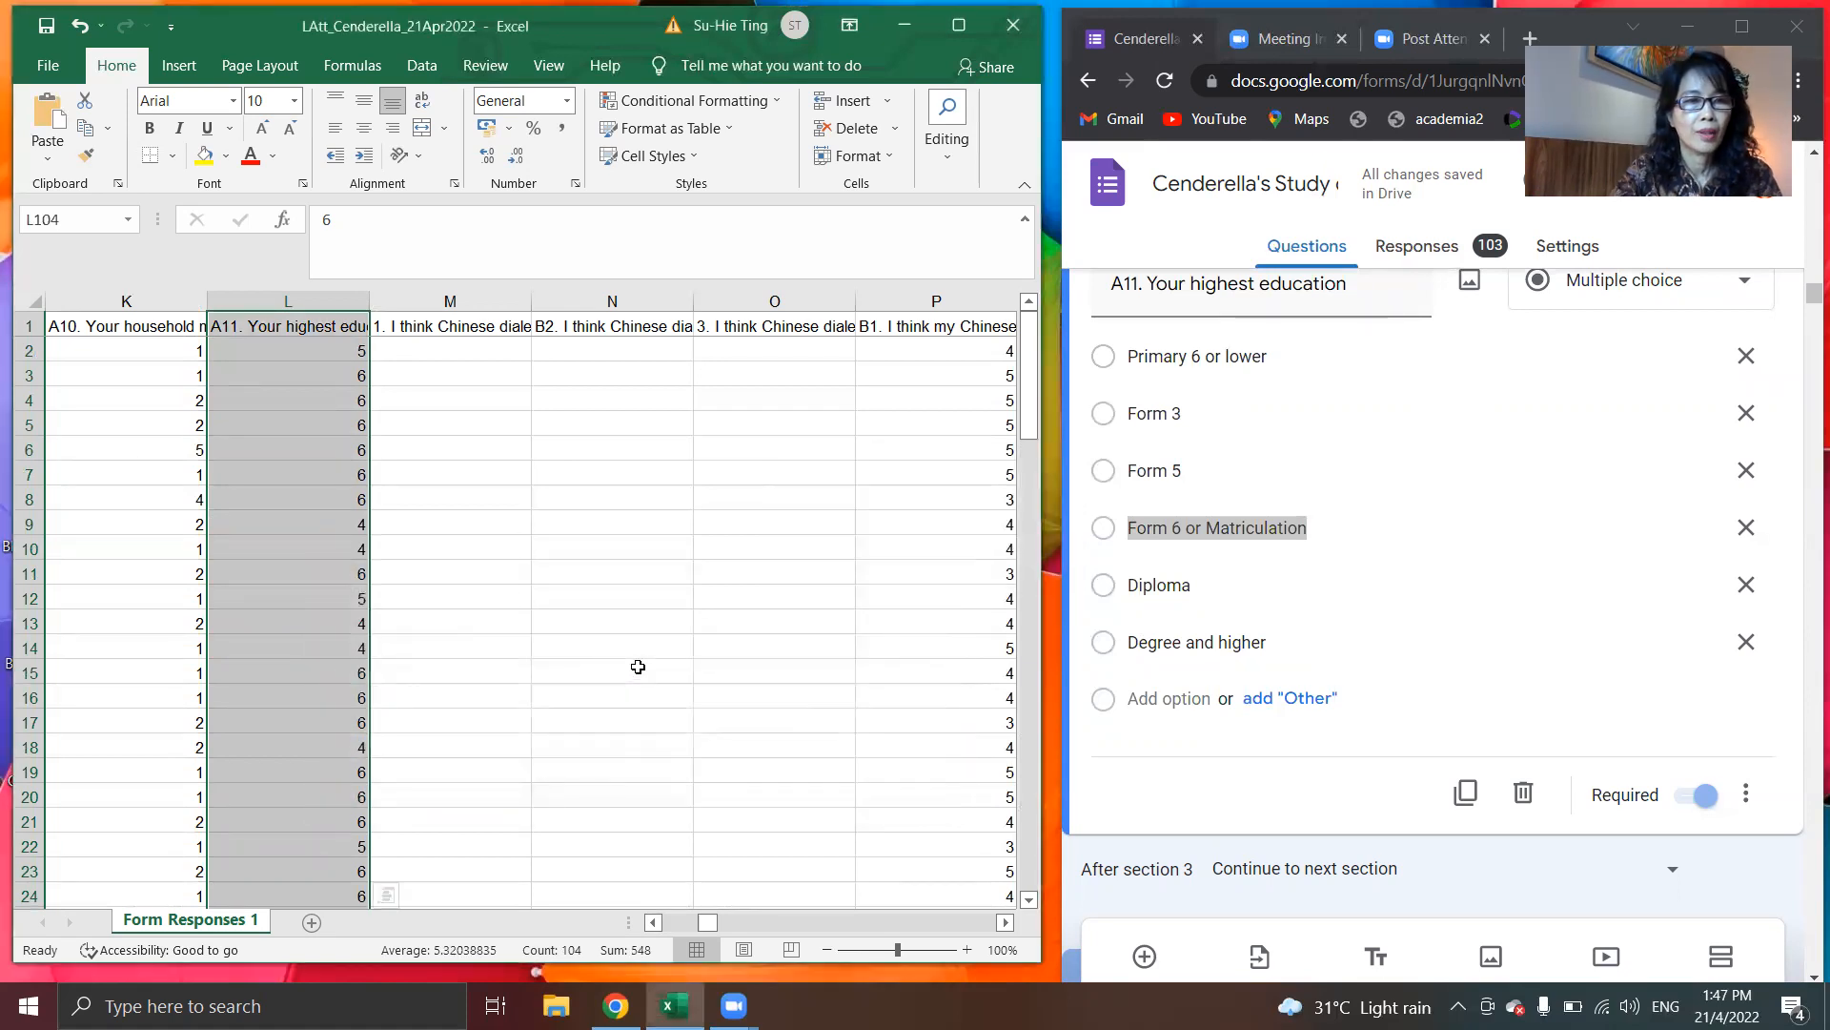
Step: Check the A11 highest education codes through all response rows for remaining text answers
key(Page_Up)
key(Page_Down)
key(Page_Down)
key(Page_Down)
key(Page_Down)
key(Page_Down)
key(Page_Up)
key(Page_Up)
key(Page_Up)
key(Page_Up)
key(Page_Up)
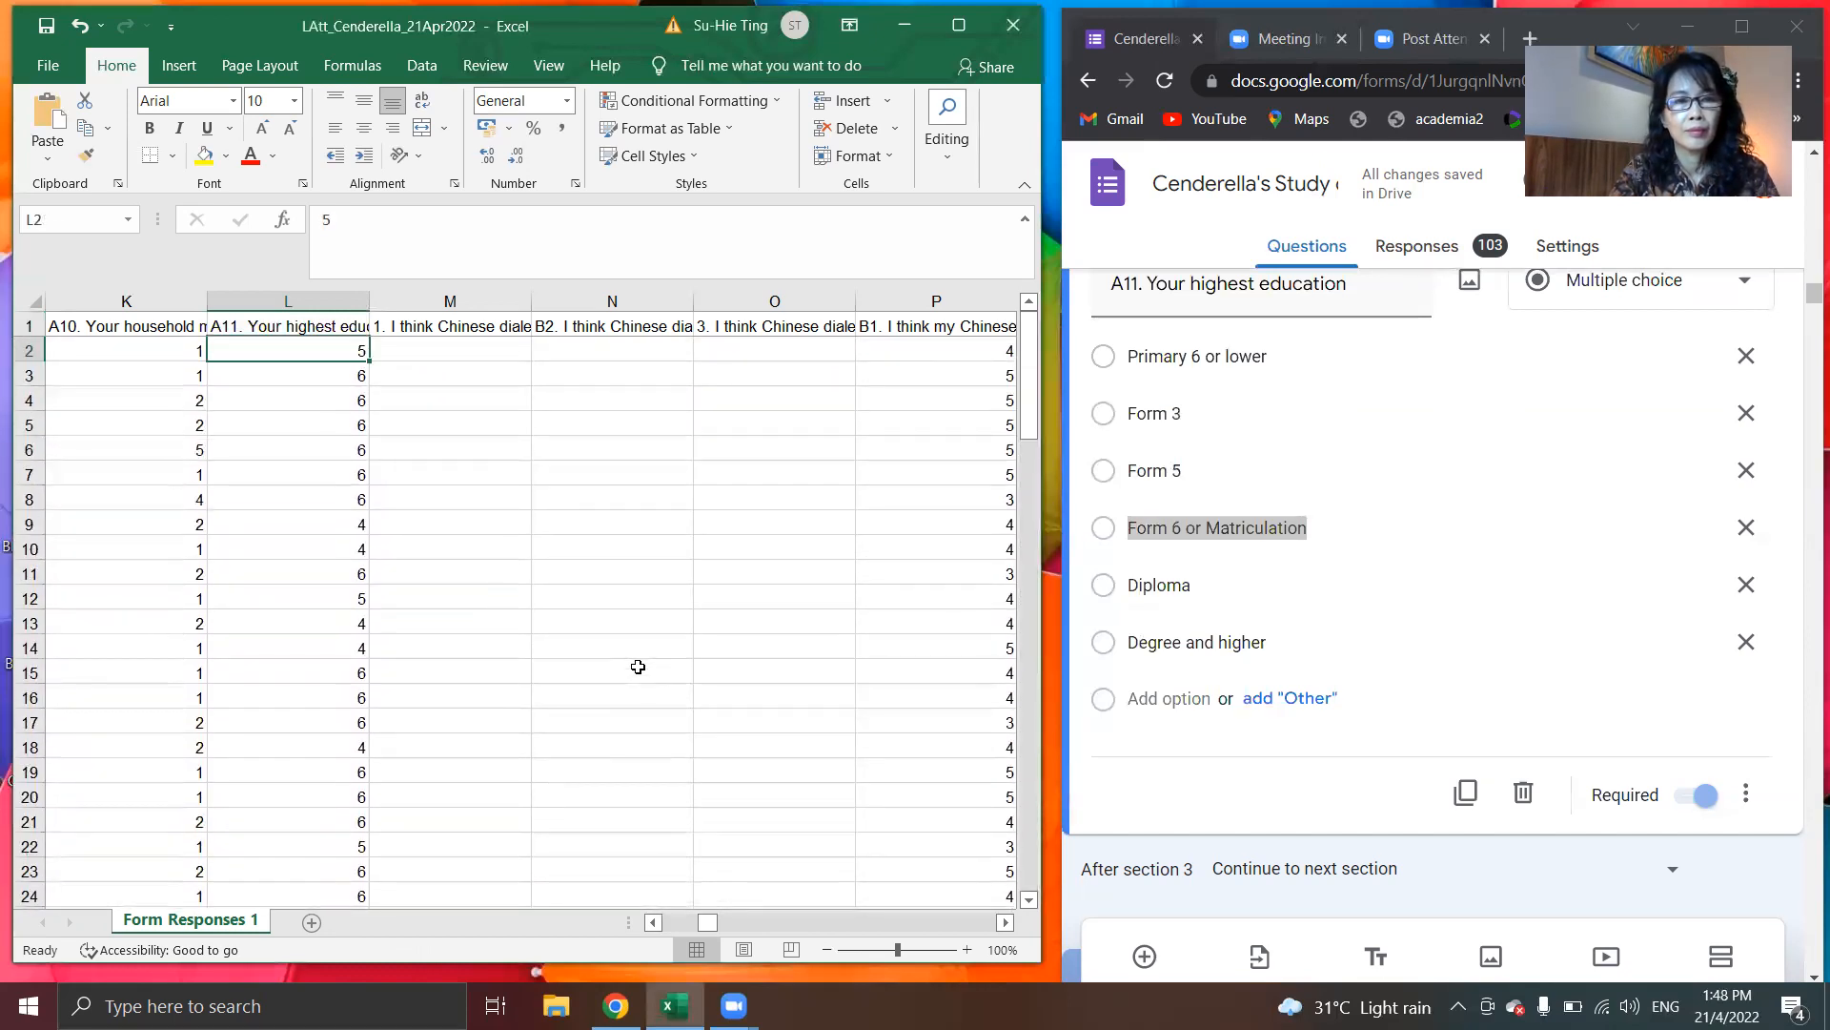
Step: Compare the B1 to B8 rating columns with the 1 to 5 agreement scale in the form's Section B: Language Attitudes
click(773, 352)
scroll(774, 360, right, 1)
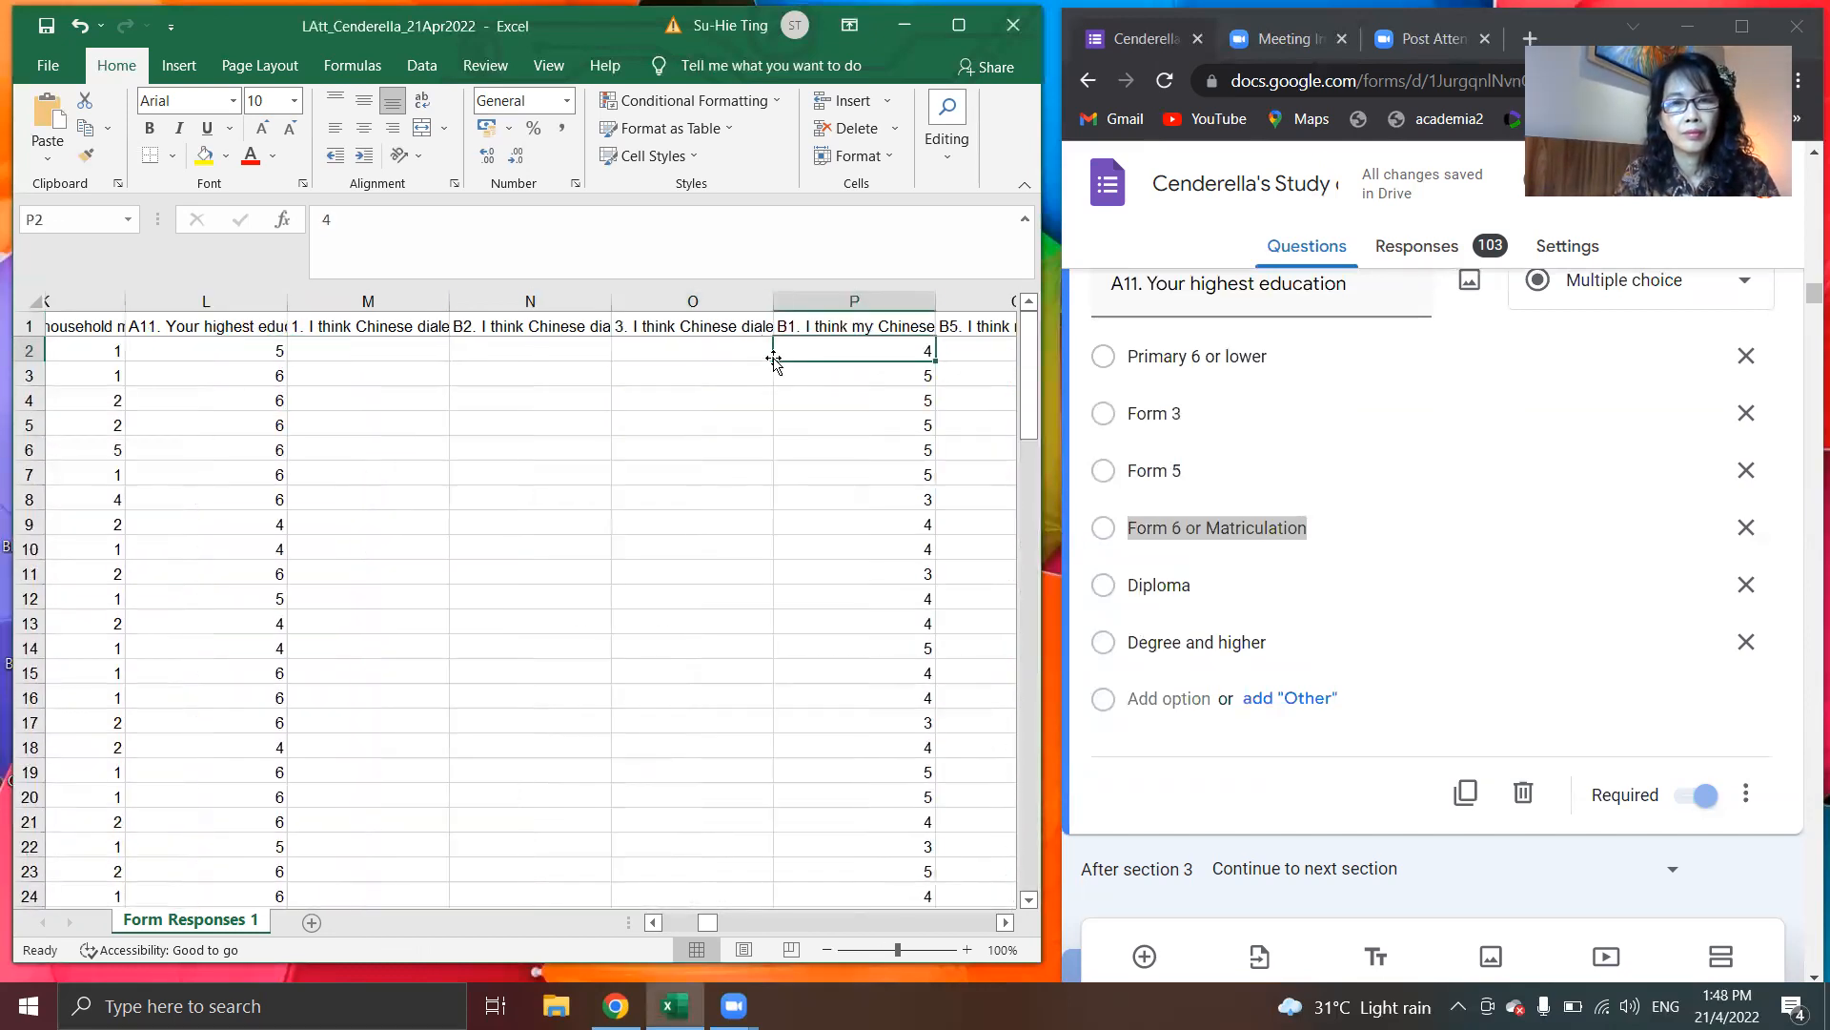
key(Right)
key(Right)
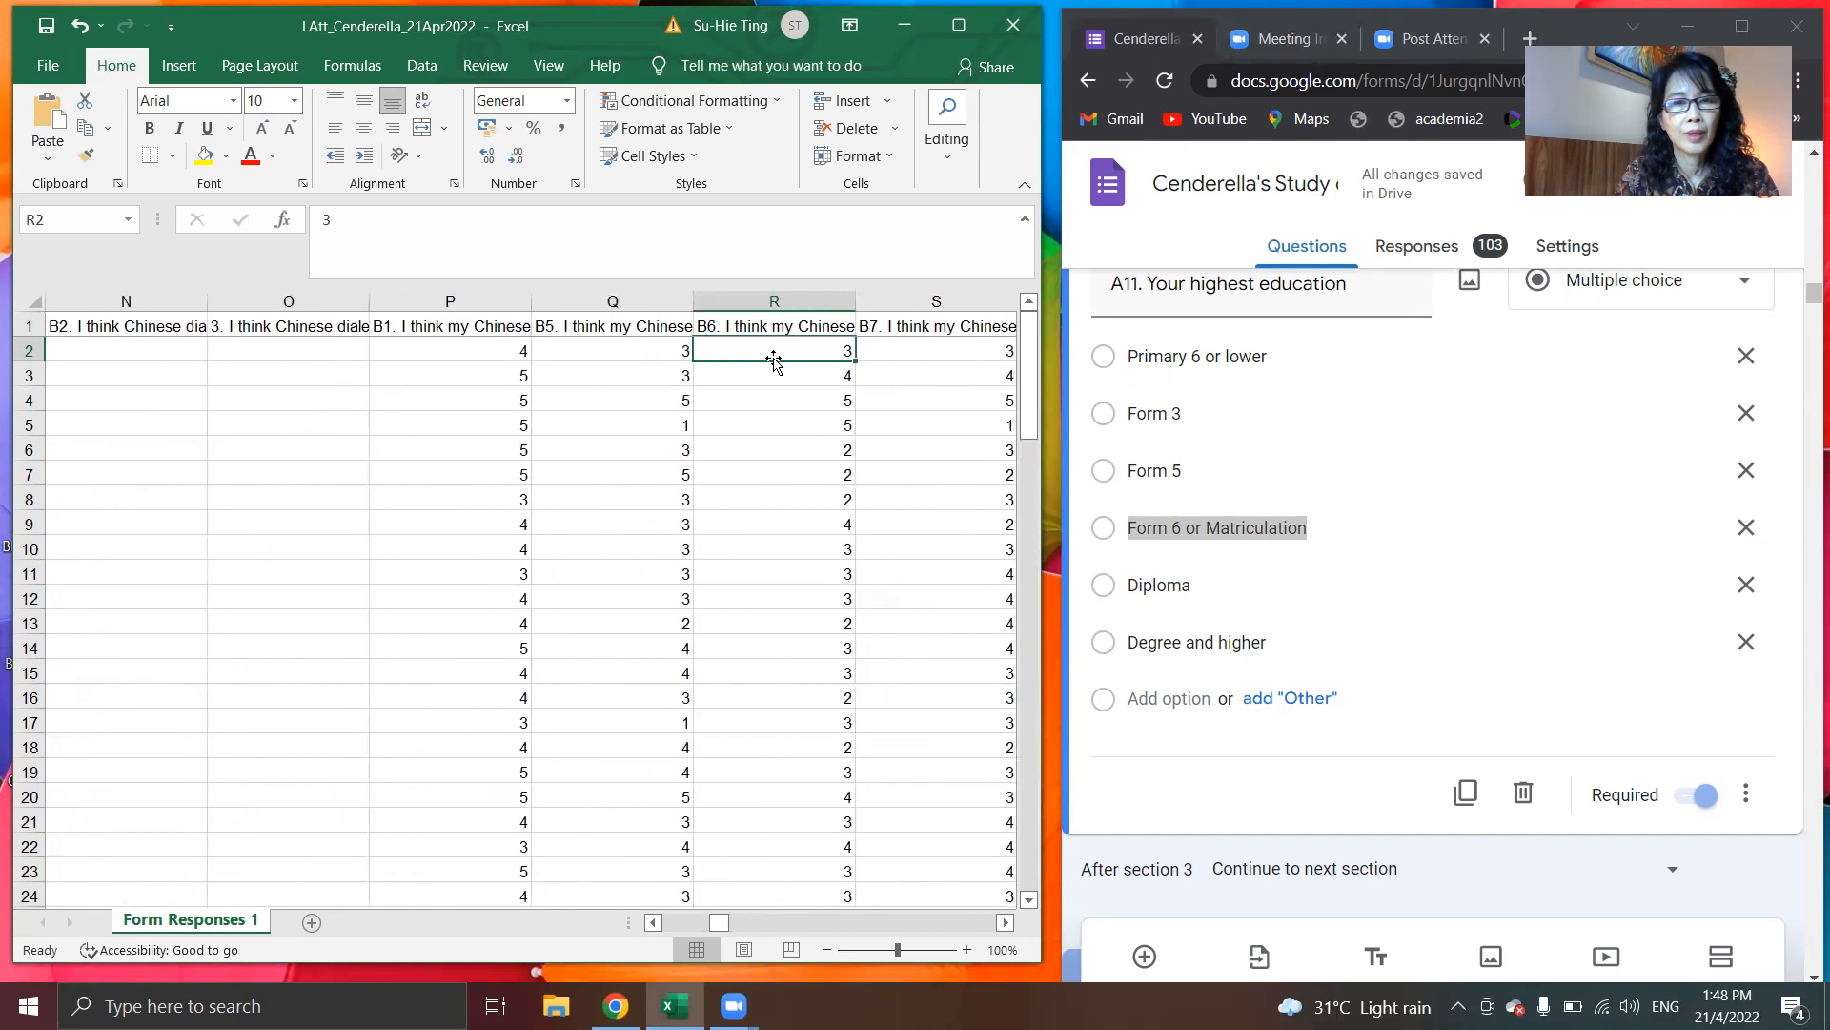
key(Right)
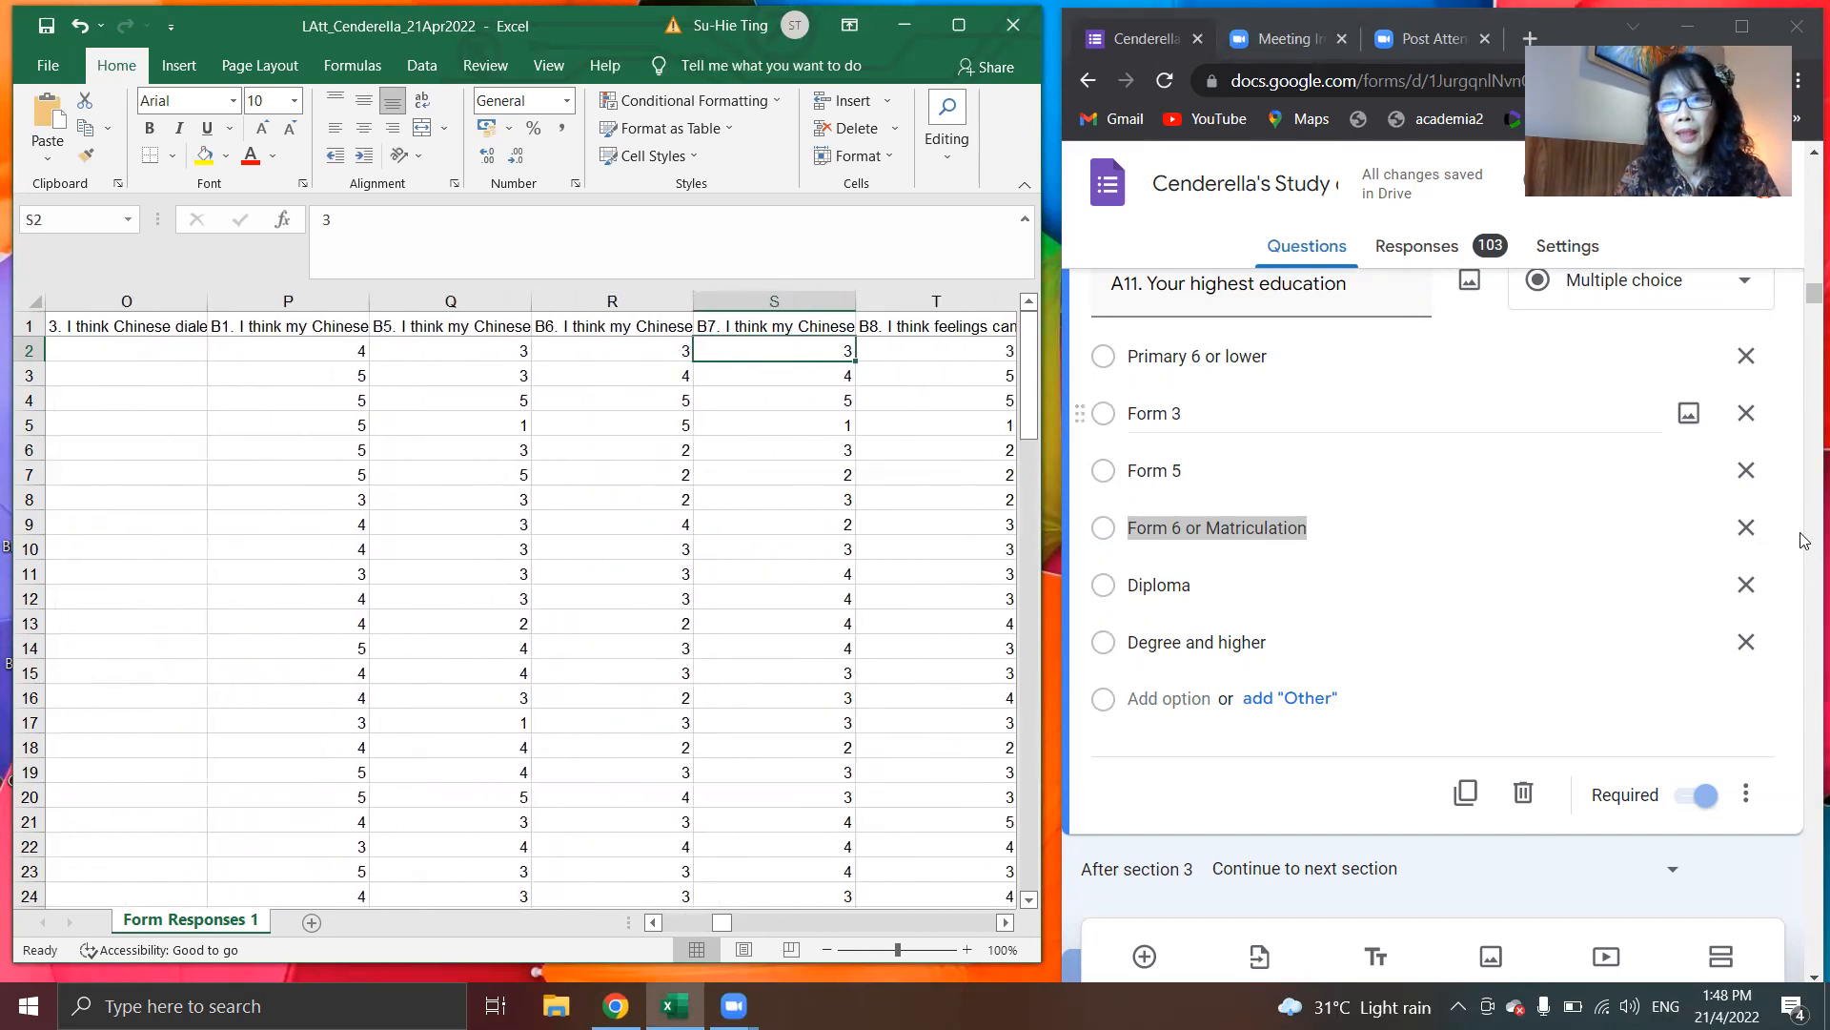
click(1805, 305)
scroll(1805, 306, down, 7)
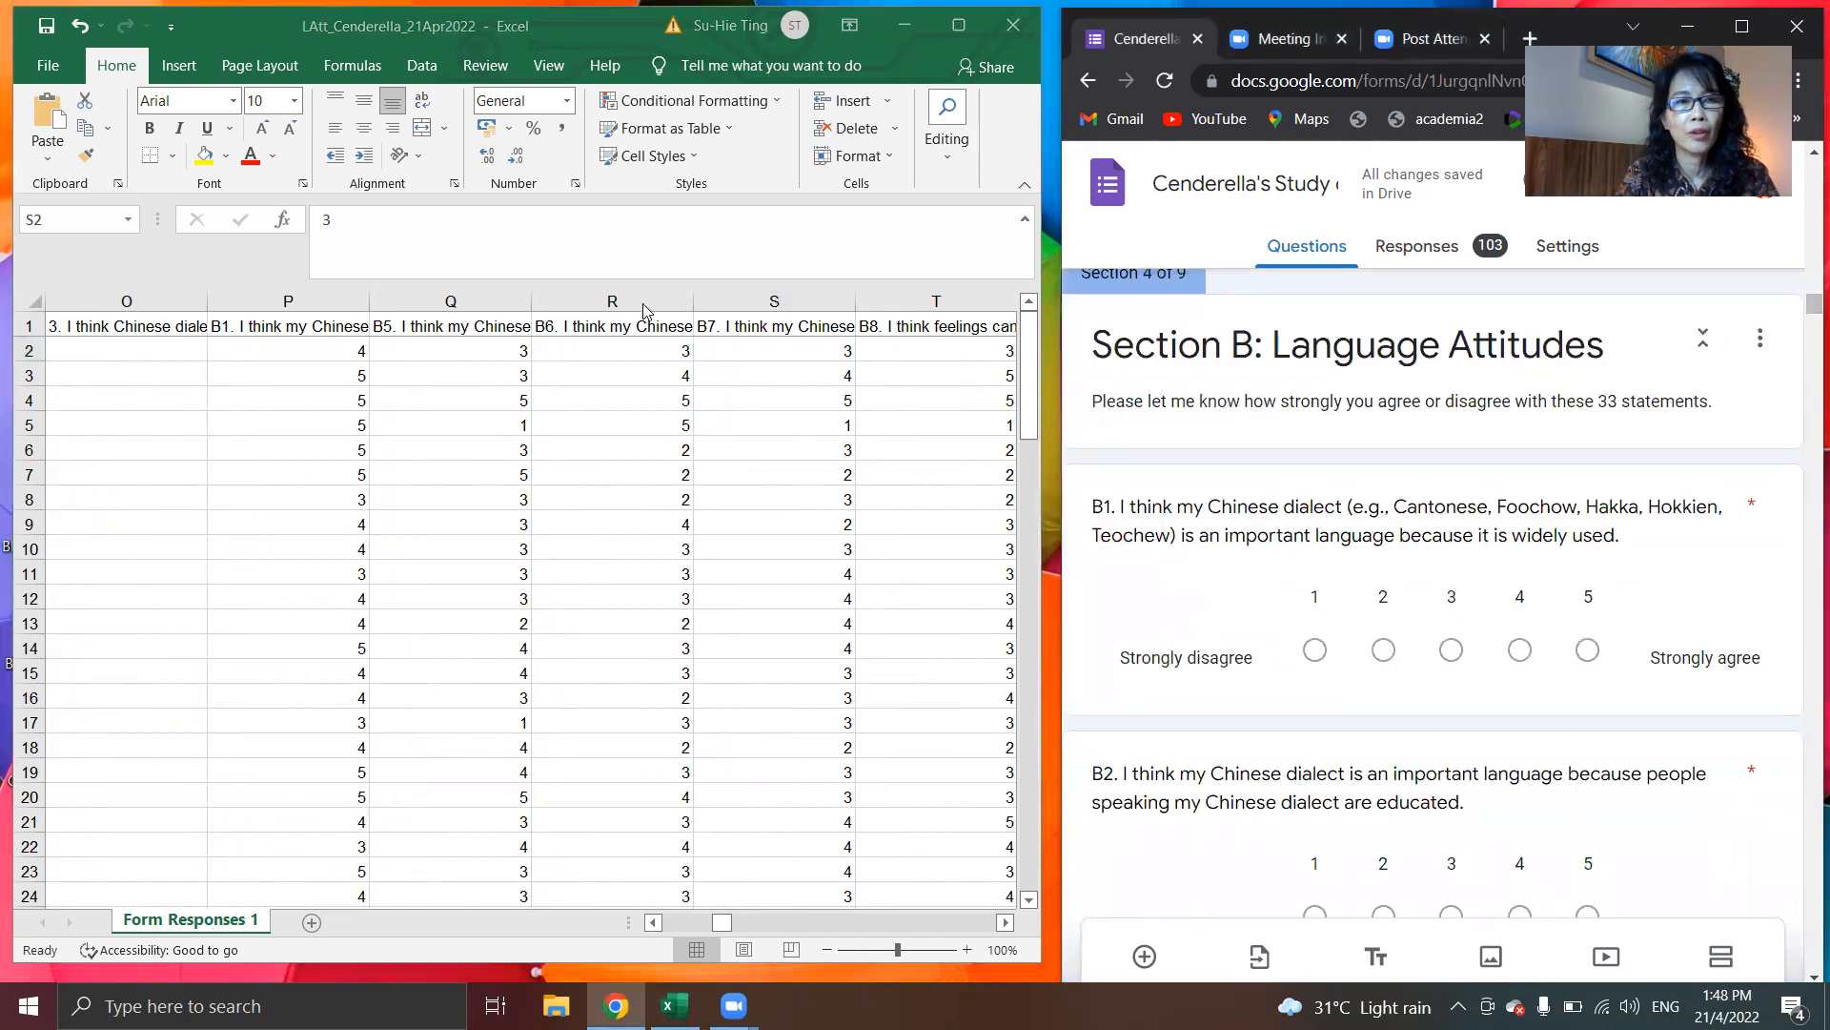
click(390, 354)
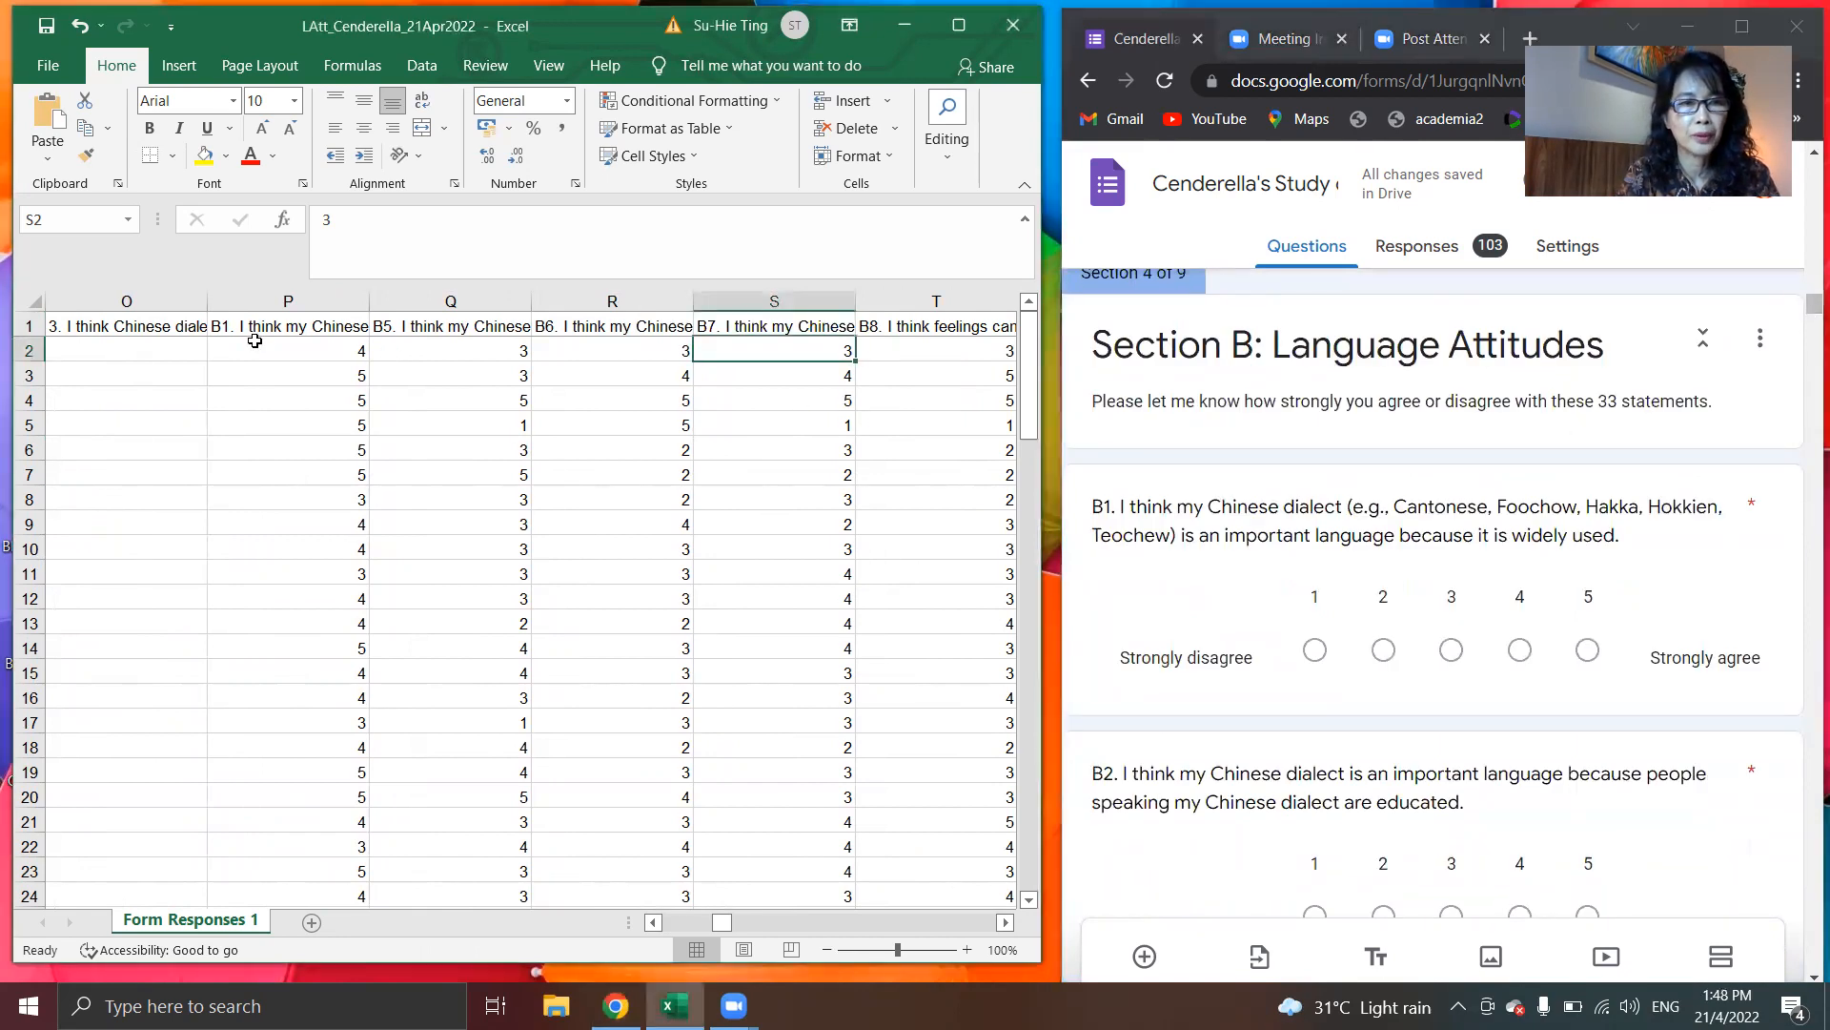
drag(260, 352, 281, 500)
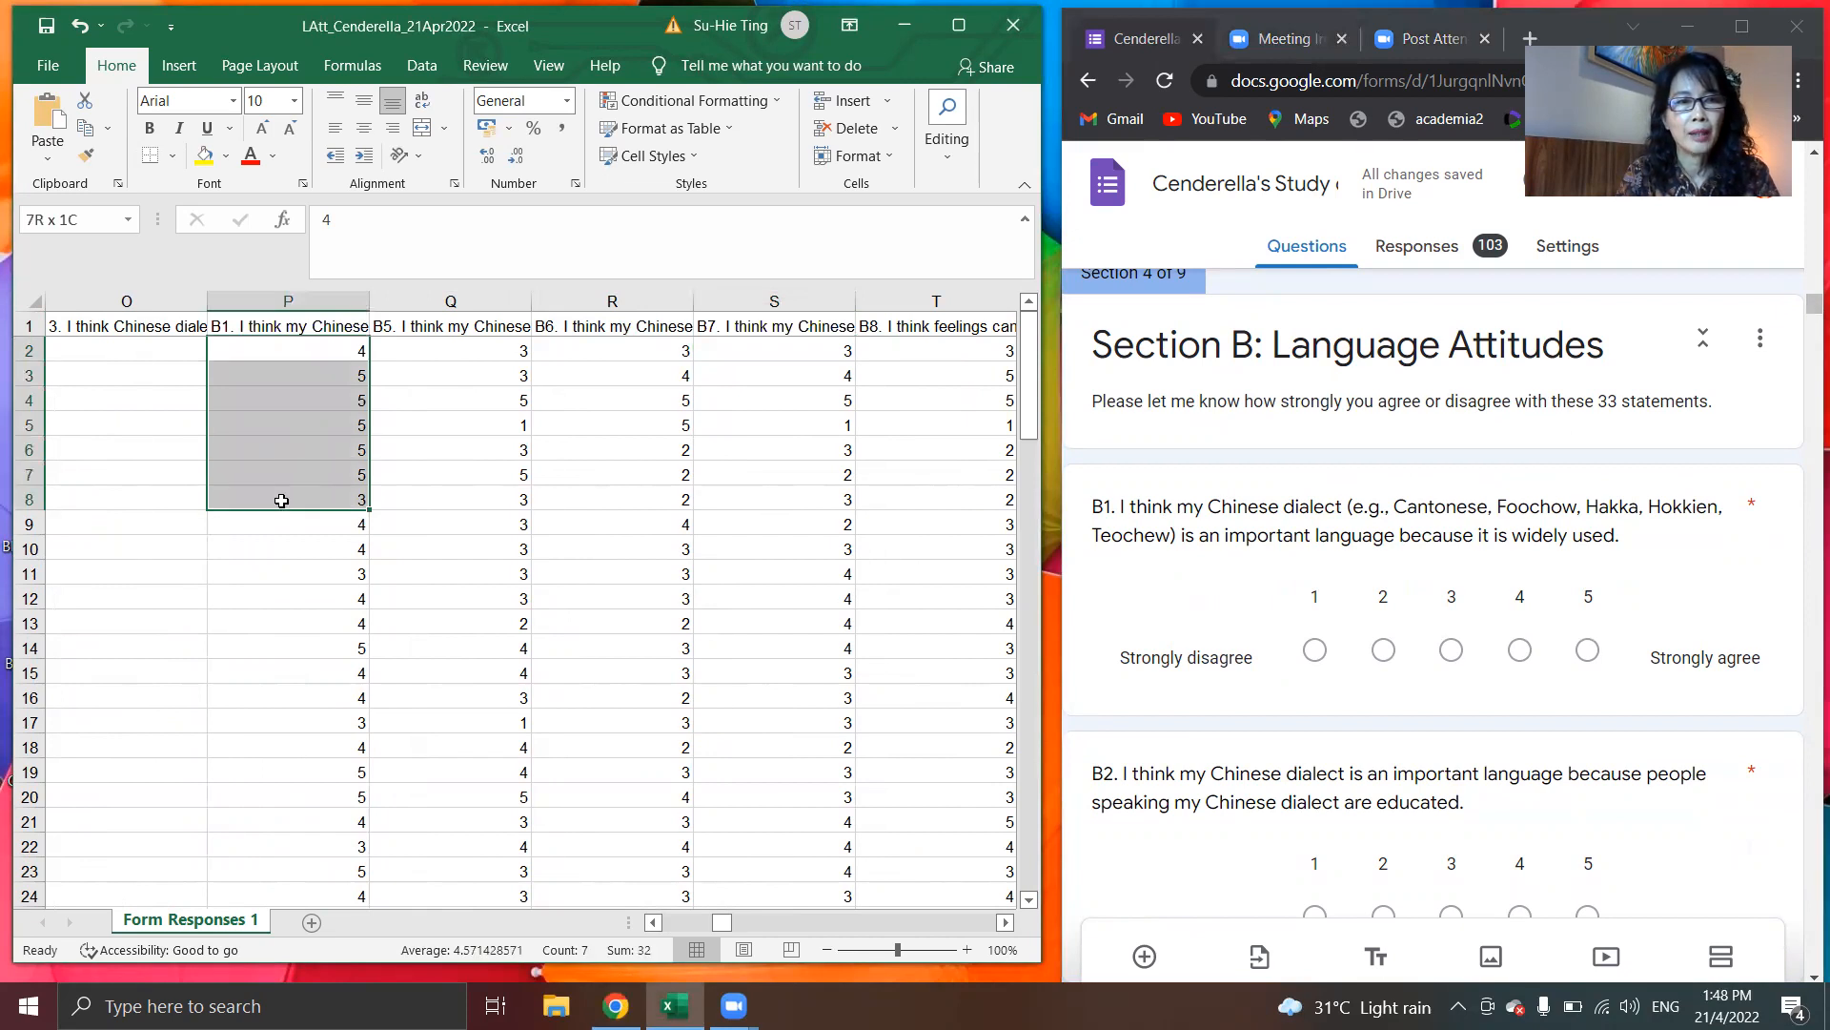
drag(281, 501, 475, 848)
key(shift+Down)
key(shift+Down)
key(shift+Down)
key(shift+Down)
key(shift+Down)
key(shift+Down)
key(shift+Down)
key(shift+Down)
key(shift+Down)
key(shift+Down)
key(shift+Down)
key(shift+Down)
key(shift+Down)
key(shift+Down)
key(shift+Down)
key(shift+Down)
key(shift+Down)
key(shift+Down)
key(shift+Down)
key(shift+Down)
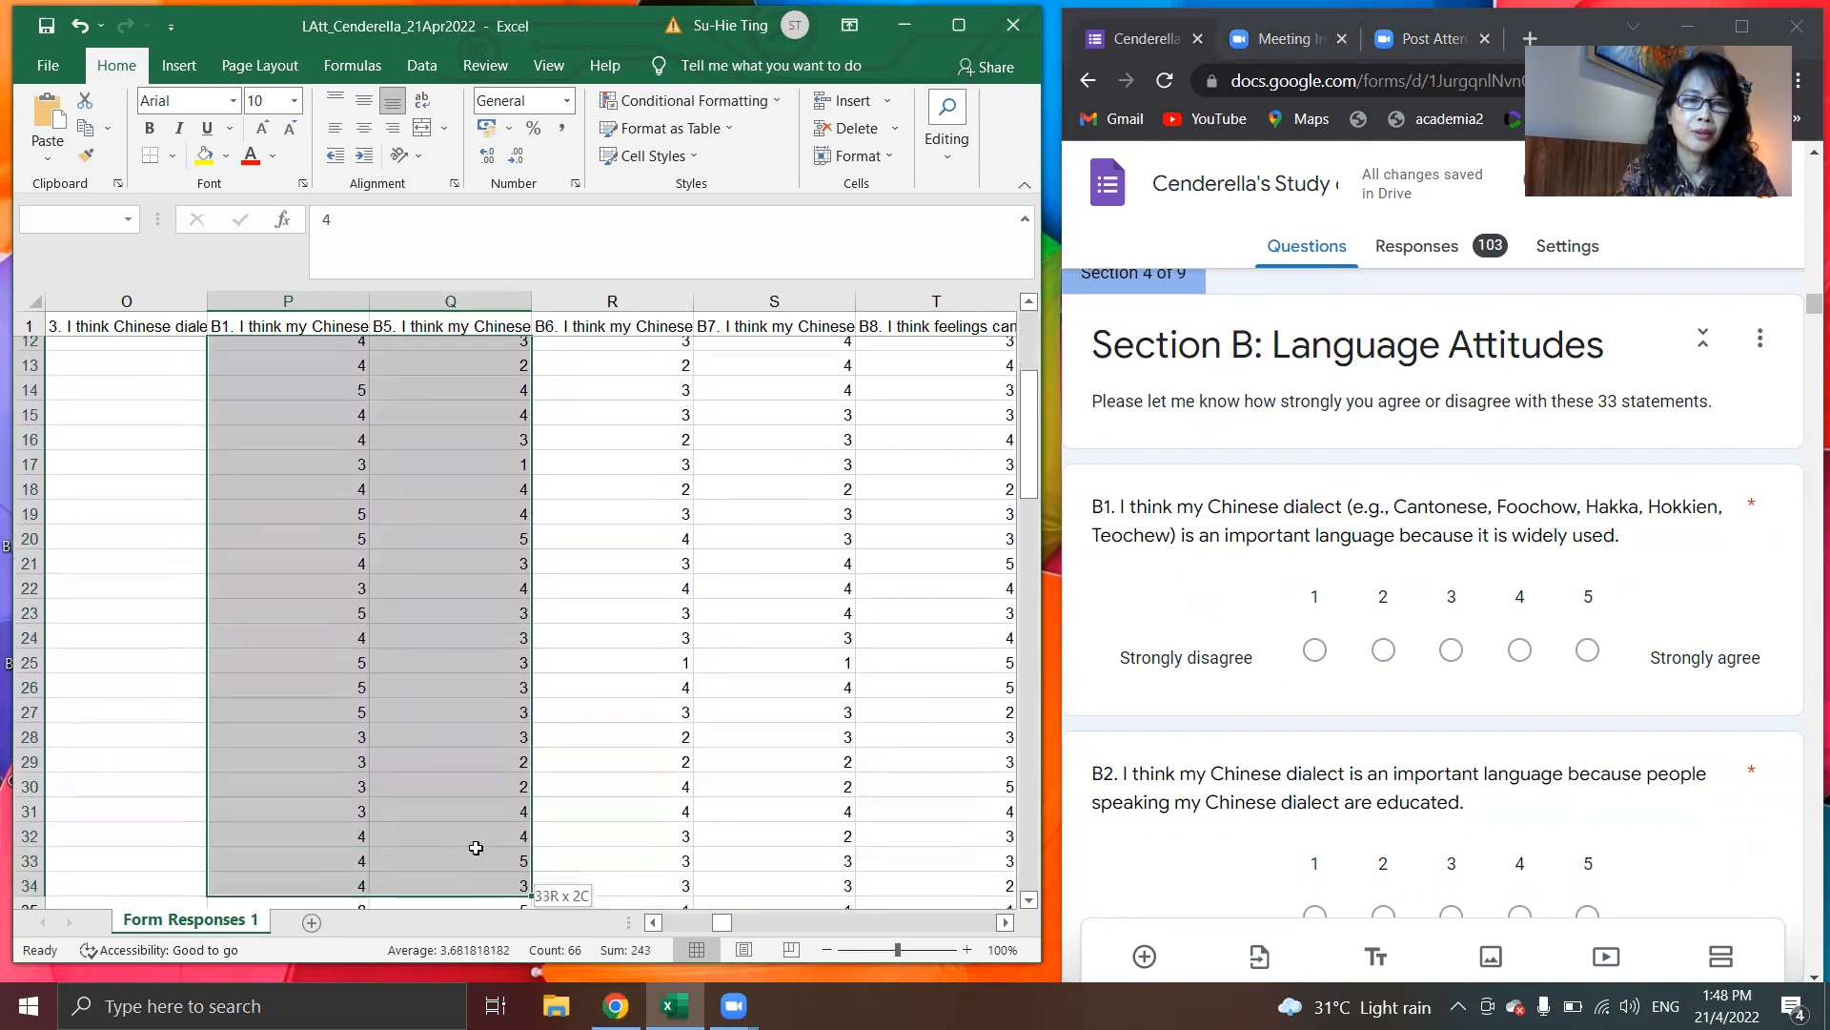
key(shift+Down)
key(shift+Down)
key(shift+Down)
key(shift+Down)
key(shift+Down)
key(shift+Down)
key(shift+Down)
key(shift+Down)
key(shift+Down)
key(shift+Down)
key(shift+Down)
key(shift+Down)
key(shift+Down)
key(shift+Down)
key(shift+Down)
key(shift+Down)
key(shift+Down)
key(shift+Down)
key(shift+Down)
key(shift+Down)
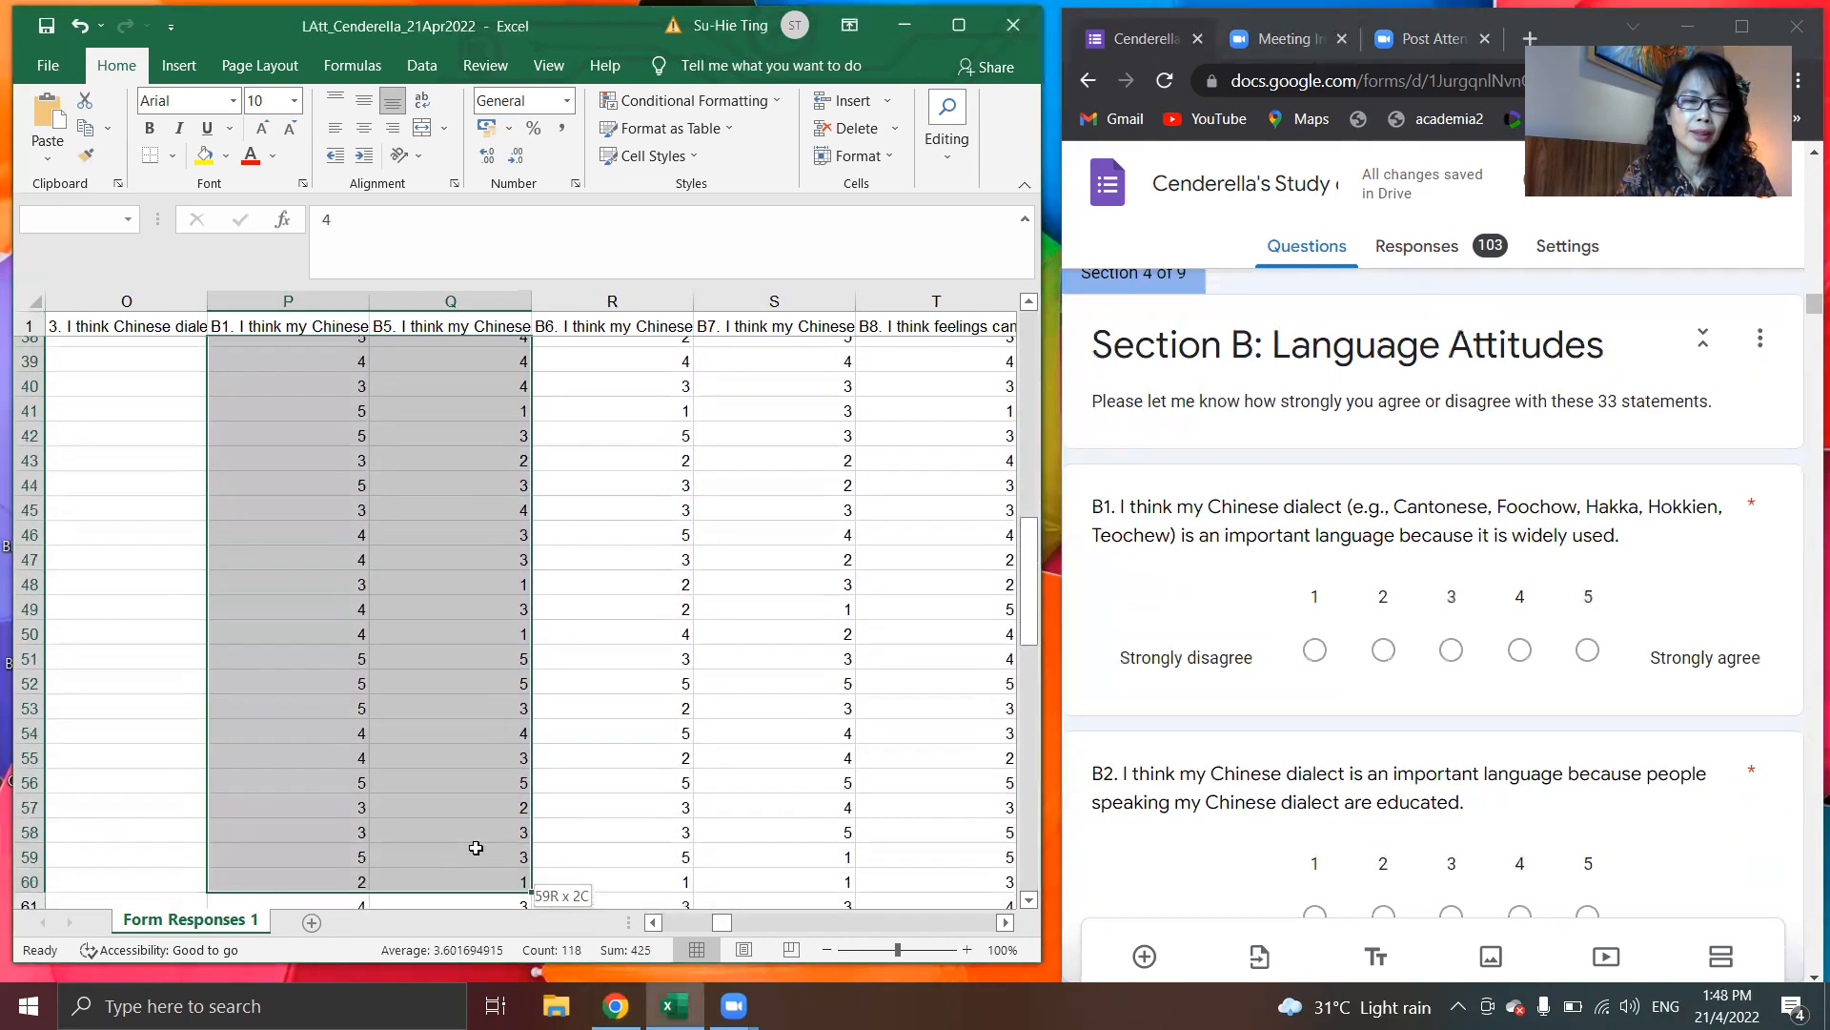
key(shift+Down)
key(shift+Down)
key(shift+Down)
key(shift+Down)
key(shift+Down)
key(shift+Down)
key(shift+Down)
key(shift+Down)
key(shift+Down)
key(shift+Down)
key(shift+Down)
key(shift+Down)
key(shift+Down)
key(shift+Down)
key(shift+Down)
key(shift+Down)
key(shift+Down)
key(shift+Down)
key(shift+Down)
key(shift+Down)
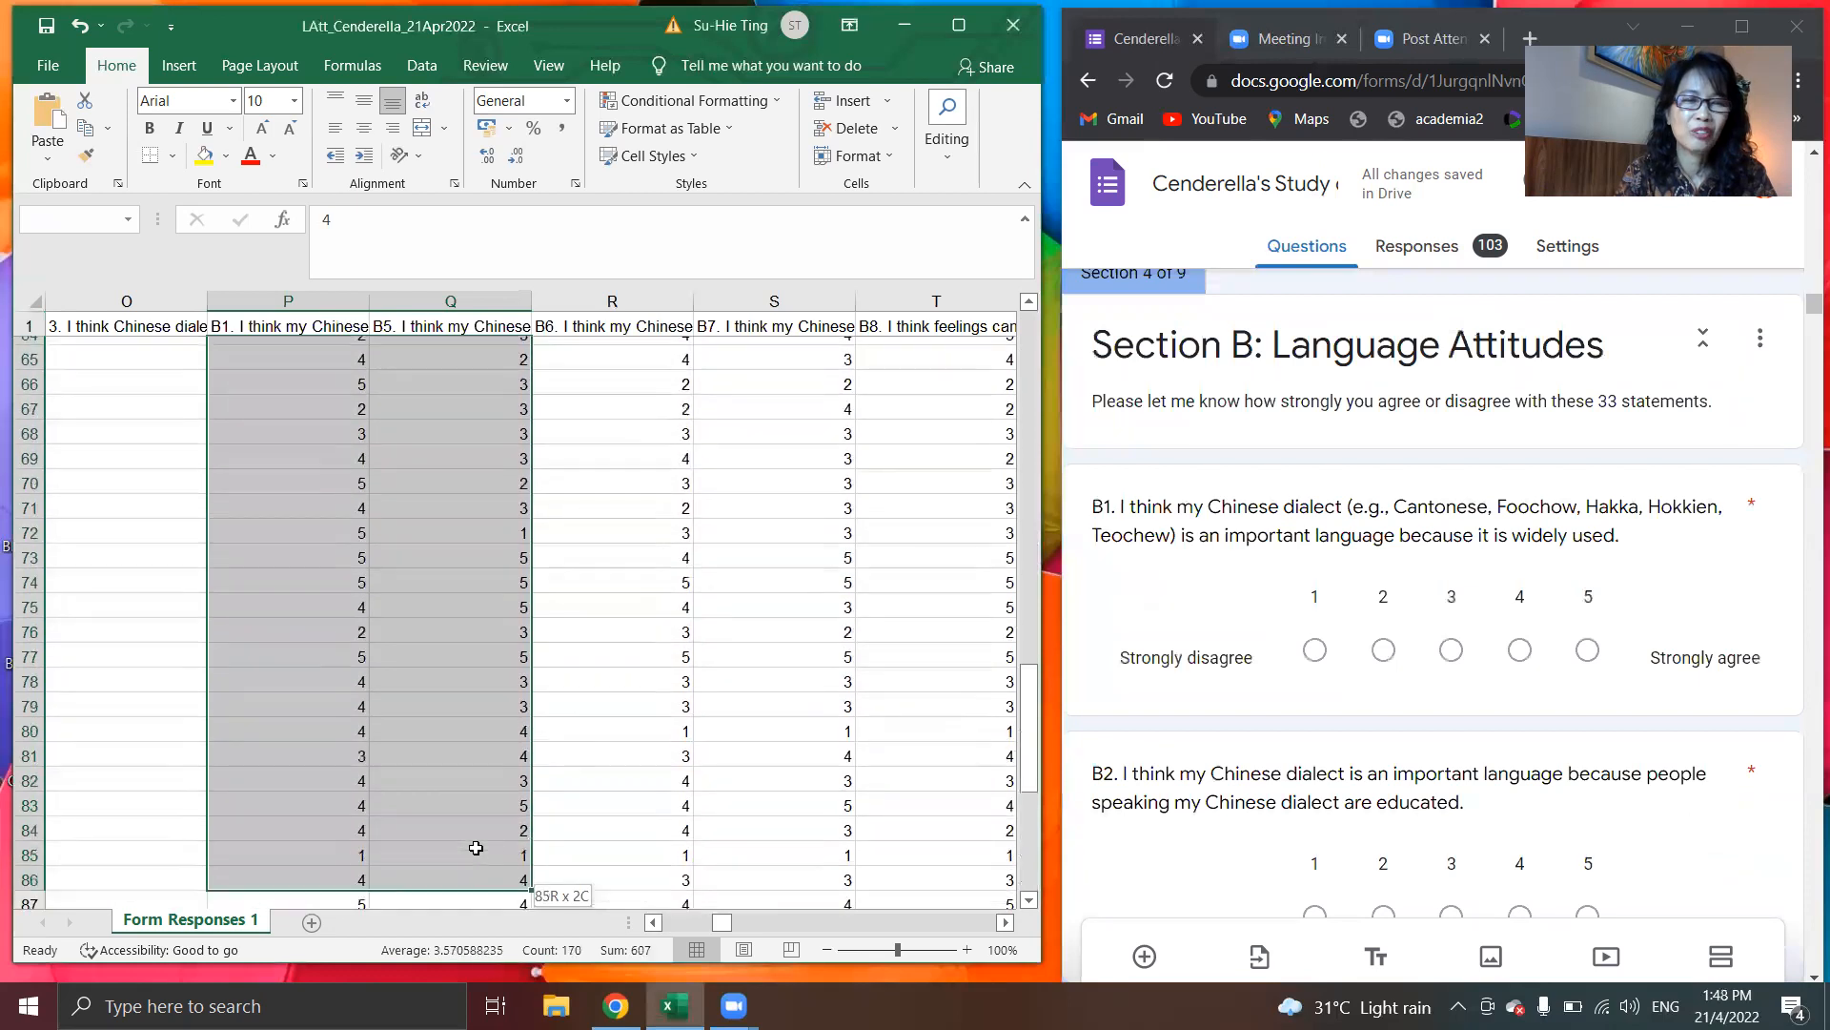
drag(476, 847, 769, 714)
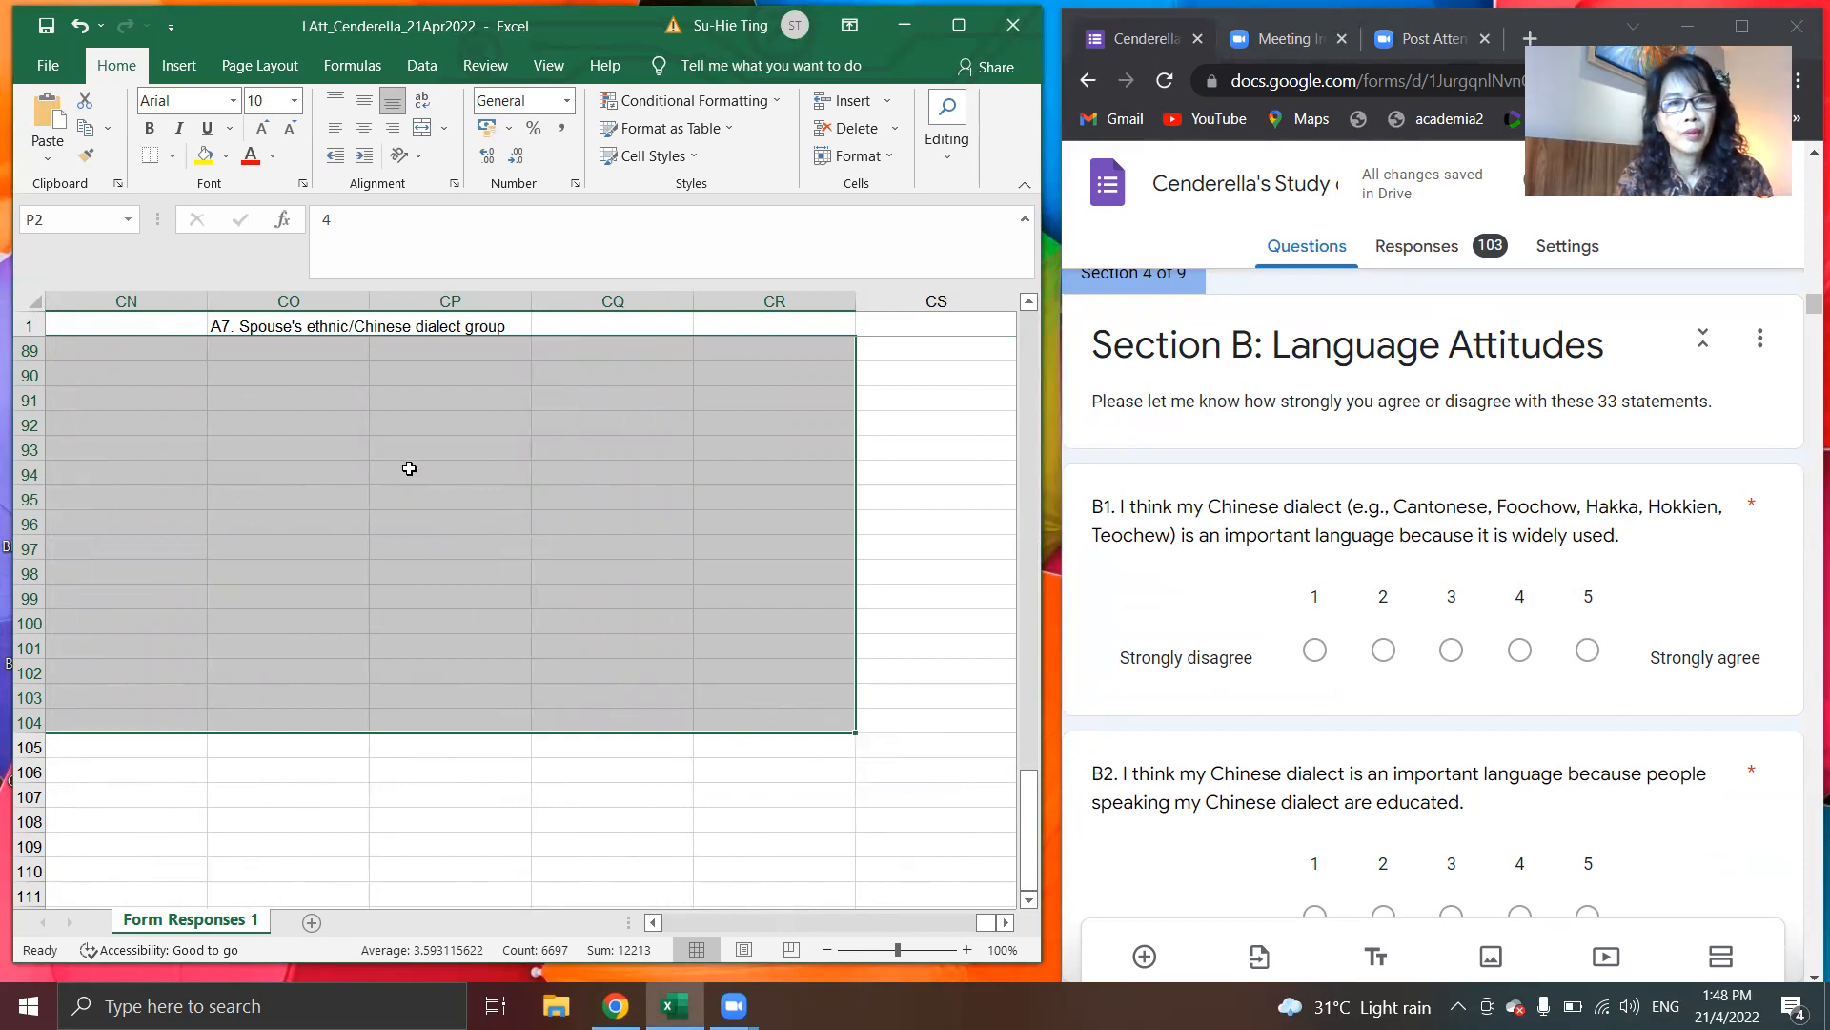
key(ctrl+f)
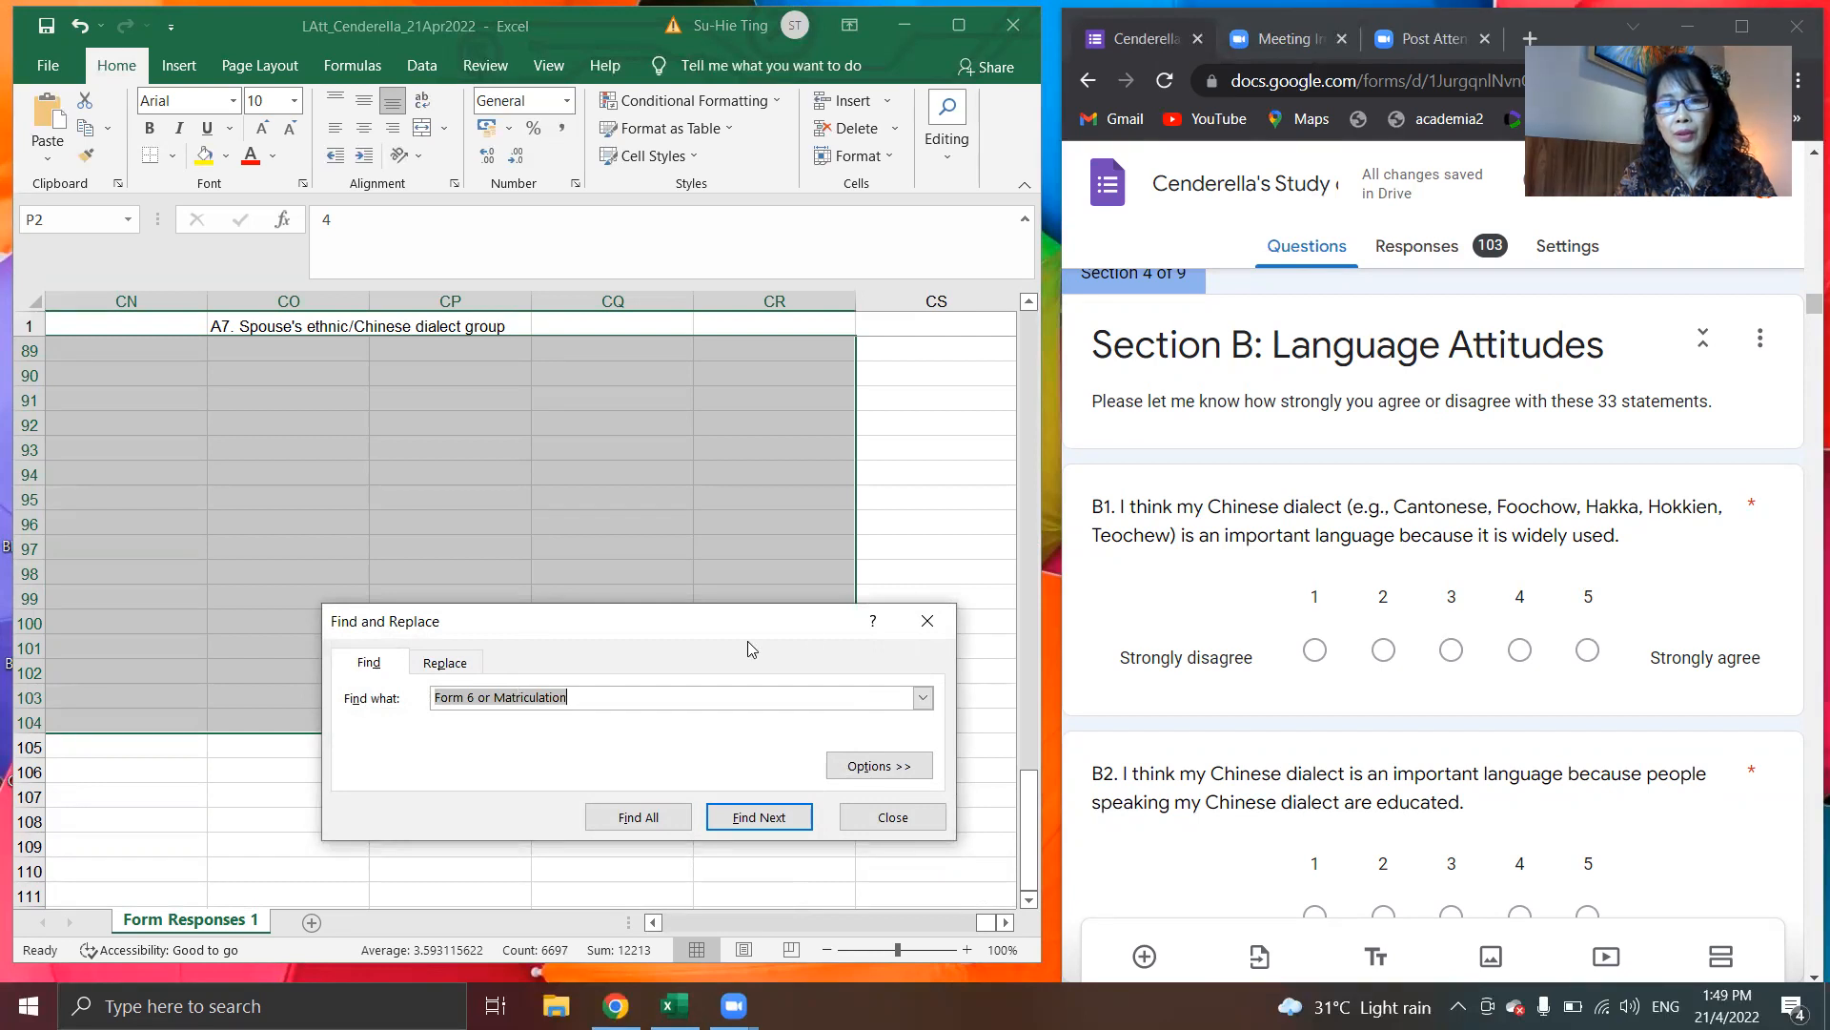
click(928, 620)
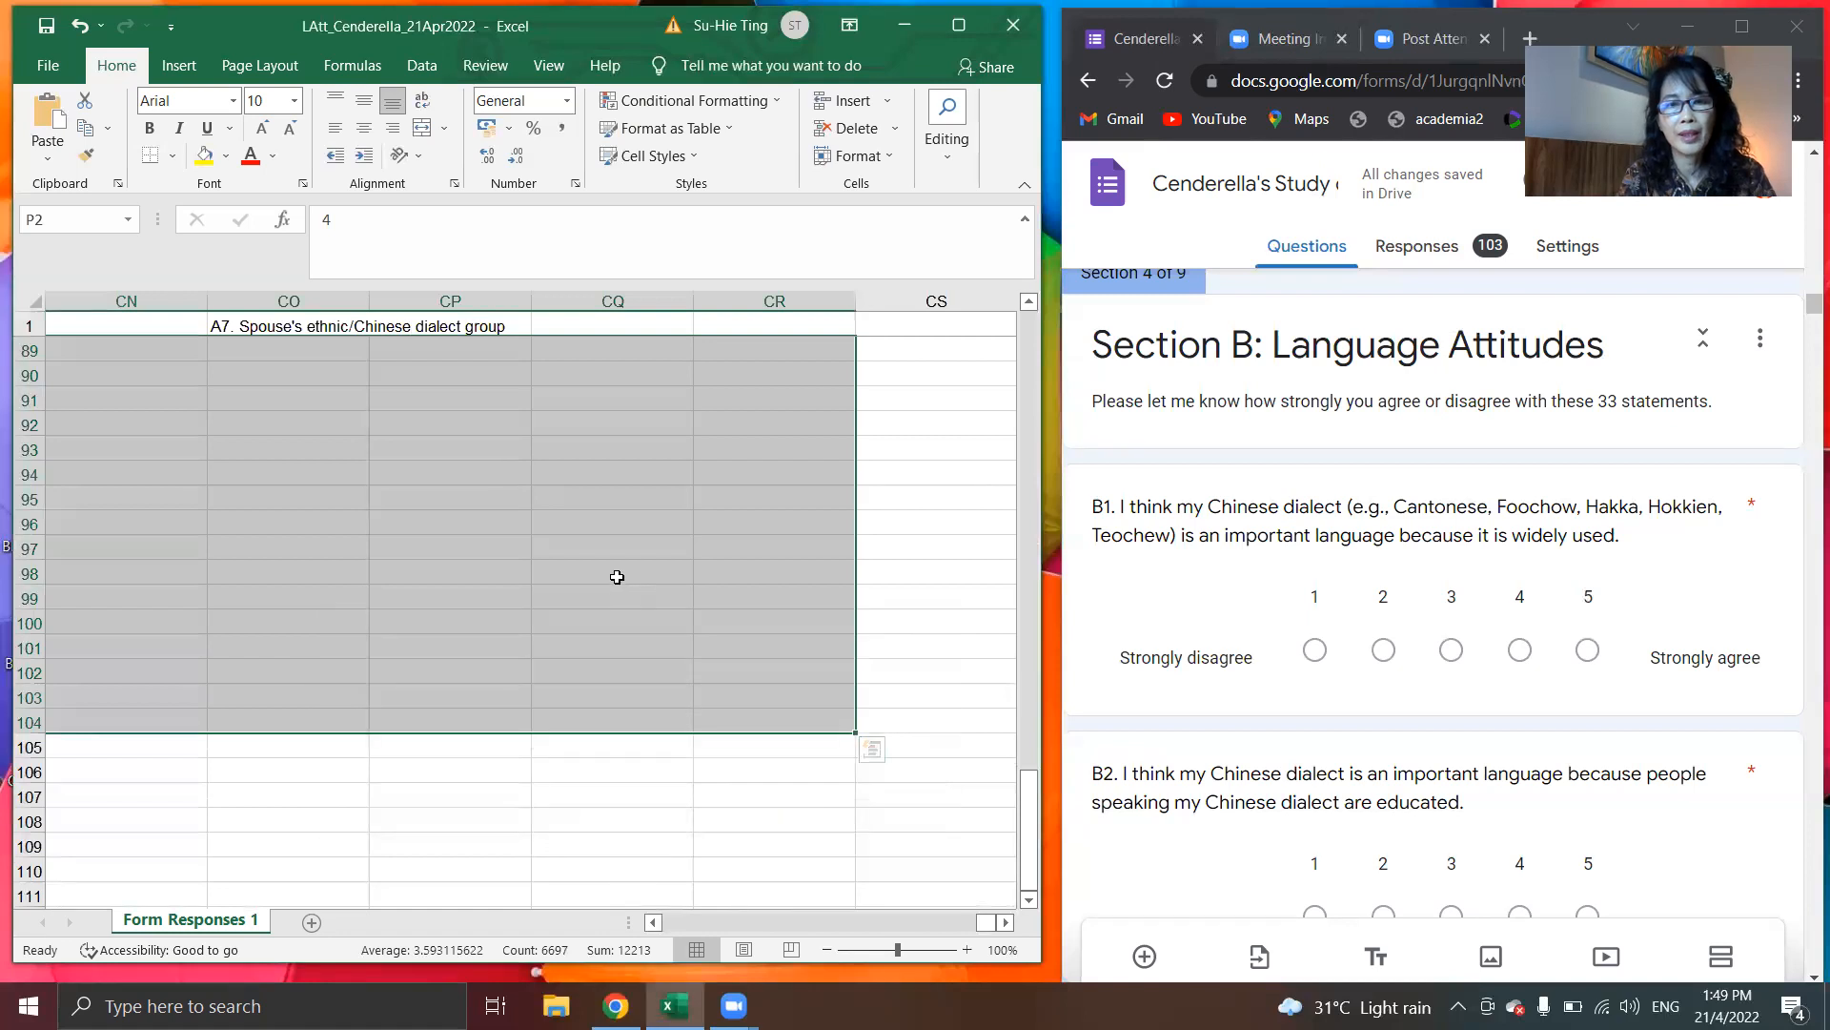
Step: Look back across the response columns, from the final columns through Sections G, C and B to the B7 ratings
click(613, 573)
key(Left)
key(Left)
key(Left)
key(Left)
key(Left)
key(Left)
key(Left)
key(Left)
key(Left)
key(Left)
key(Left)
key(Left)
key(Left)
key(Left)
key(Left)
key(Left)
key(Left)
key(Left)
key(Left)
key(Left)
key(Left)
key(Left)
key(Left)
key(Left)
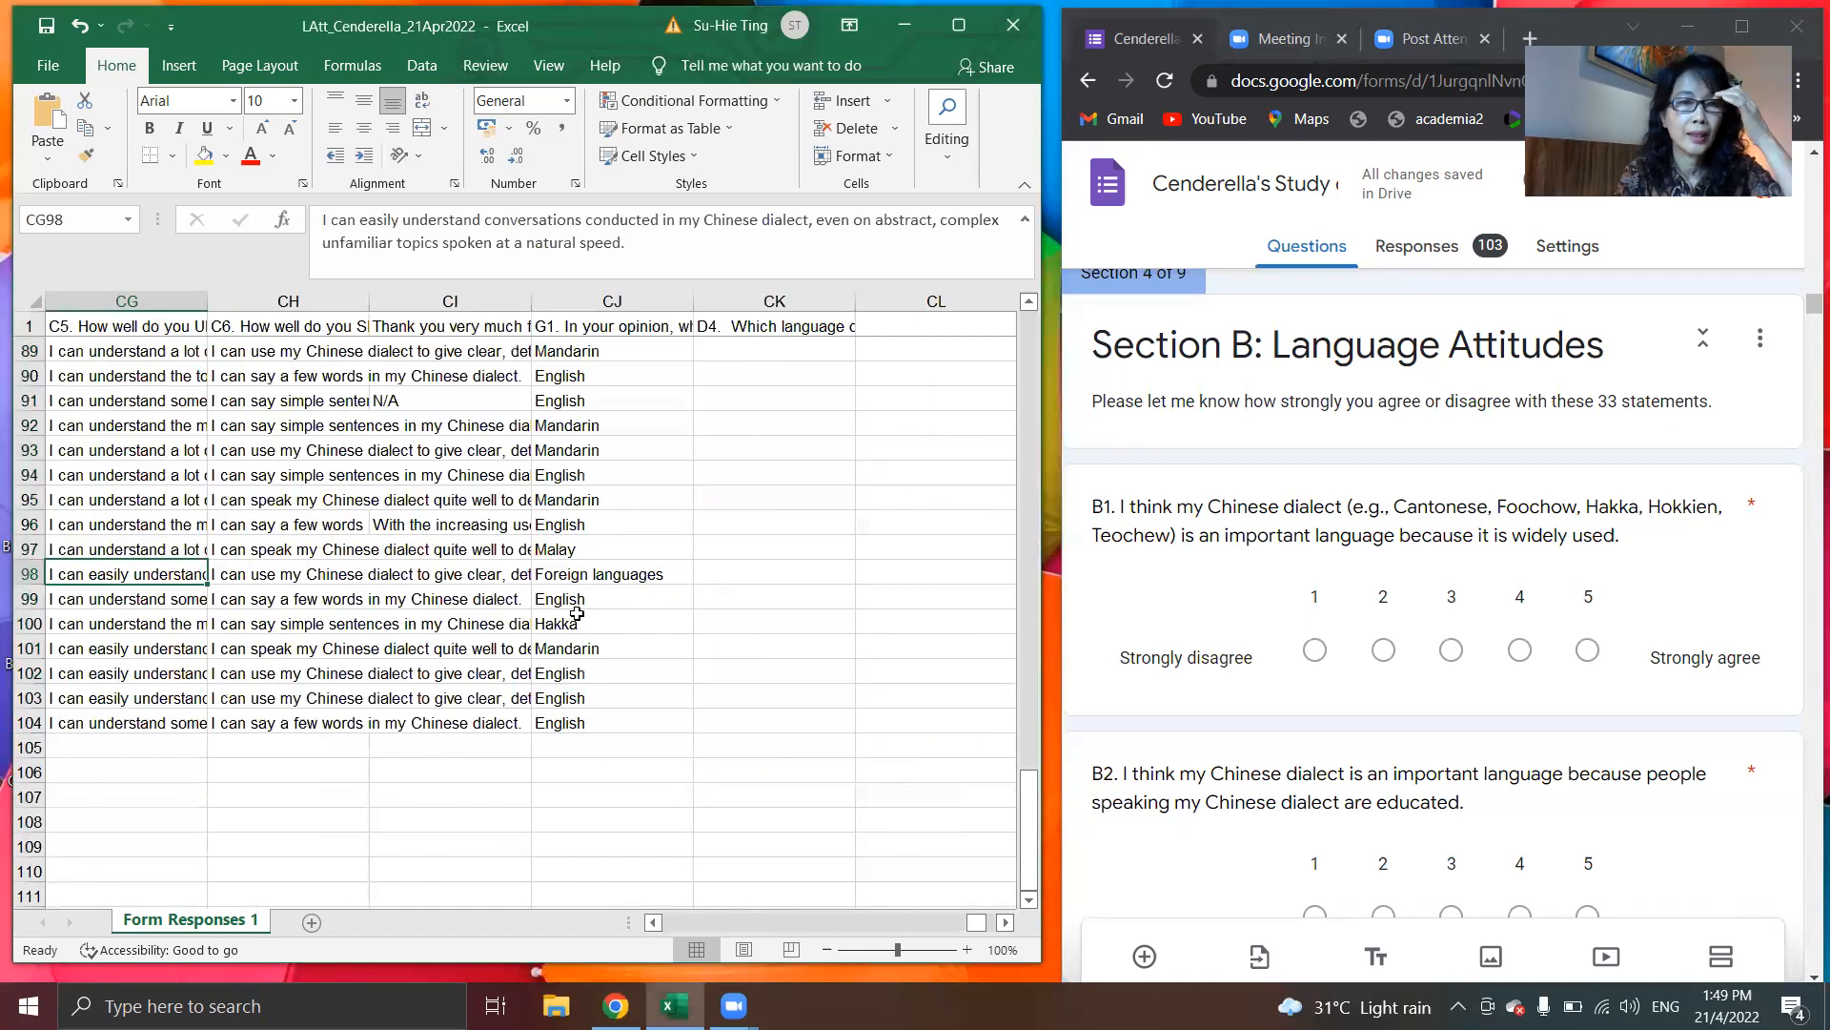
key(Left)
key(Left)
key(Left)
key(Left)
key(Left)
key(Left)
key(Left)
key(Left)
key(Left)
key(Left)
key(Left)
key(Left)
key(Left)
key(Left)
key(Left)
key(Left)
key(Left)
key(Left)
key(Left)
key(Left)
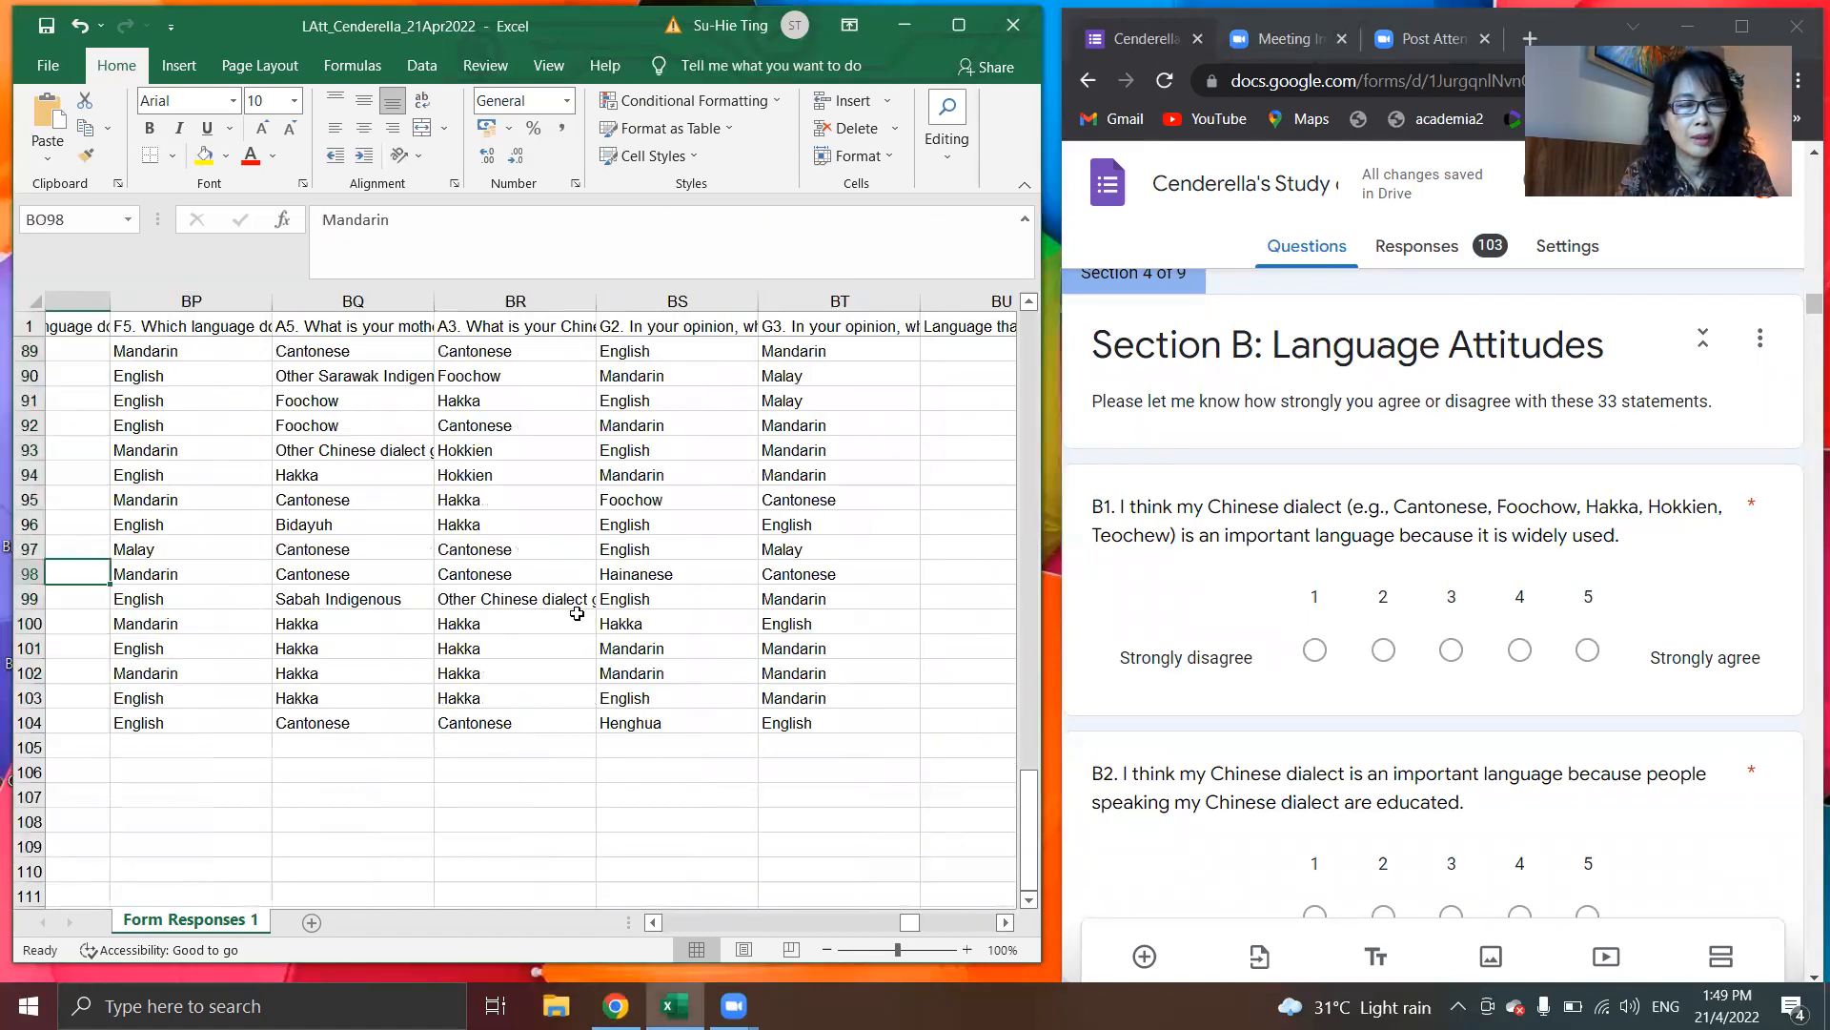
key(Left)
key(Left)
key(Left)
key(Left)
key(Left)
key(Left)
key(Left)
key(Left)
key(Left)
key(Left)
key(Left)
key(Left)
key(Left)
key(Left)
key(Left)
key(Left)
key(Left)
key(Left)
key(Left)
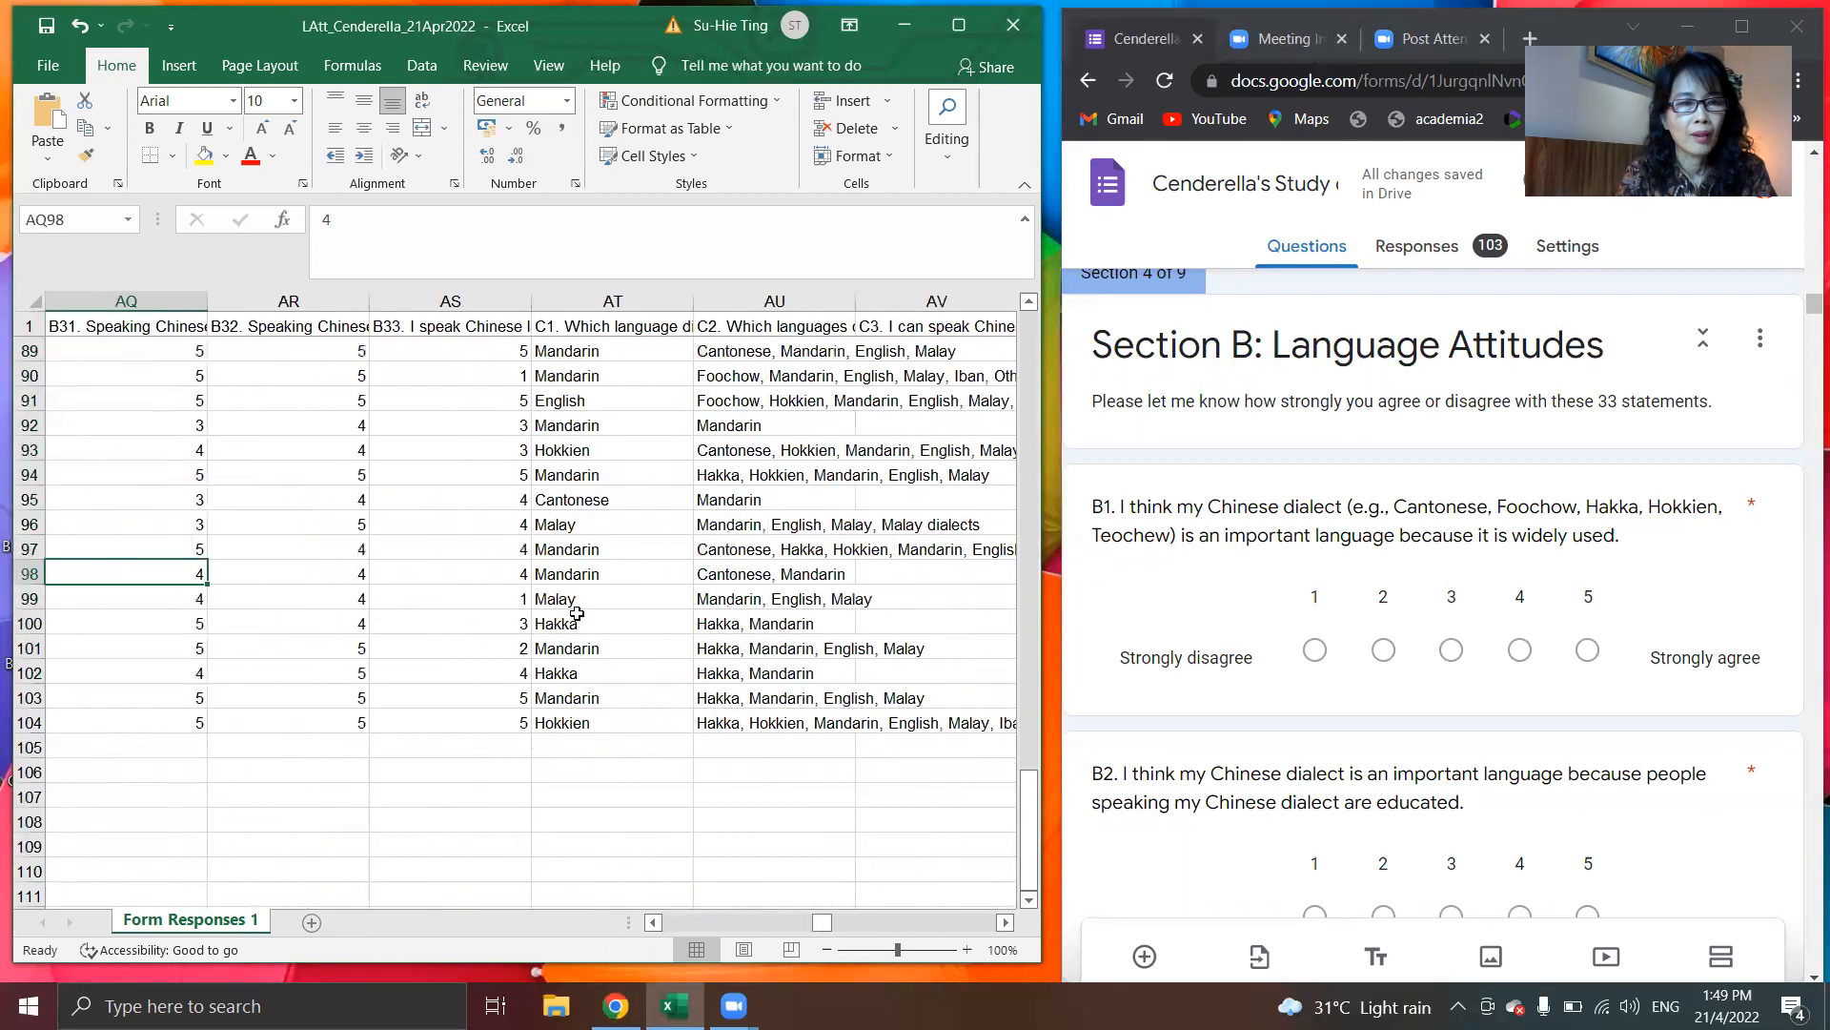
key(Left)
key(Left)
key(Left)
key(Left)
key(Left)
key(Left)
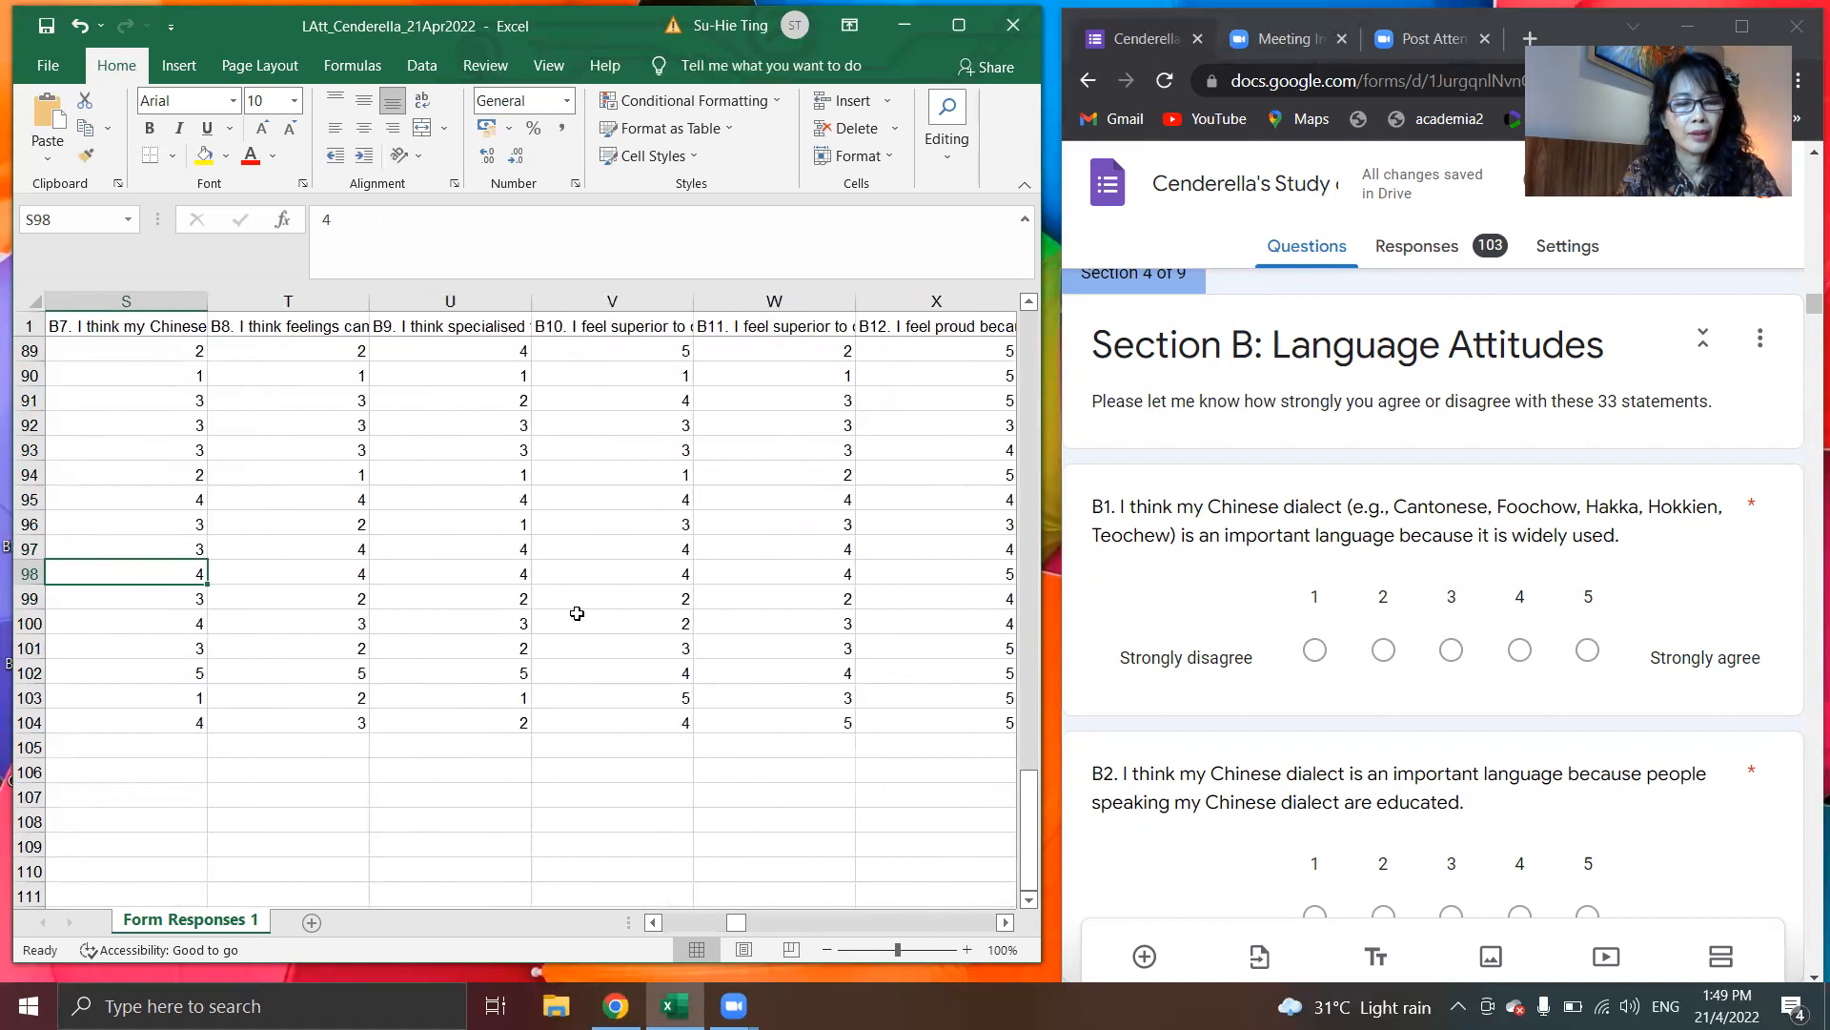
key(alt+f)
key(Escape)
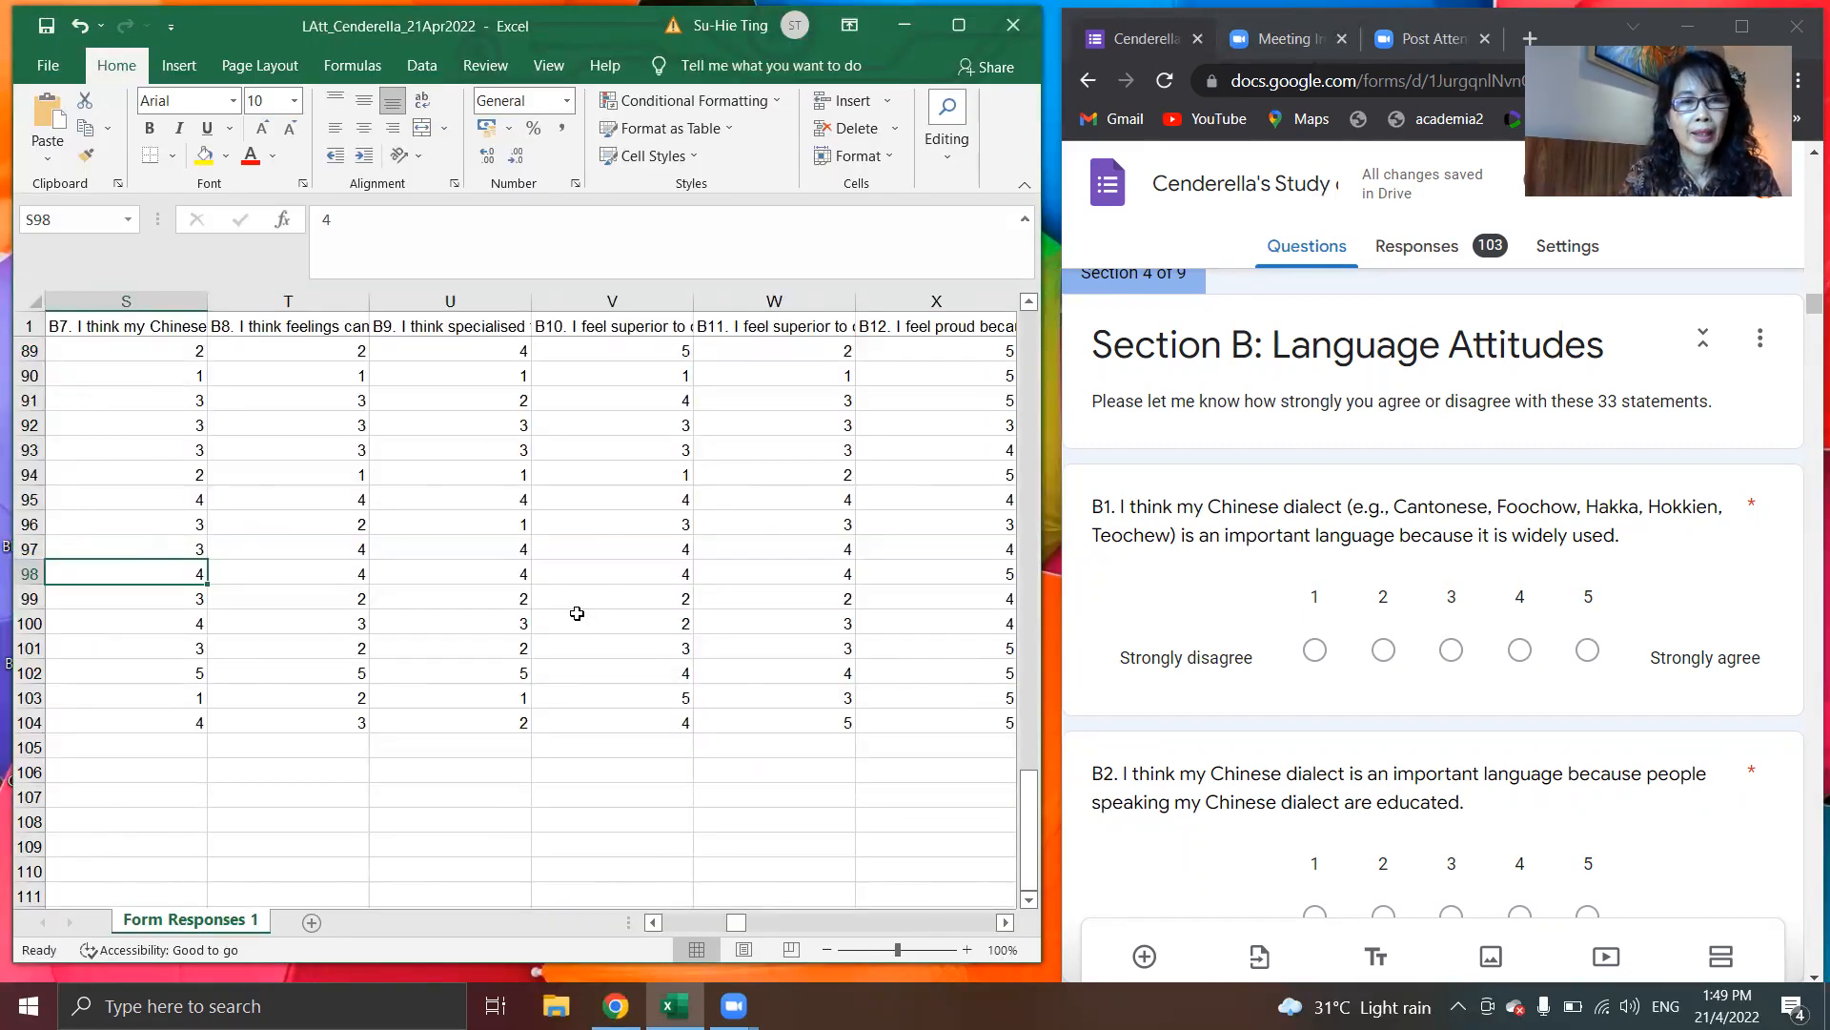
Step: Select cell A105, the first empty cell below the Timestamp responses
click(205, 747)
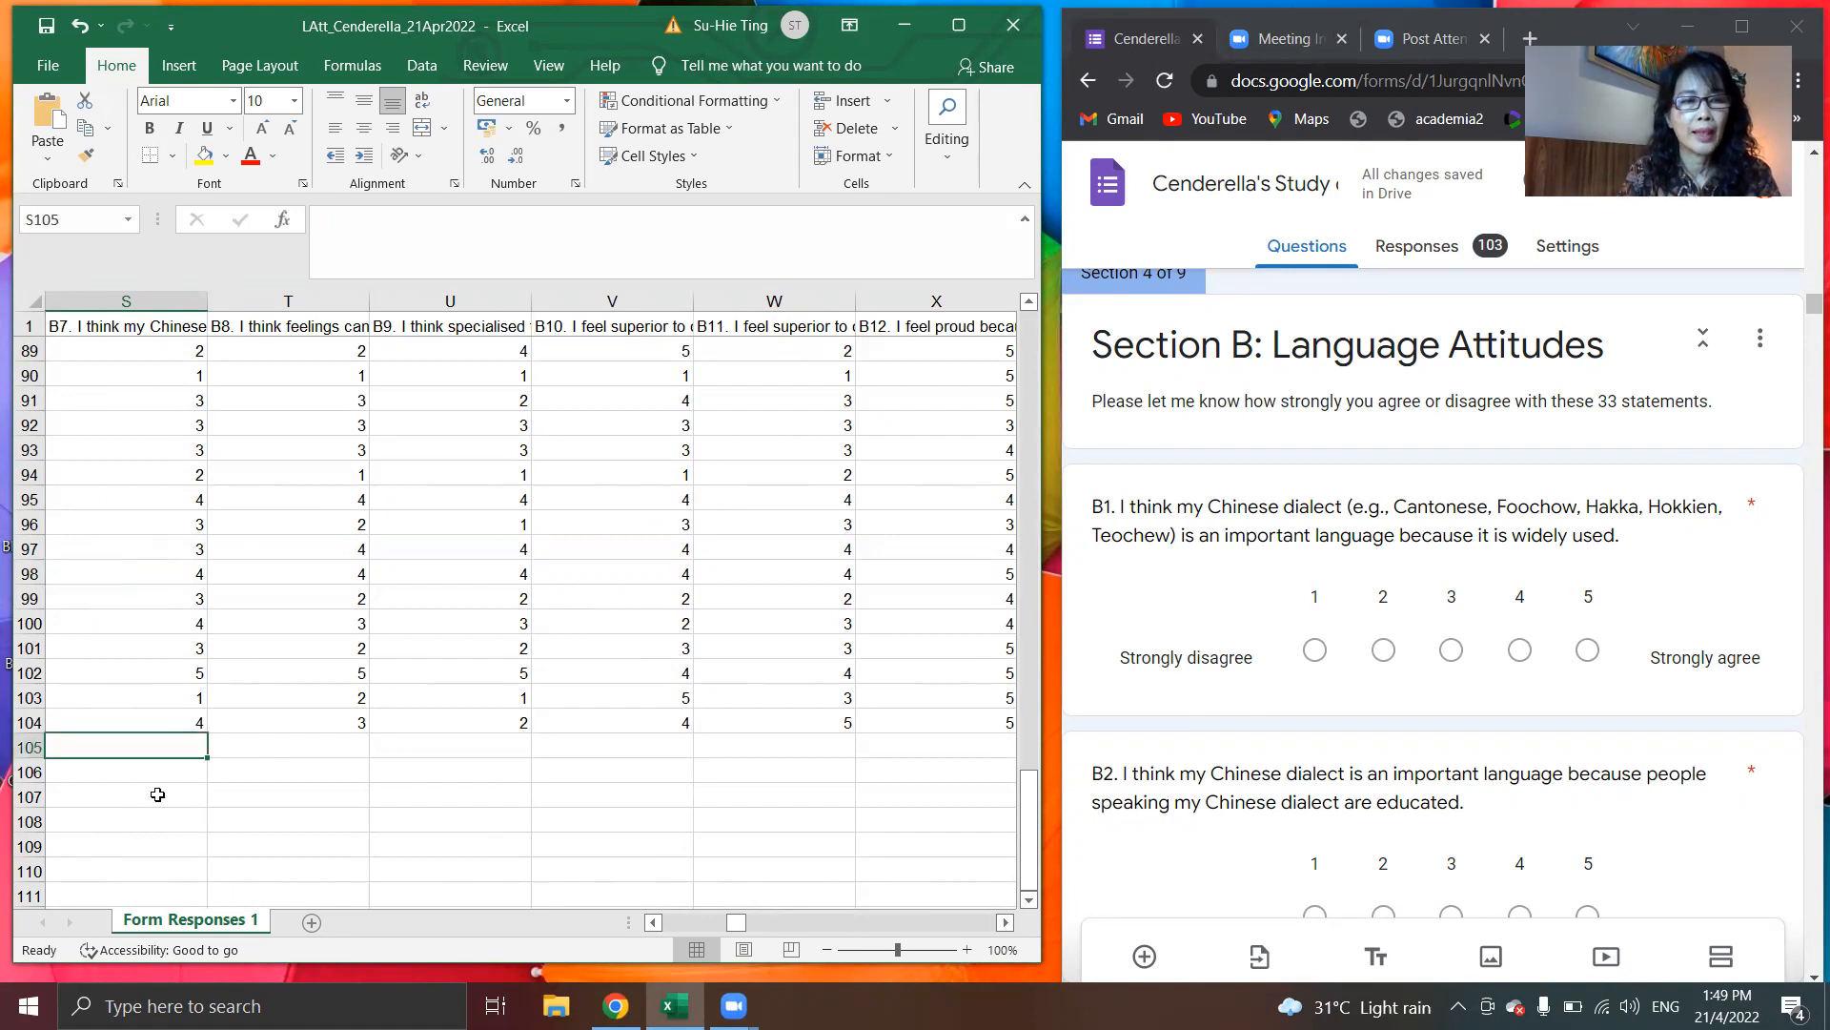
key(Left)
key(Left)
key(Left)
key(Left)
key(Left)
key(Left)
key(Left)
key(Left)
key(Left)
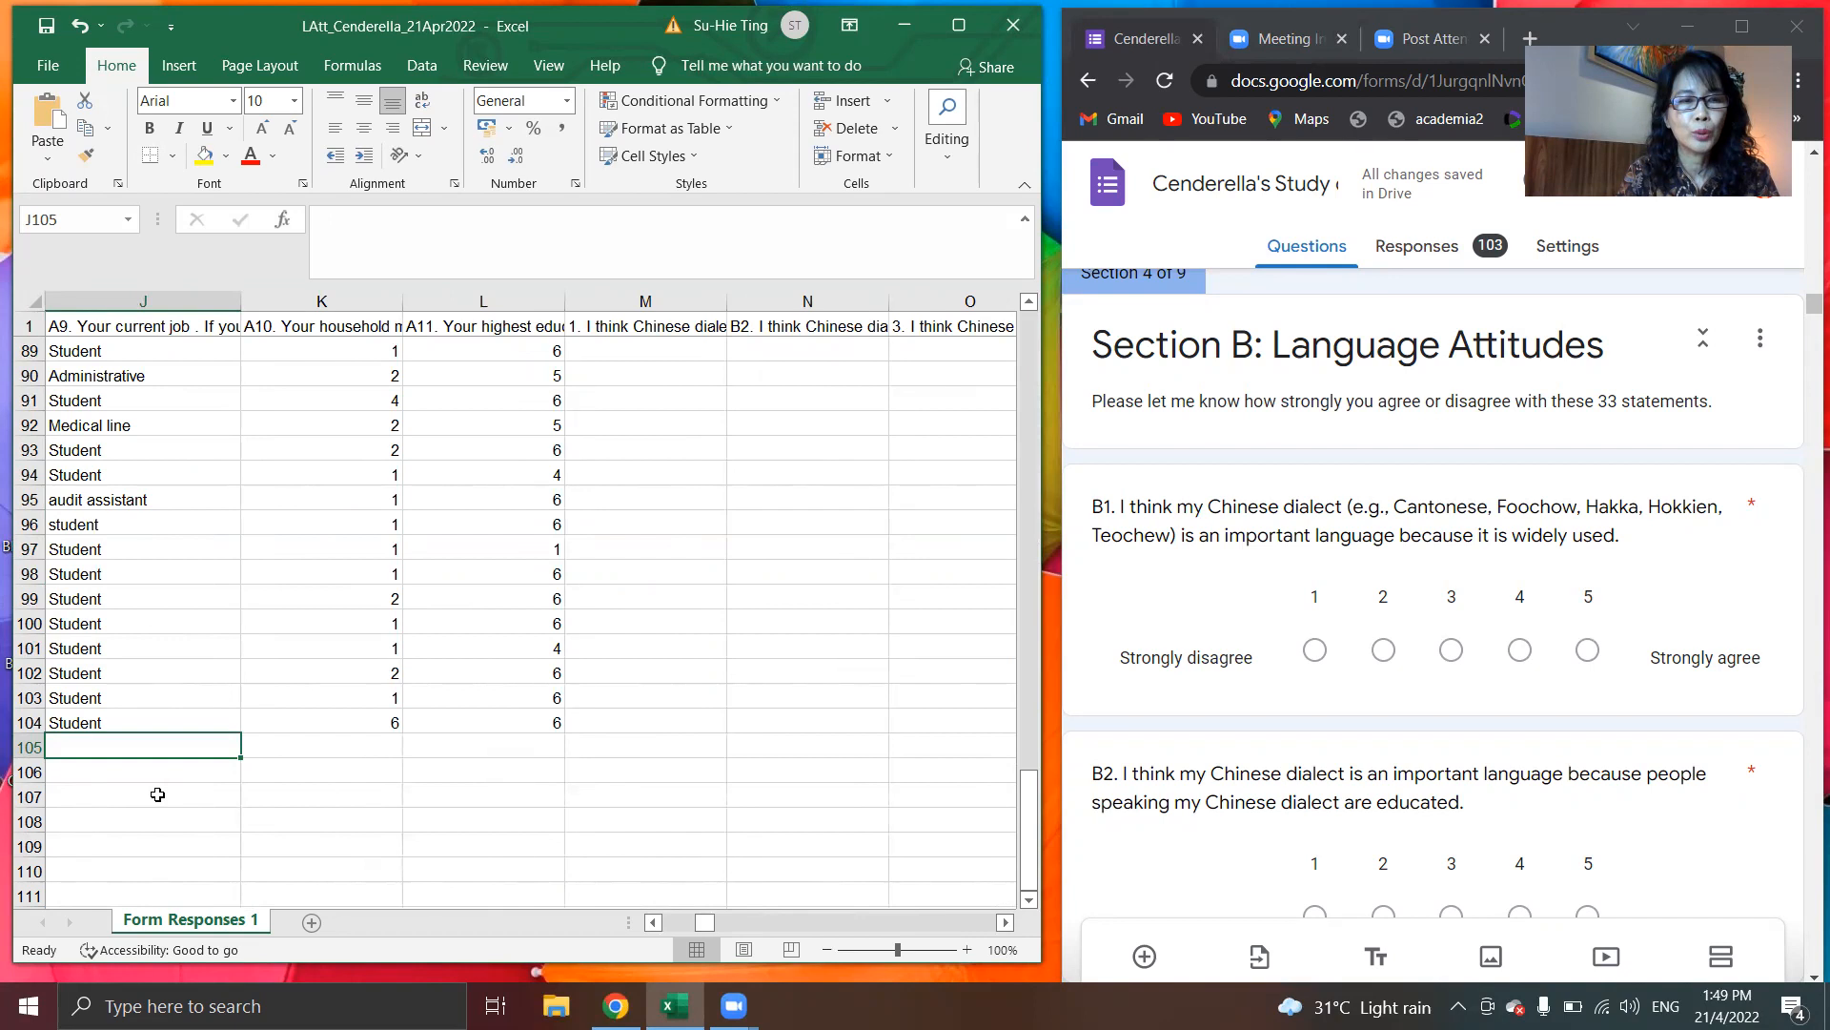
key(Left)
key(Left)
key(Left)
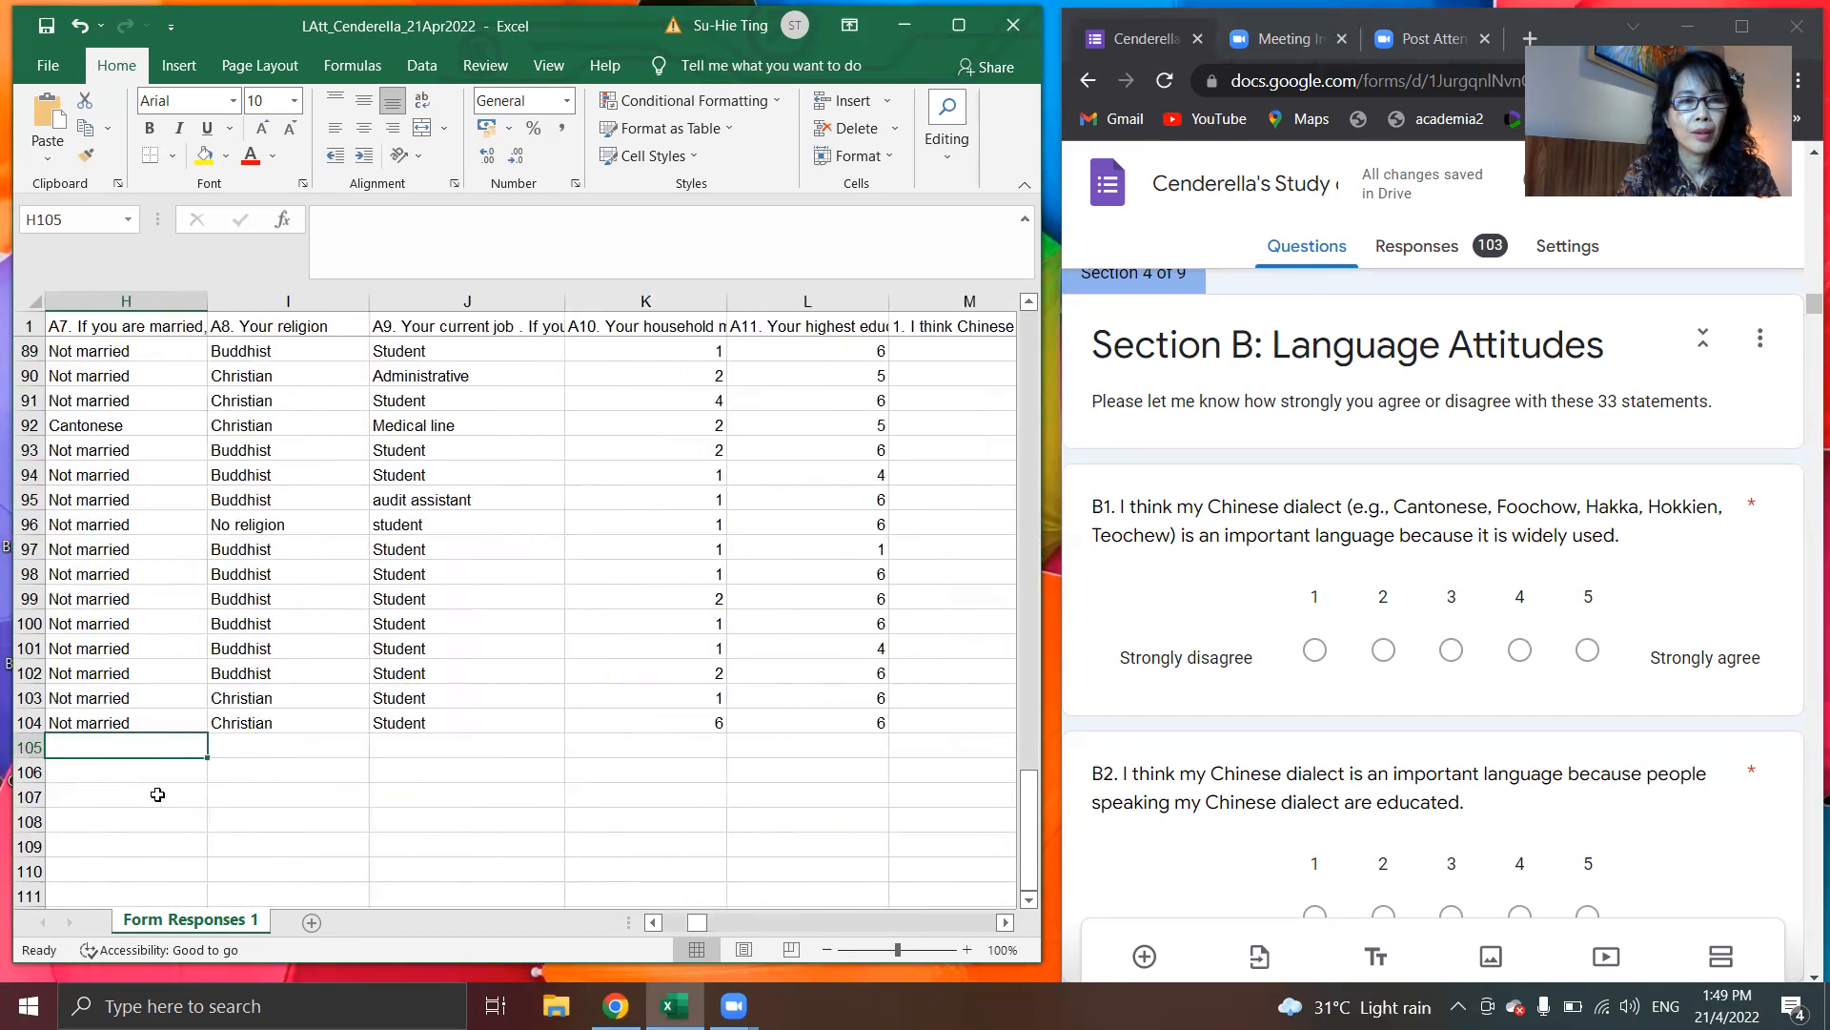
key(Left)
key(Left)
key(Left)
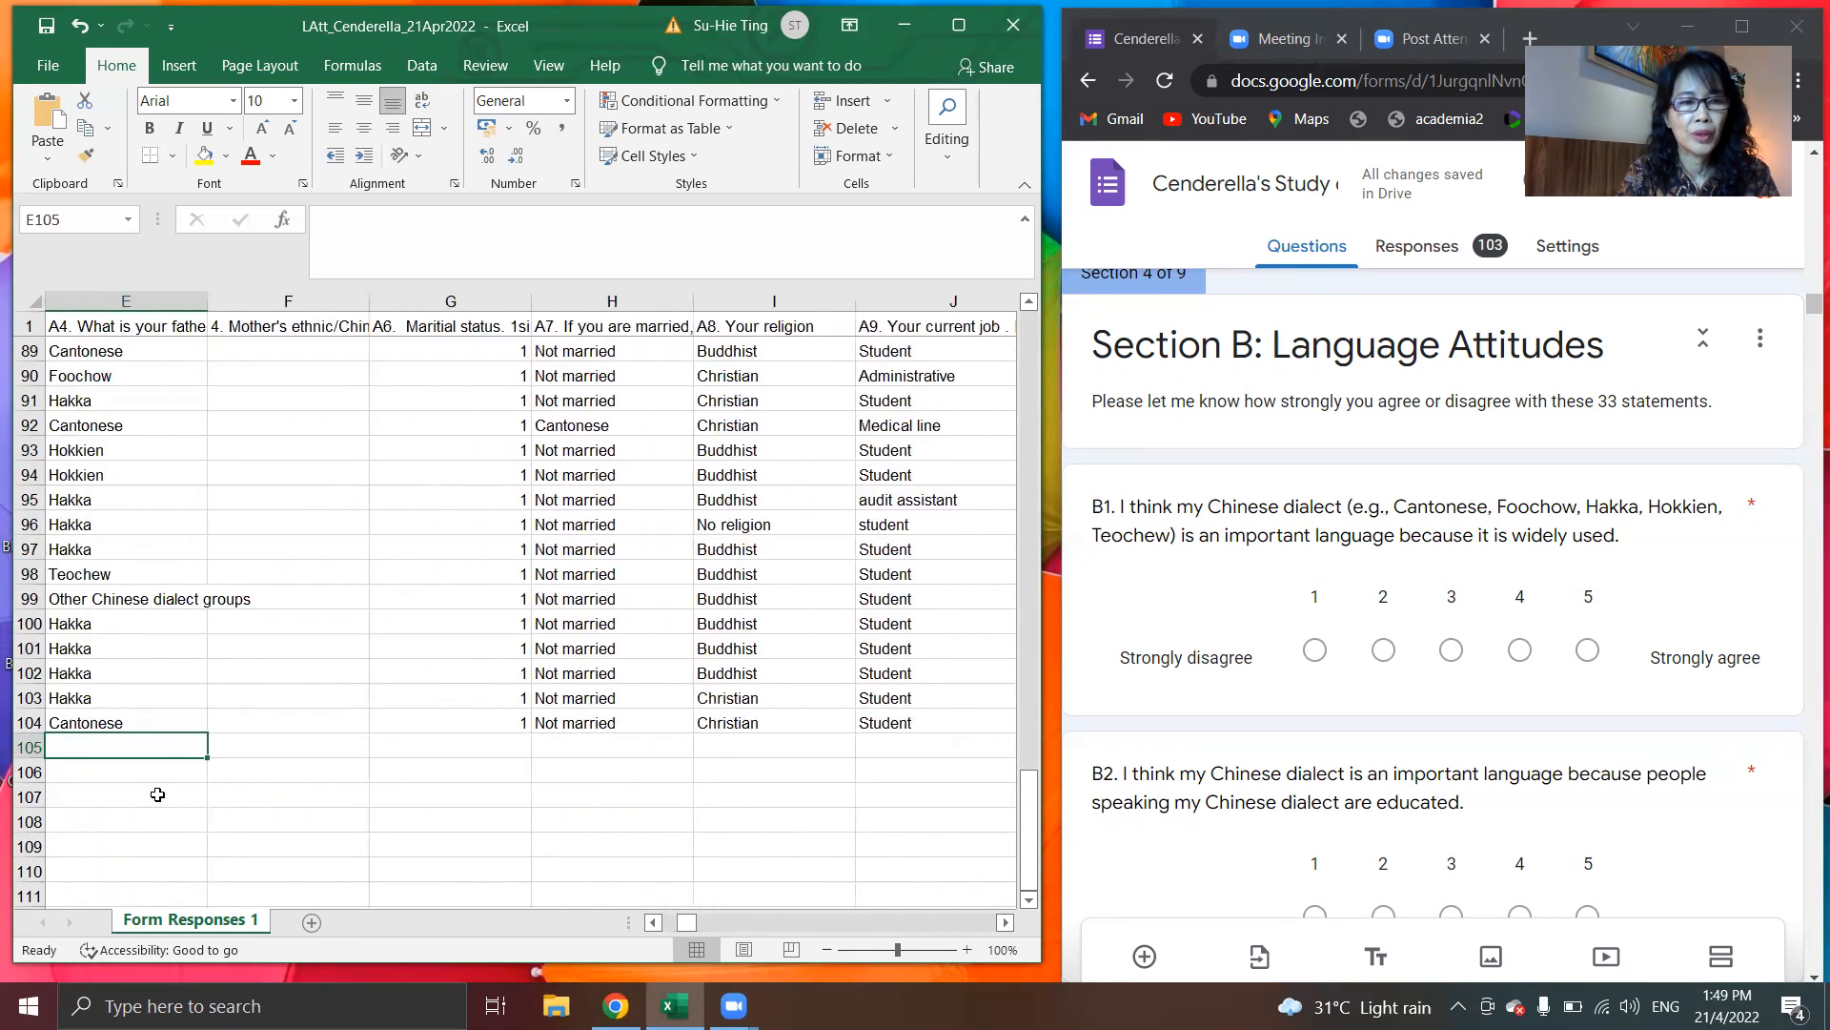
key(Left)
key(Left)
key(Left)
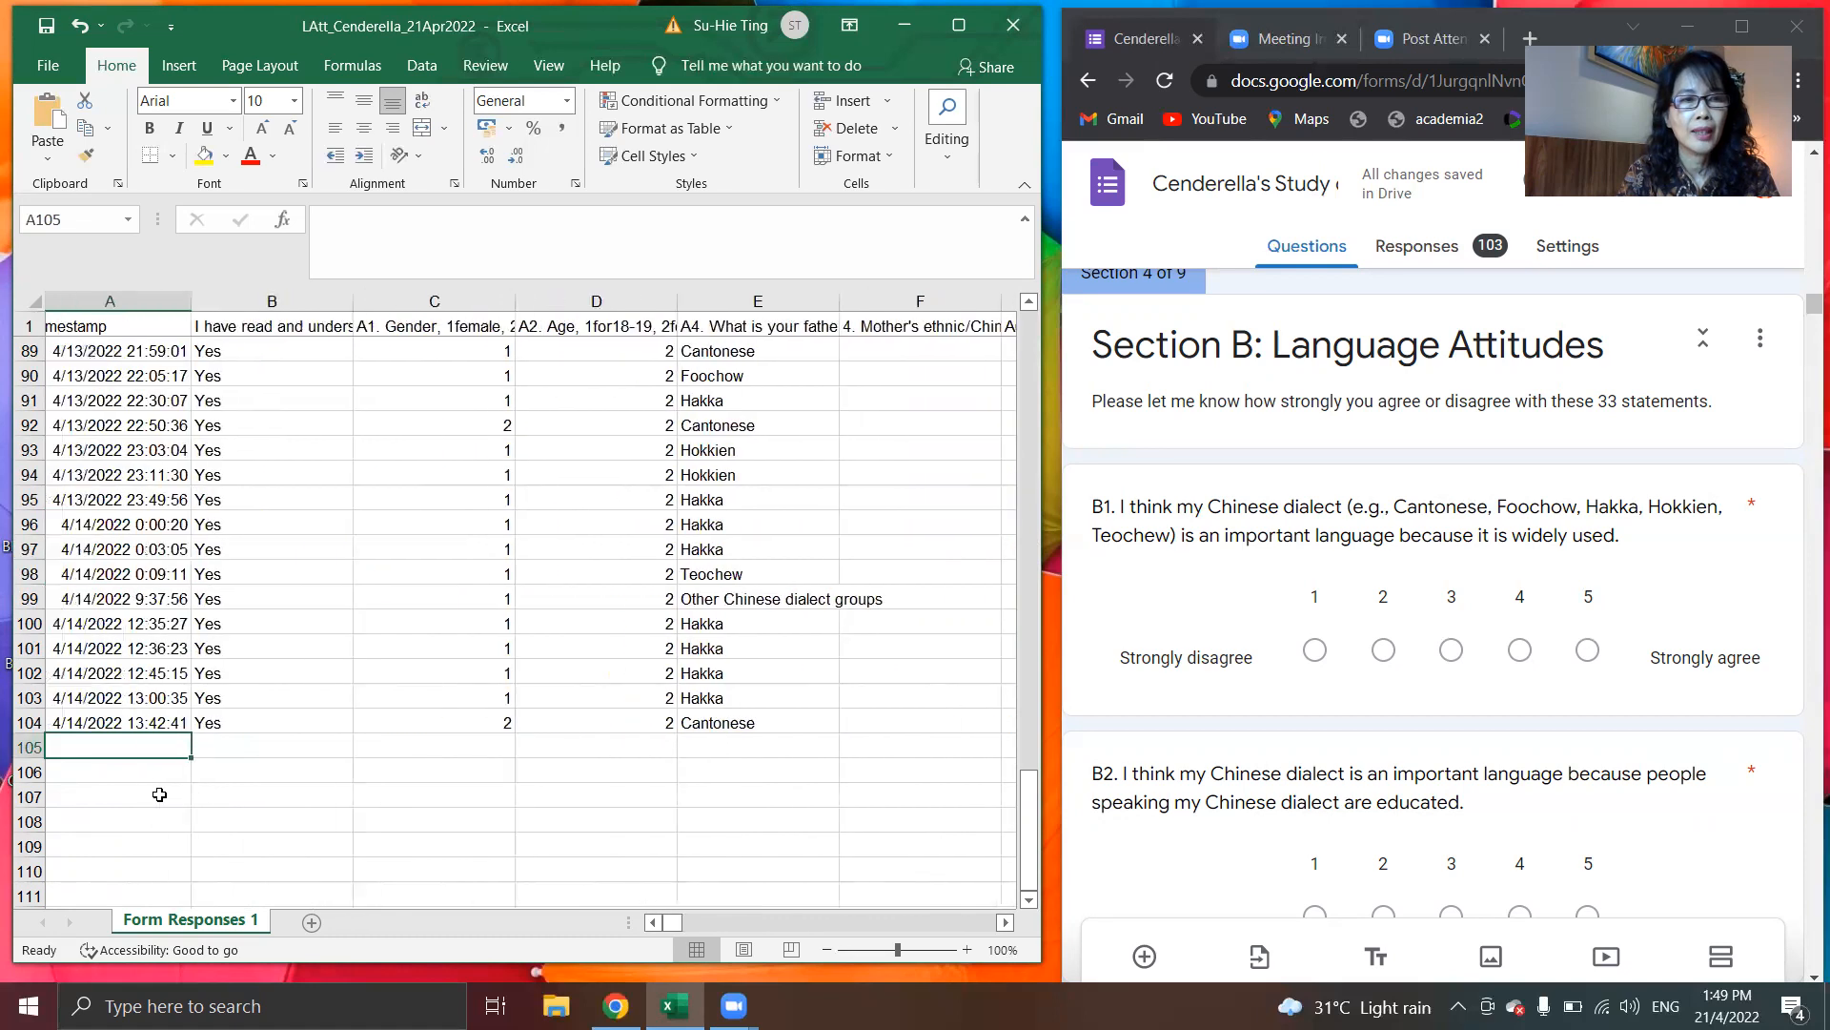
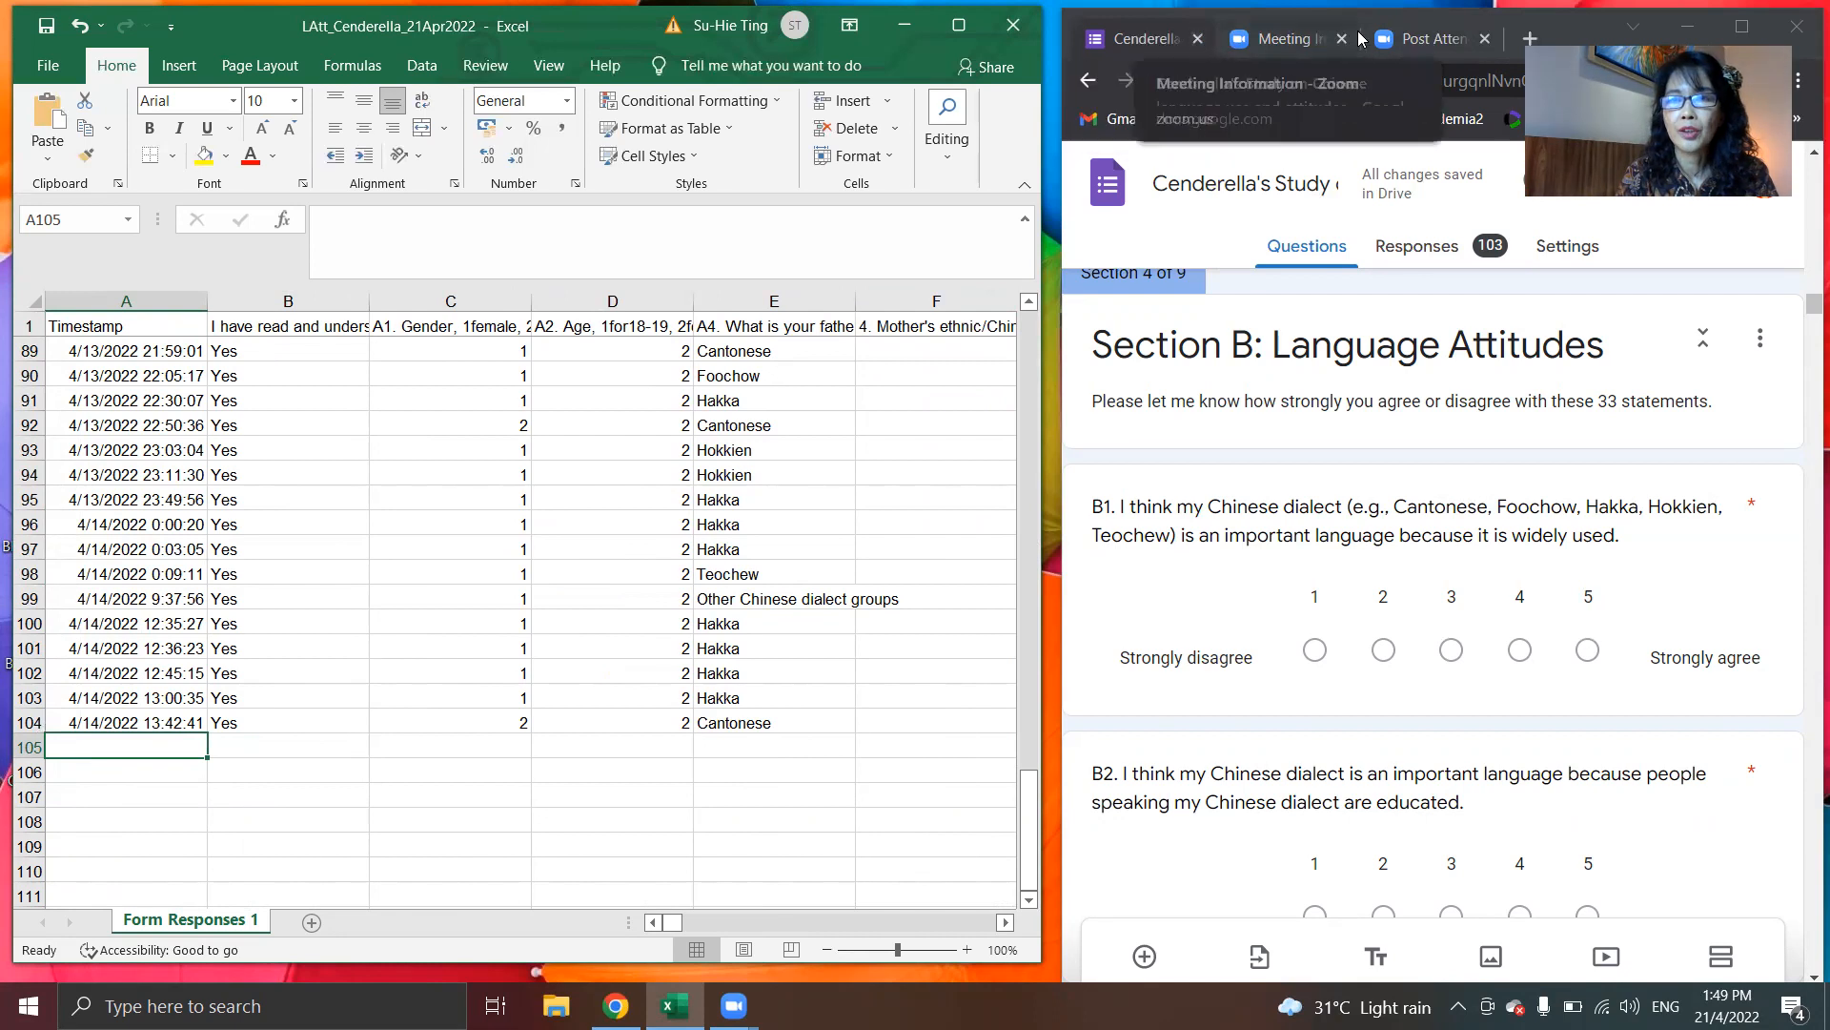
Step: Close the survey form, minimise the browser window and maximise the spreadsheet window
click(1198, 39)
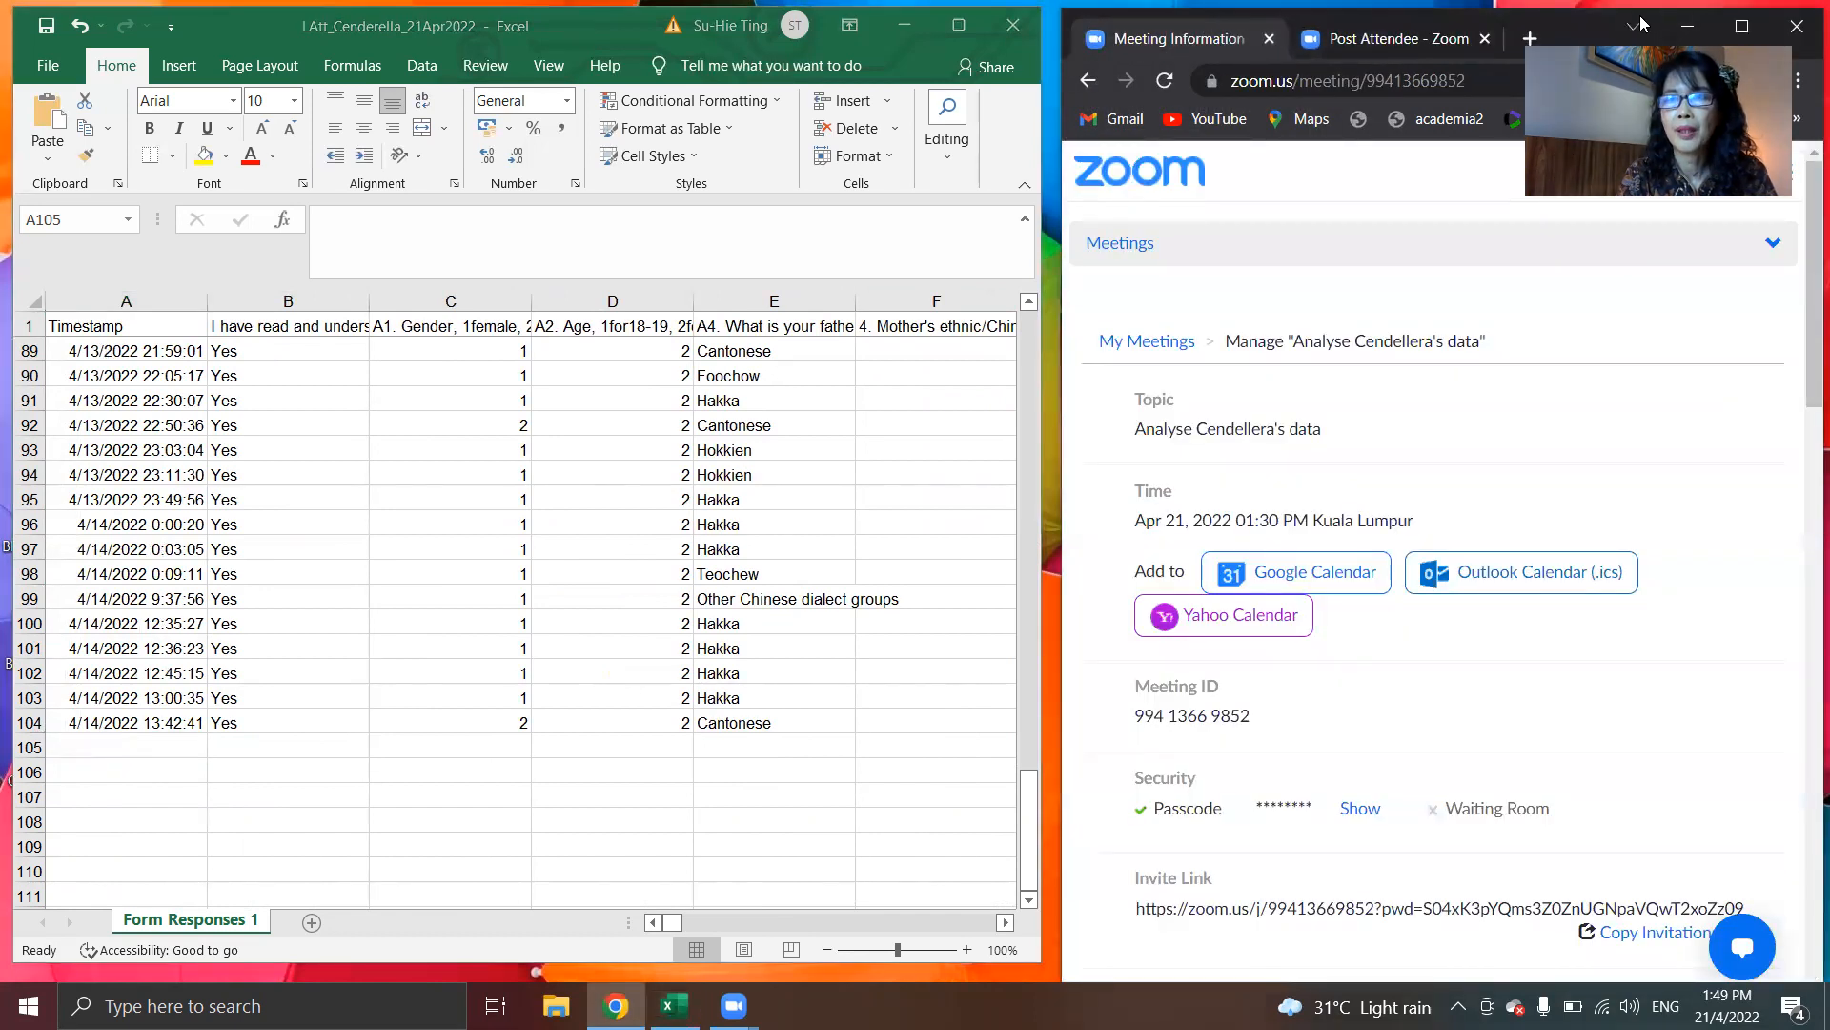
click(1687, 26)
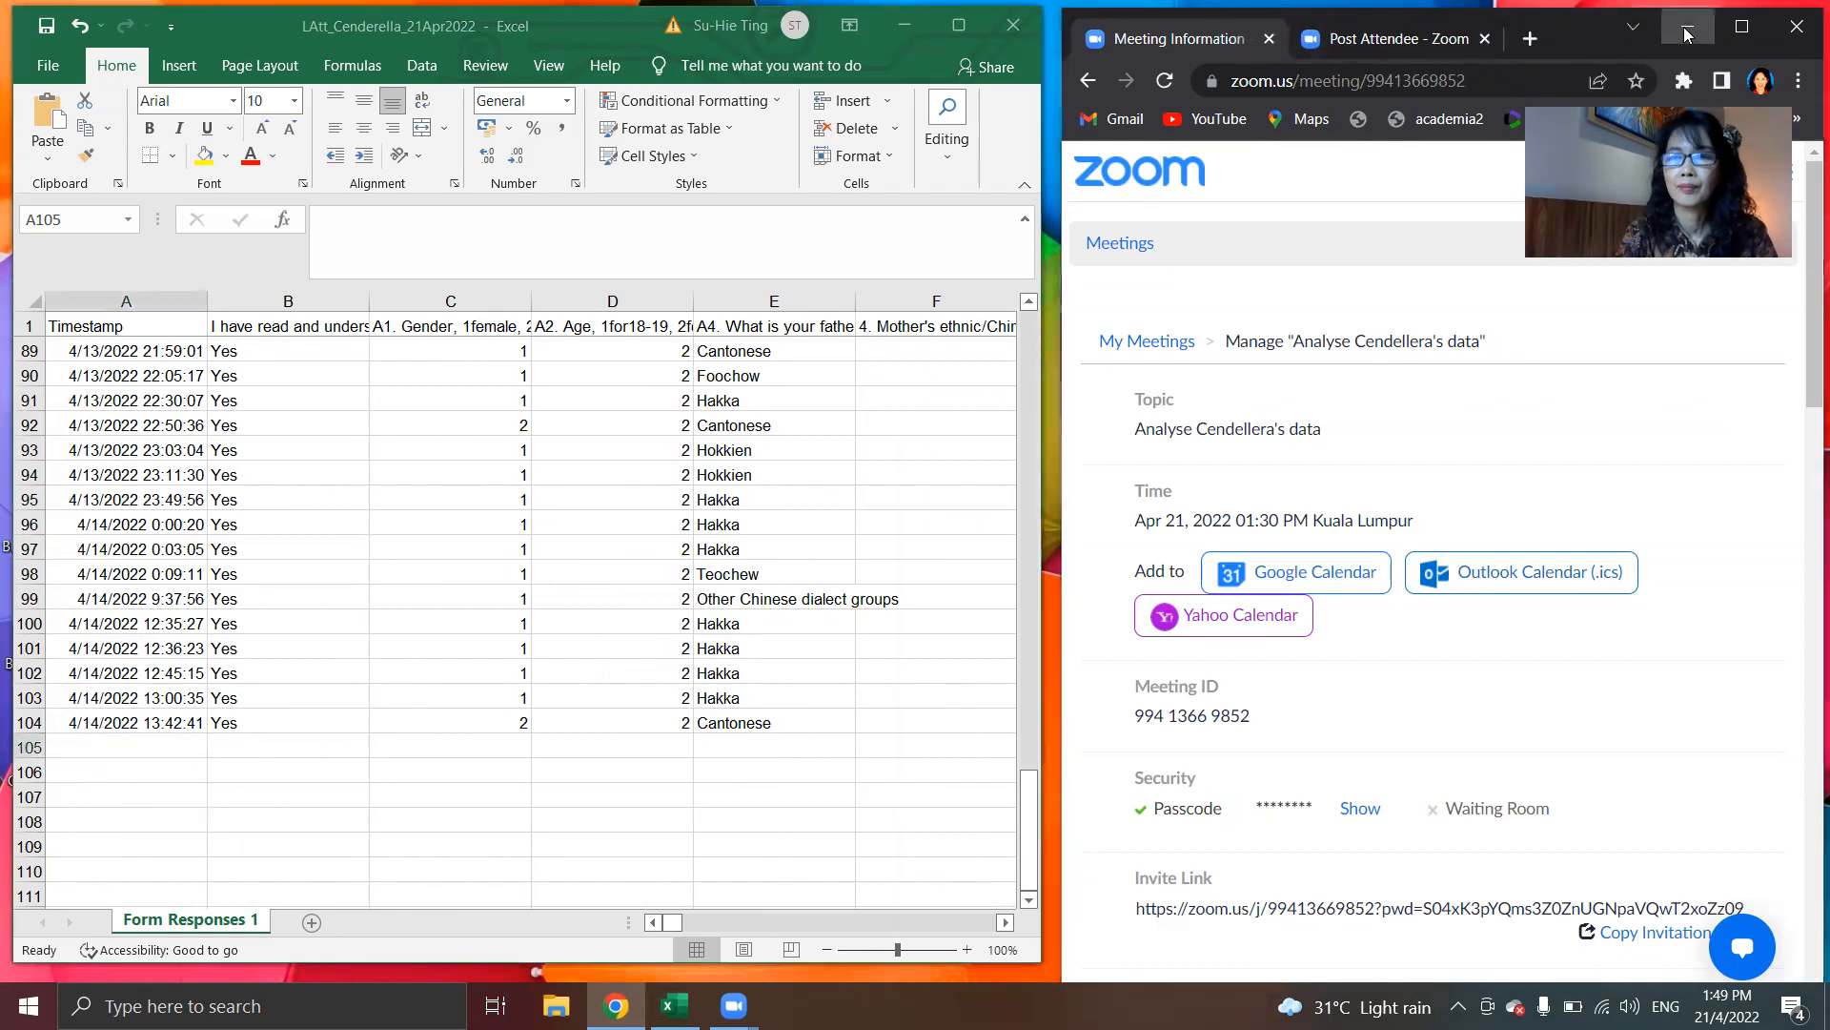
click(959, 24)
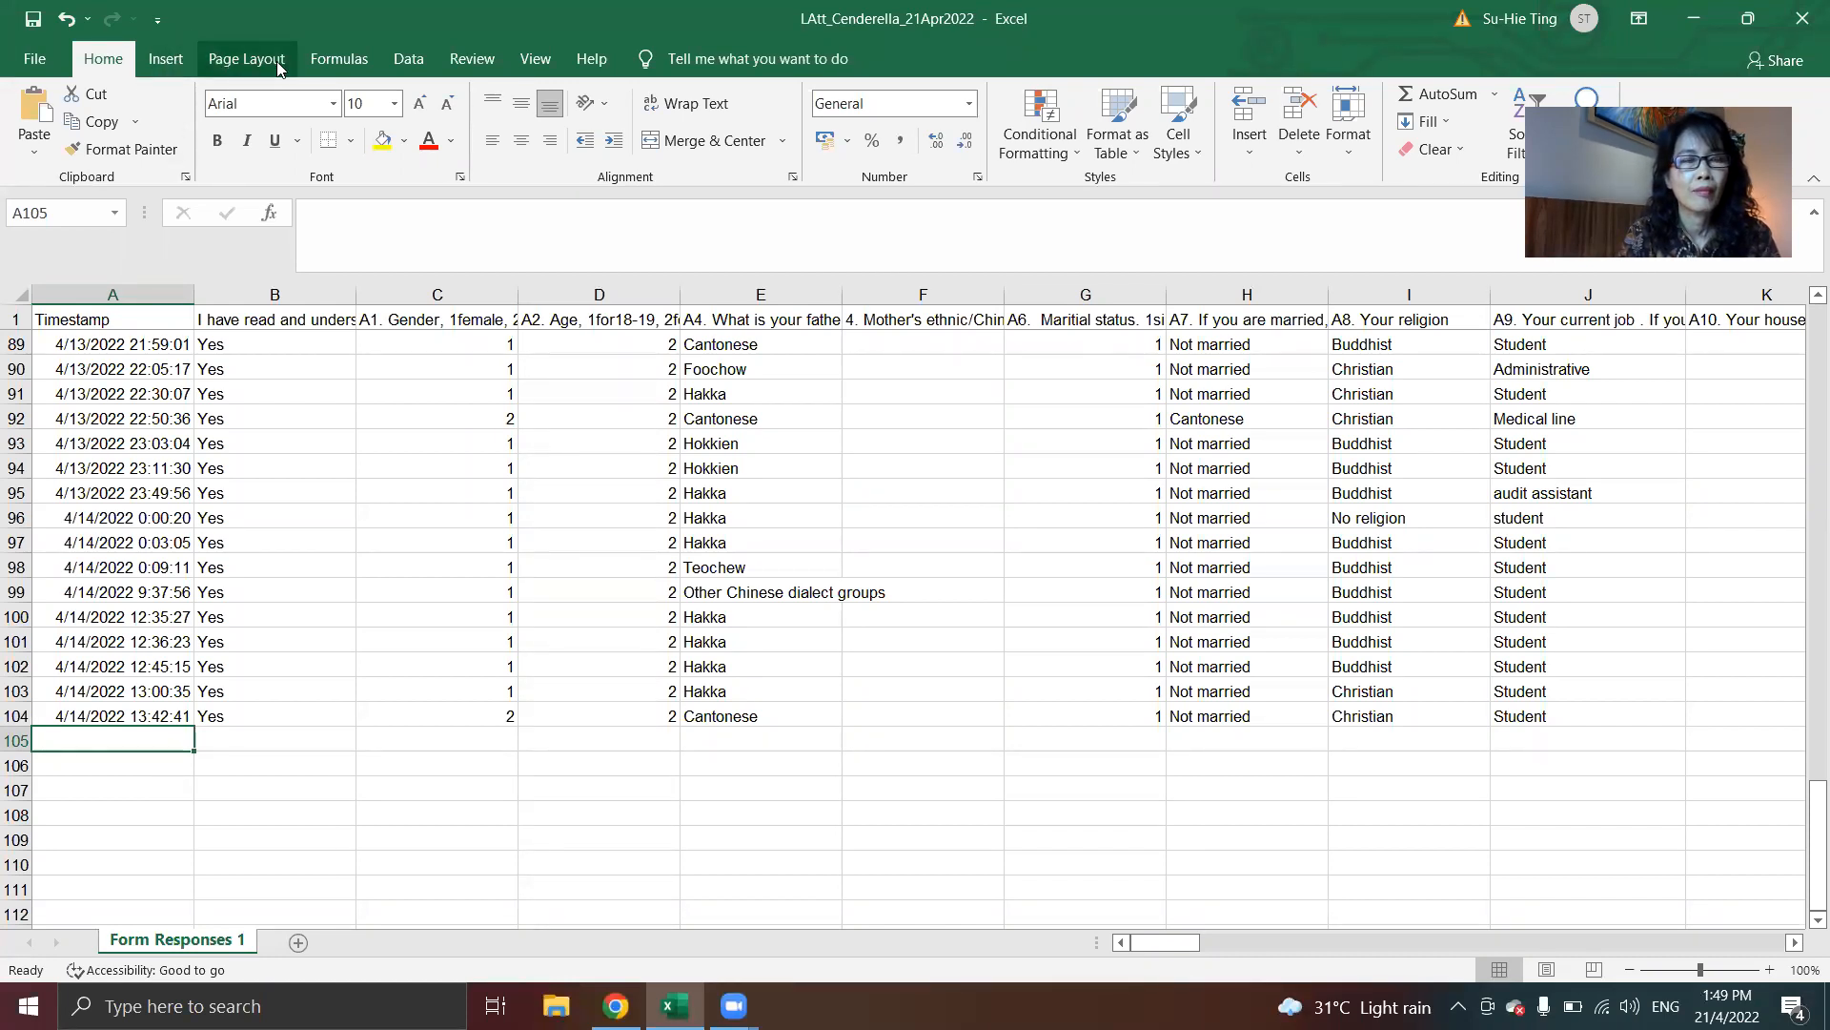
Step: Insert the statistical function COUNTIFS in cell A105
click(405, 68)
click(344, 69)
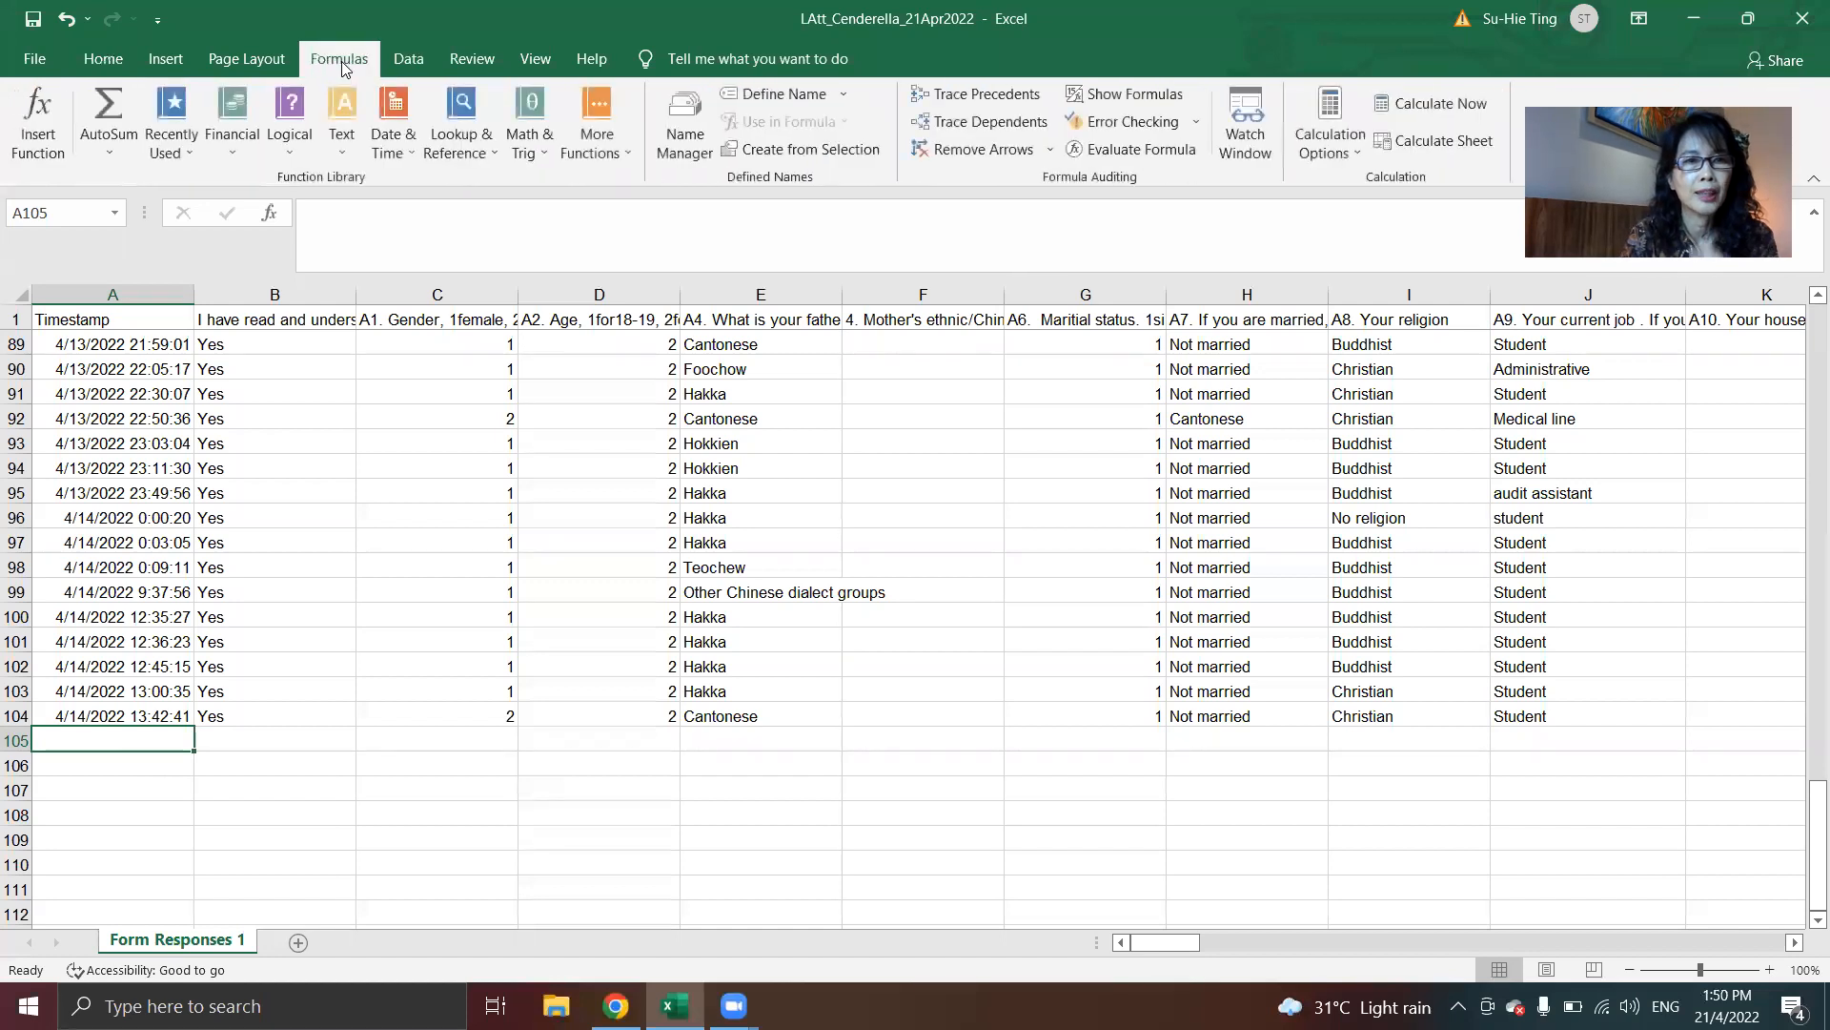
click(597, 135)
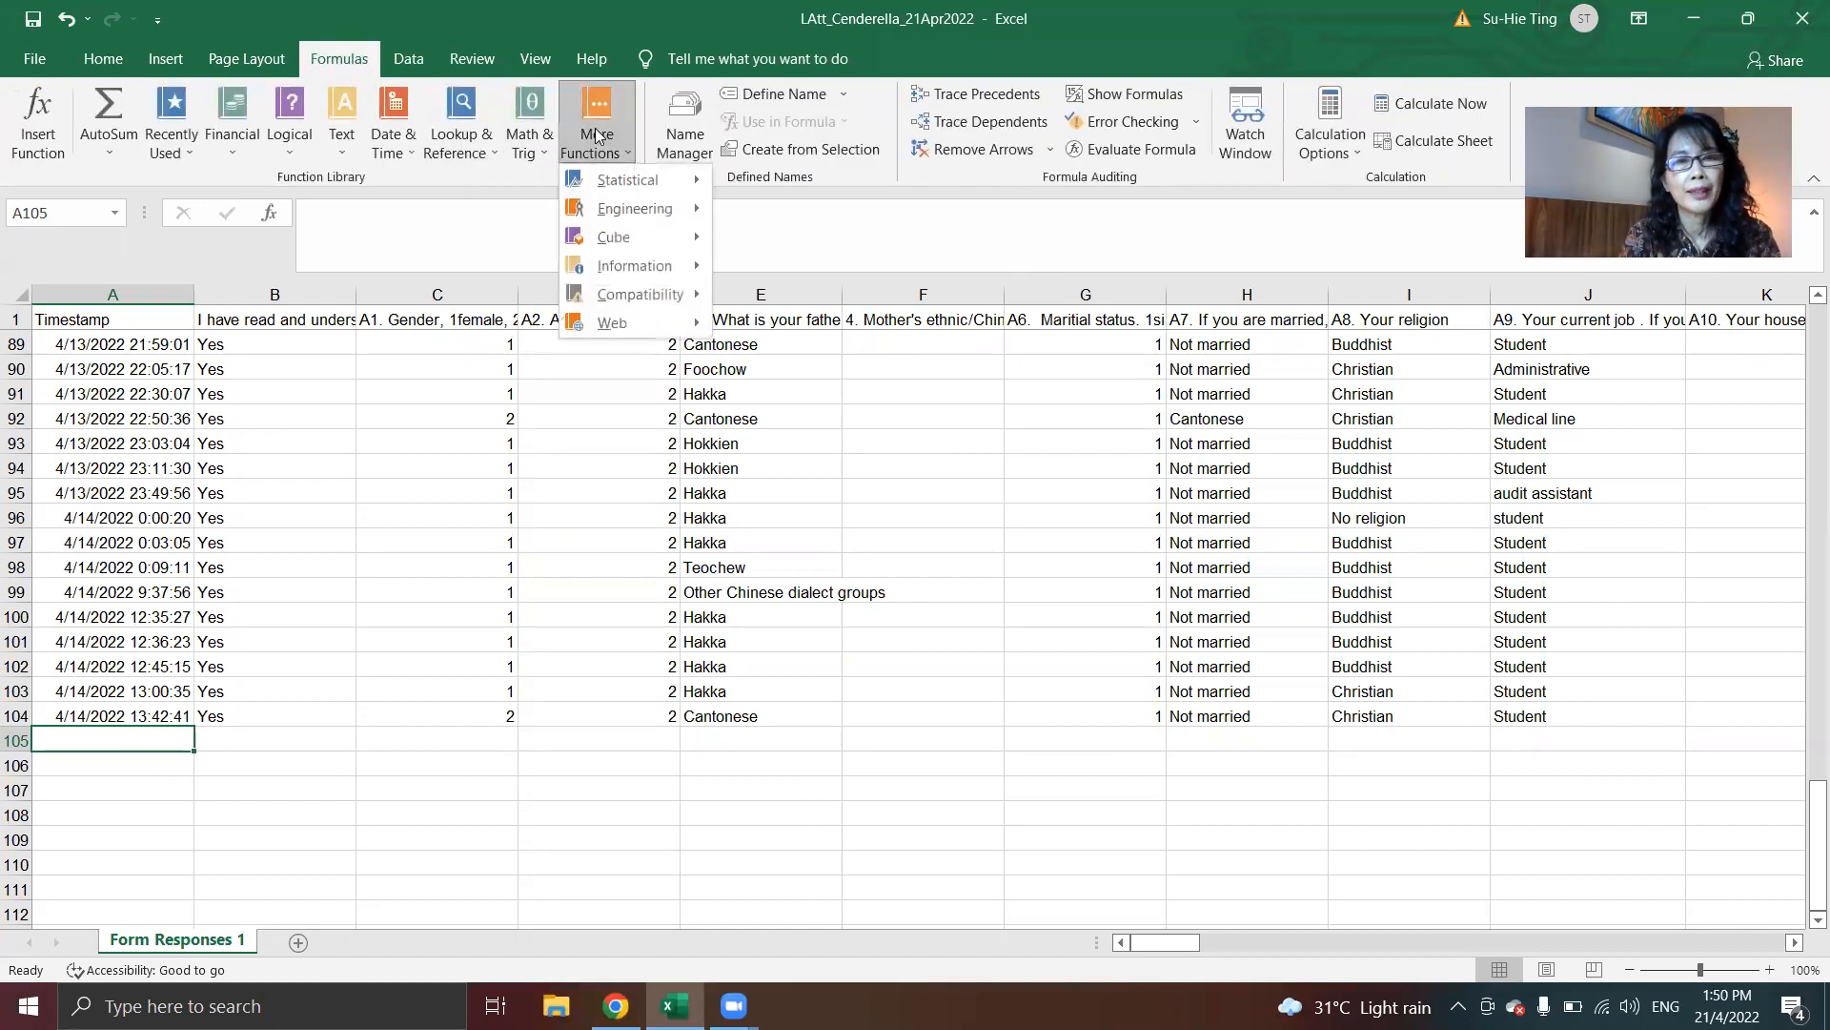
mouse_move(636, 183)
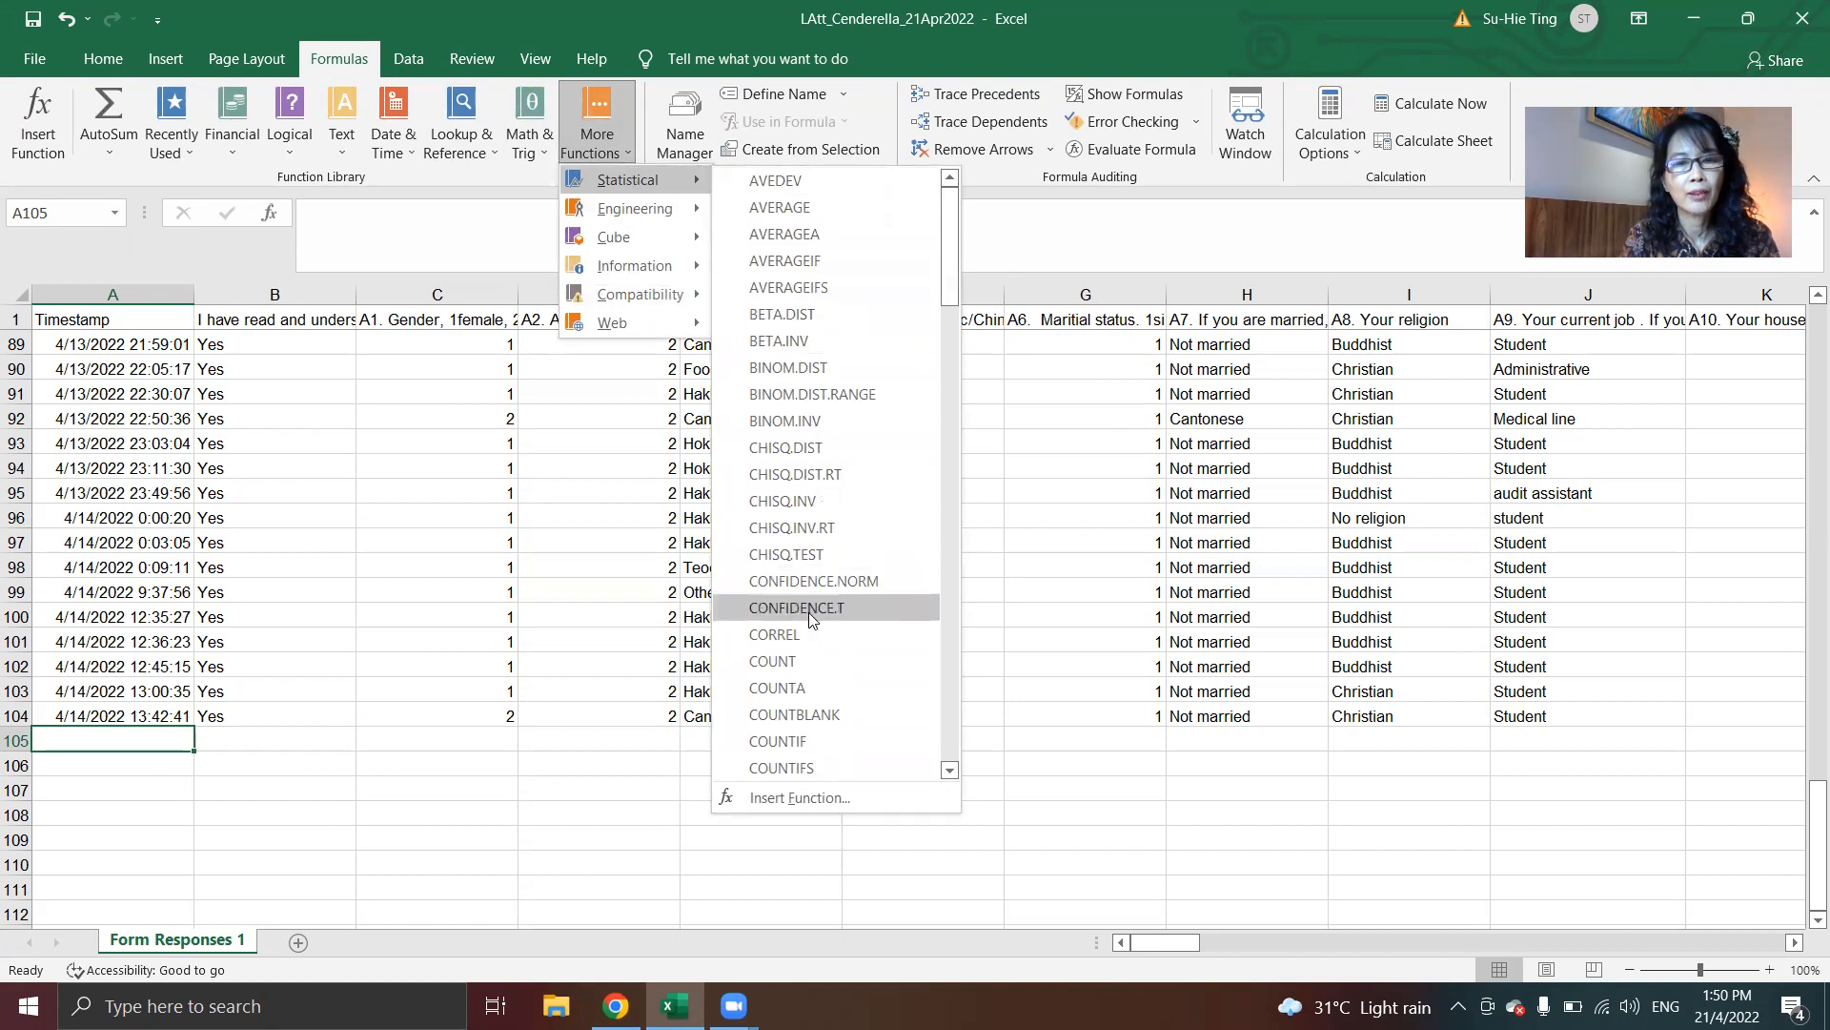
click(797, 767)
click(784, 505)
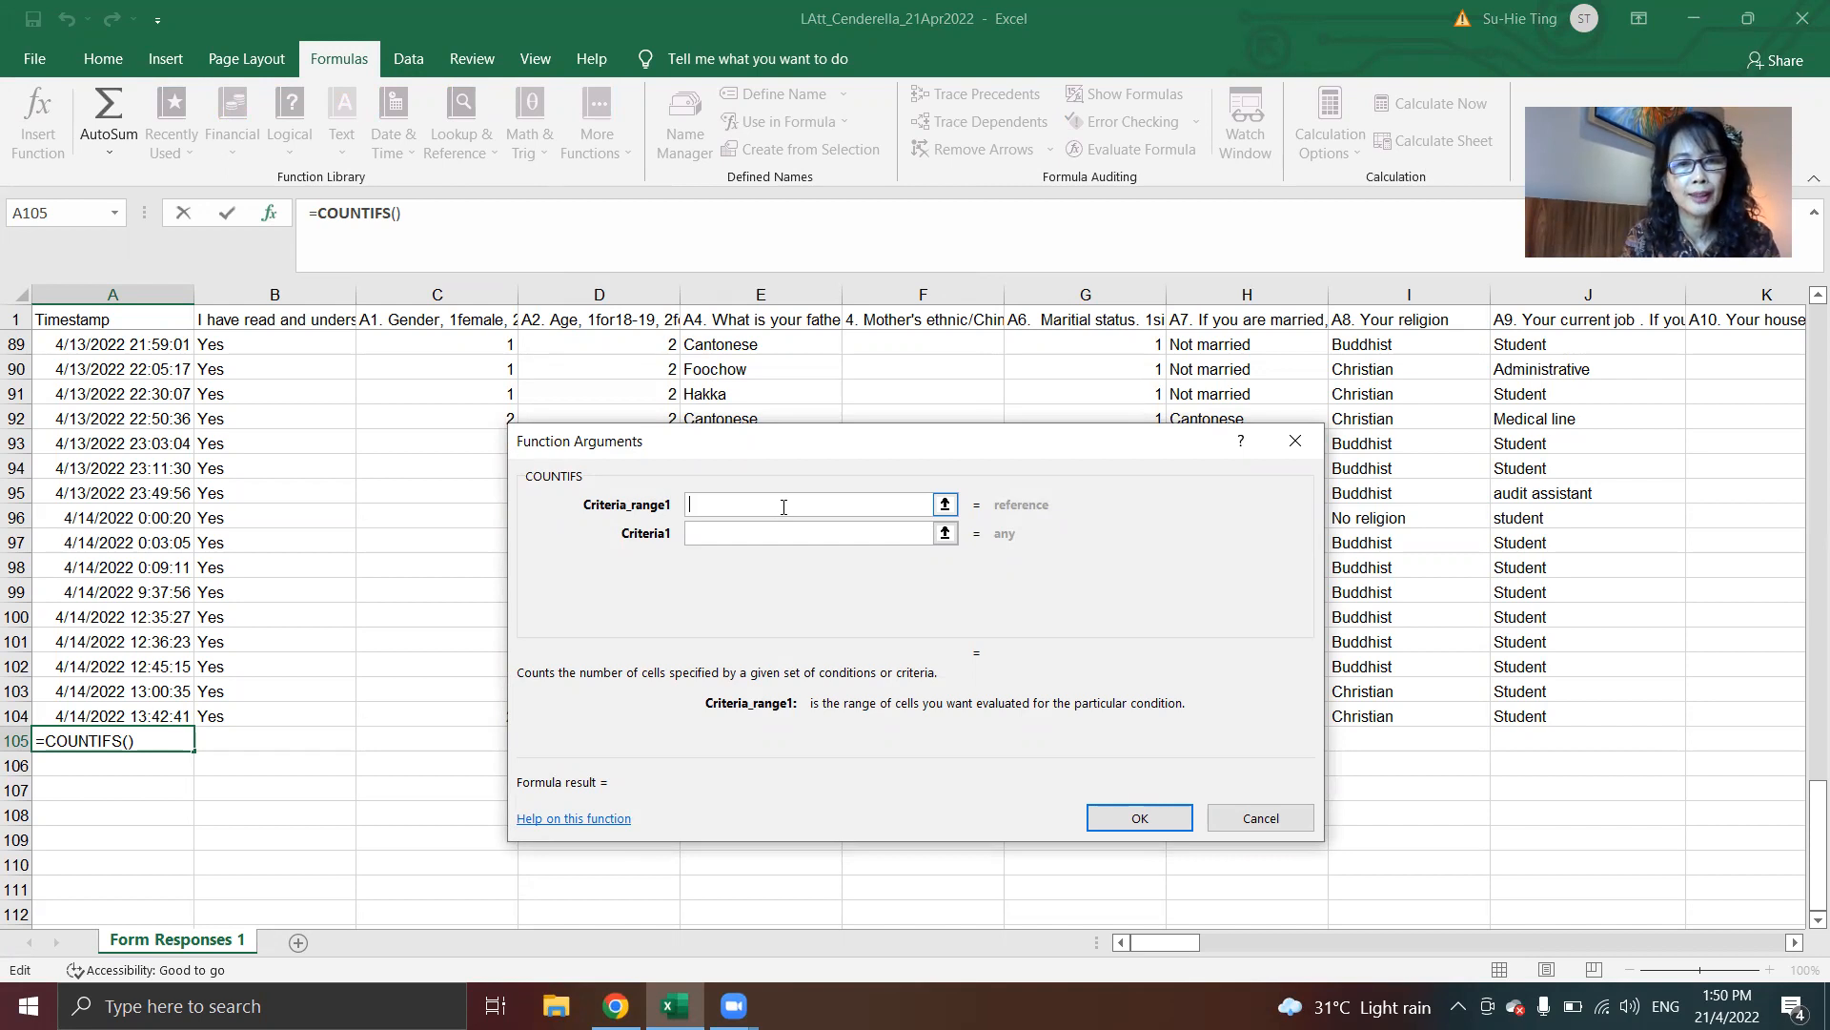
Step: Set the first criteria range of COUNTIFS to C2:C104, covering all the A1 gender codes
text(C2:)
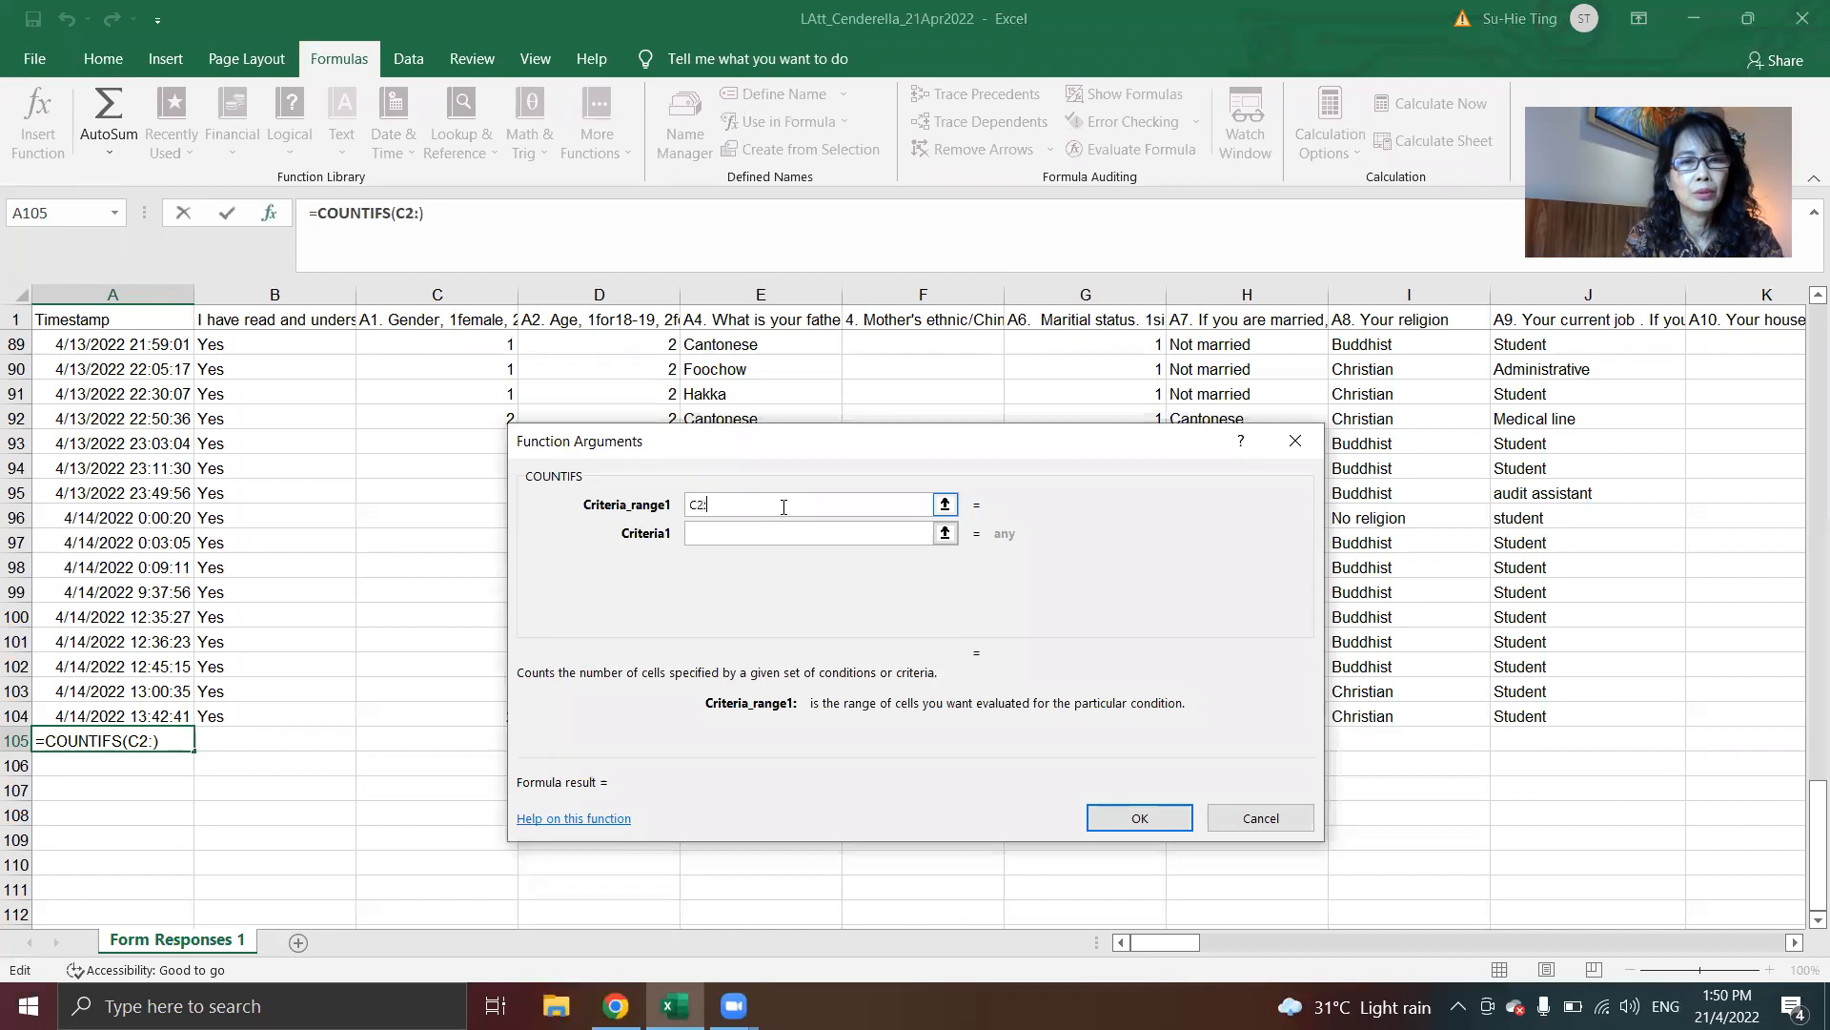
text(C103)
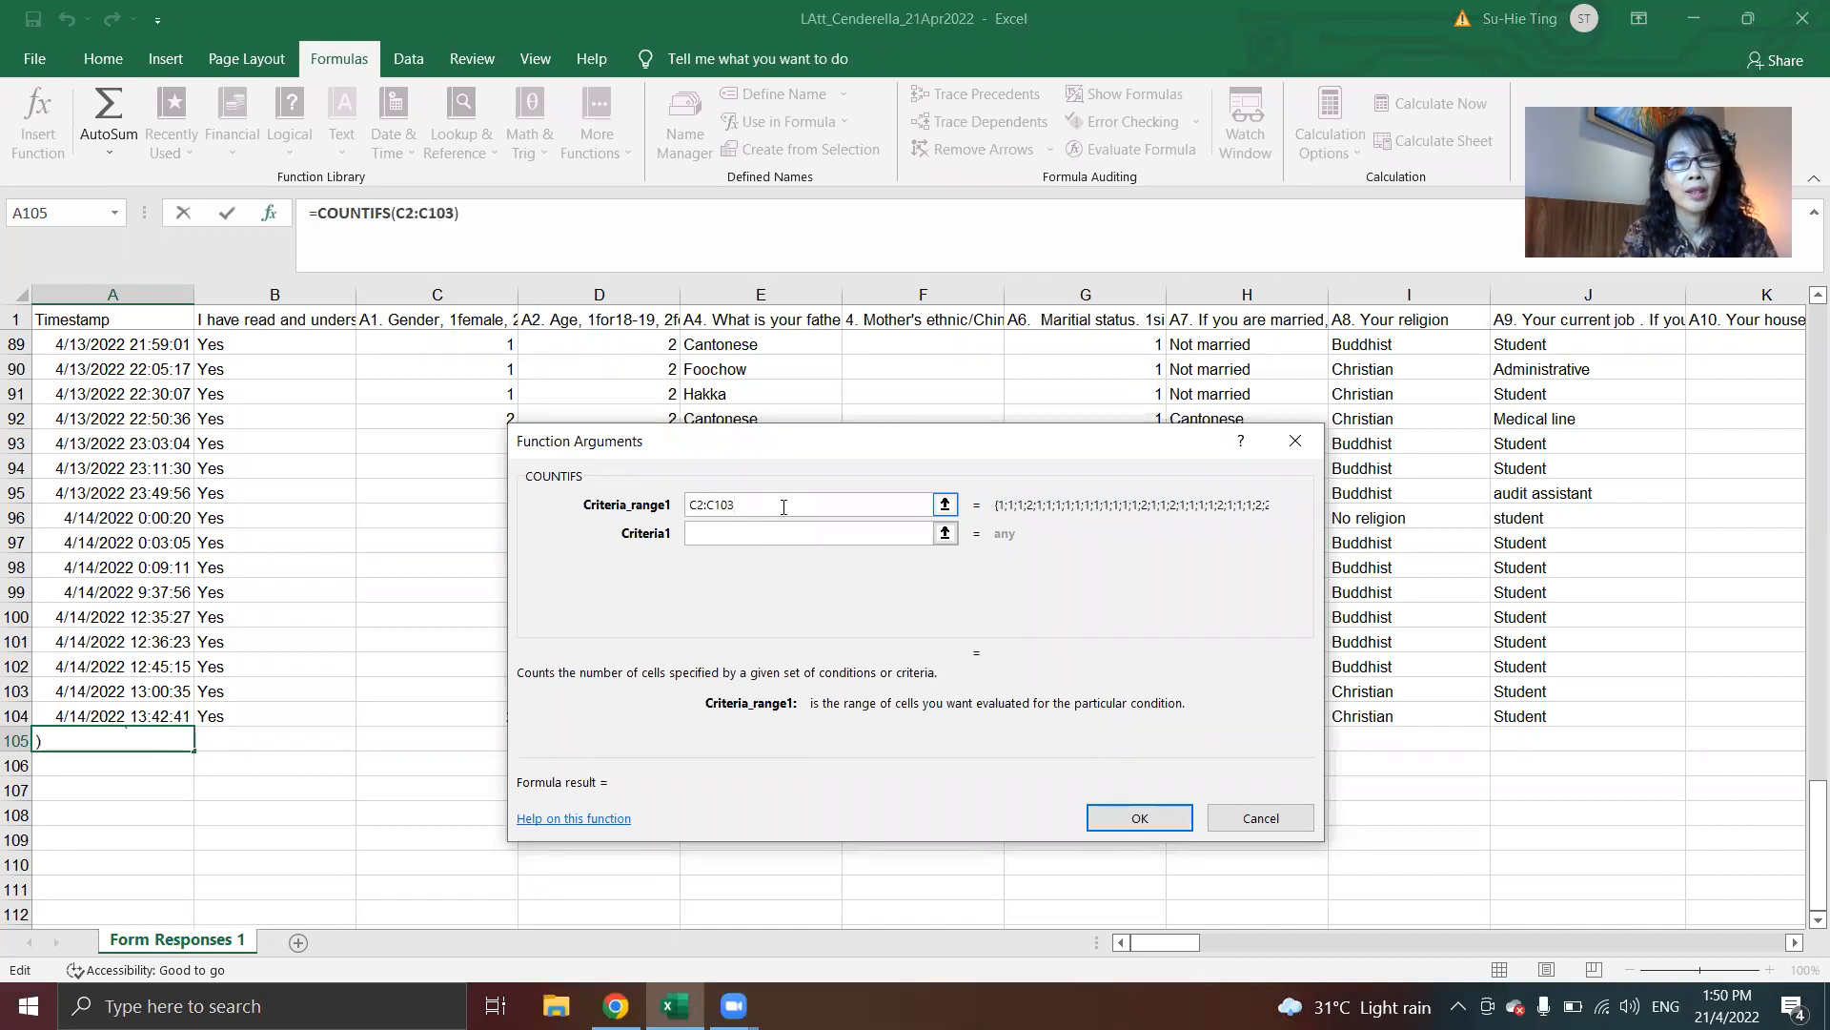
click(769, 534)
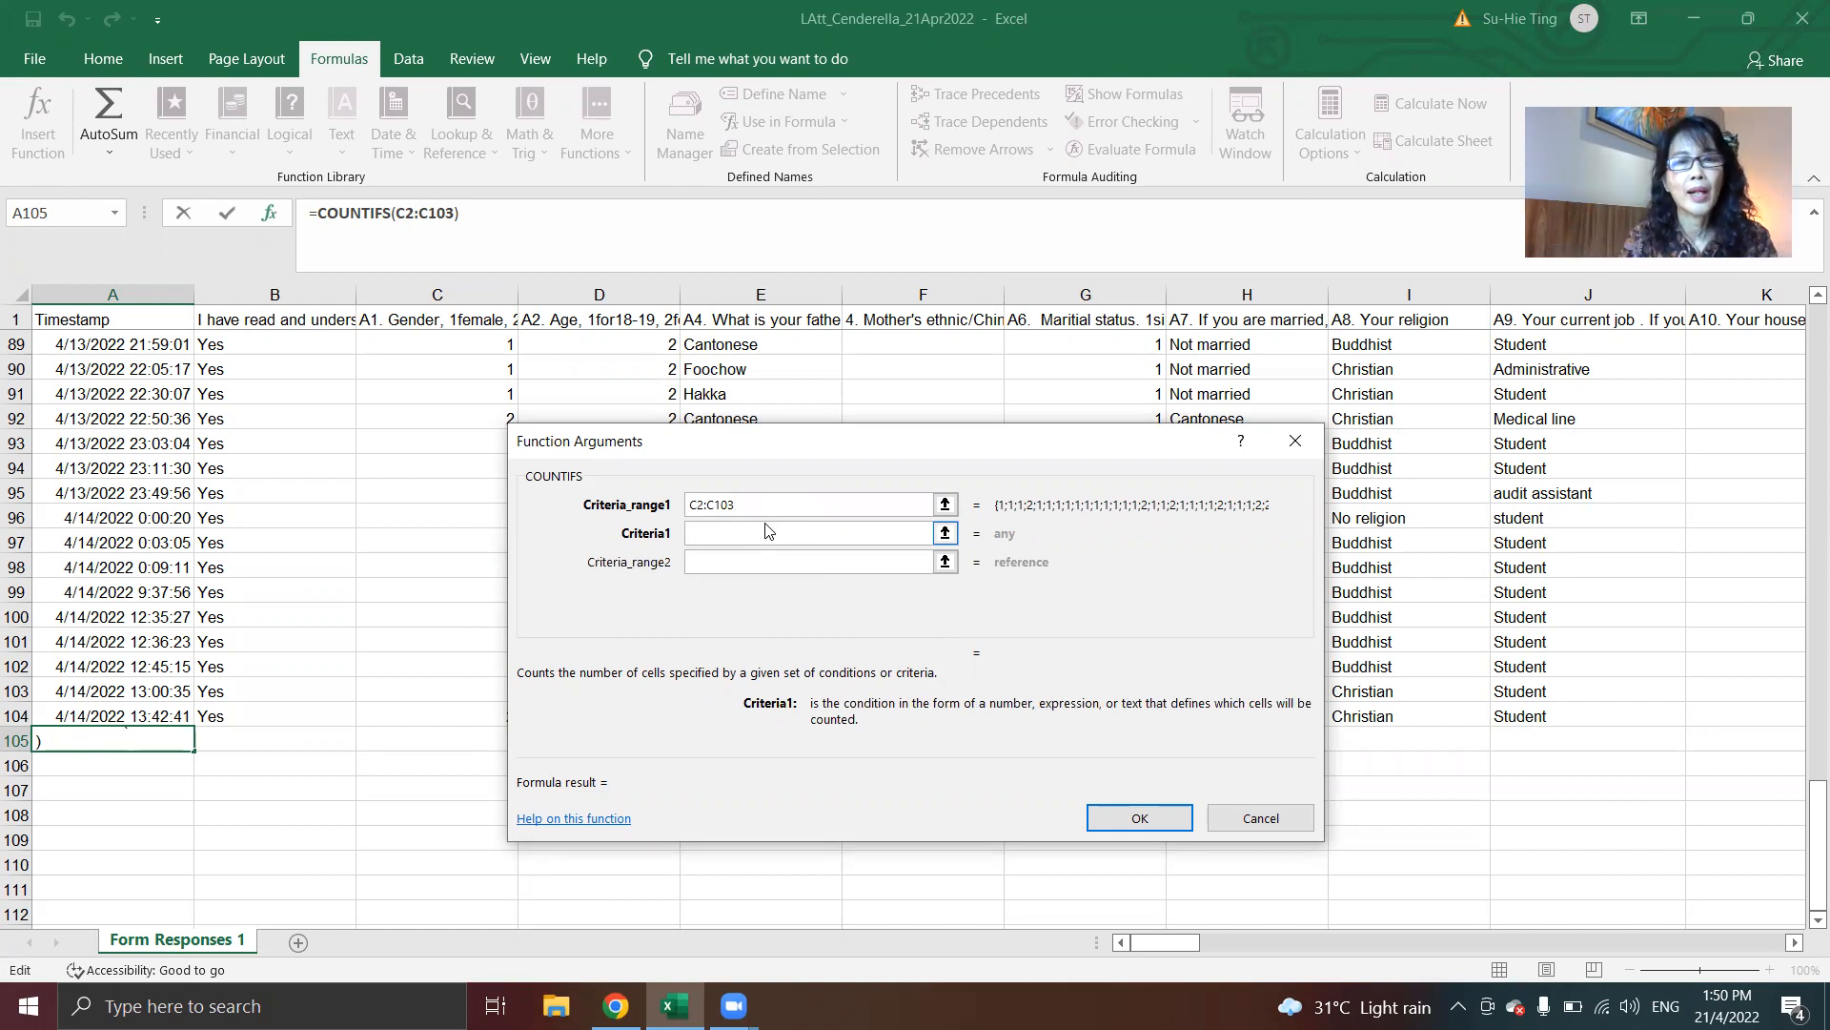
click(759, 504)
key(BackSpace)
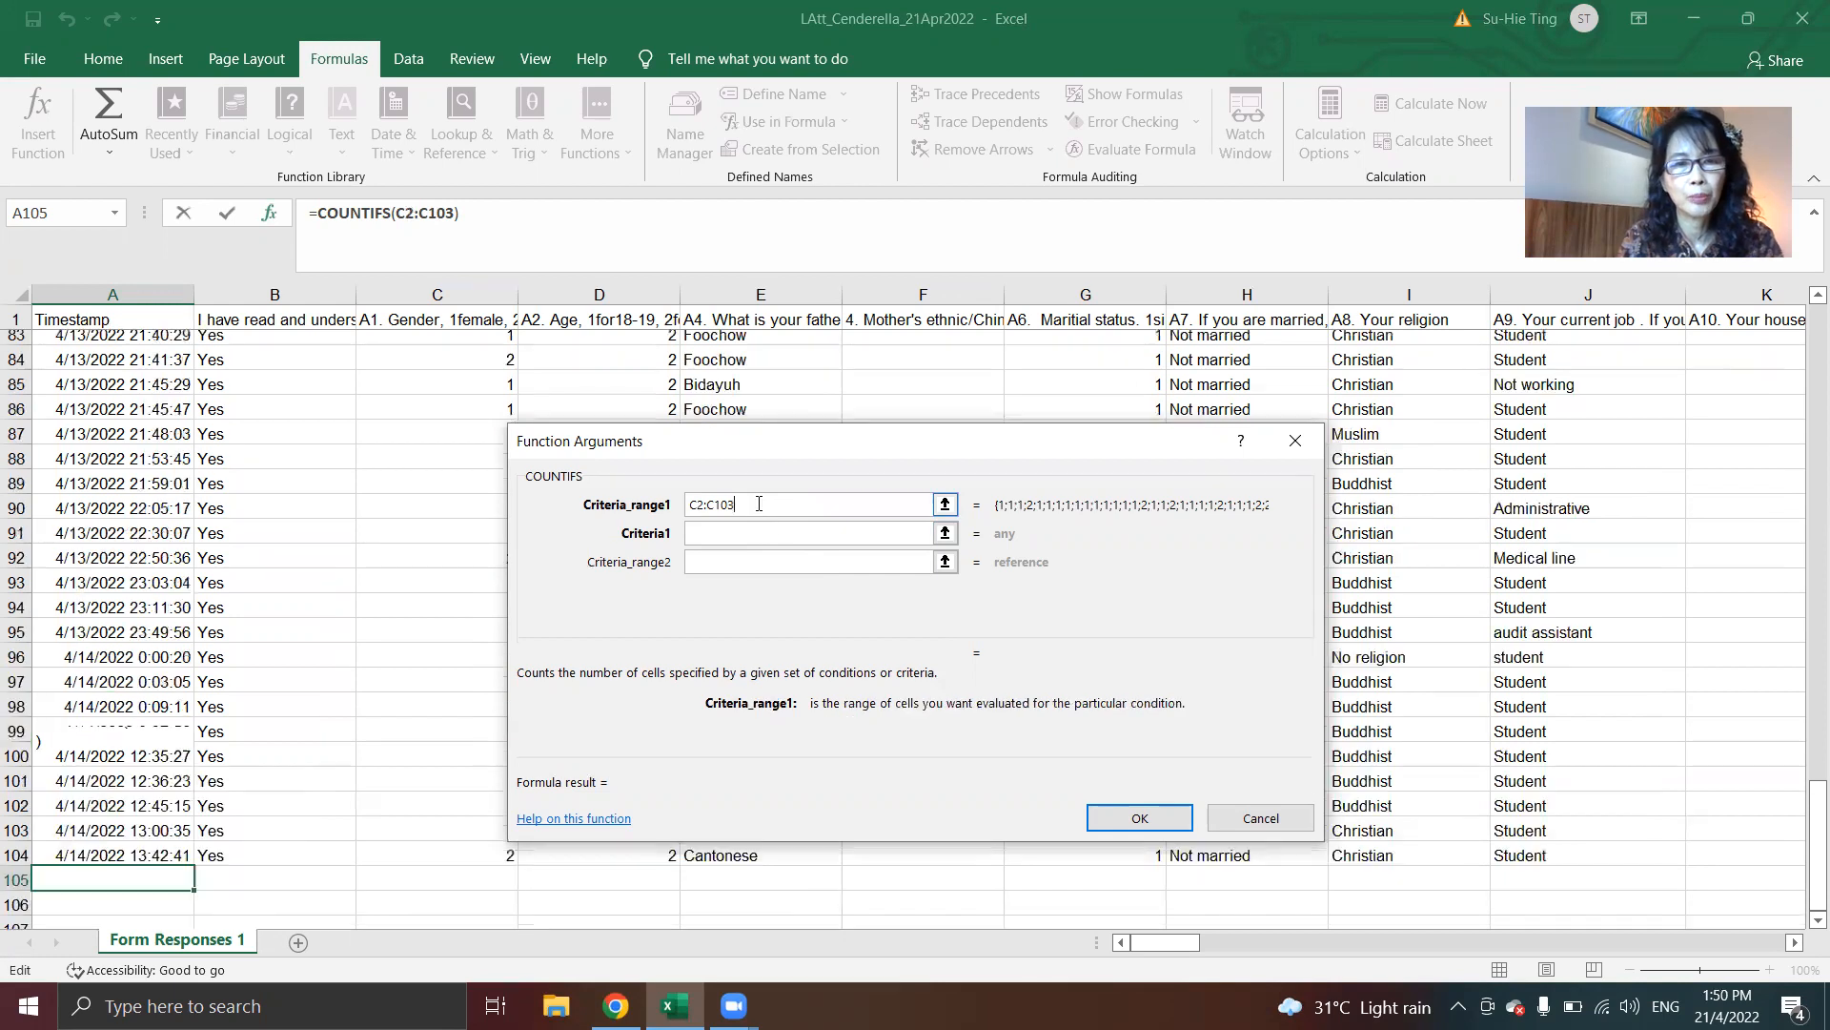
text(4)
click(795, 555)
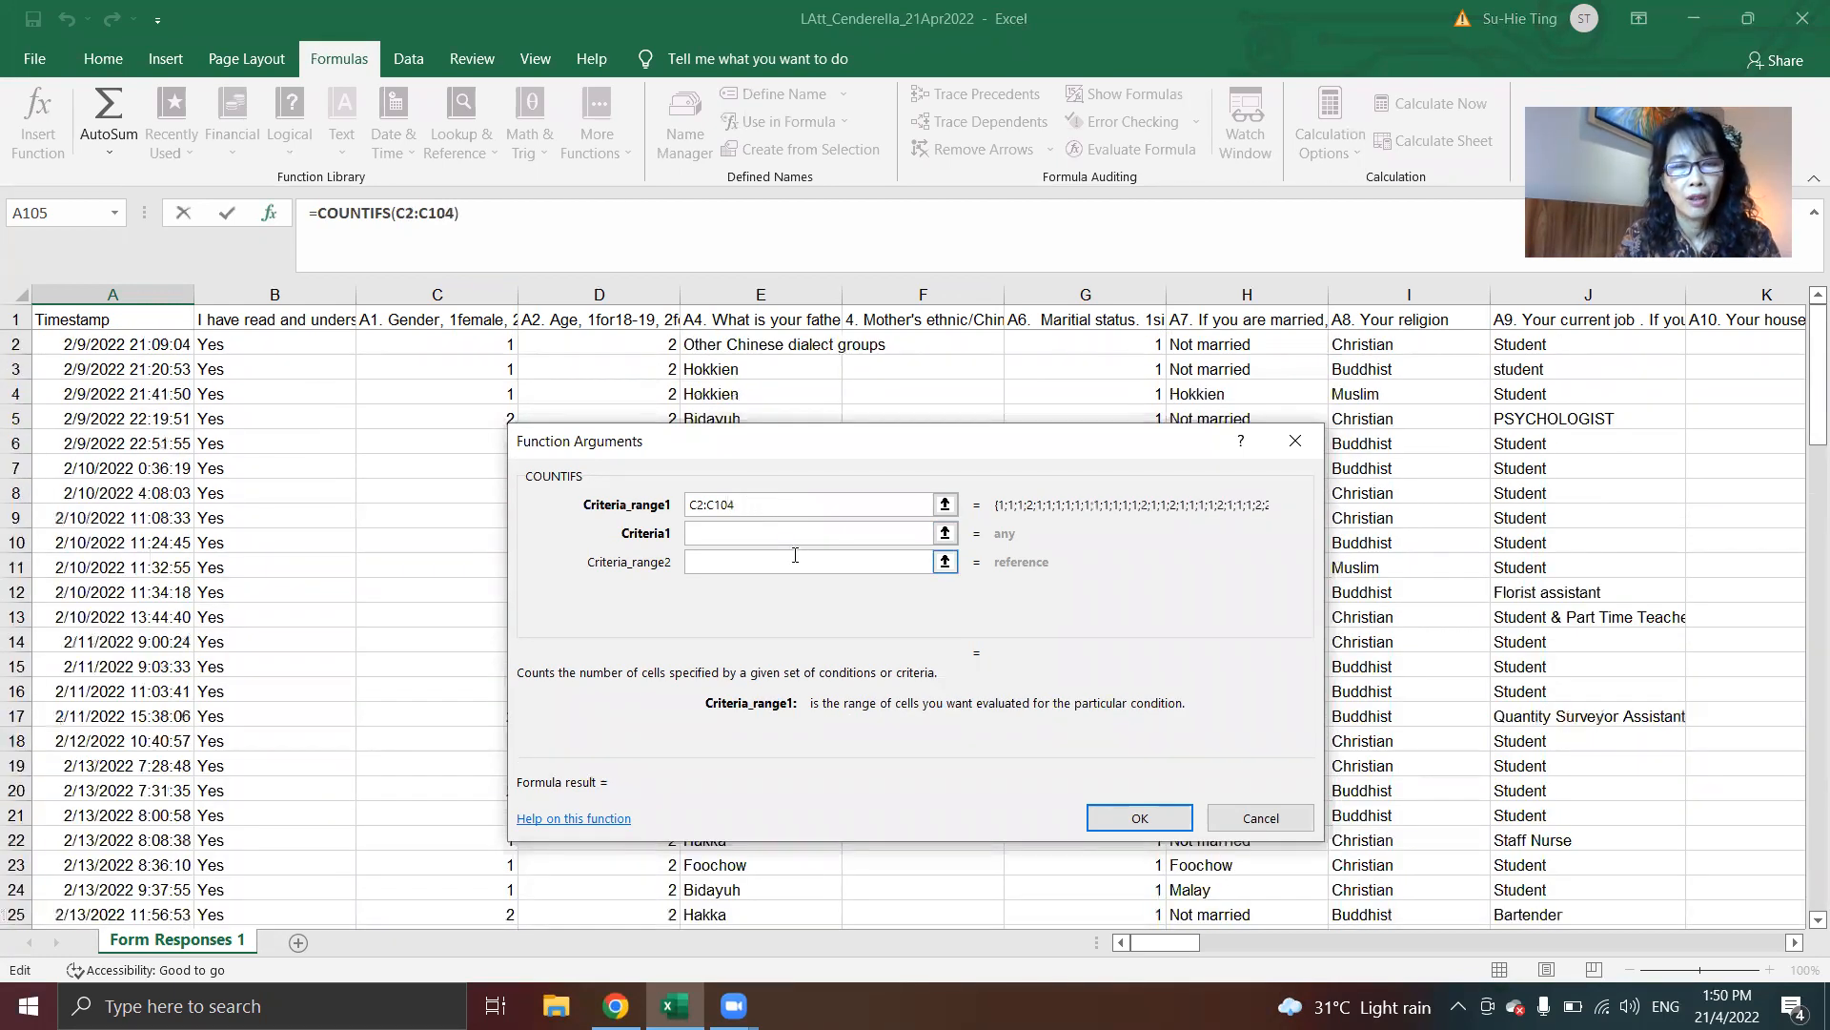
Step: Set the COUNTIFS criterion to 1 to count the female respondents, and accept the function arguments
click(705, 534)
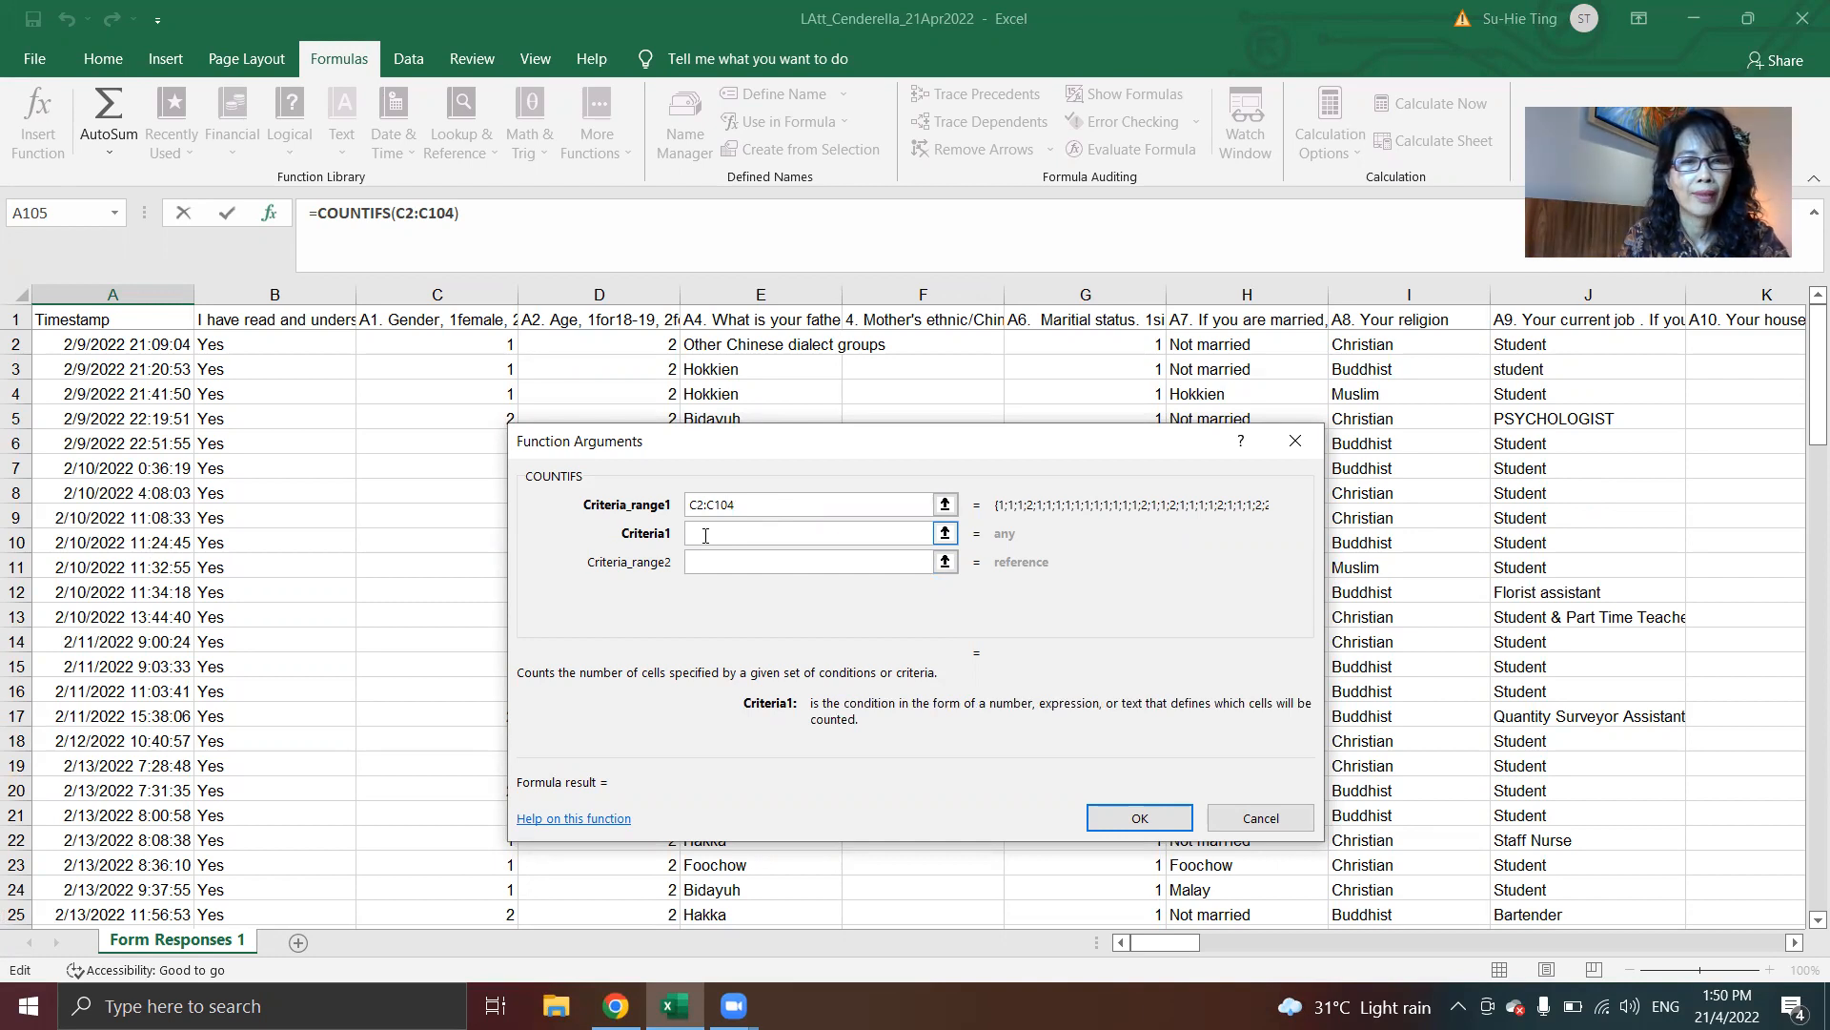
text(2)
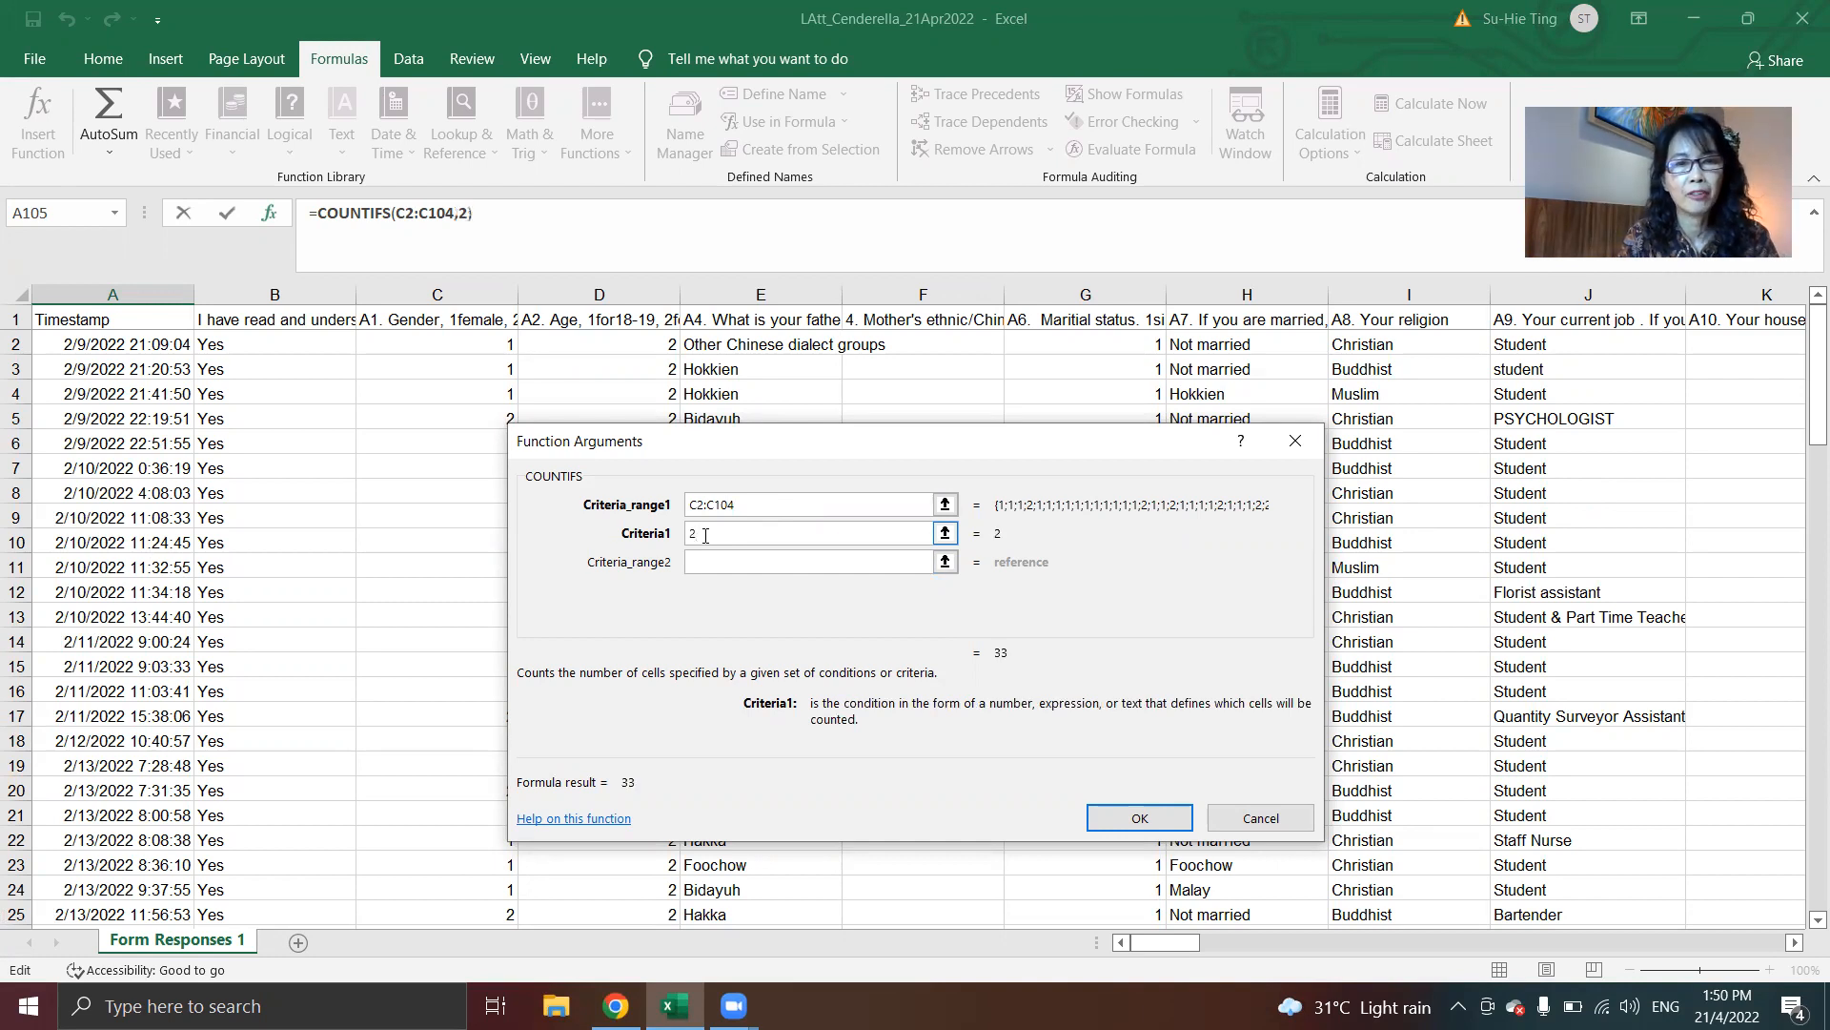
key(BackSpace)
text(1)
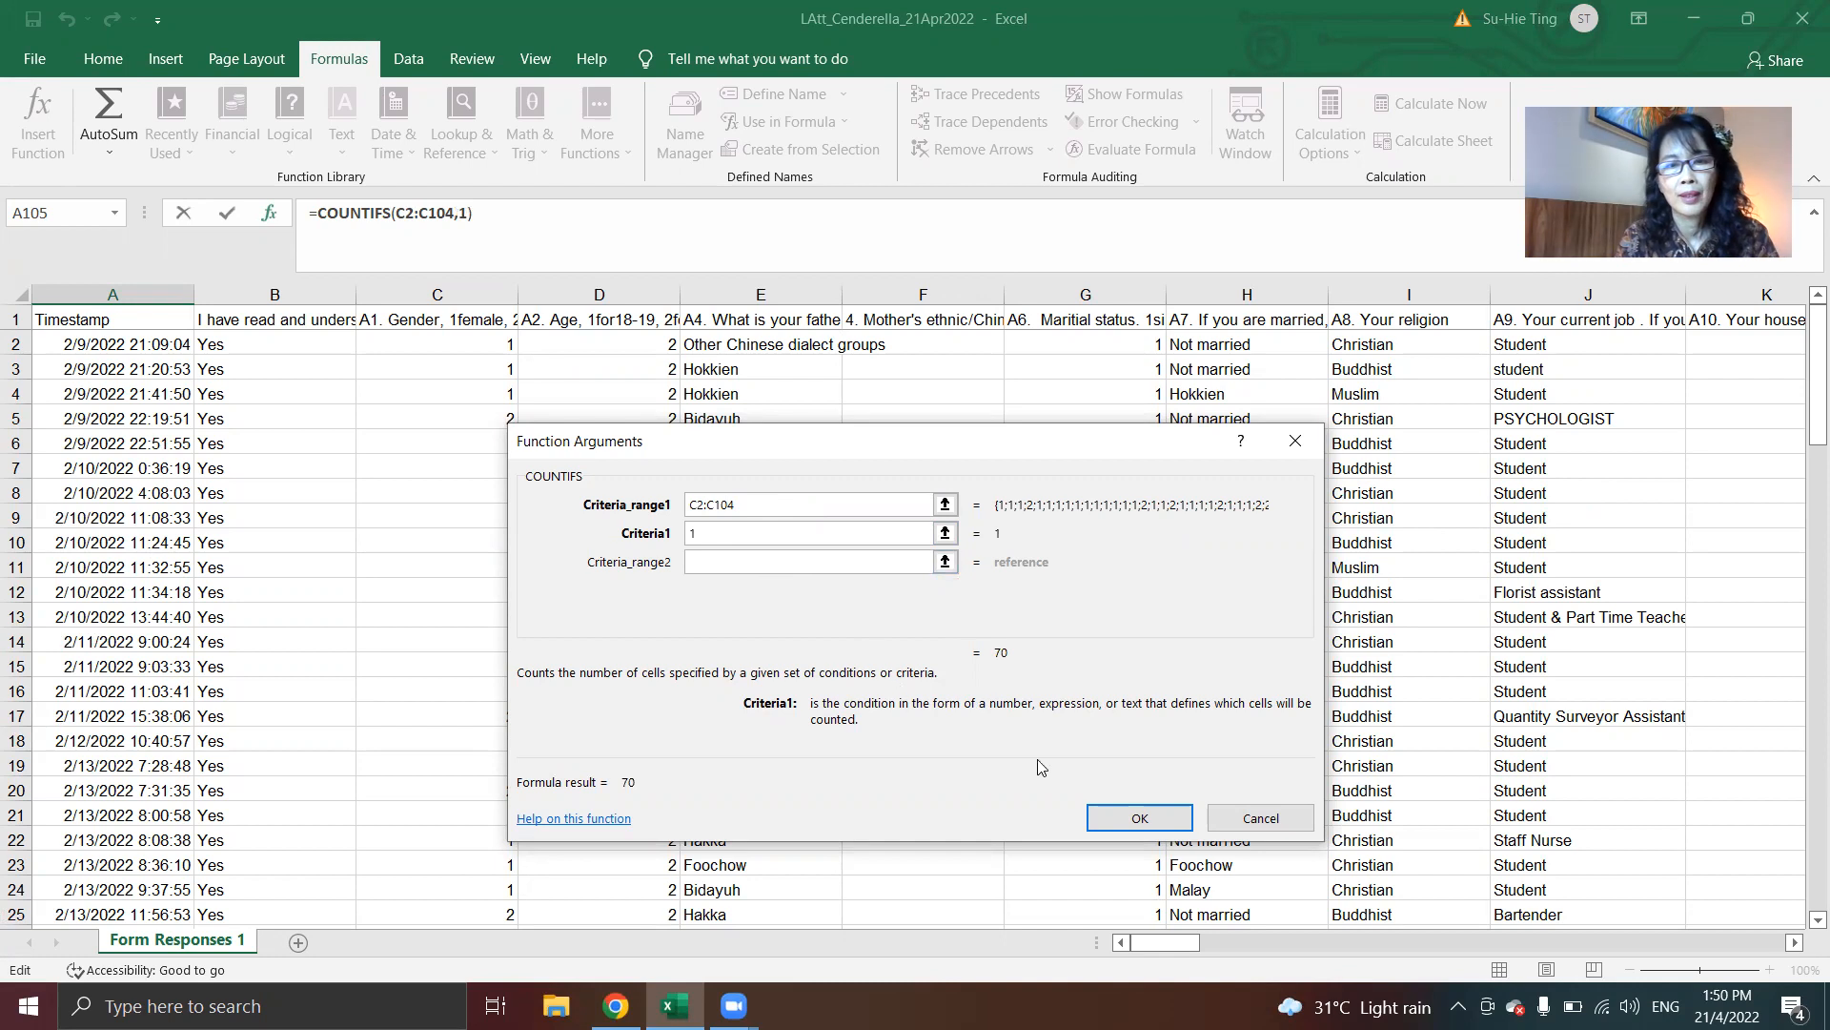
click(1137, 817)
Step: Move the COUNTIFS formula from A105 to C105, directly below the A1 gender codes
scroll(1127, 820, down, 2)
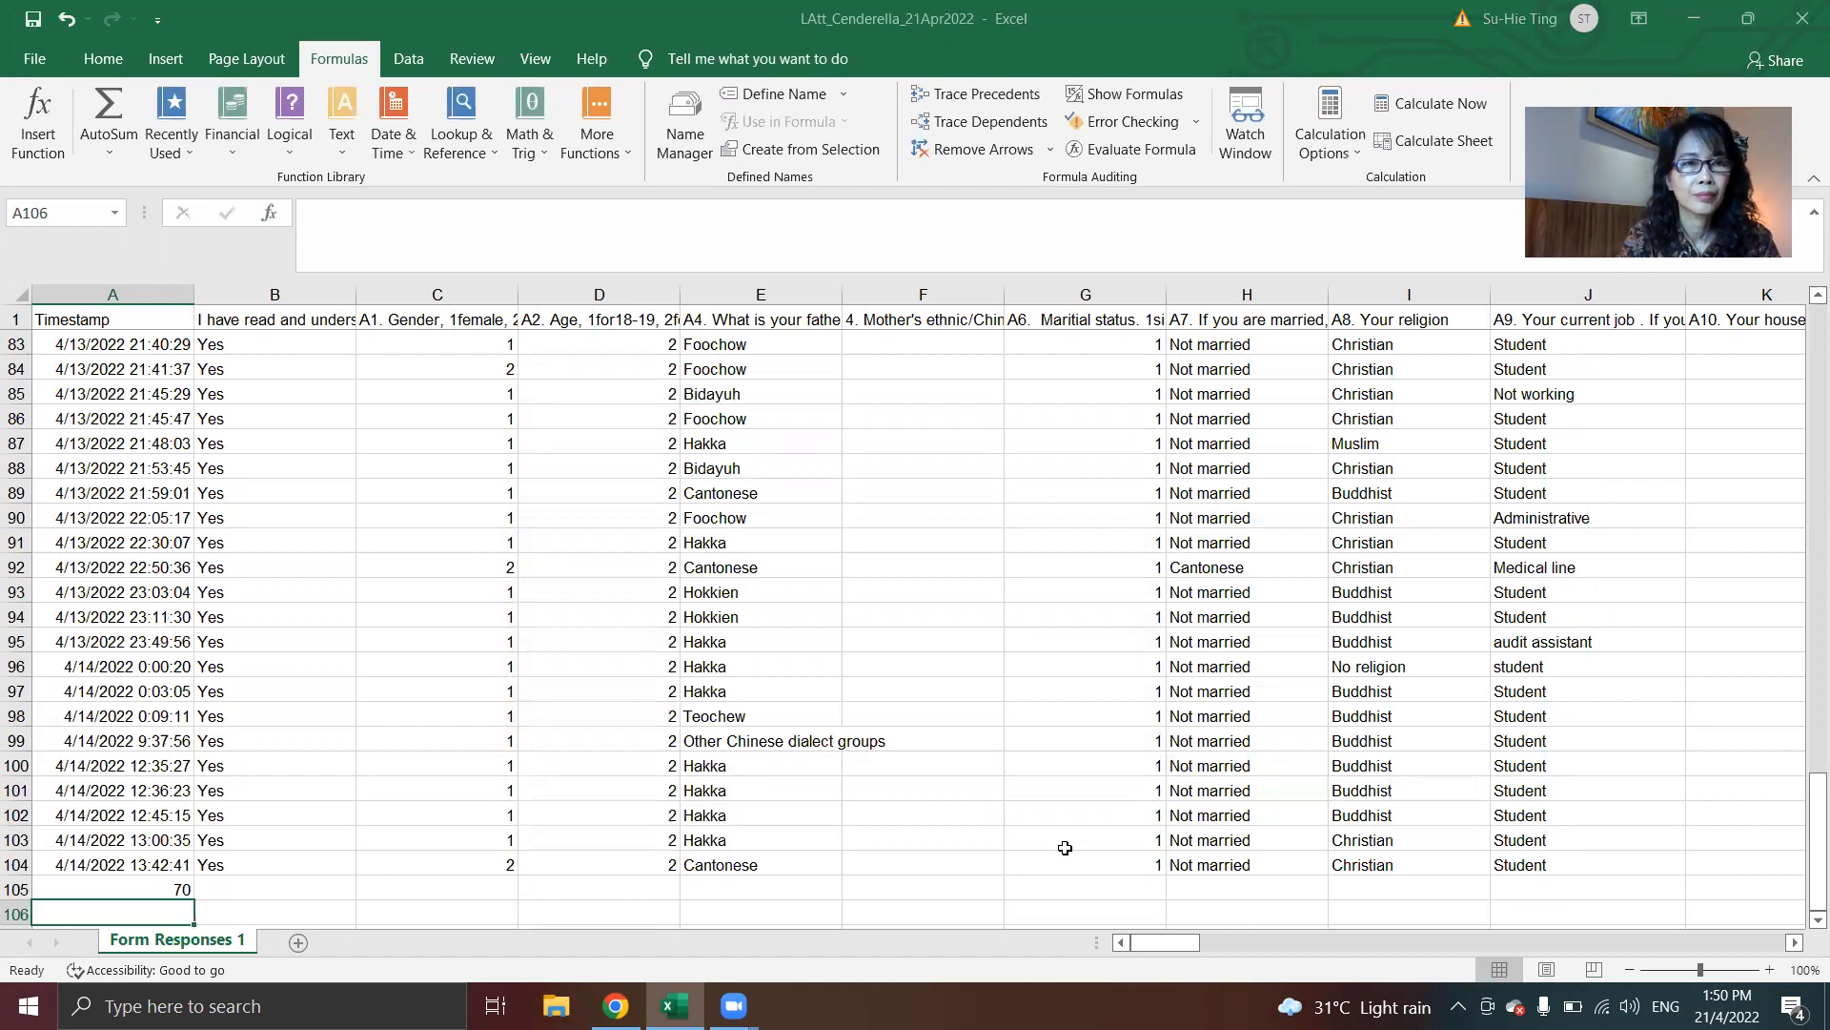
click(181, 886)
drag(532, 225, 200, 240)
key(ctrl+c)
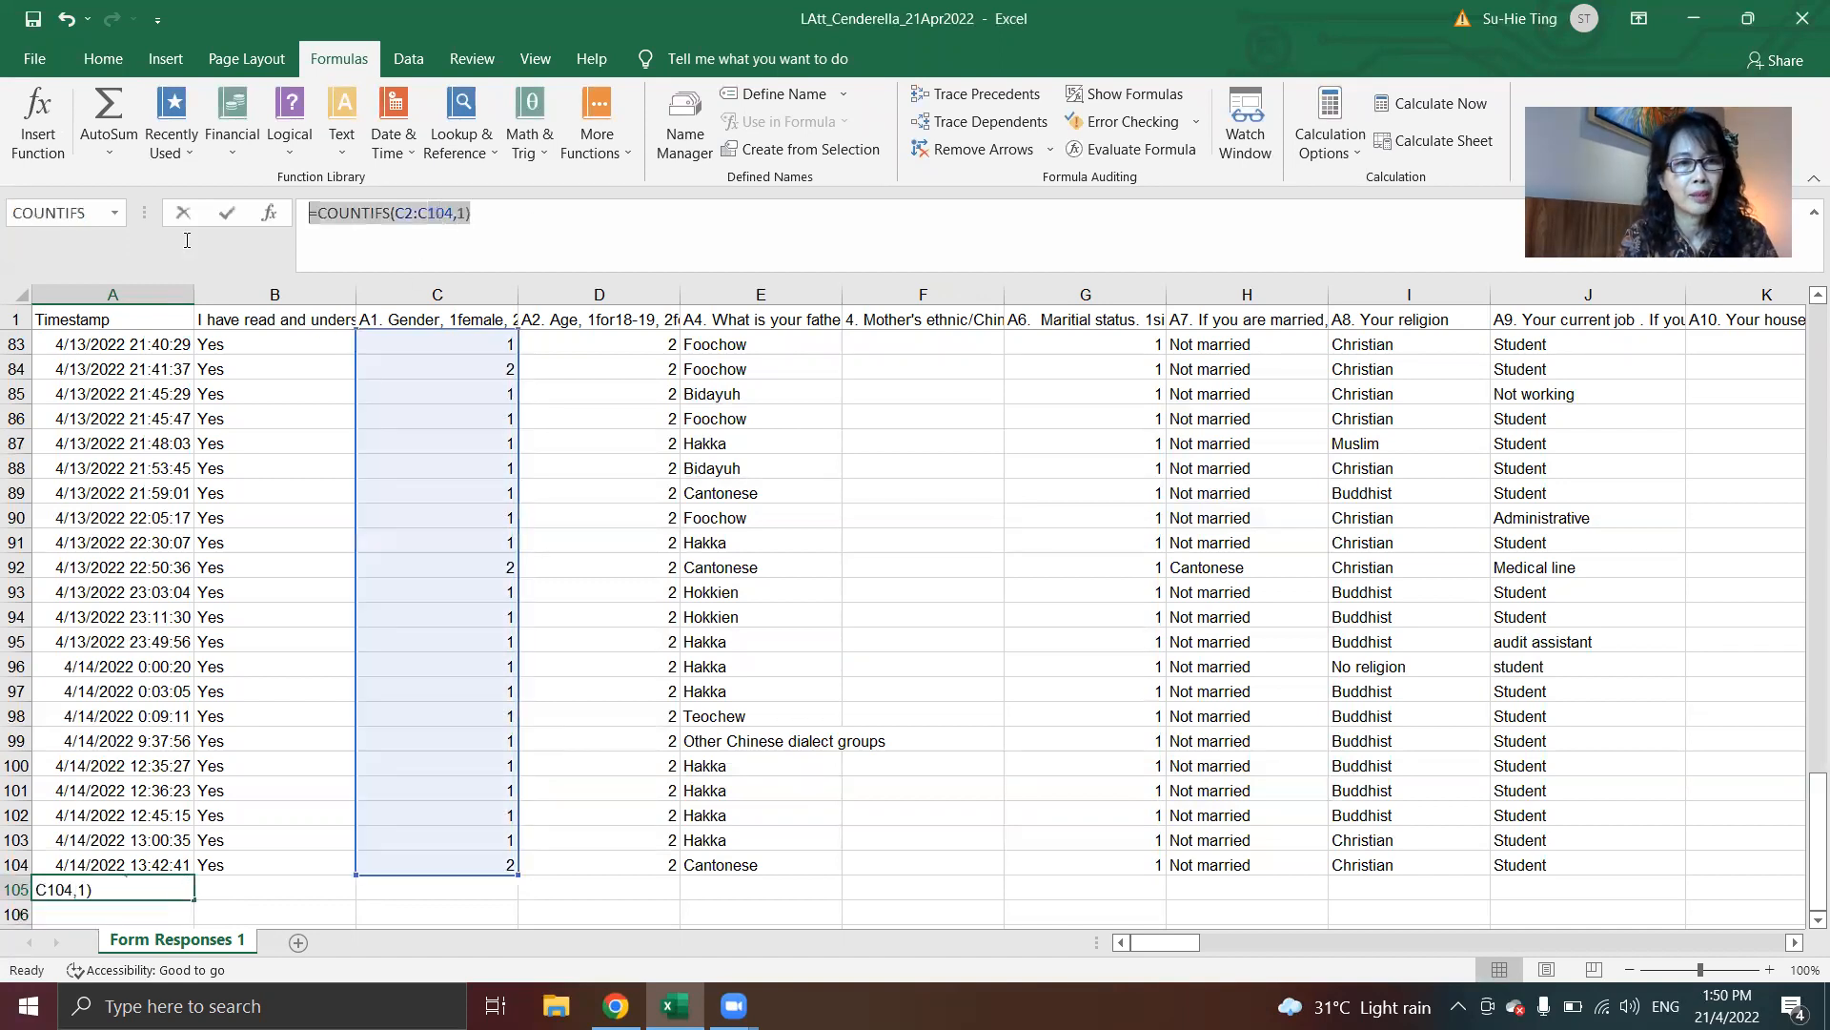
key(BackSpace)
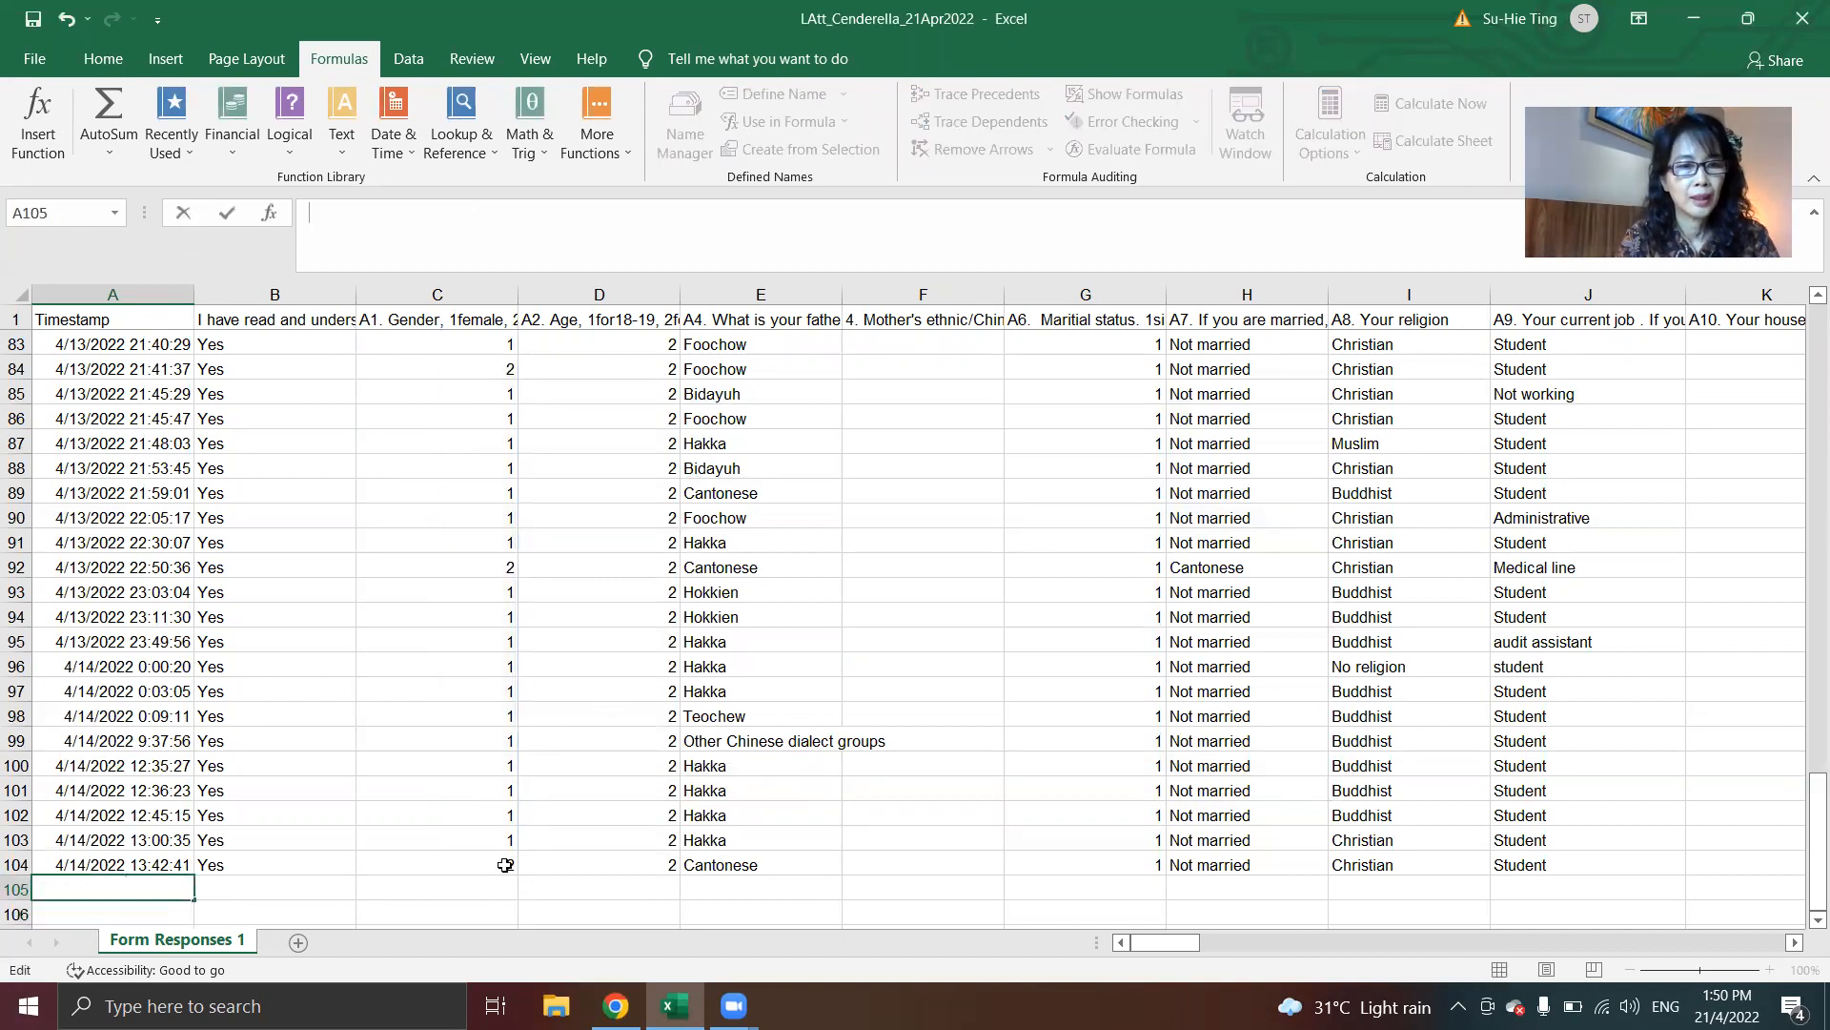
click(453, 888)
key(ctrl+v)
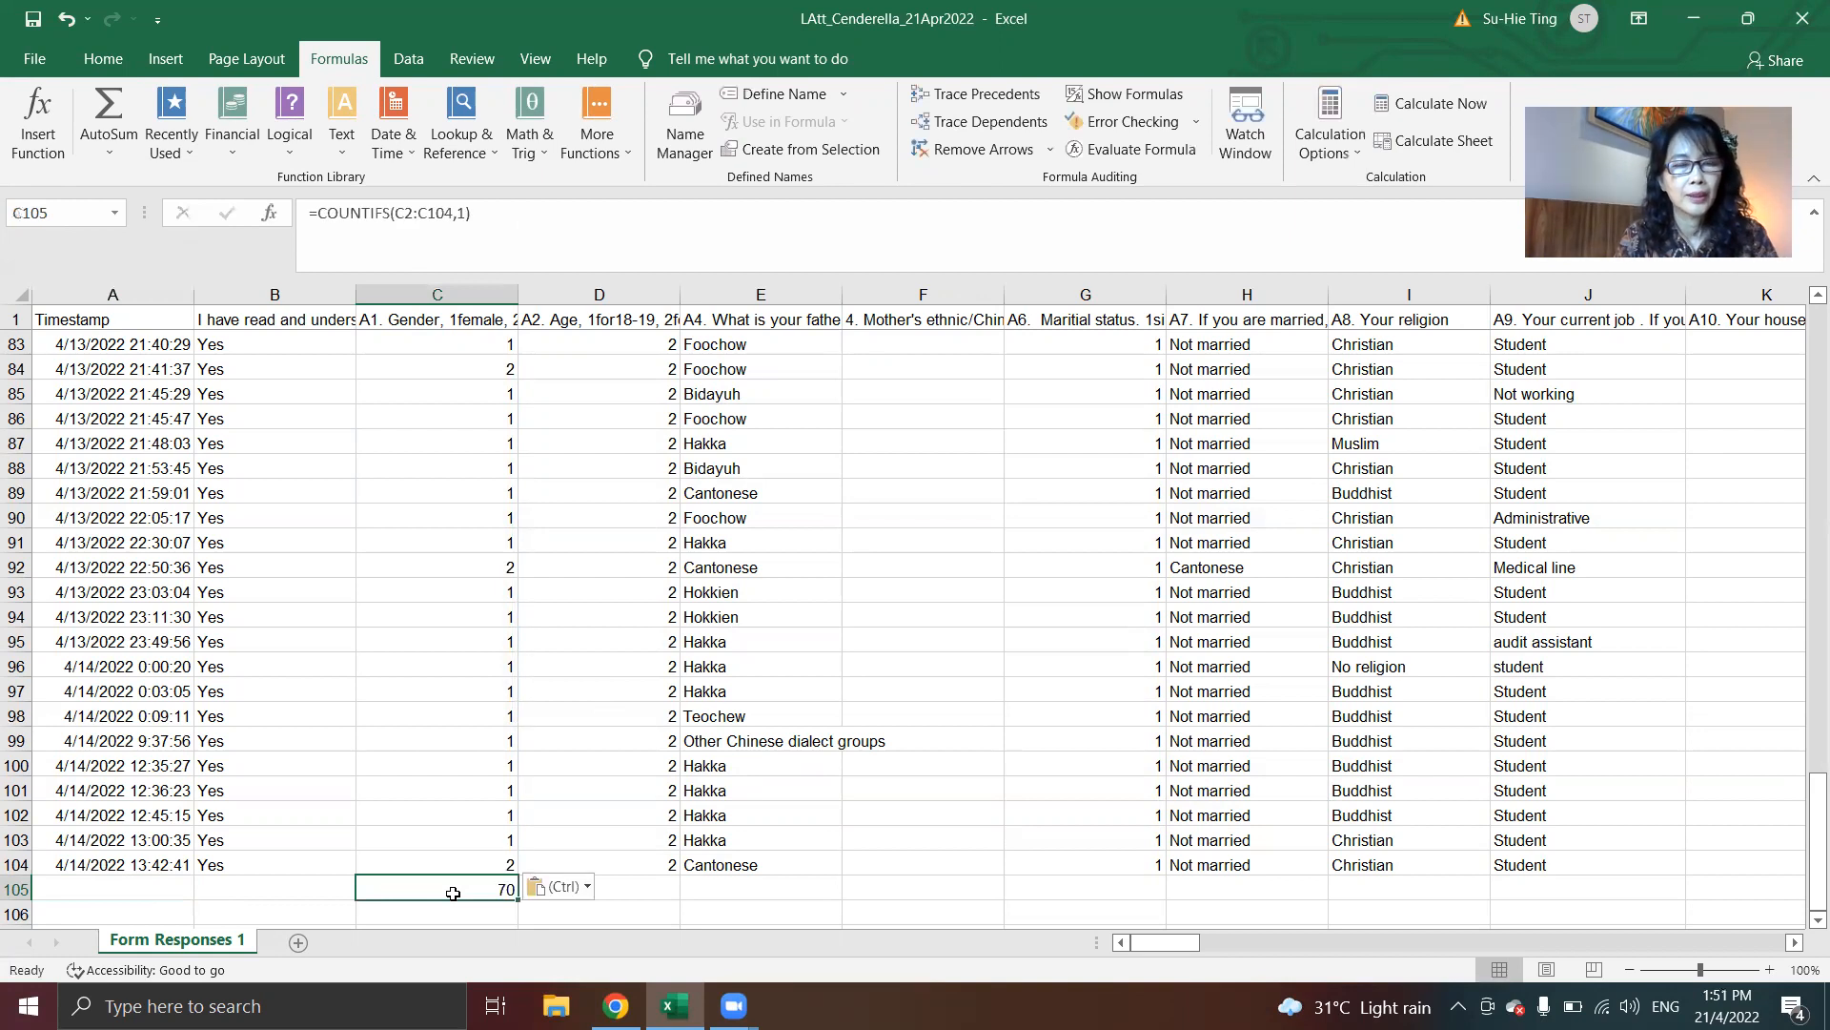
key(Return)
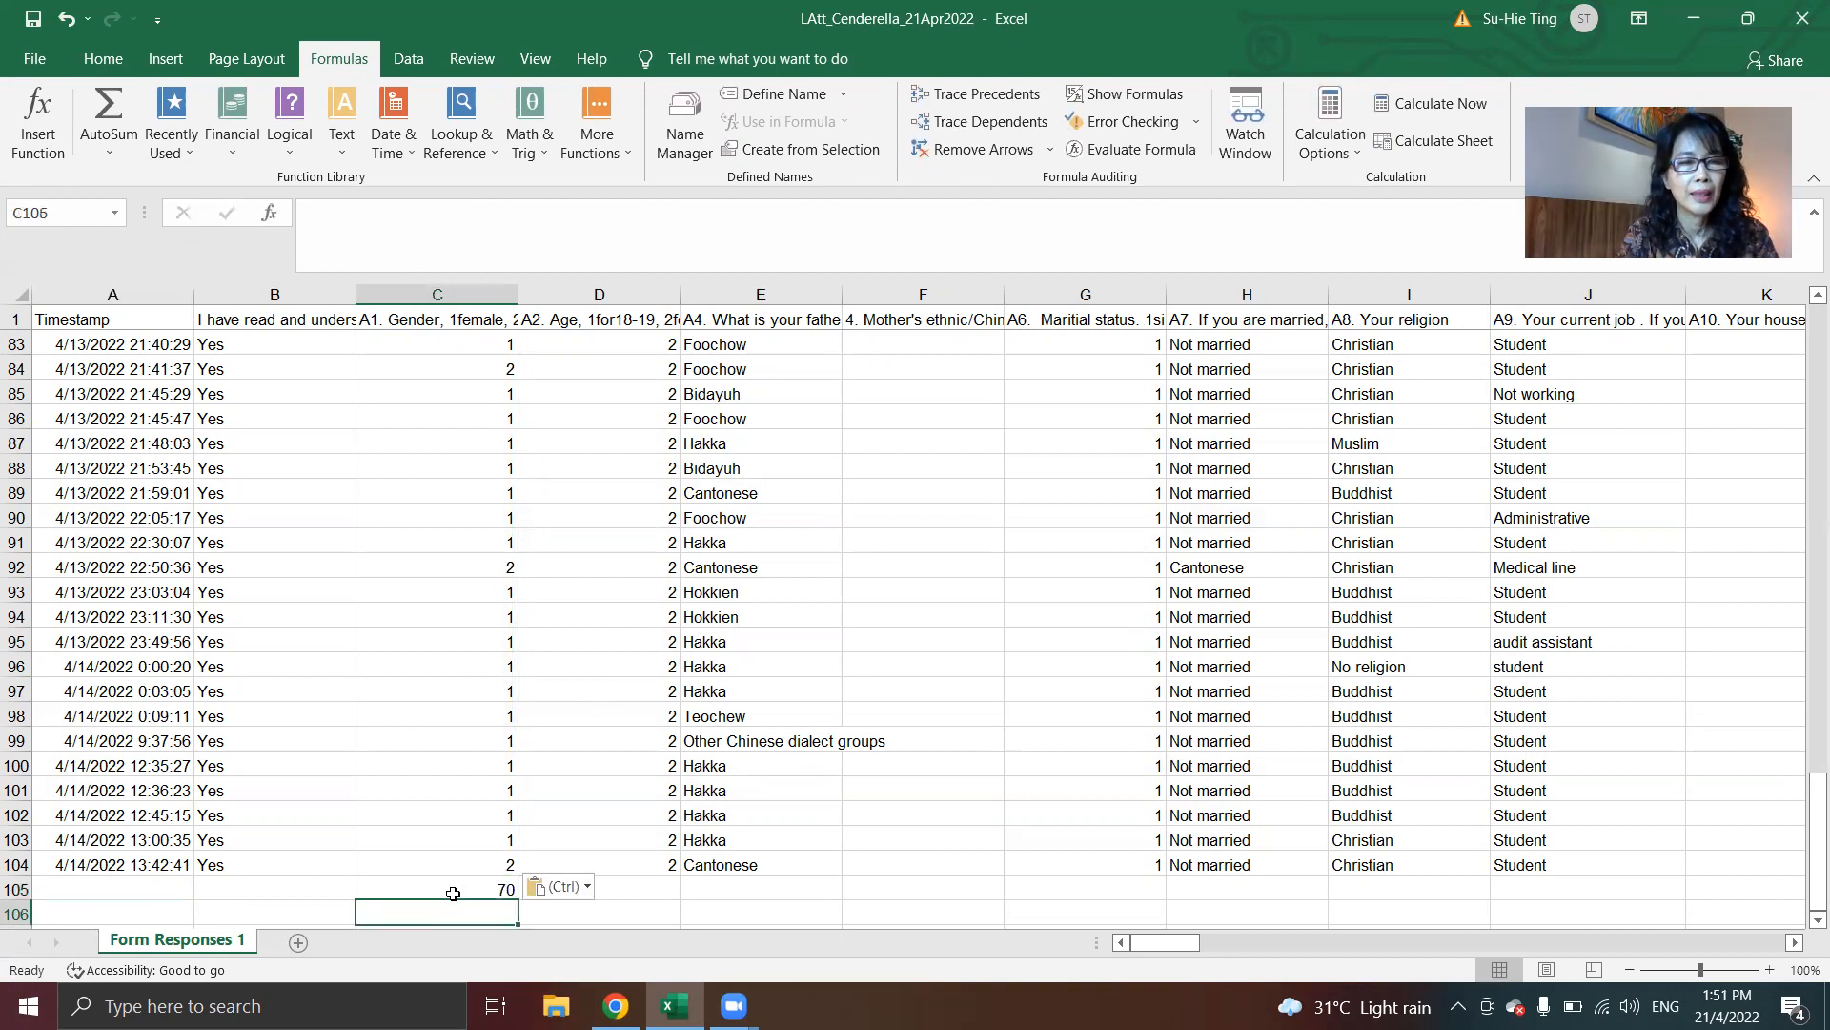
Step: Copy the C105 formula into C106 without shifting its range, and change the criterion to 2: =COUNTIFS(C2:C104,2)
click(477, 885)
click(539, 257)
key(Return)
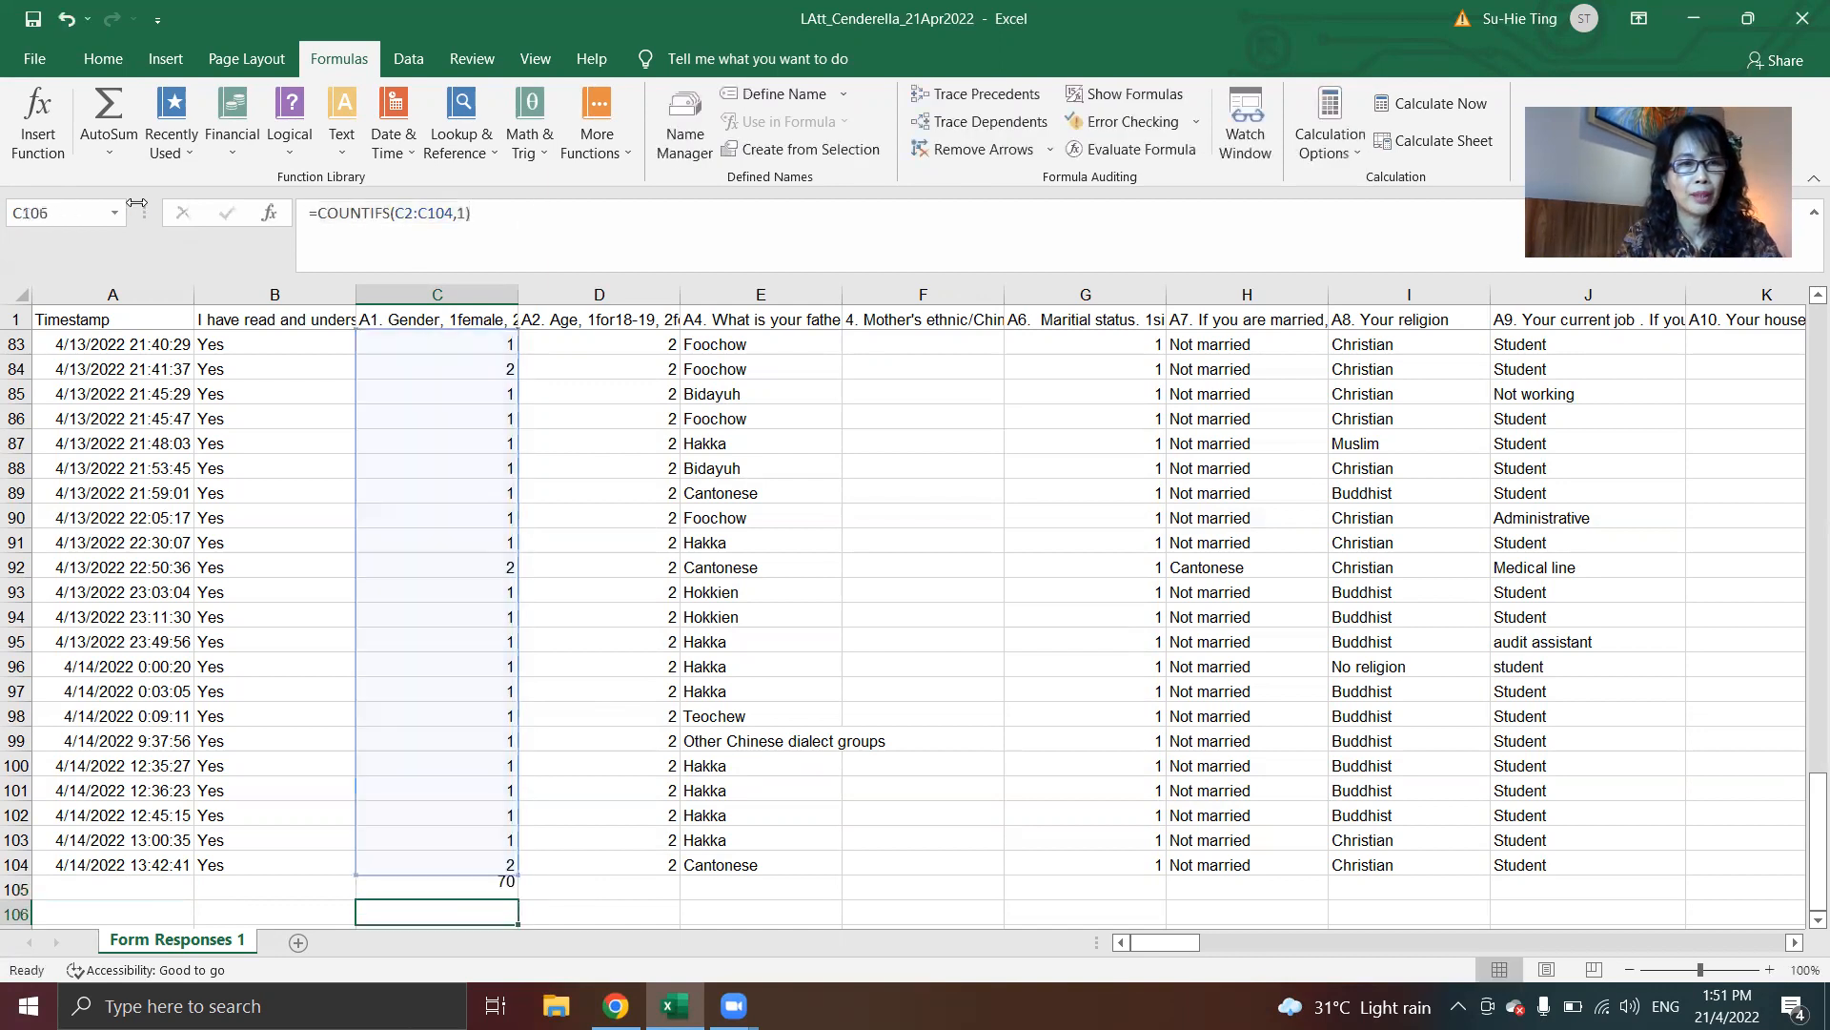
text(70)
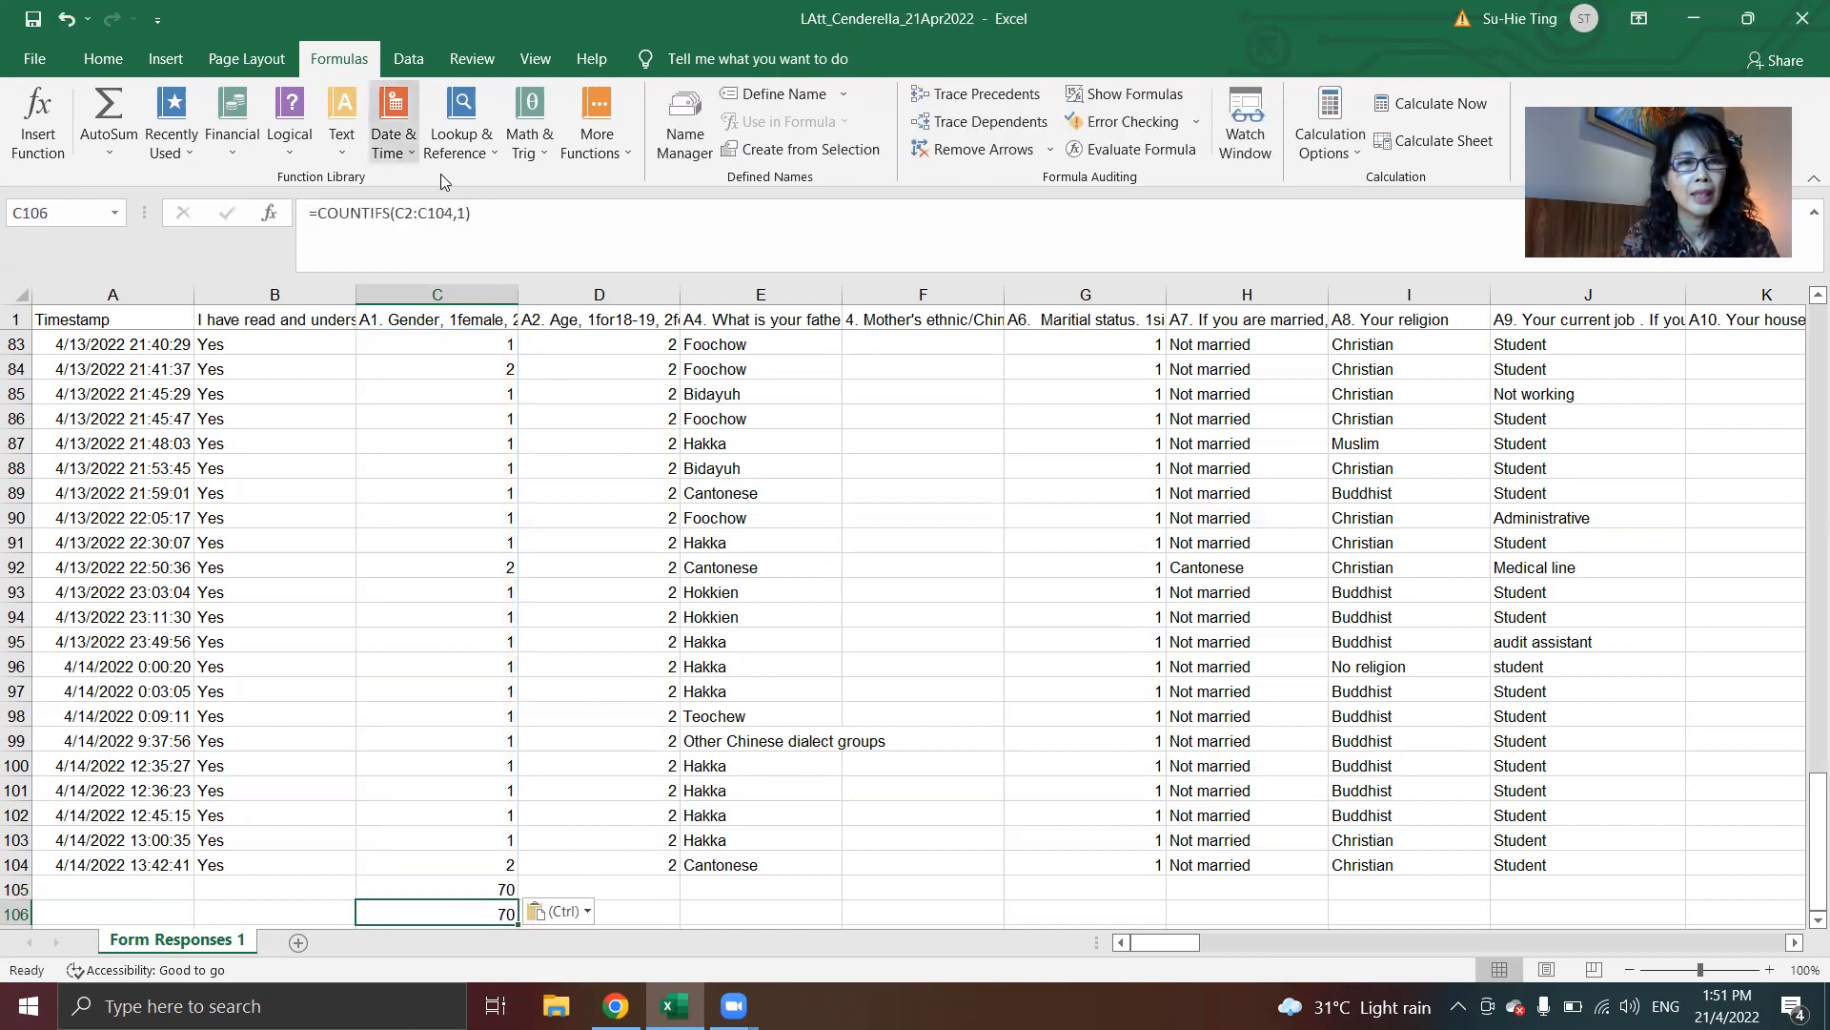
click(464, 219)
key(BackSpace)
text(2)
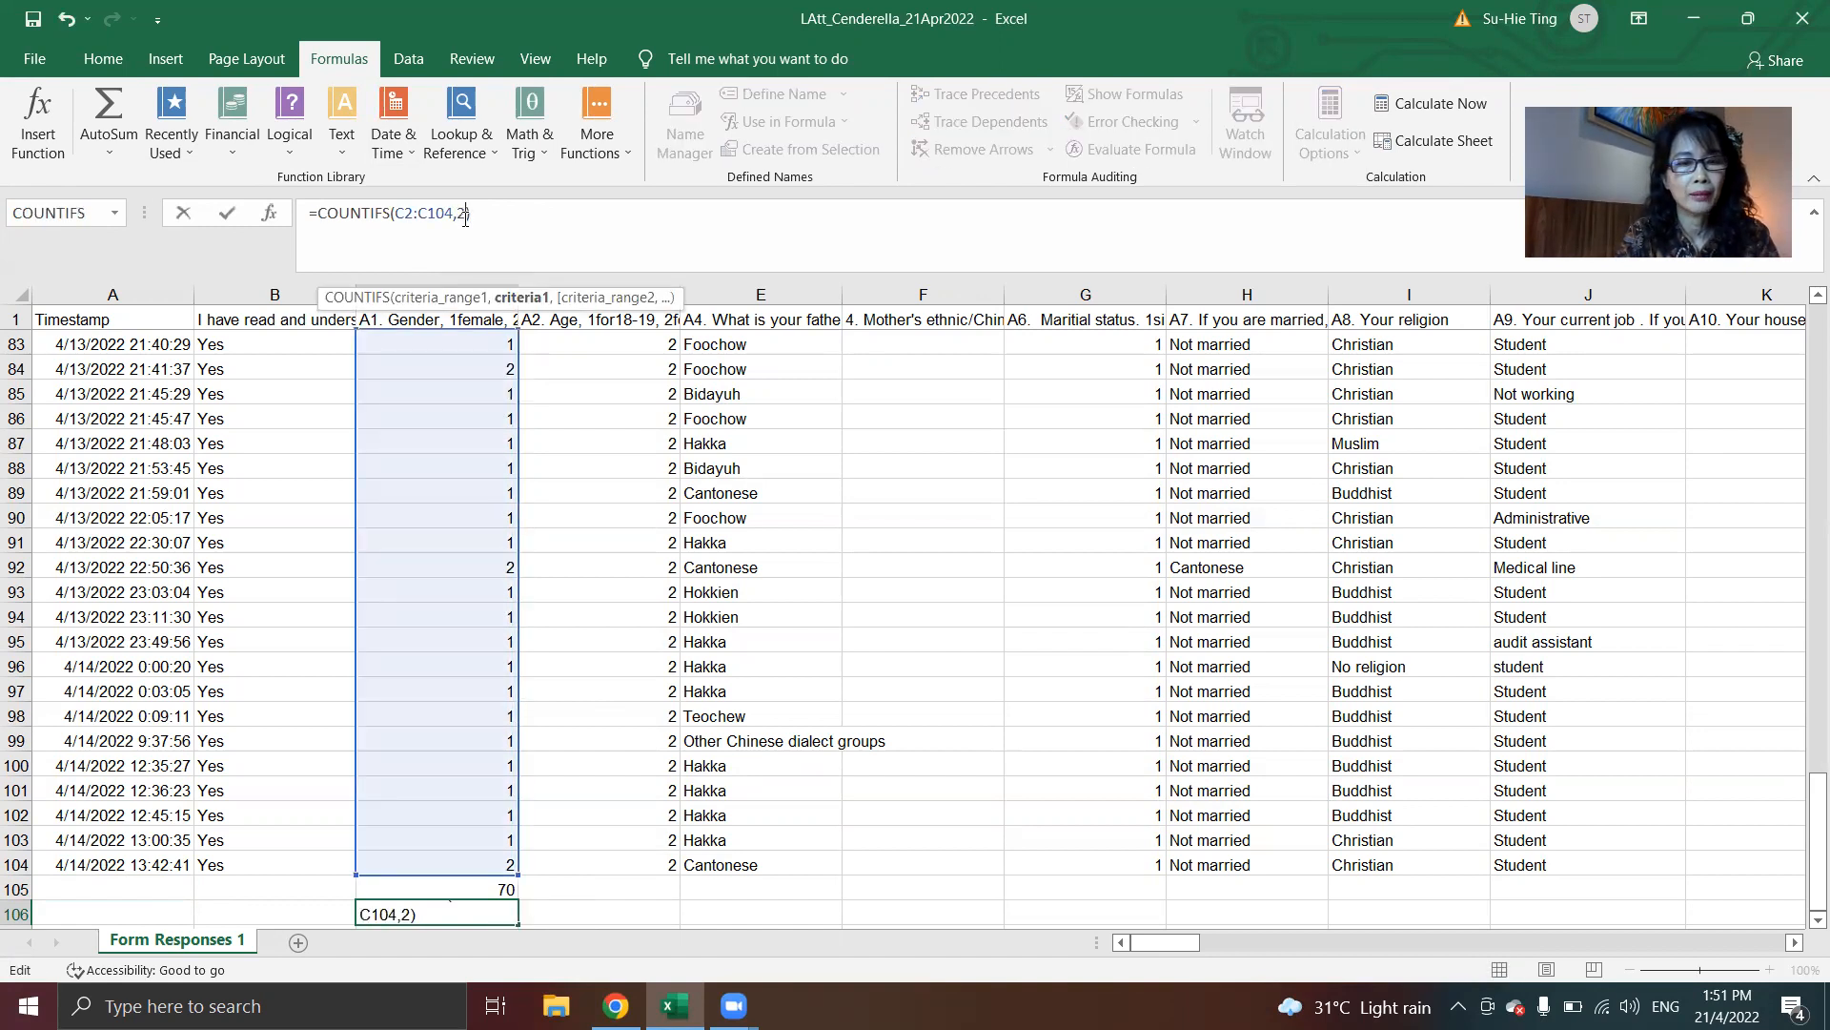
key(Return)
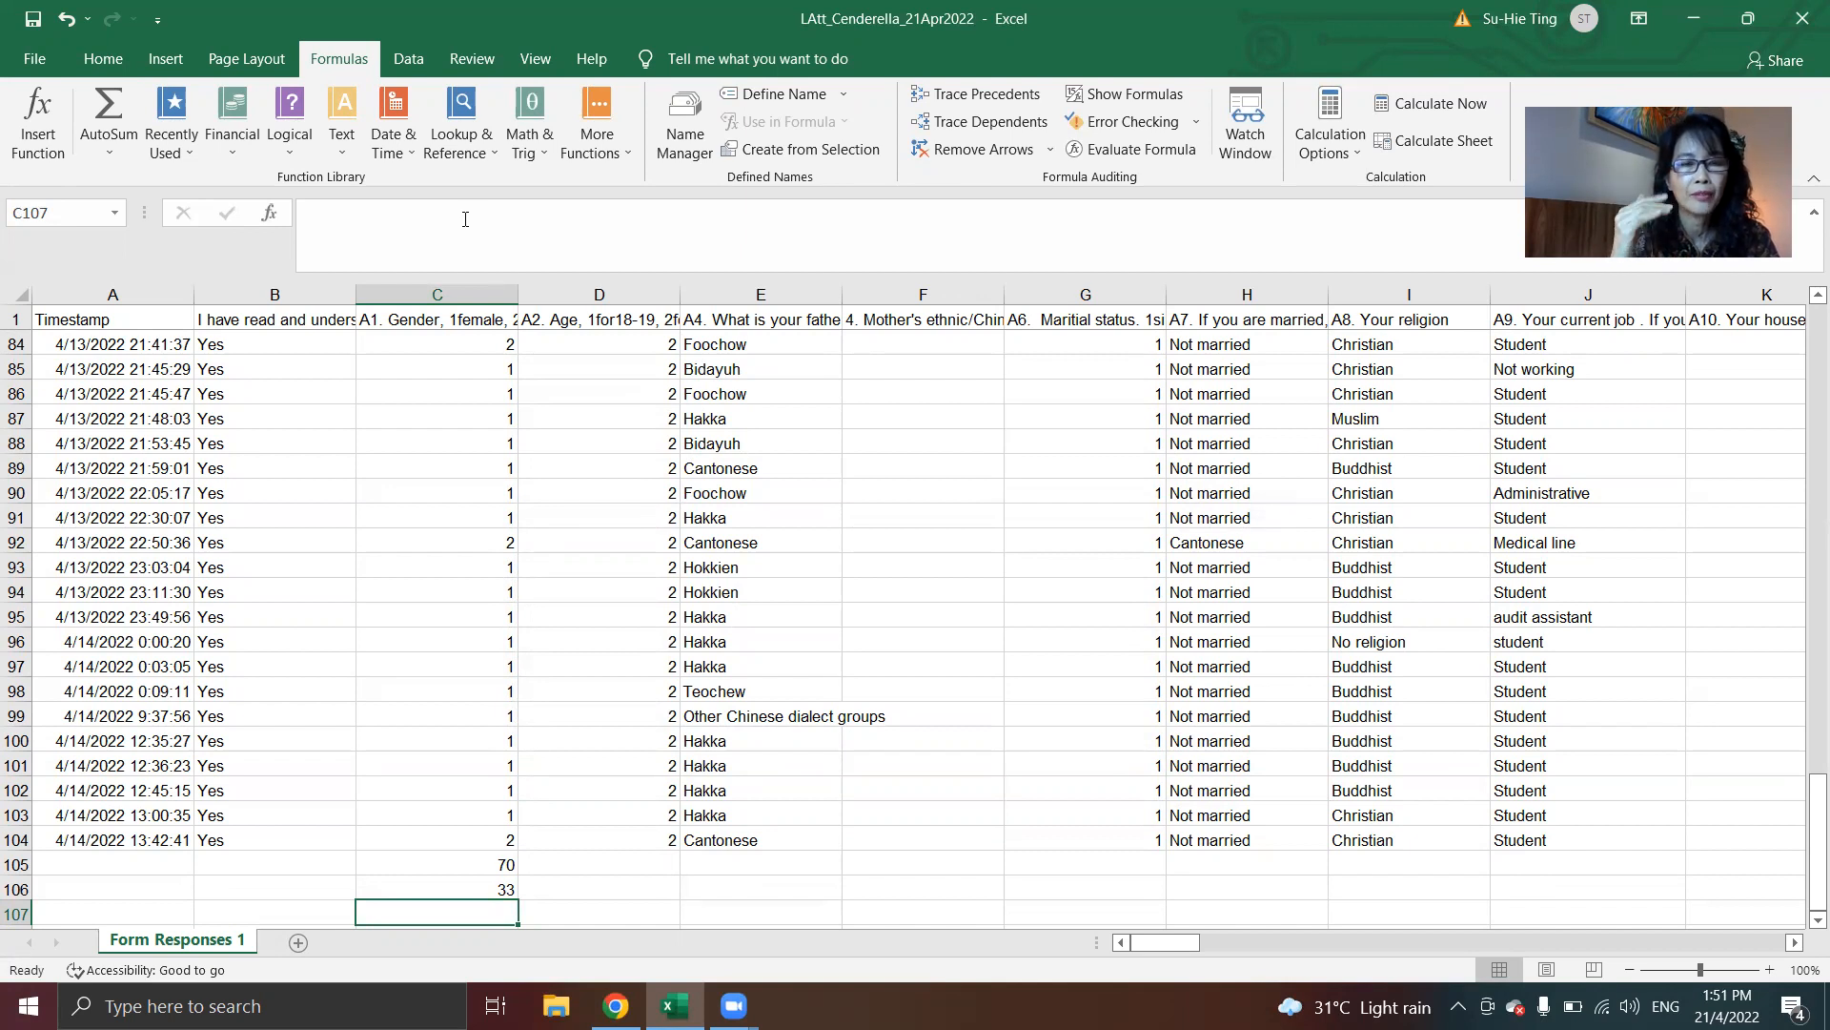
Step: Fill the COUNTIFS formula in C105 across row 105 through column CF to count code 1 for every question
click(491, 867)
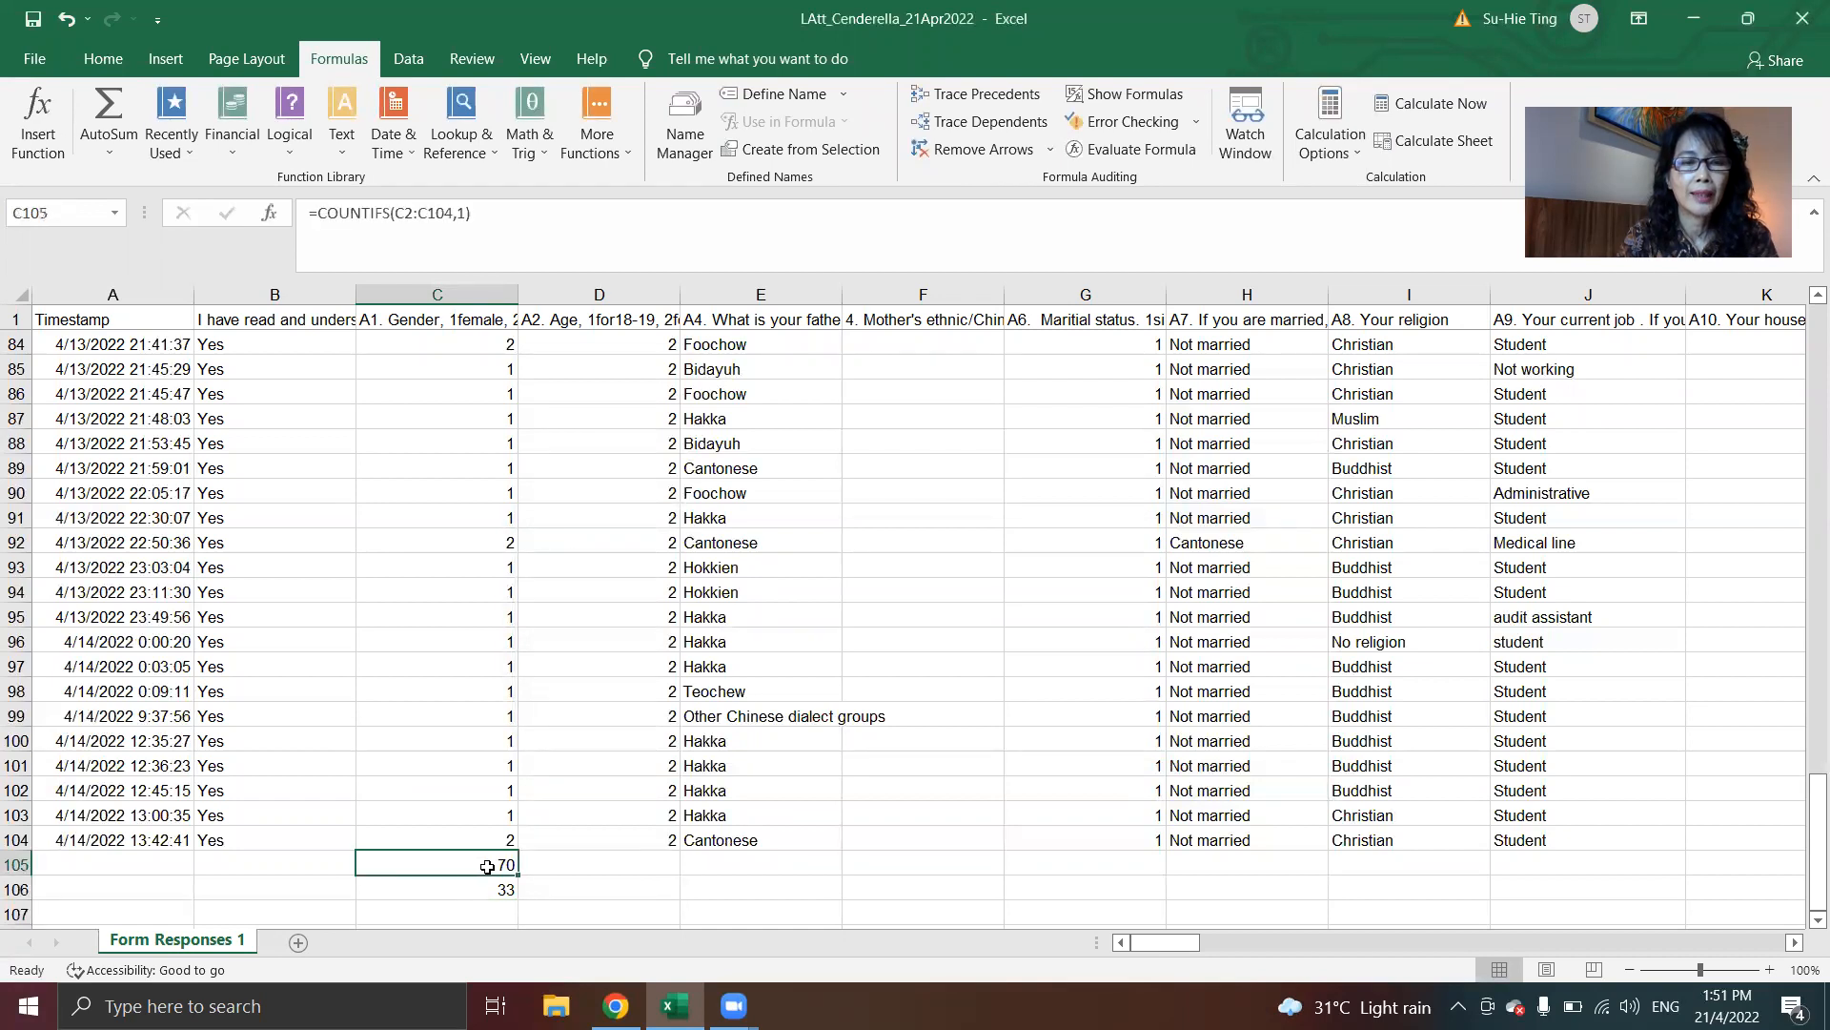
drag(520, 877, 1808, 803)
drag(1588, 815, 208, 841)
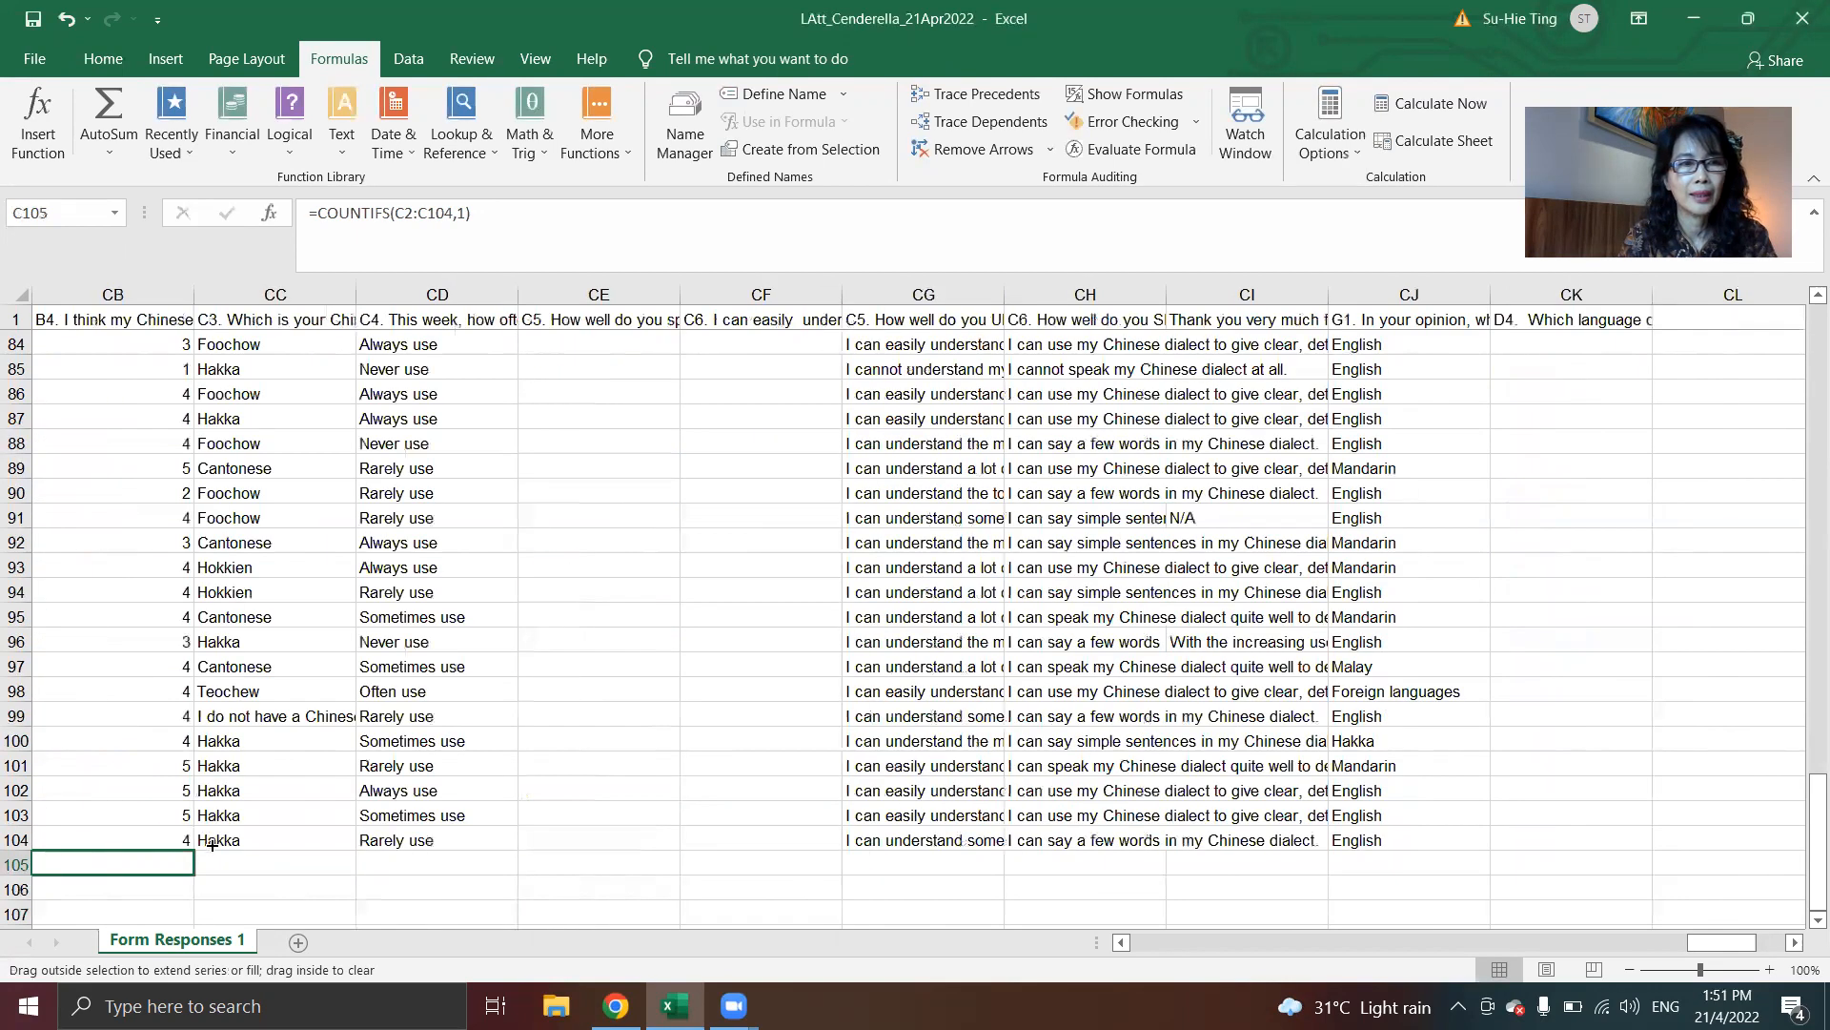
drag(210, 840, 210, 840)
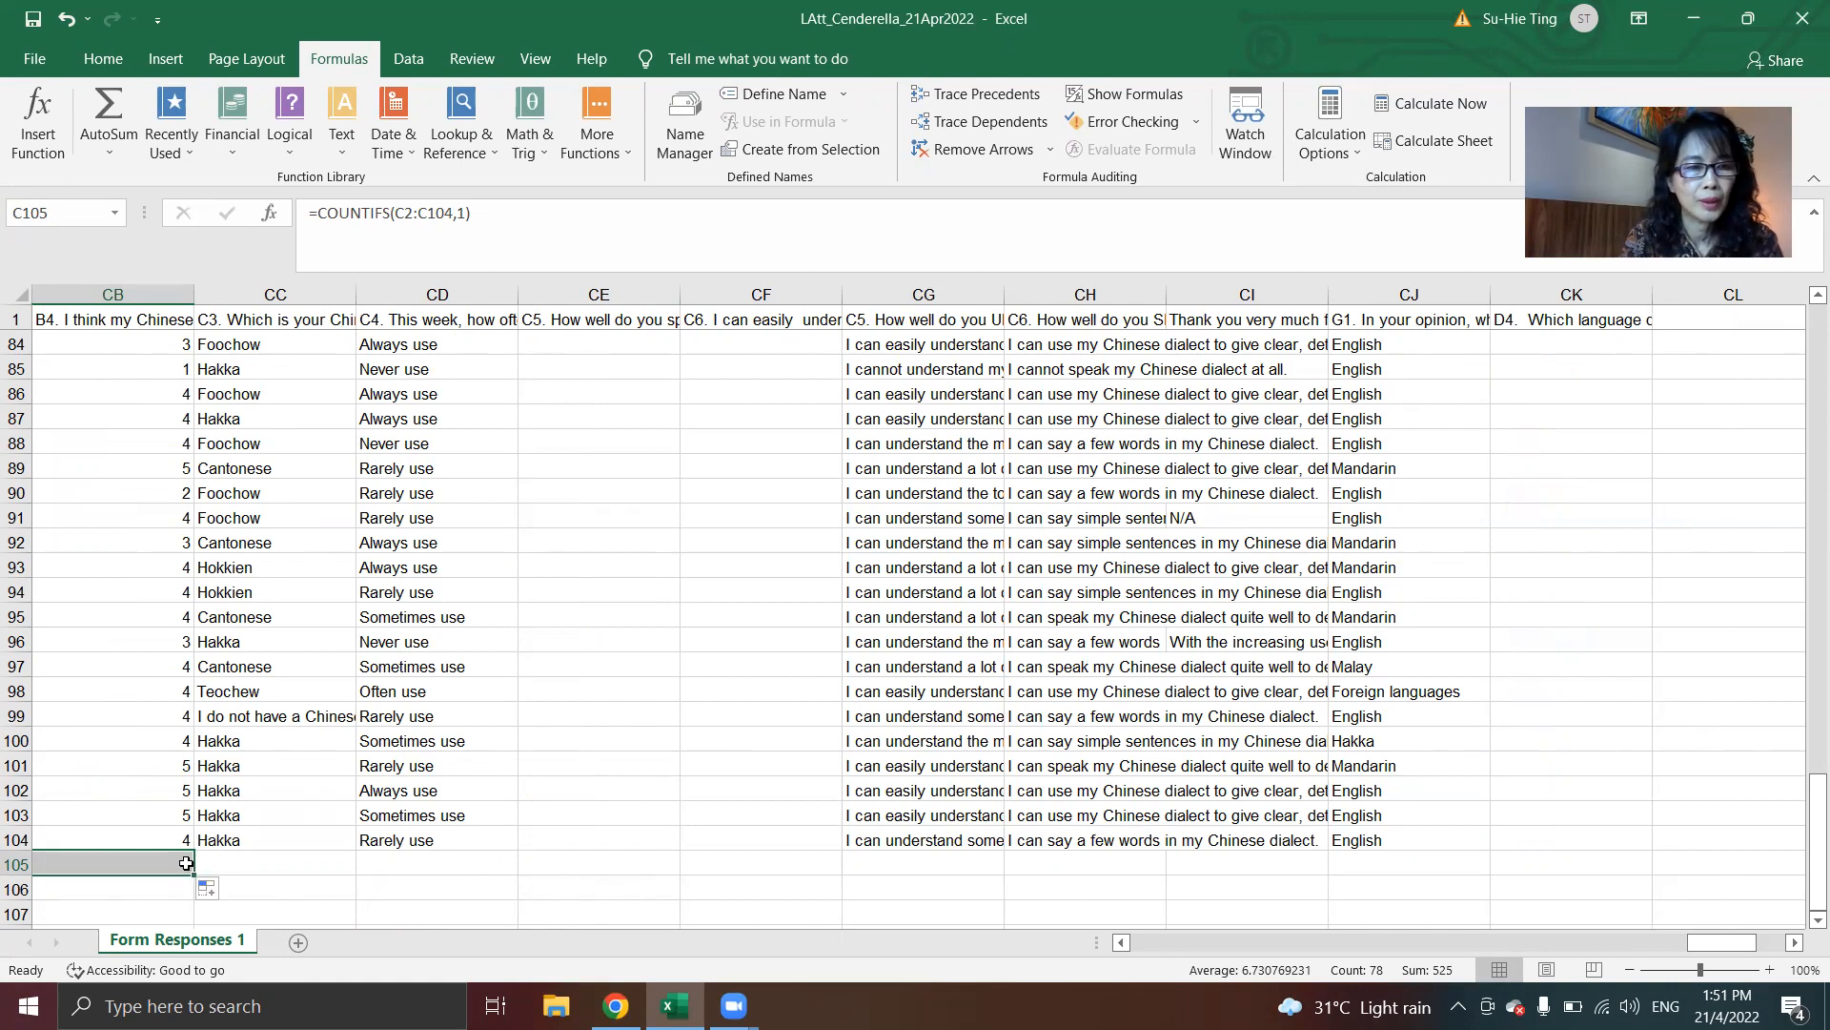
drag(193, 875, 824, 884)
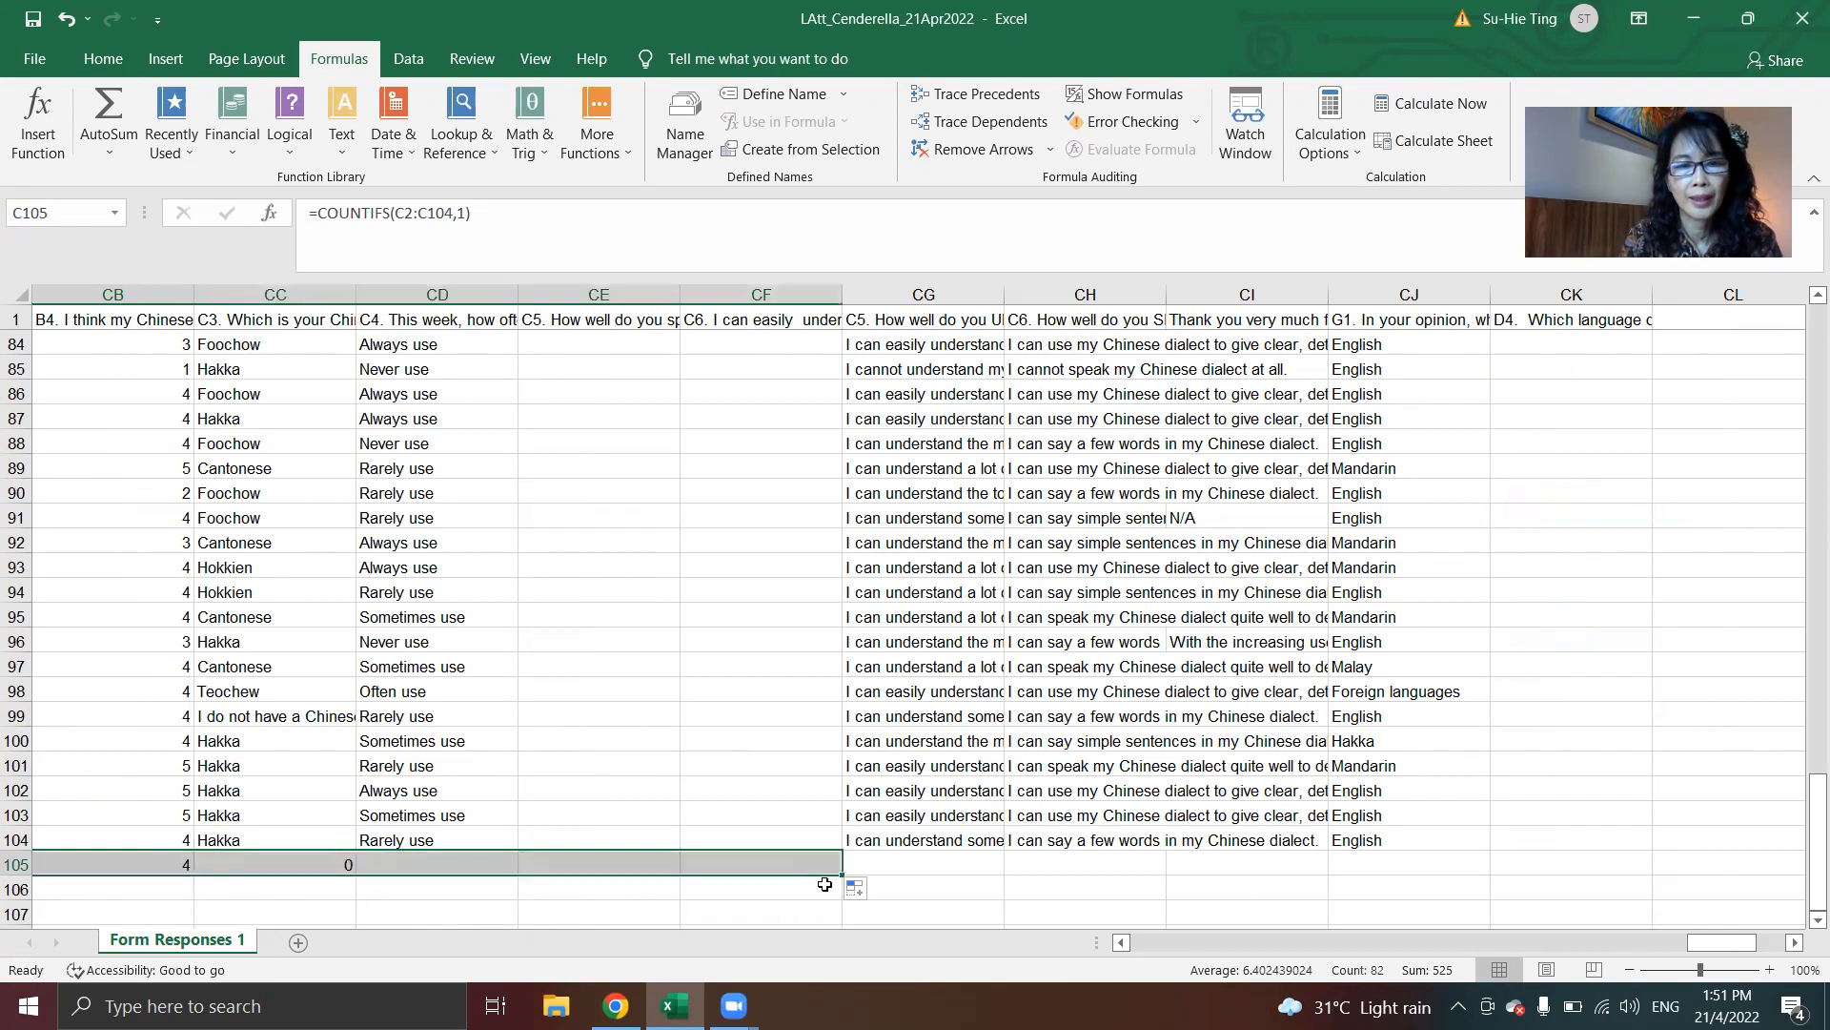
Step: Fill the COUNTIFS formula in C106 across row 106 through column CF to count code 2 for every question
click(497, 905)
key(Left)
key(Left)
key(Left)
key(Left)
key(Left)
key(Left)
key(Left)
key(Left)
key(Left)
key(Left)
key(Left)
key(Left)
key(Left)
key(Left)
key(Left)
key(Left)
key(Left)
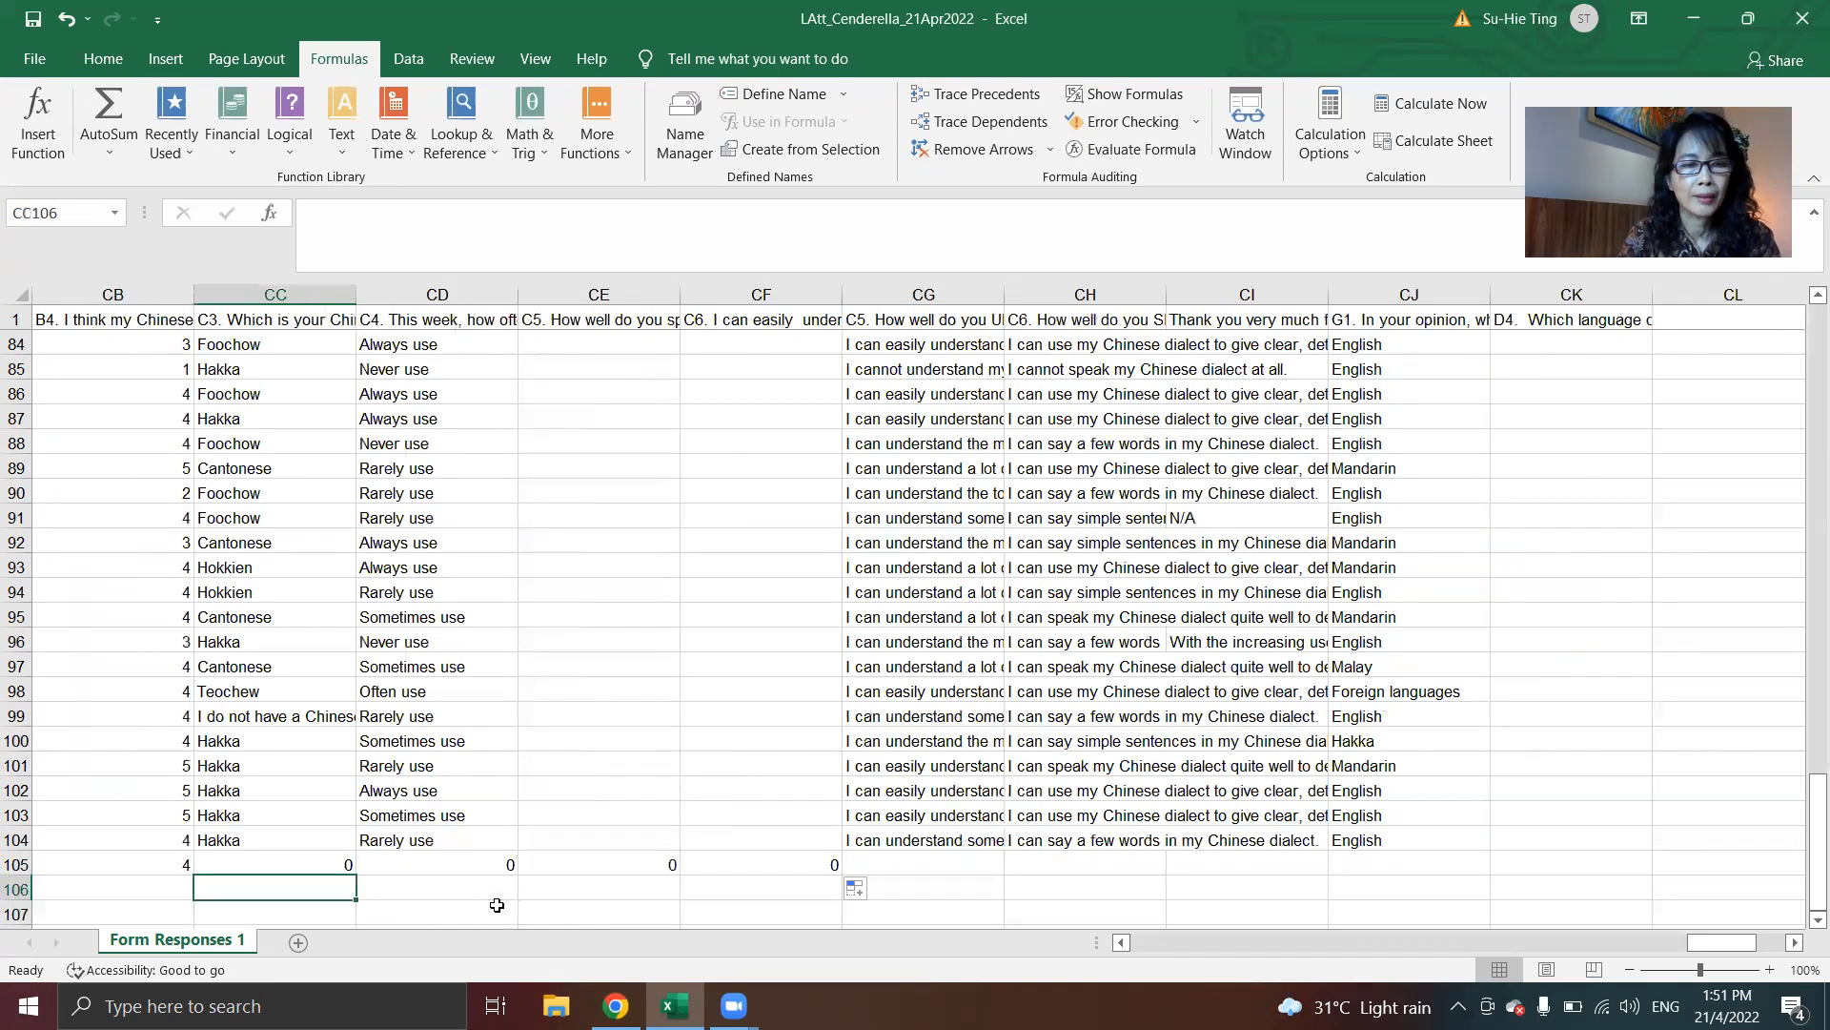
key(Left)
key(Left)
key(Left)
key(Left)
key(Left)
key(Left)
key(Left)
key(Left)
key(Left)
key(Left)
key(Left)
key(Left)
key(Left)
key(Left)
key(Left)
key(Left)
key(Left)
key(Left)
key(Left)
key(Left)
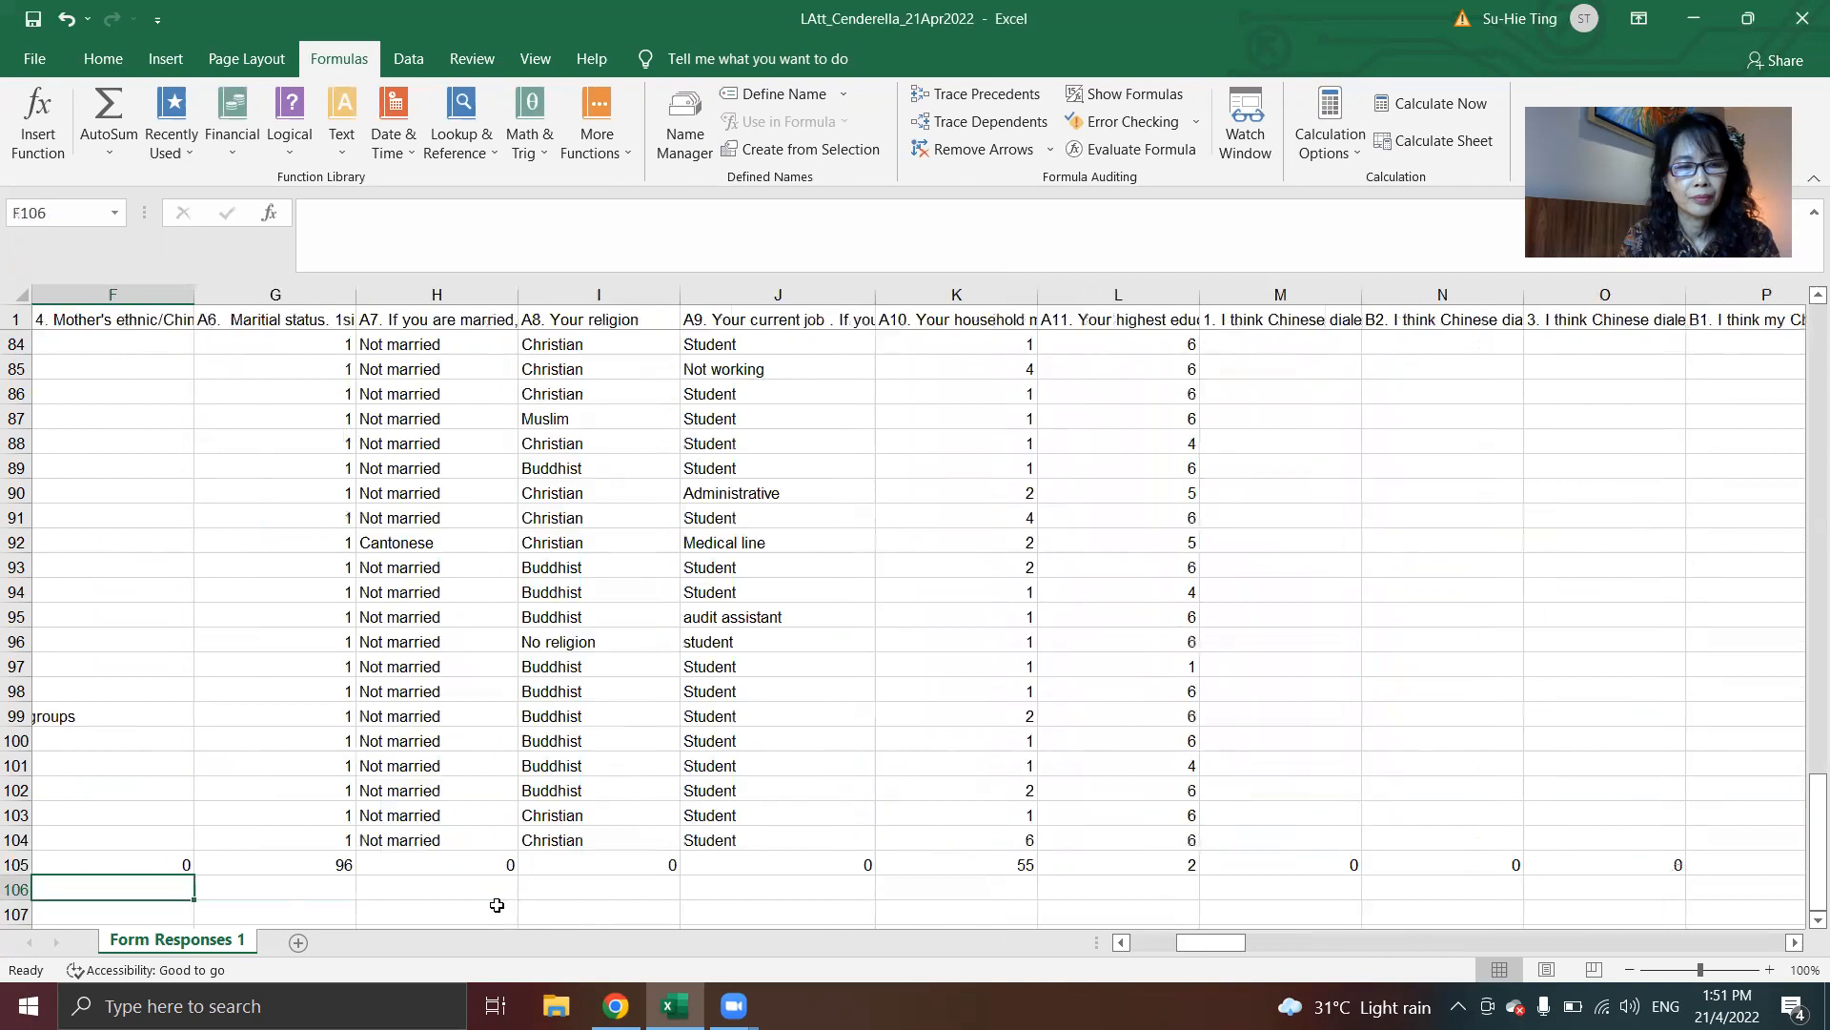
click(478, 889)
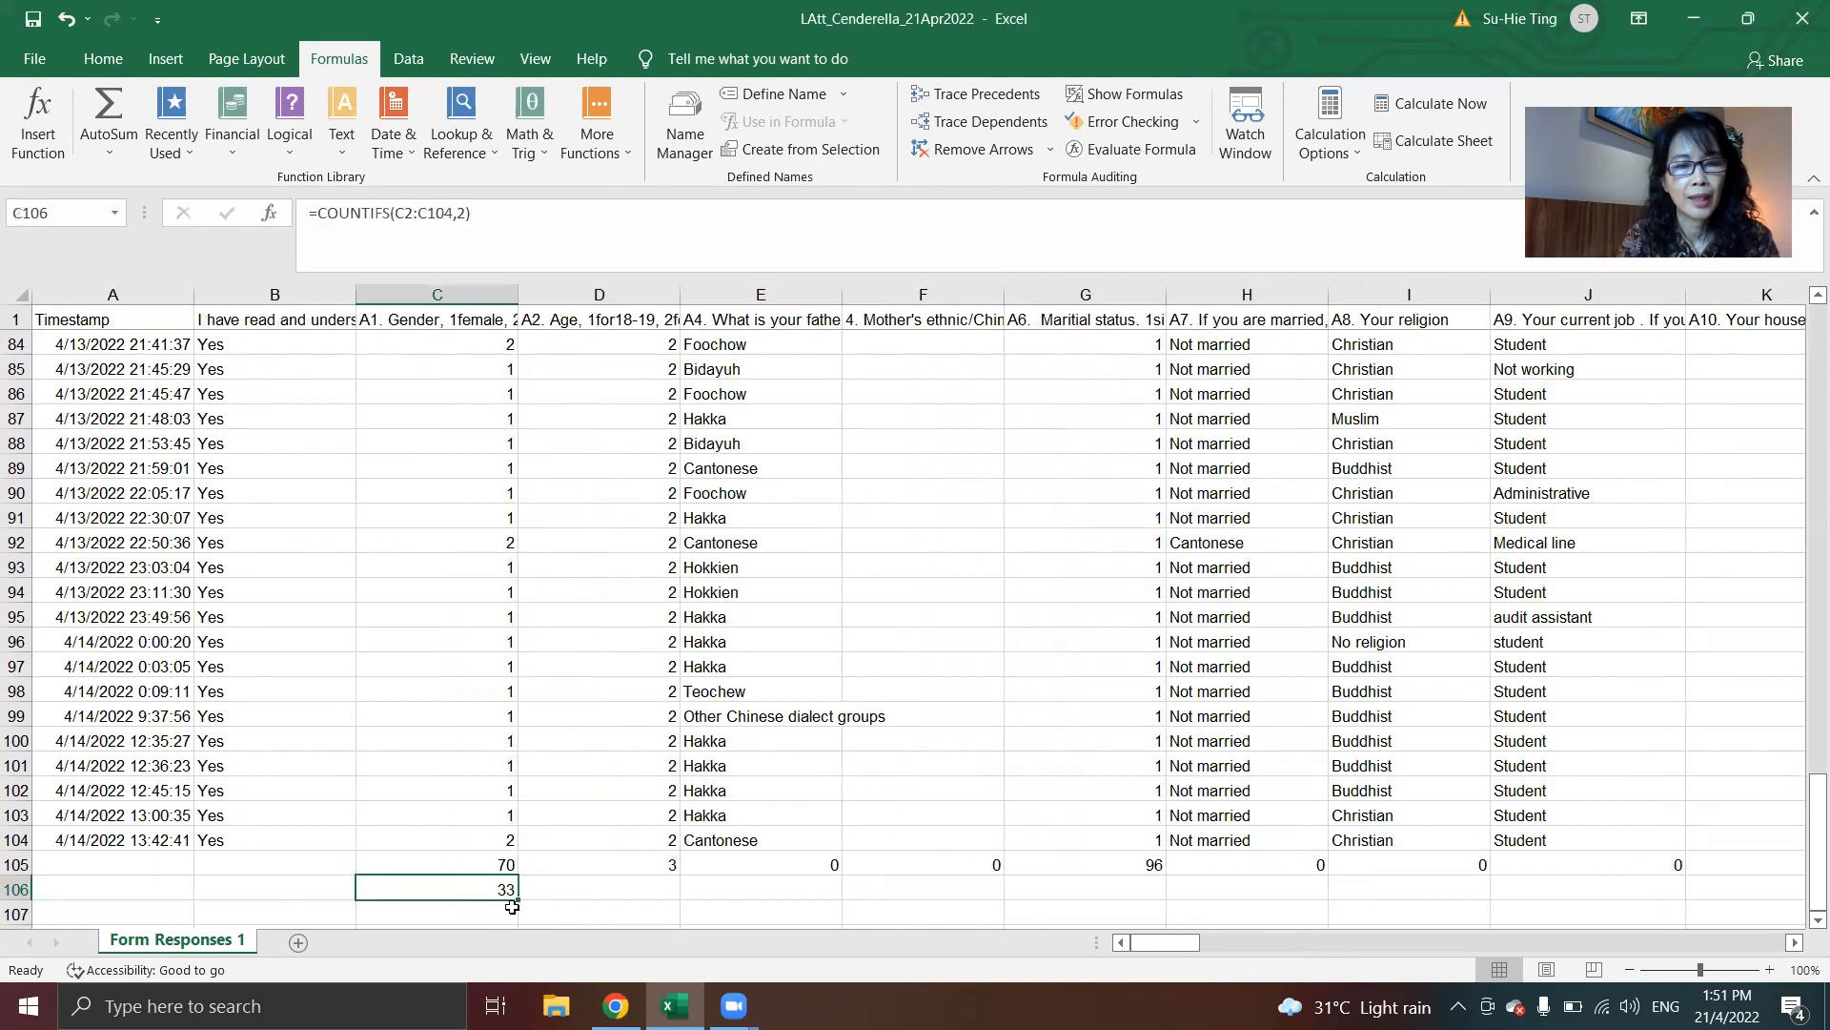
drag(517, 902, 994, 974)
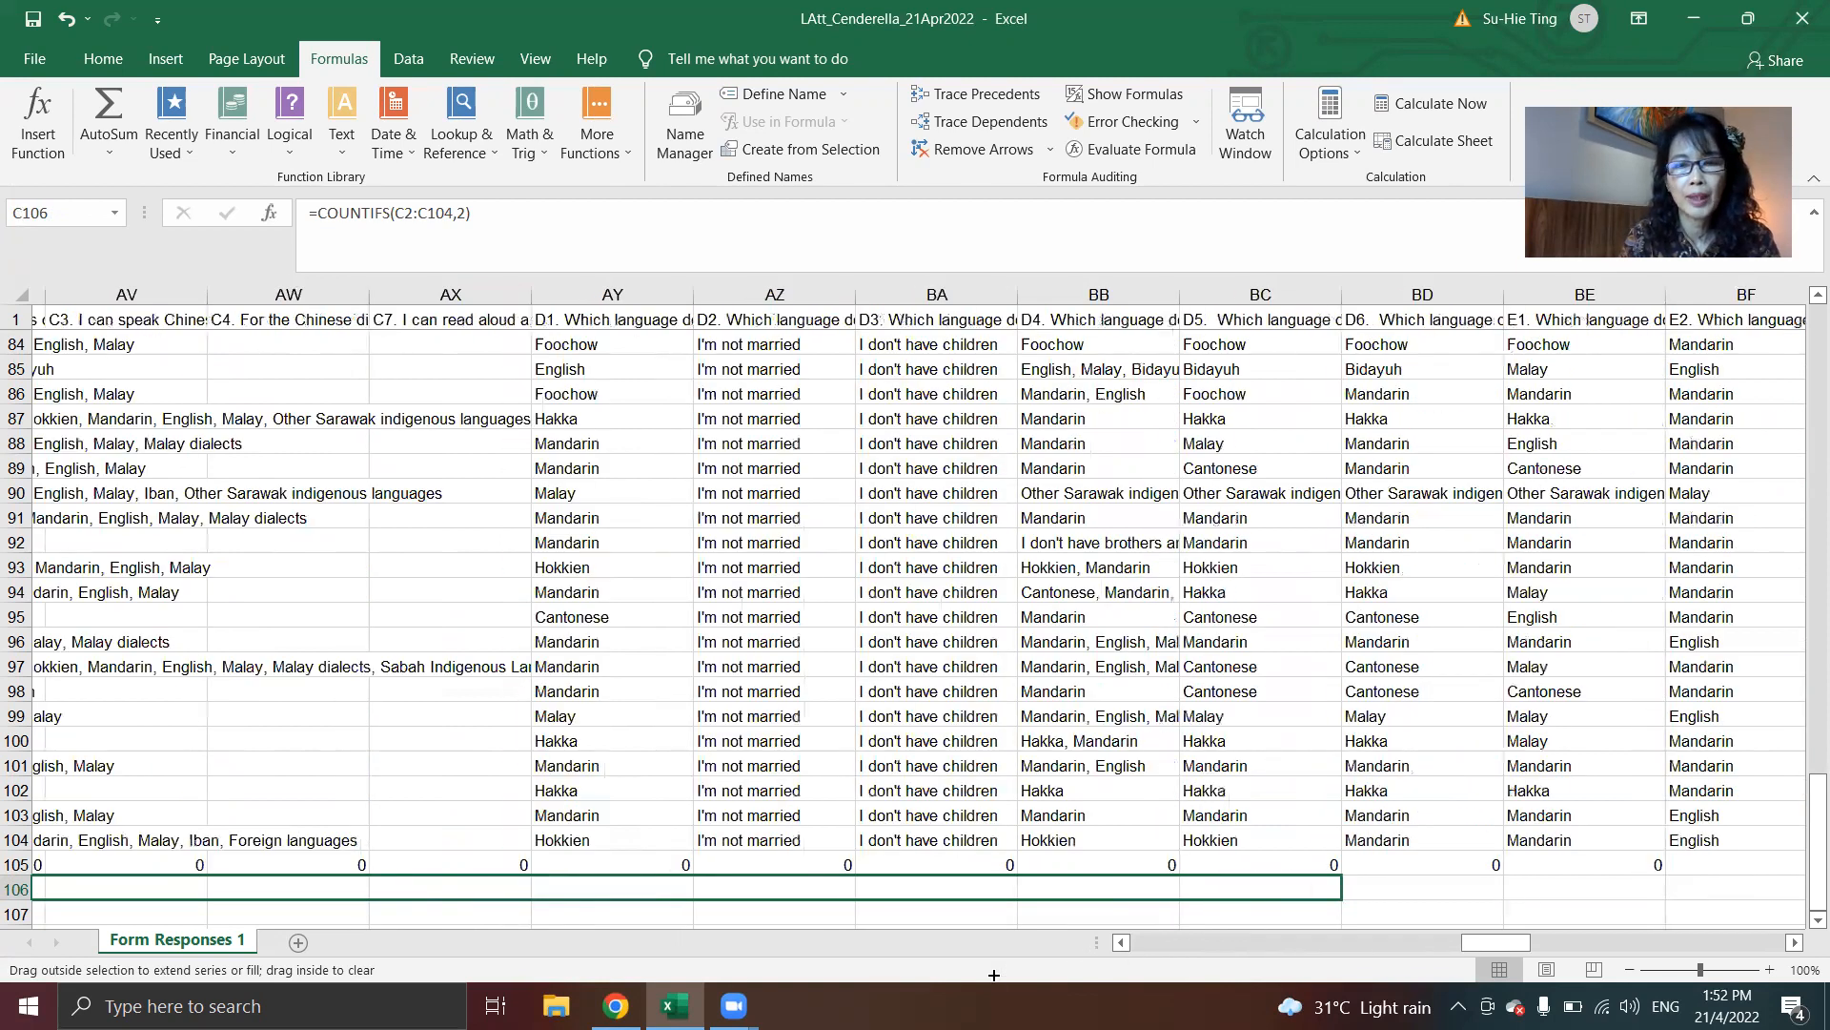
drag(1373, 937, 1808, 838)
drag(1668, 866, 1334, 858)
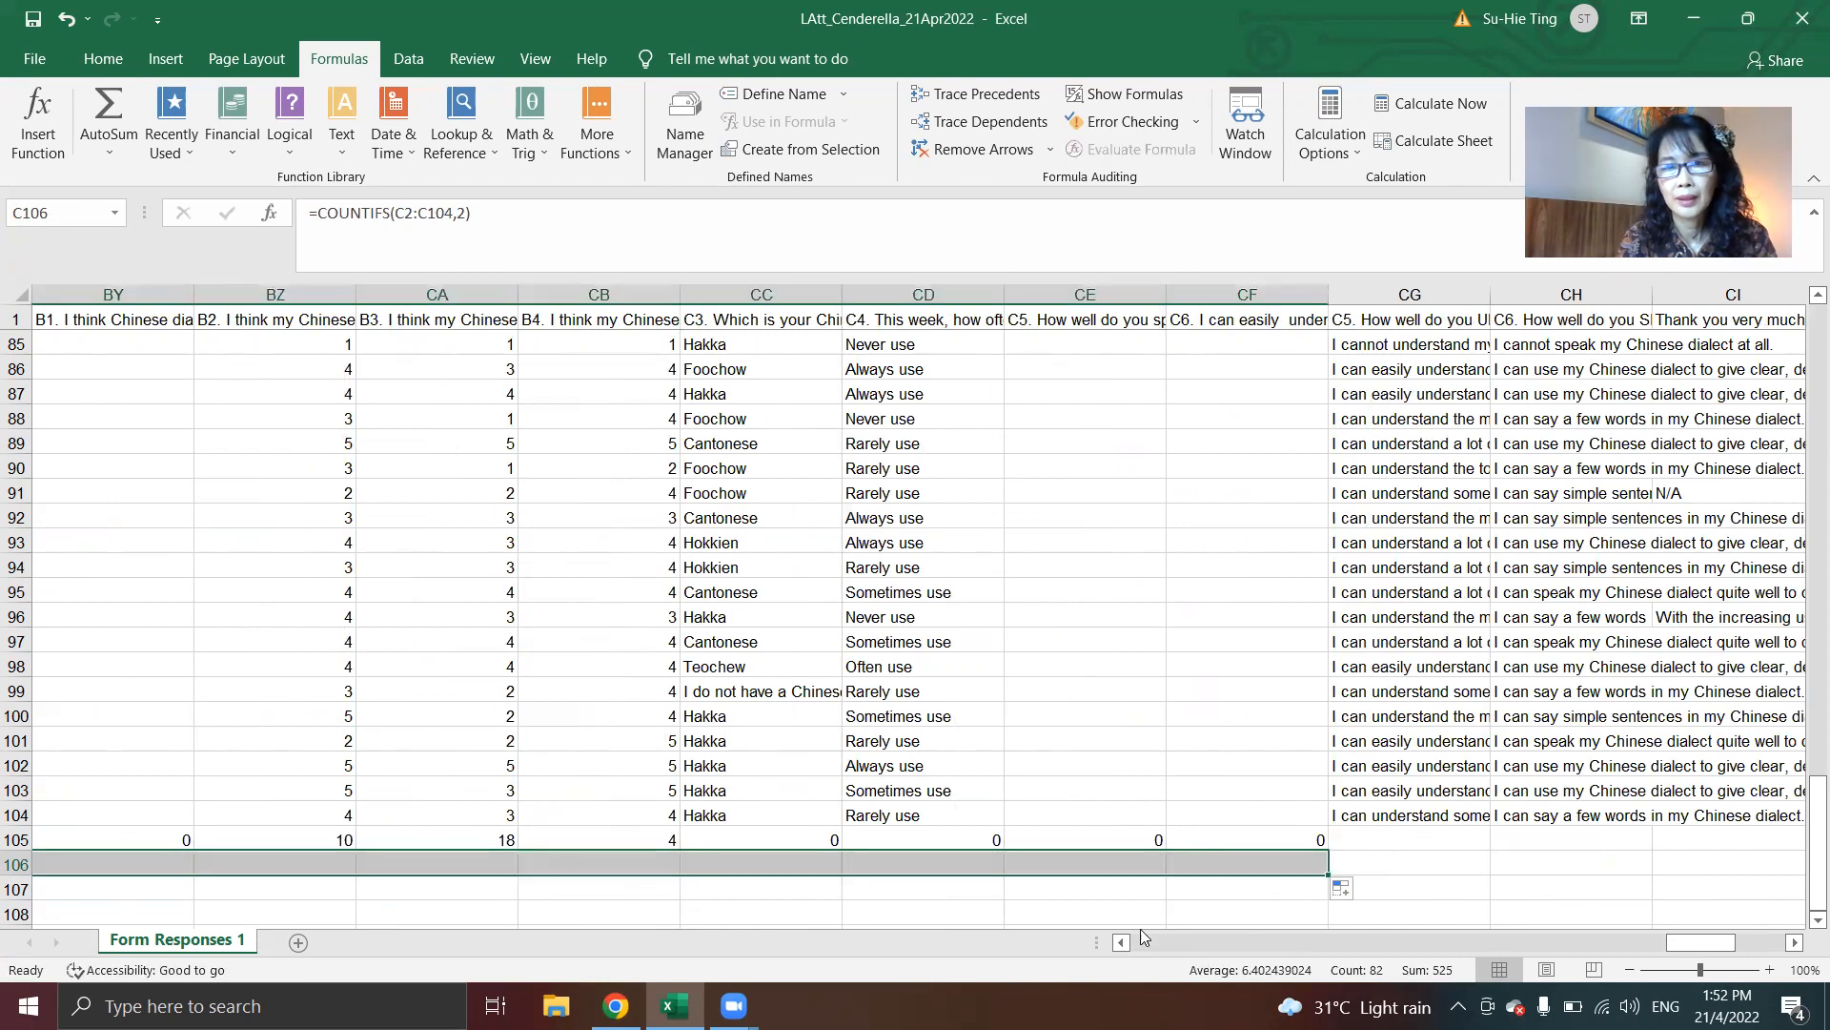
Step: Copy the C106 formula text =COUNTIFS(C2:C104,2) into C107 through C111 without shifting its range
click(934, 892)
key(Left)
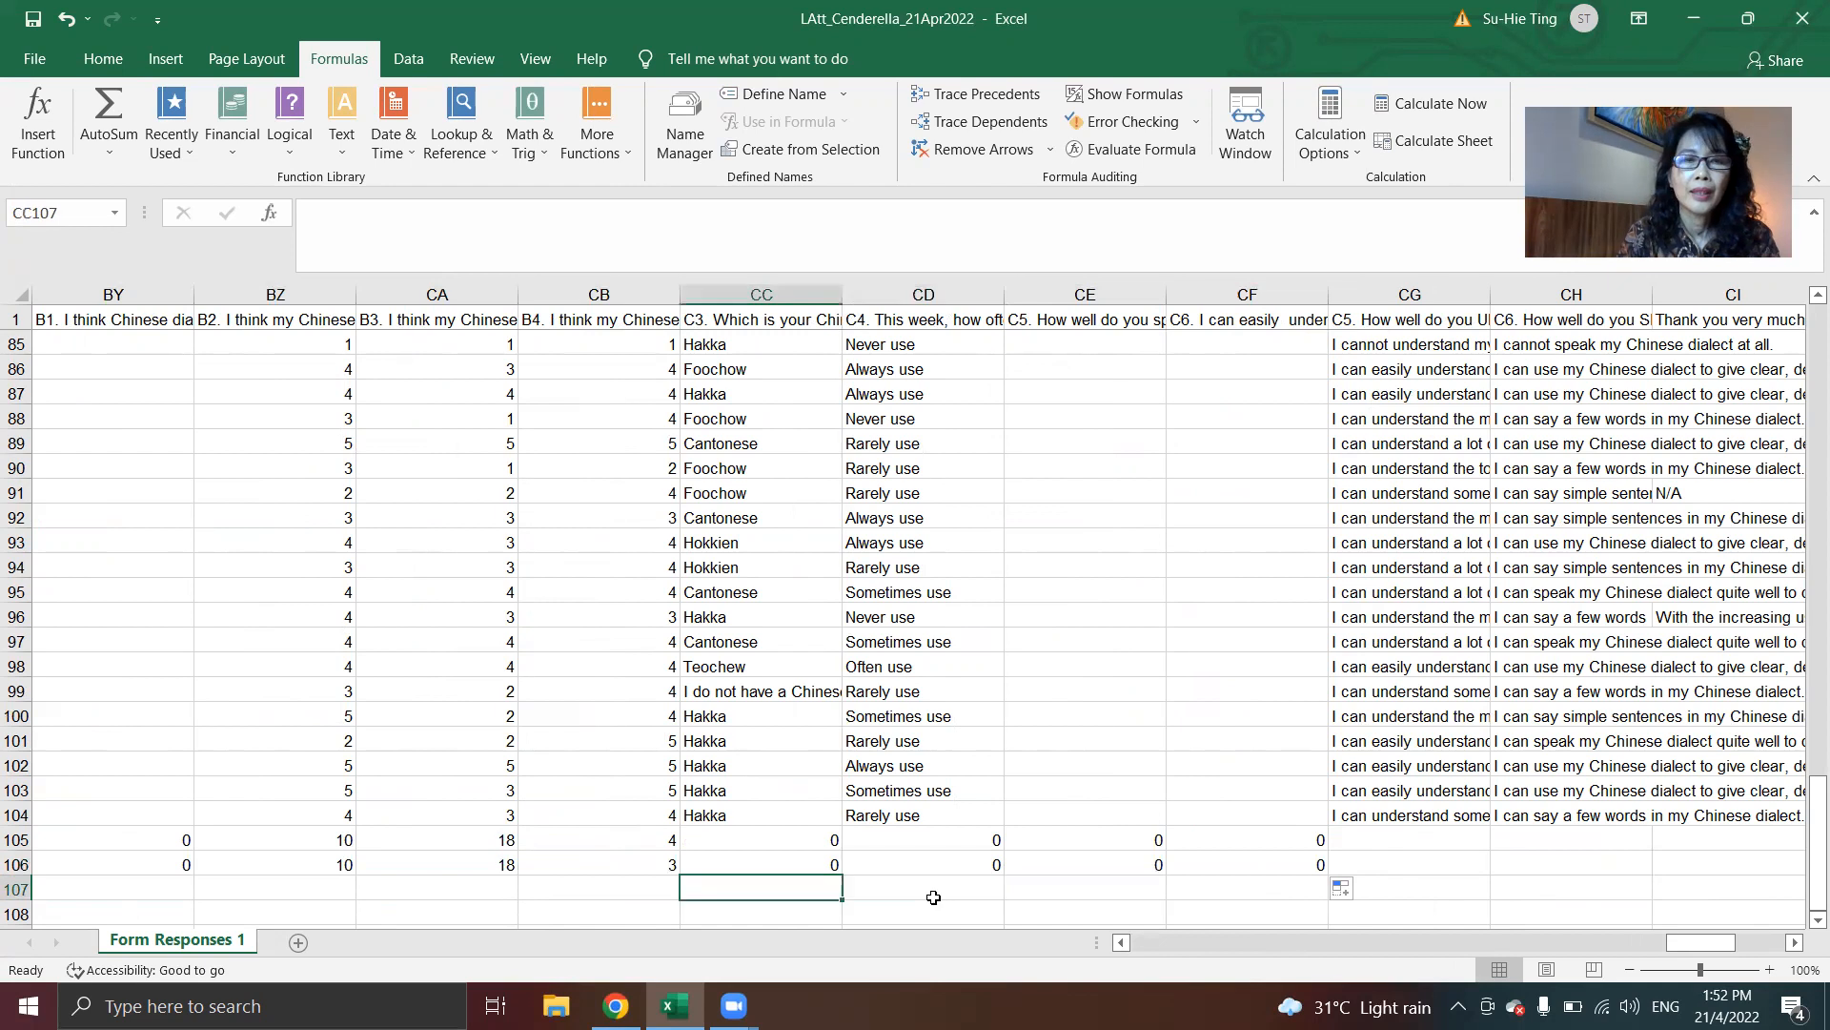
key(Left)
key(Left)
key(Left)
key(Left)
key(Left)
key(Left)
key(Left)
key(Left)
key(Left)
key(Left)
key(Left)
key(Left)
key(Left)
key(Left)
key(Left)
key(Left)
key(Left)
key(Left)
key(Left)
key(Left)
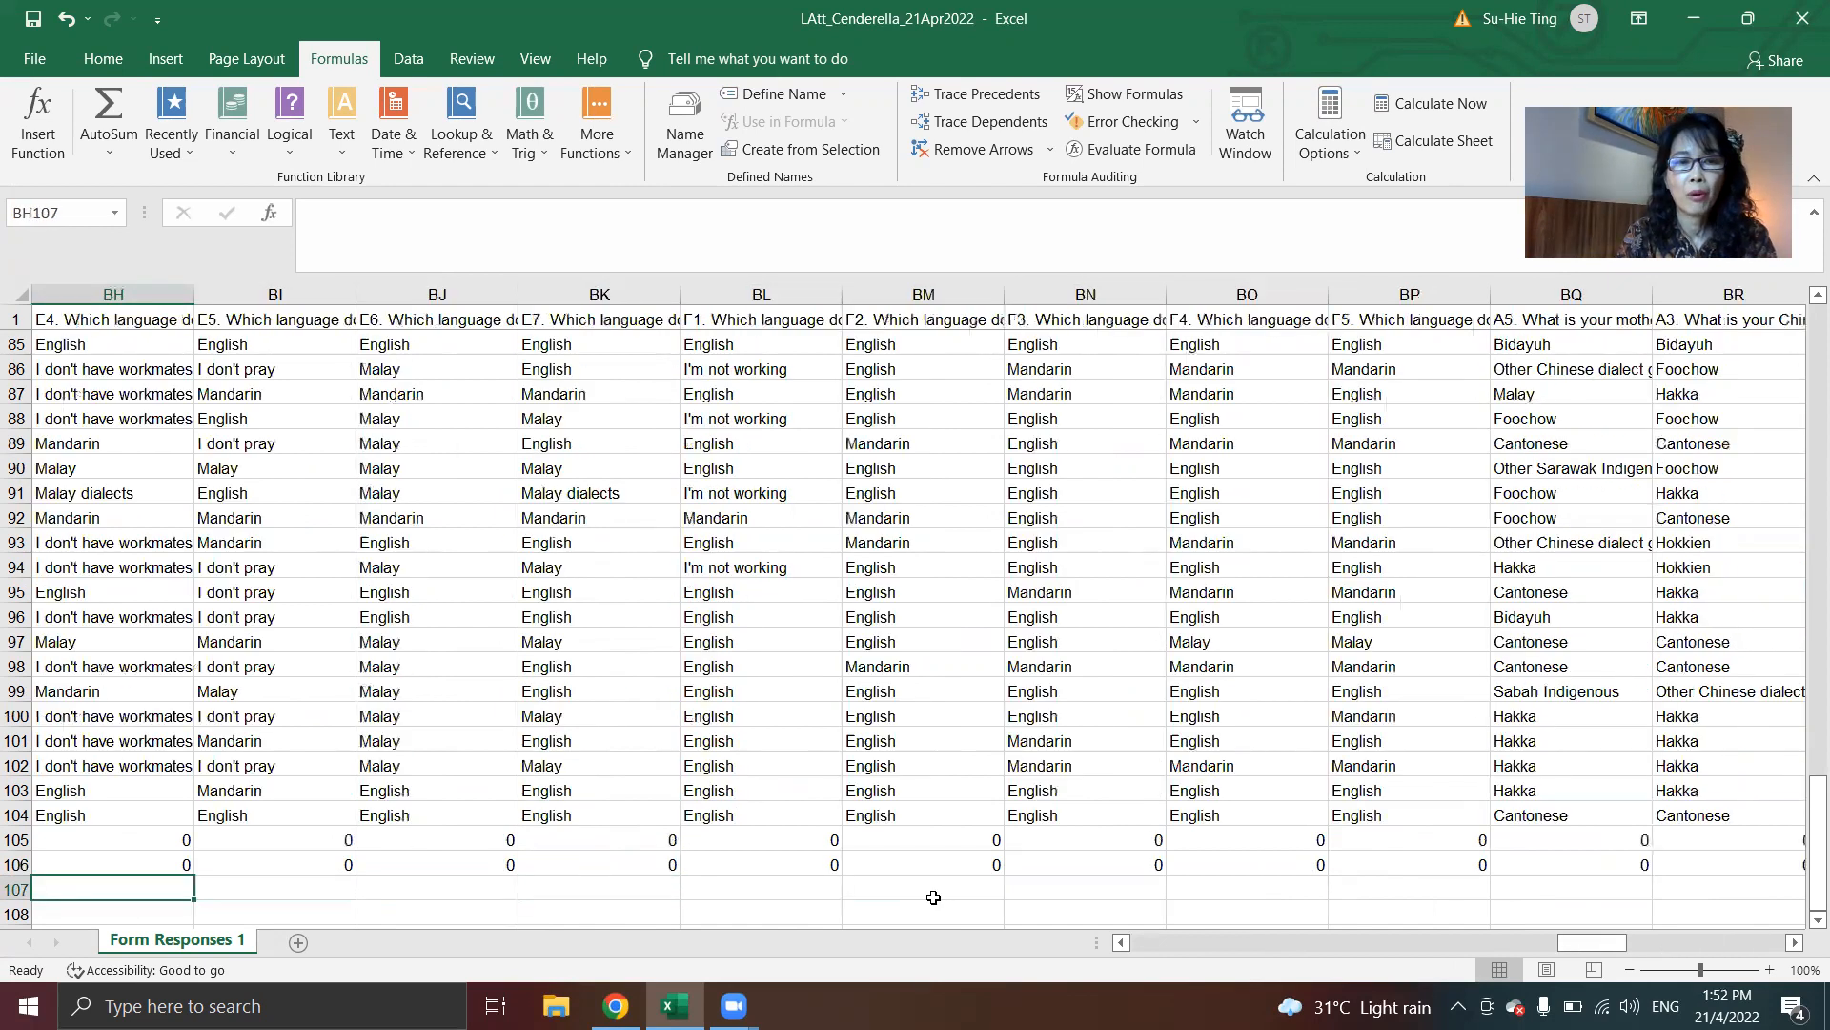
key(Left)
key(Left)
key(Left)
key(Left)
key(Left)
key(Left)
key(Left)
key(Left)
key(Left)
key(Left)
key(Left)
key(Left)
key(Left)
key(Left)
key(Left)
key(Left)
key(Left)
key(Left)
key(Left)
key(Left)
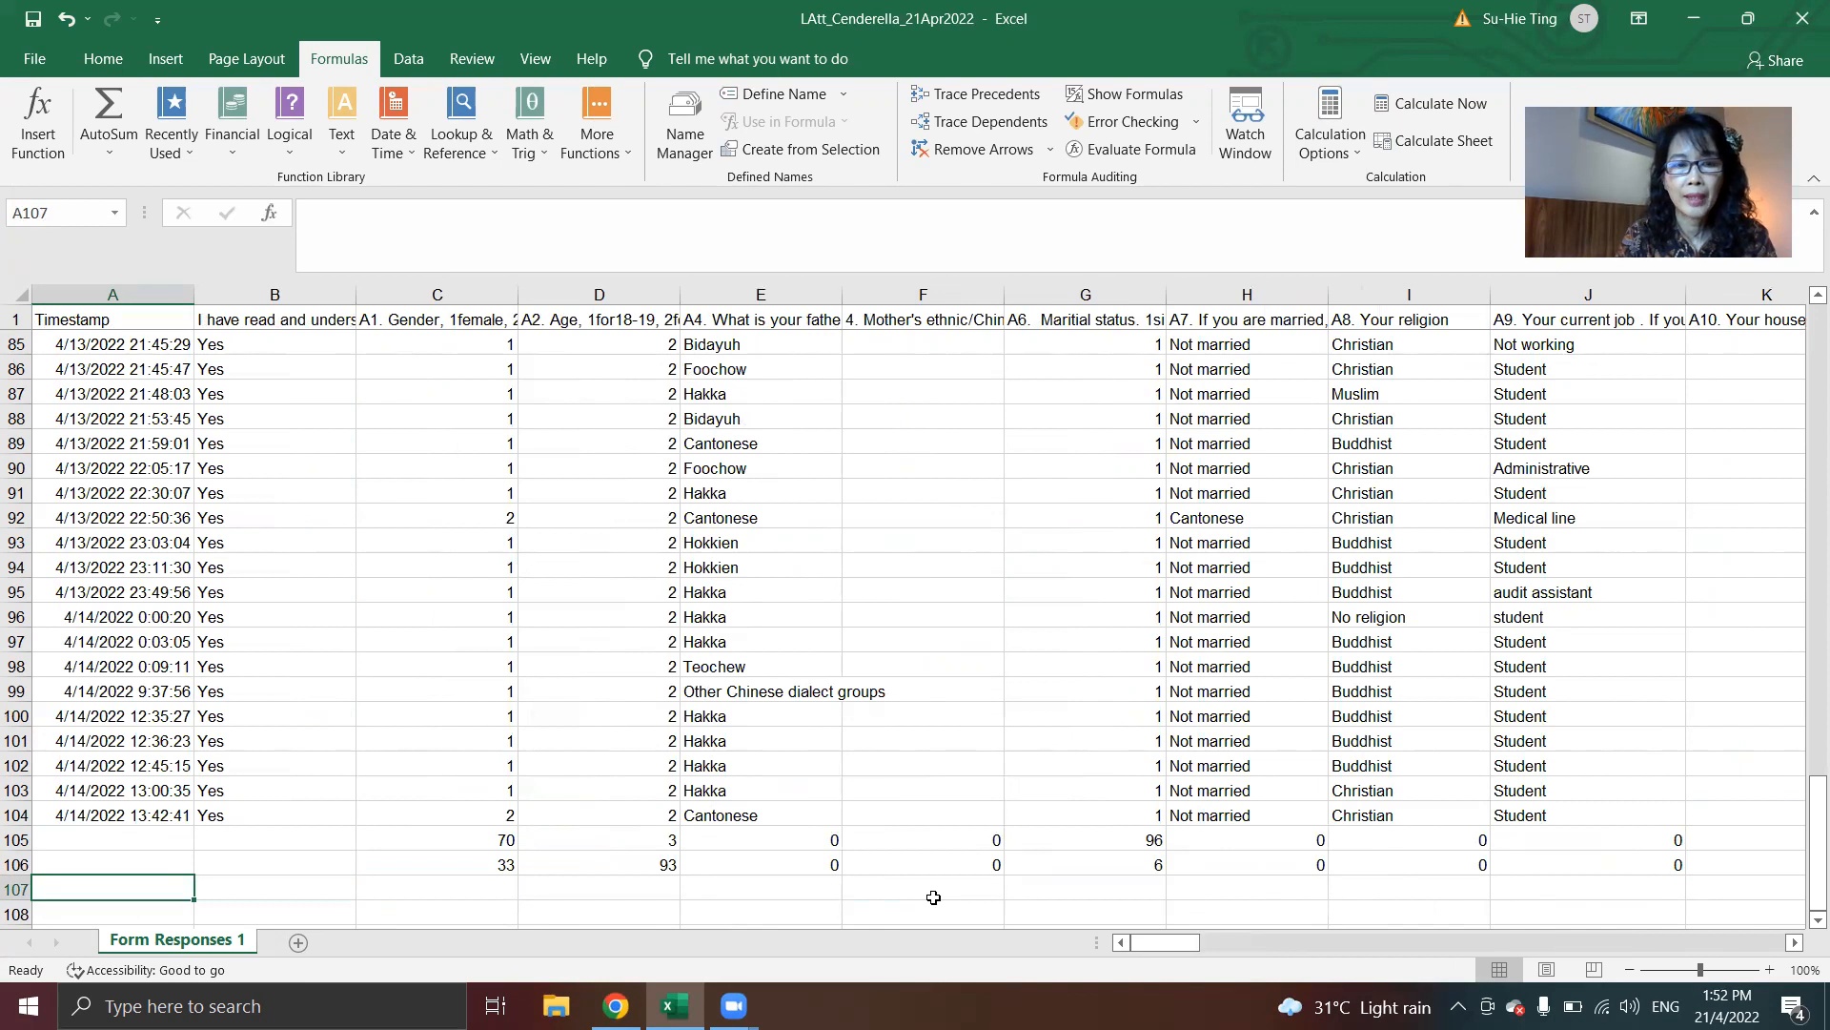
key(Right)
key(Right)
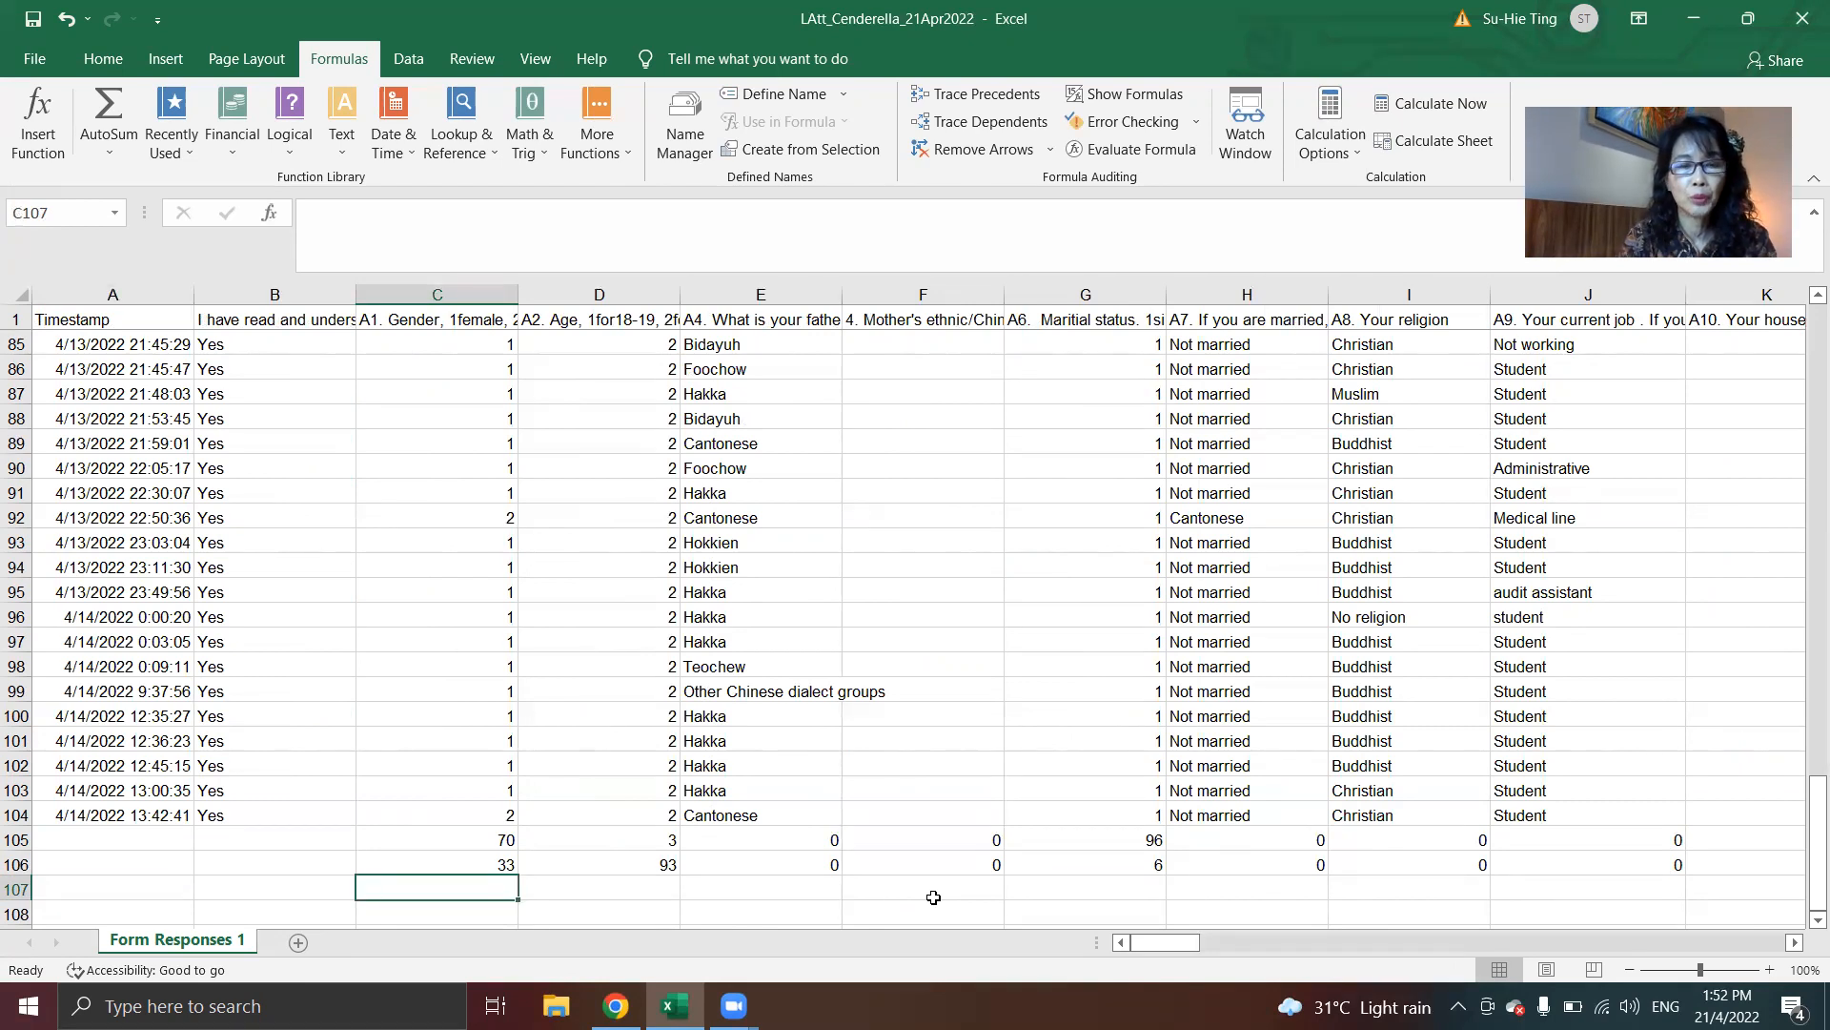
click(469, 860)
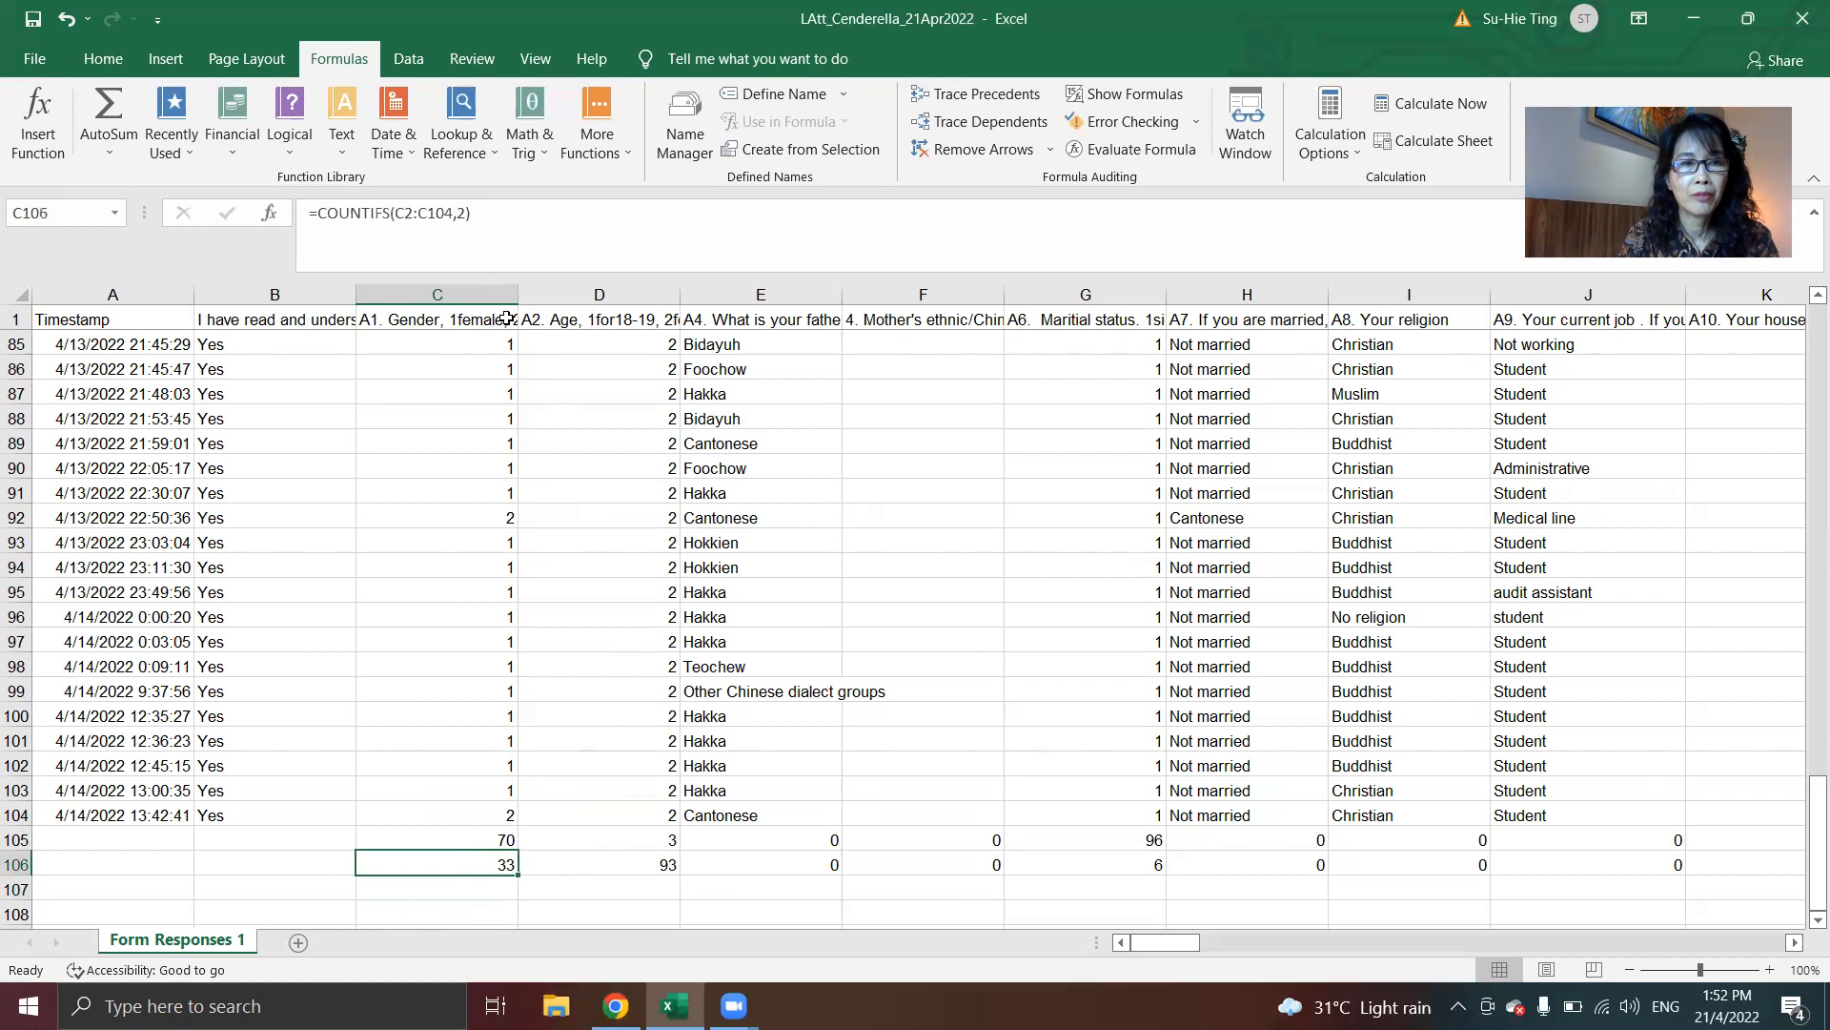
drag(505, 215, 13, 203)
key(ctrl+c)
key(Return)
key(ctrl+v)
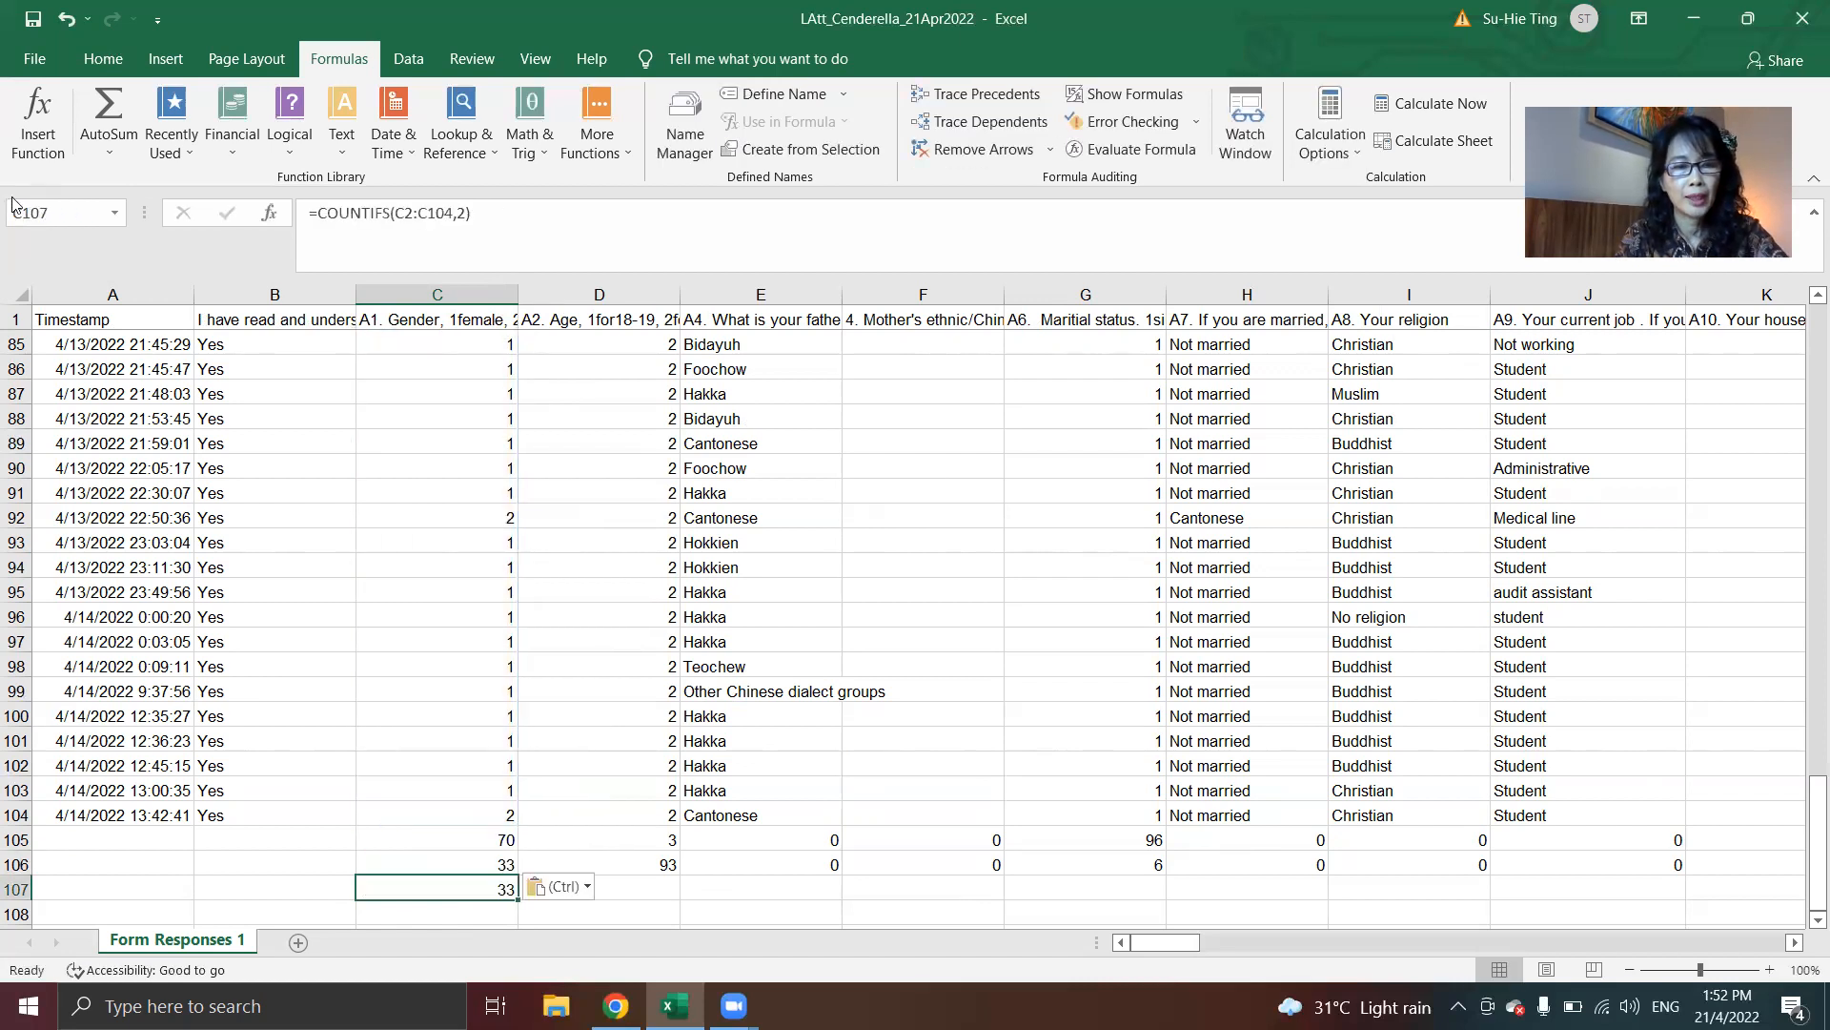
key(Down)
key(ctrl+v)
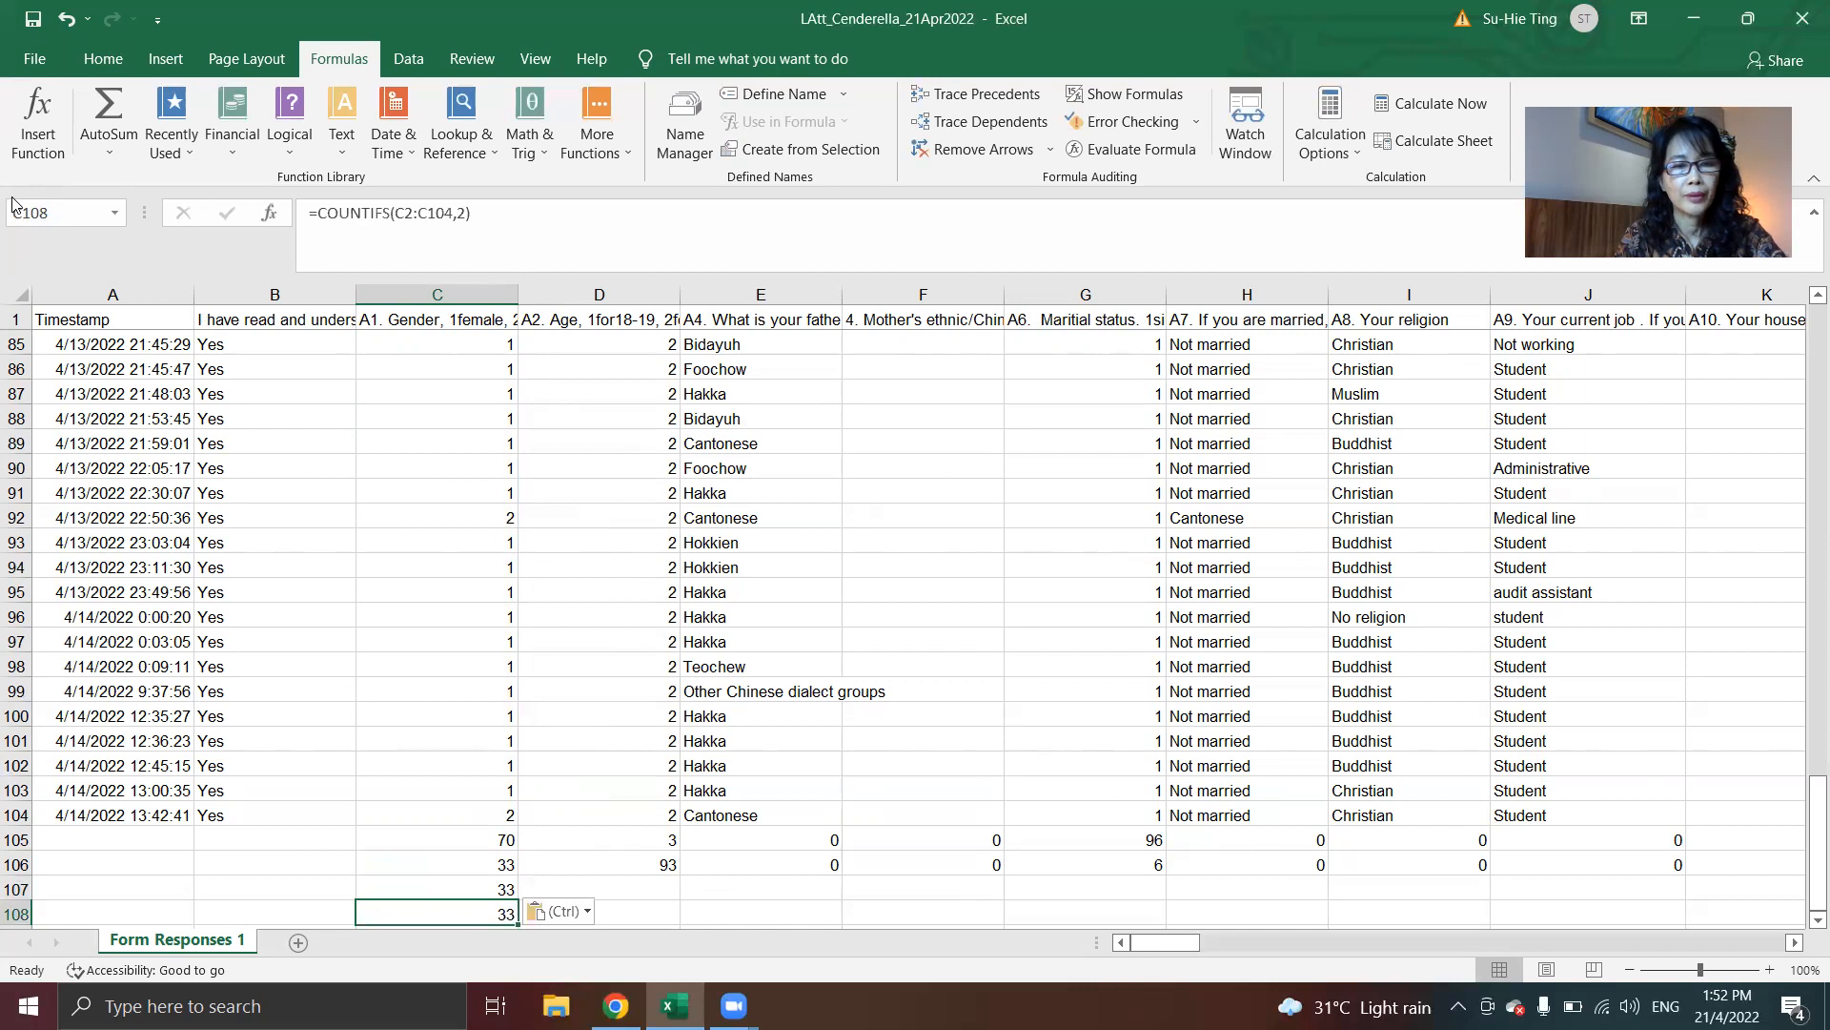
key(Down)
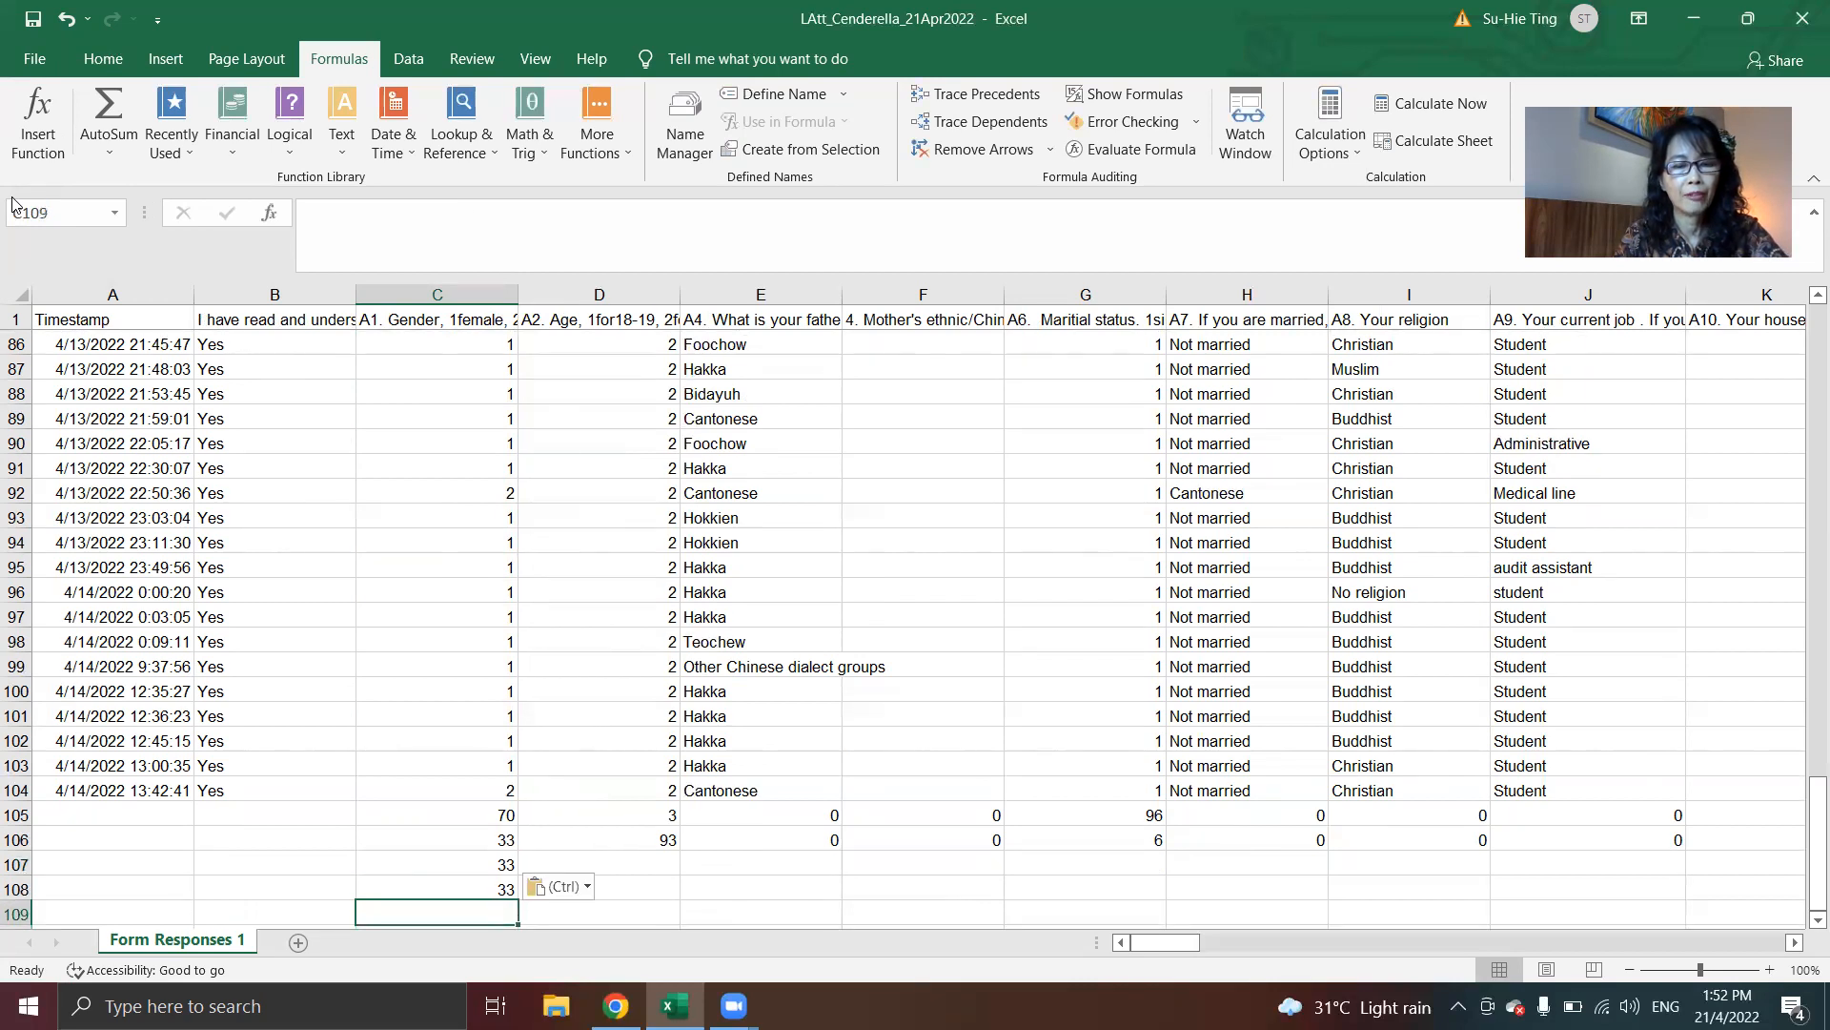
key(ctrl+v)
key(Down)
key(ctrl+v)
key(Down)
key(ctrl+v)
Step: Change the COUNTIFS criteria in C107 through C111 to 3, 4, 5, 6 and 7 respectively
key(Up)
key(Up)
key(Up)
key(Up)
click(461, 213)
key(BackSpace)
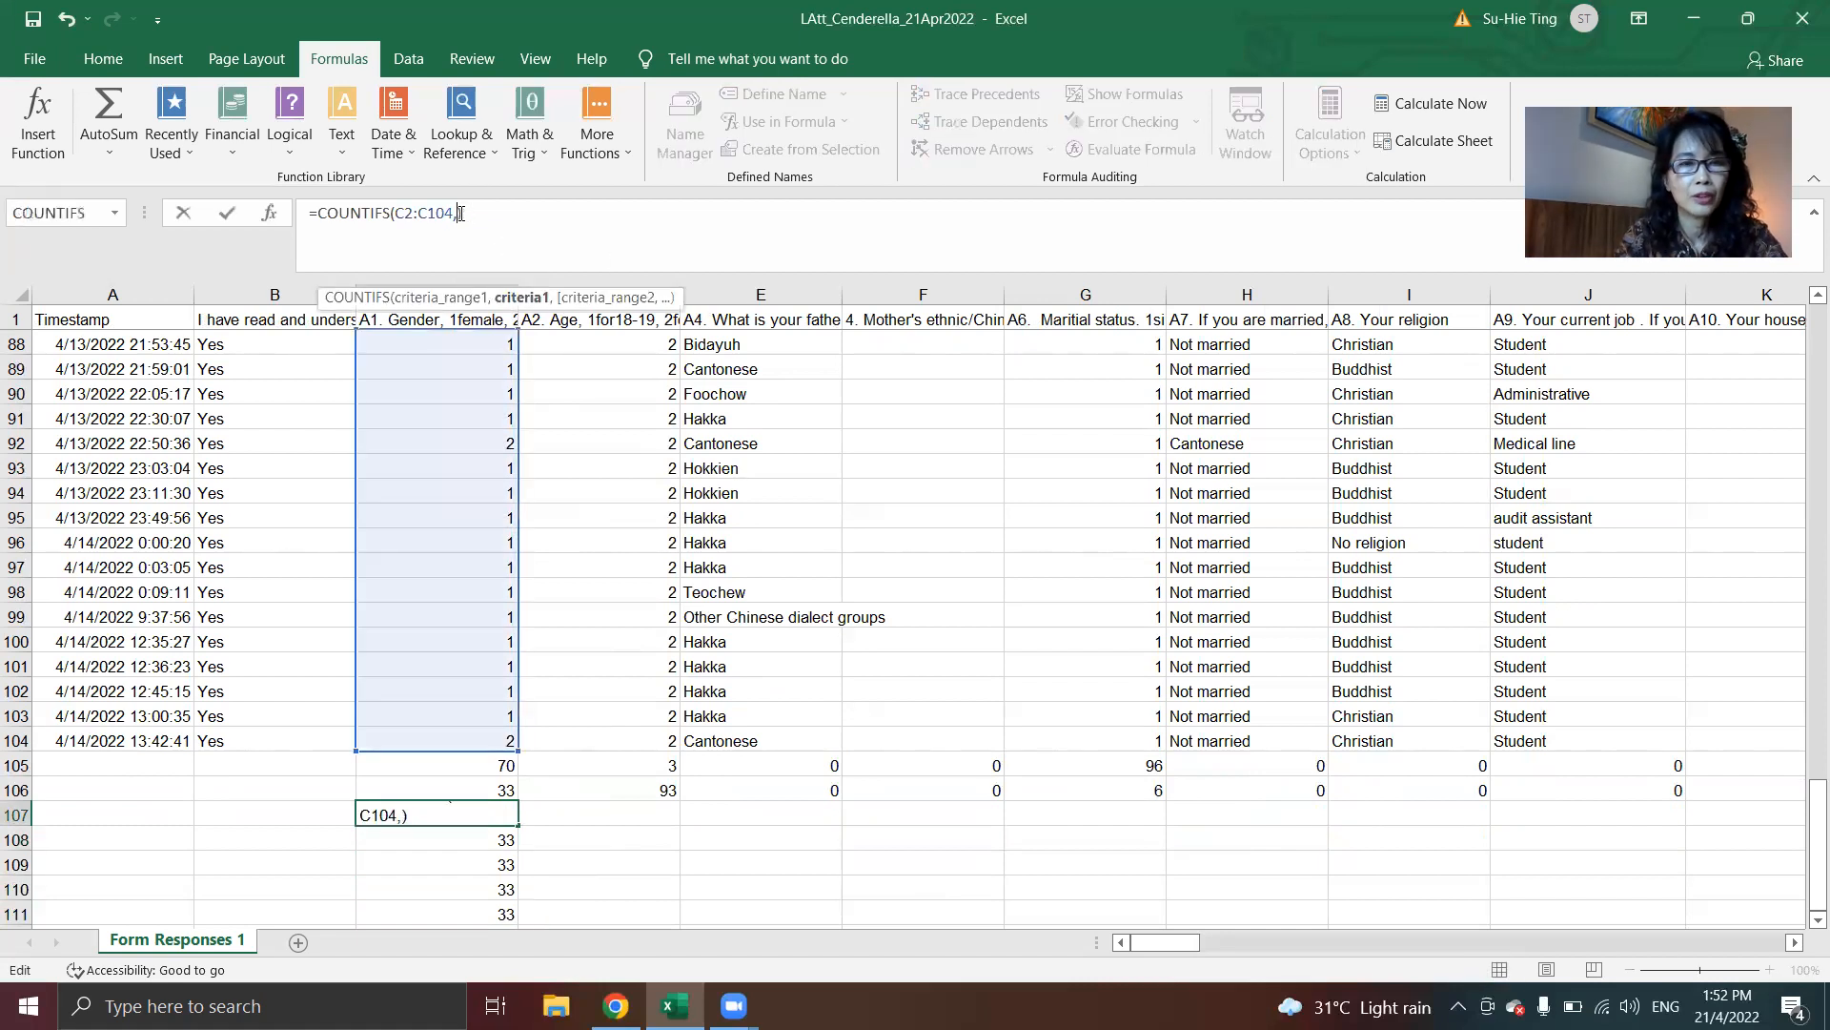
key(Return)
click(461, 213)
key(BackSpace)
text(4)
key(Return)
click(463, 212)
key(BackSpace)
text(5)
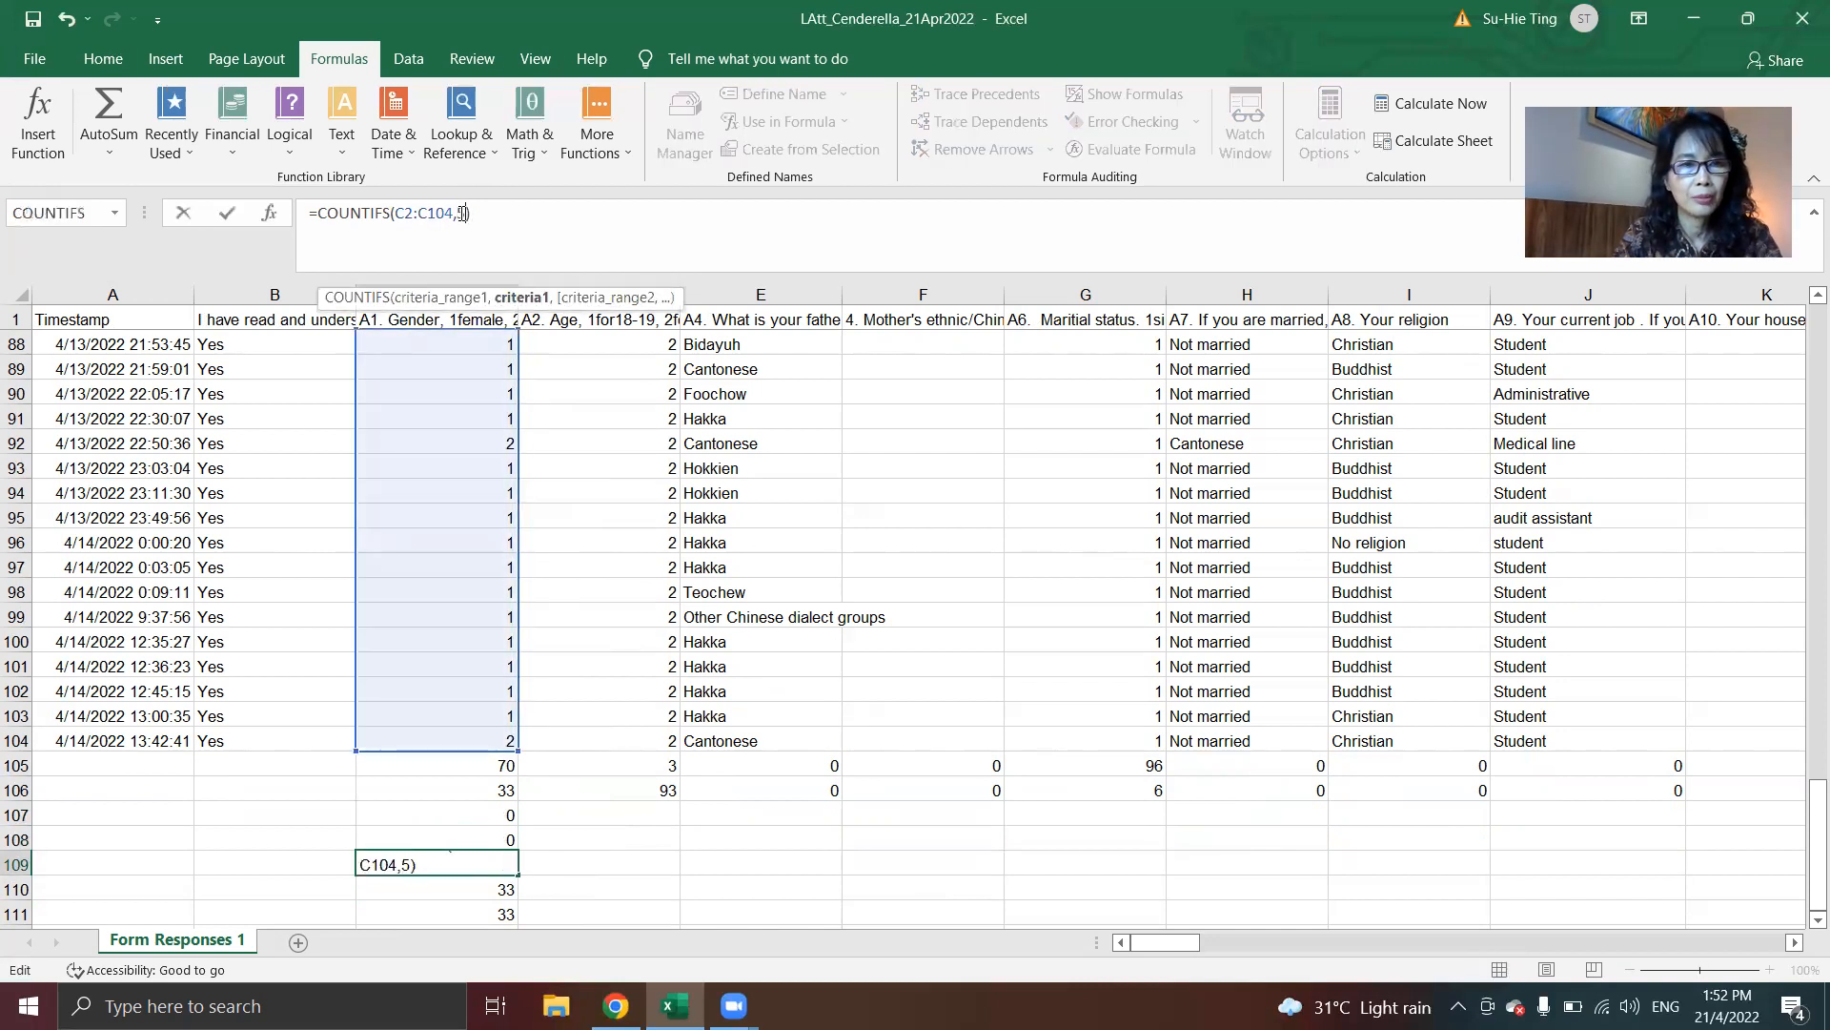
key(Return)
click(462, 213)
key(BackSpace)
text(6)
key(Return)
click(463, 212)
key(BackSpace)
text(7)
key(Return)
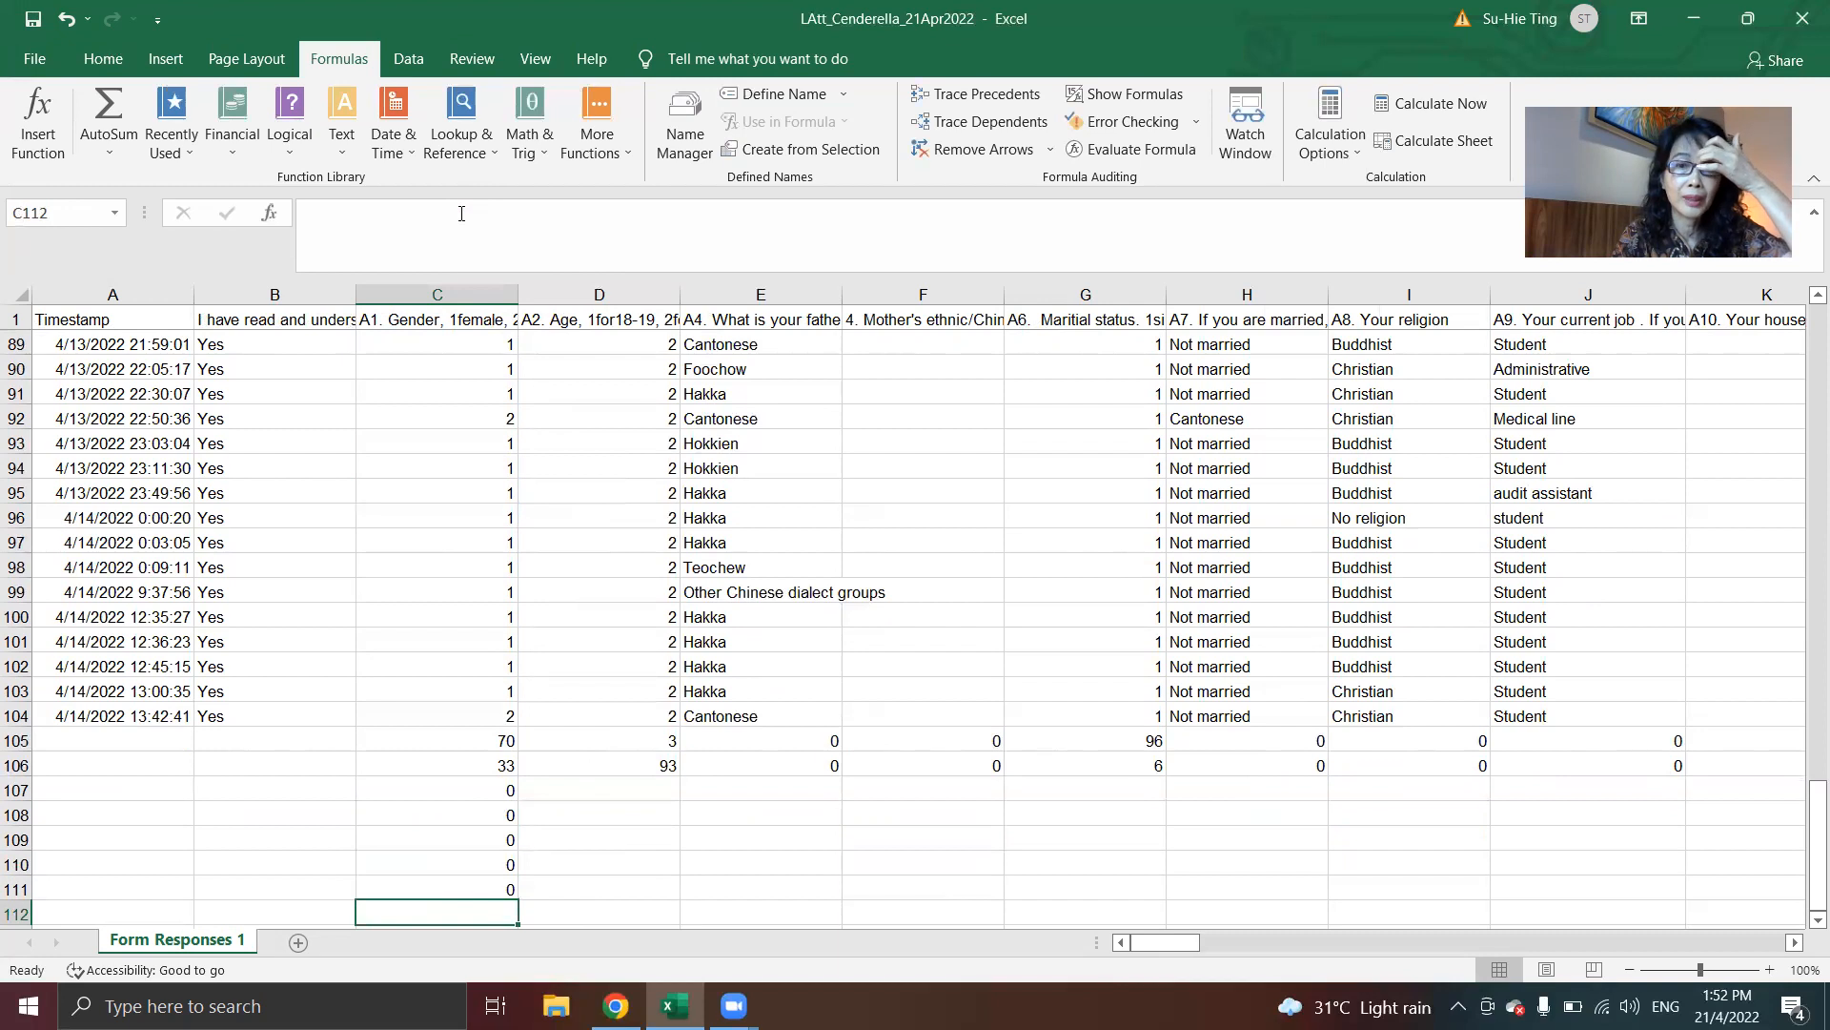
Step: Fill the code 3 COUNTIFS formula in C107 across row 107 through column CF
click(485, 792)
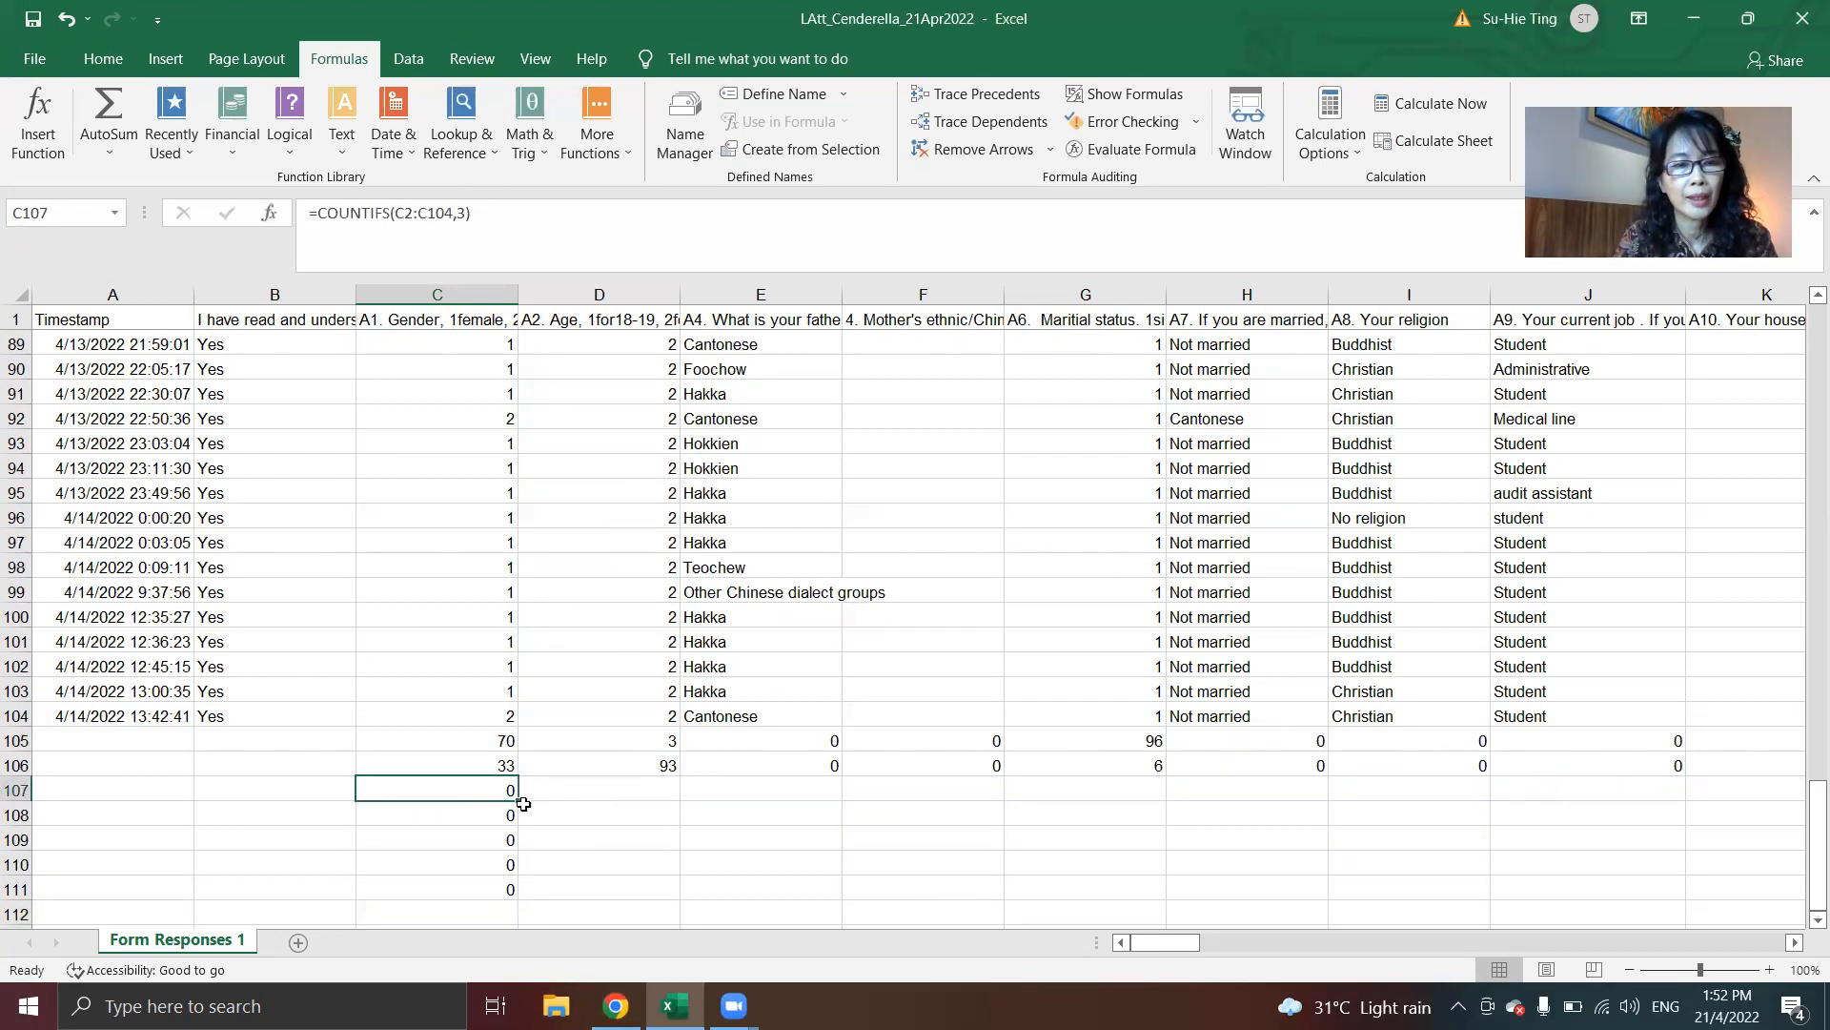
drag(521, 802, 1397, 889)
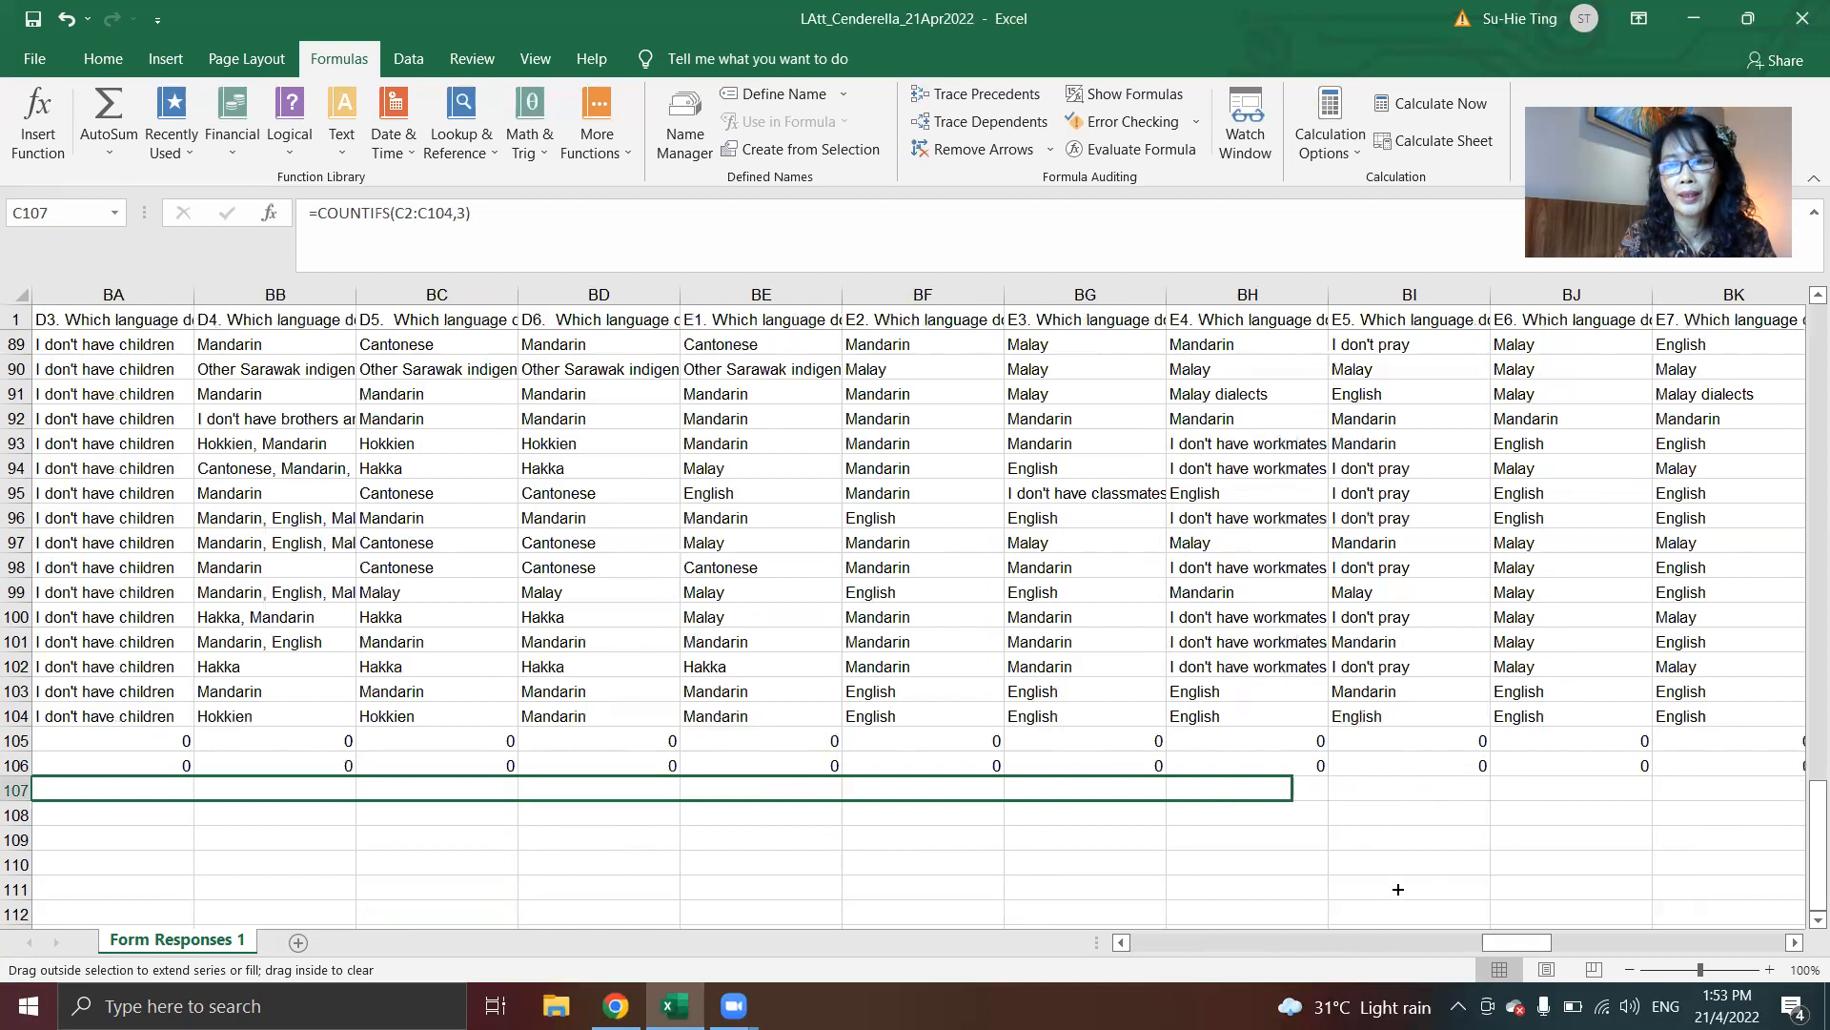
drag(1809, 882, 383, 871)
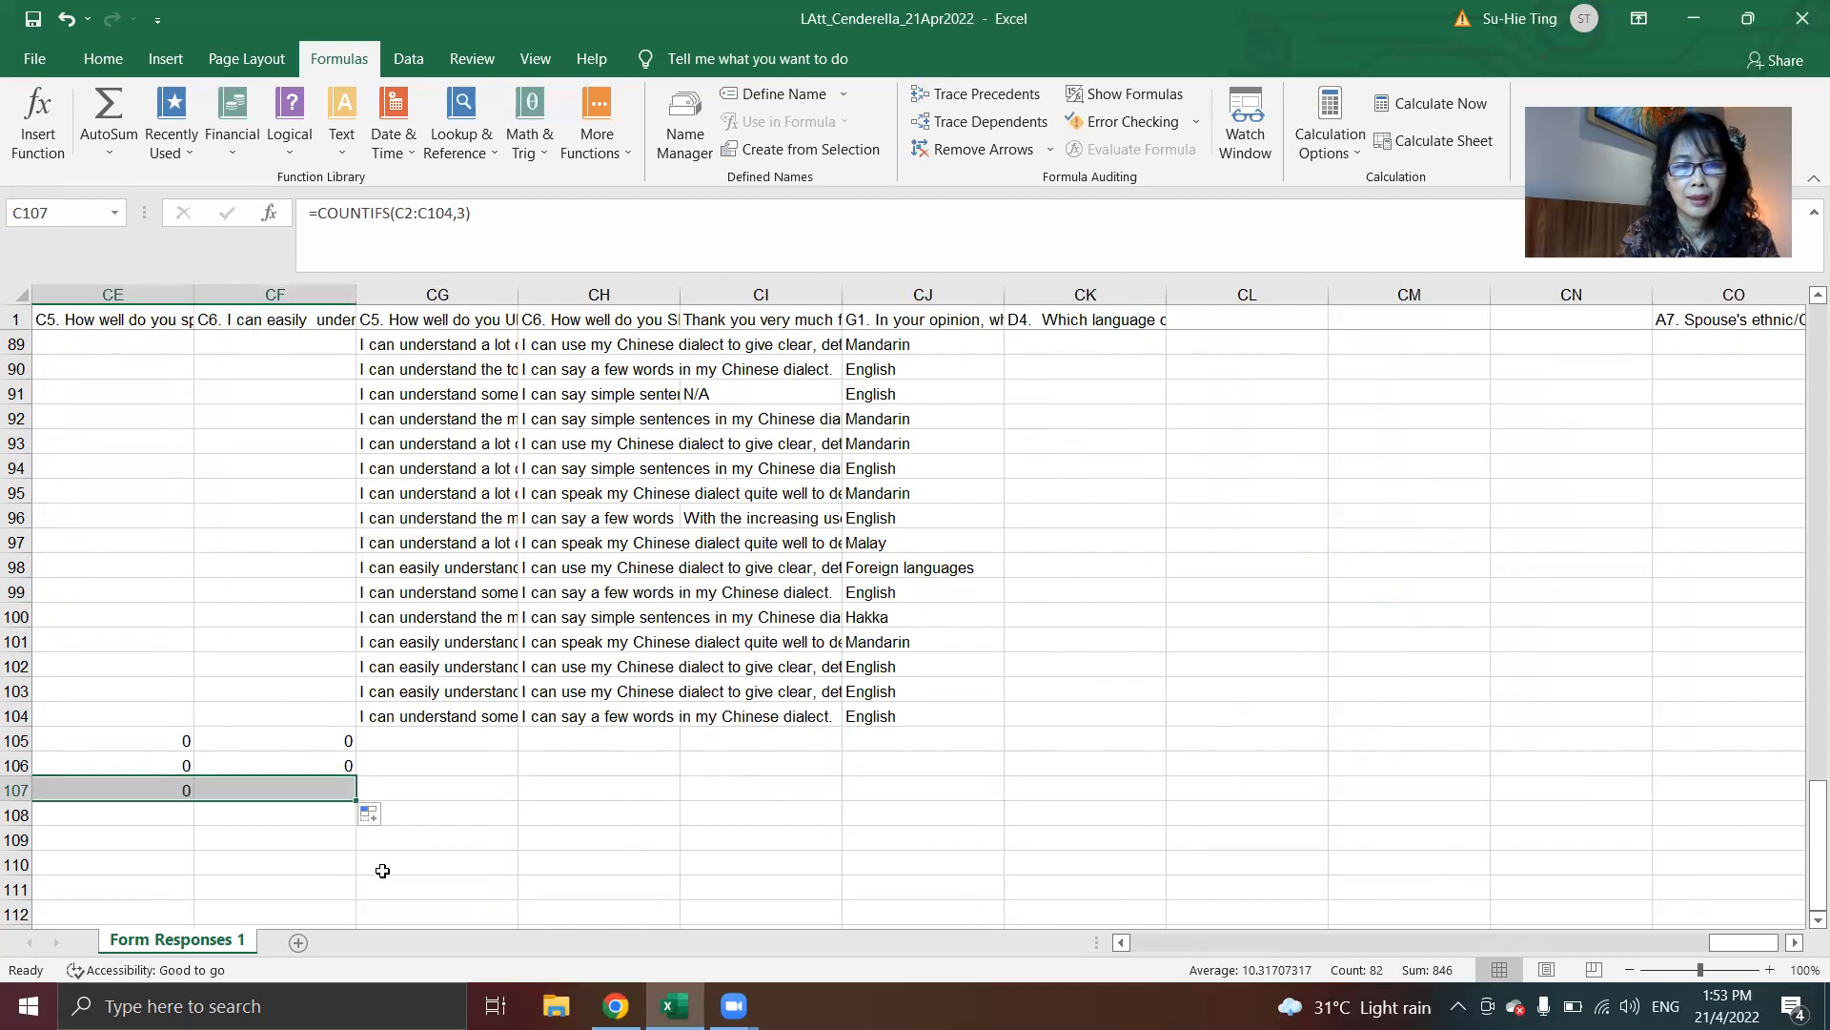
Step: Fill the code 4 COUNTIFS formula in C108 across row 108 under the question columns
key(Left)
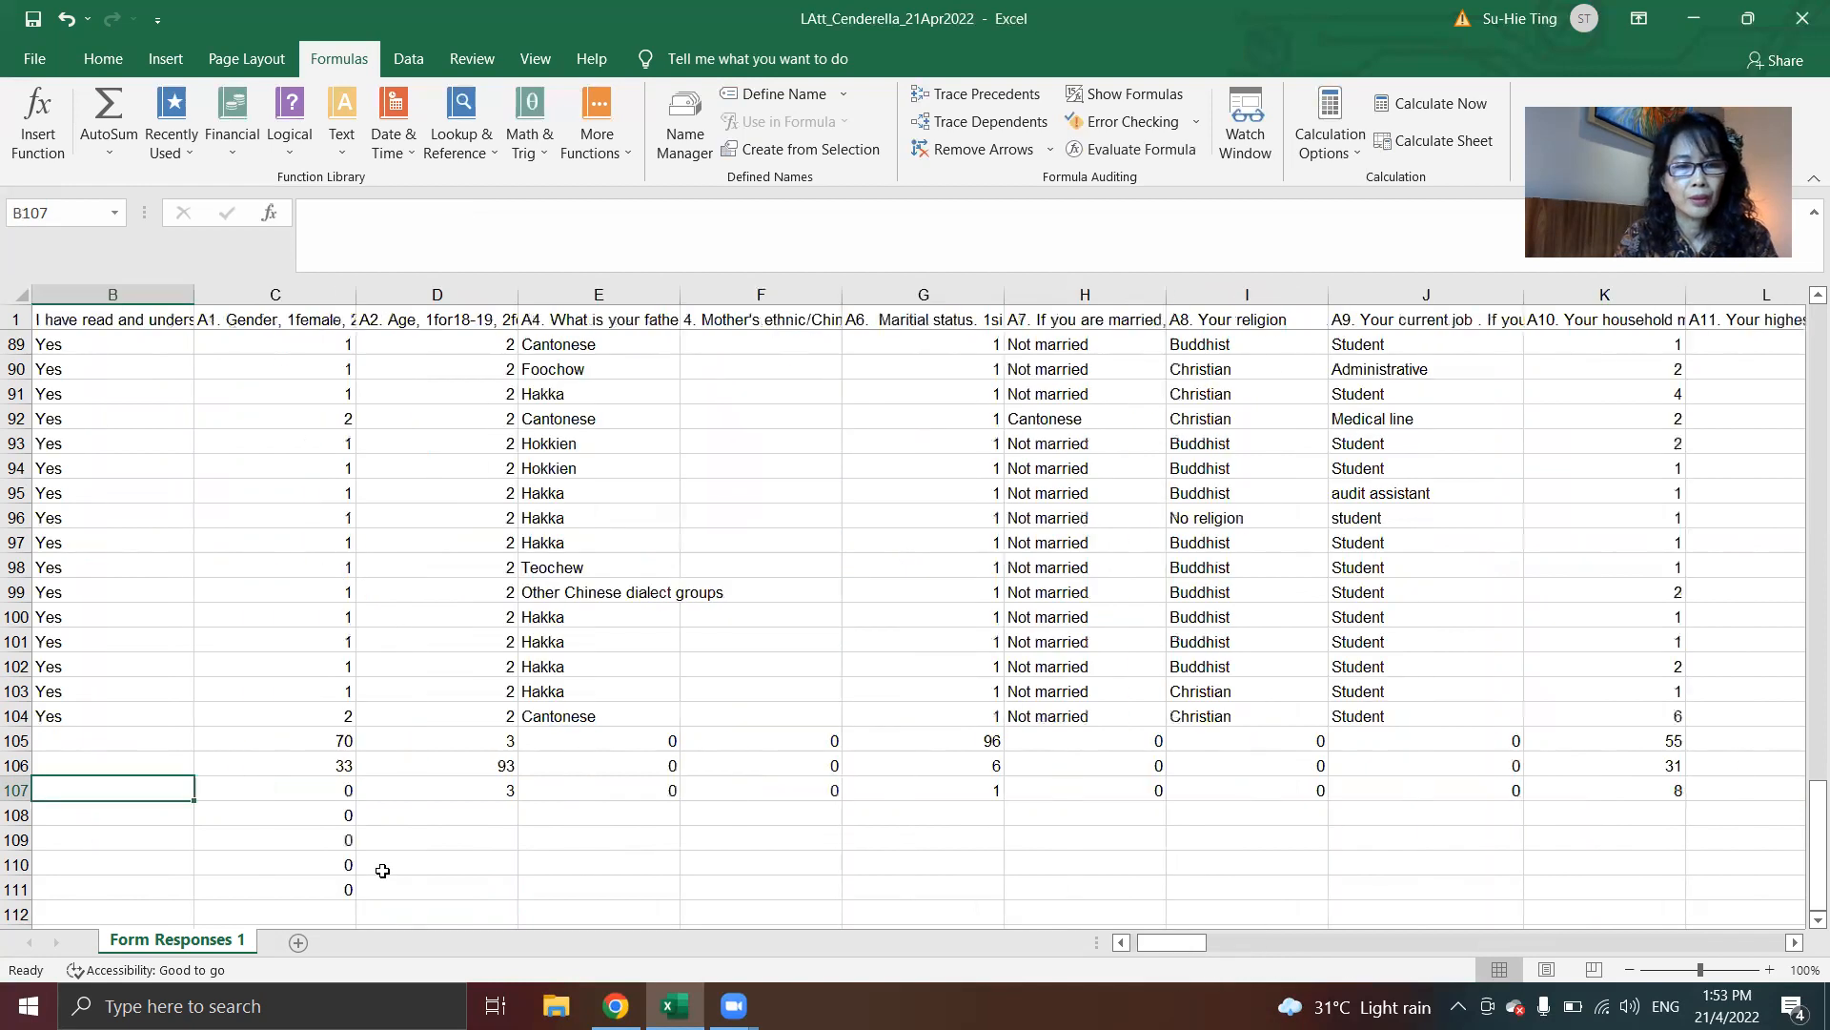
key(Left)
click(467, 815)
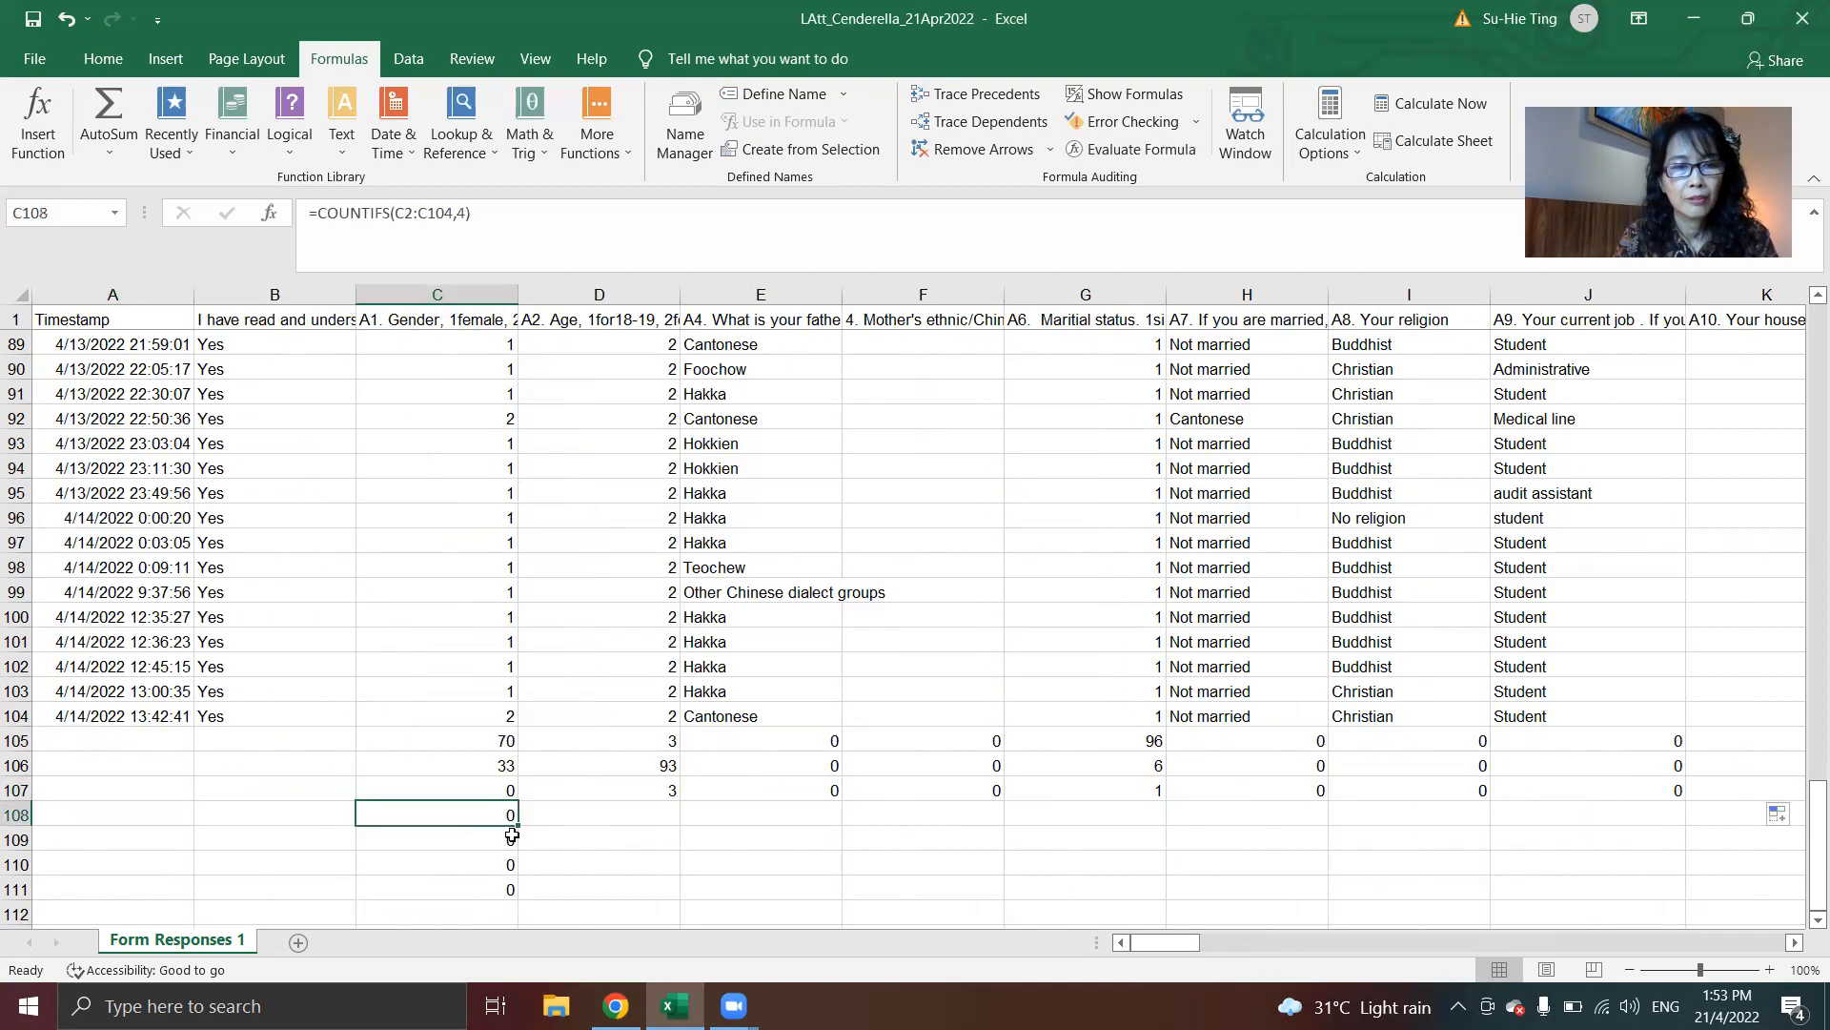
drag(512, 835, 1807, 856)
drag(1405, 890, 691, 837)
Step: Fill the code 5 COUNTIFS formula in C109 across row 109 under the question columns
key(Home)
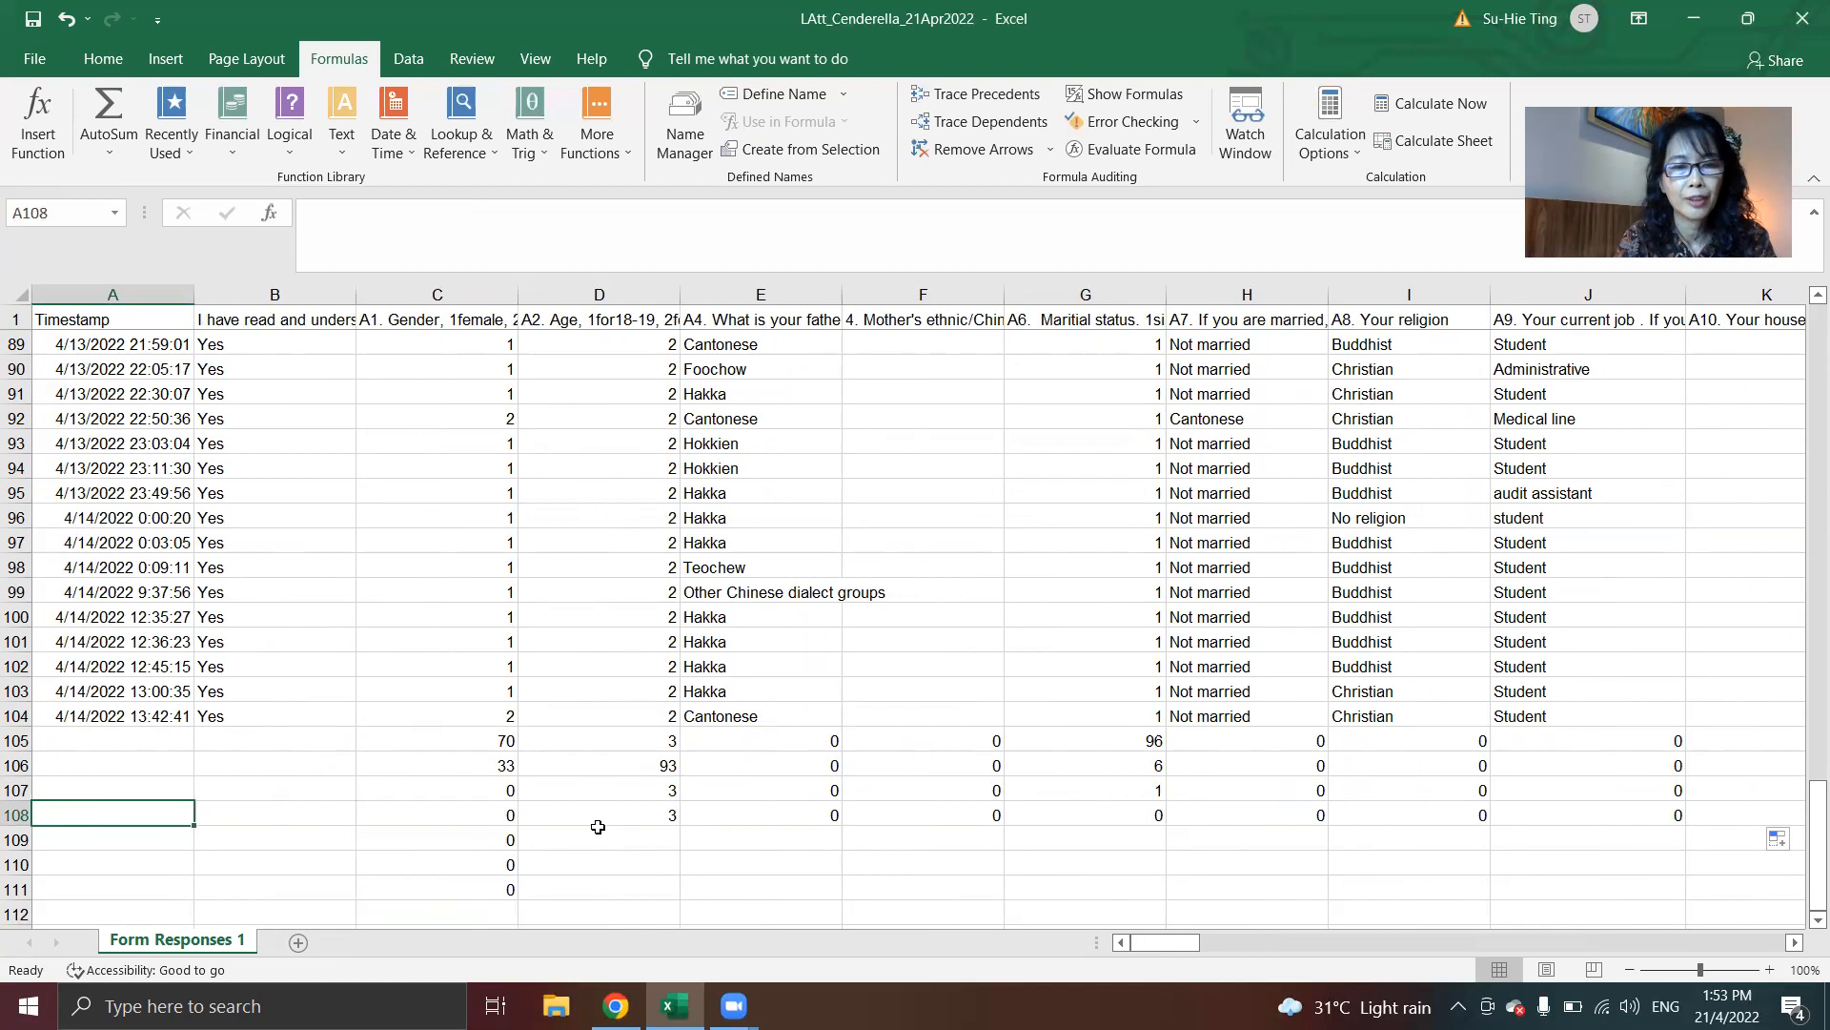
click(505, 842)
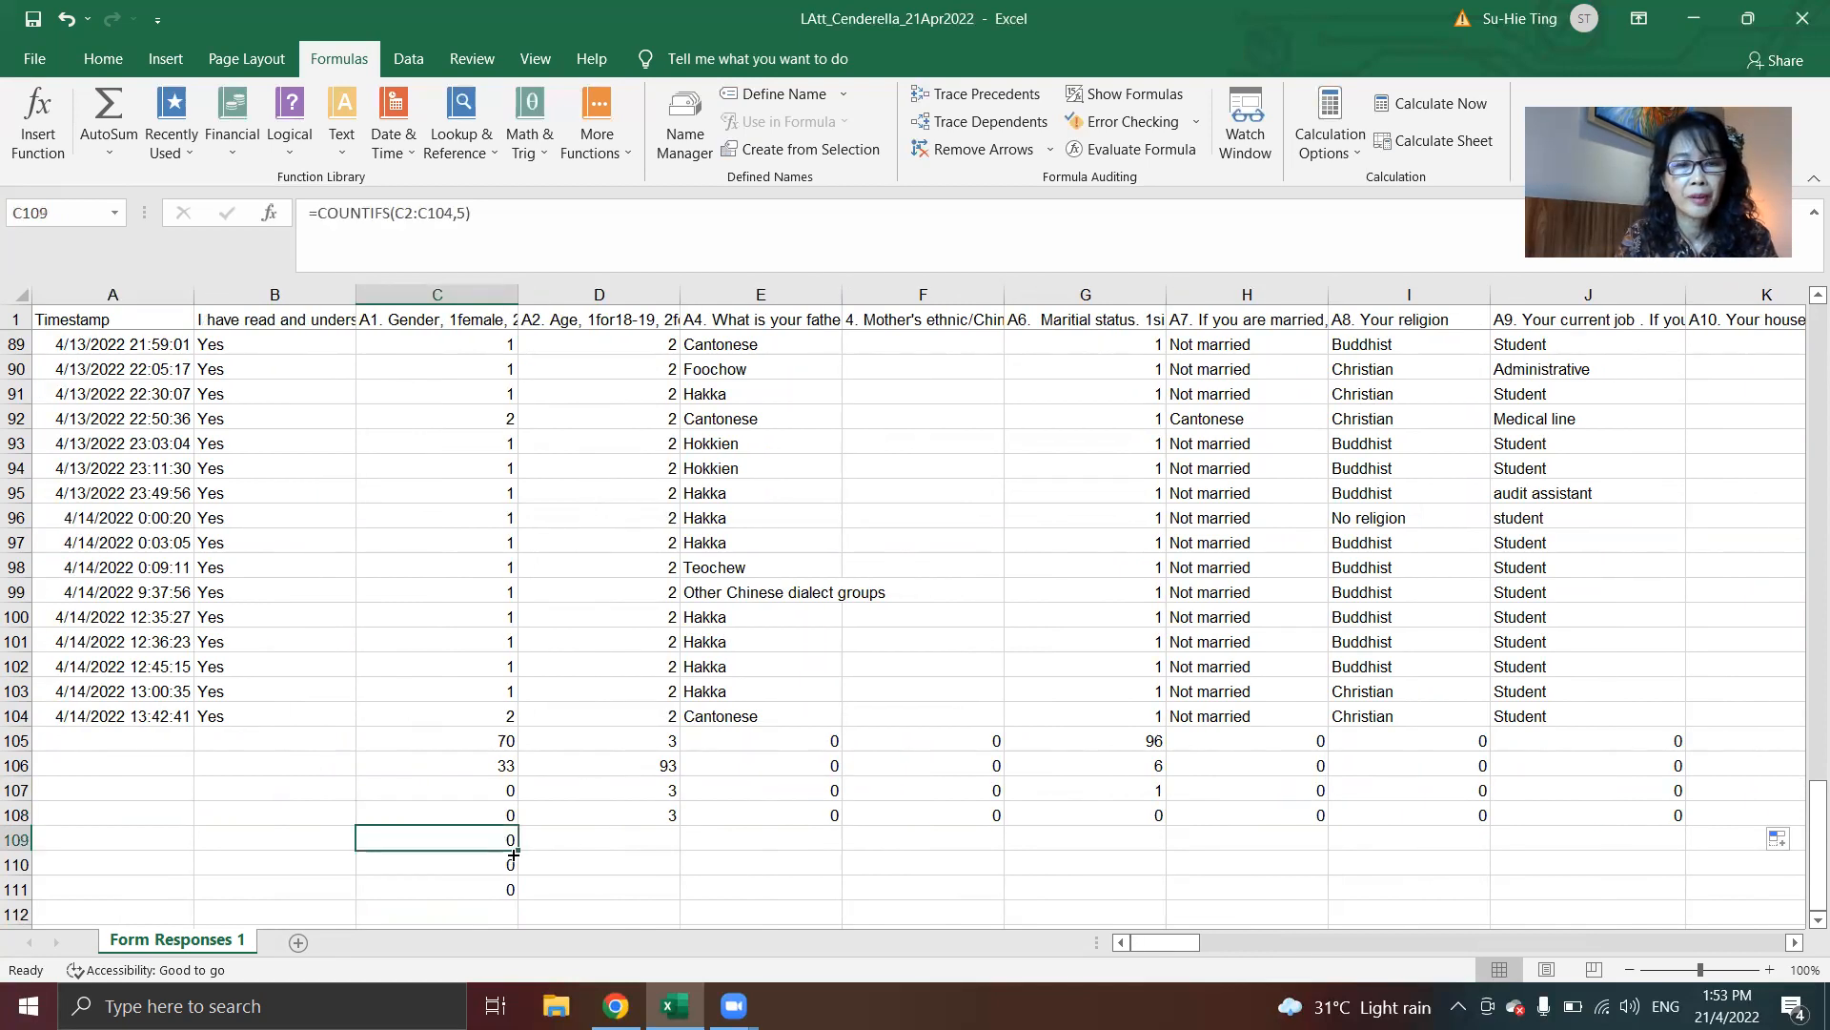
drag(516, 851, 1004, 861)
Step: Fill the code 6 COUNTIFS formula in C110 across row 110 through column L
key(Home)
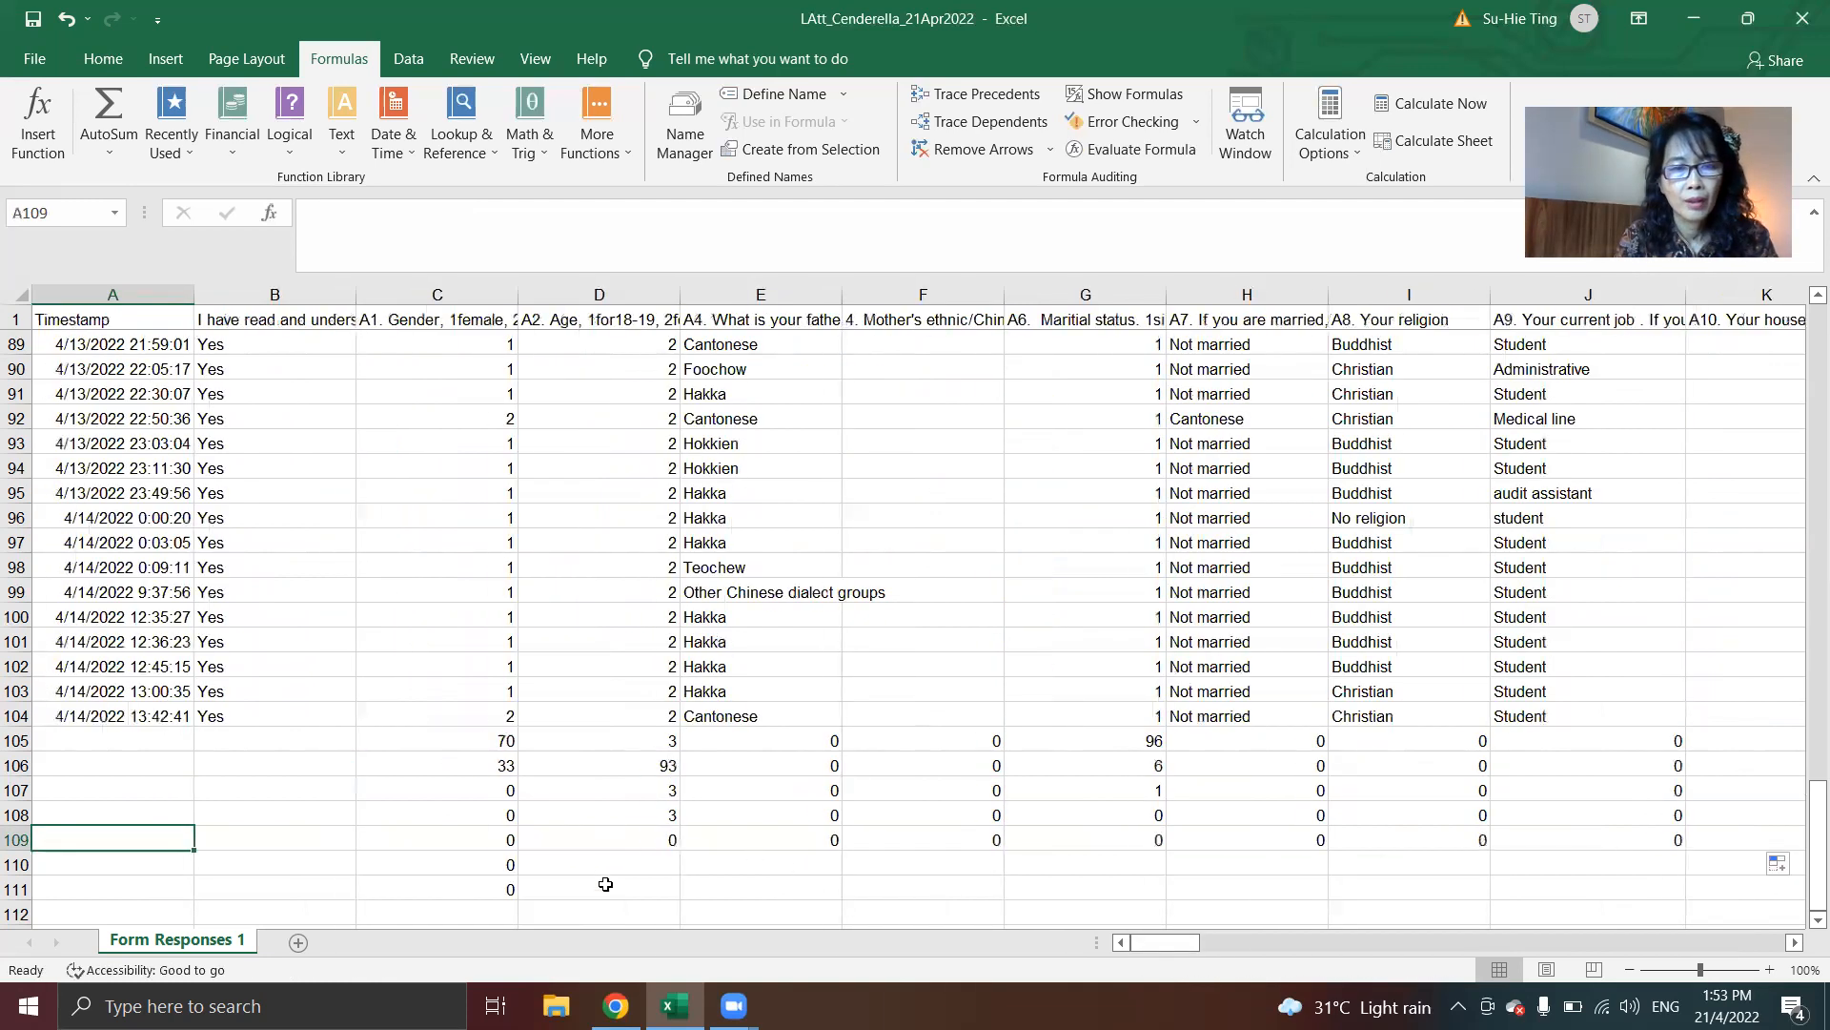
click(506, 866)
drag(521, 877, 884, 927)
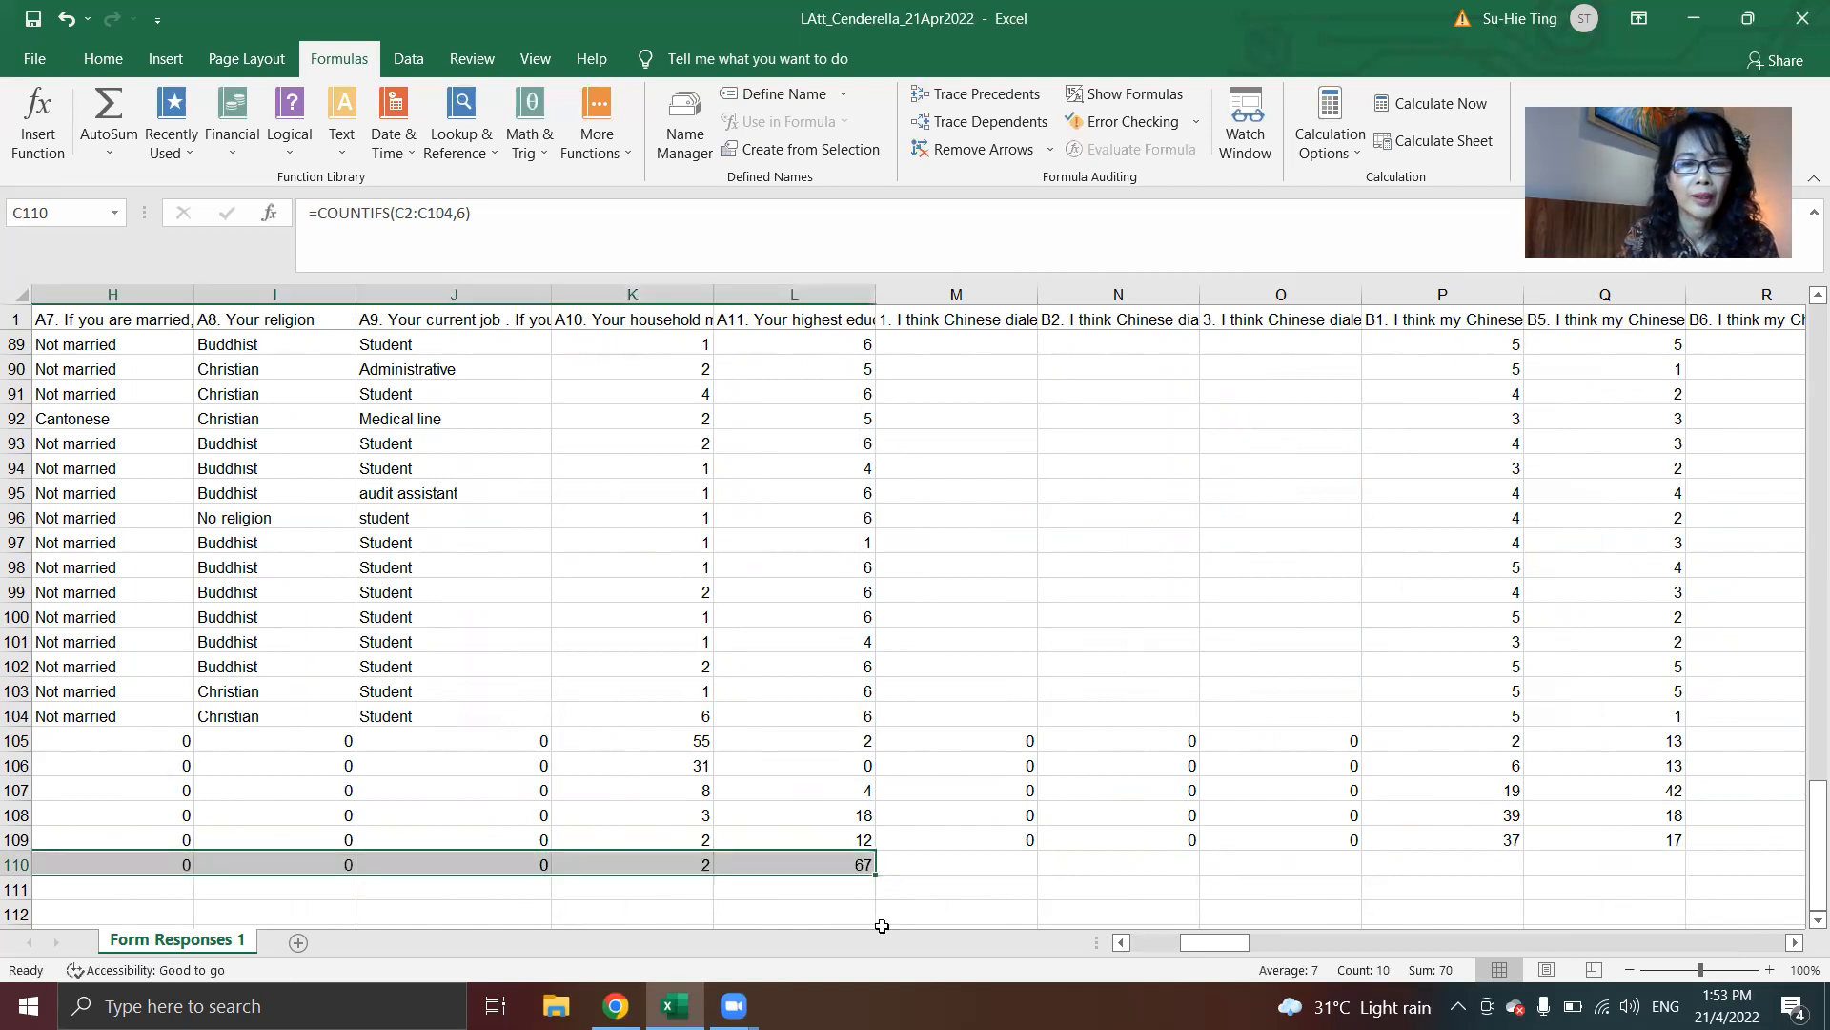
Step: Fill the code 7 COUNTIFS formula in C111 across row 111 through column L
key(Left)
click(341, 893)
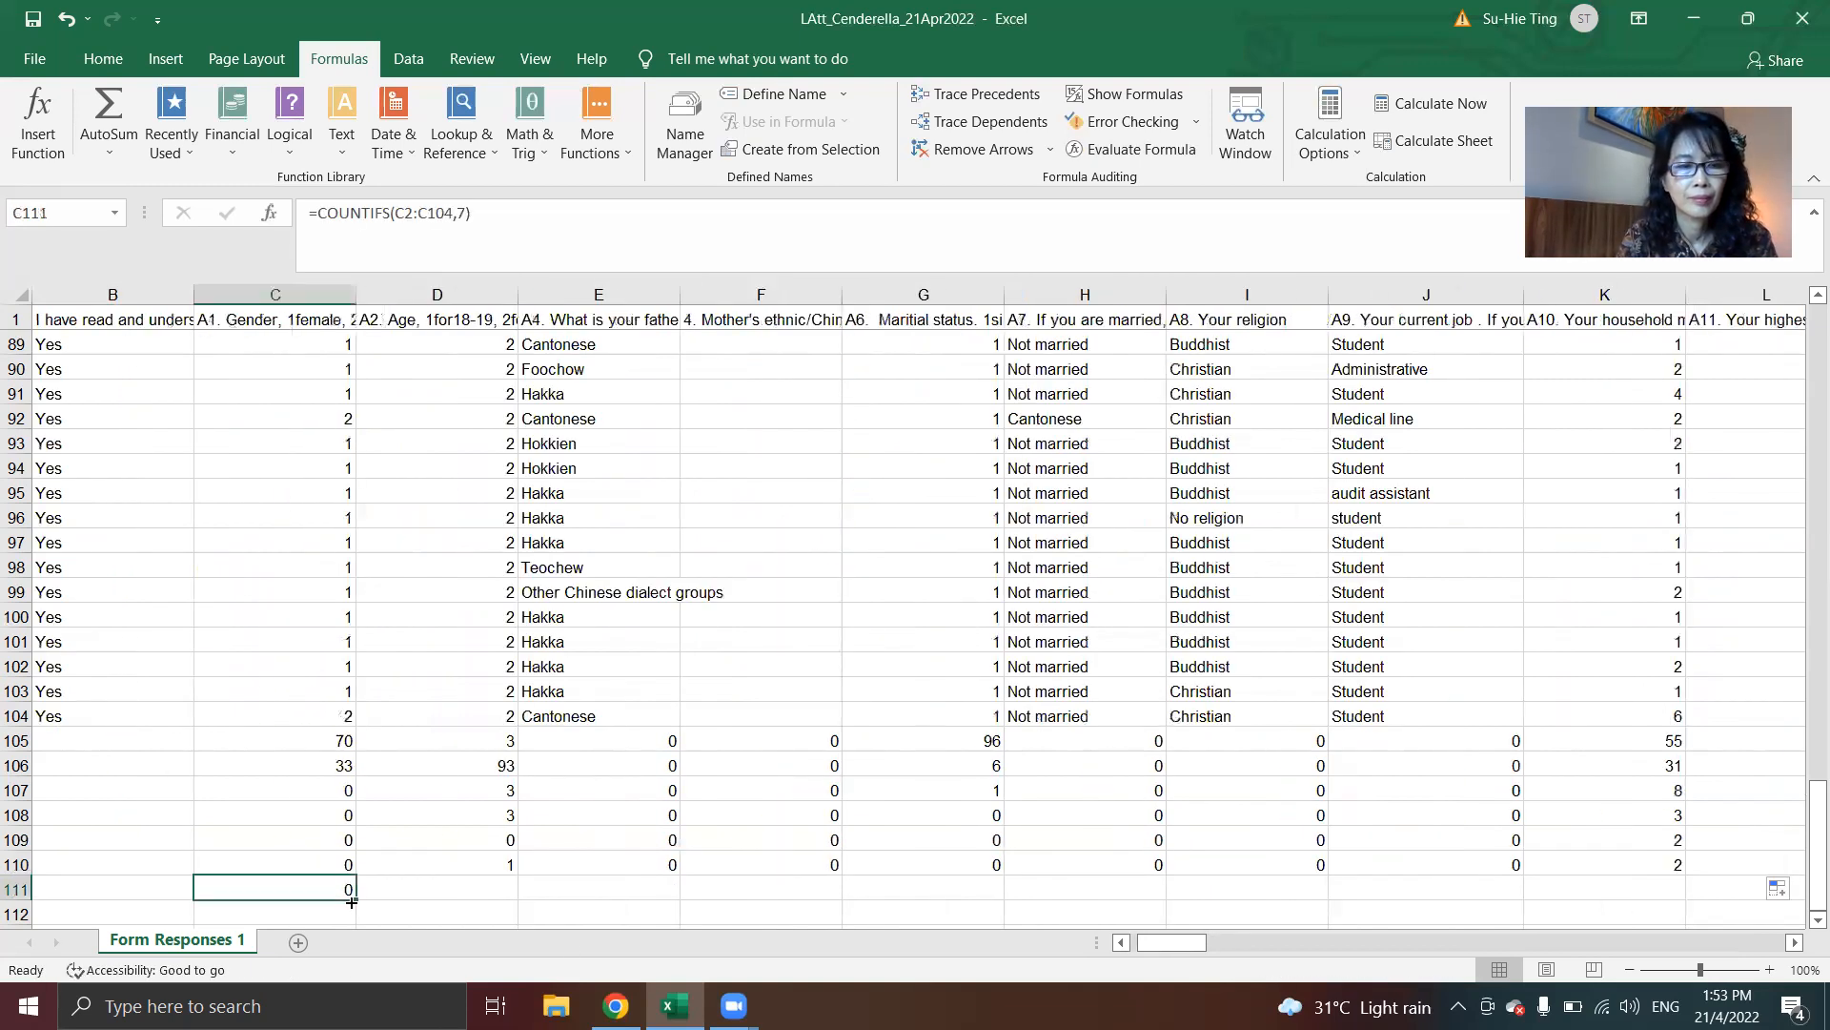
mouse_move(354, 898)
mouse_down()
mouse_move(1735, 913)
mouse_move(1773, 887)
mouse_move(348, 867)
mouse_up()
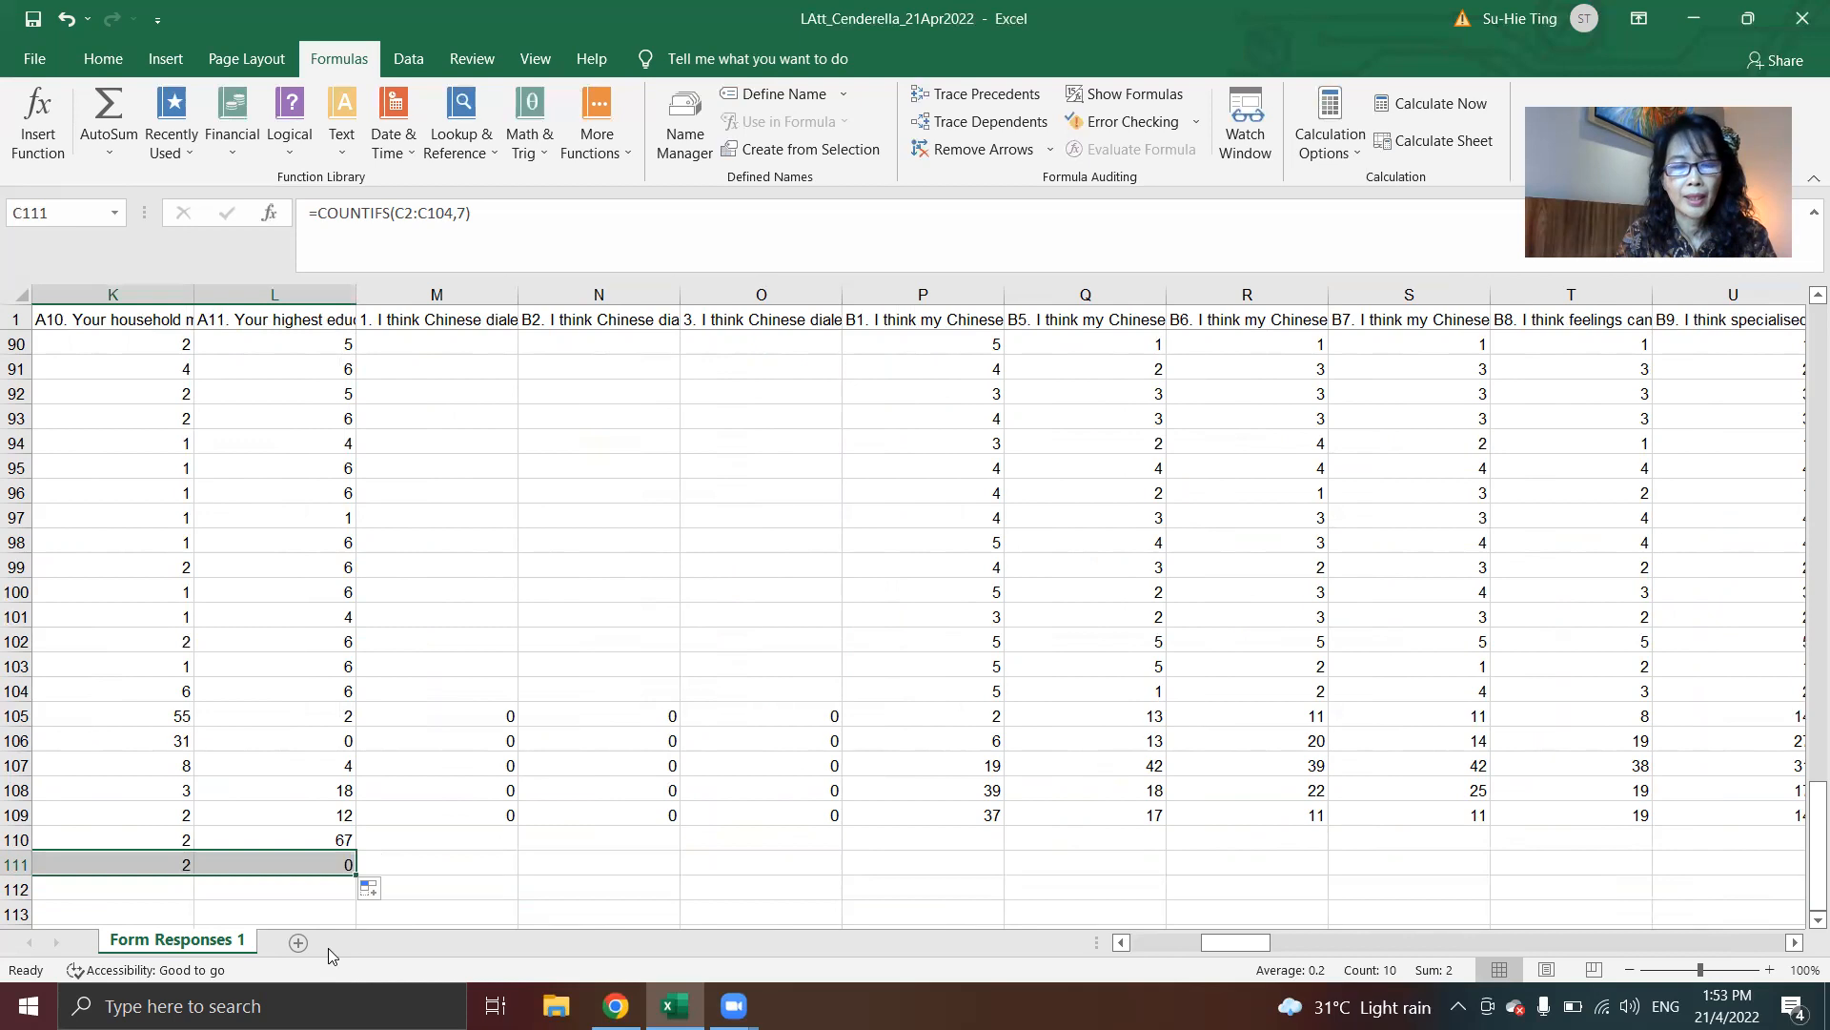
Step: Label the code 1 and code 2 count rows countif1 in B105 and countif2 in B106
key(Left)
key(Left)
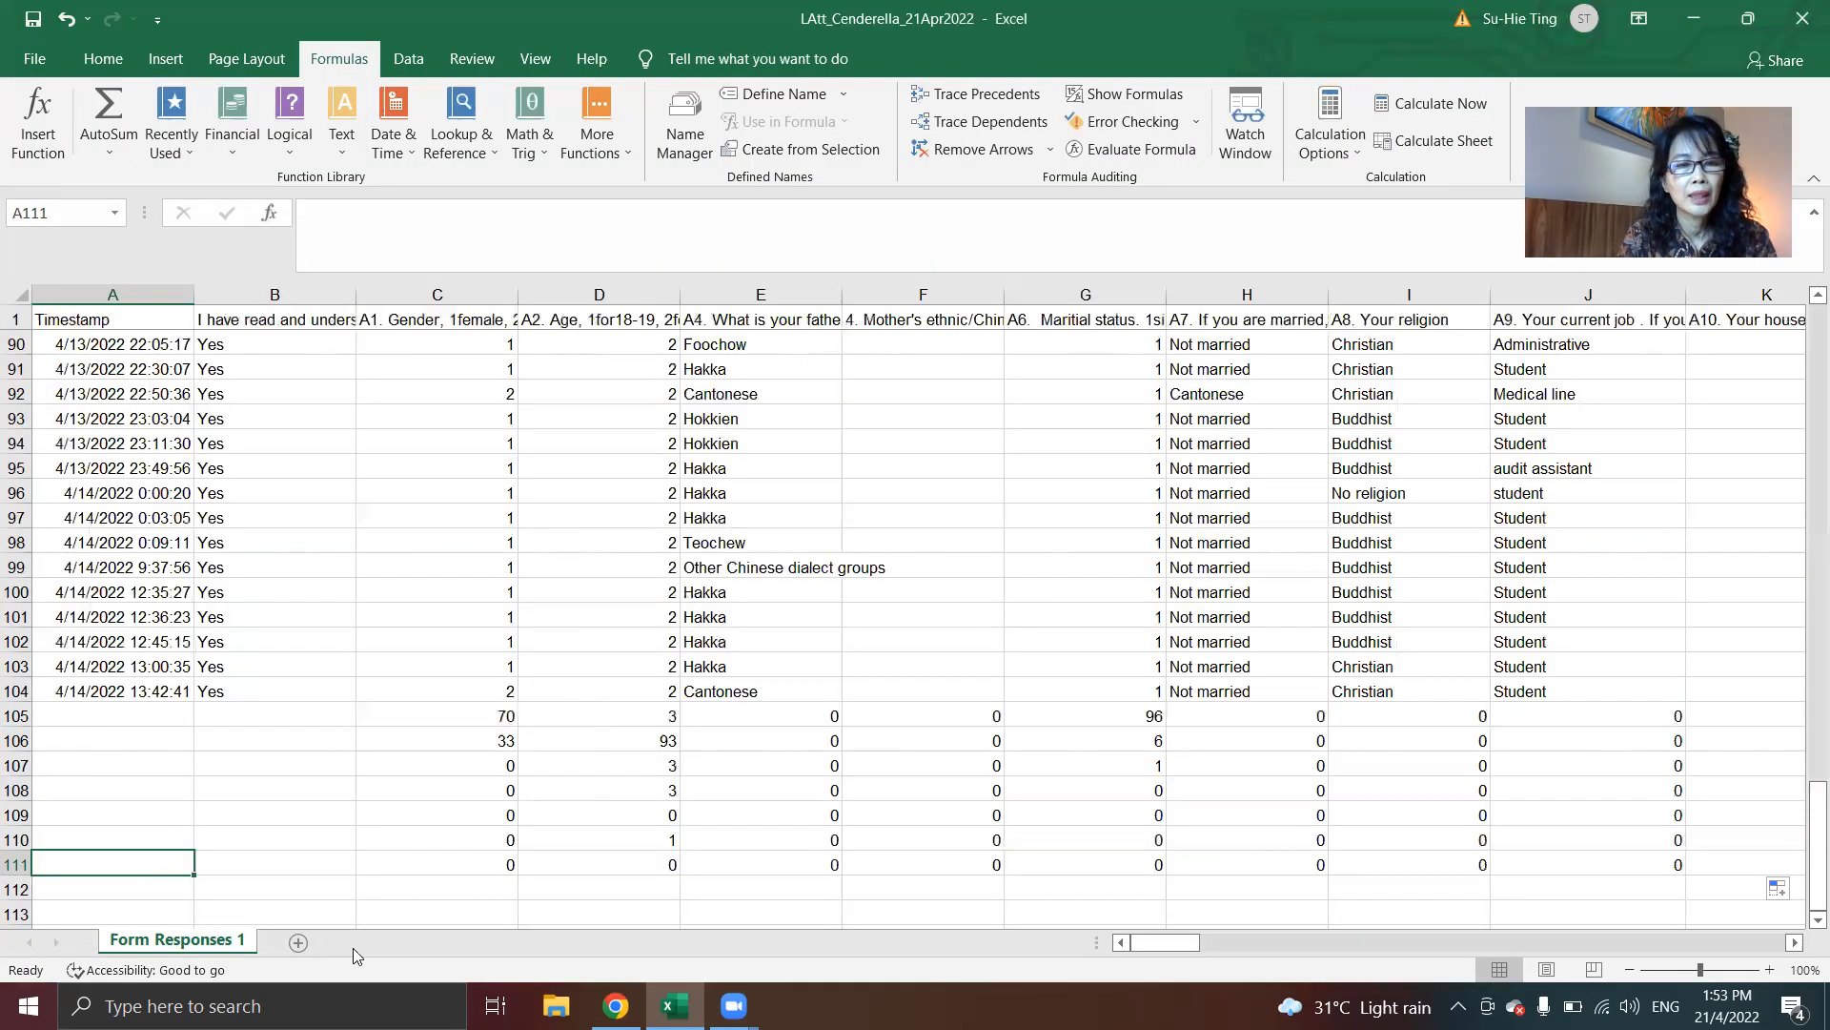
click(286, 881)
click(262, 736)
key(Up)
text(countif1)
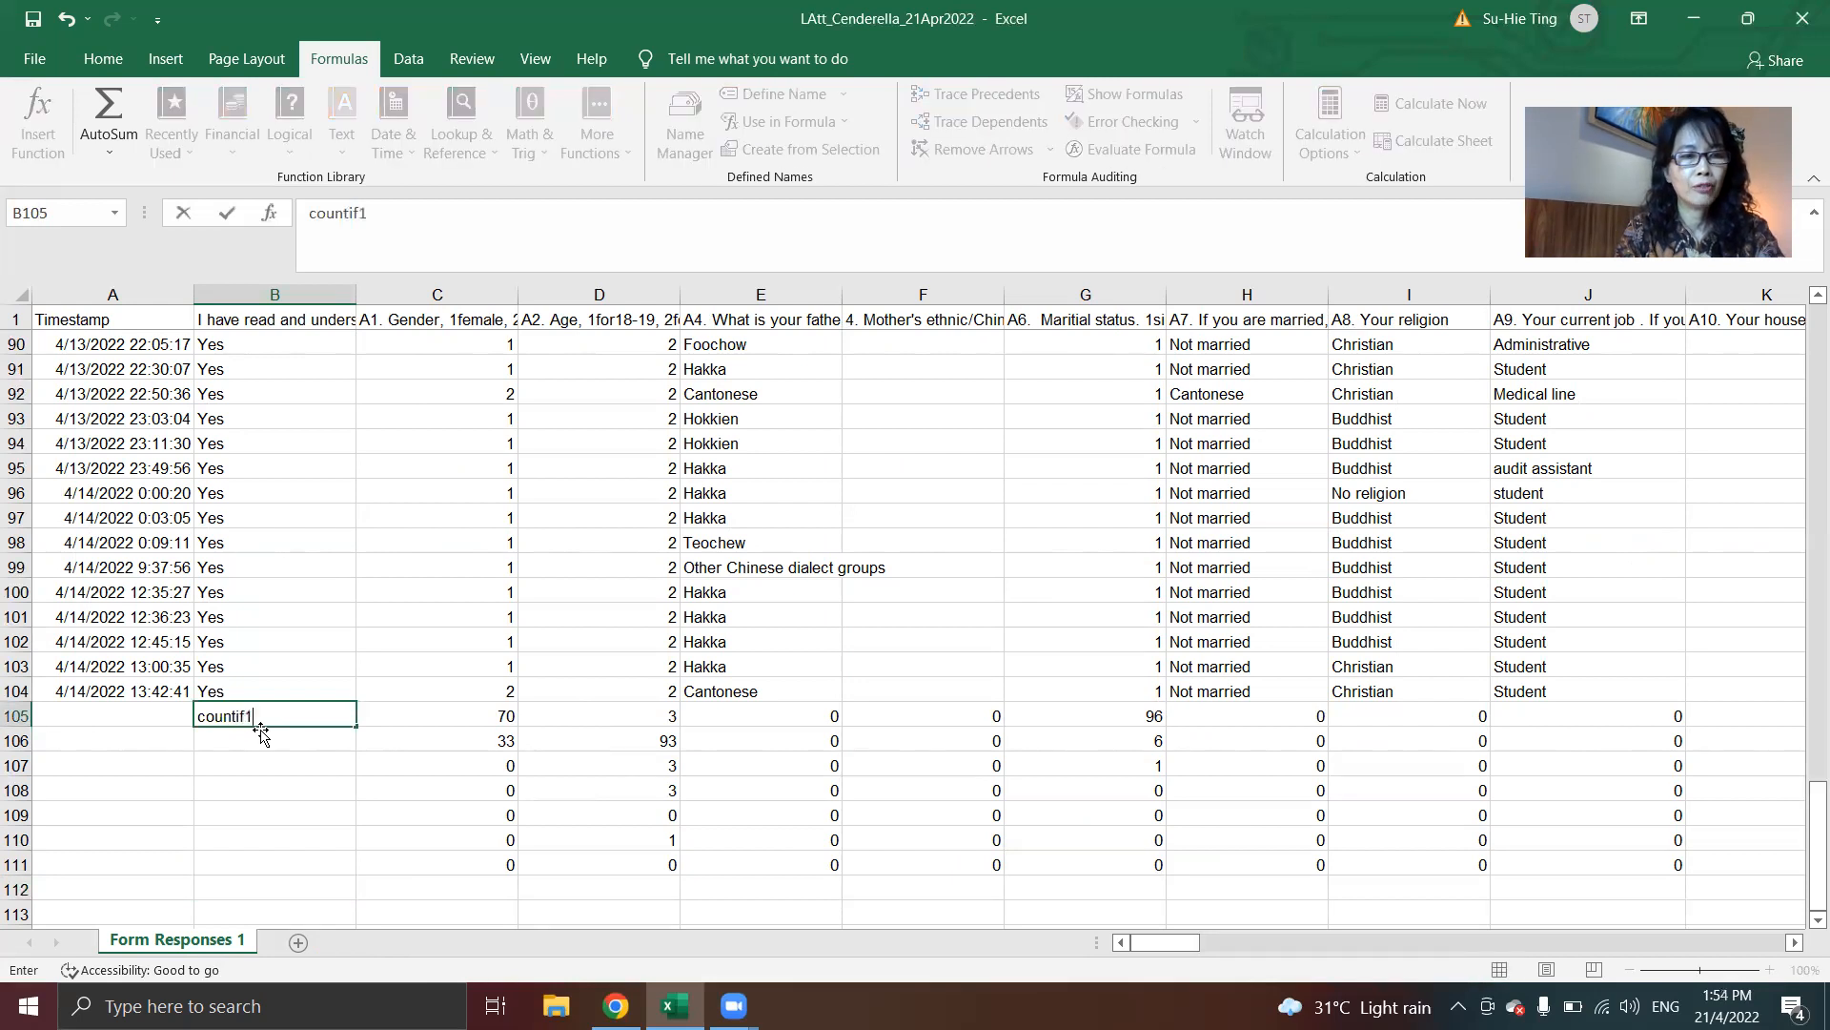
key(Return)
text(countif)
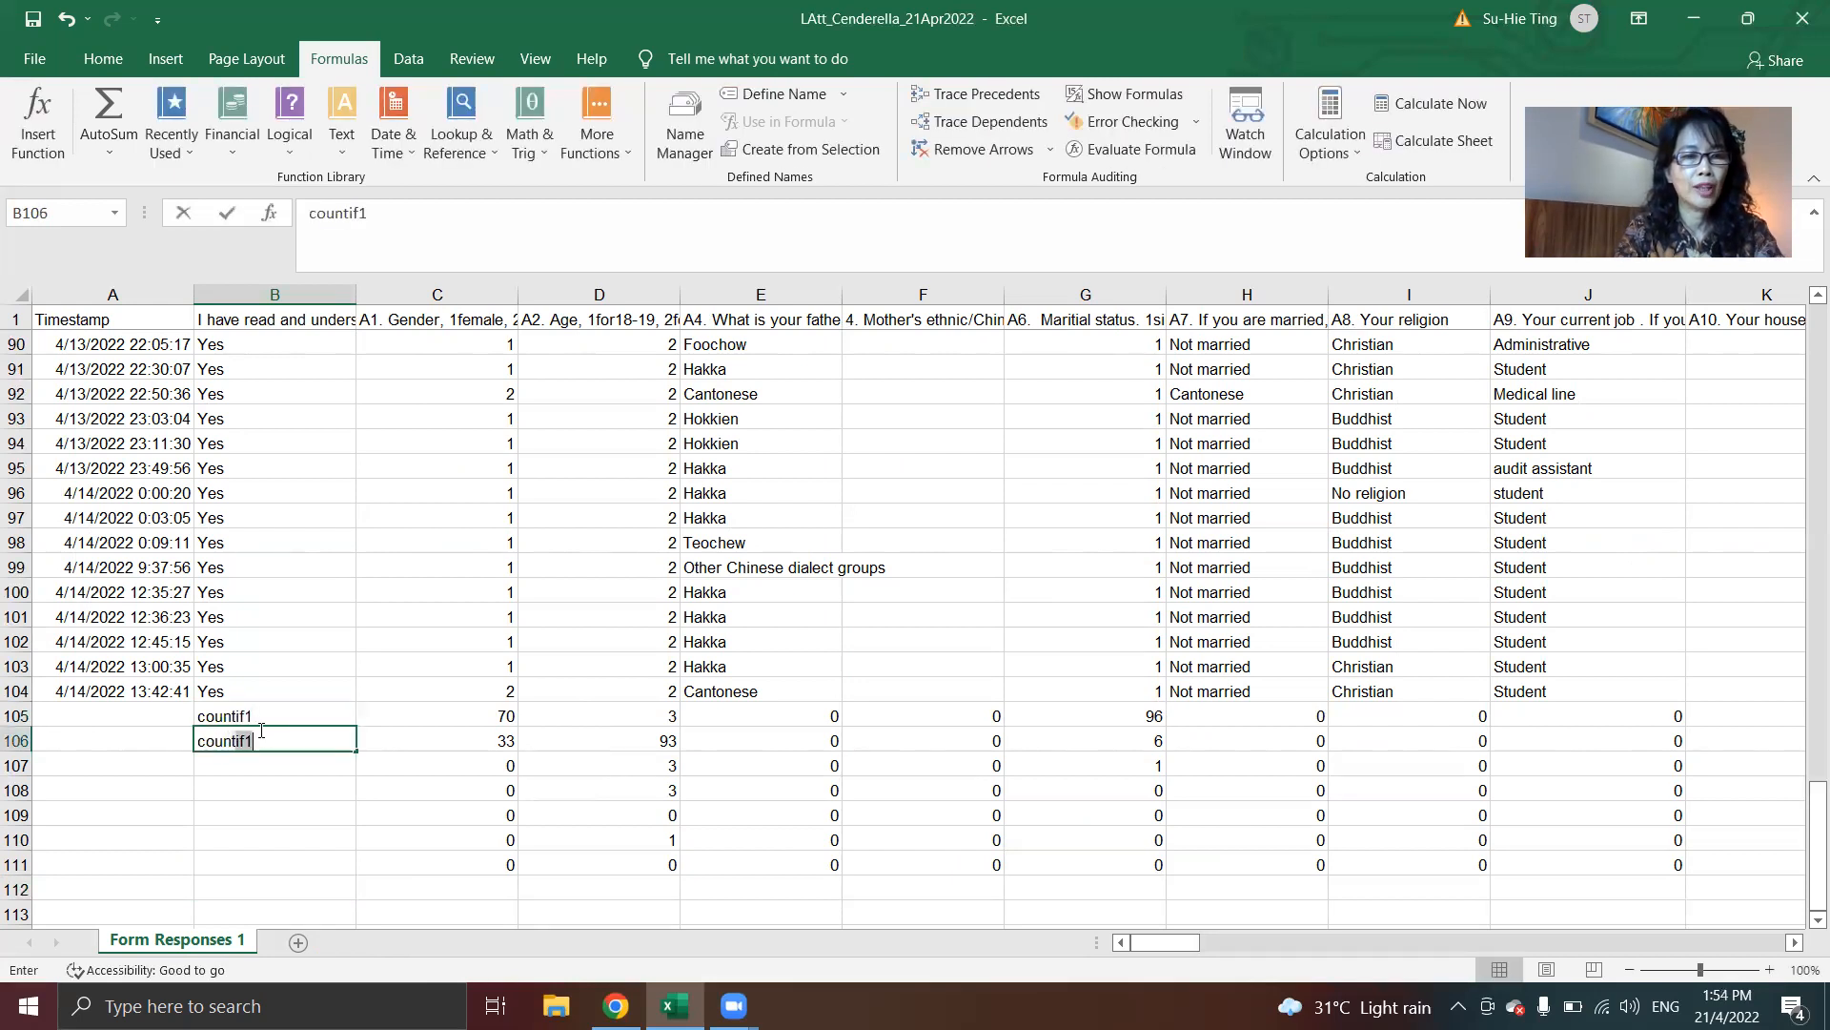
text(2)
key(Return)
Step: Label the remaining count rows if3, if4, if5, if6 and if7 in cells B107 to B111
text(if3)
key(Return)
text(if34)
key(Return)
text(if5)
key(Return)
text(if6)
key(Return)
text(if7)
key(Return)
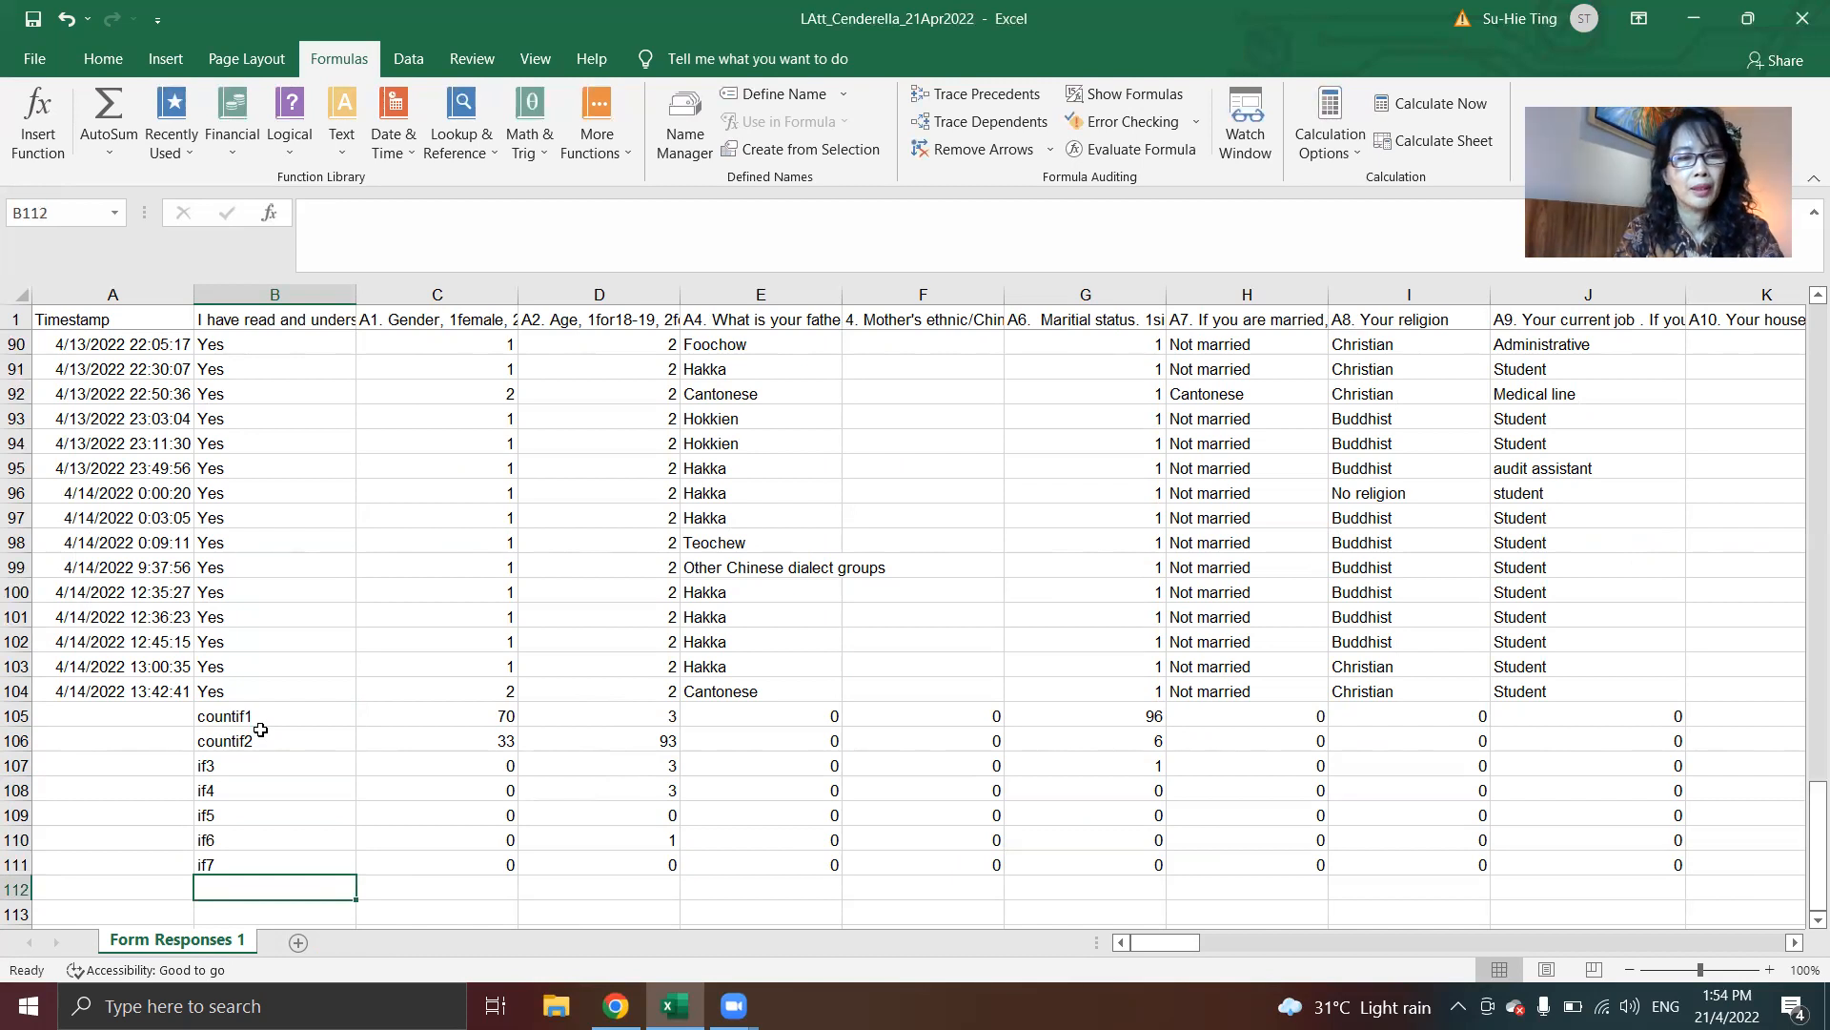
Step: Add the row labels AVERAGE in B112 and SD in B113 below the count labels
text(AVERAGE)
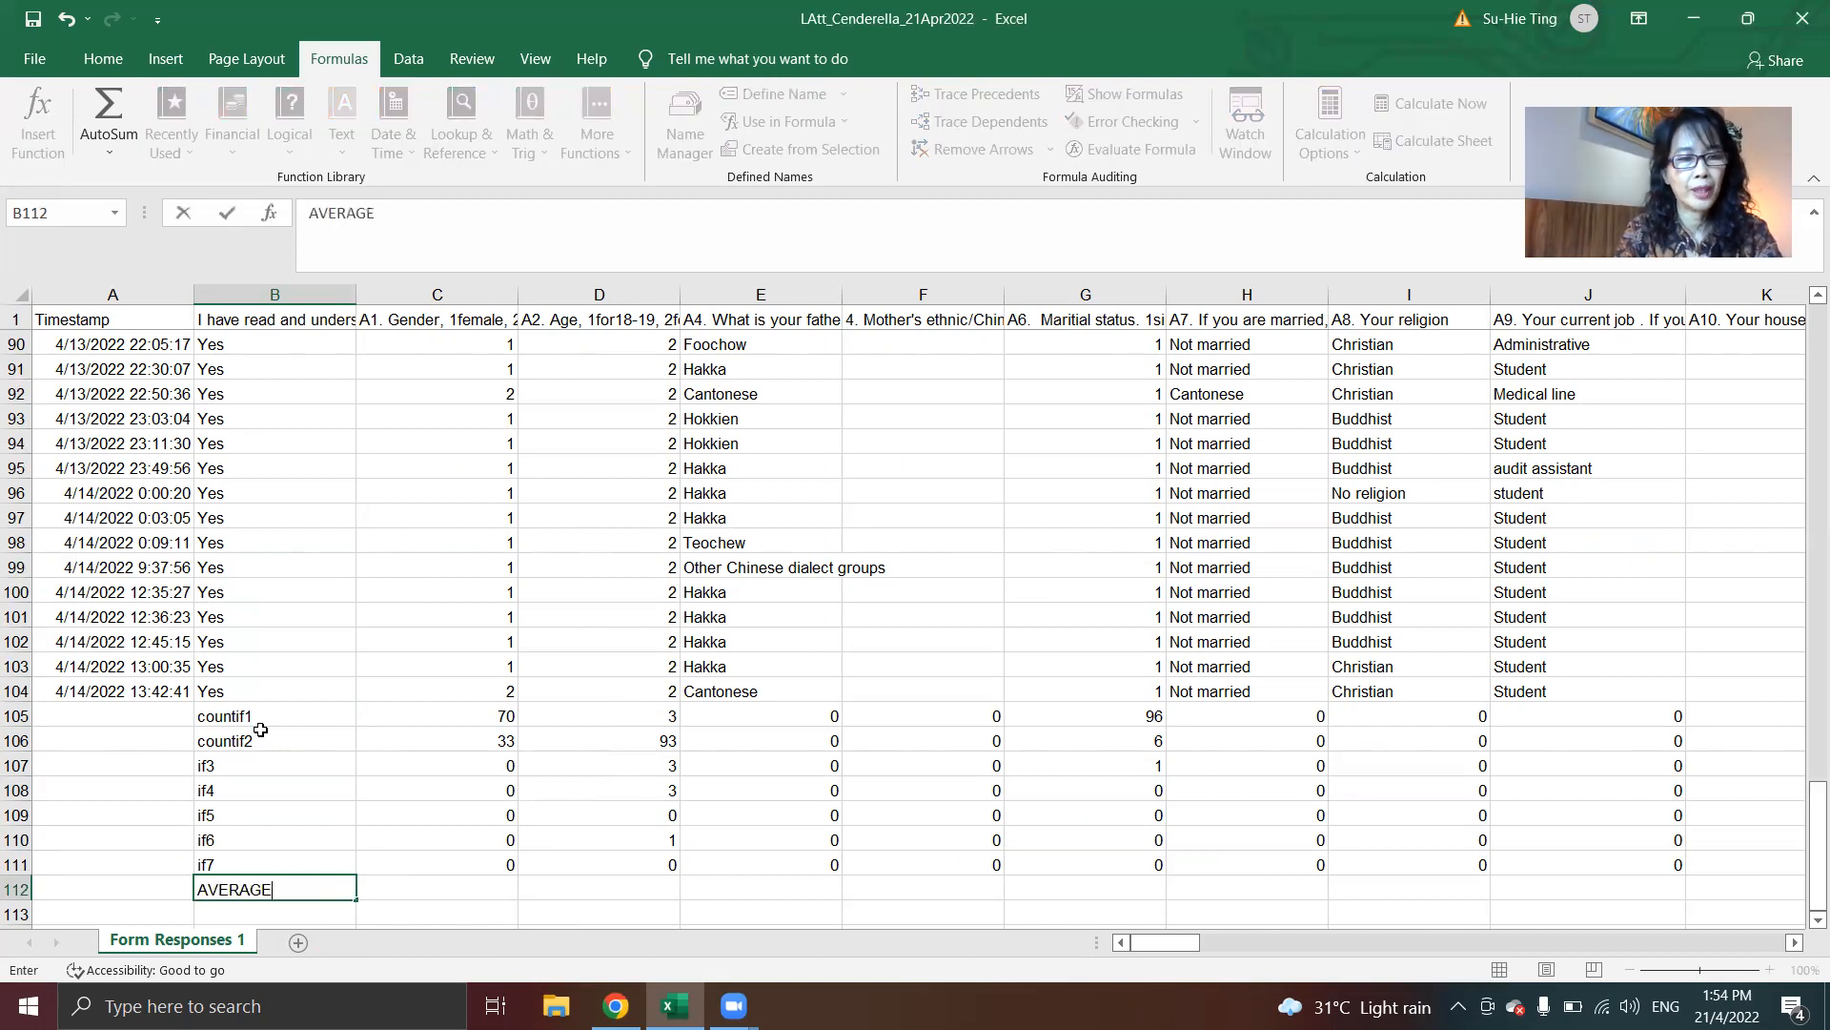
key(Return)
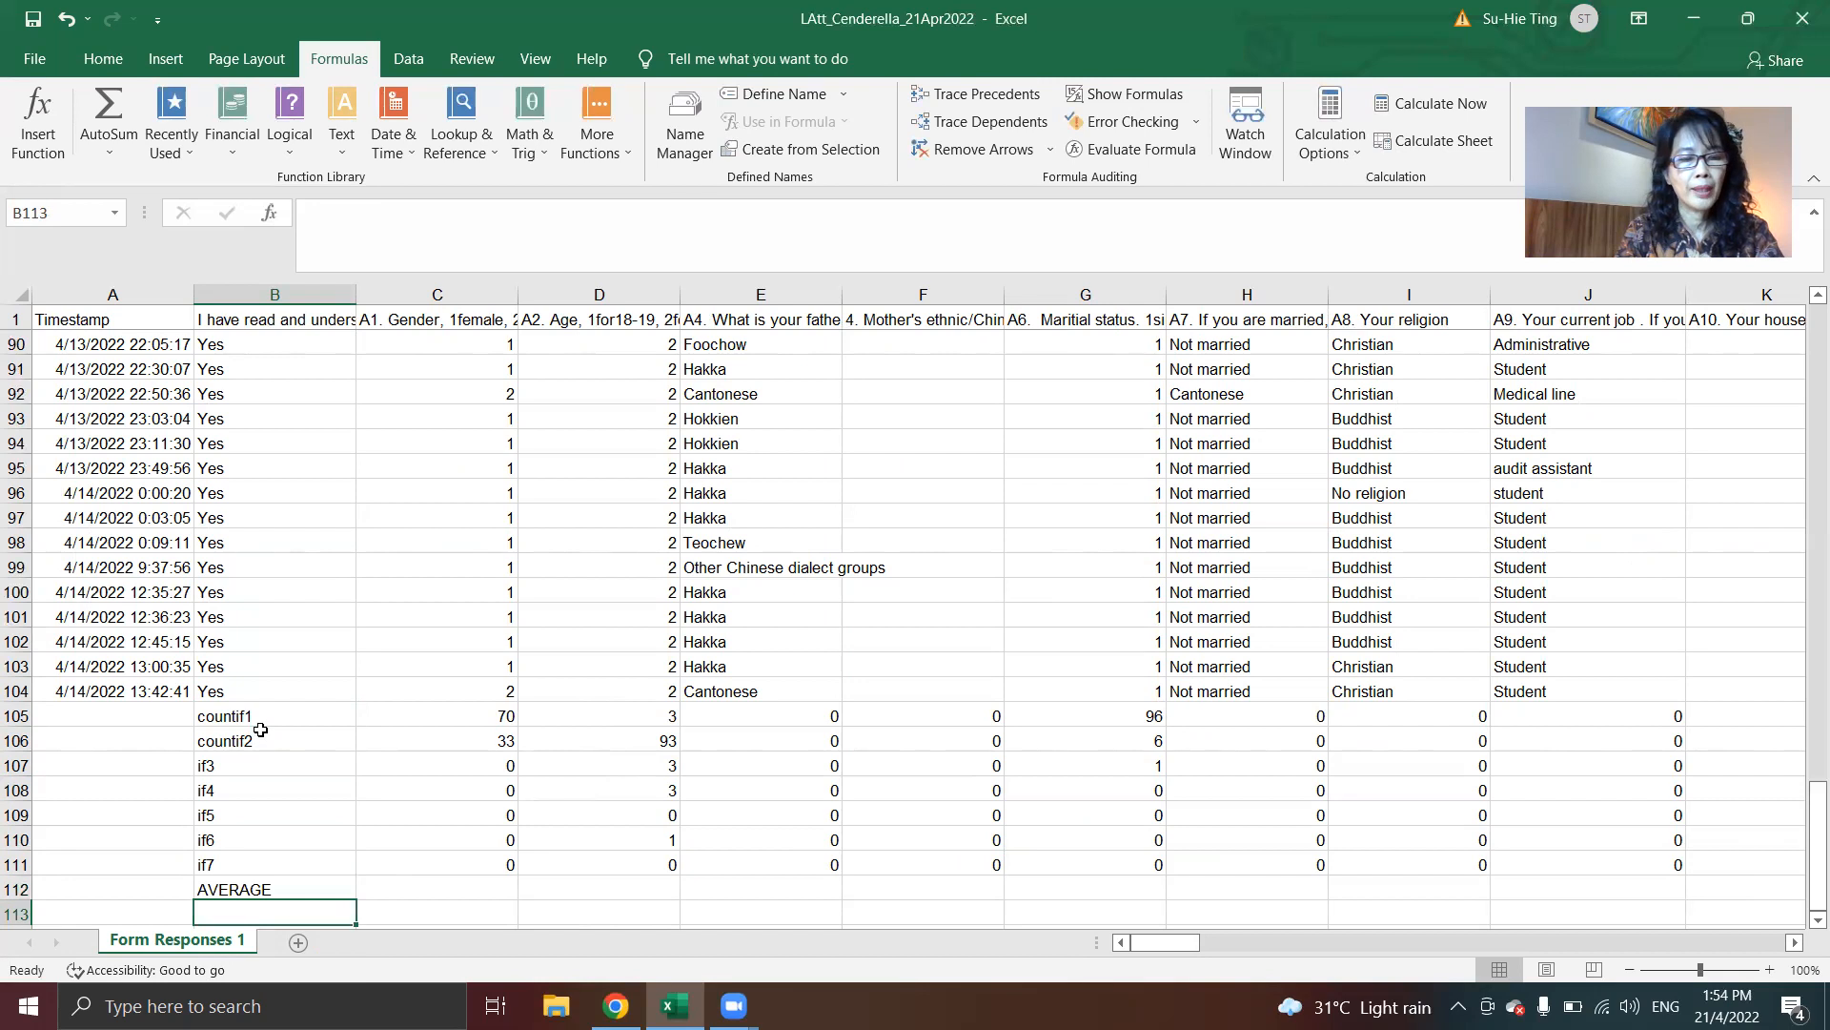
text(SD)
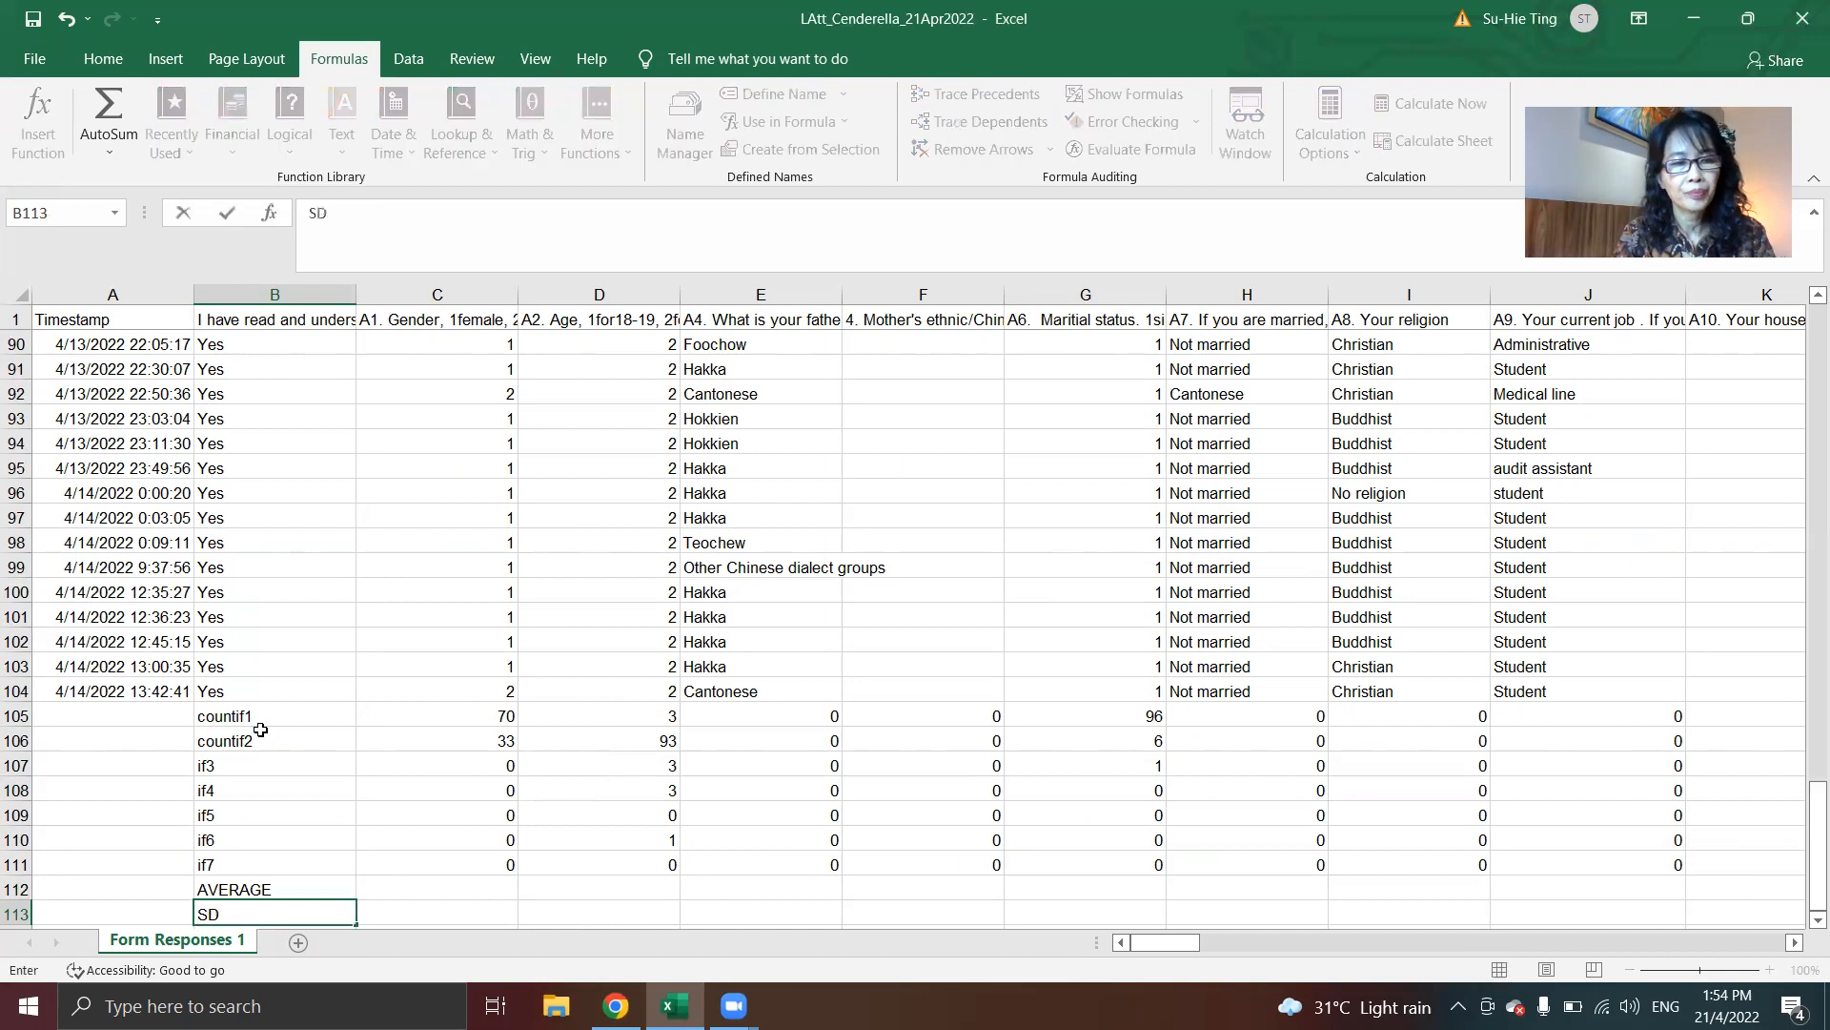
key(Up)
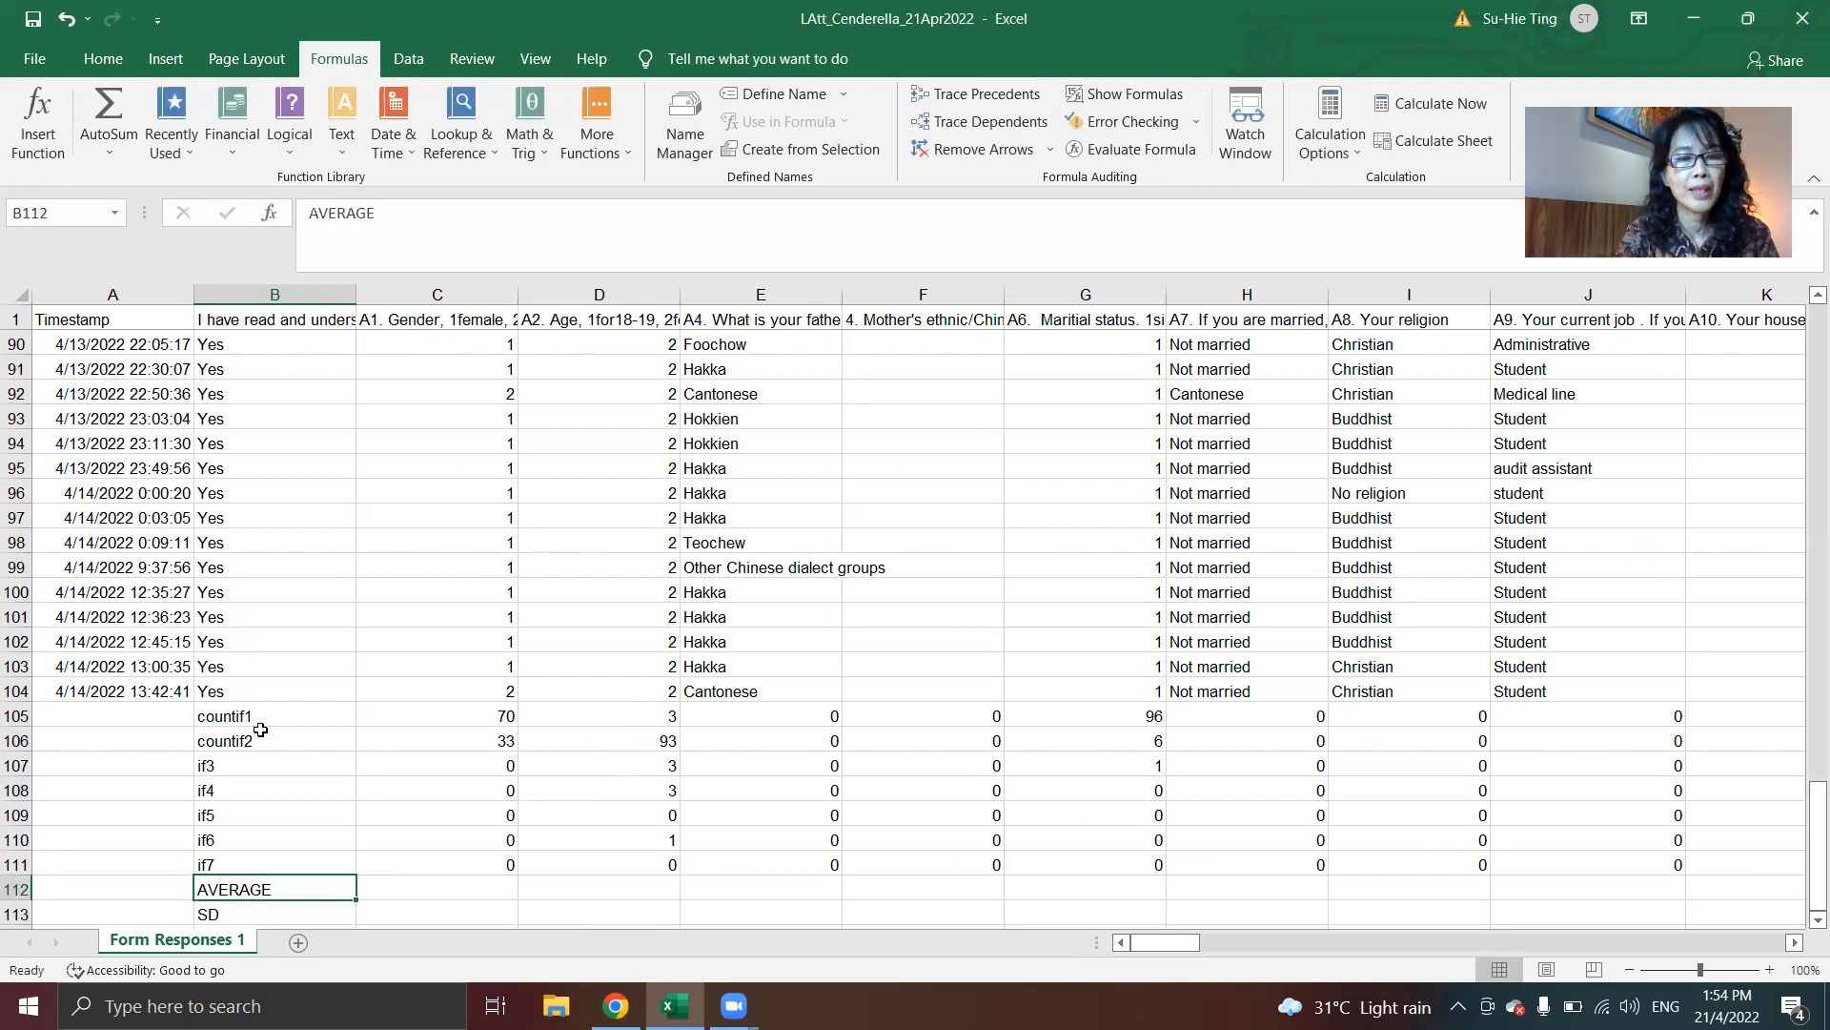
Step: Insert an AVERAGE function in C112 covering the range C2:C104
key(Right)
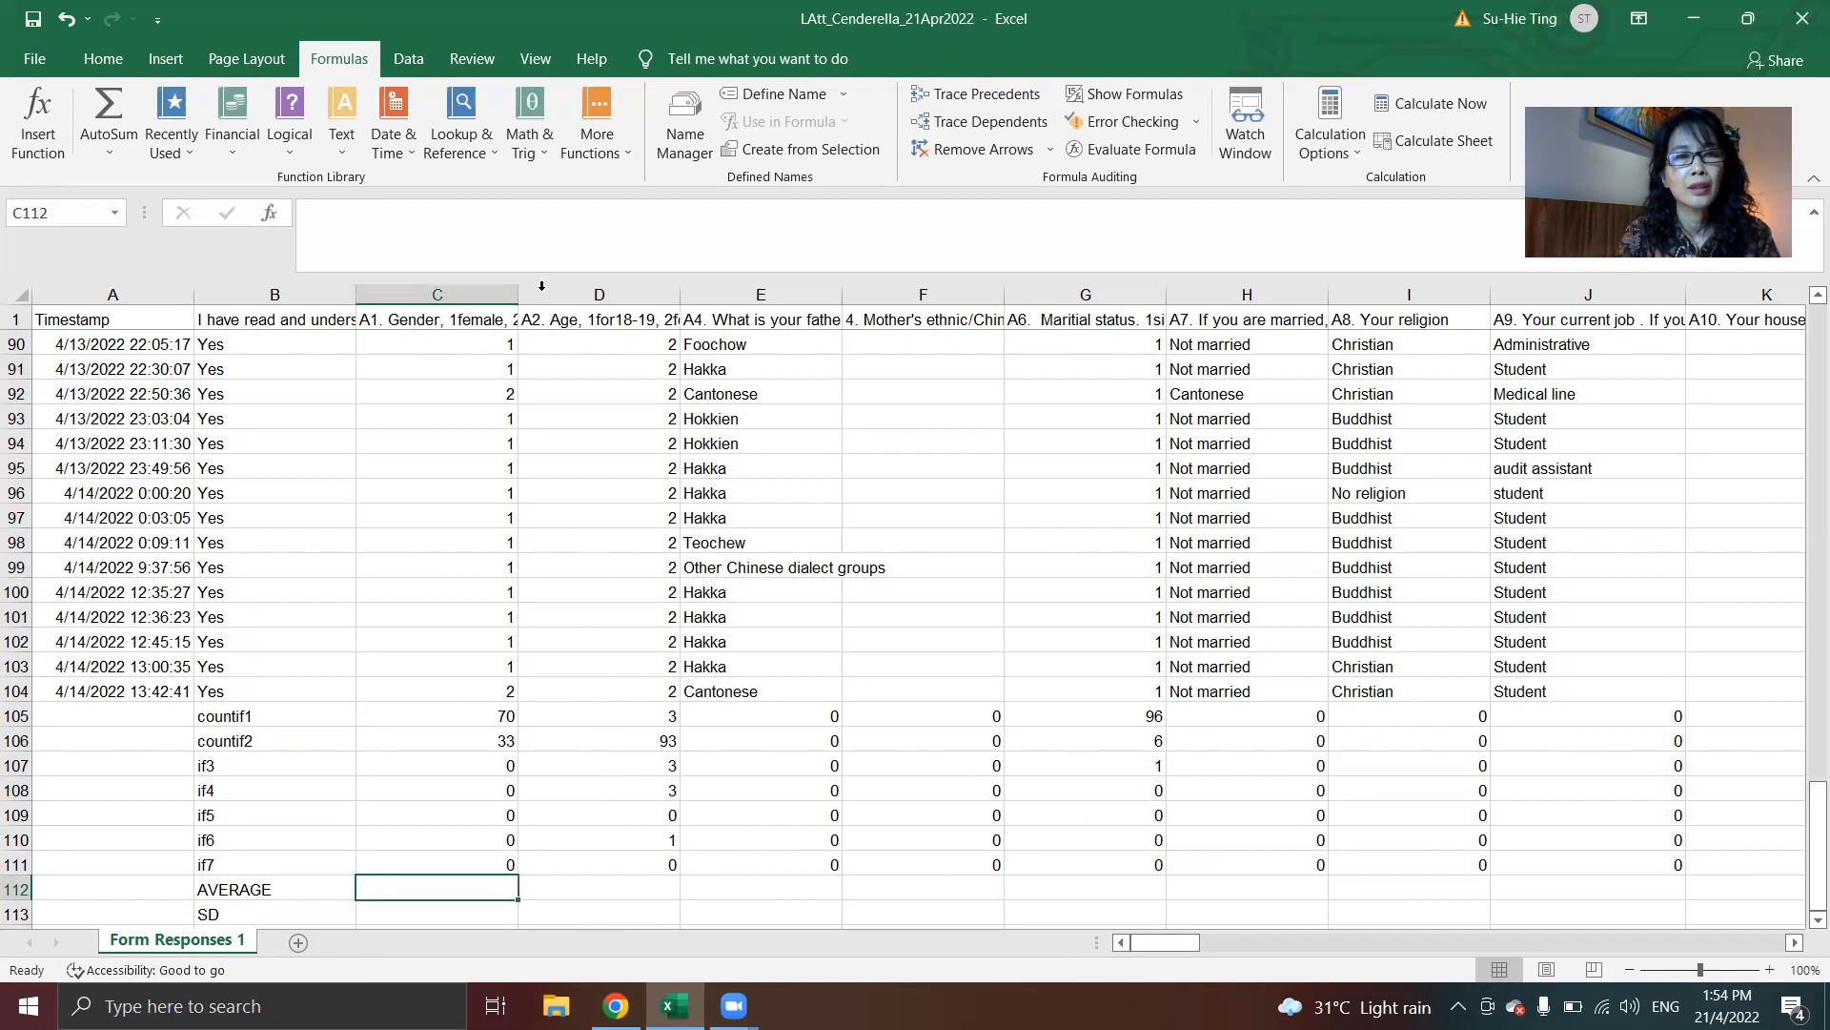
click(591, 132)
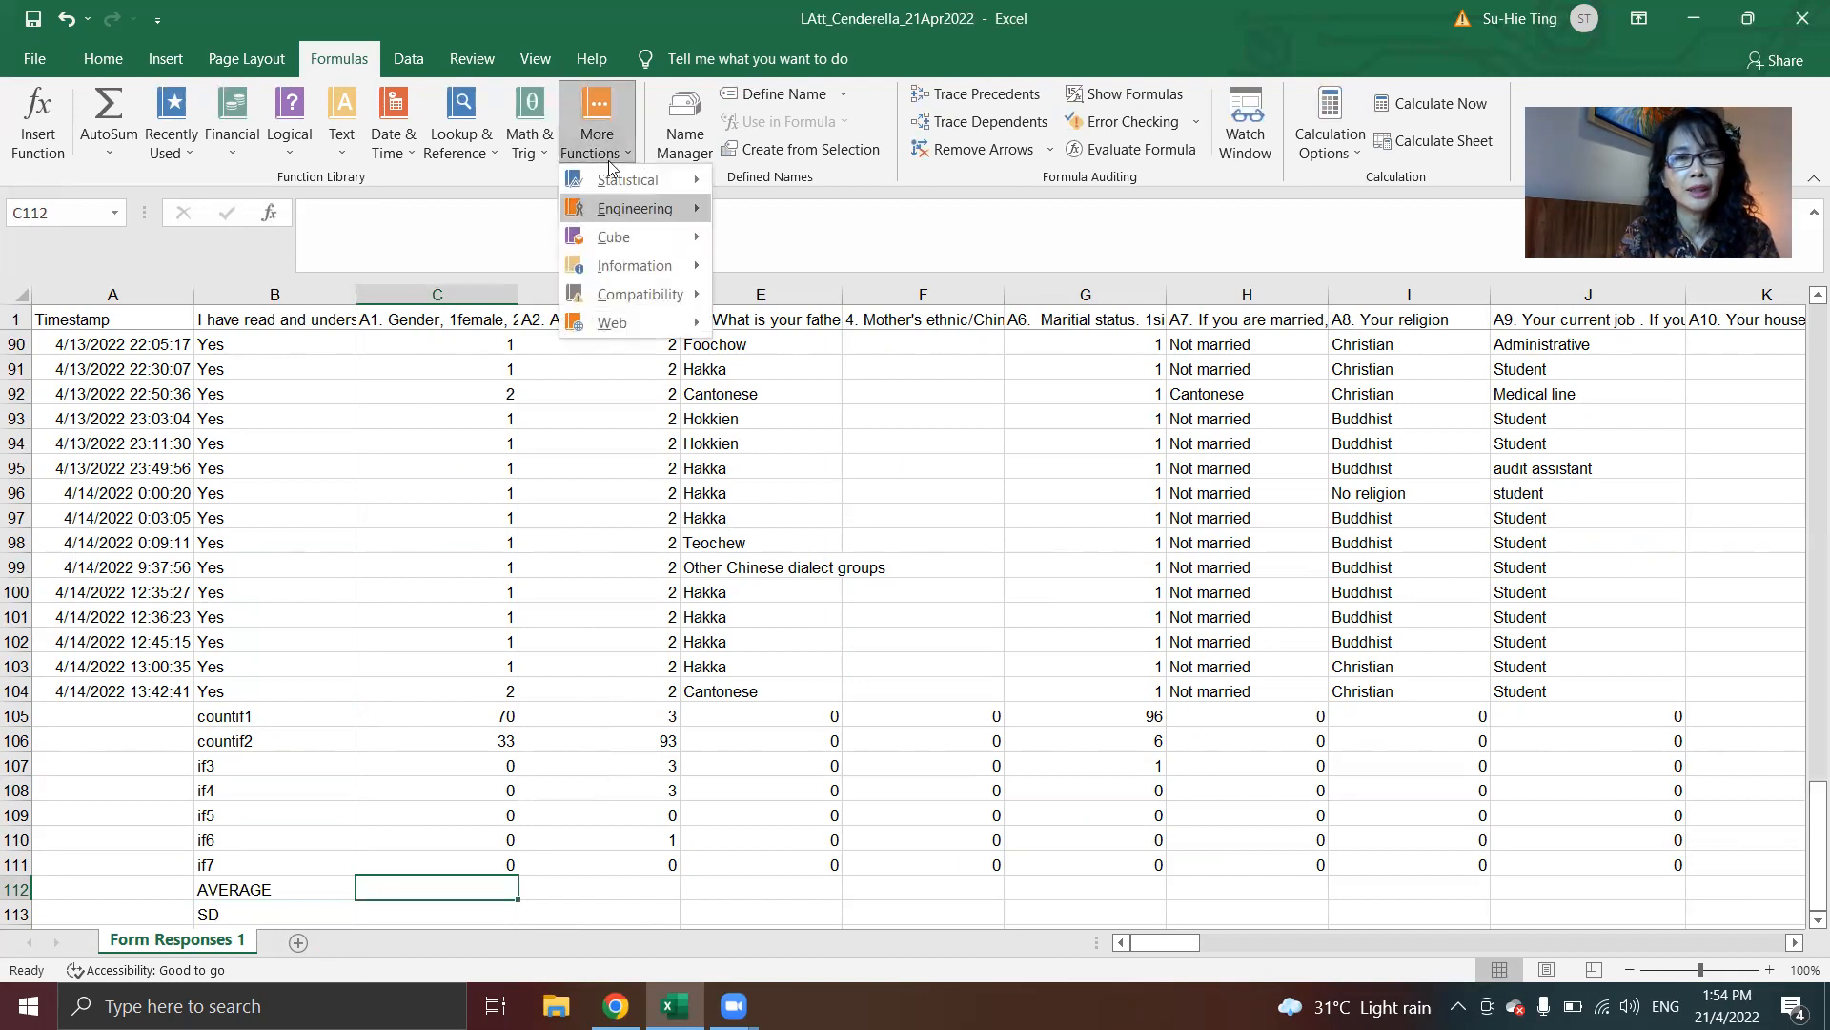
mouse_move(606, 181)
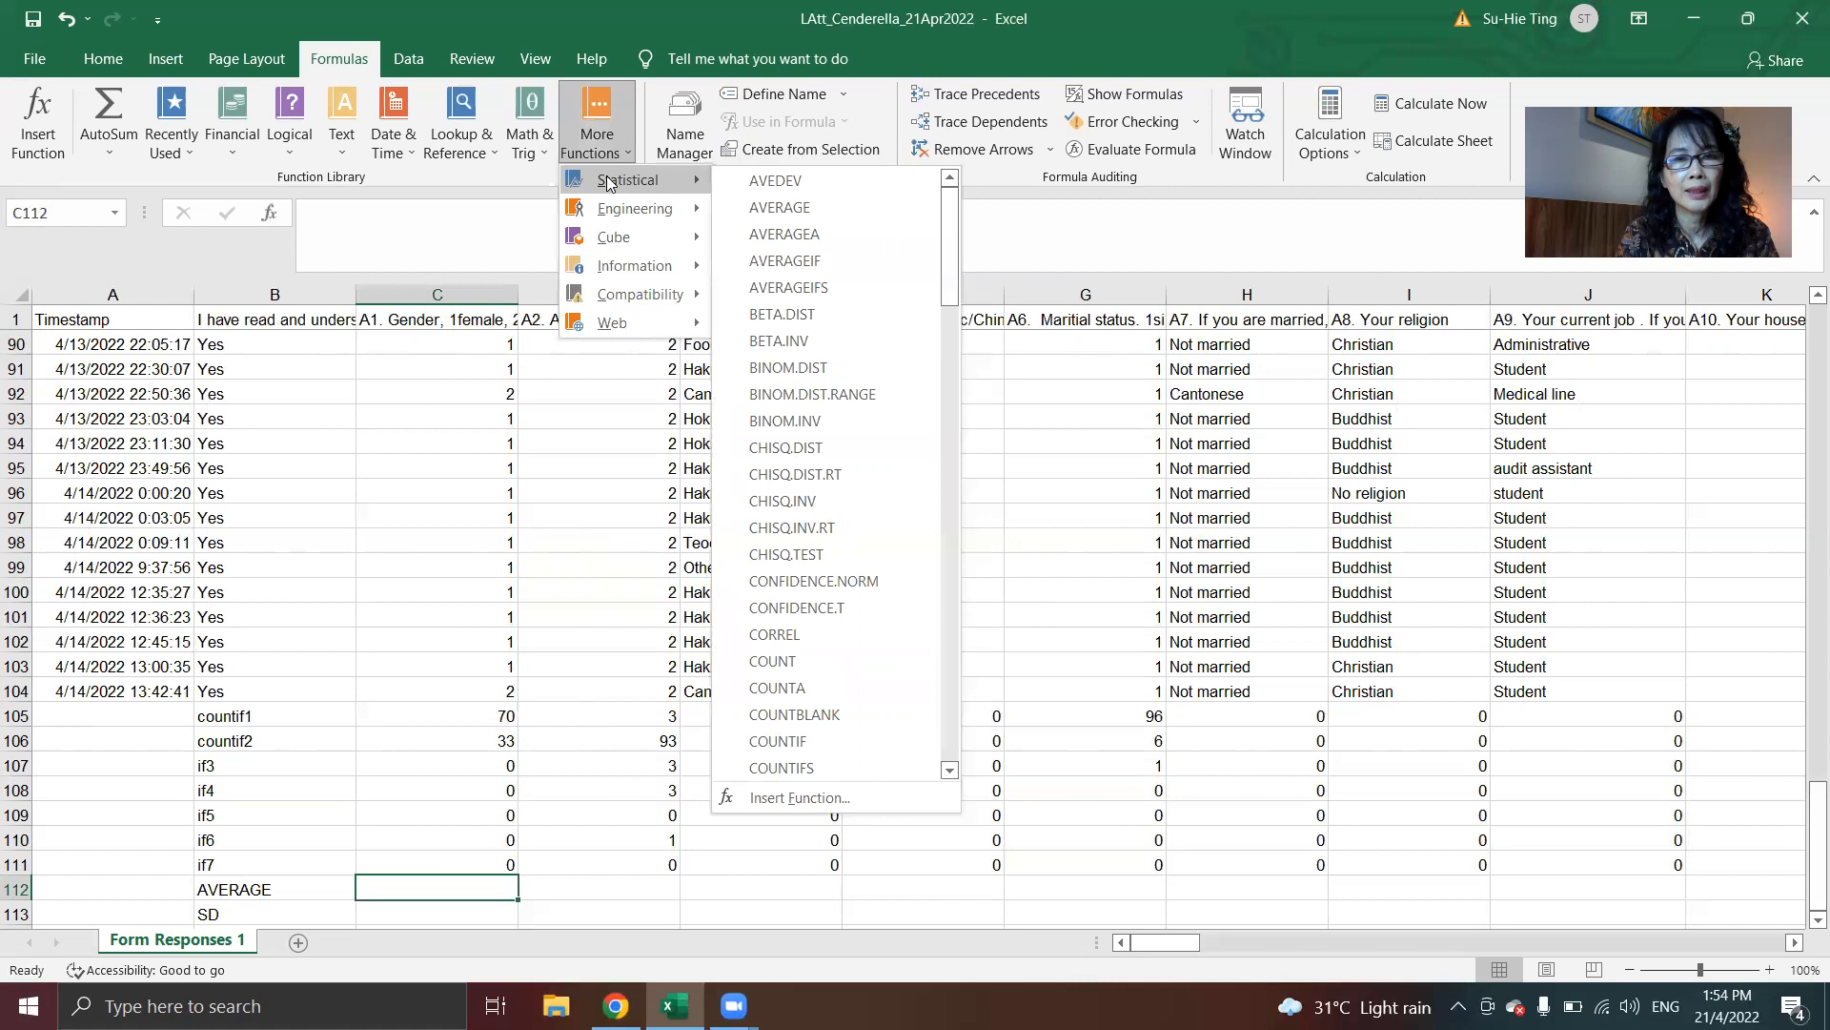
click(805, 208)
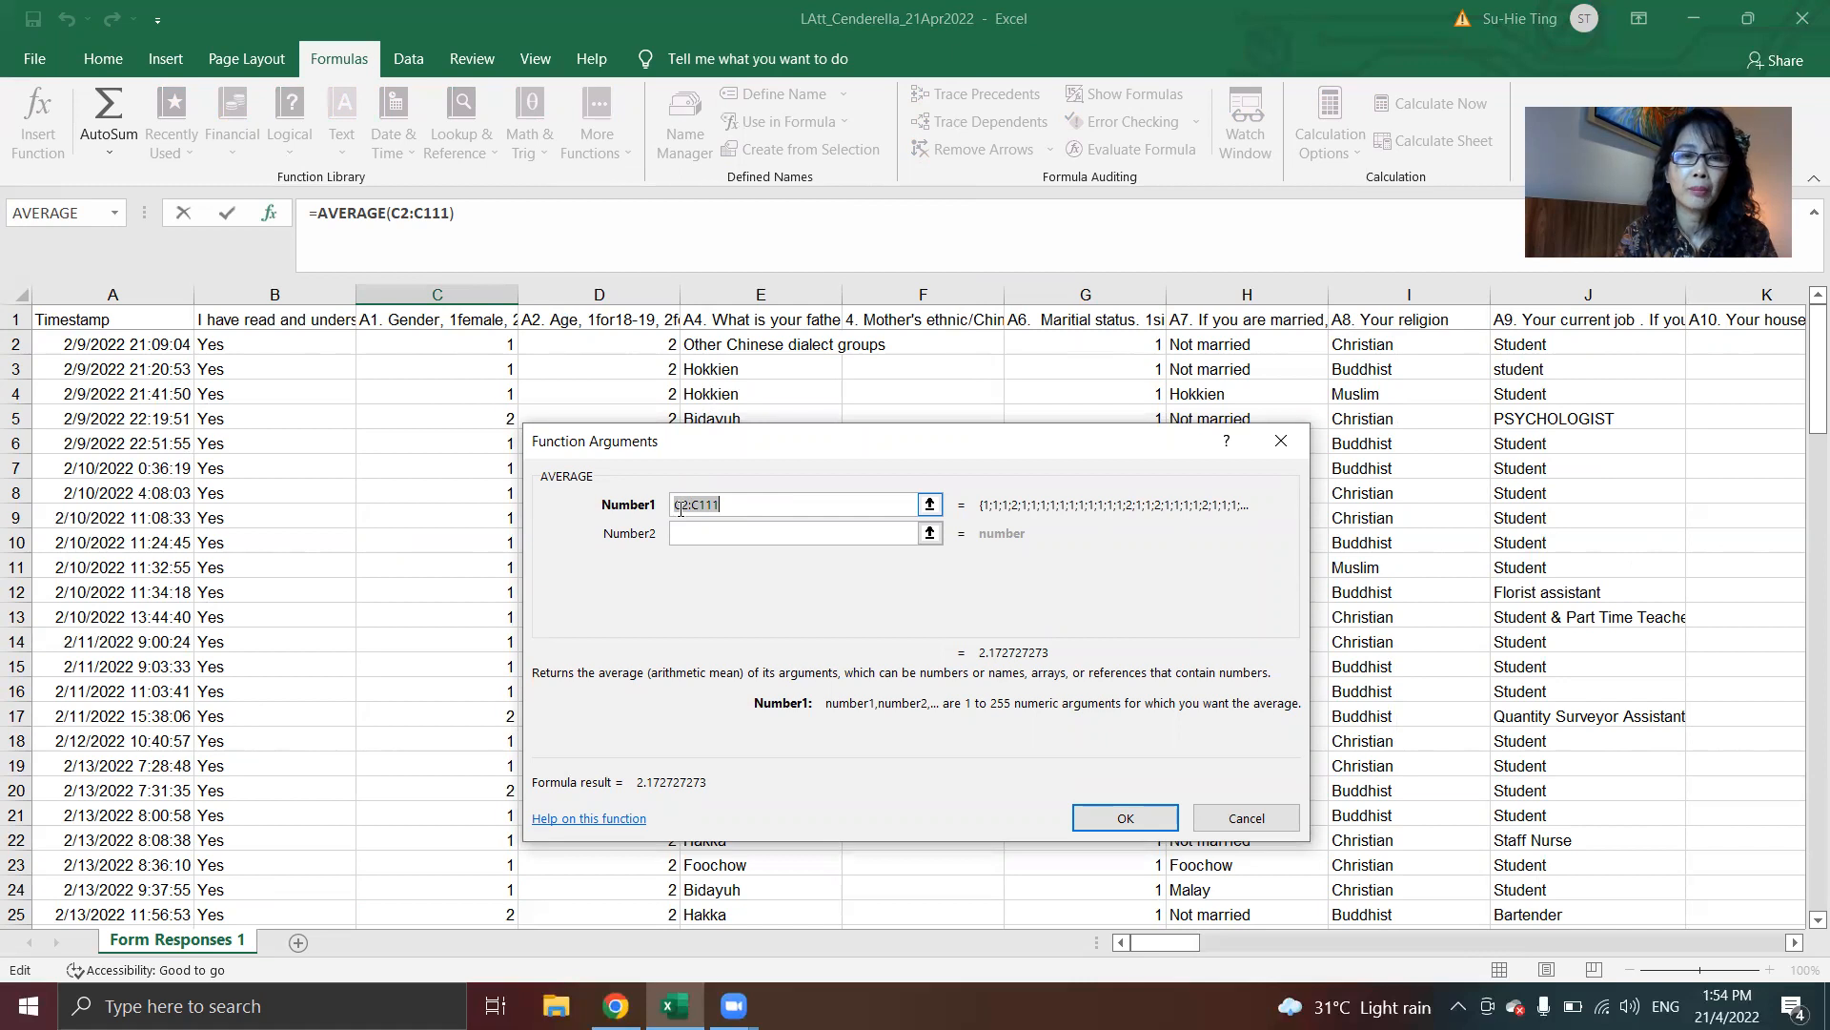
click(725, 510)
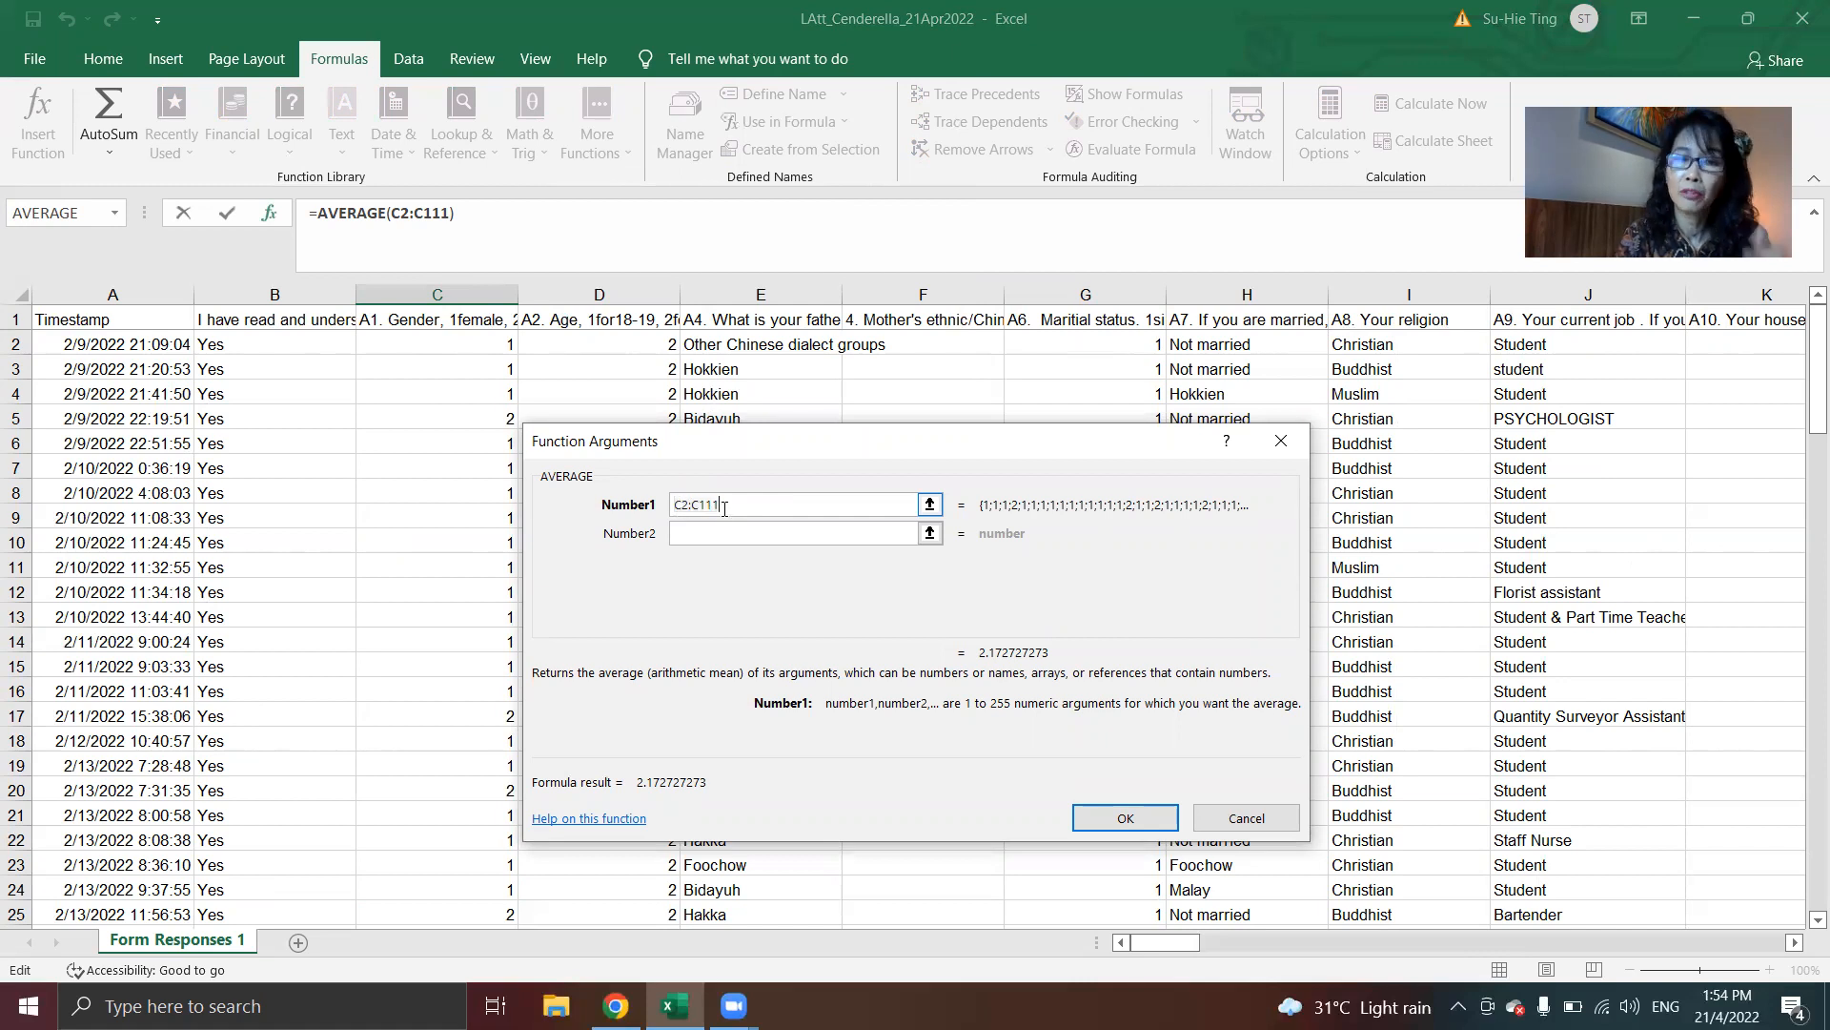
key(BackSpace)
key(BackSpace)
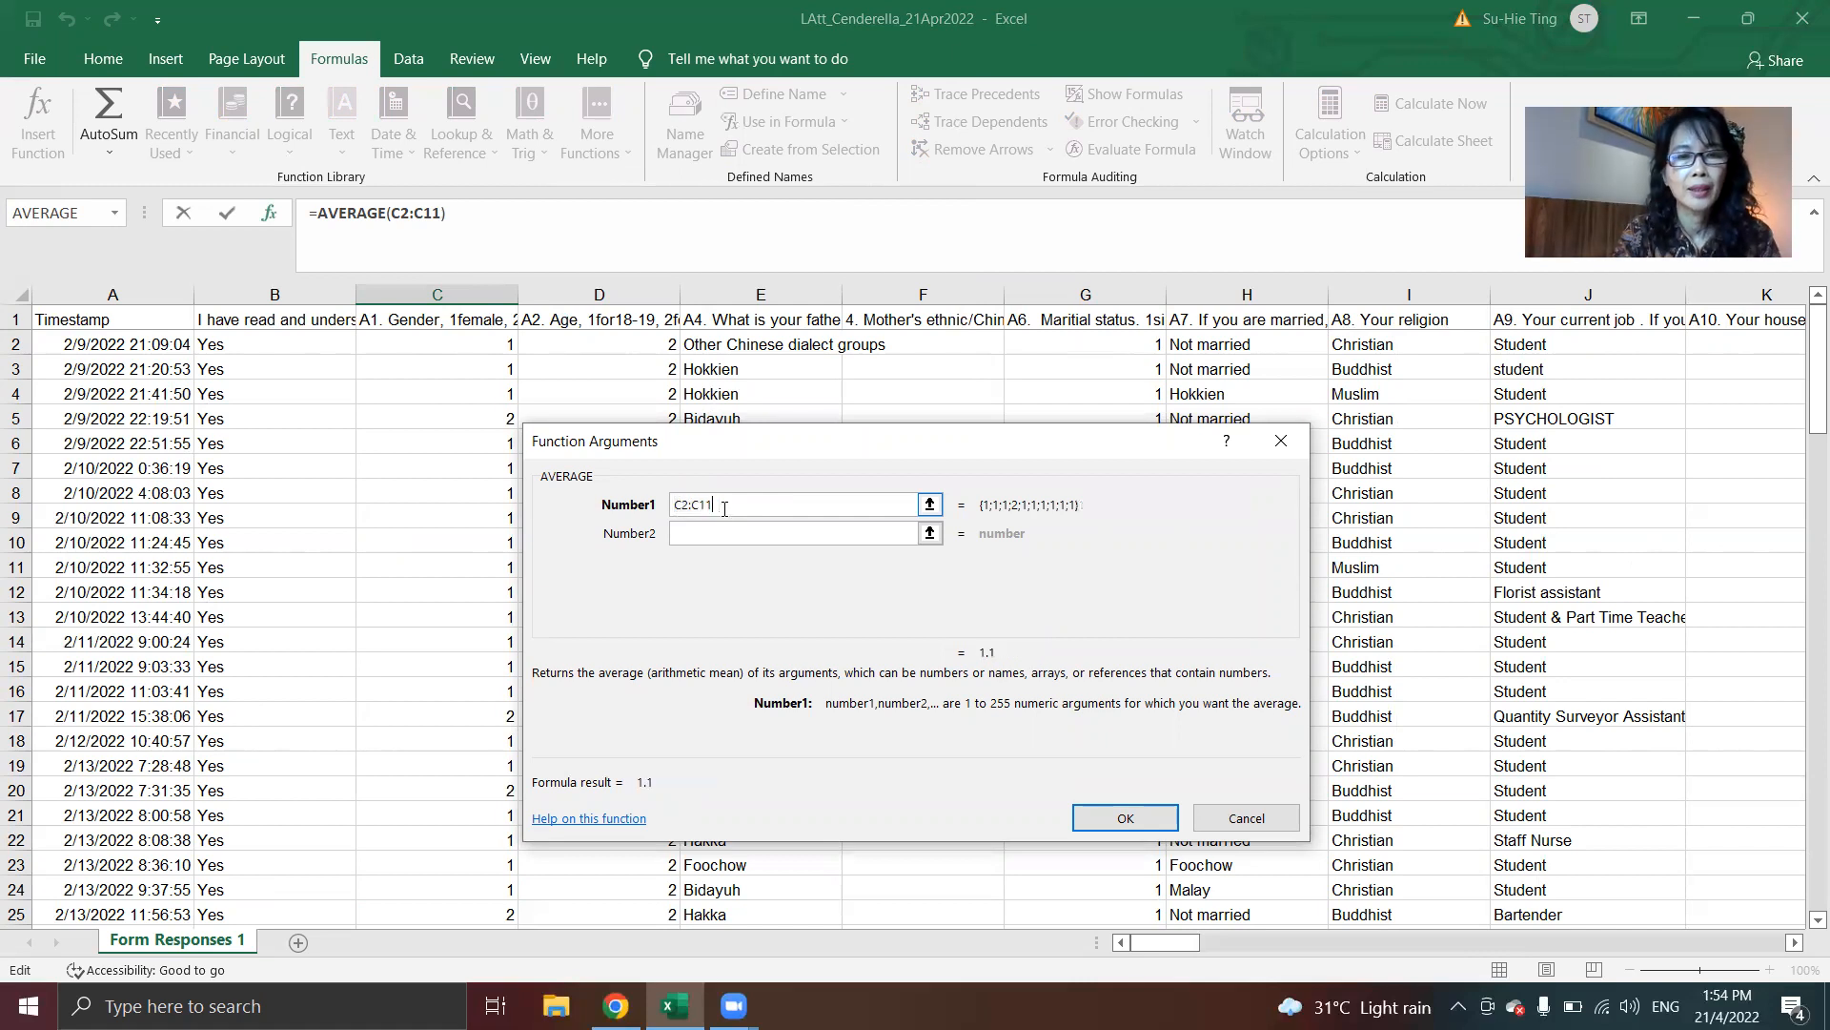
text(104)
click(709, 505)
key(BackSpace)
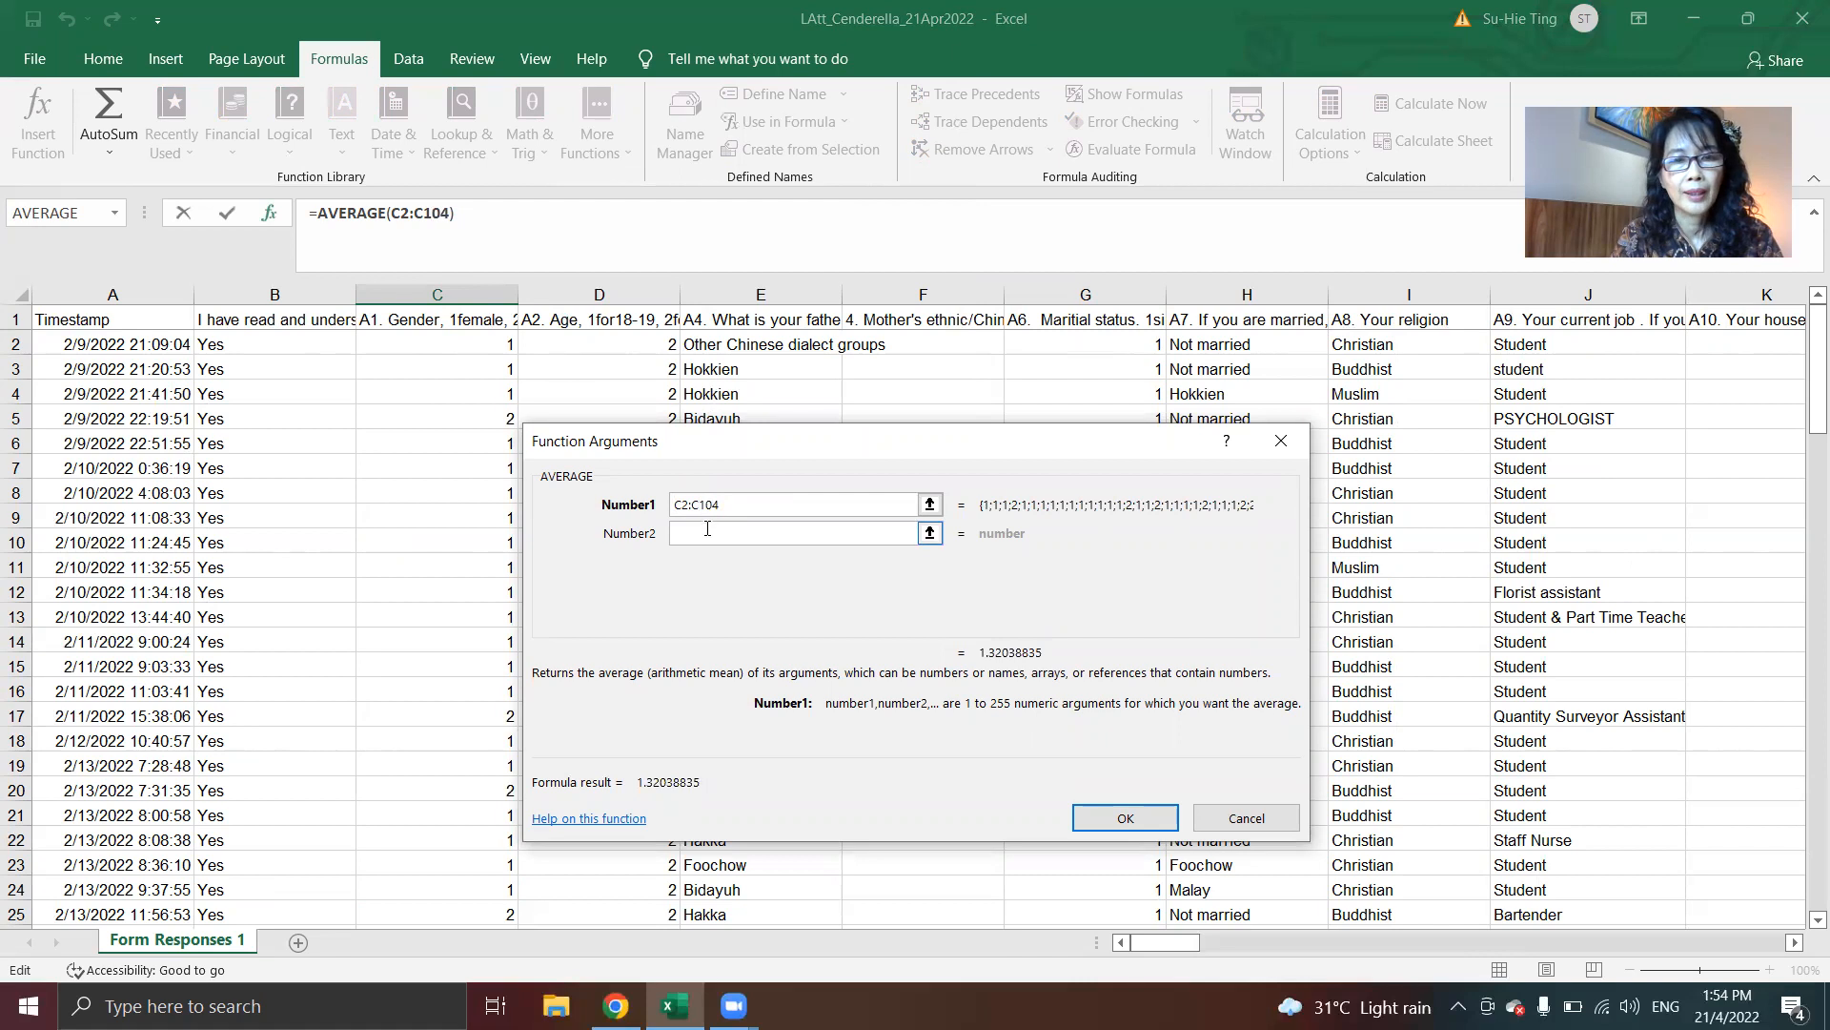
click(1123, 817)
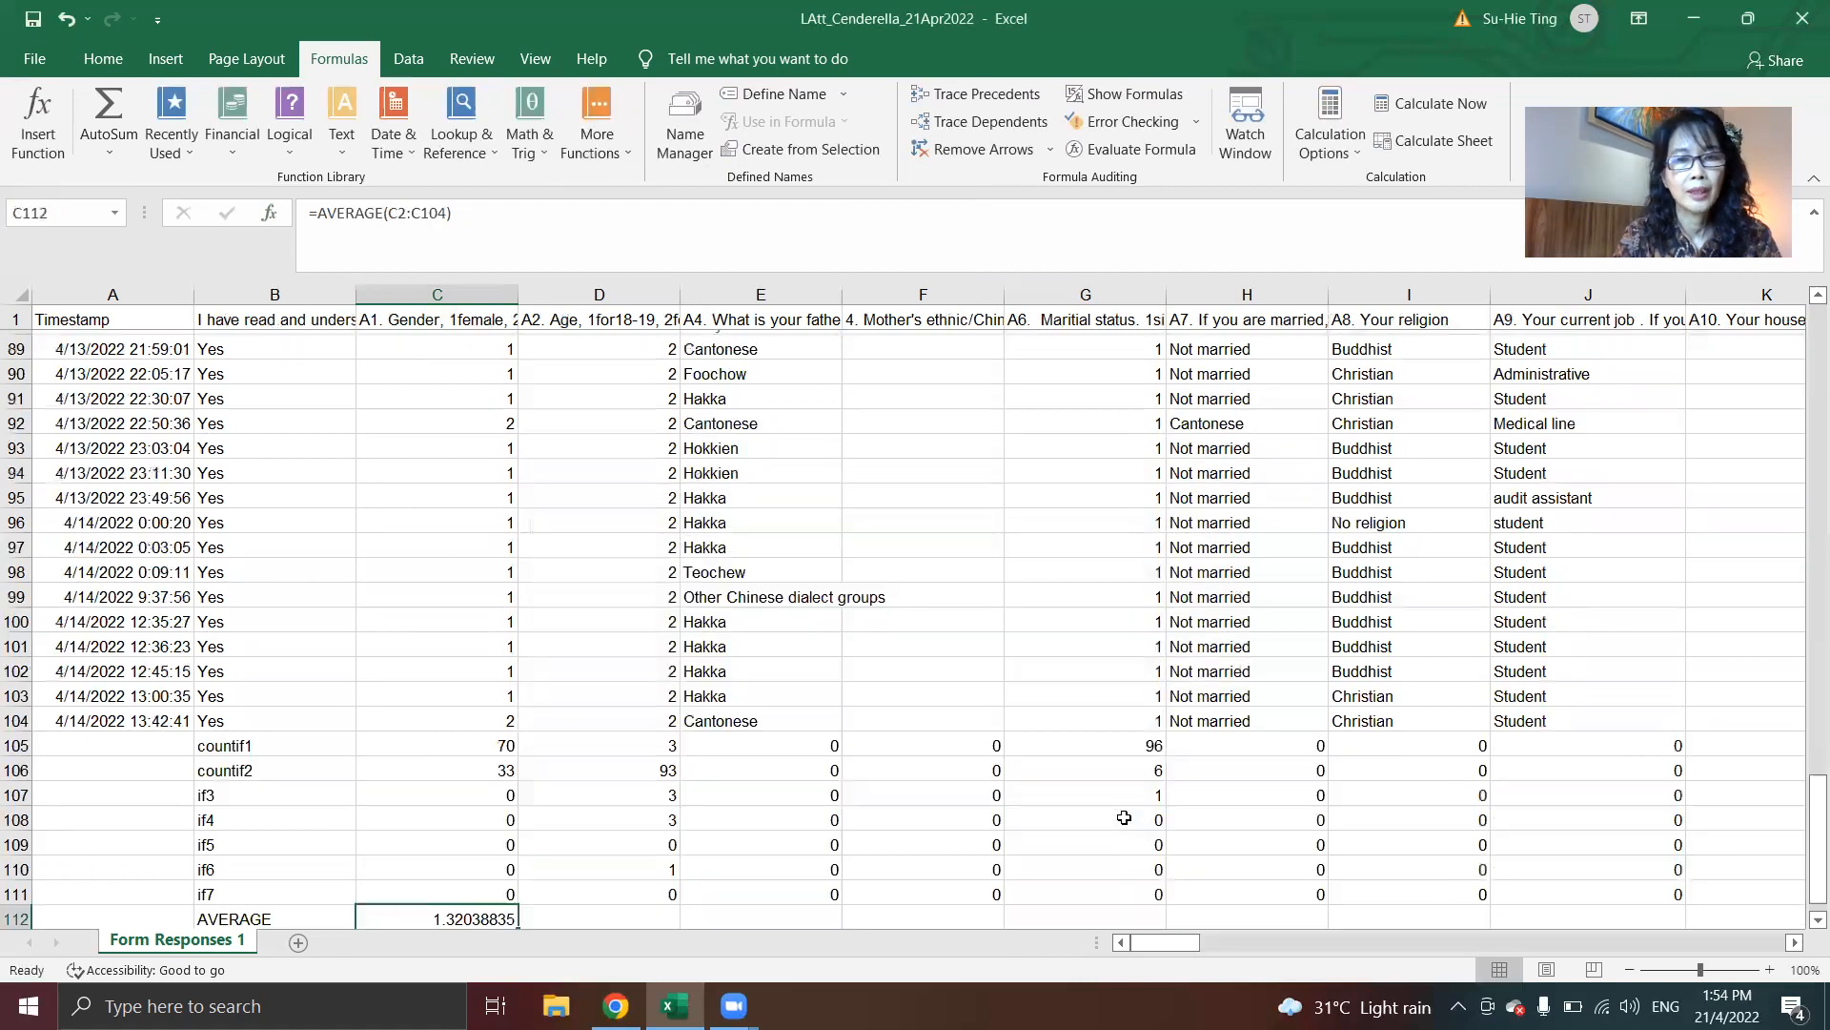
Step: Fill the AVERAGE formula in C112 across row 112 through column CF
key(Down)
key(Up)
scroll(1124, 817, down, 1)
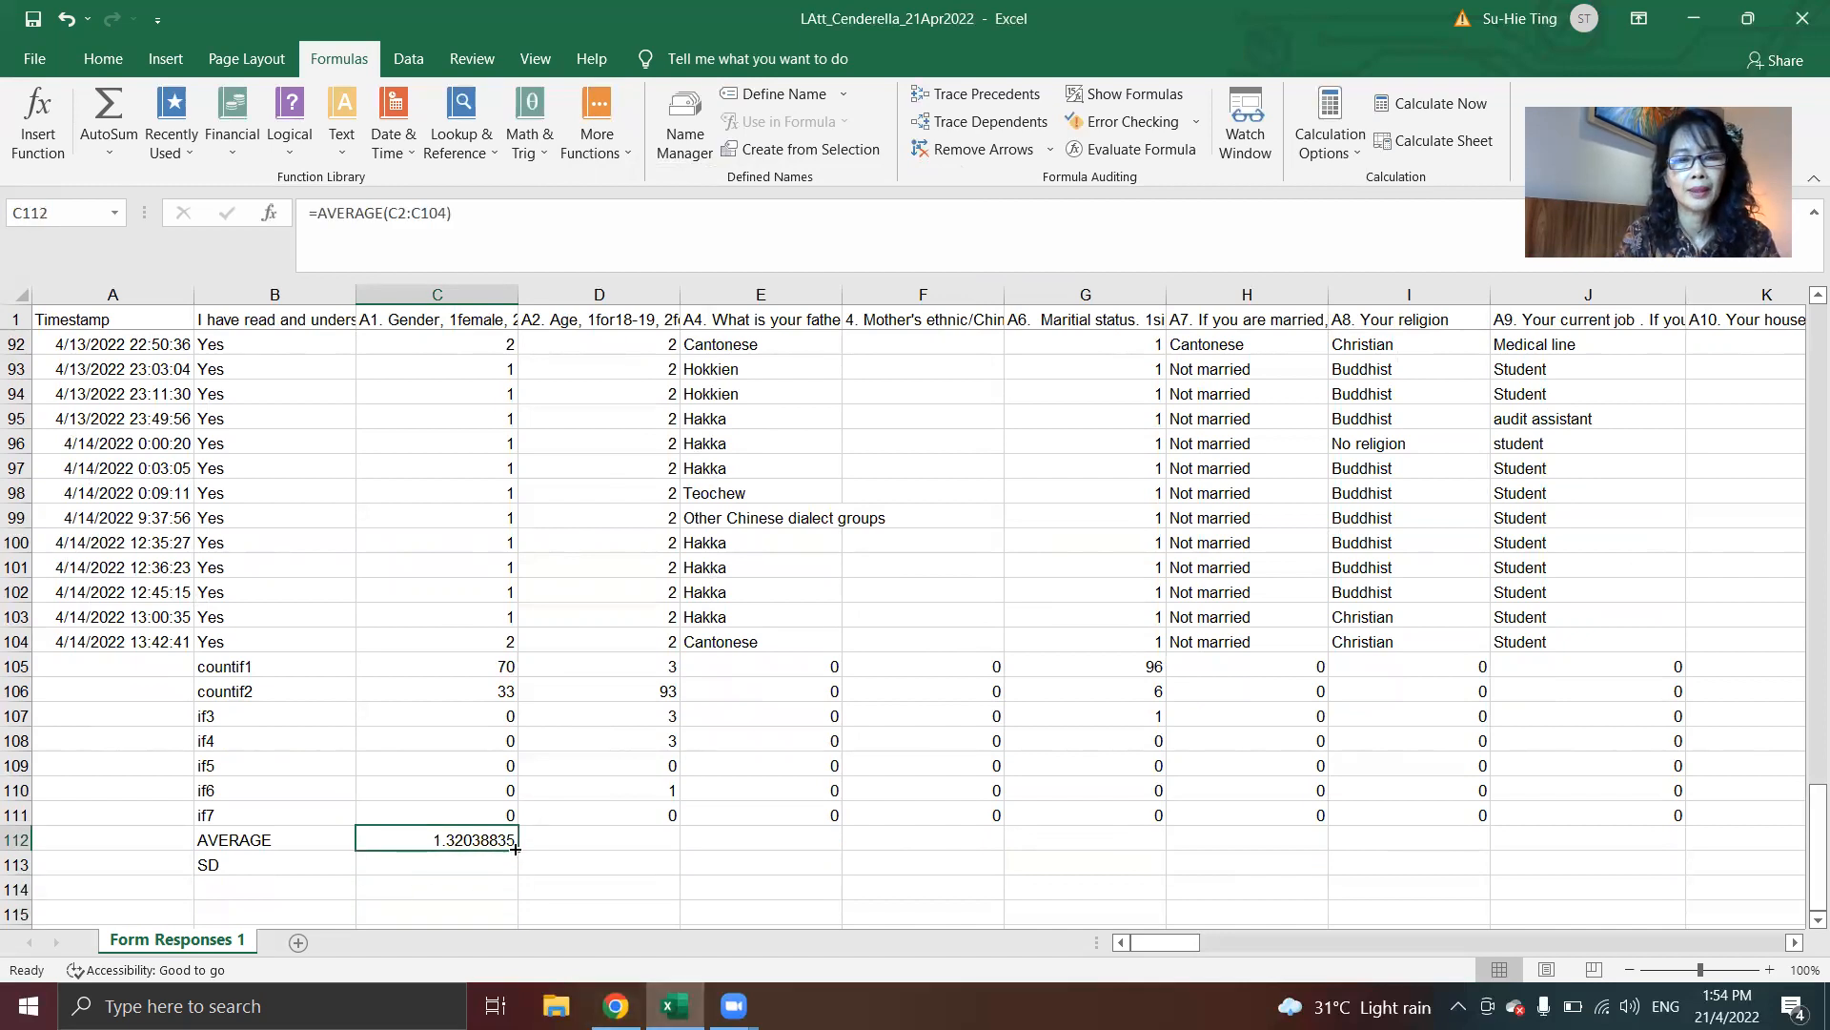
drag(514, 852, 1618, 813)
drag(1807, 828, 209, 836)
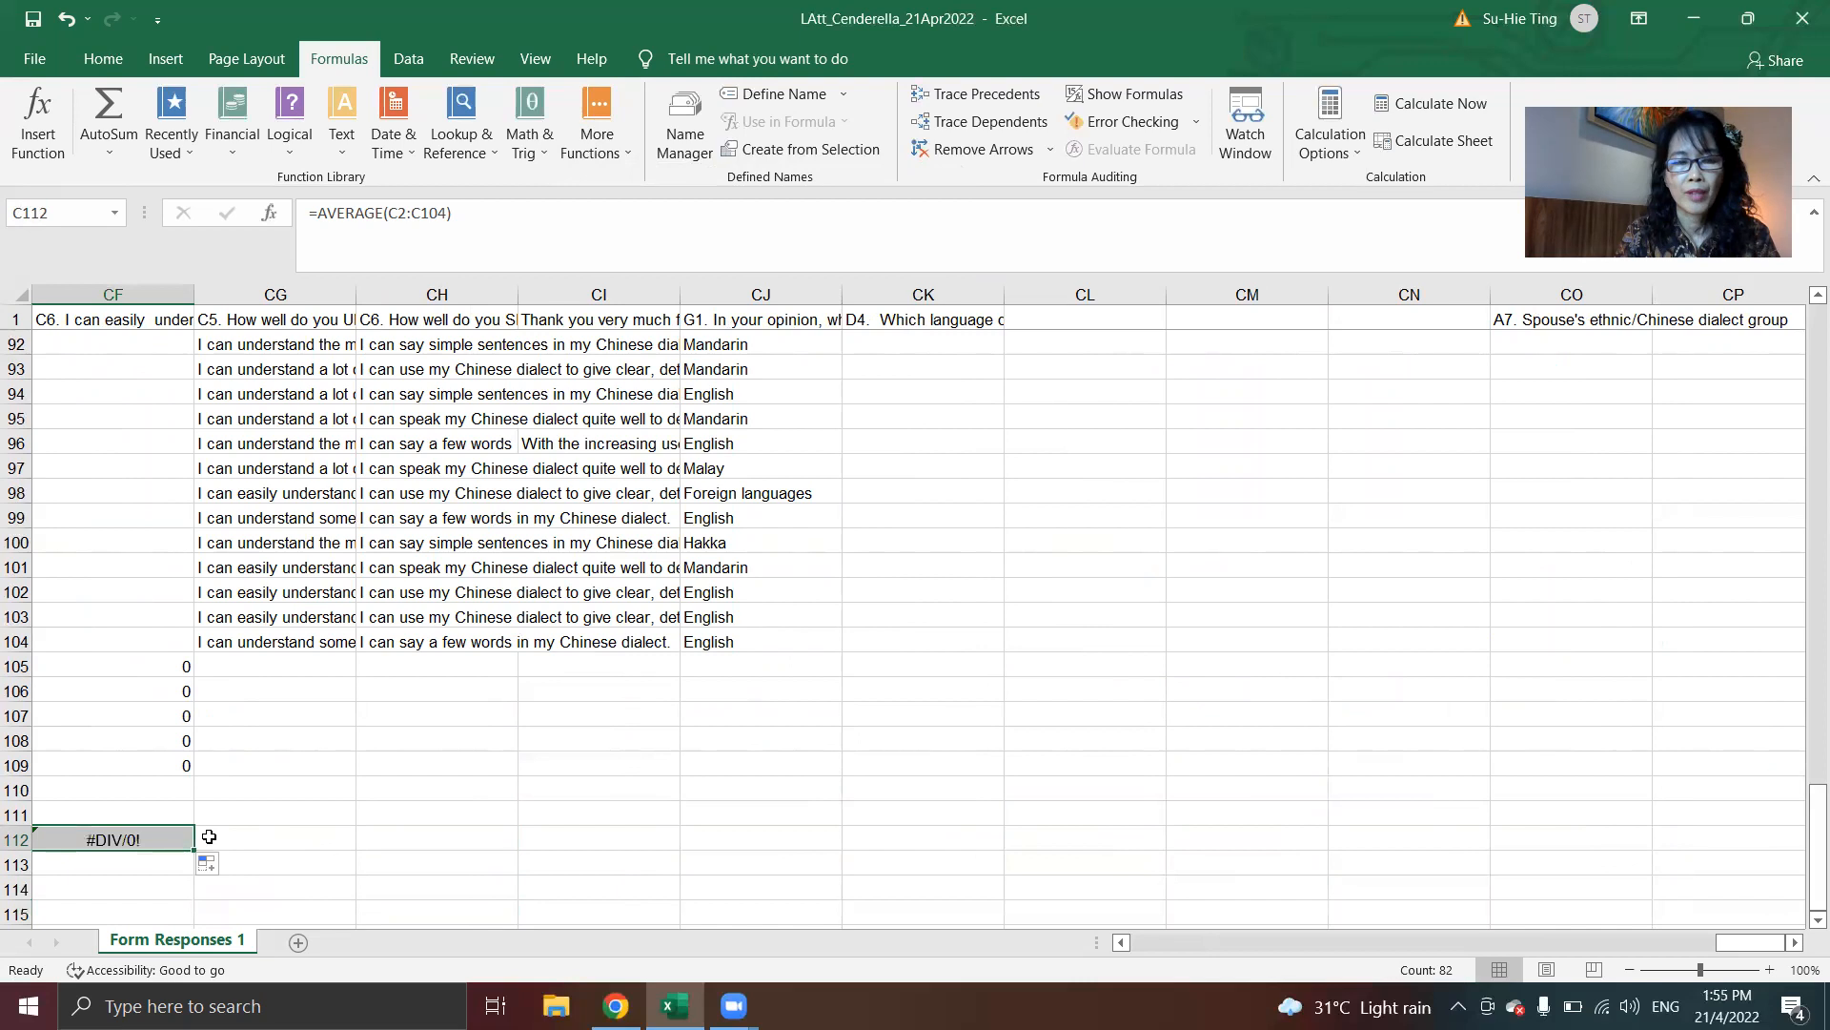
Step: Examine the averages along row 112 from column C through column R, comparing coded and uncoded questions
key(Home)
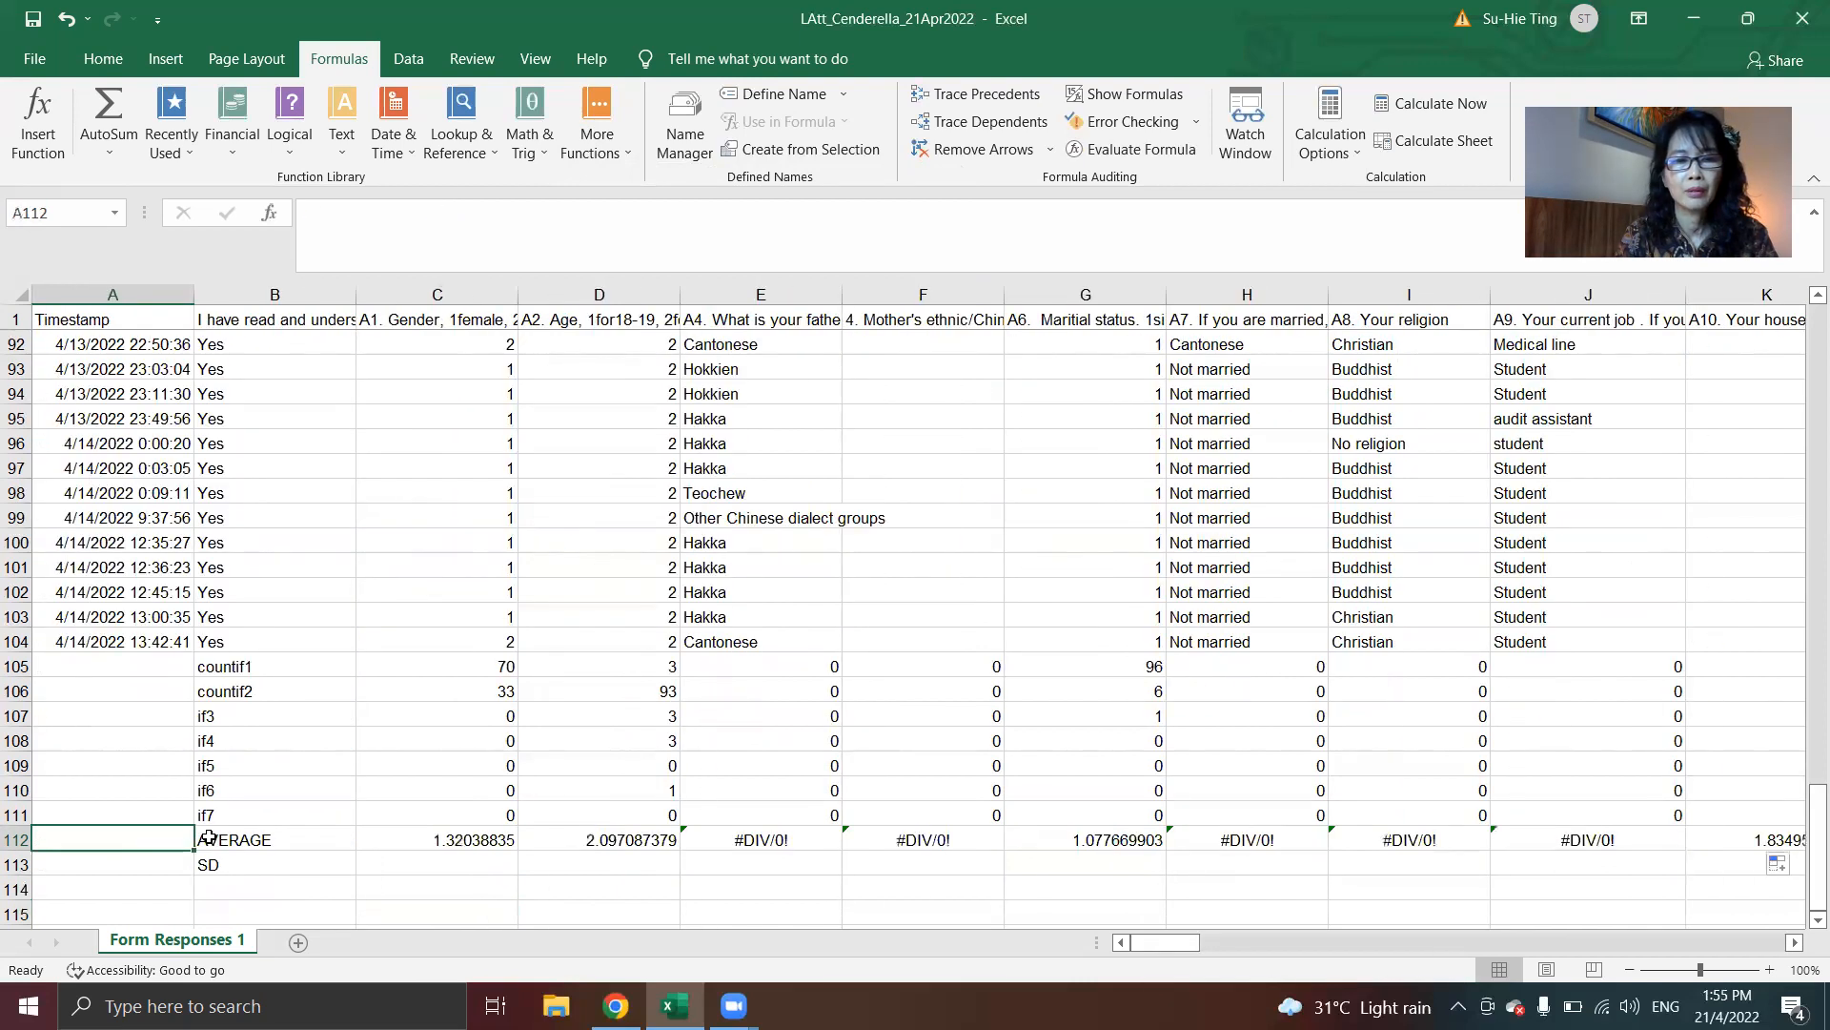
key(Right)
key(Right)
key(Right)
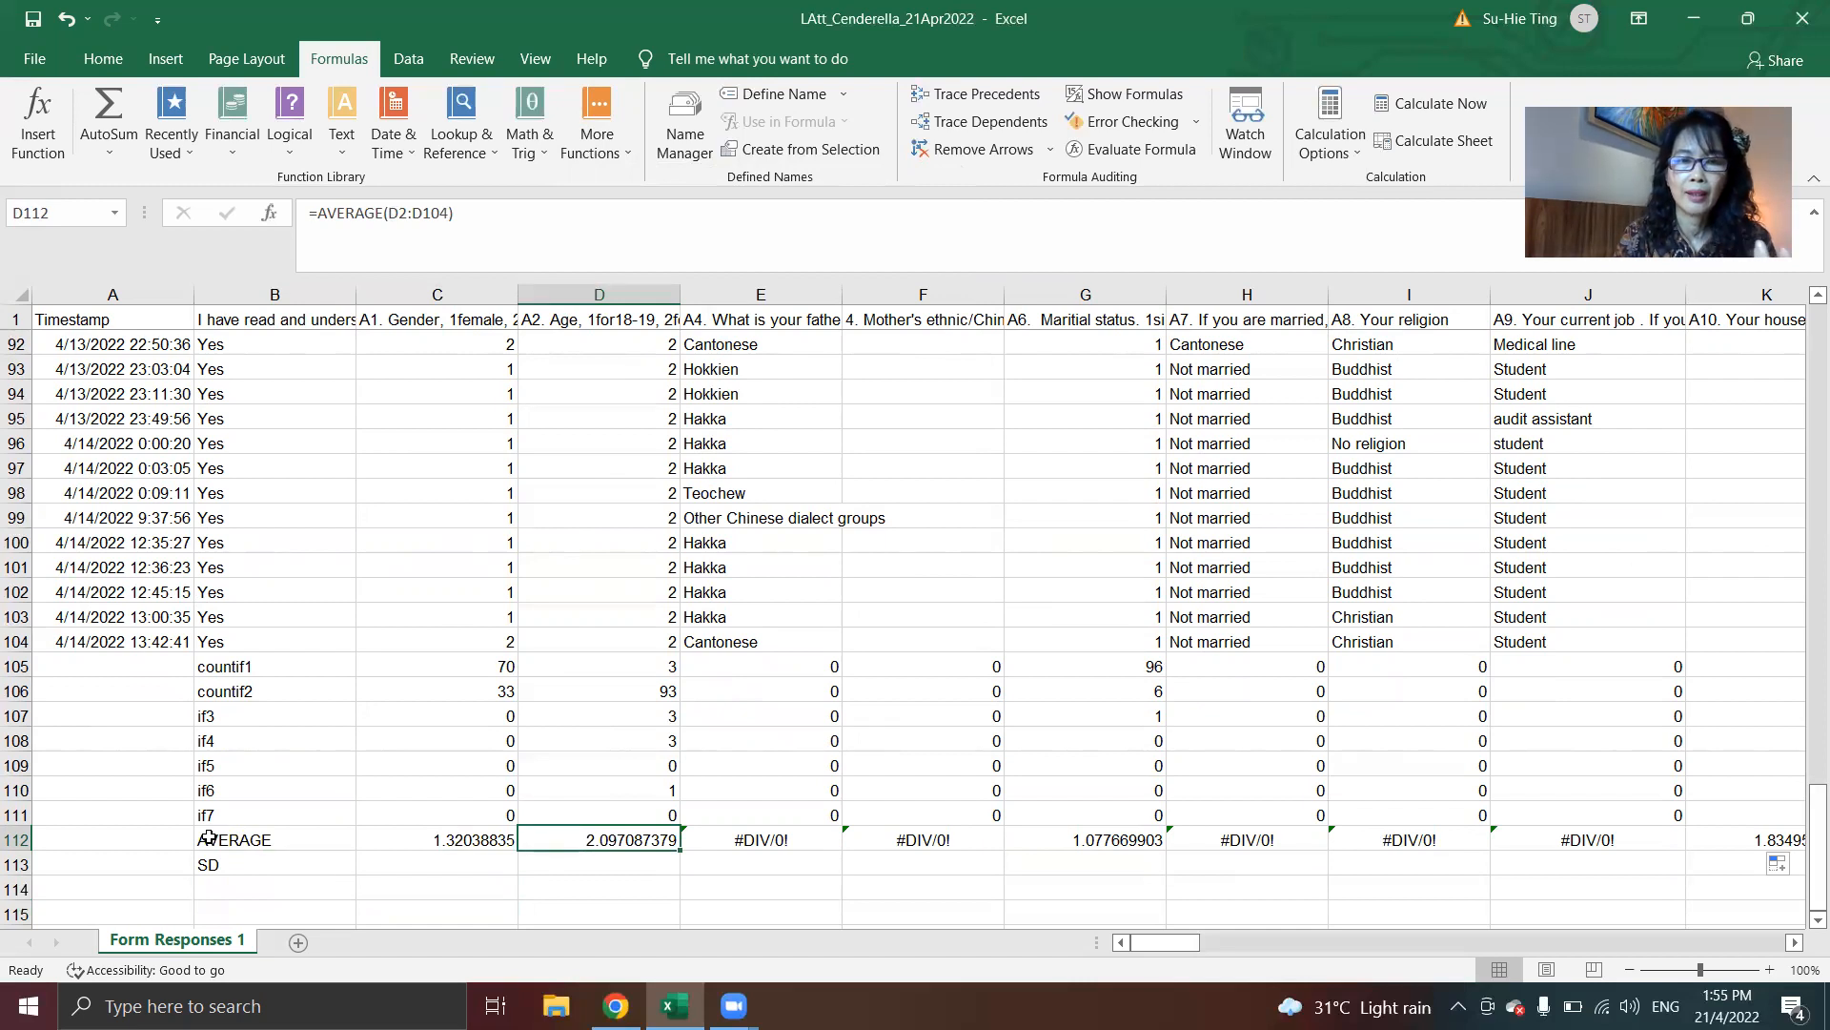
key(Right)
key(Right)
key(Right)
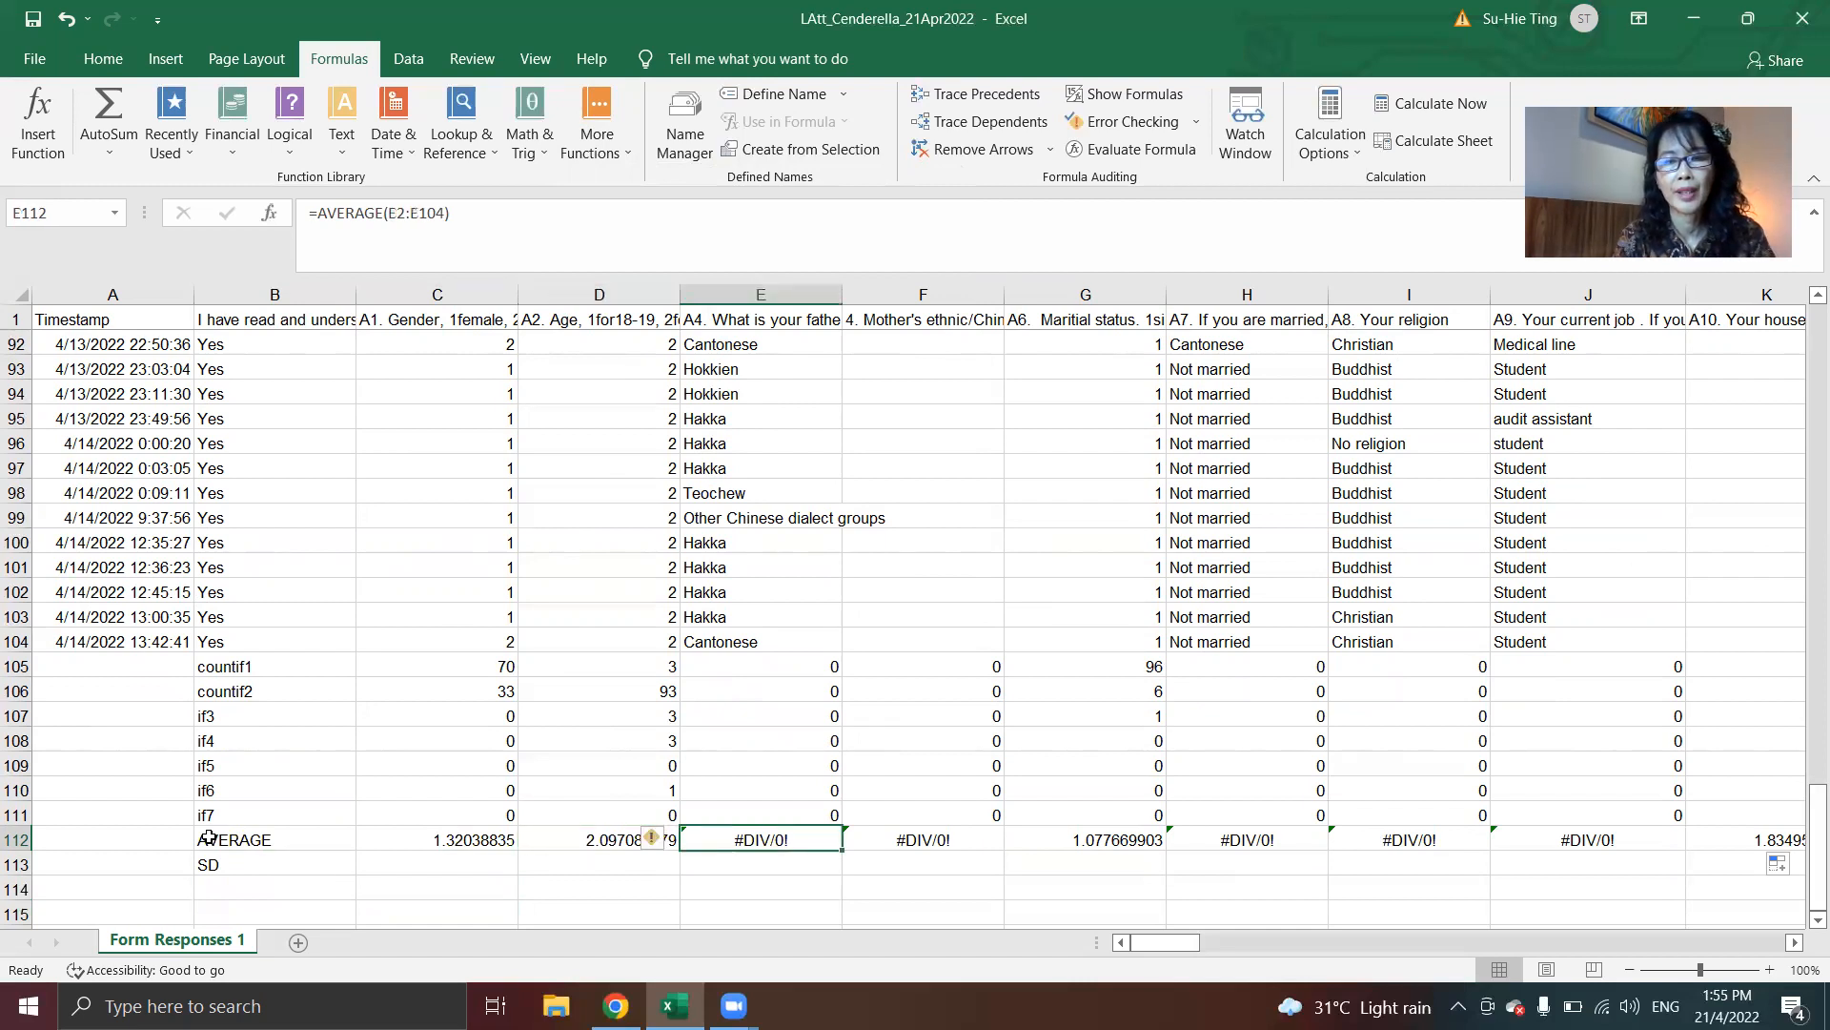
key(Right)
key(Right)
key(Right)
key(Right)
key(Right)
key(Right)
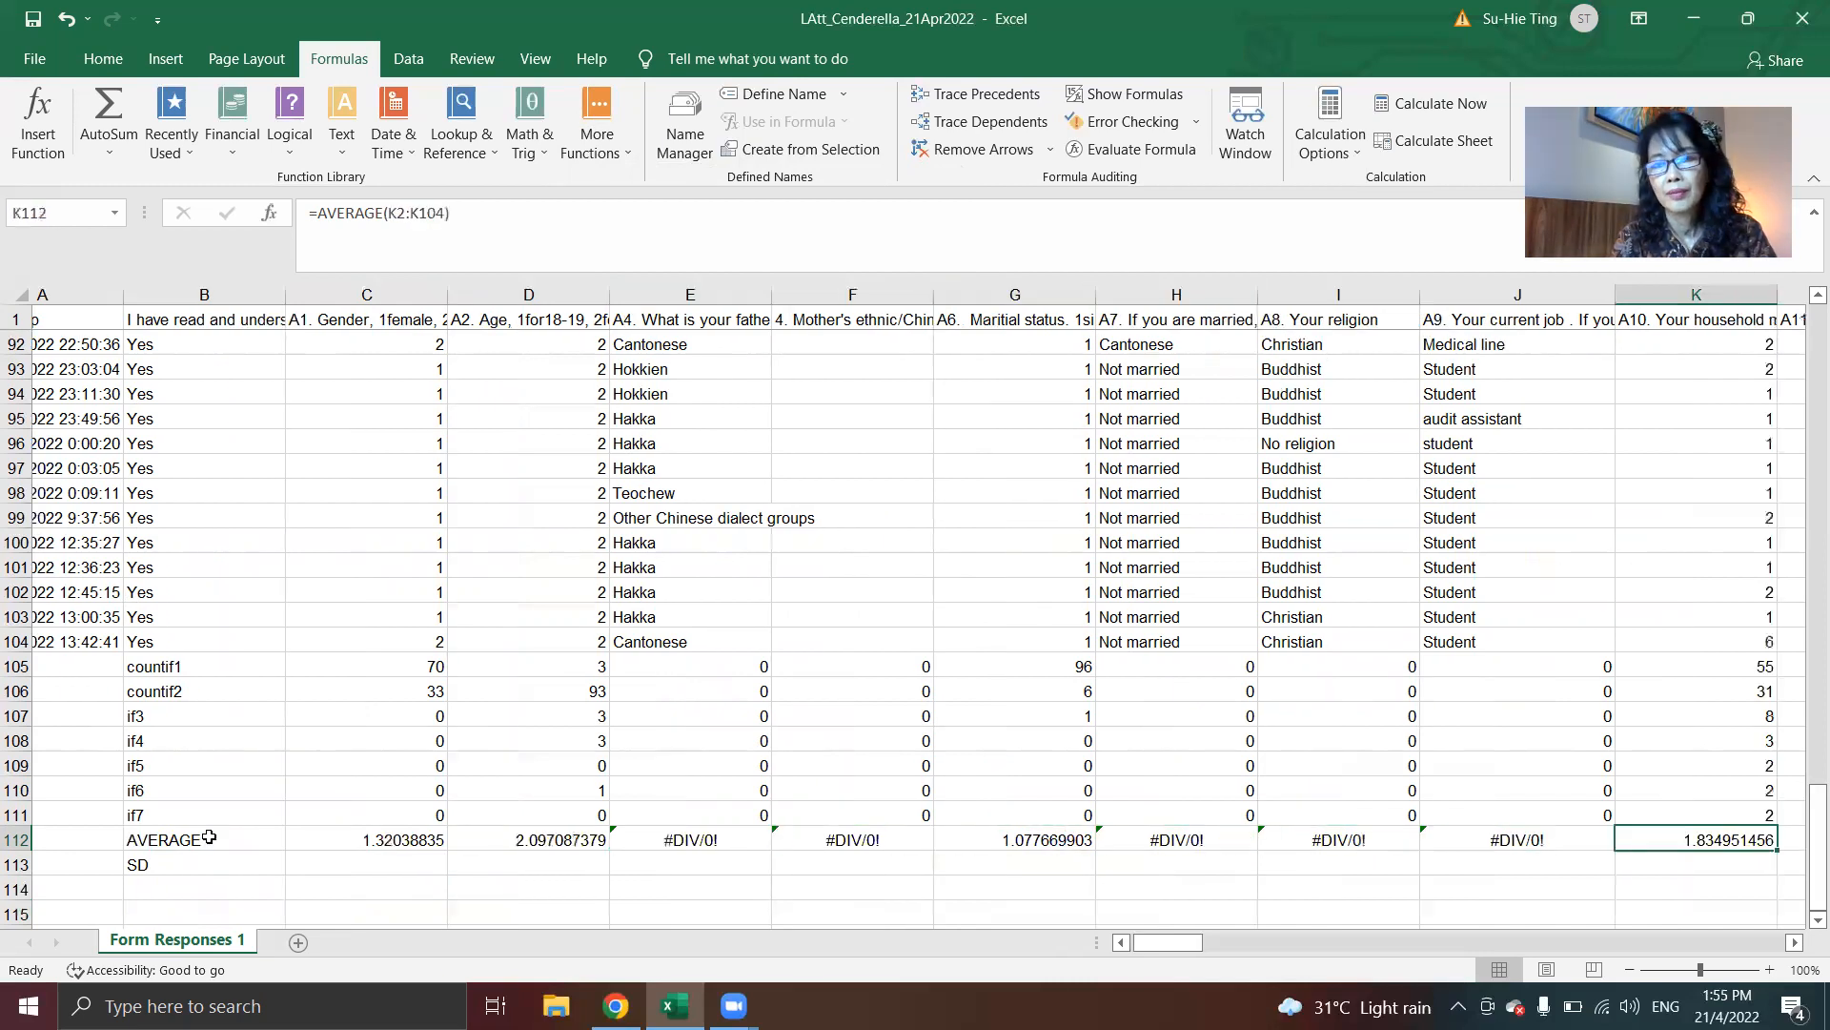
key(Right)
key(Right)
key(Right)
key(Right)
key(Right)
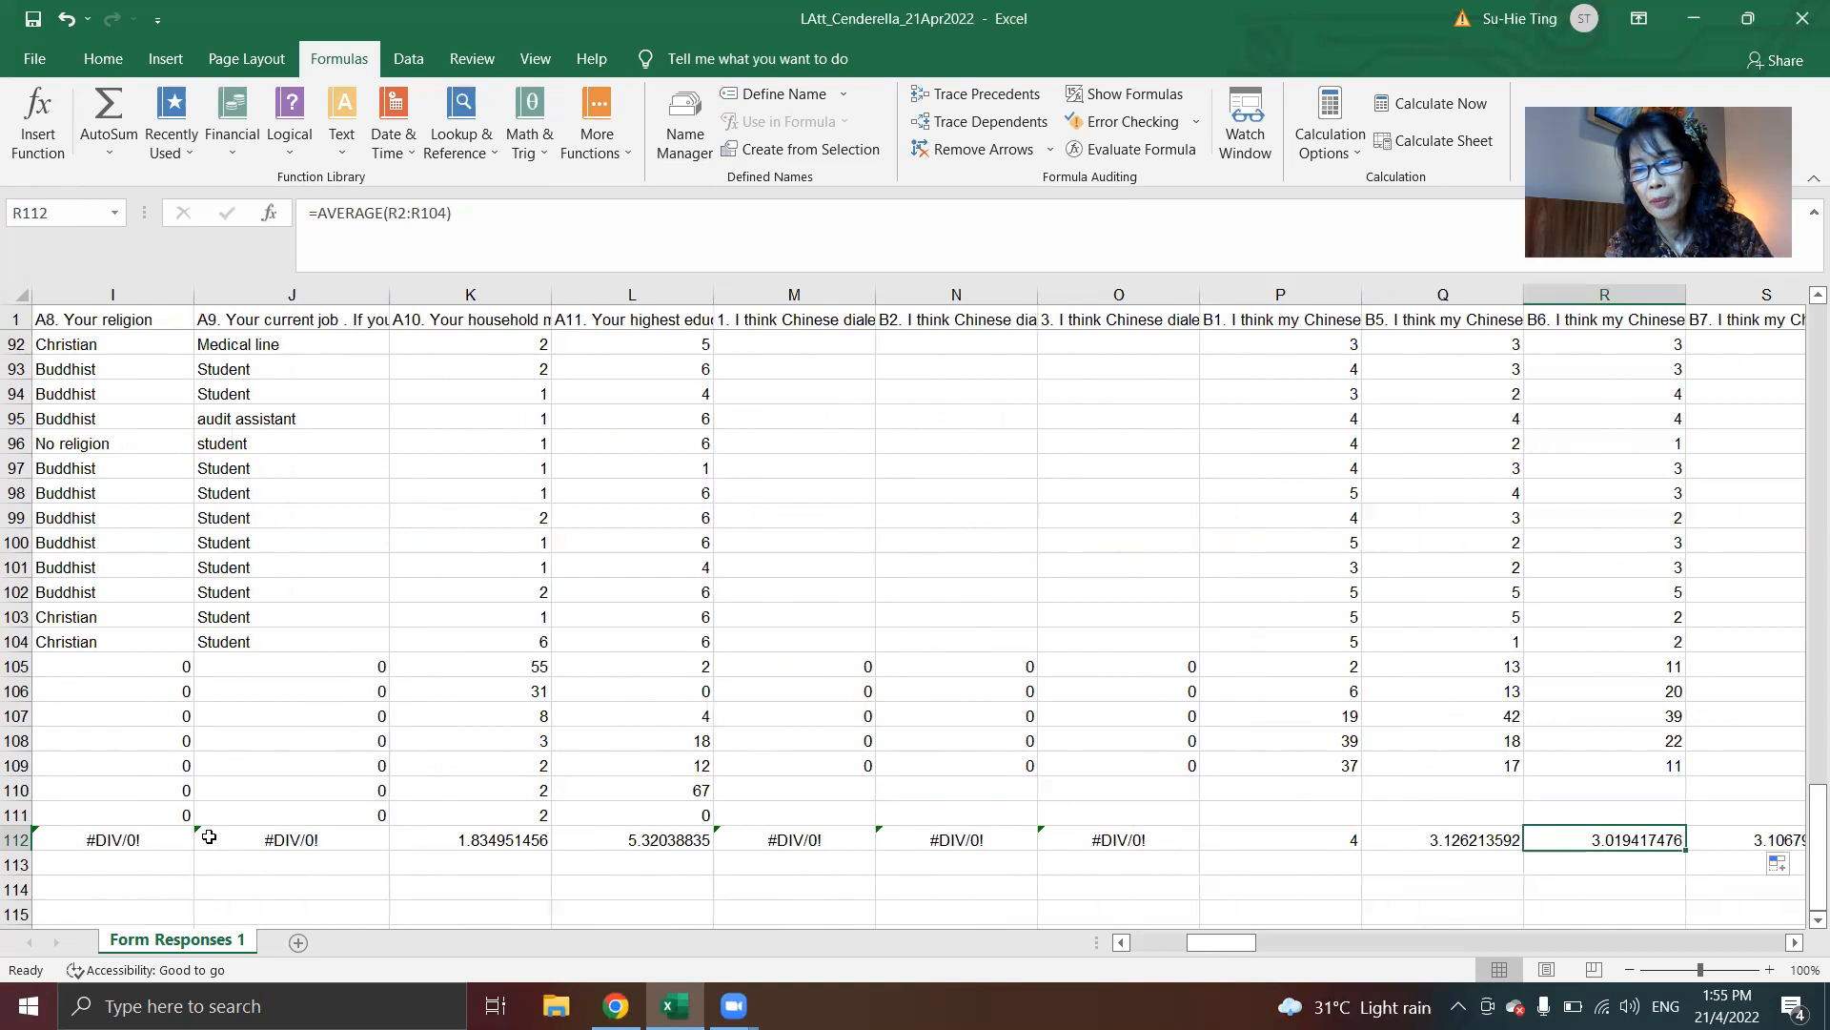
key(Left)
key(Left)
key(Left)
key(Left)
key(Left)
key(Left)
key(Left)
key(Left)
key(Left)
key(Left)
key(Left)
key(Left)
key(Left)
key(Left)
key(Left)
key(Left)
key(Left)
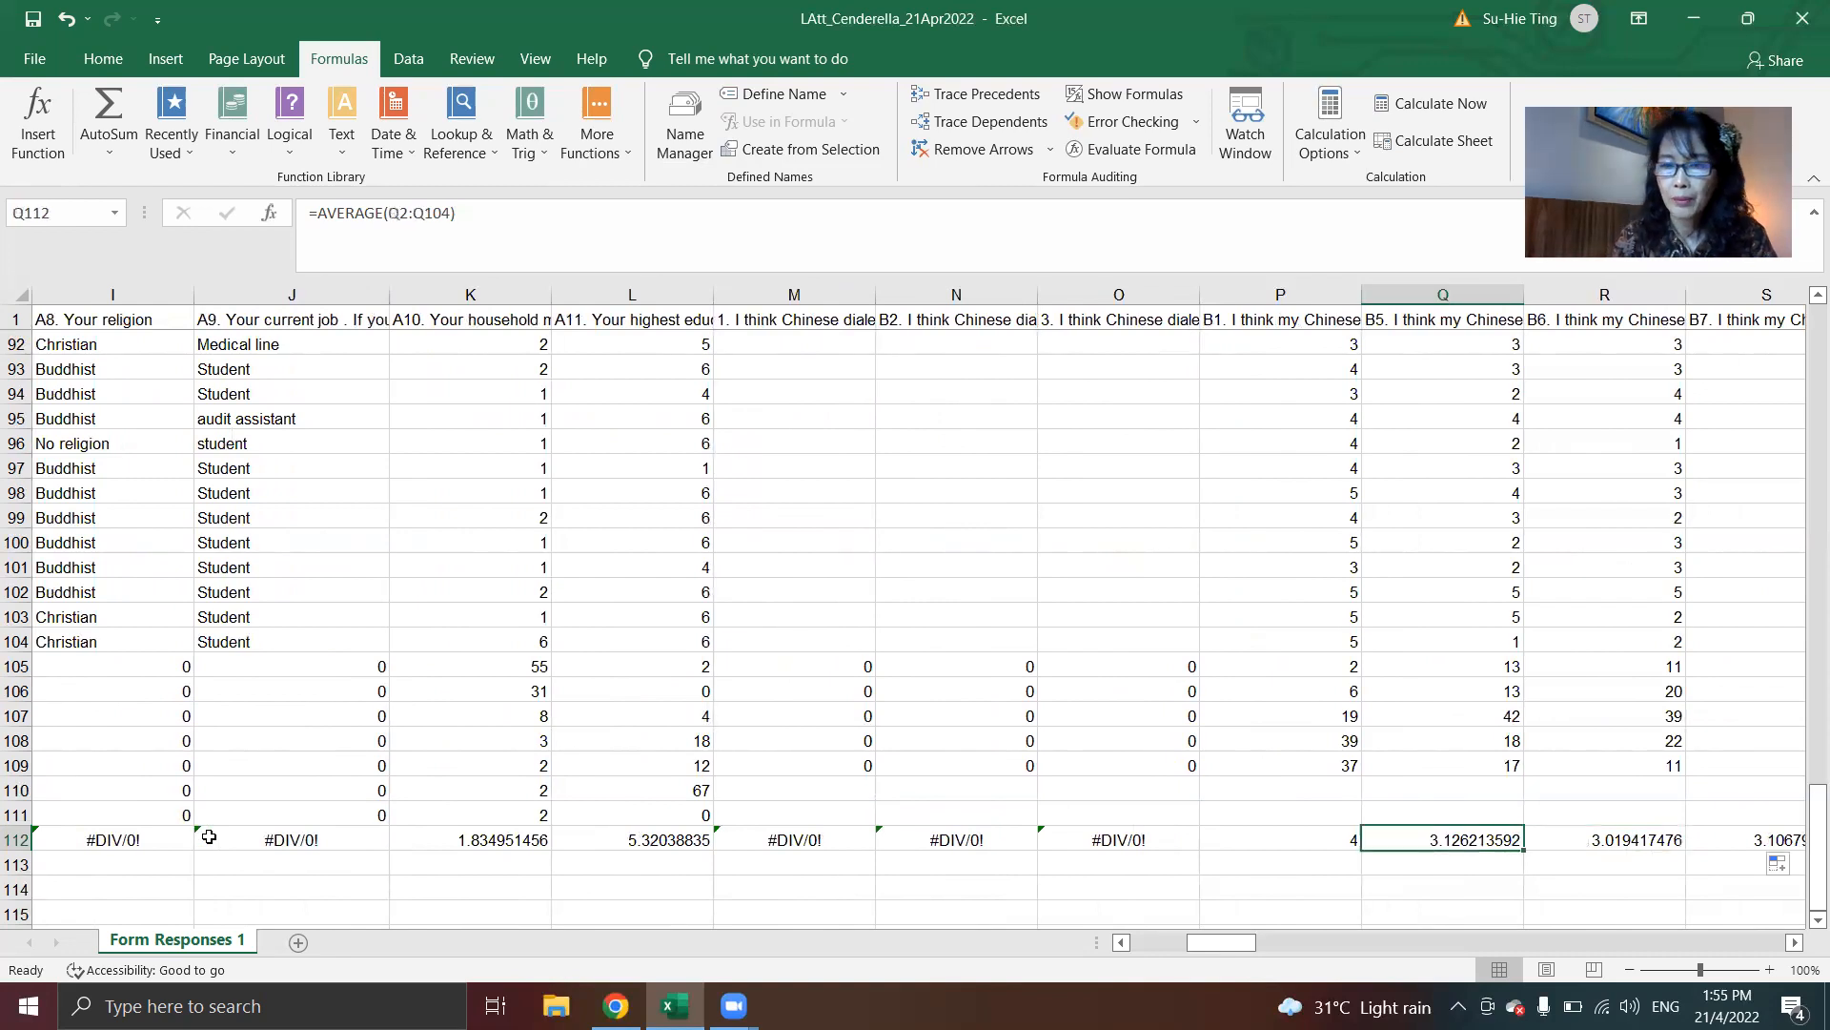
Step: Insert a STDEV.S function in B112 covering the range C2:C104
key(Down)
key(Right)
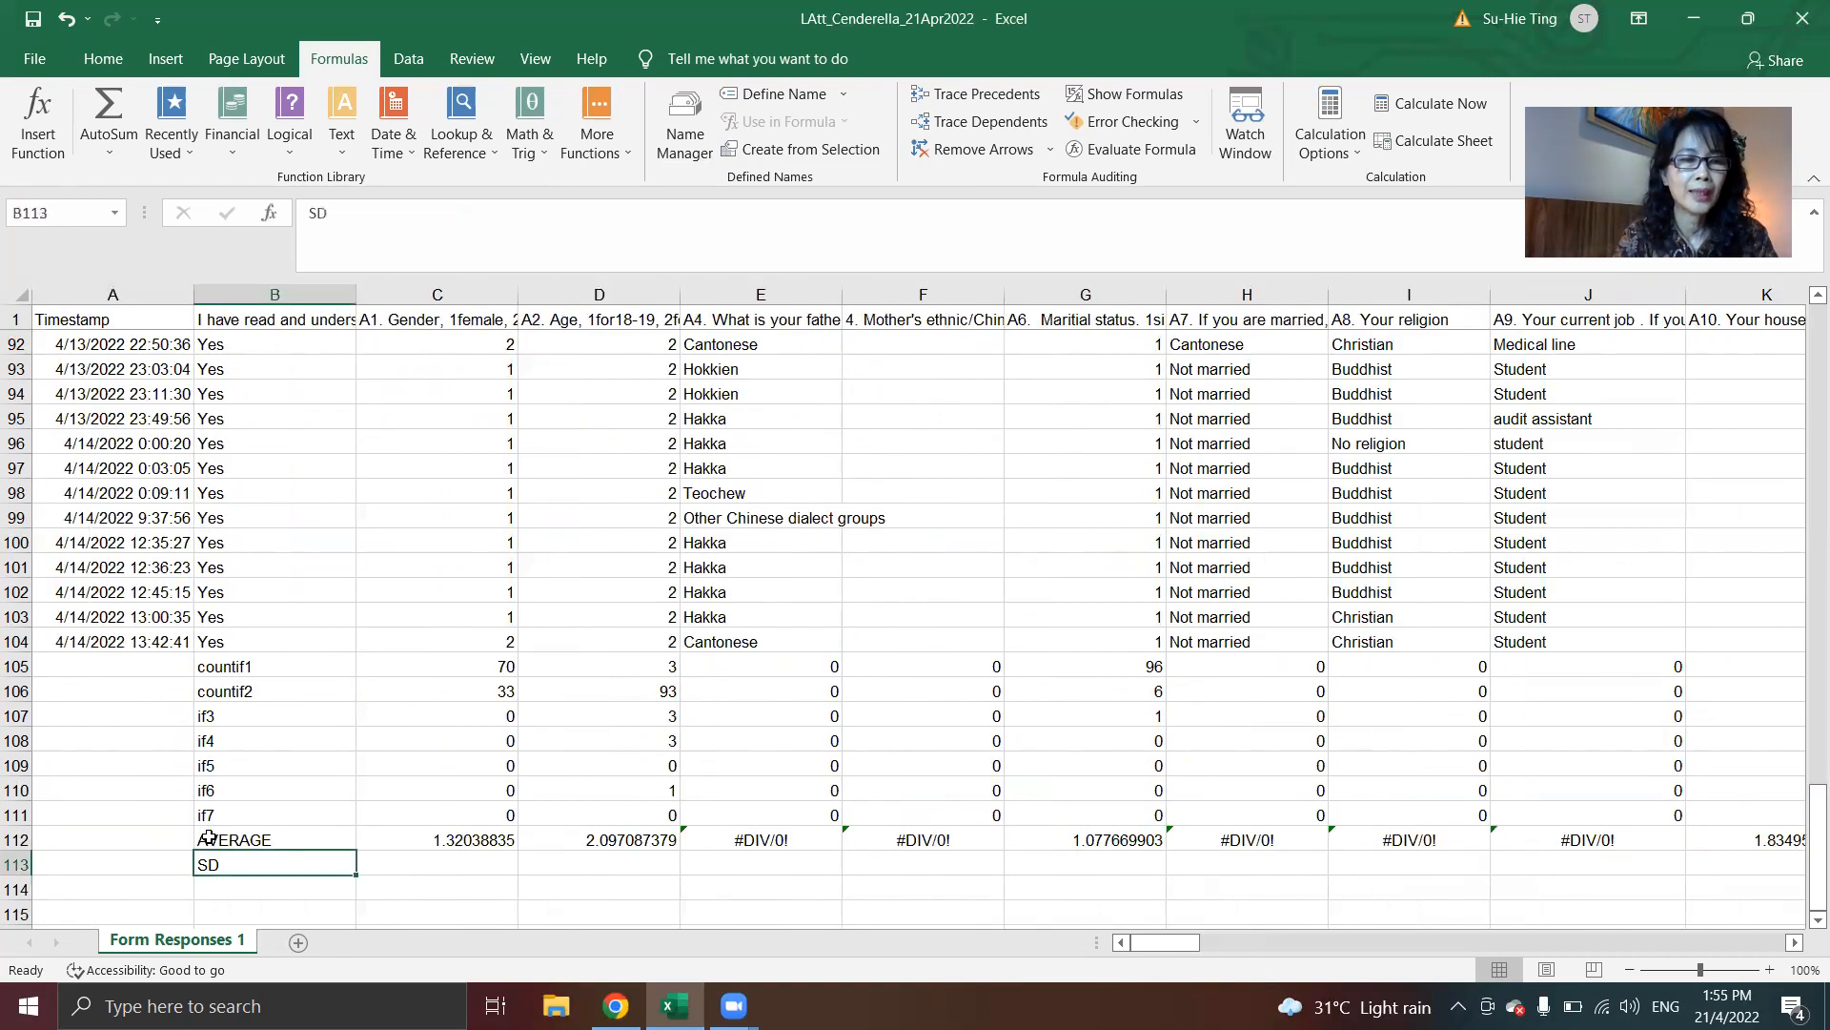
key(Right)
key(Up)
key(Left)
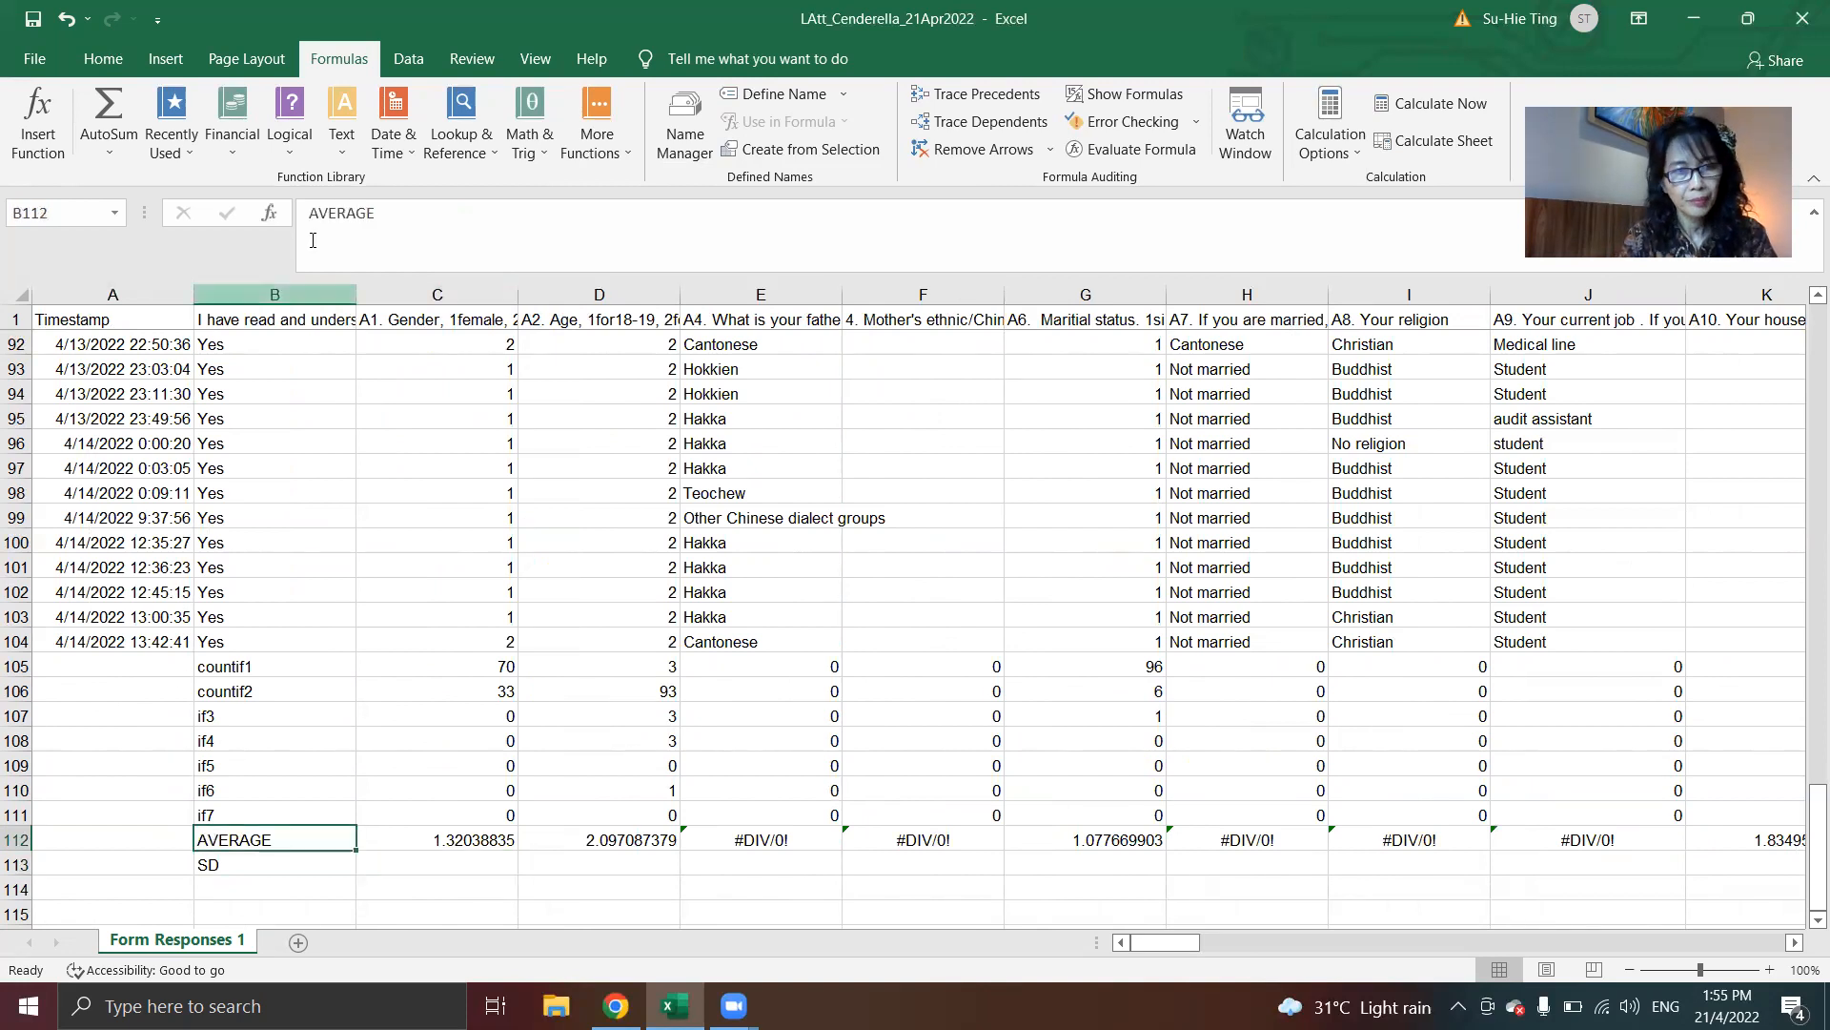
click(591, 150)
mouse_move(611, 191)
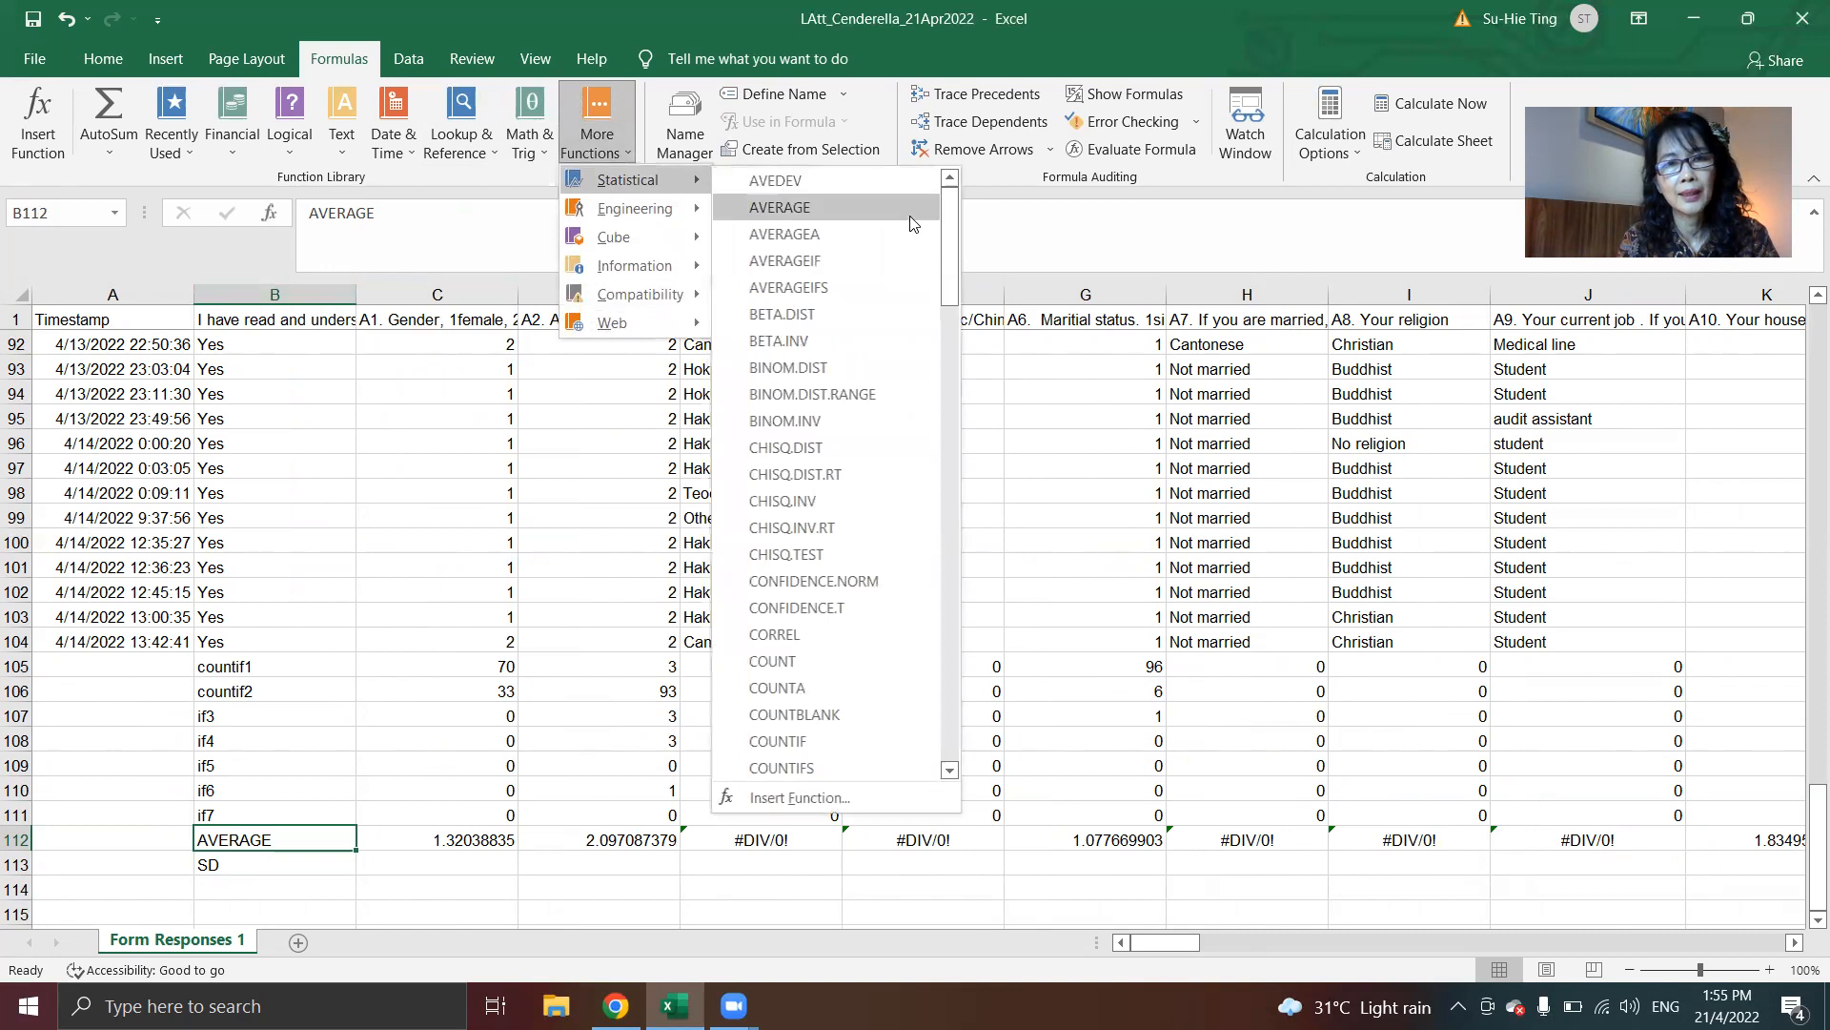
click(958, 324)
drag(958, 327, 991, 678)
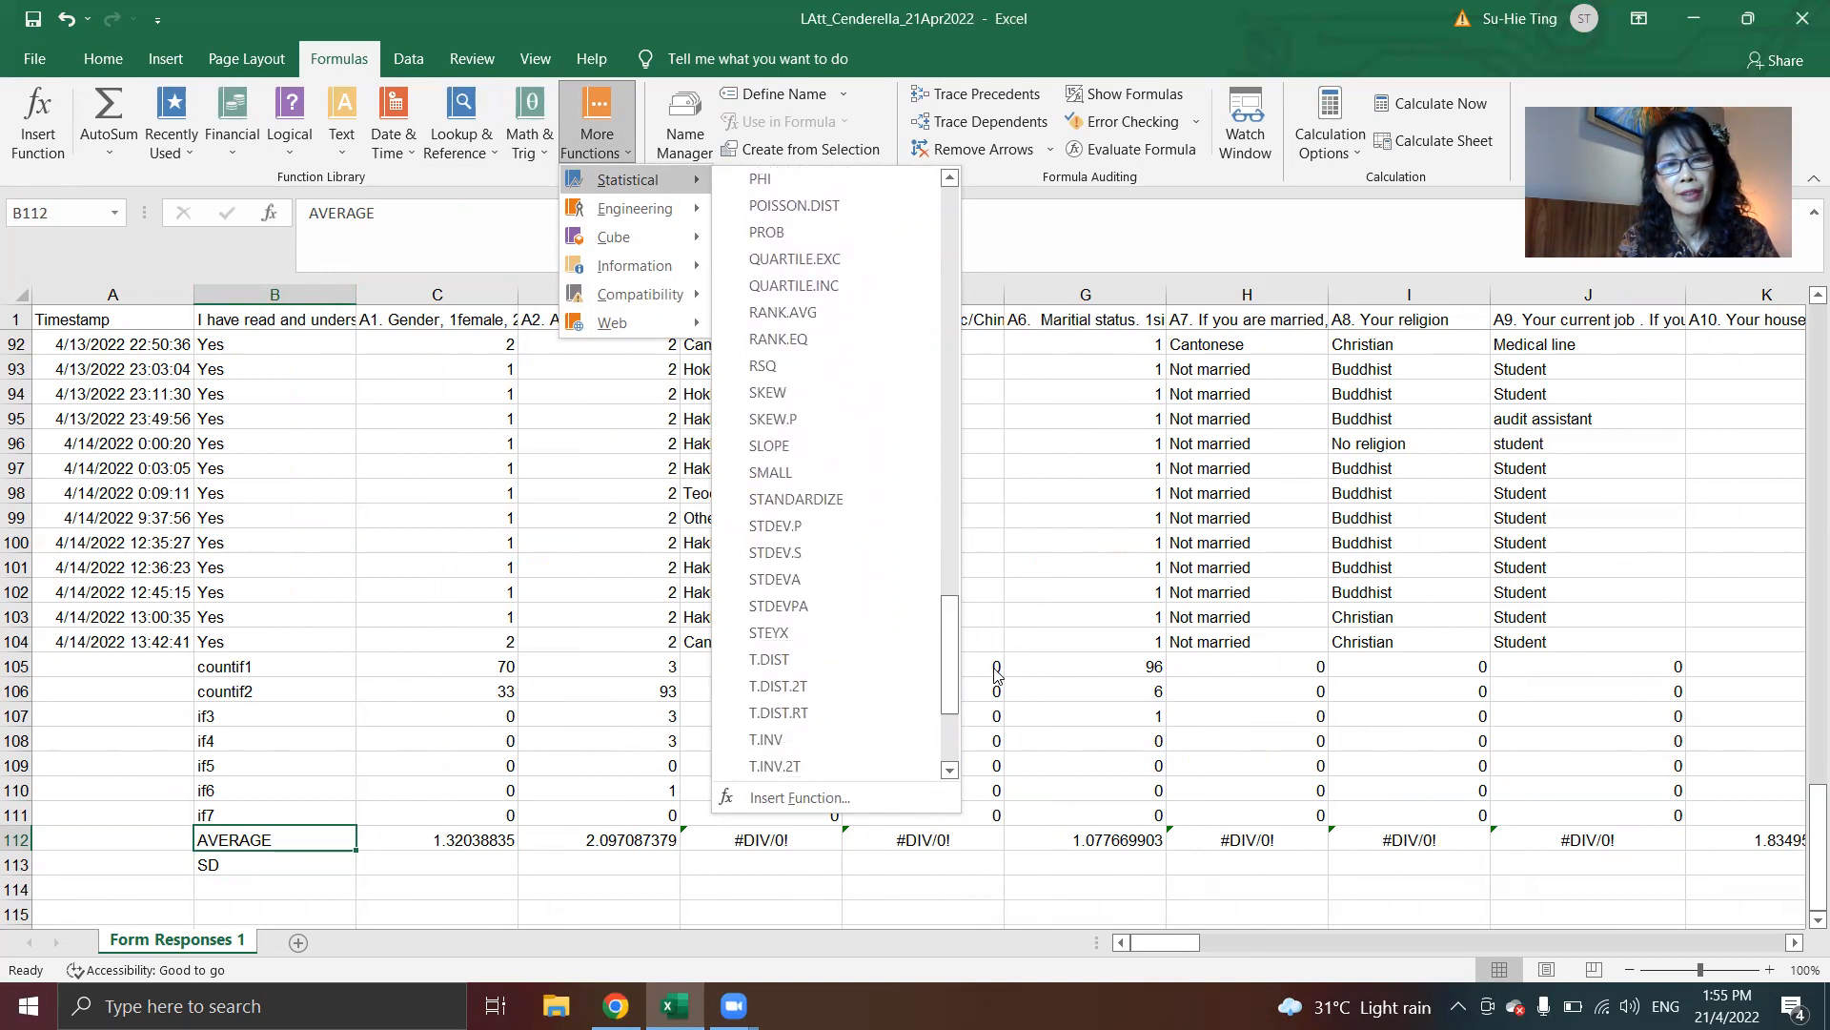
click(810, 557)
click(728, 511)
text(B)
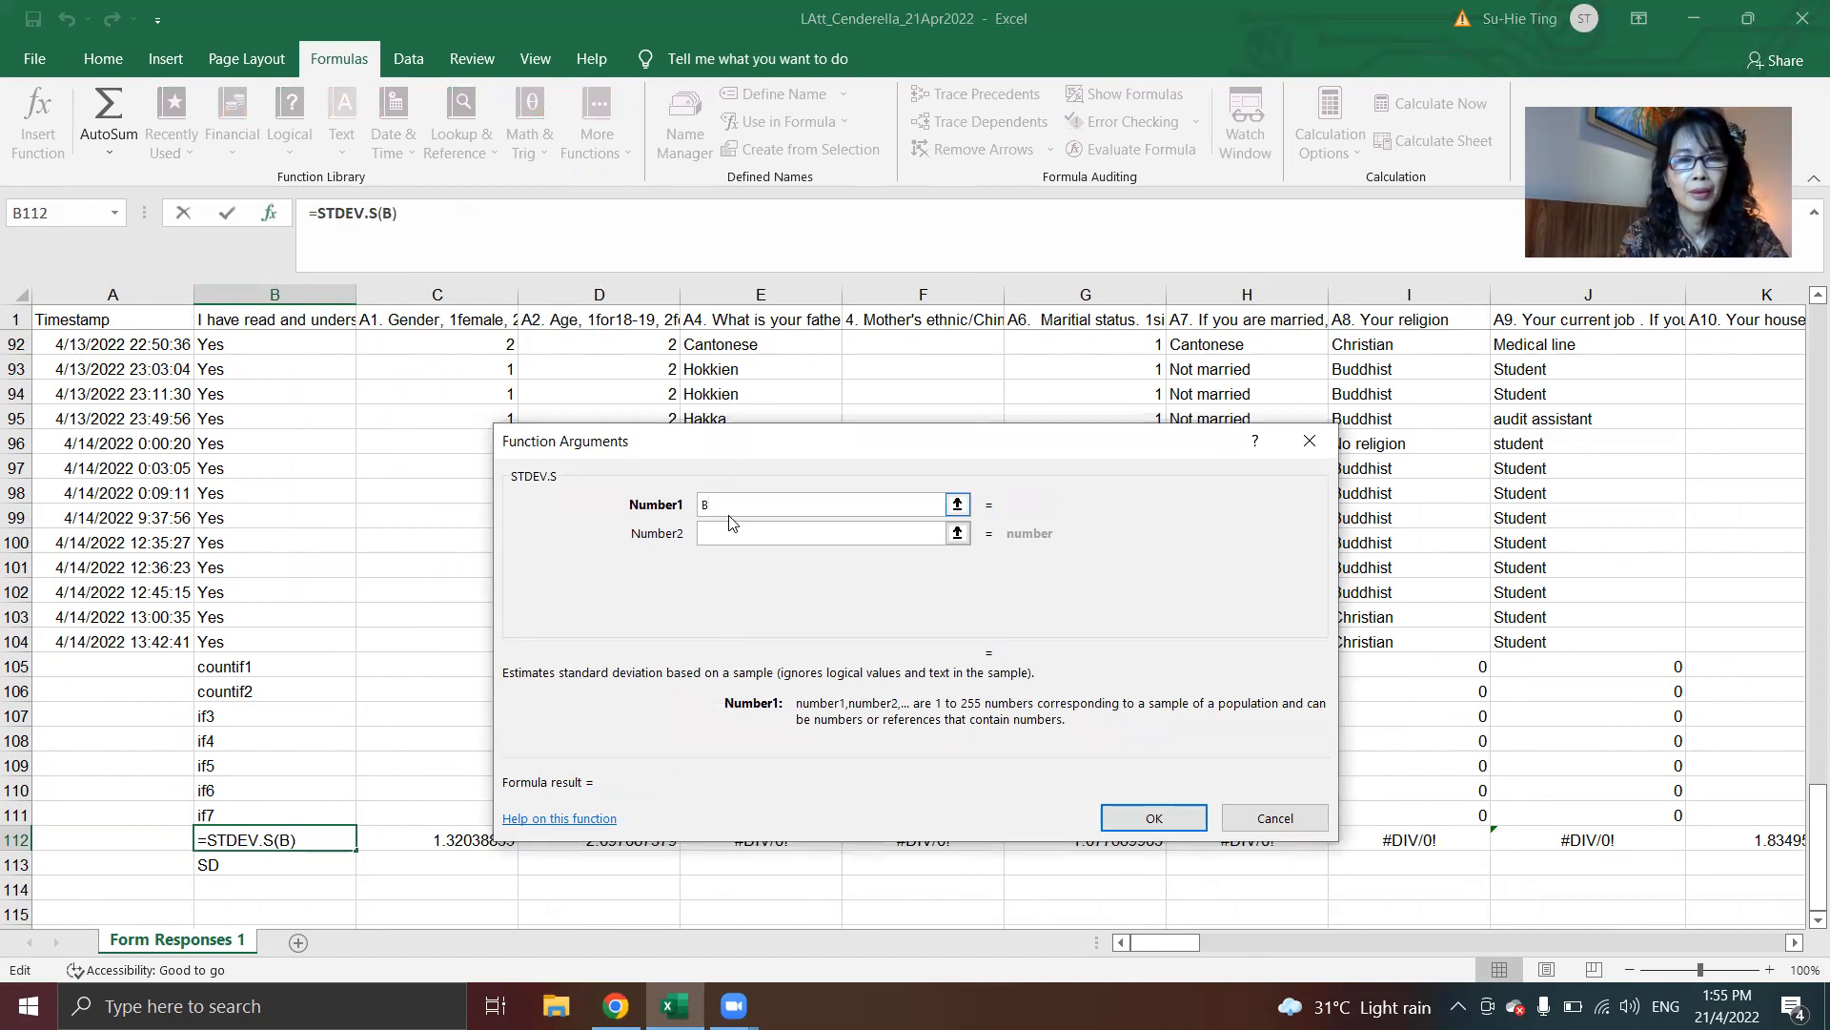
key(BackSpace)
text(C2)
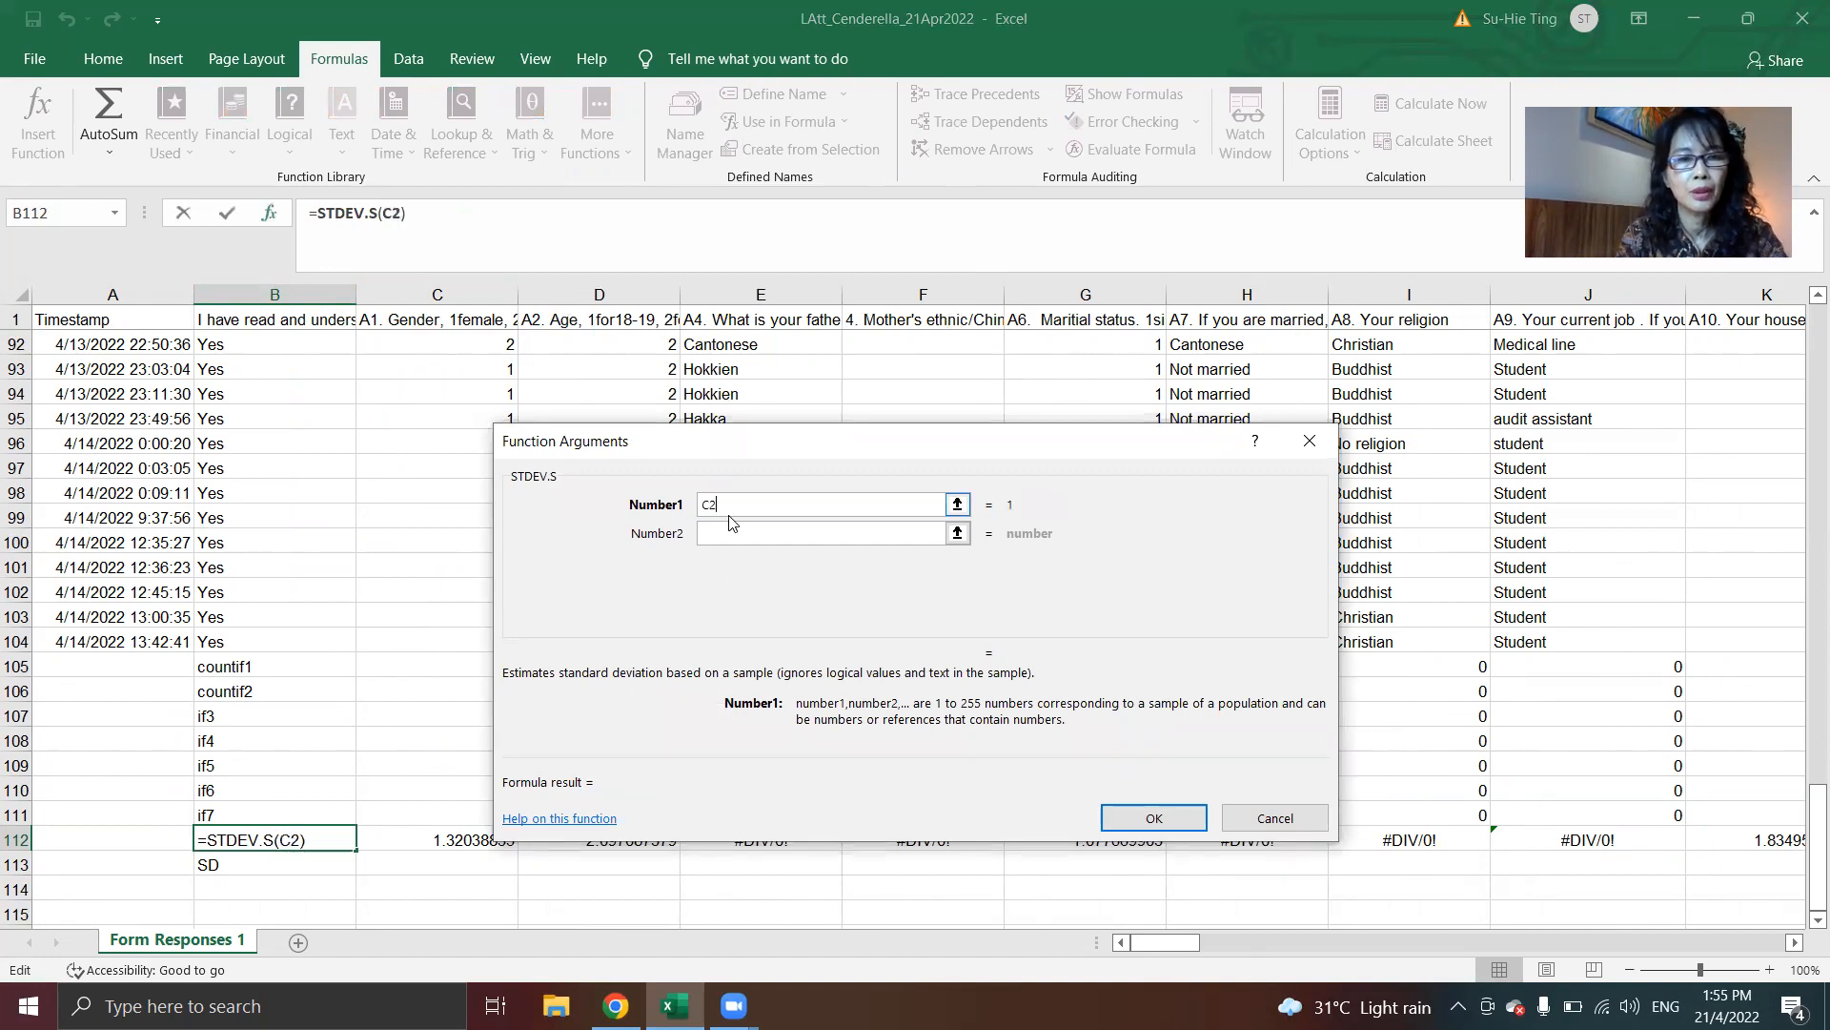
text(:C)
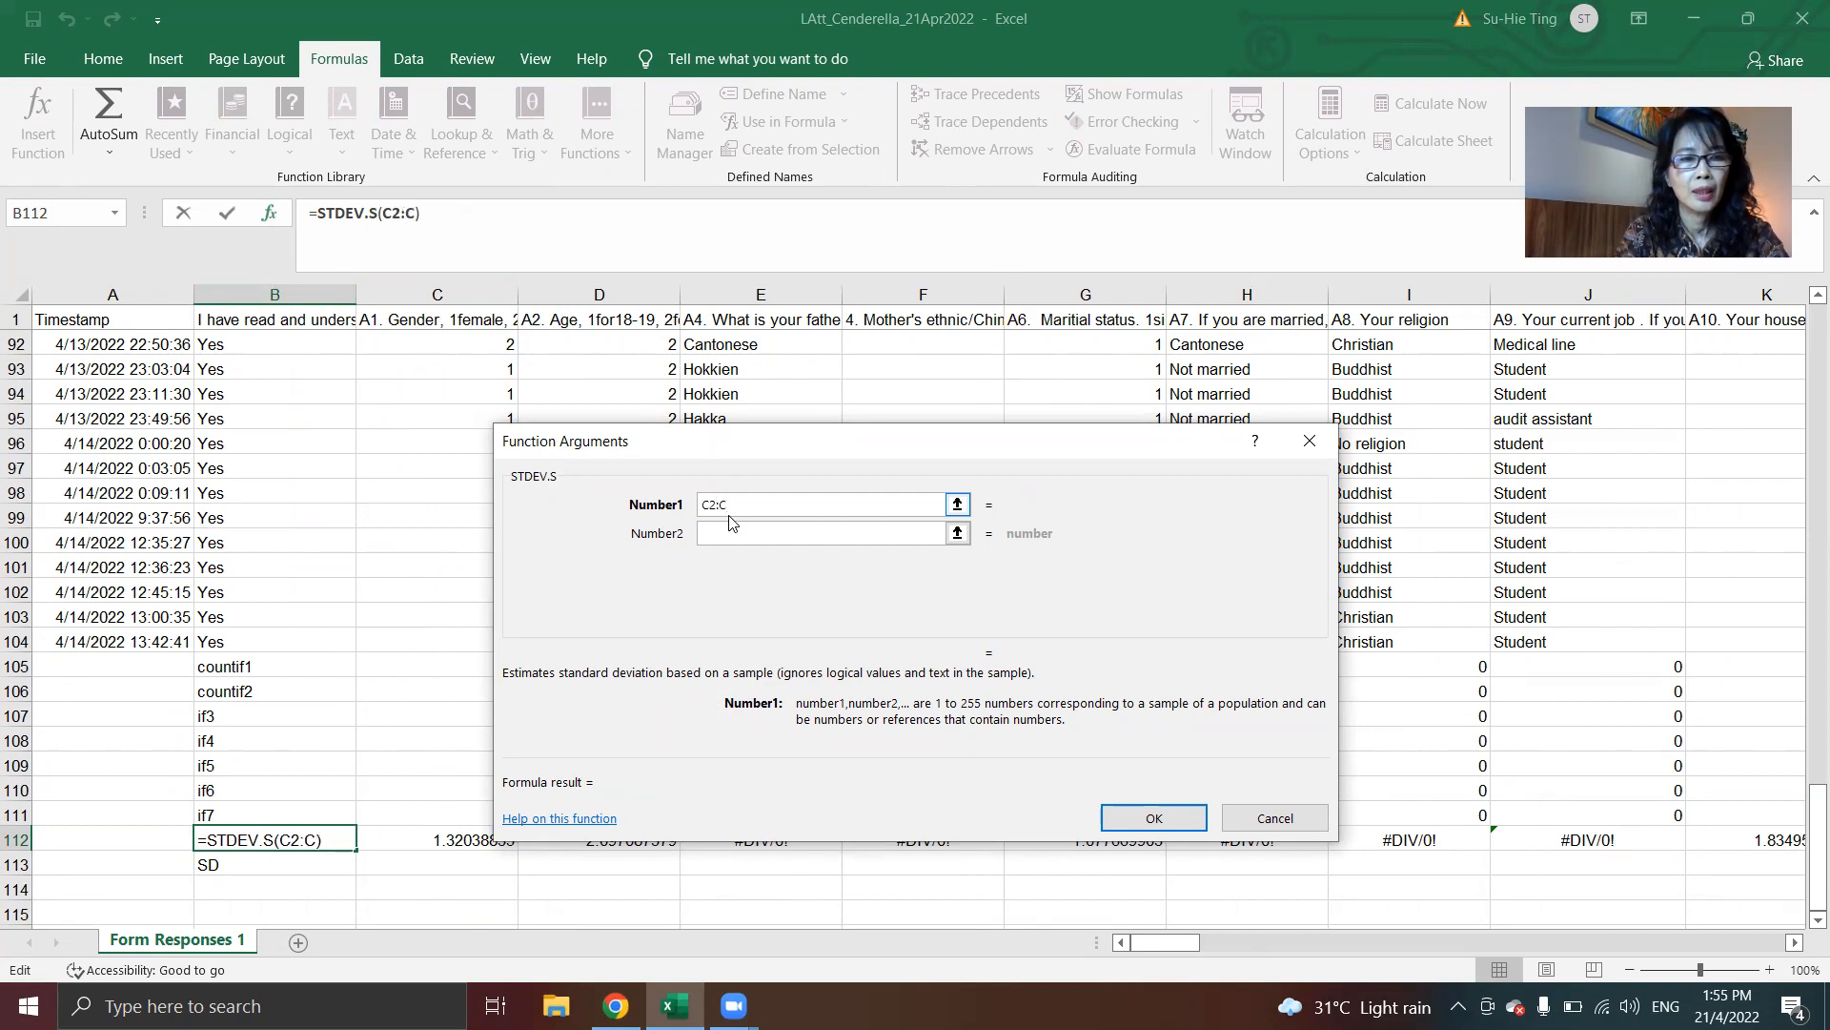
text(1)
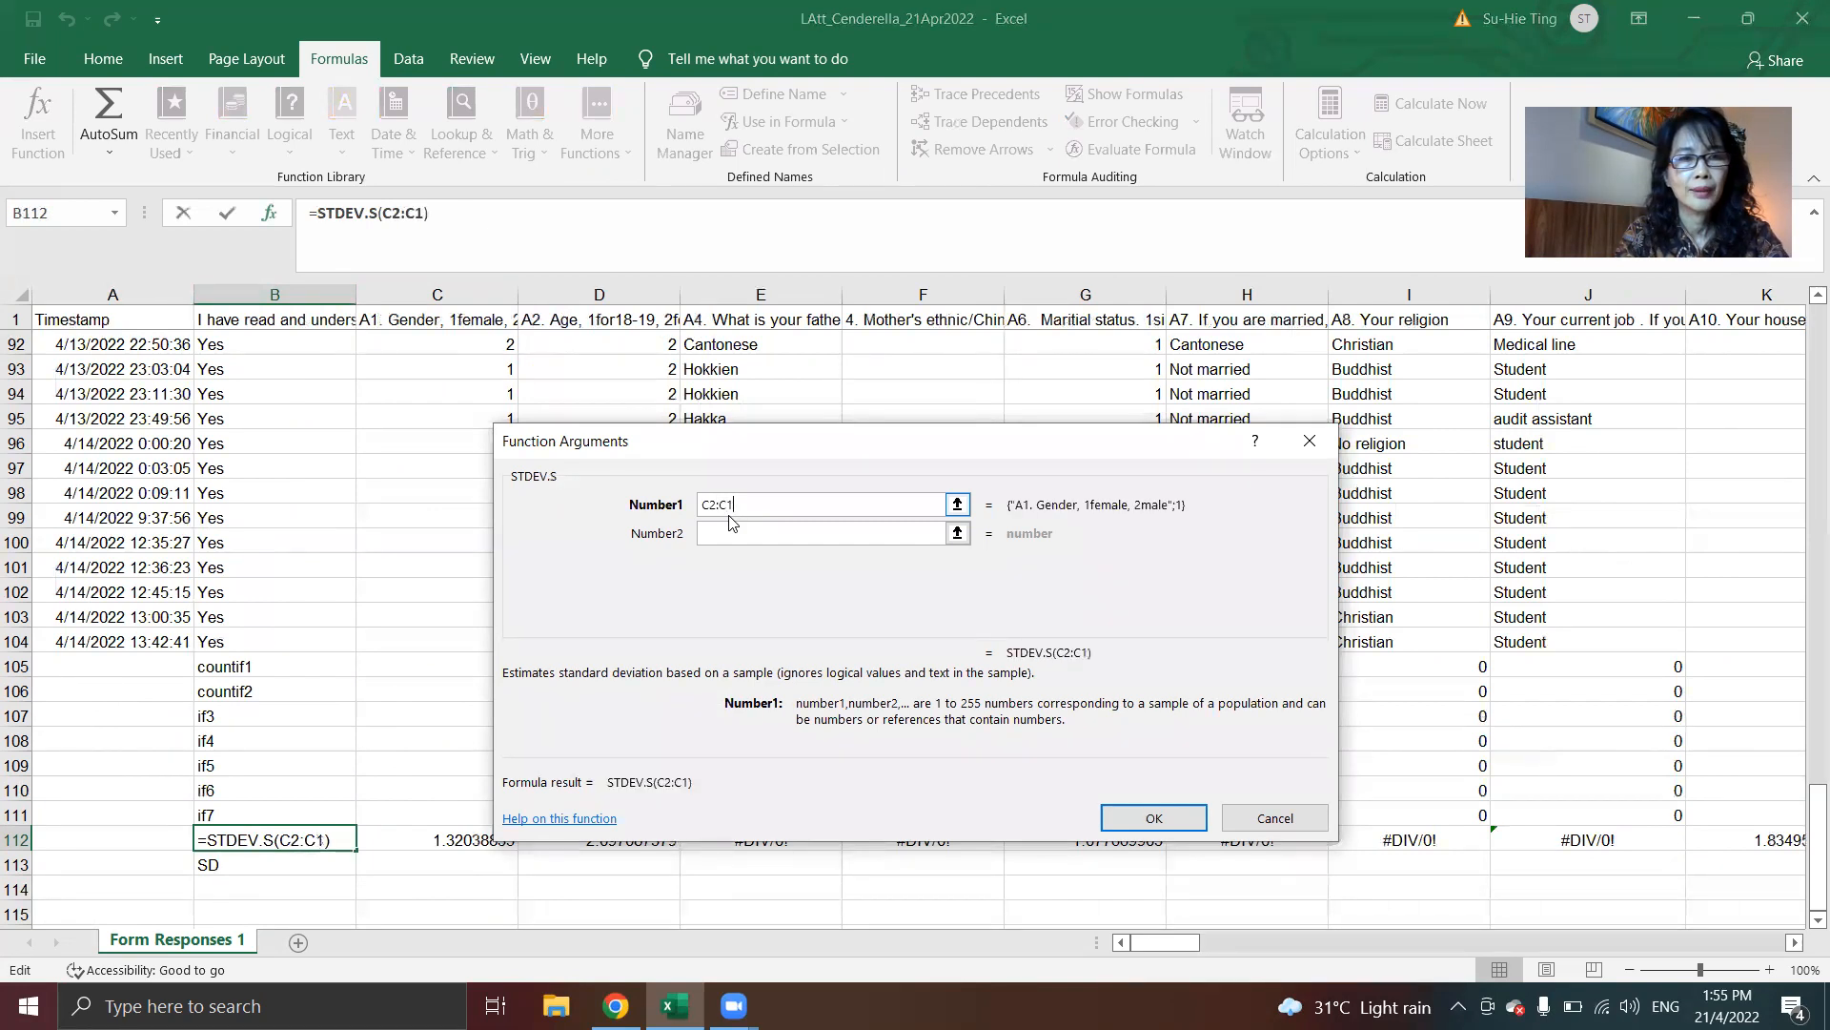
text(04)
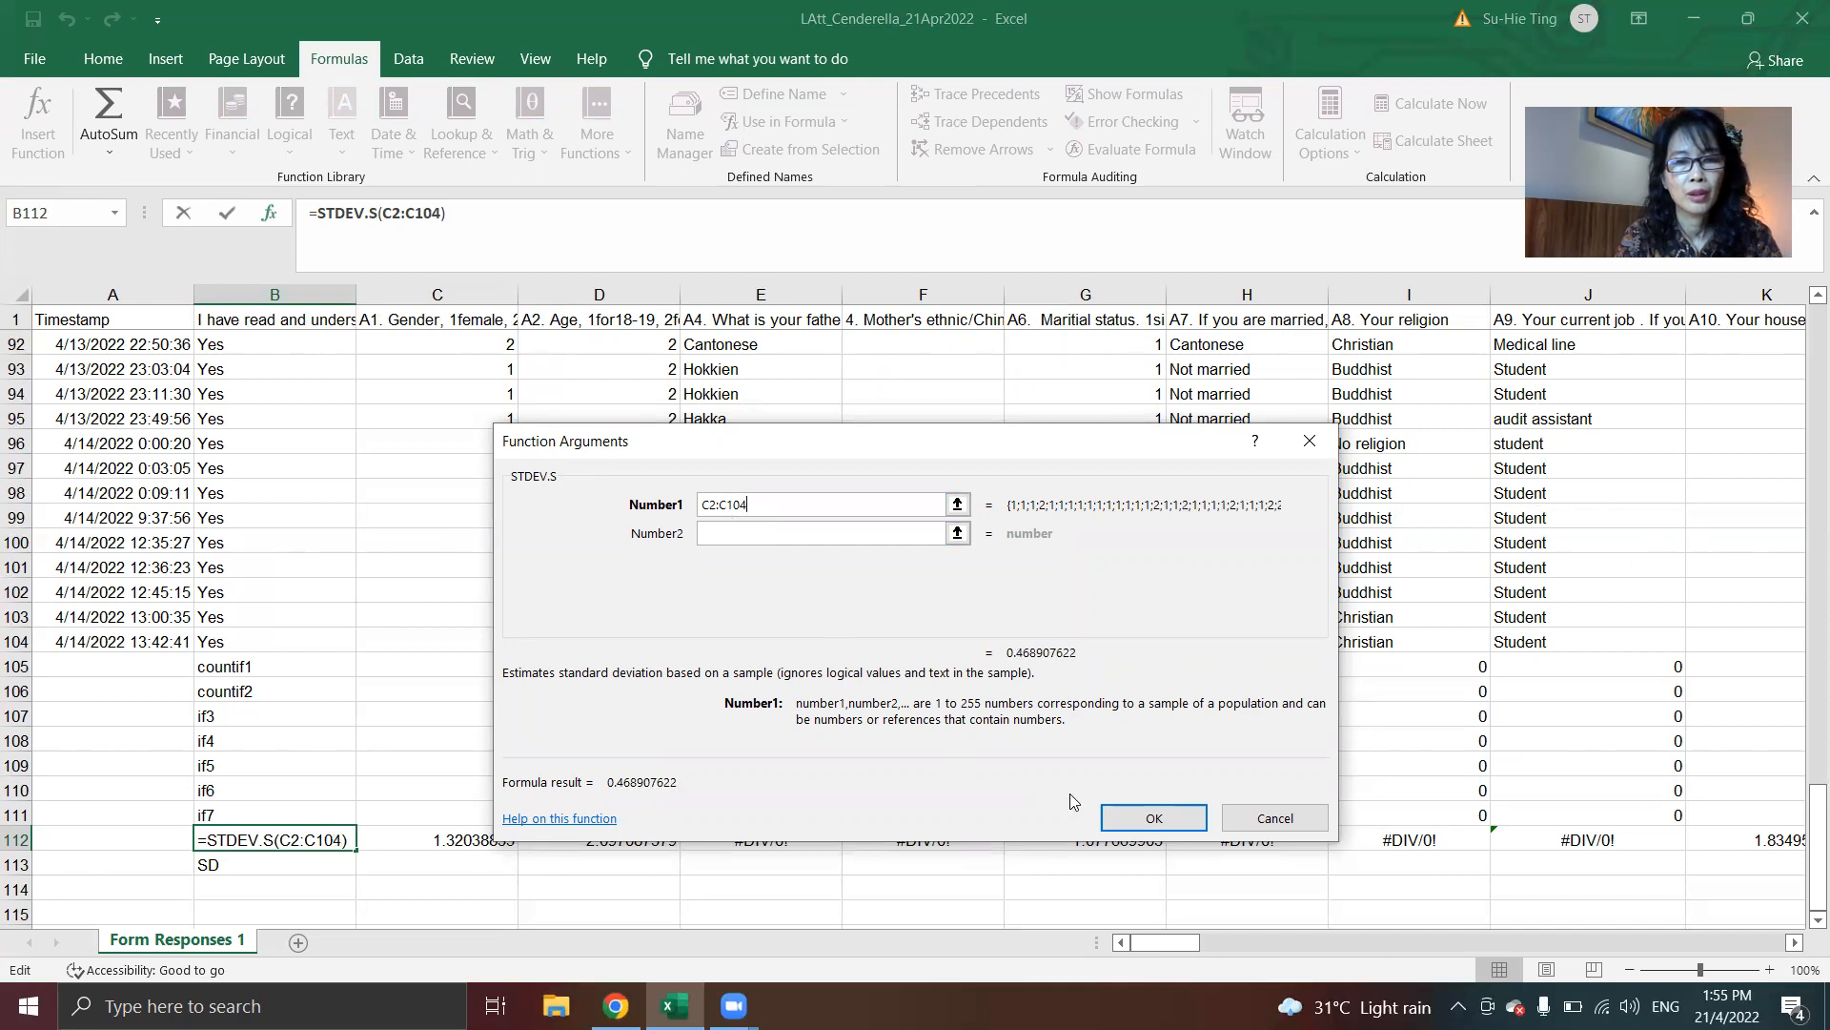
click(1123, 818)
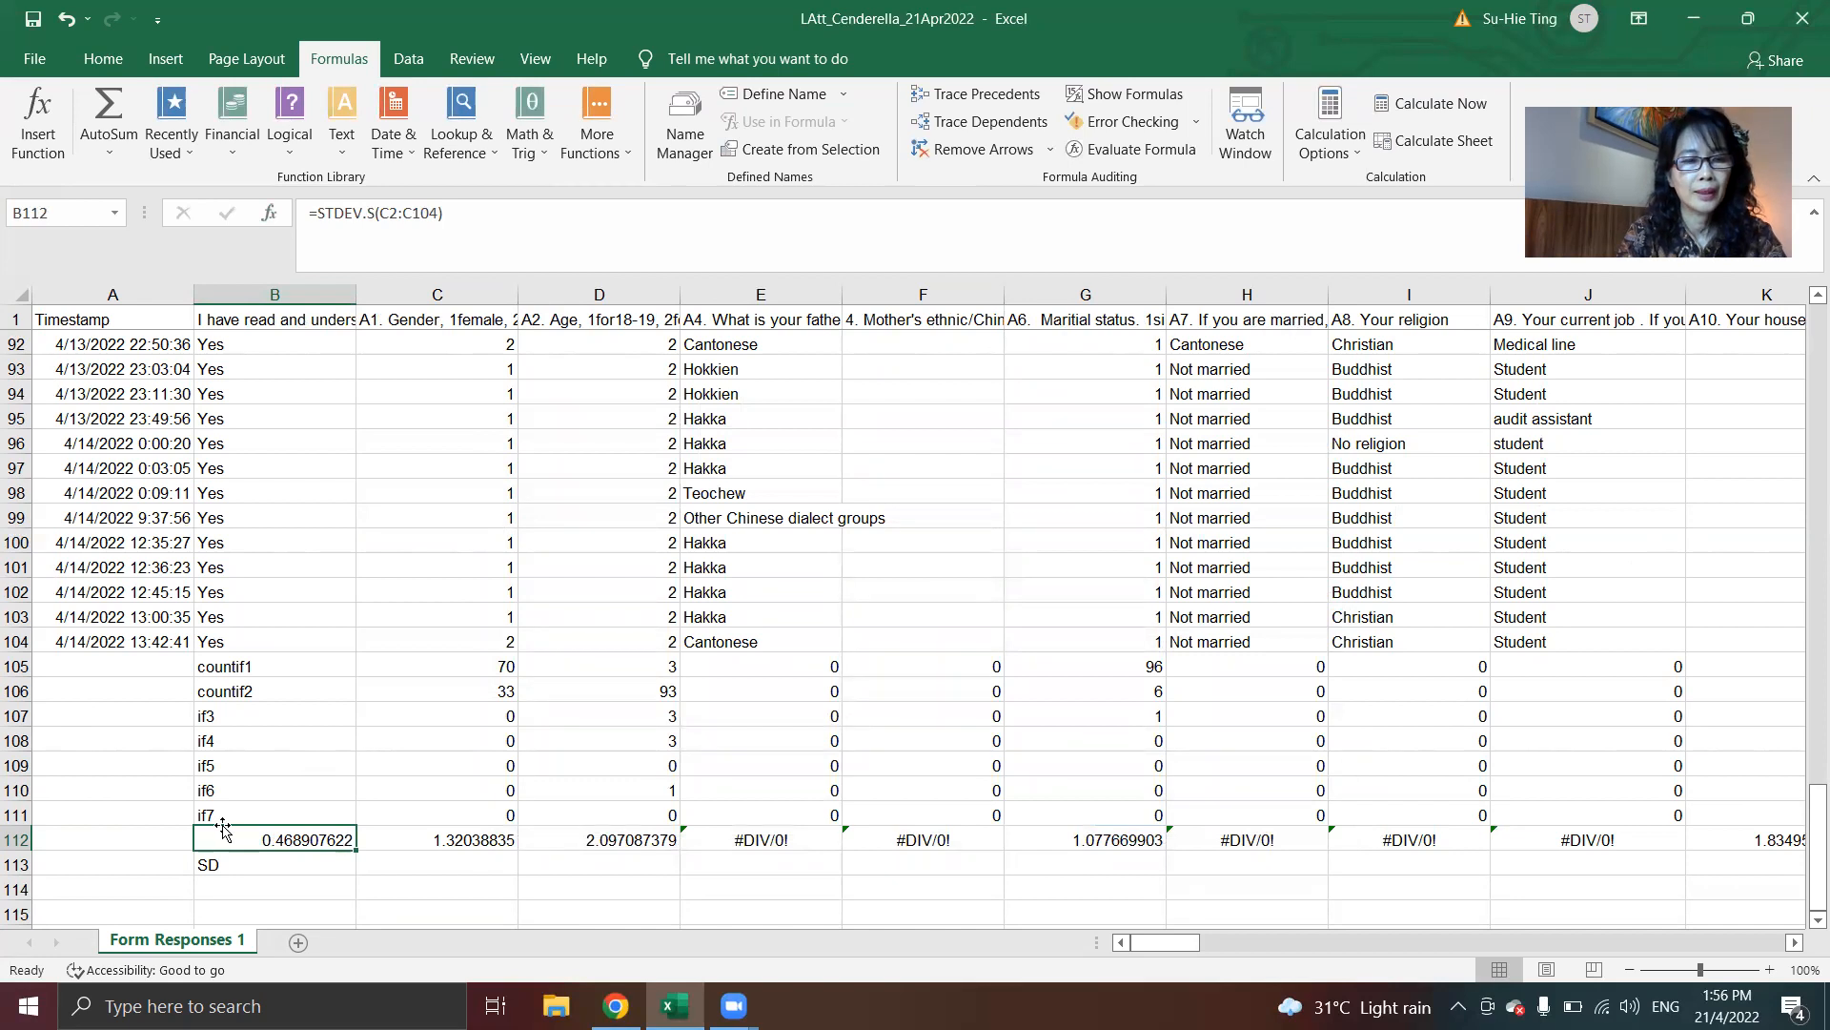
Step: Replace the standard deviation formula in B112 with the label AVERAGE
text(AVERAGE)
key(Return)
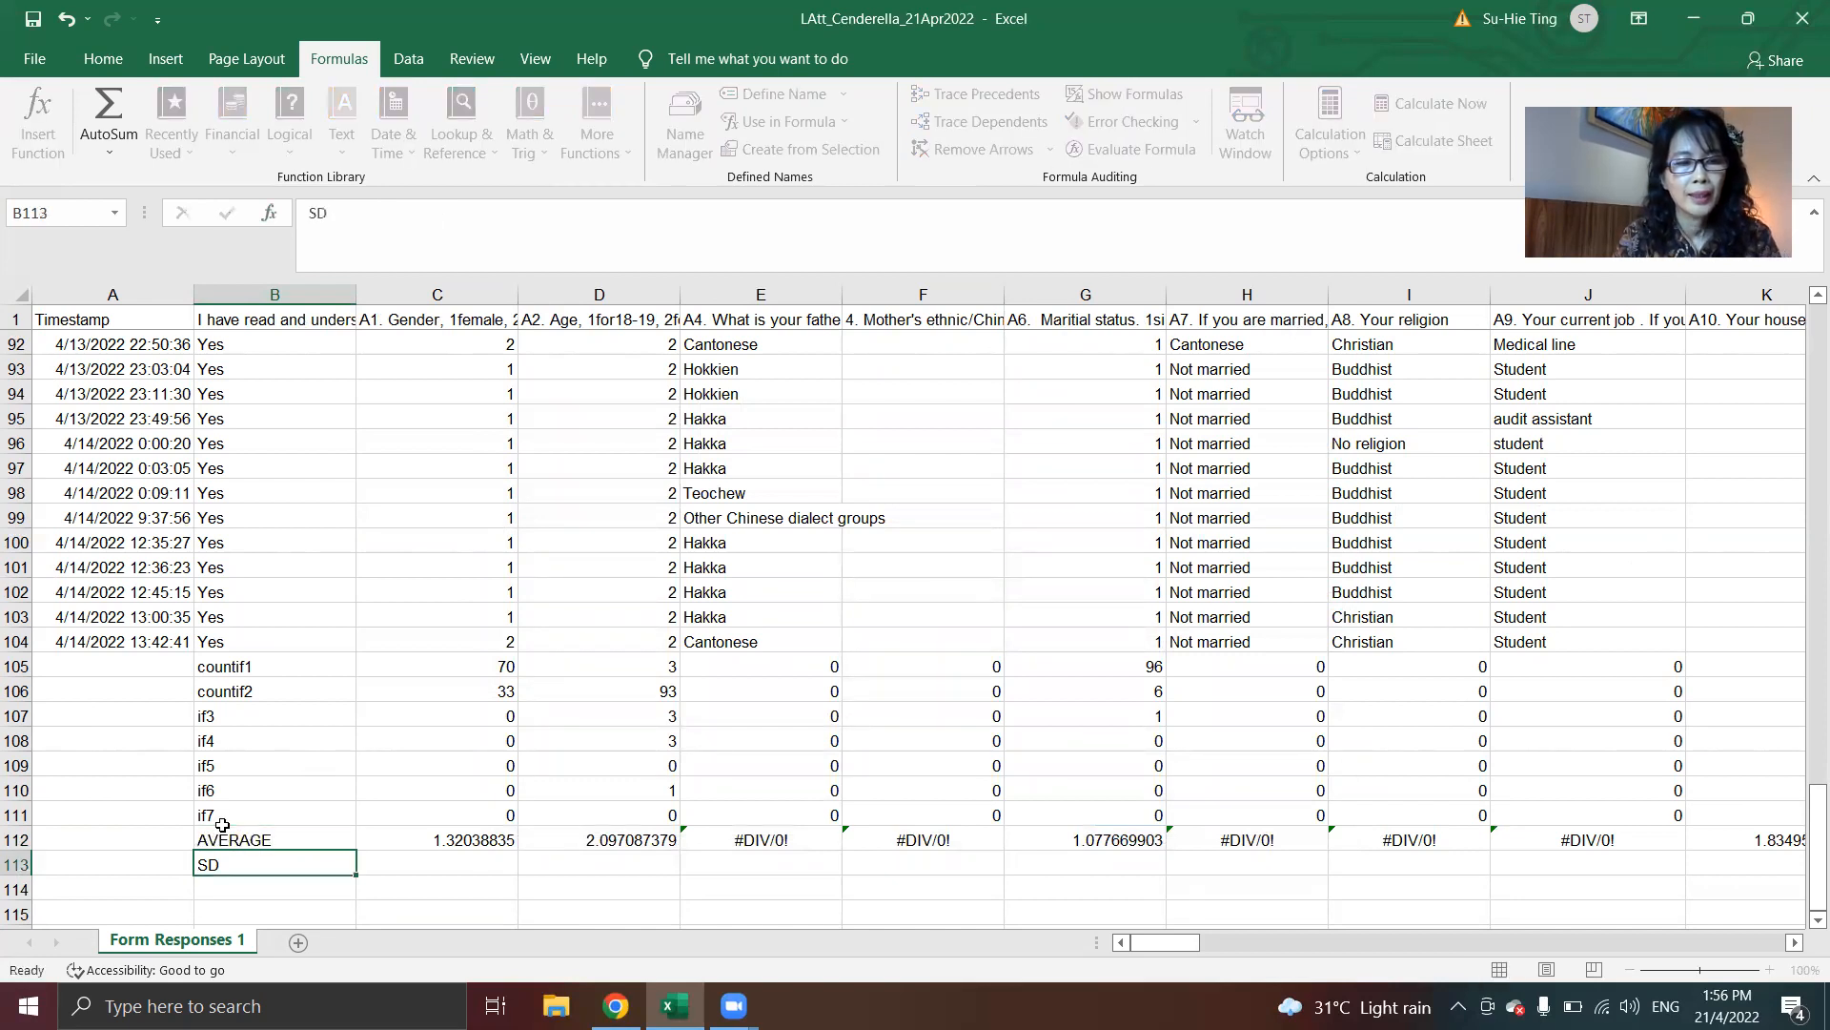
Step: Insert a STDEV.S function in C113, beside the SD label, covering the range C2:C104
key(Tab)
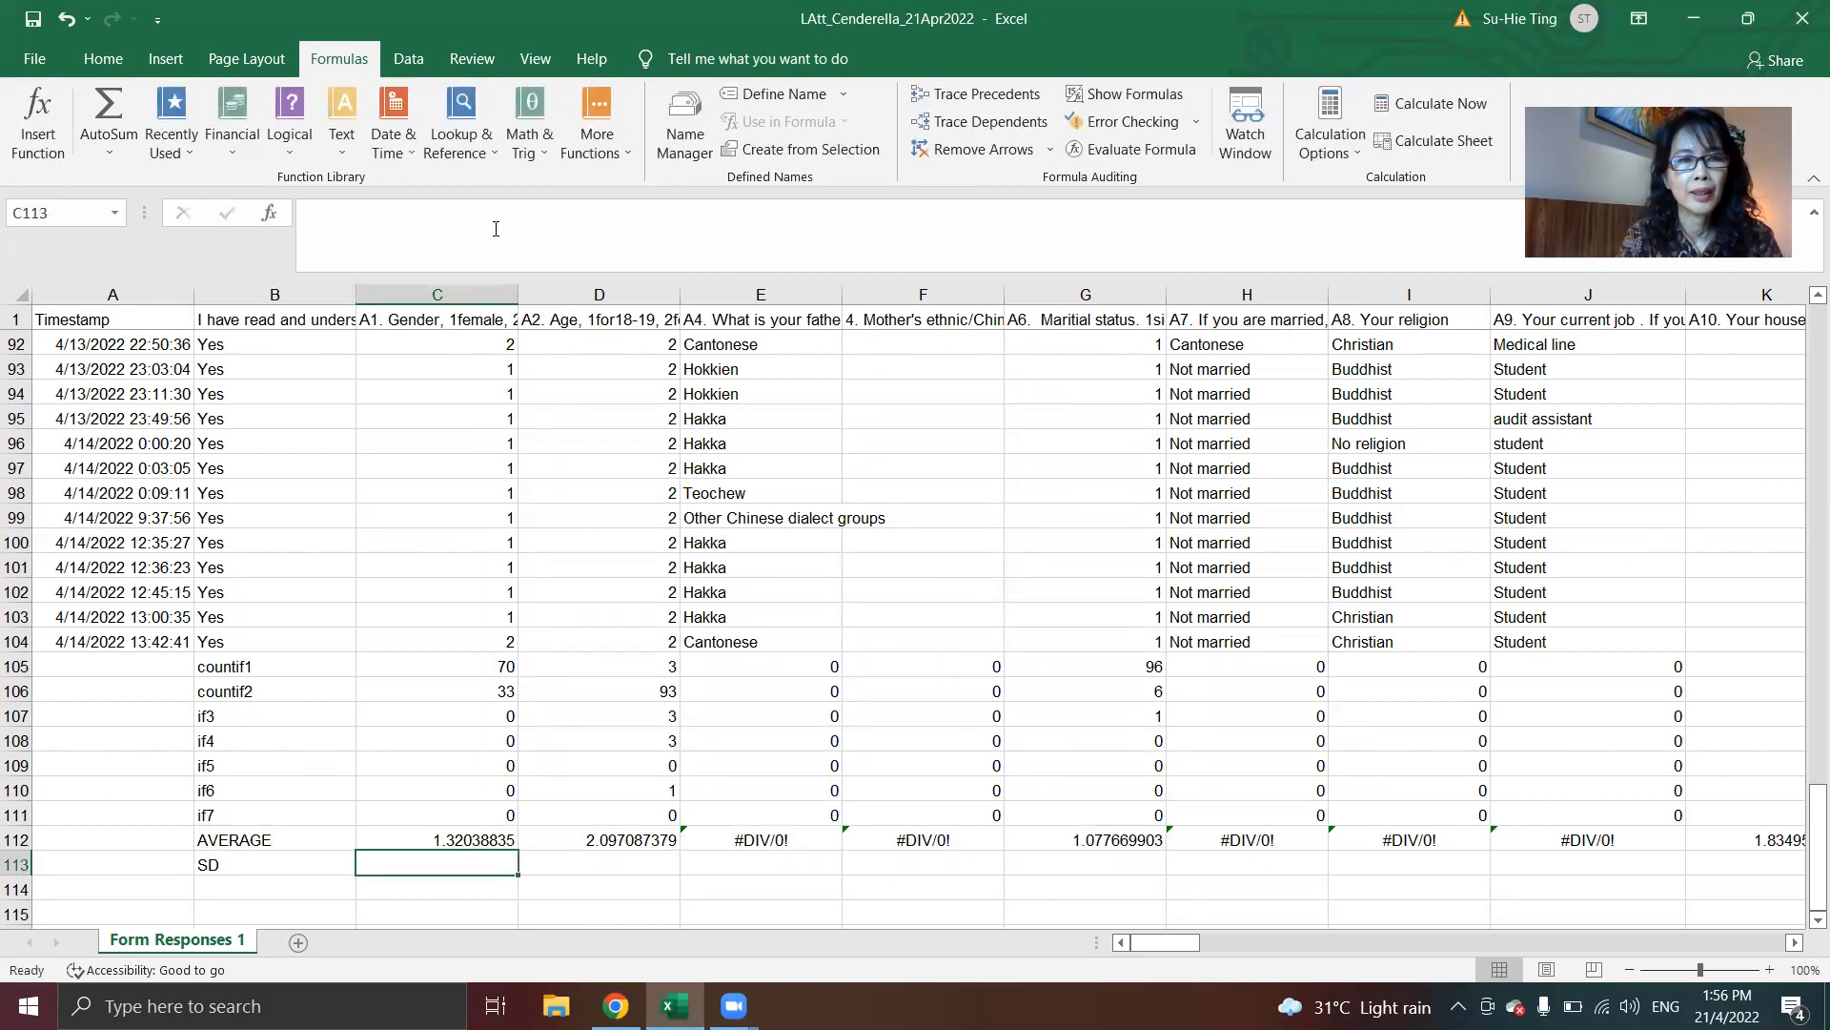
click(615, 143)
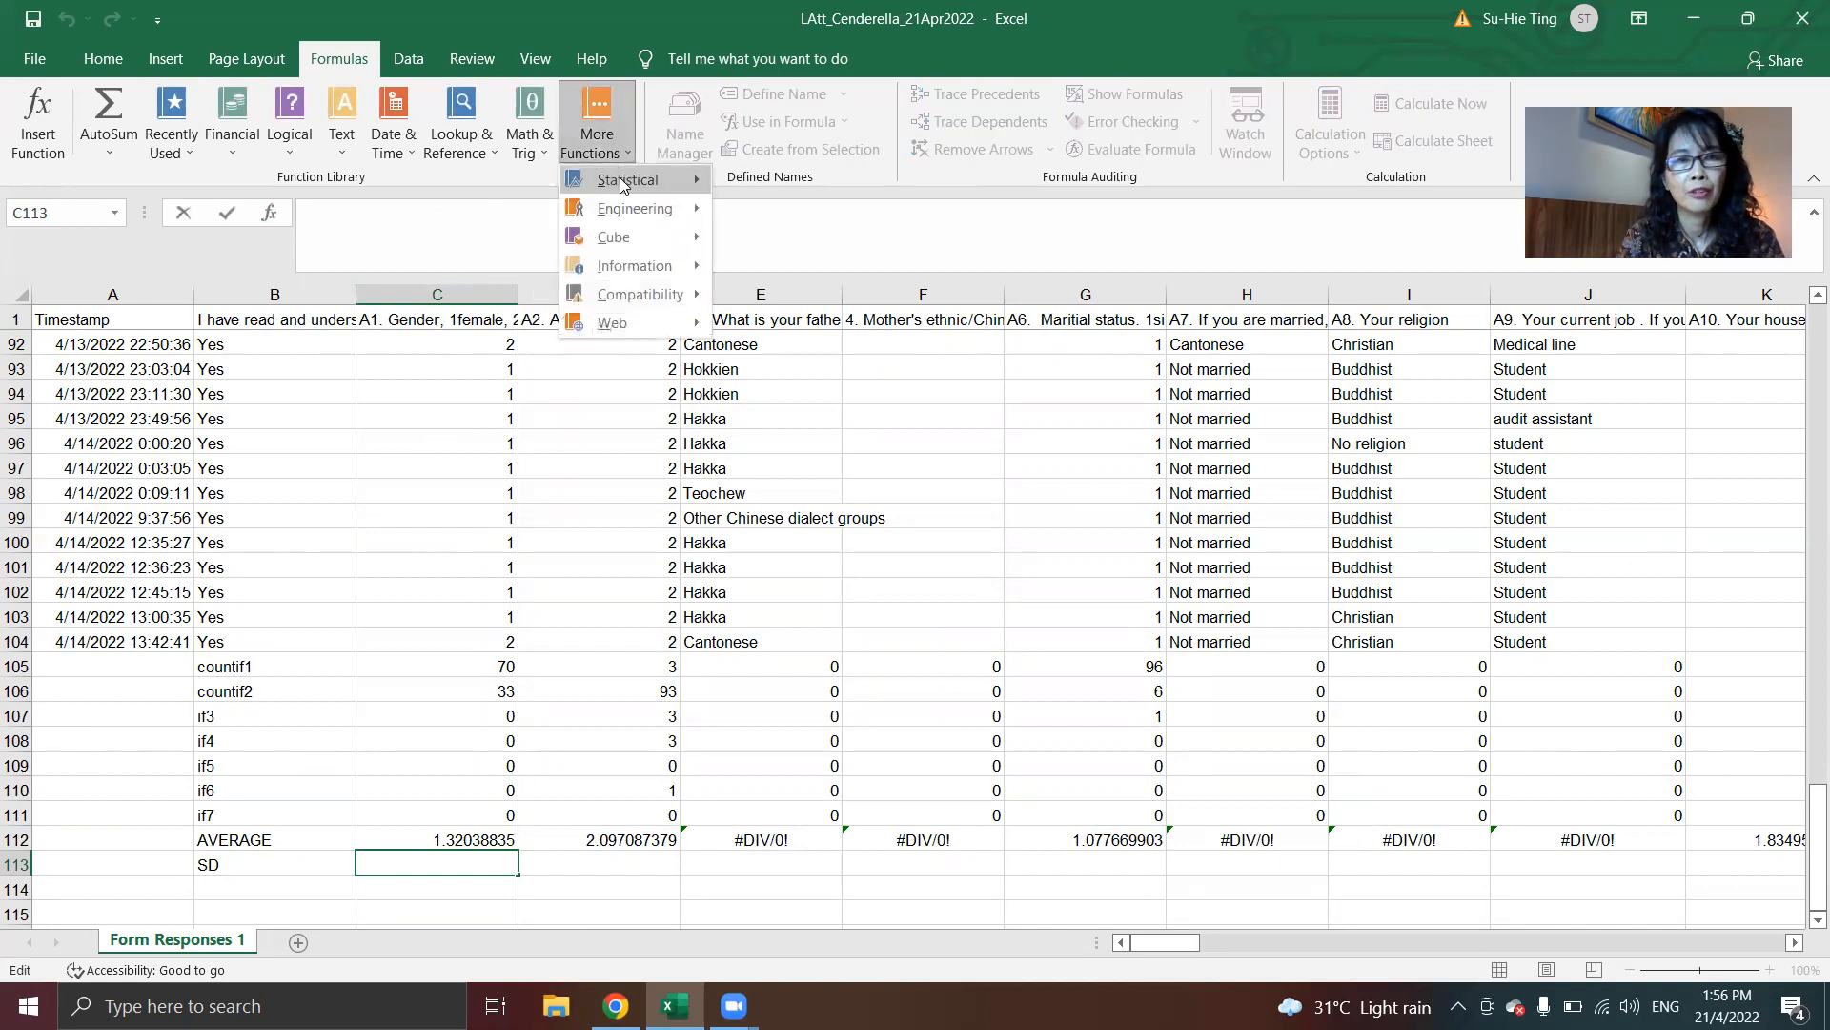
mouse_move(622, 184)
drag(947, 223, 943, 606)
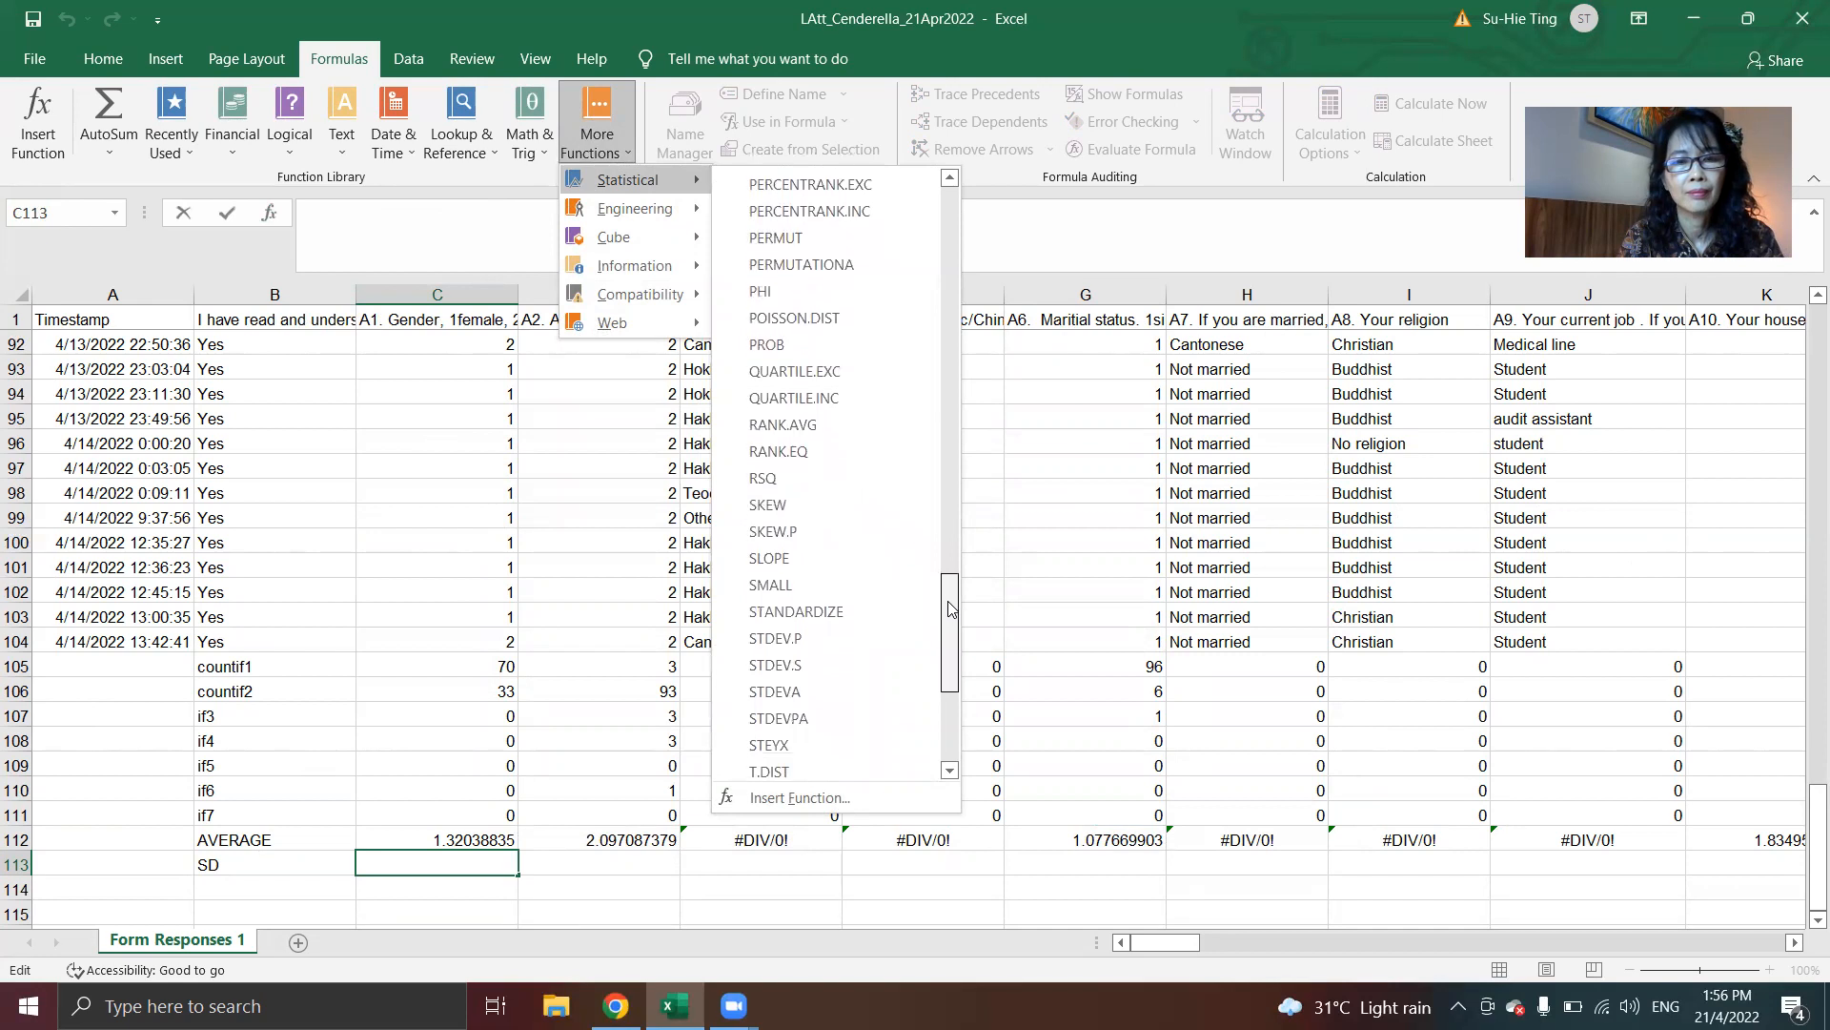
click(869, 665)
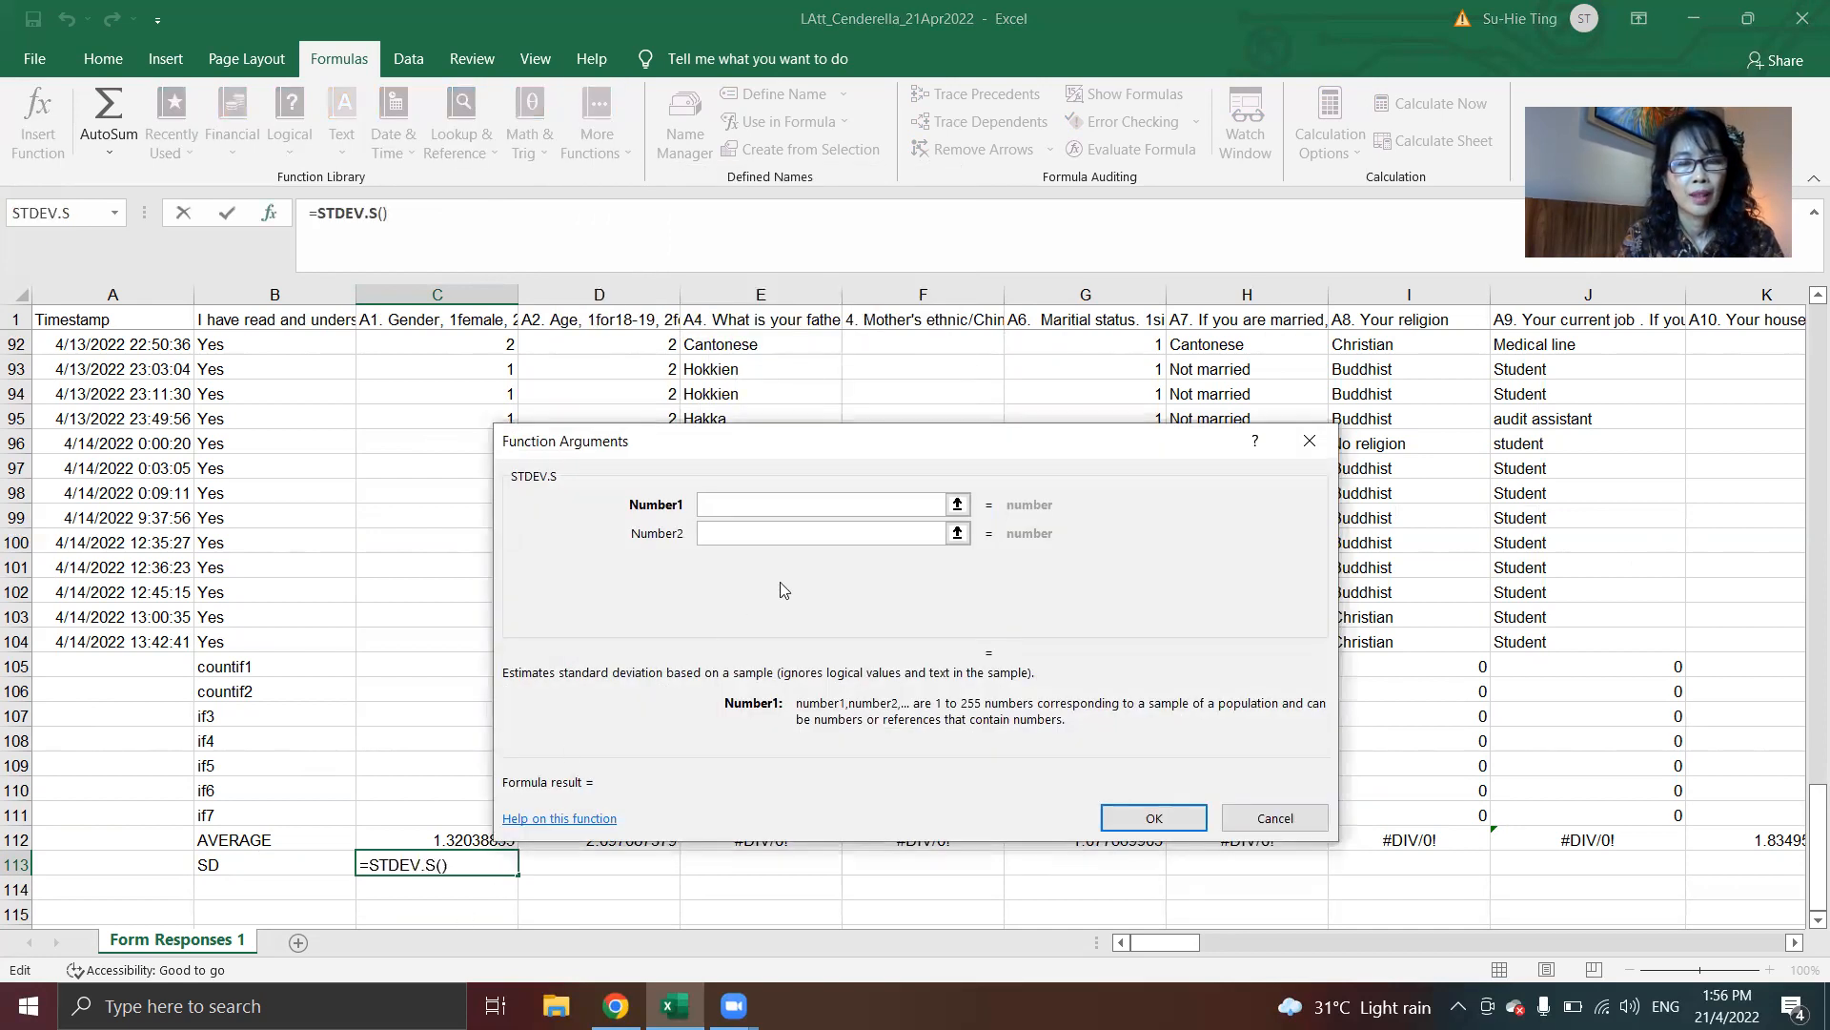
text(C)
key(BackSpace)
text(C2:C104)
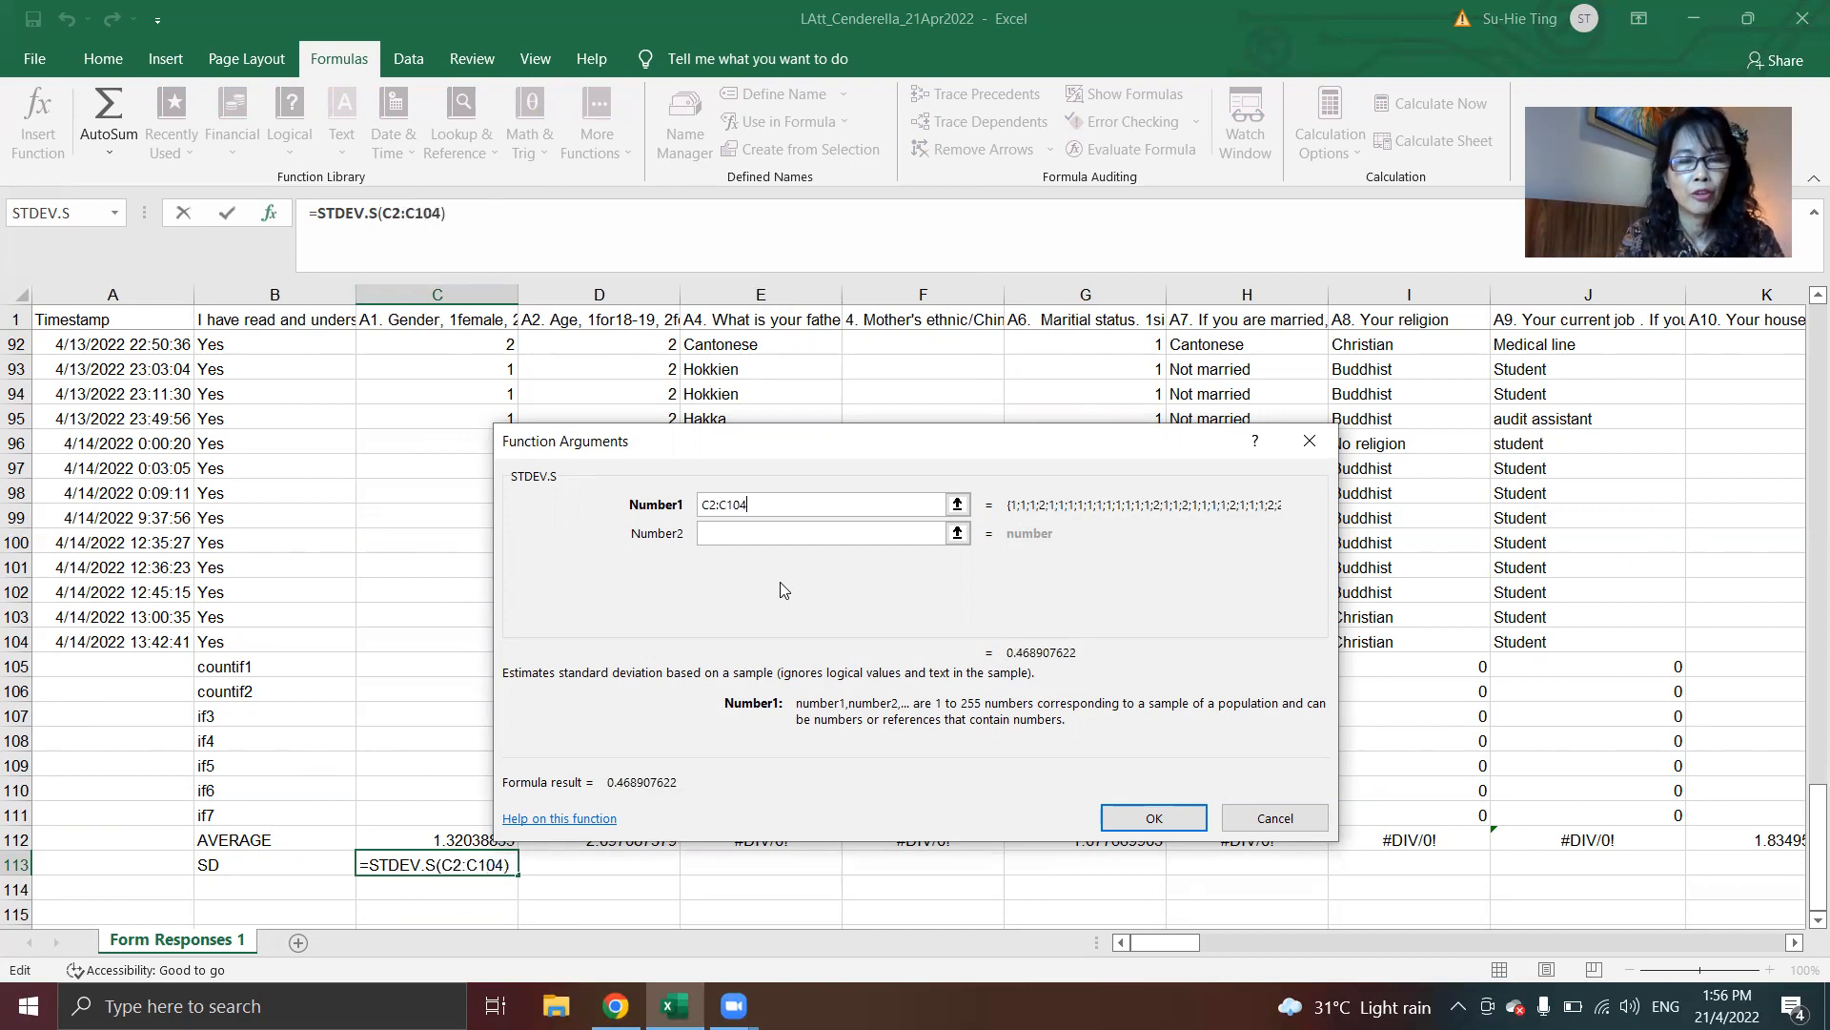
click(1143, 809)
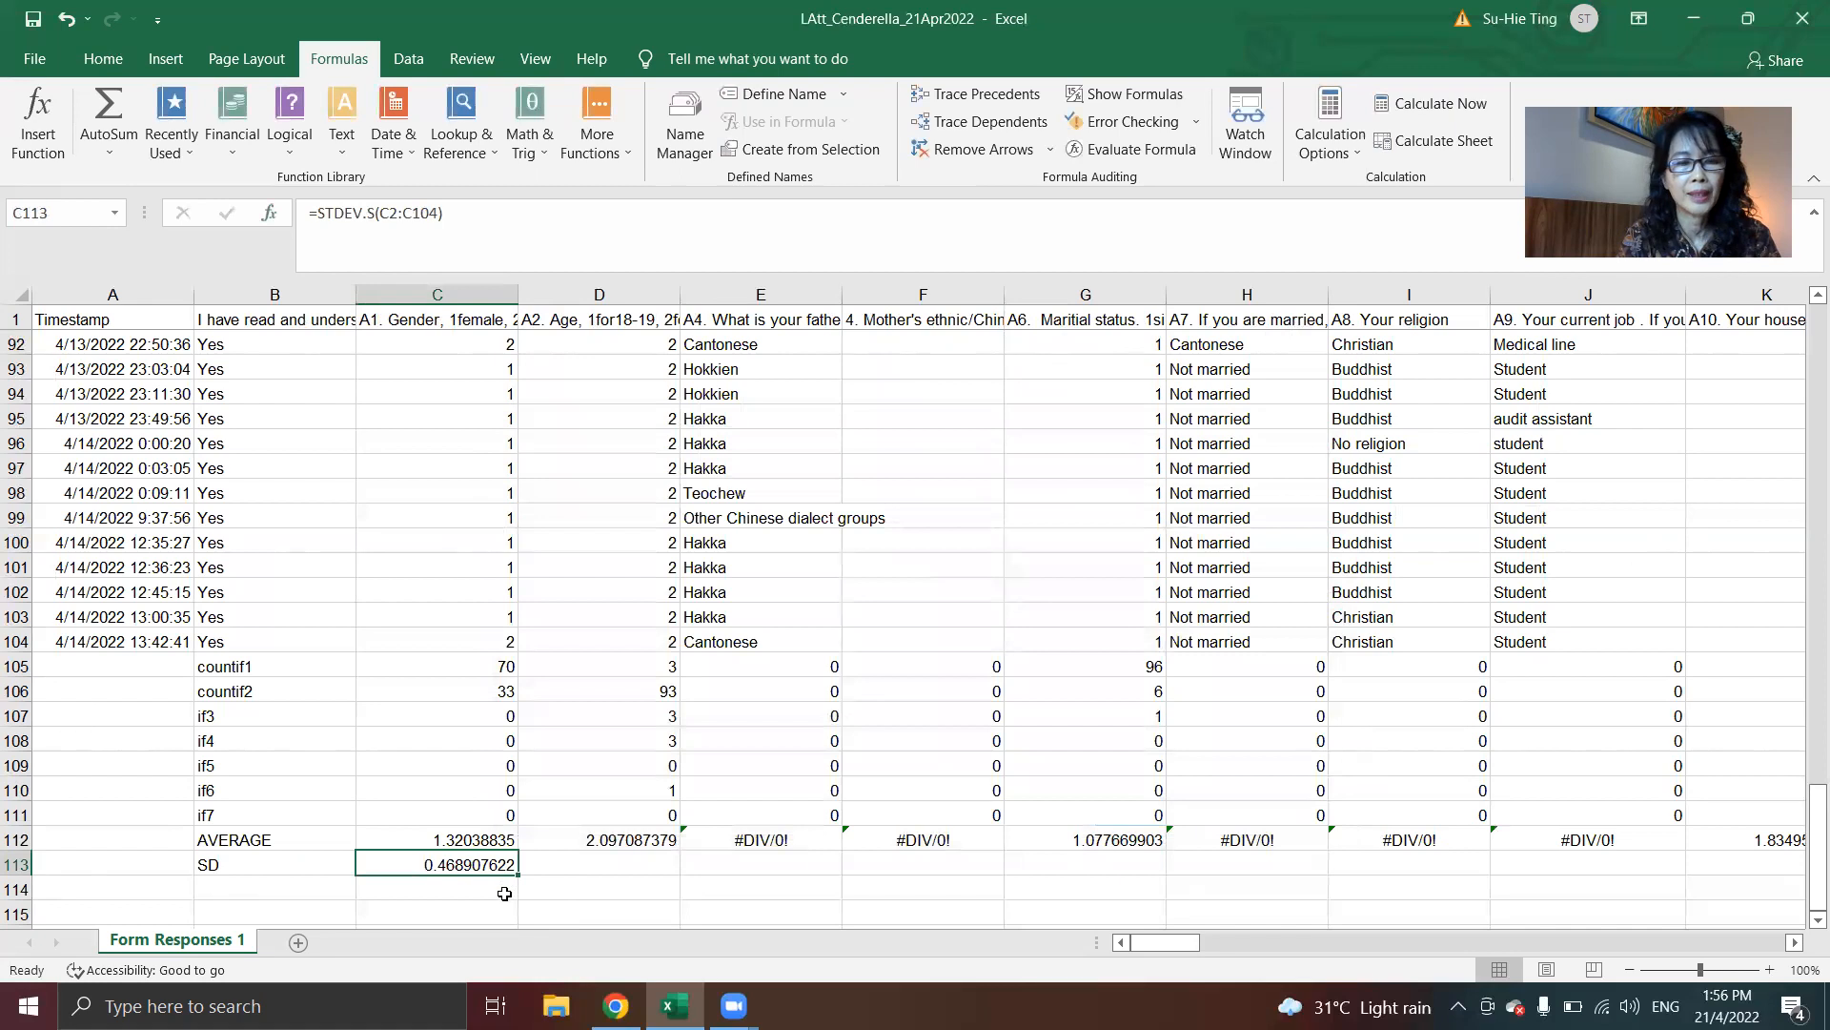
Step: Fill the STDEV.S formula in C113 across row 113 through column CF
click(463, 840)
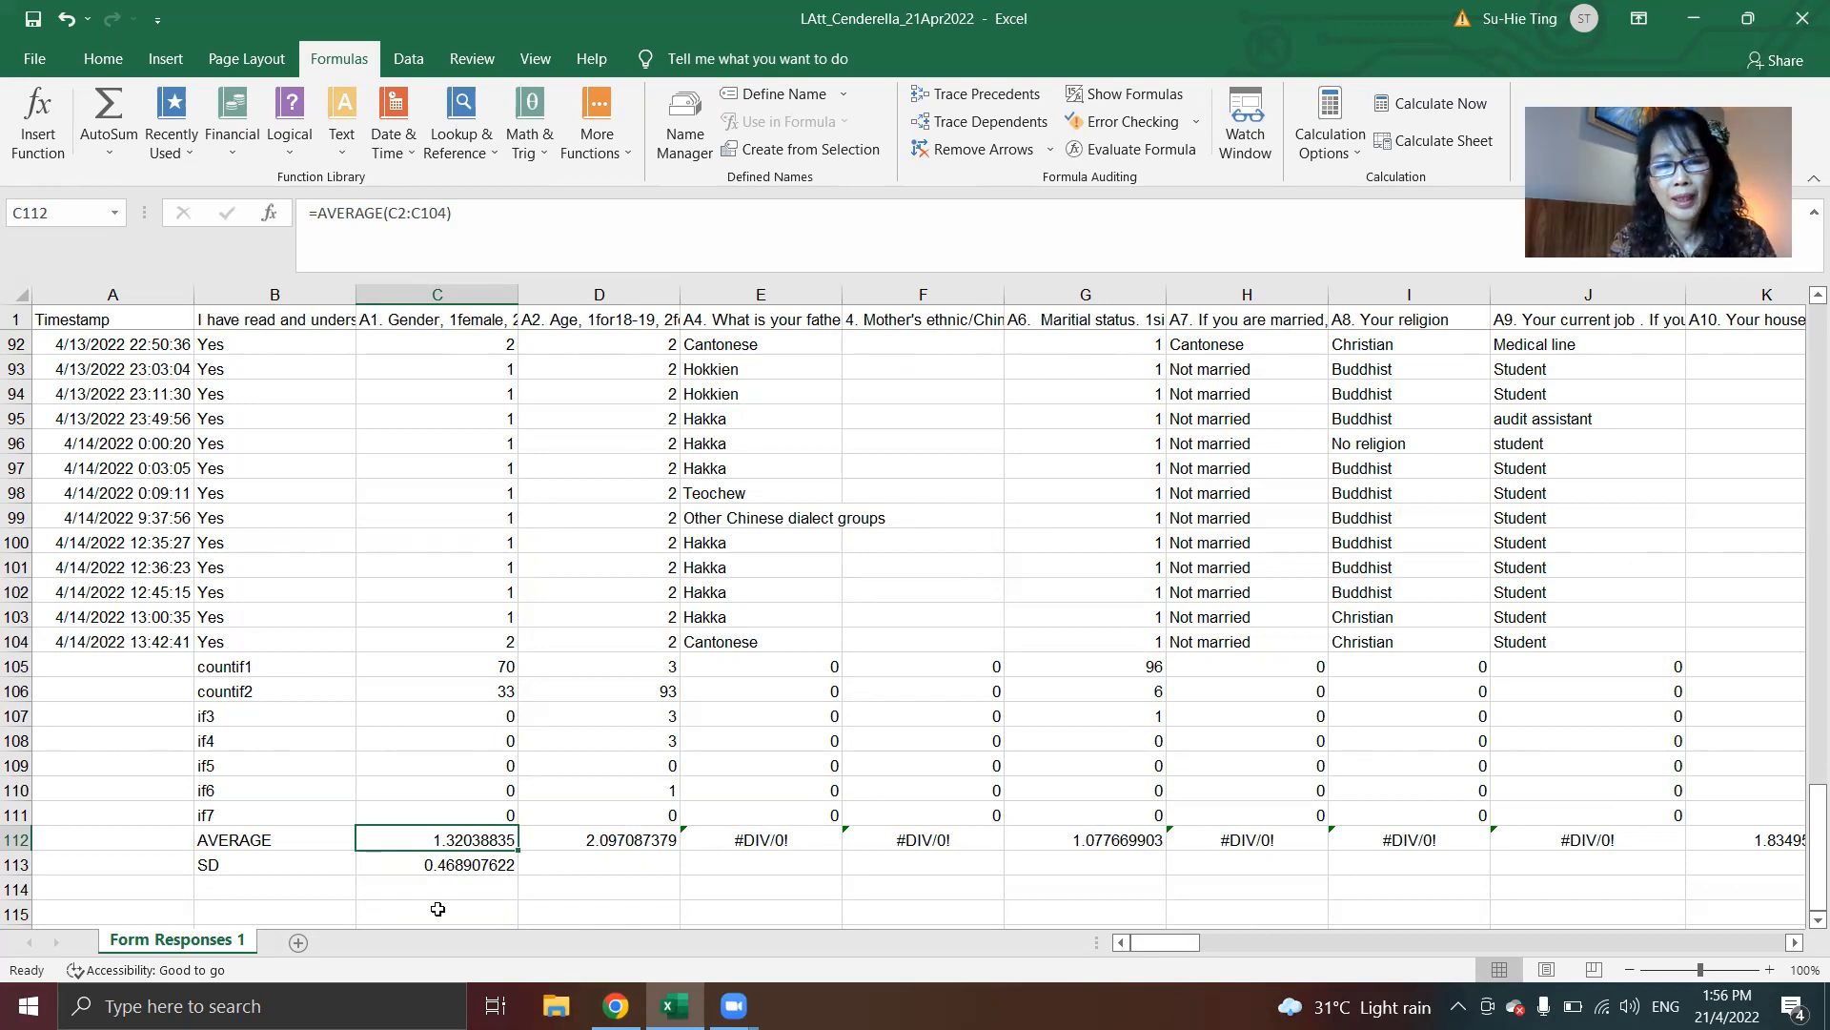
click(455, 870)
drag(515, 875, 180, 893)
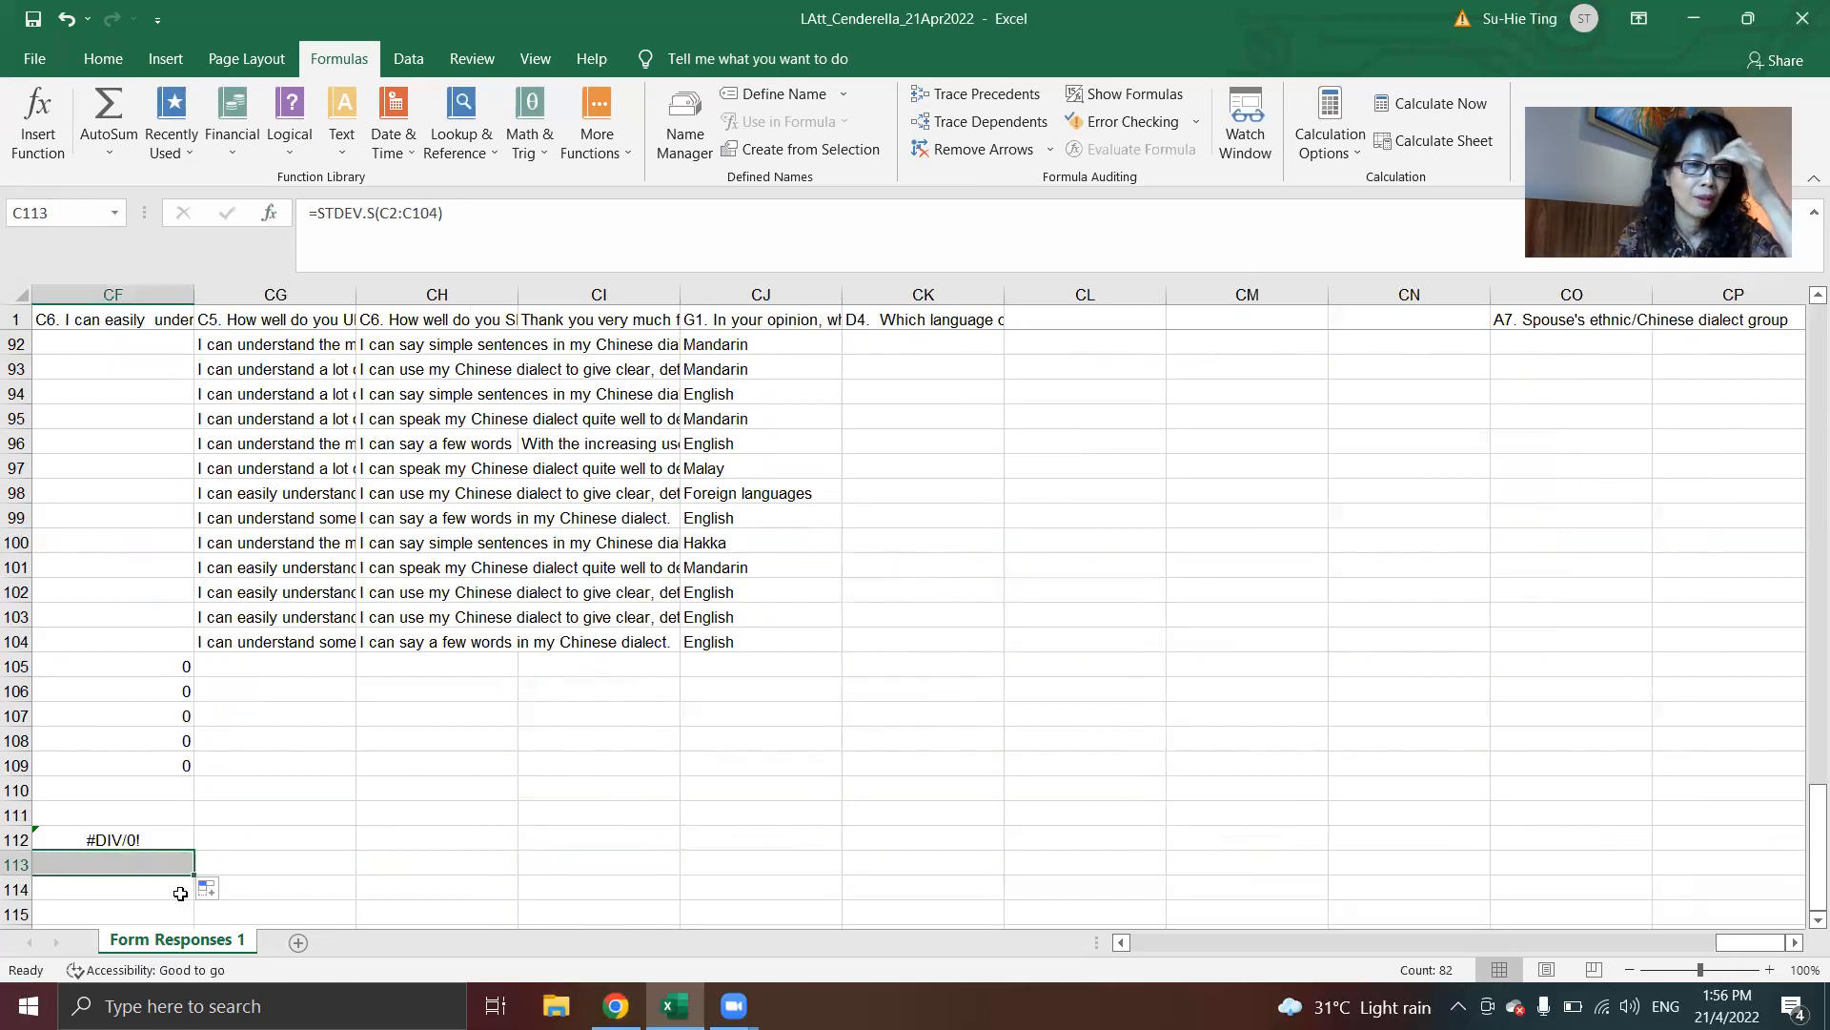
Step: Examine the standard deviations along row 113 from the first column through column X
key(Left)
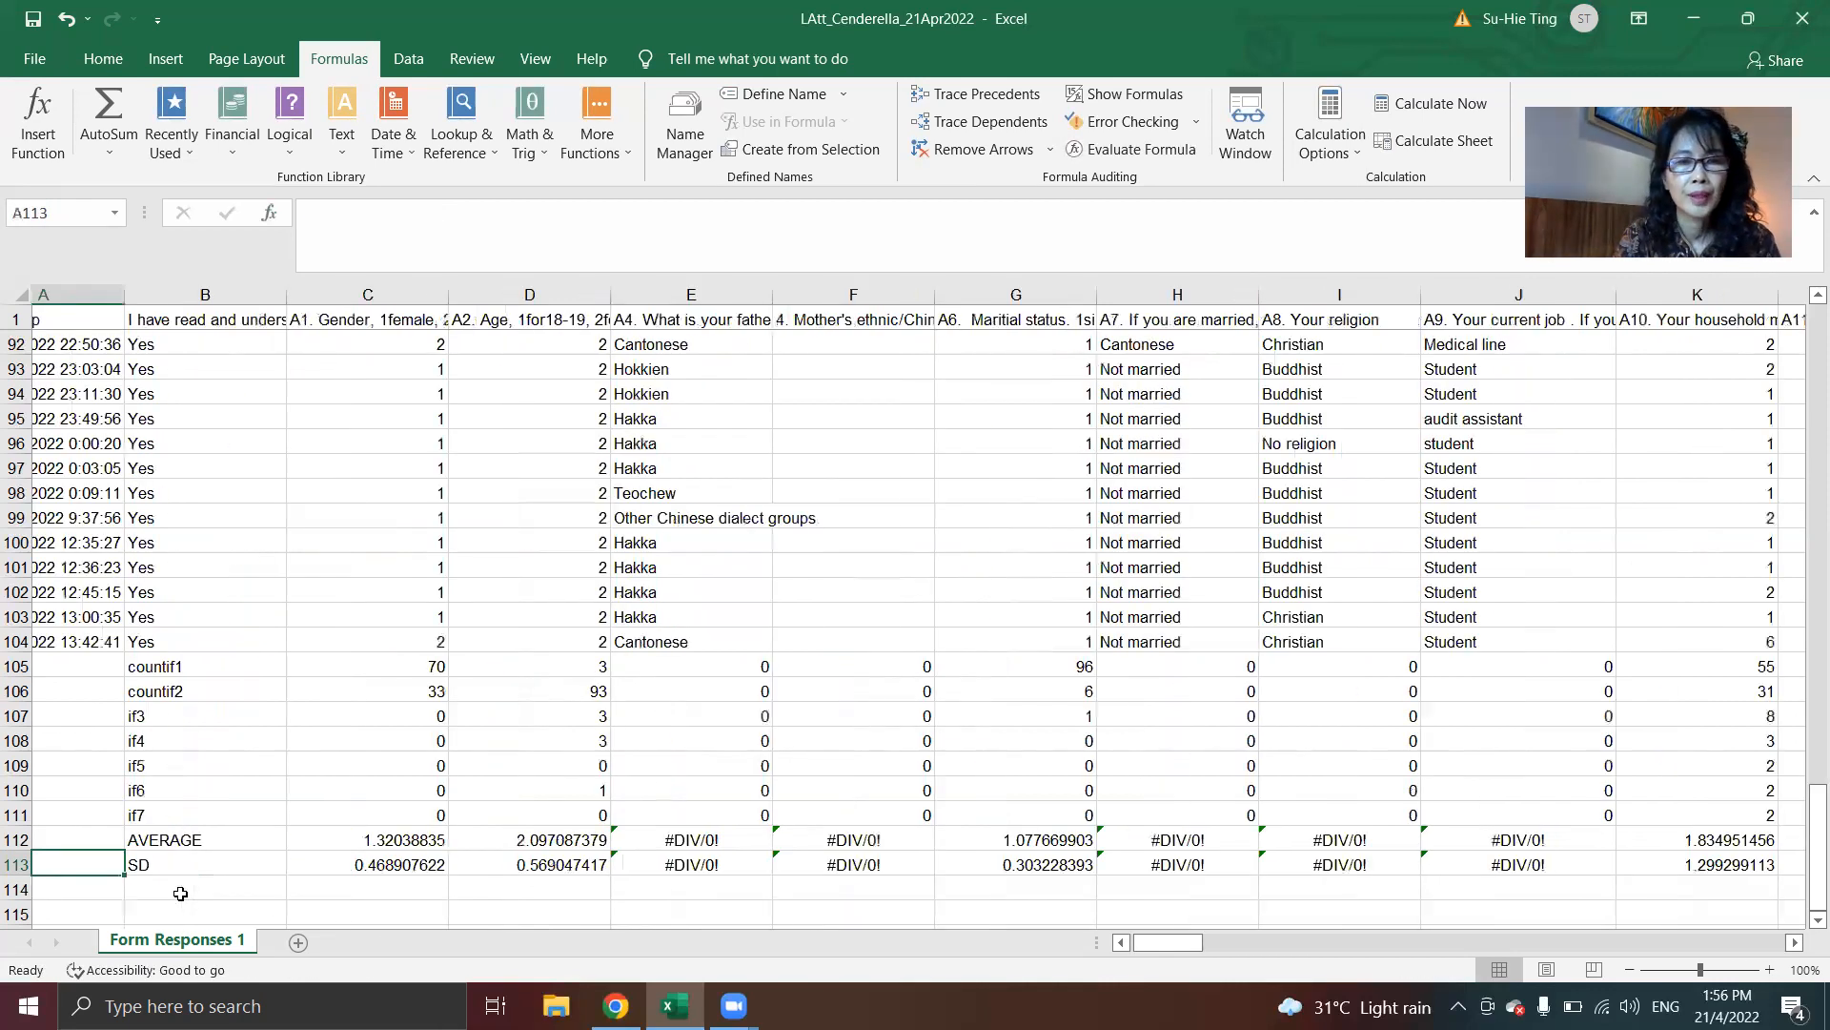
key(Right)
key(Right)
key(Right)
key(Right)
key(Right)
key(Right)
key(Right)
key(Right)
key(Right)
key(Right)
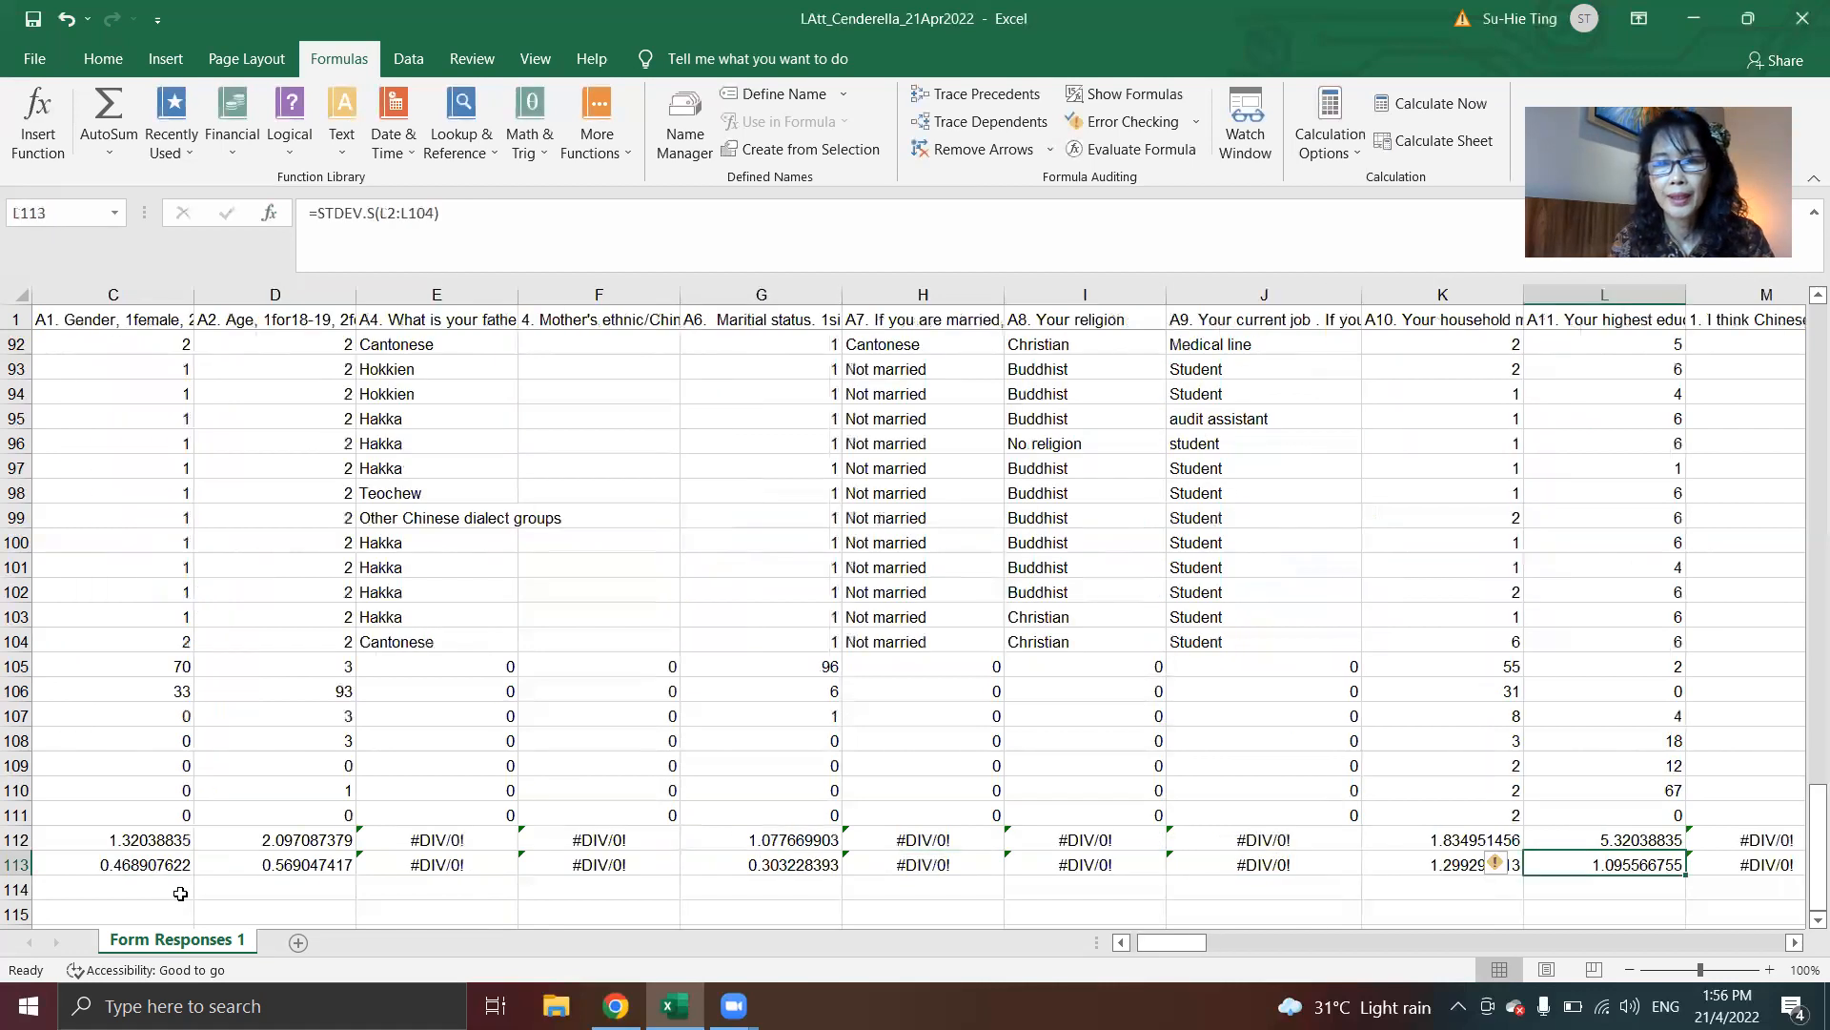
key(Right)
key(Right)
key(Right)
key(Right)
key(Right)
key(Right)
key(Right)
key(Right)
key(Right)
key(Right)
key(Right)
key(Right)
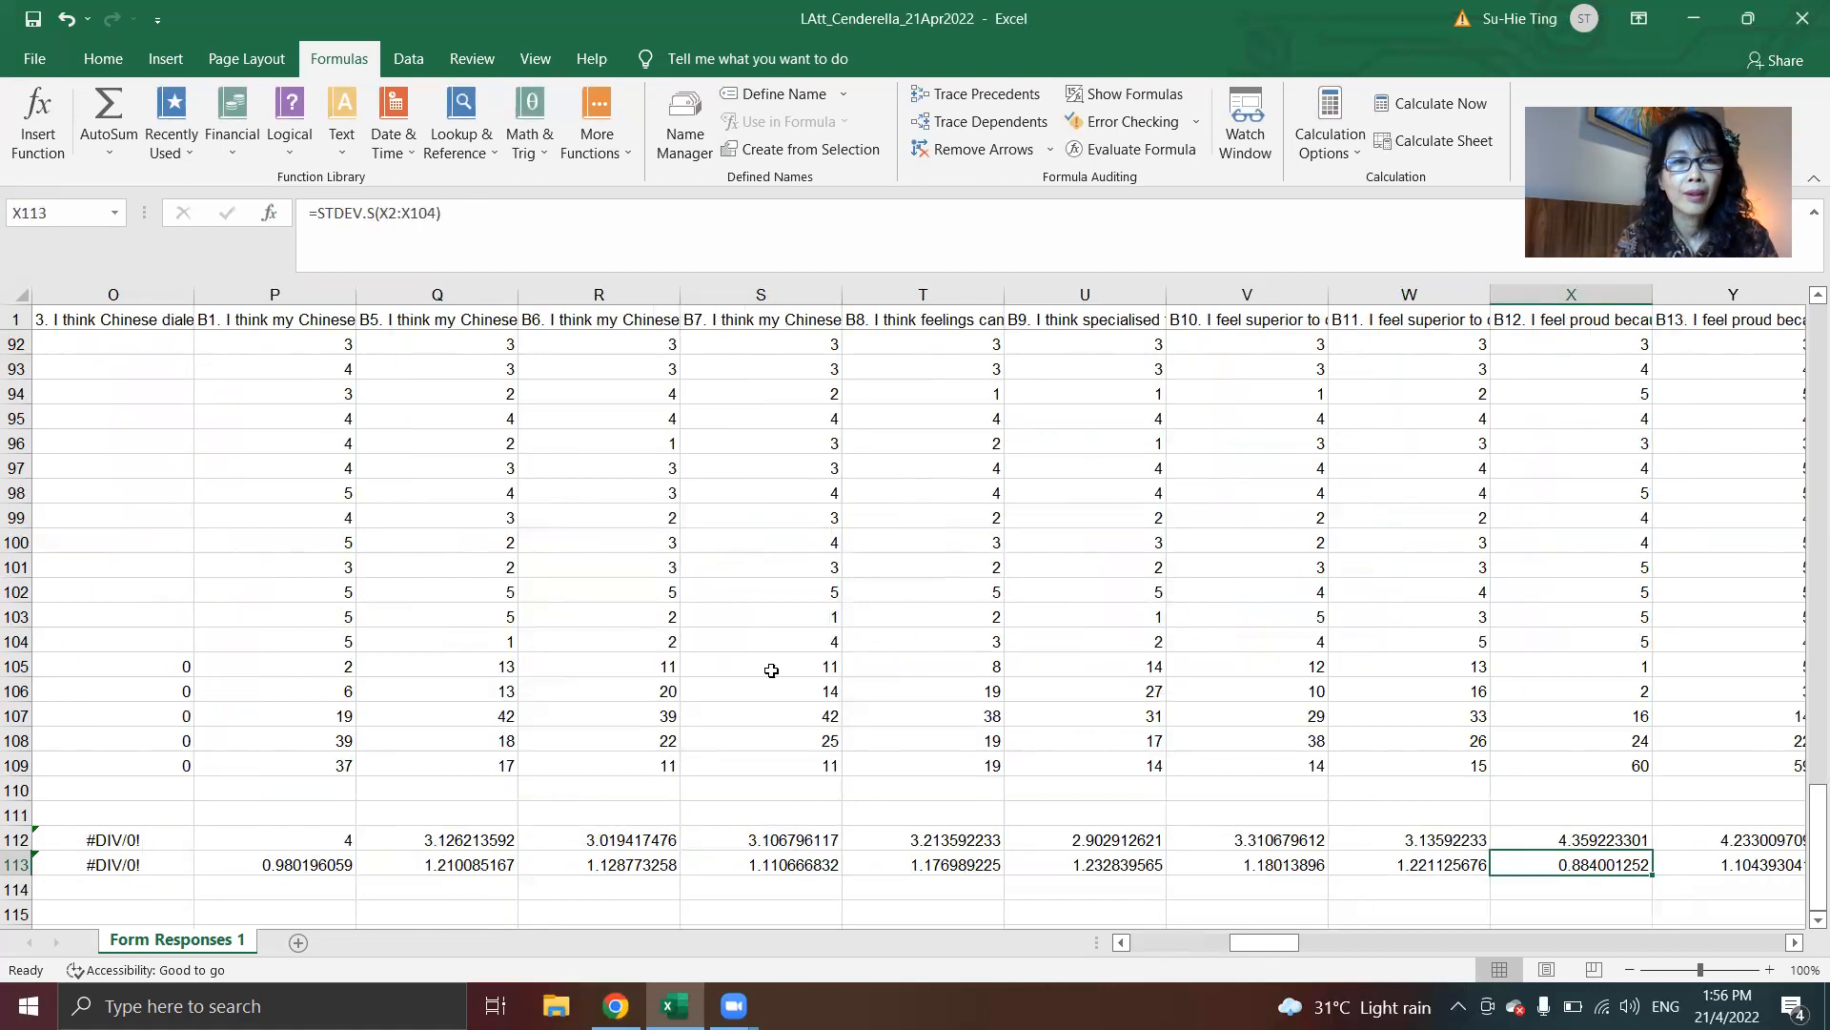
Step: Compare the average and standard deviation of question B10 in column V with those of question B12 in column X
click(1216, 322)
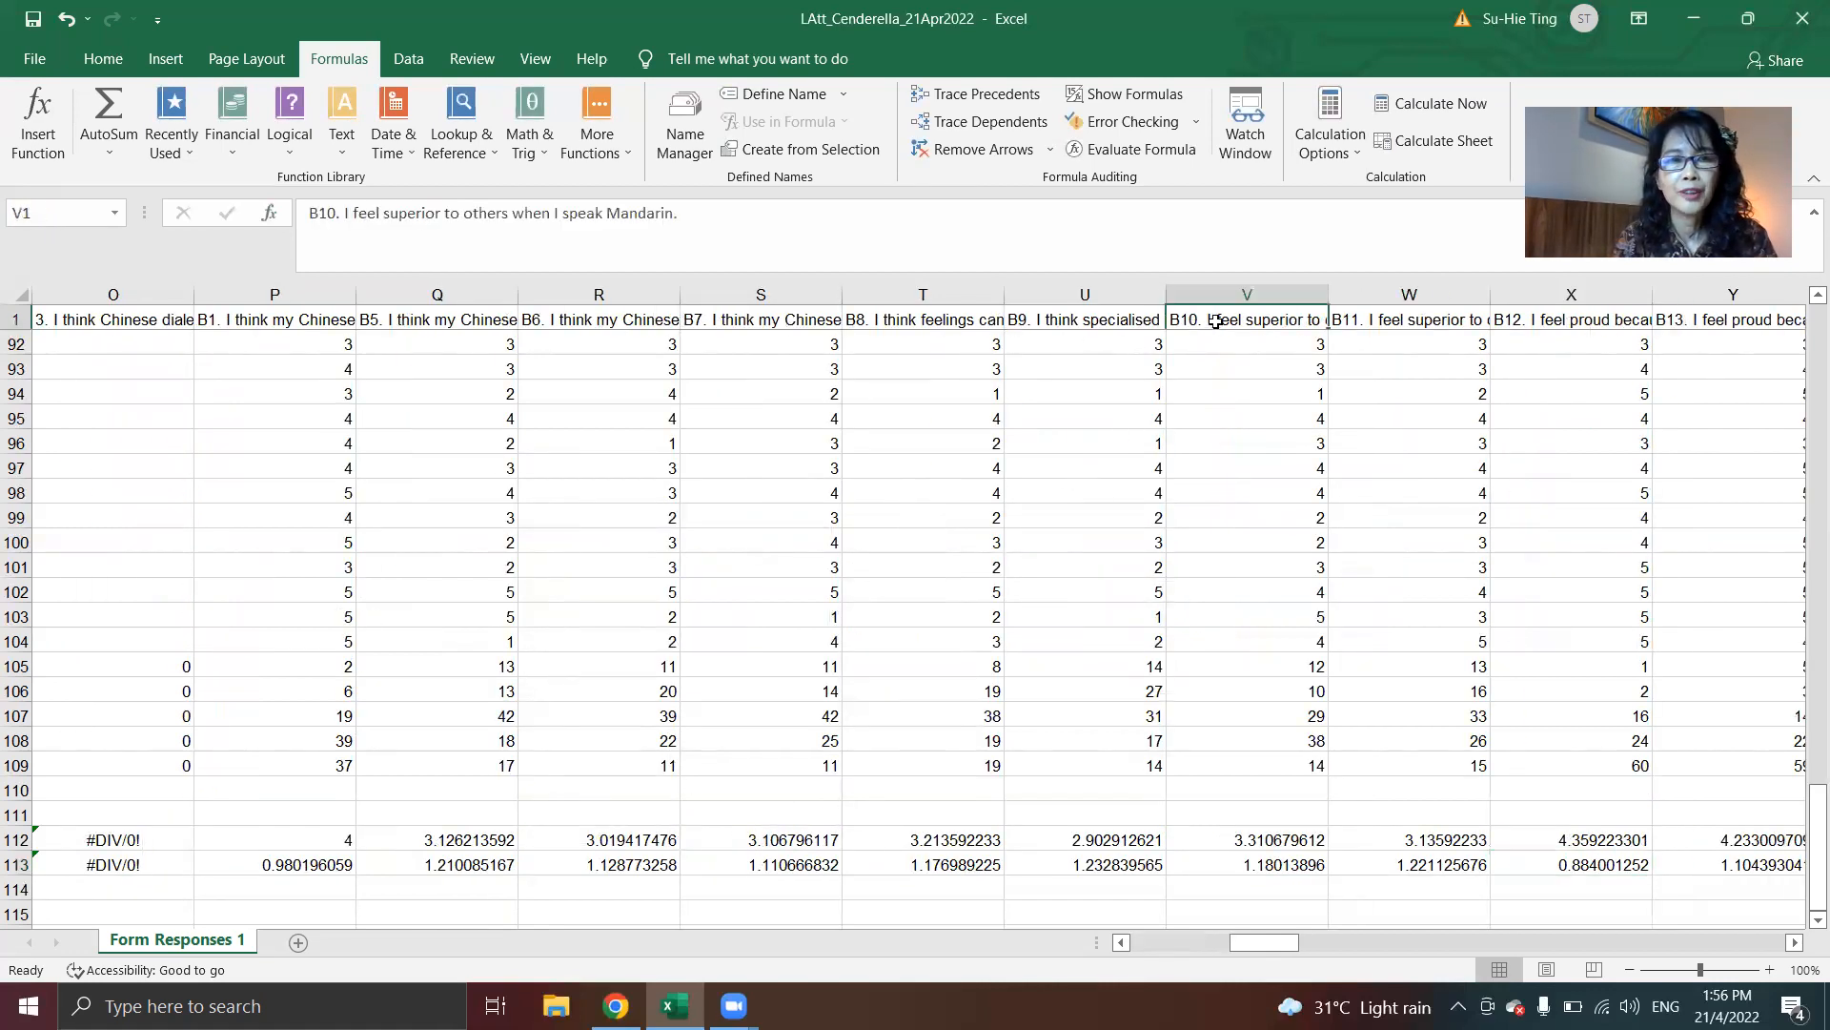
click(1218, 842)
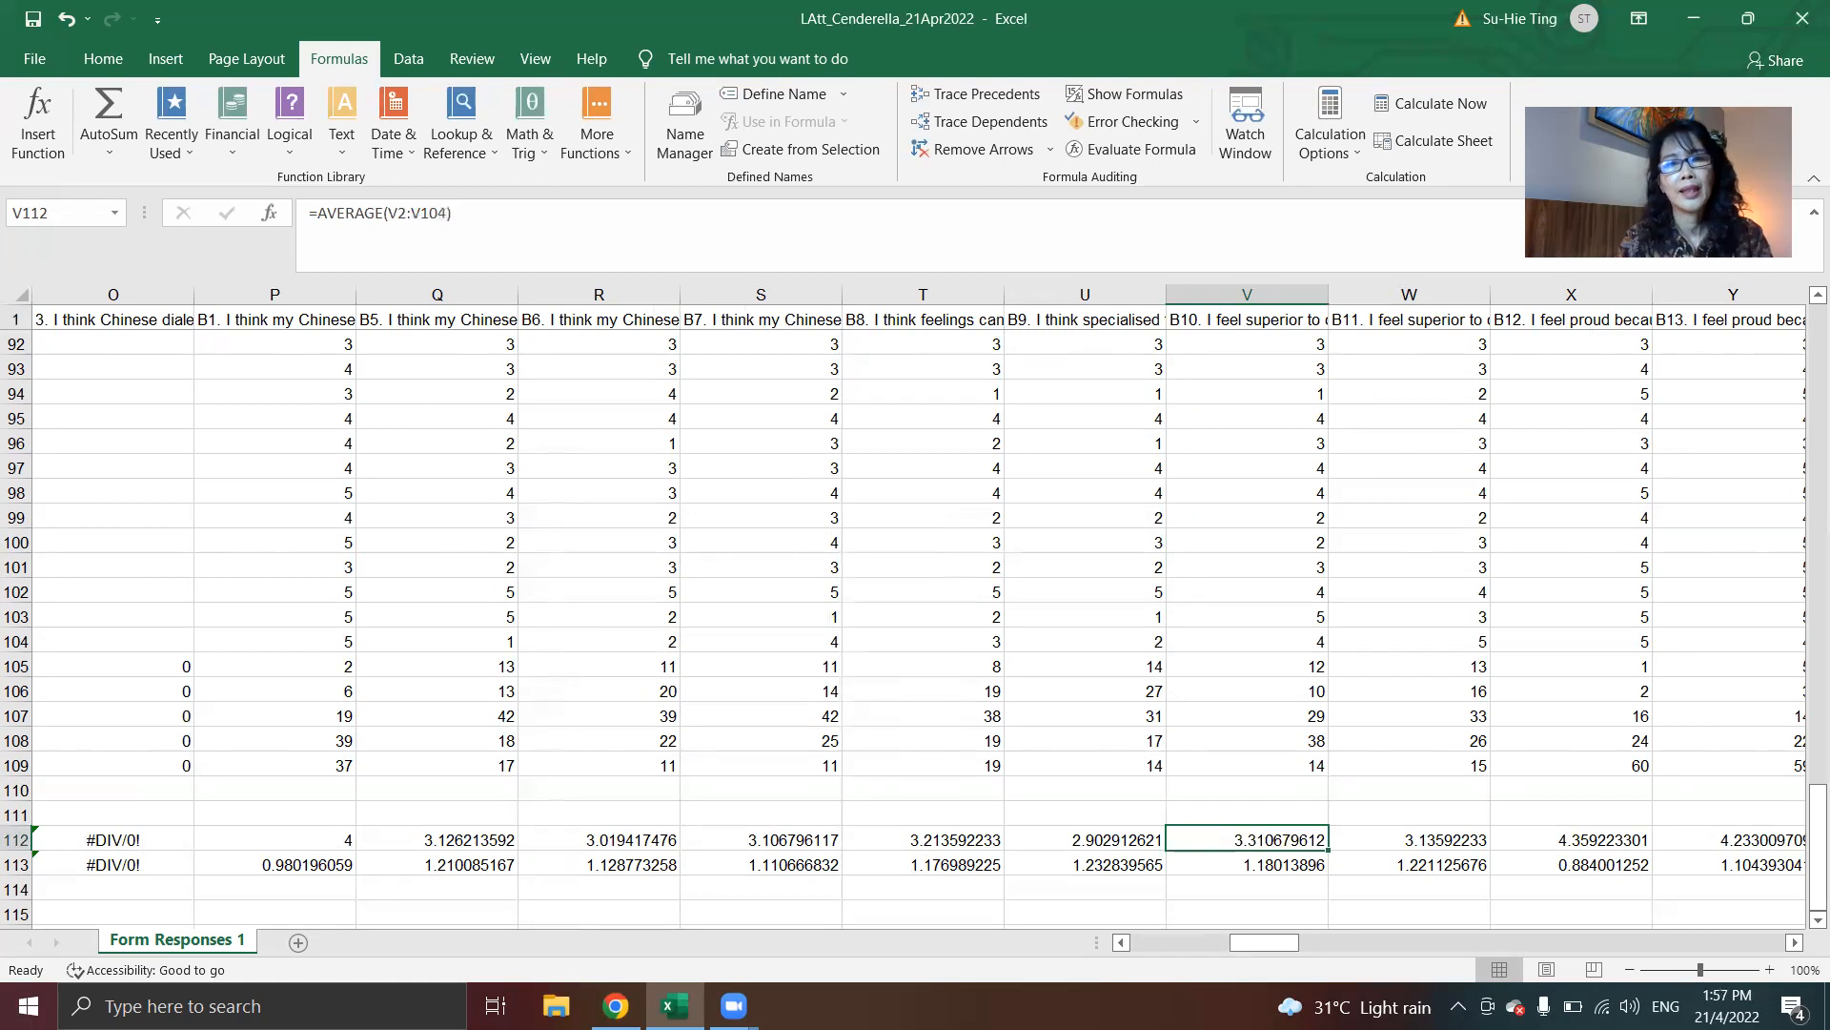
click(1256, 324)
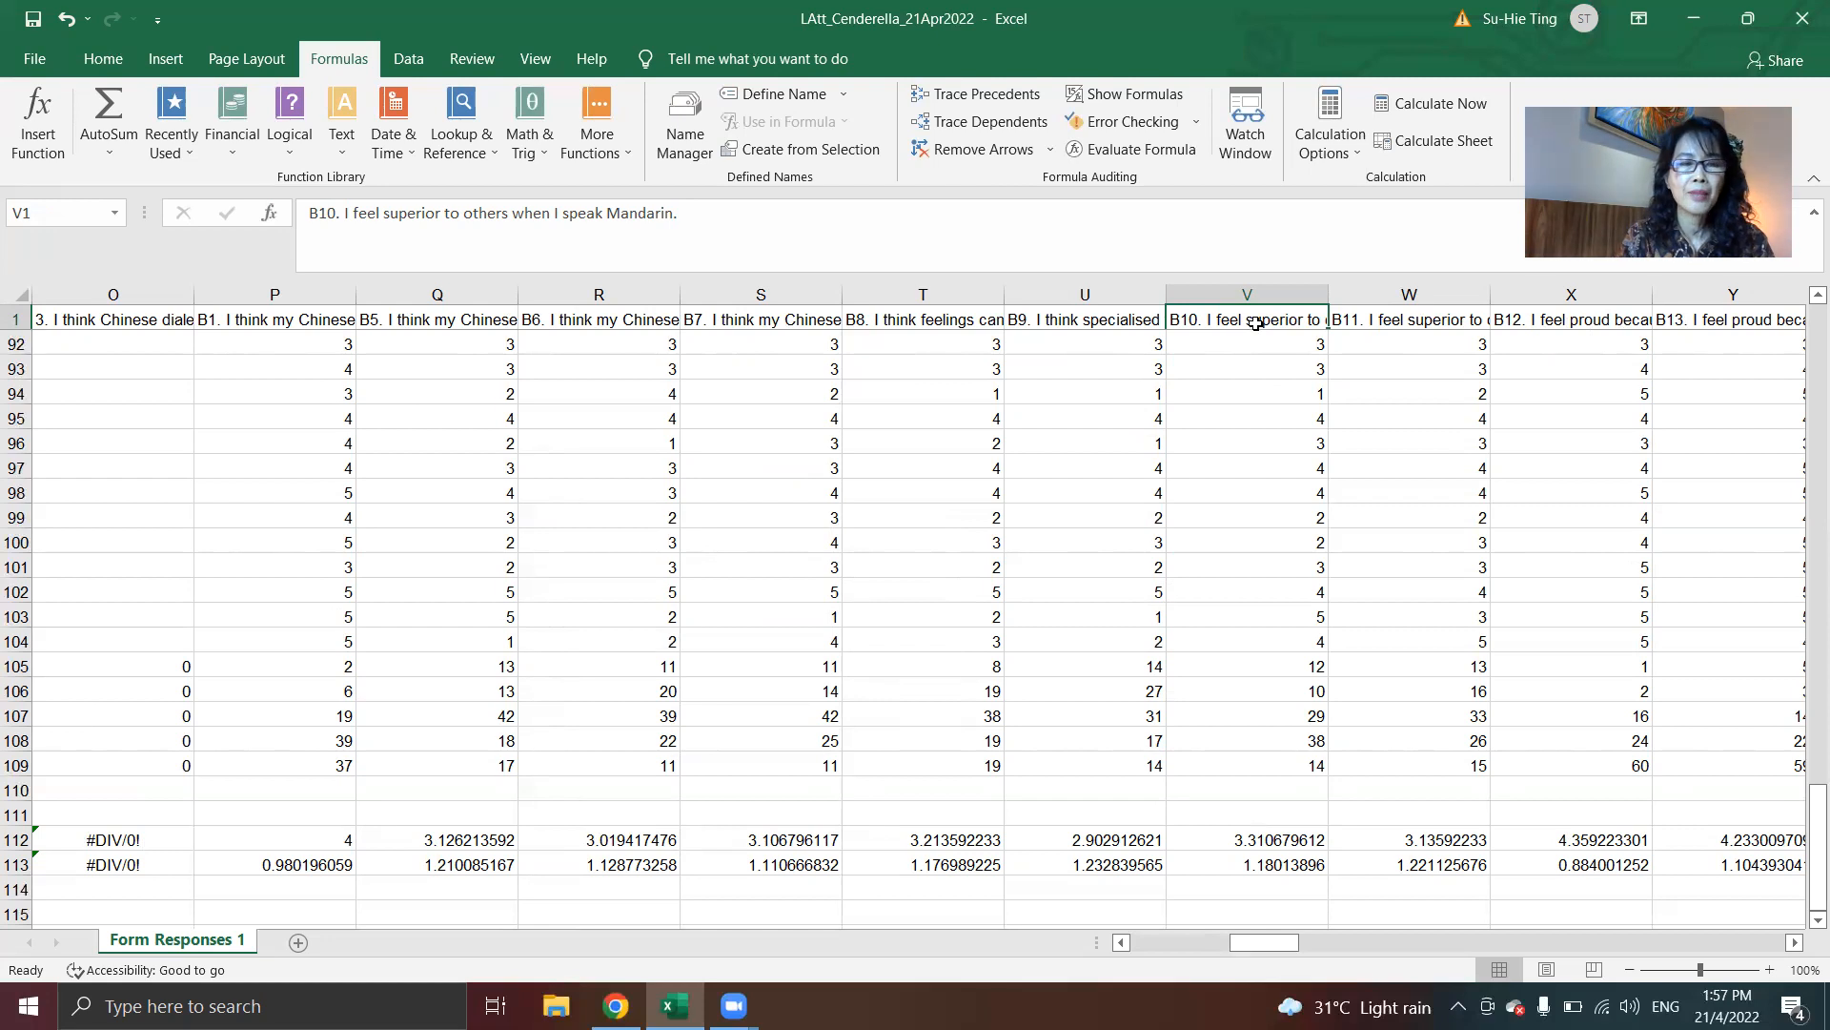
click(1582, 866)
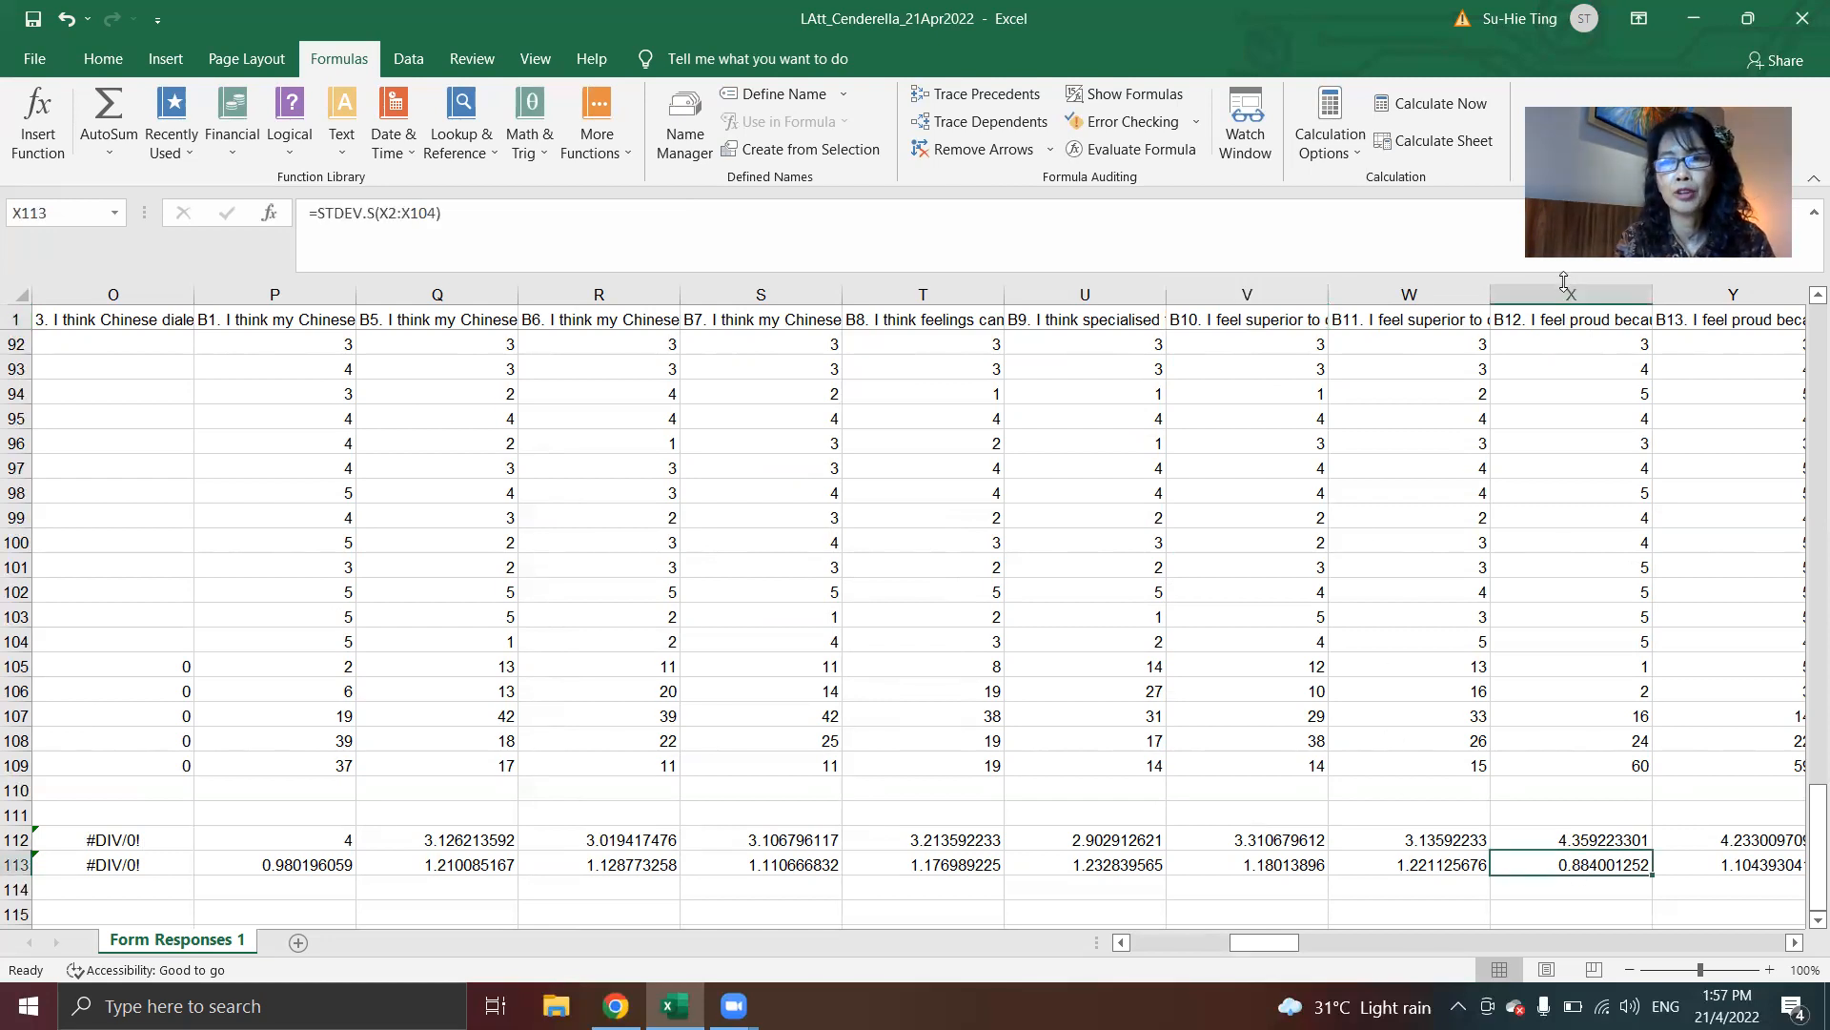
click(1545, 329)
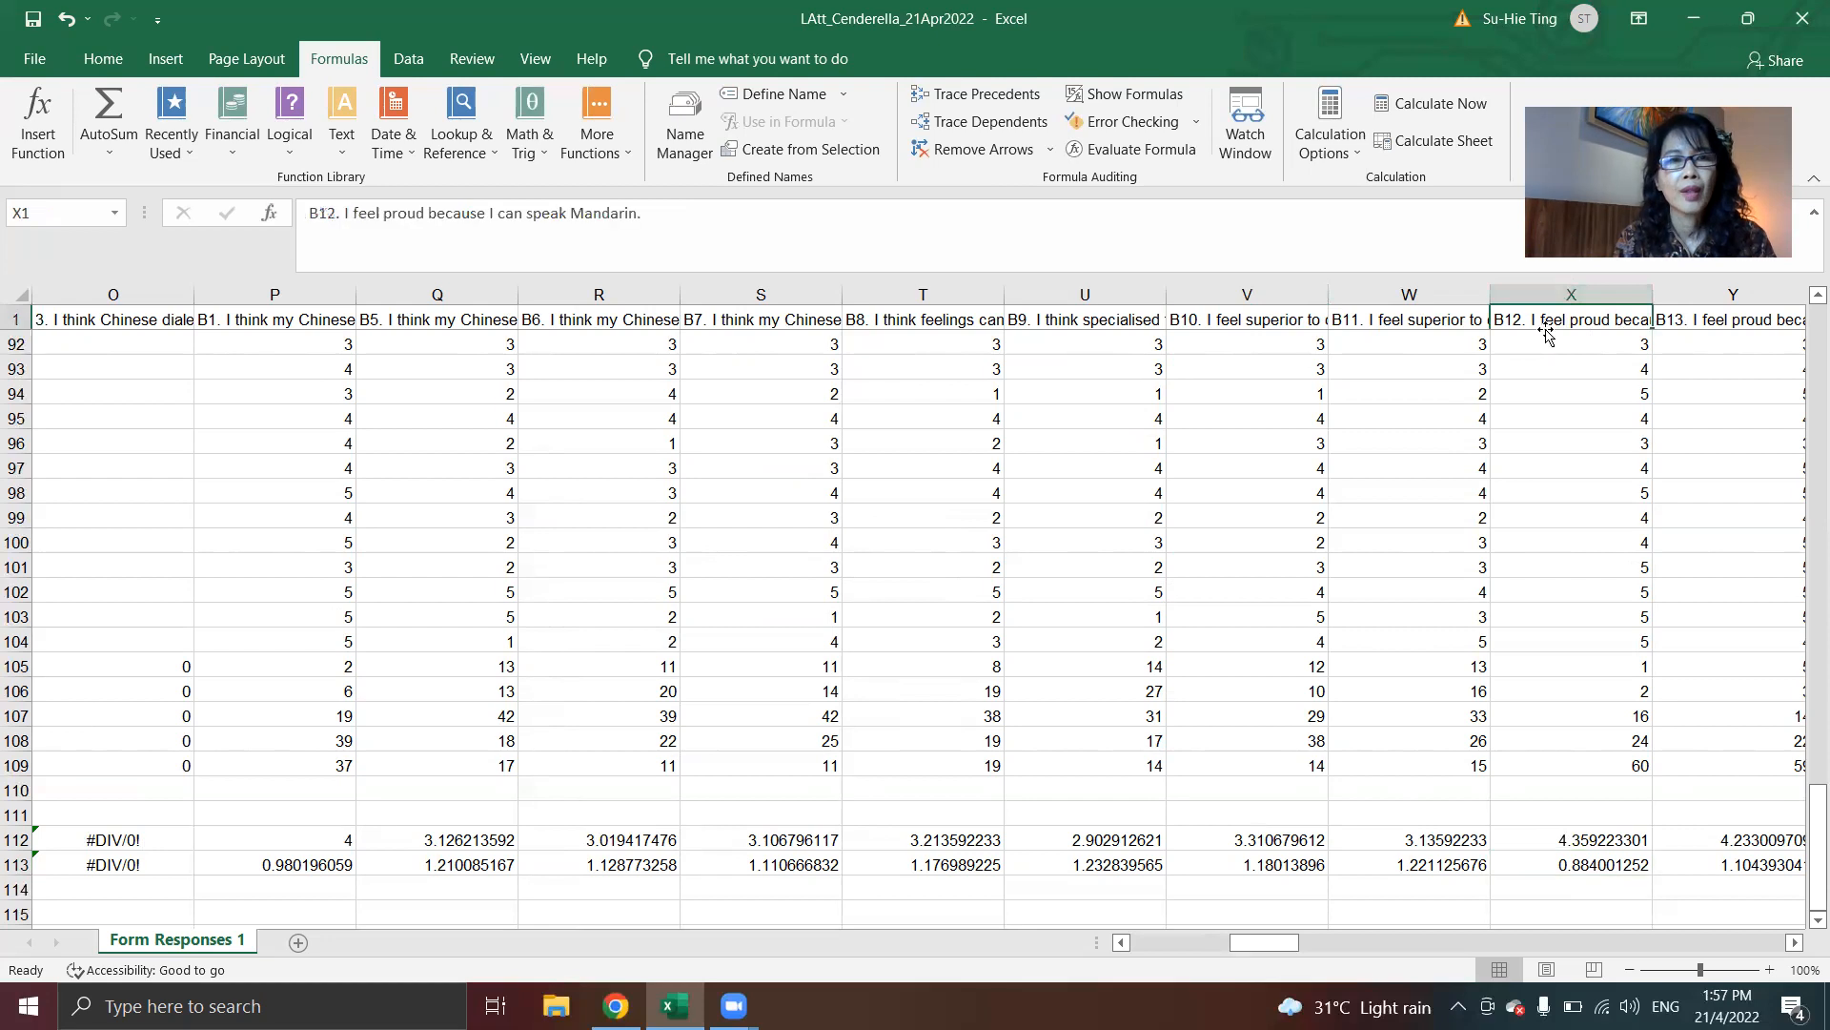
click(1558, 867)
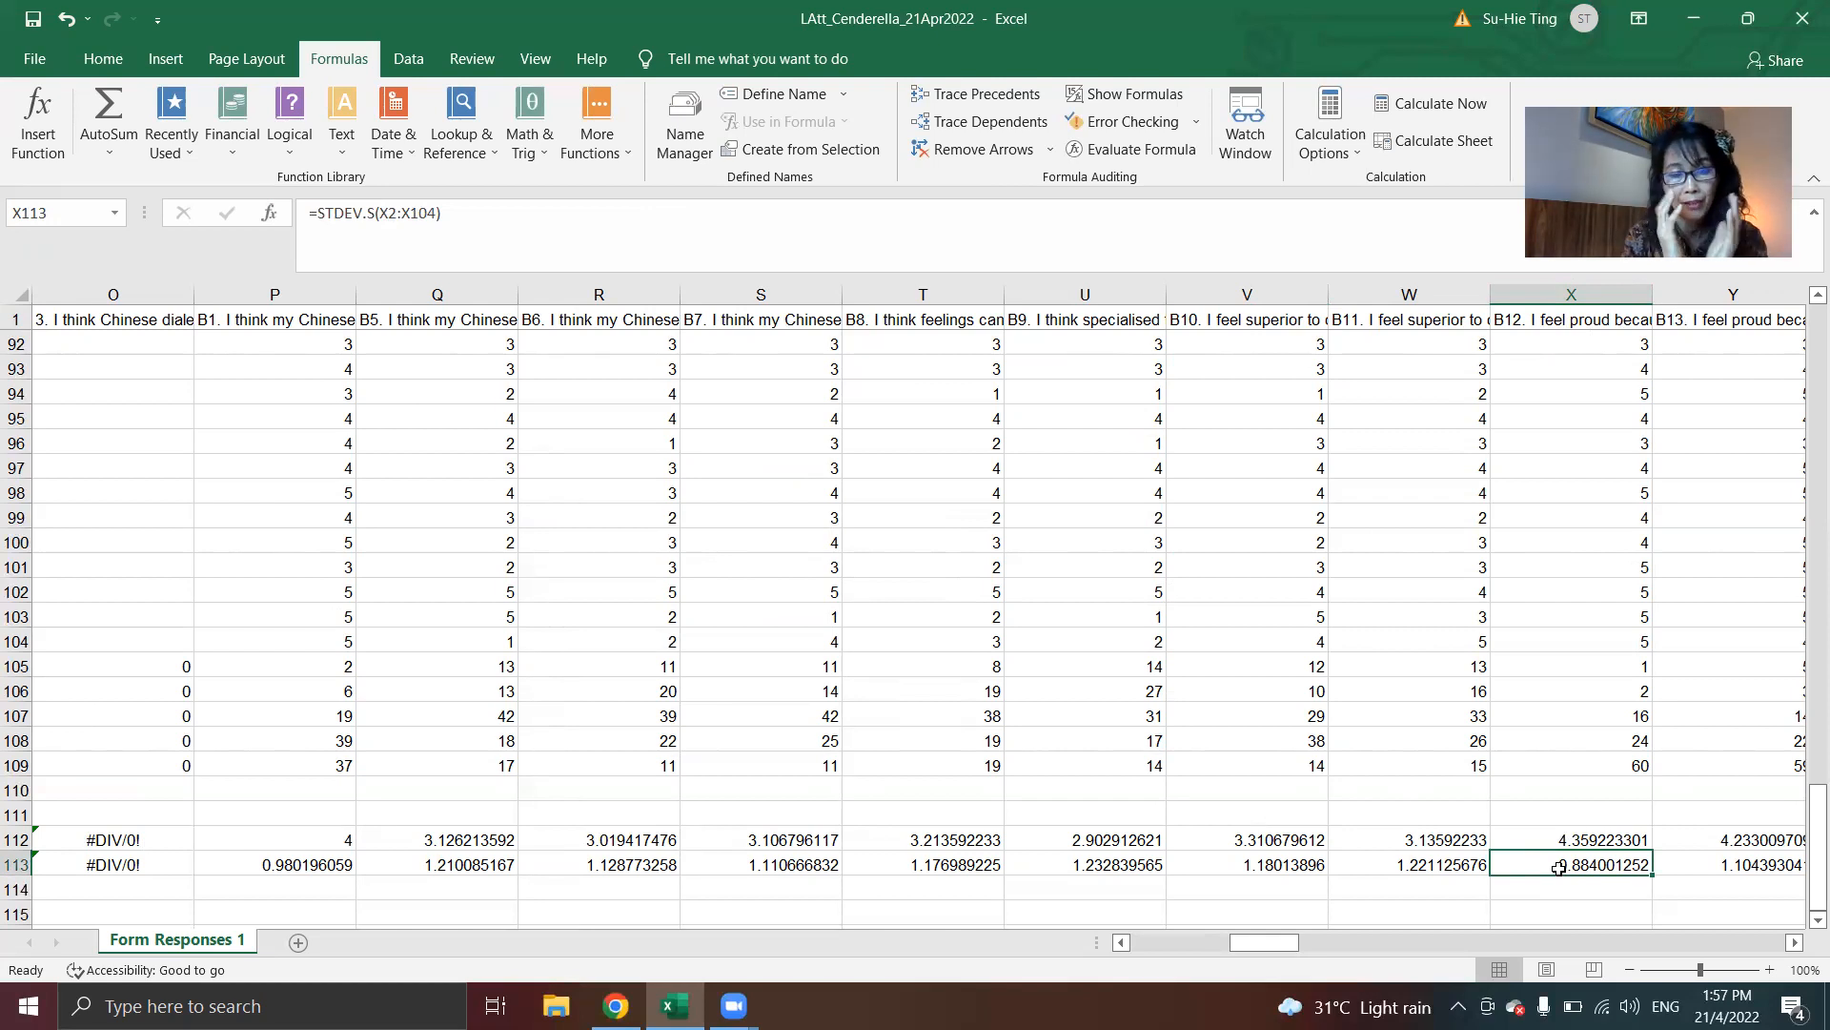
Step: Format the AVERAGE and SD rows from C112 through CJ113 to show two decimal places
click(772, 906)
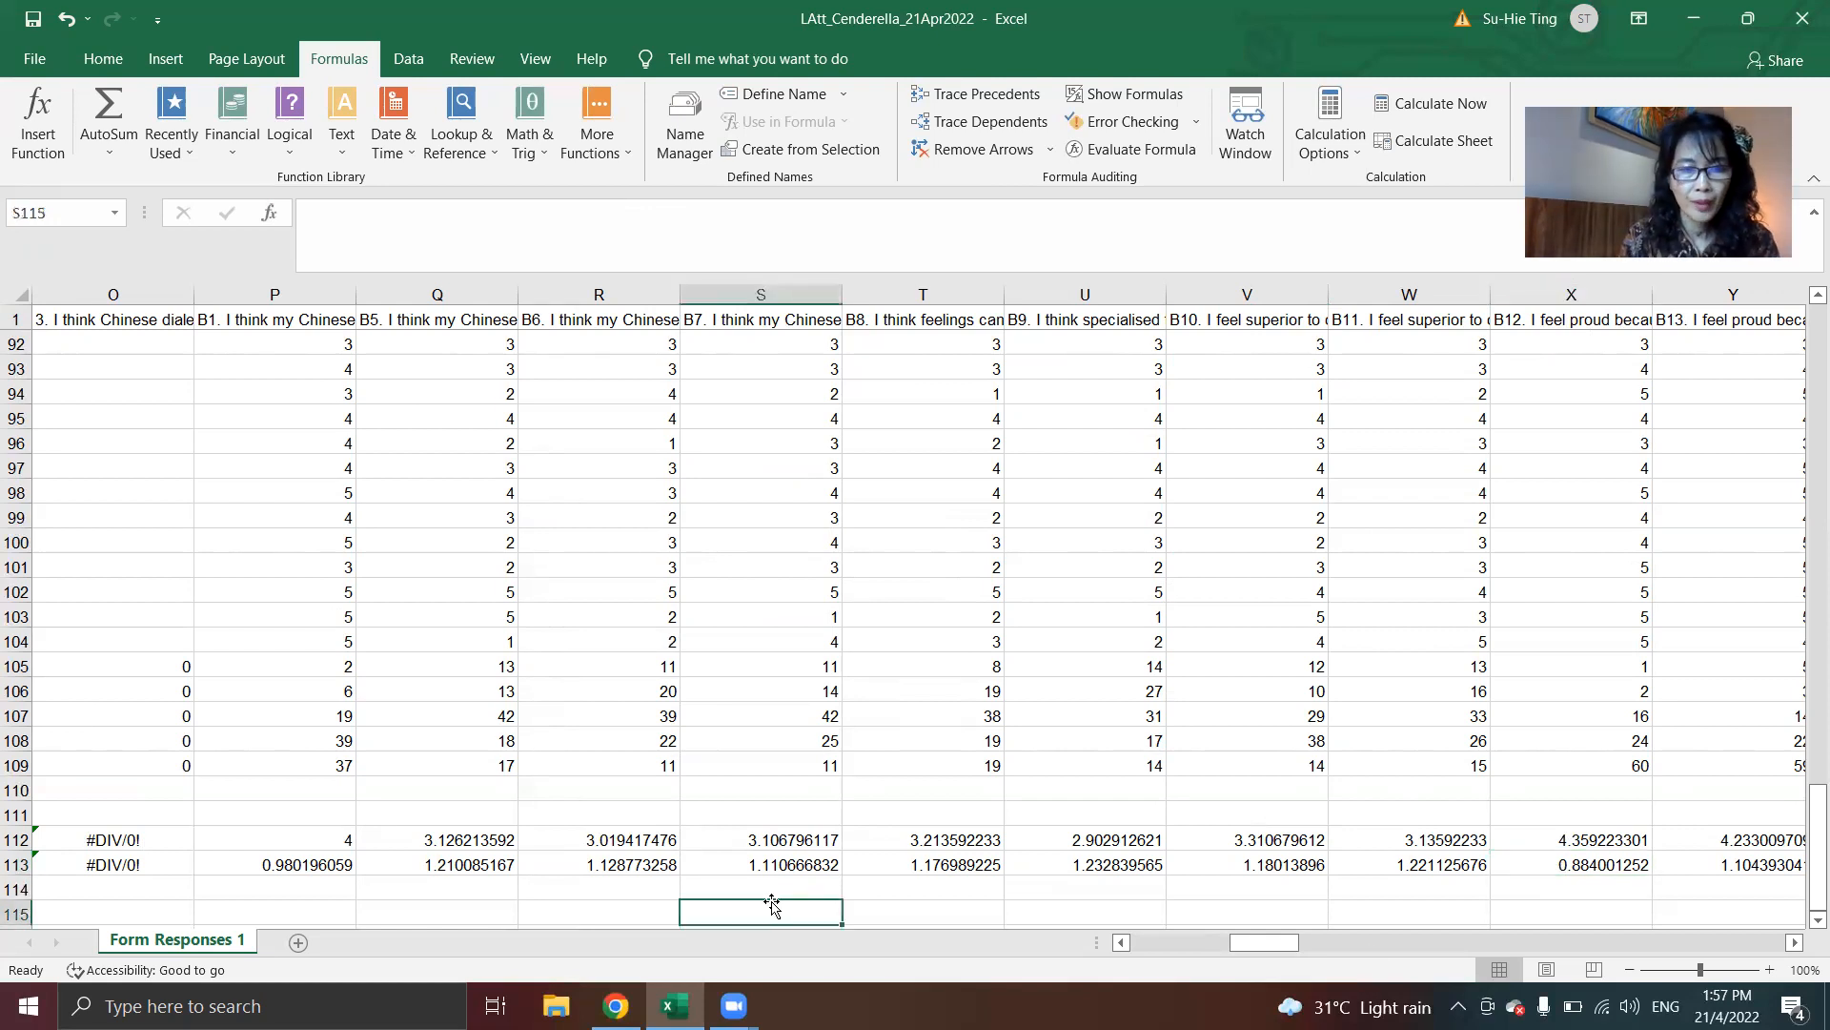
key(Home)
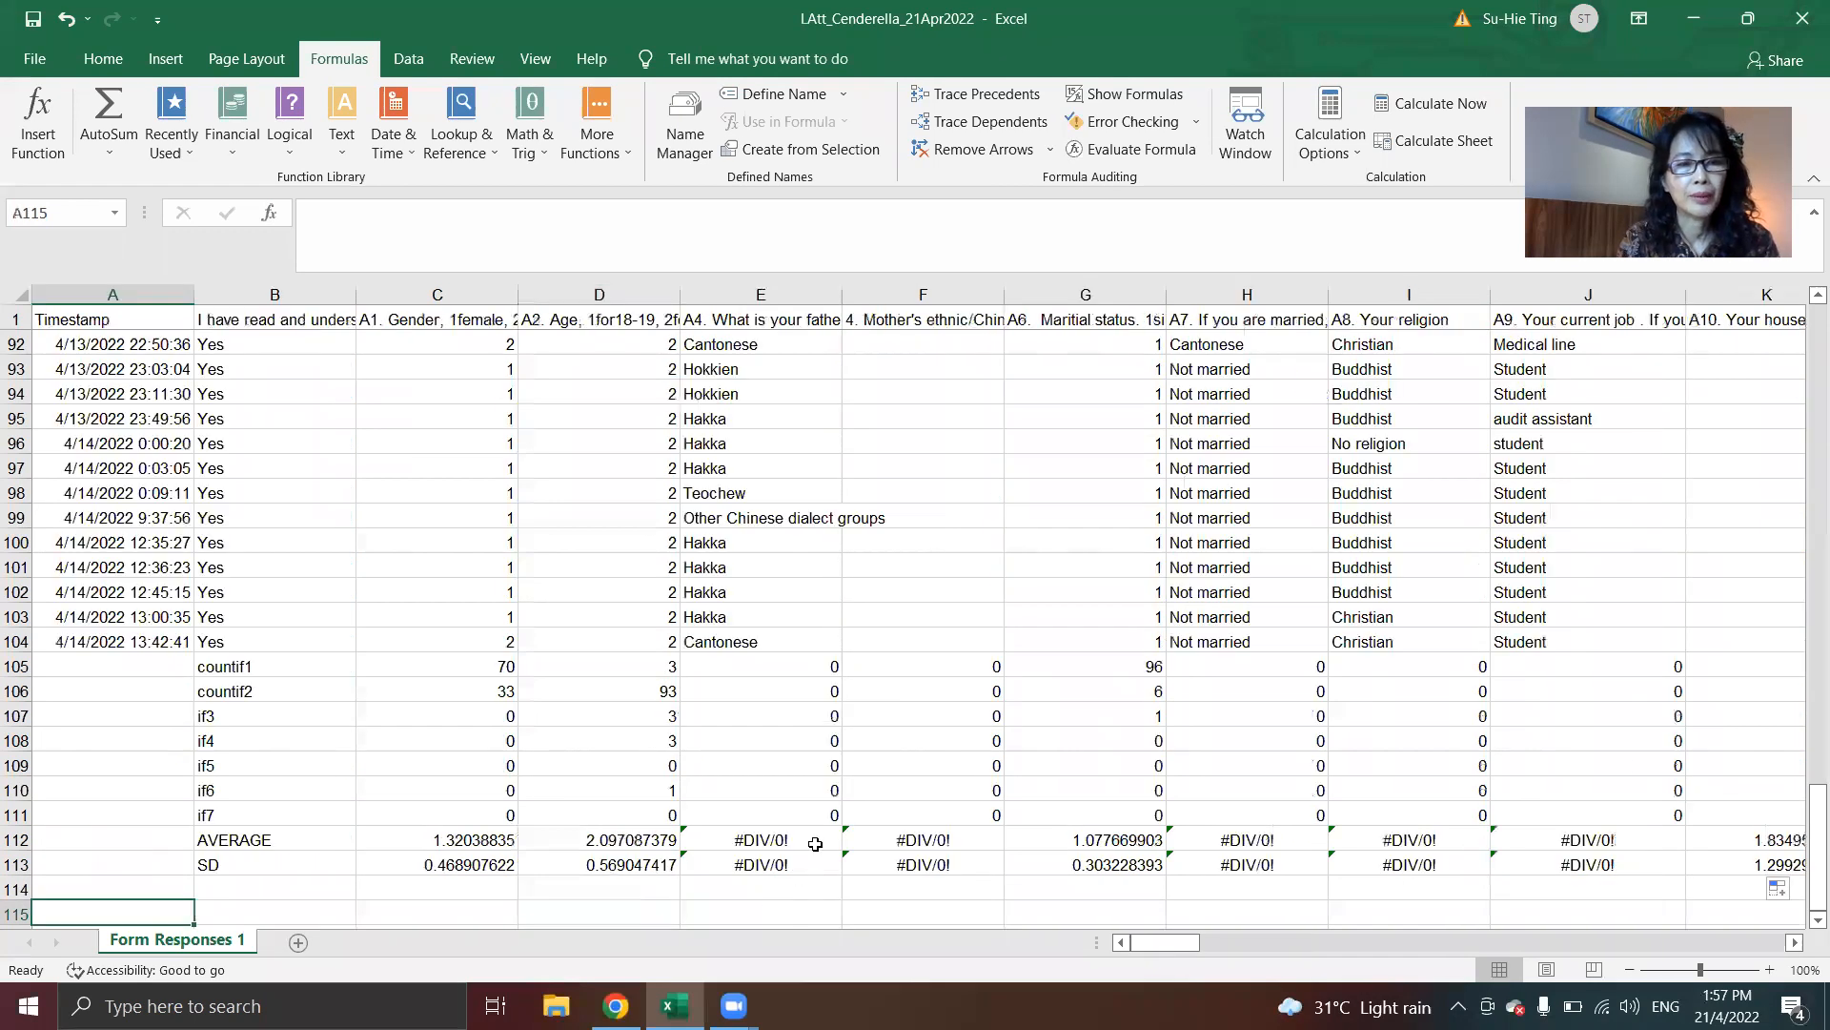
drag(463, 840, 1506, 948)
drag(951, 948, 912, 779)
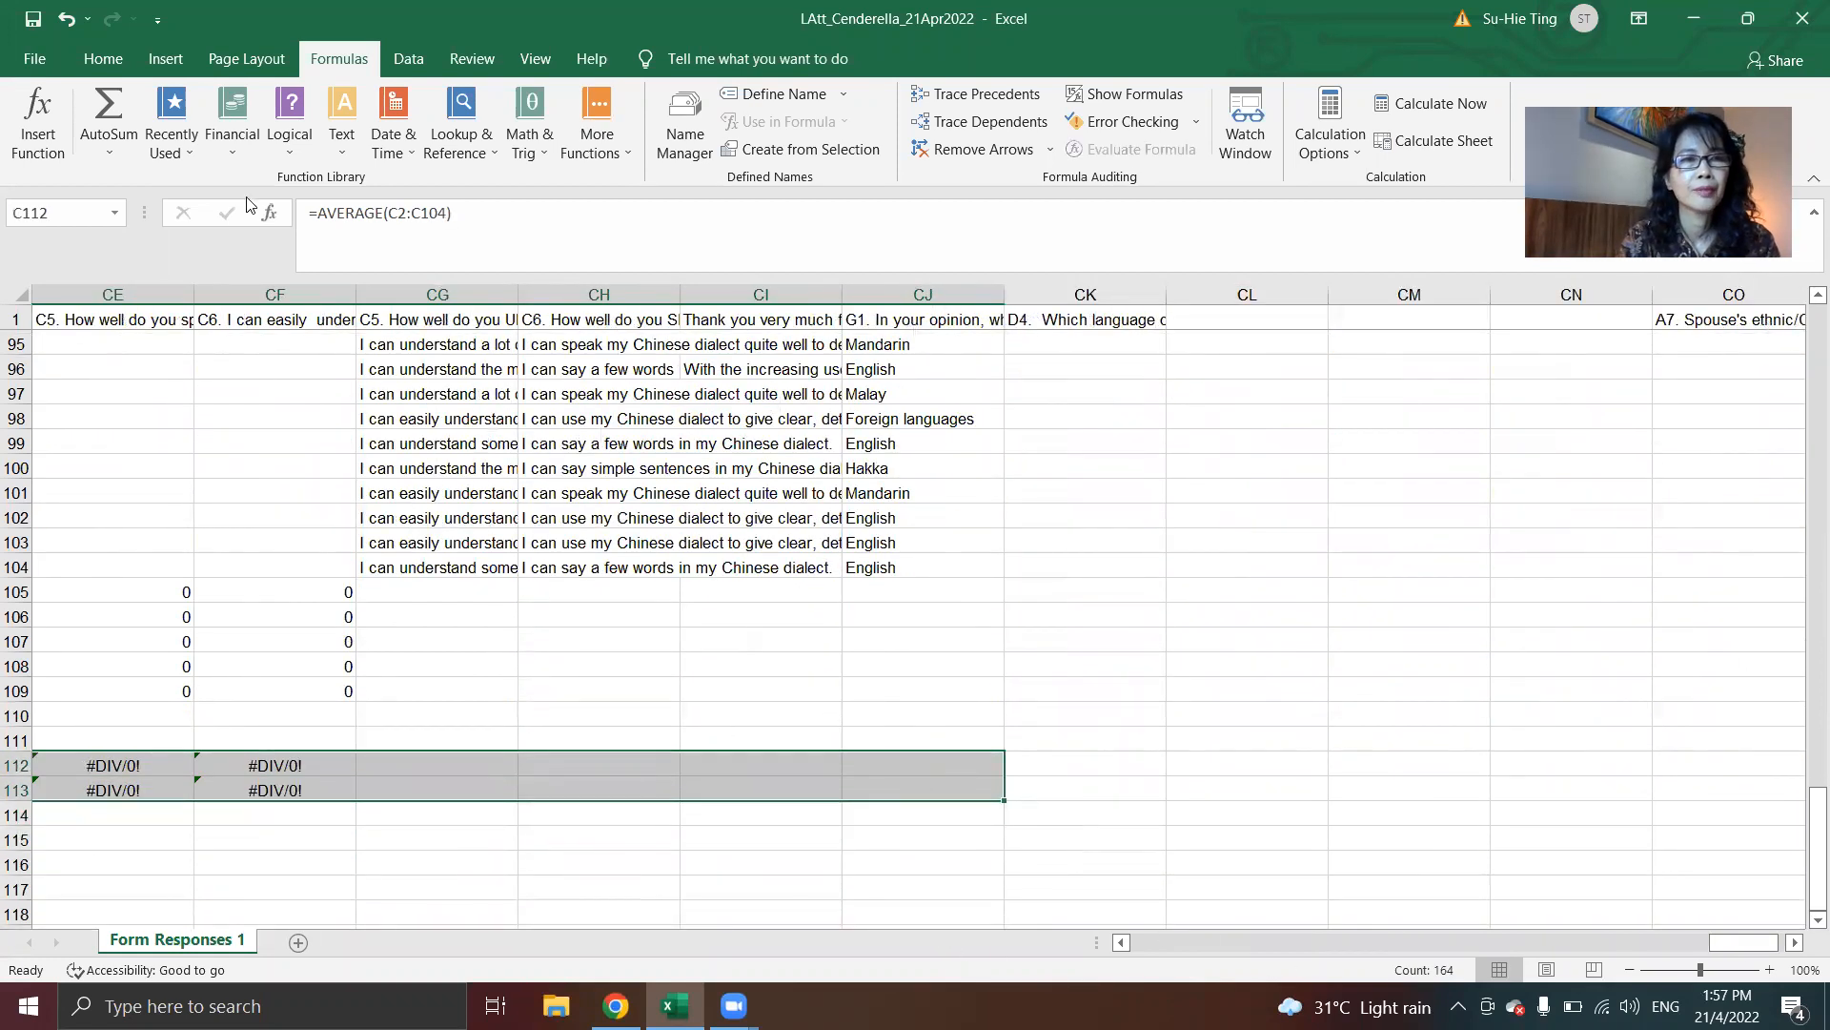
click(33, 61)
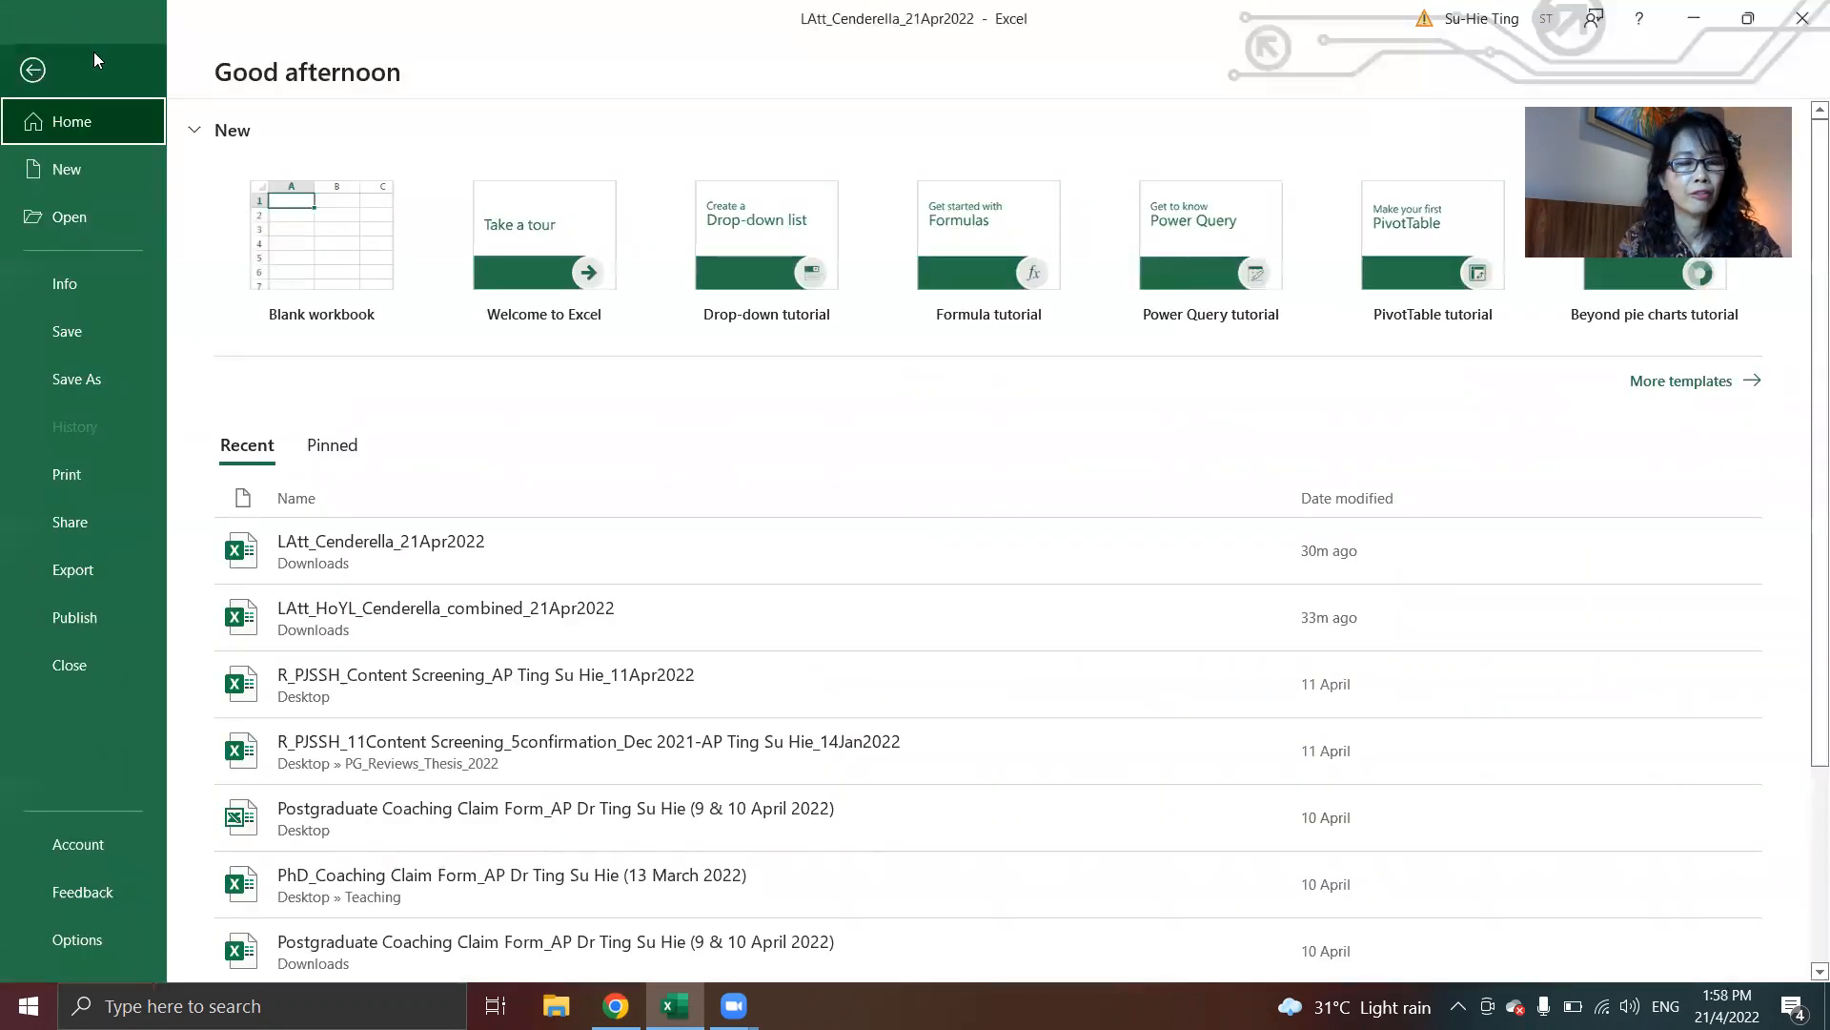
key(Escape)
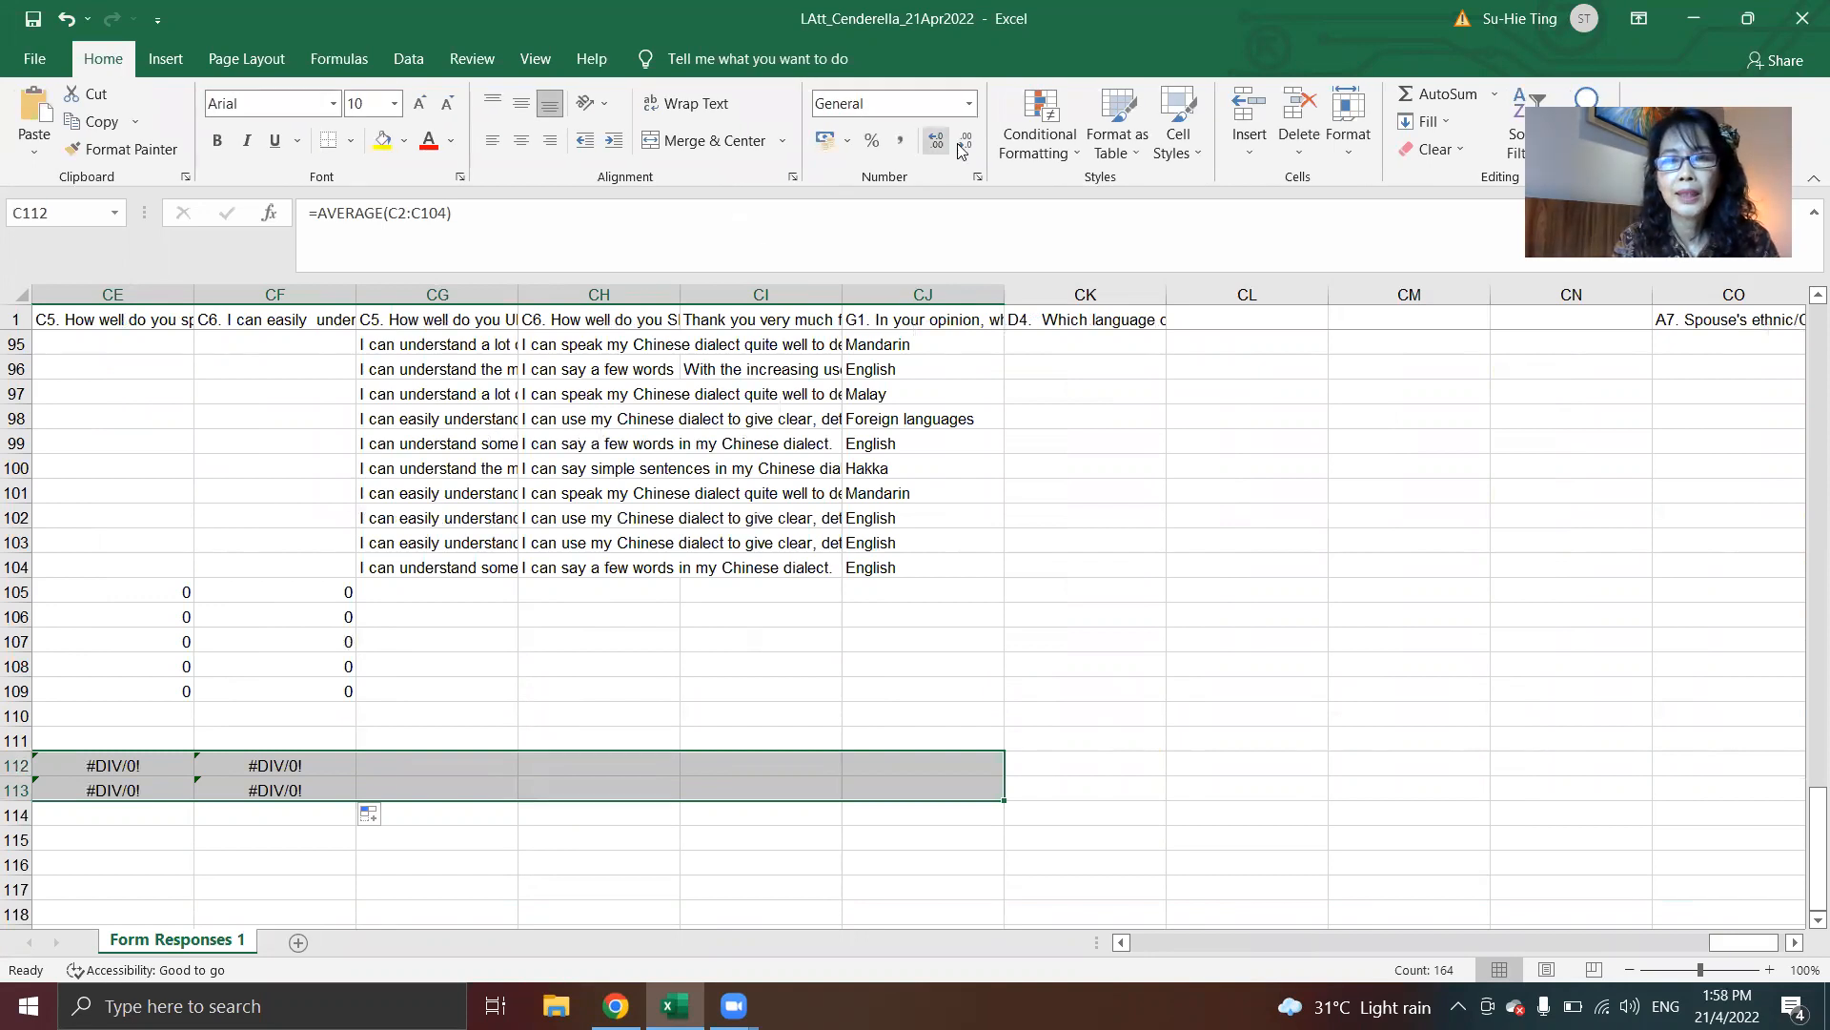
click(963, 145)
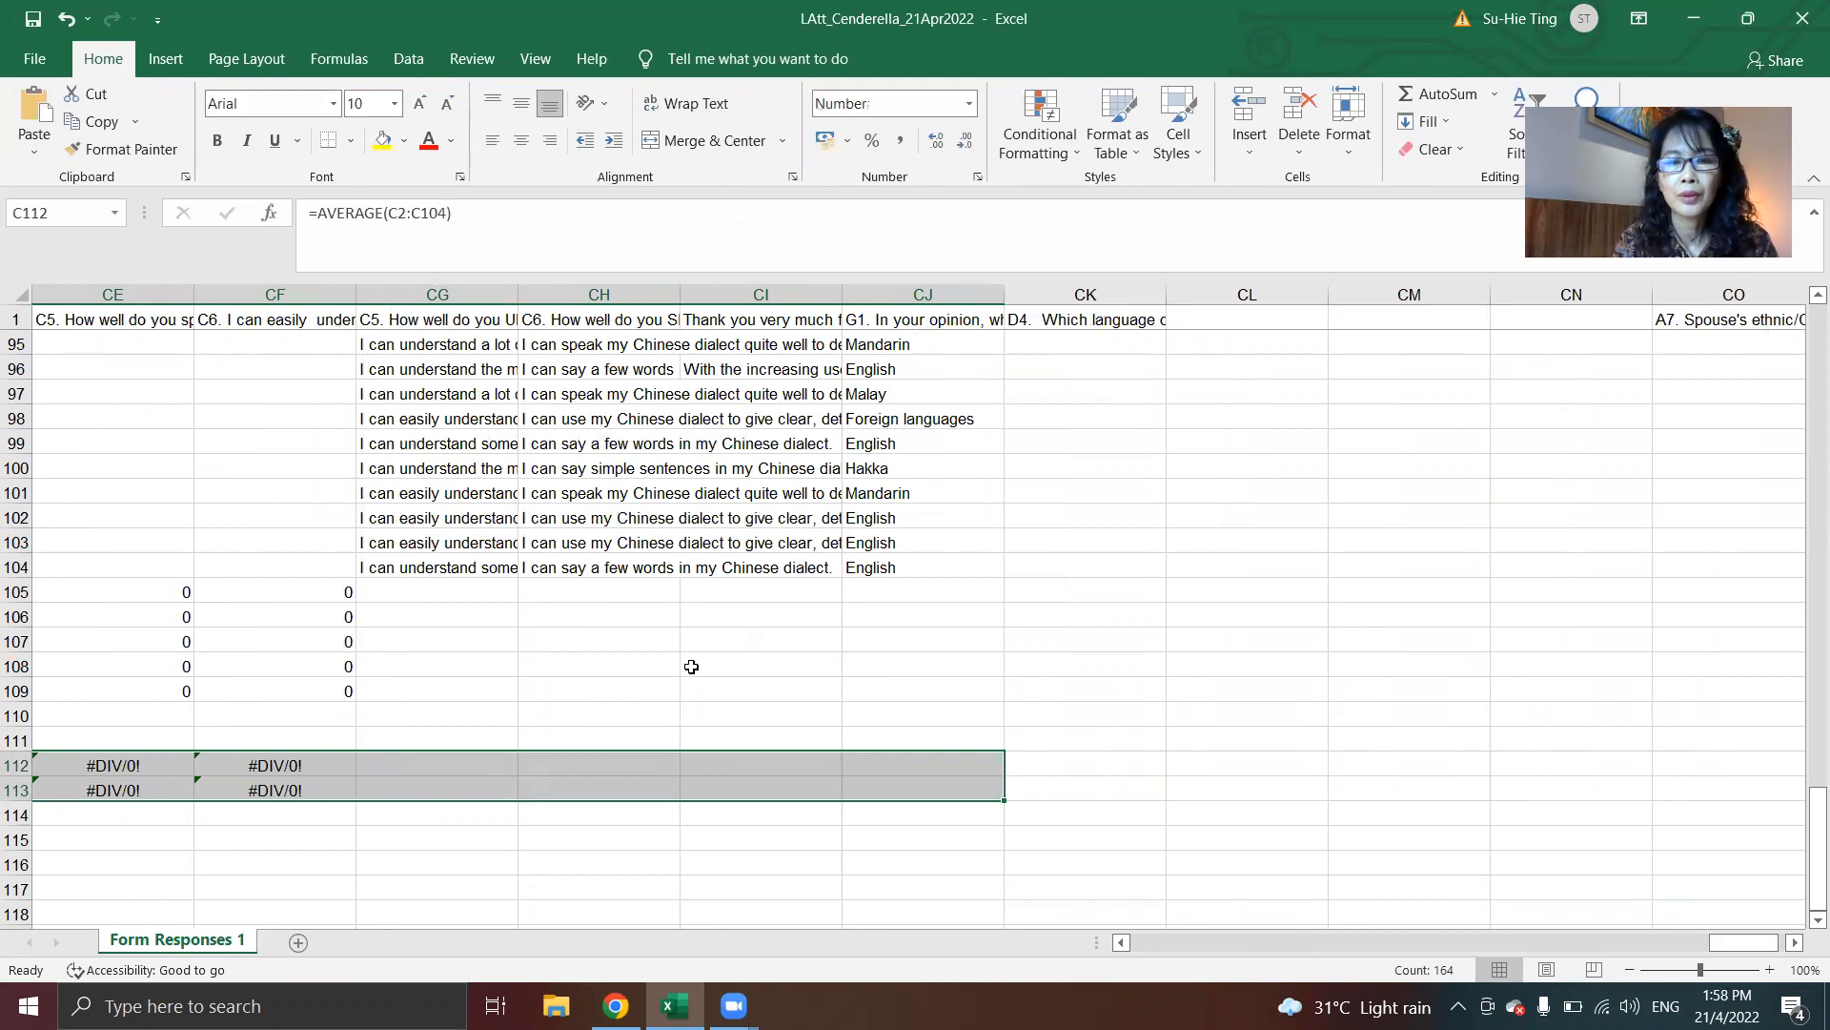
drag(1693, 940, 1168, 945)
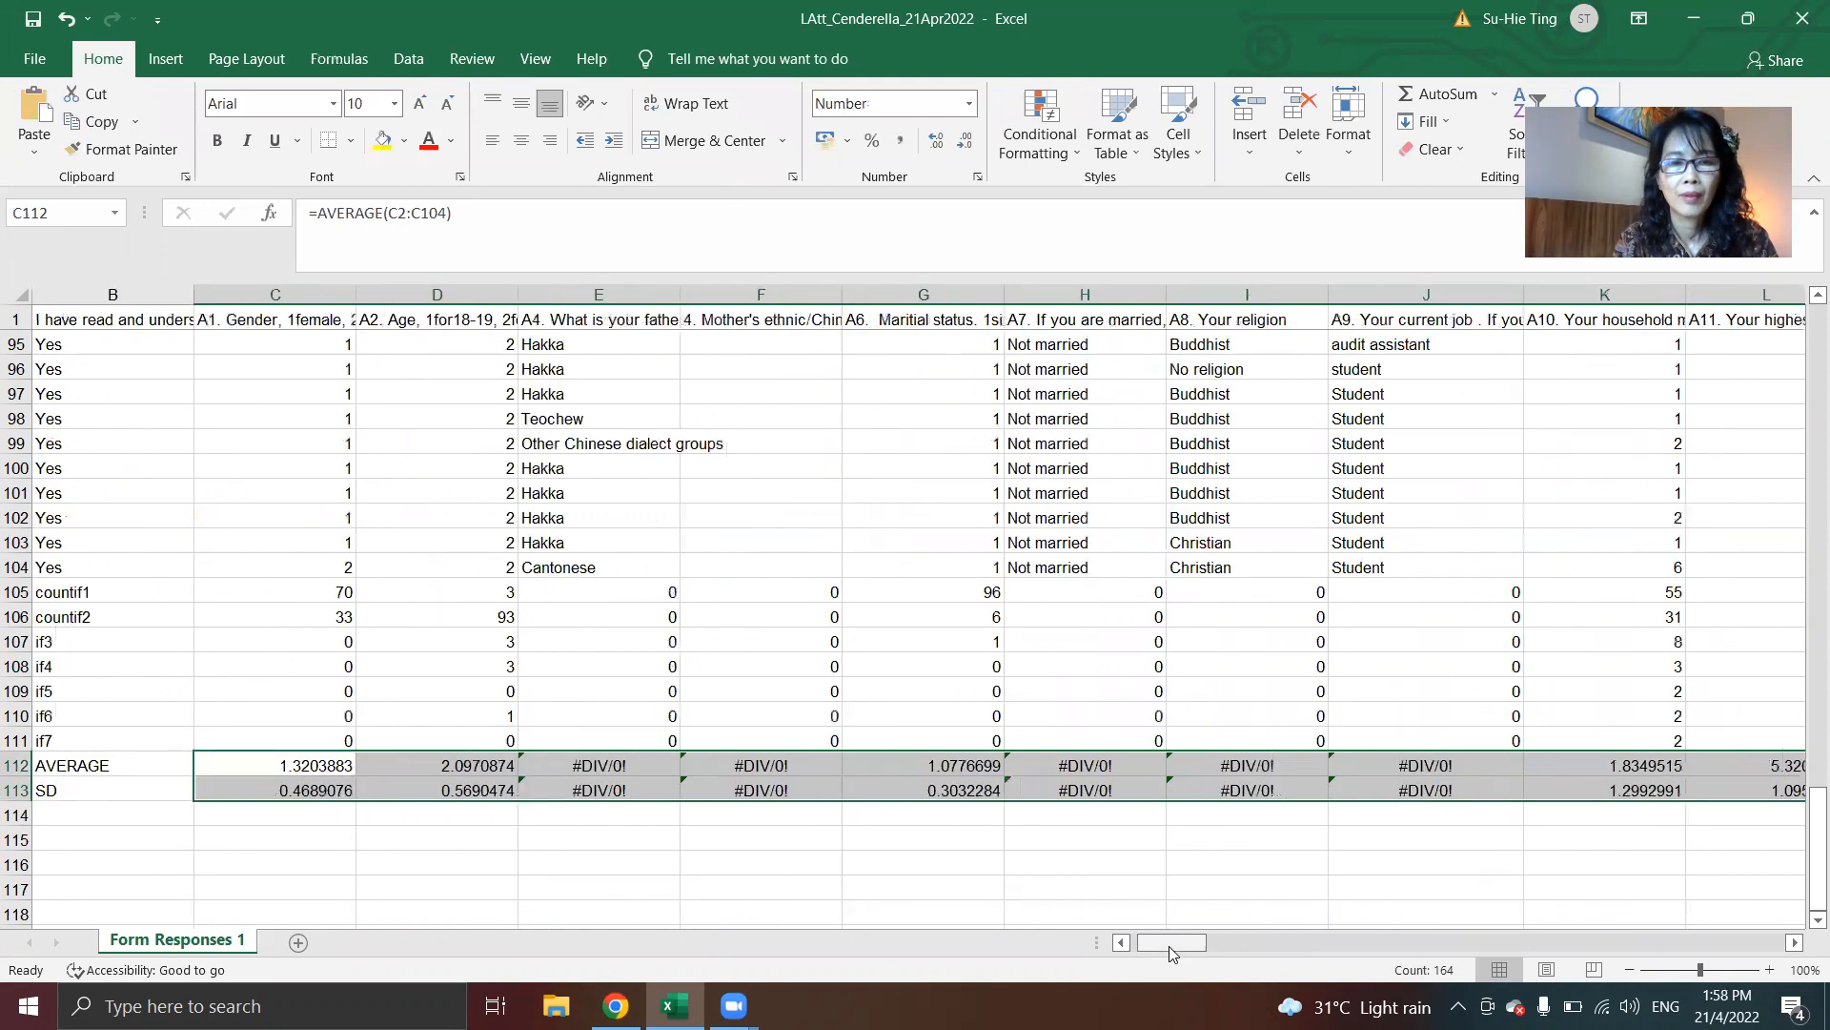
click(965, 140)
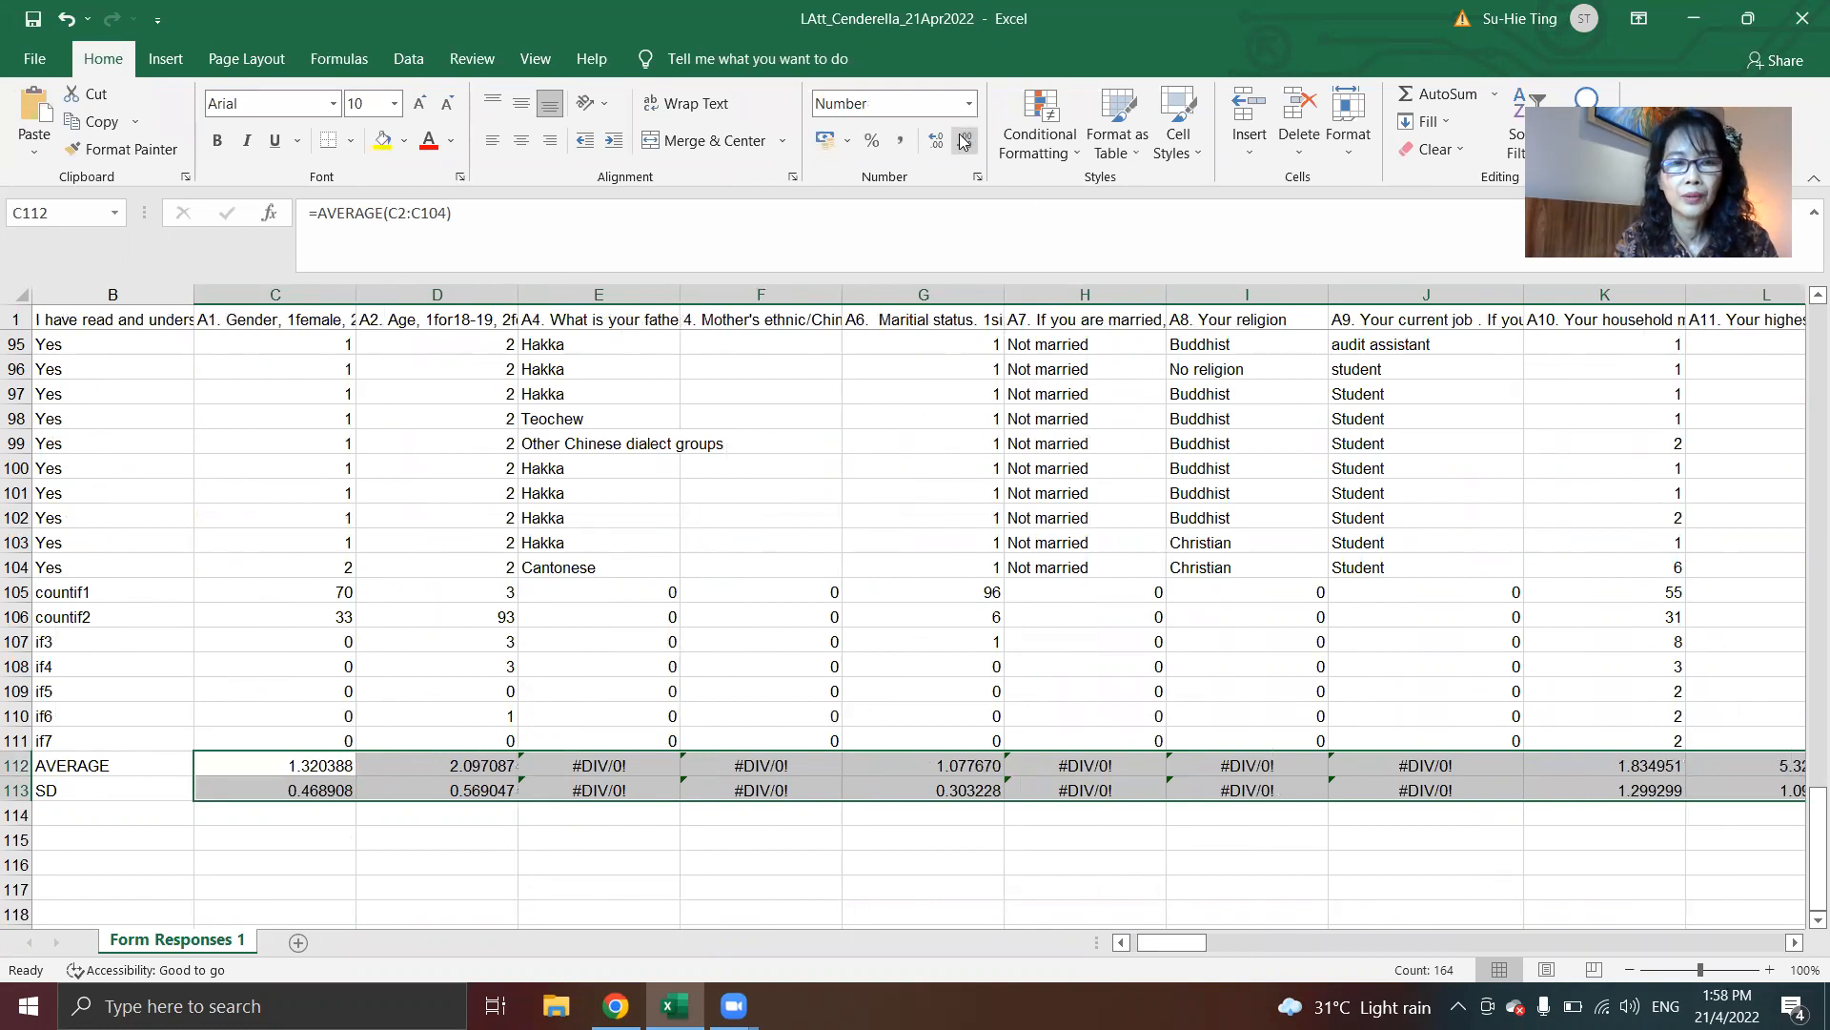
click(965, 140)
click(965, 140)
click(966, 139)
click(965, 139)
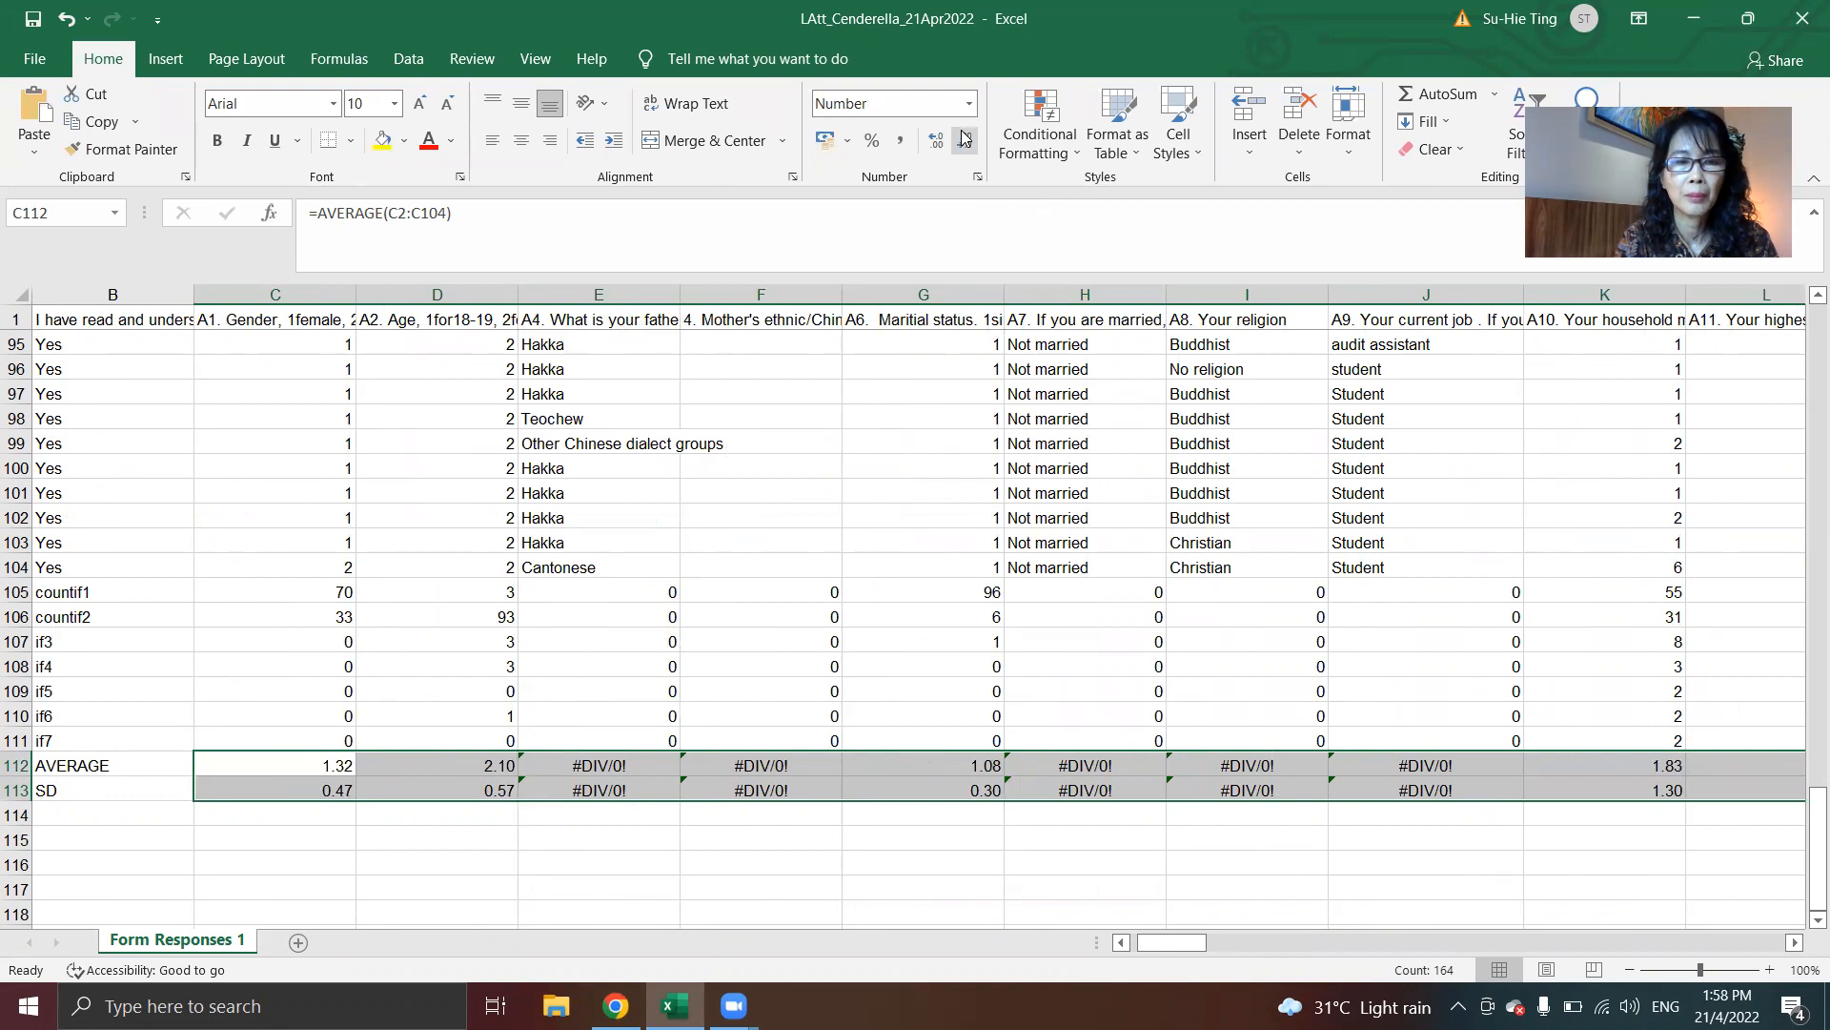
Step: Deselect the summary rows and save the workbook
click(611, 854)
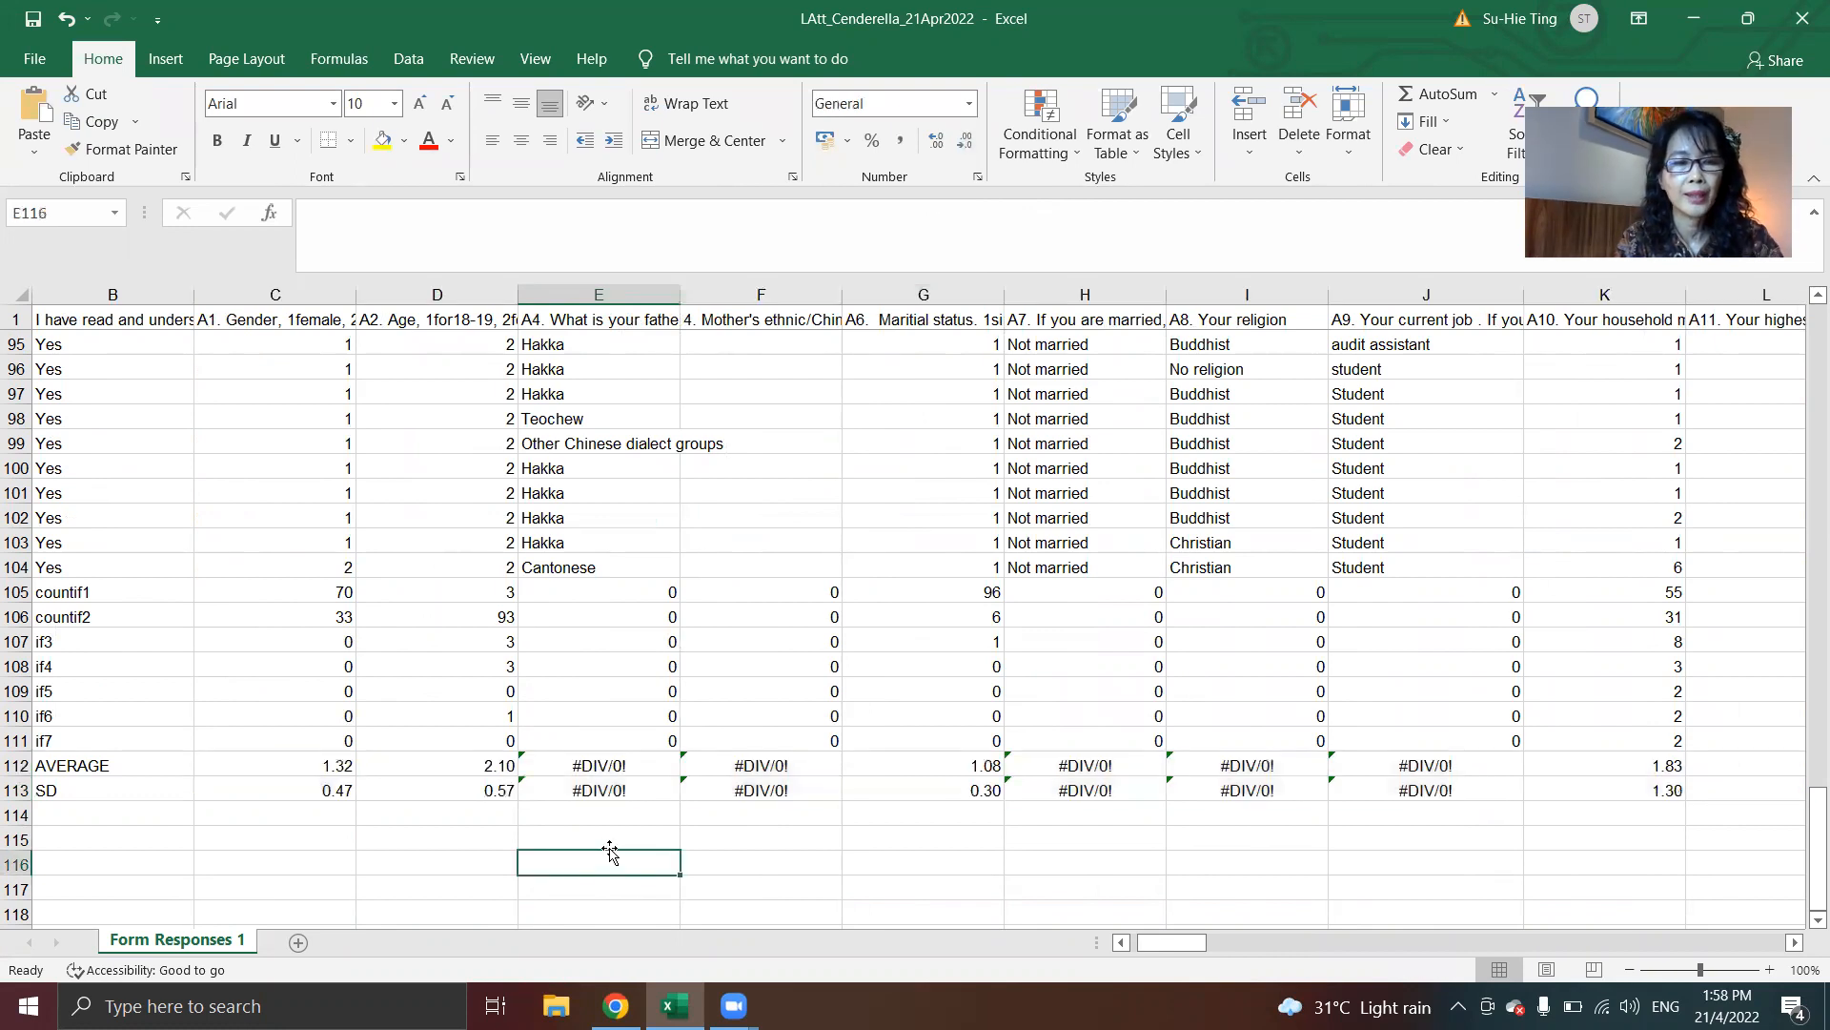
key(alt+f)
key(s)
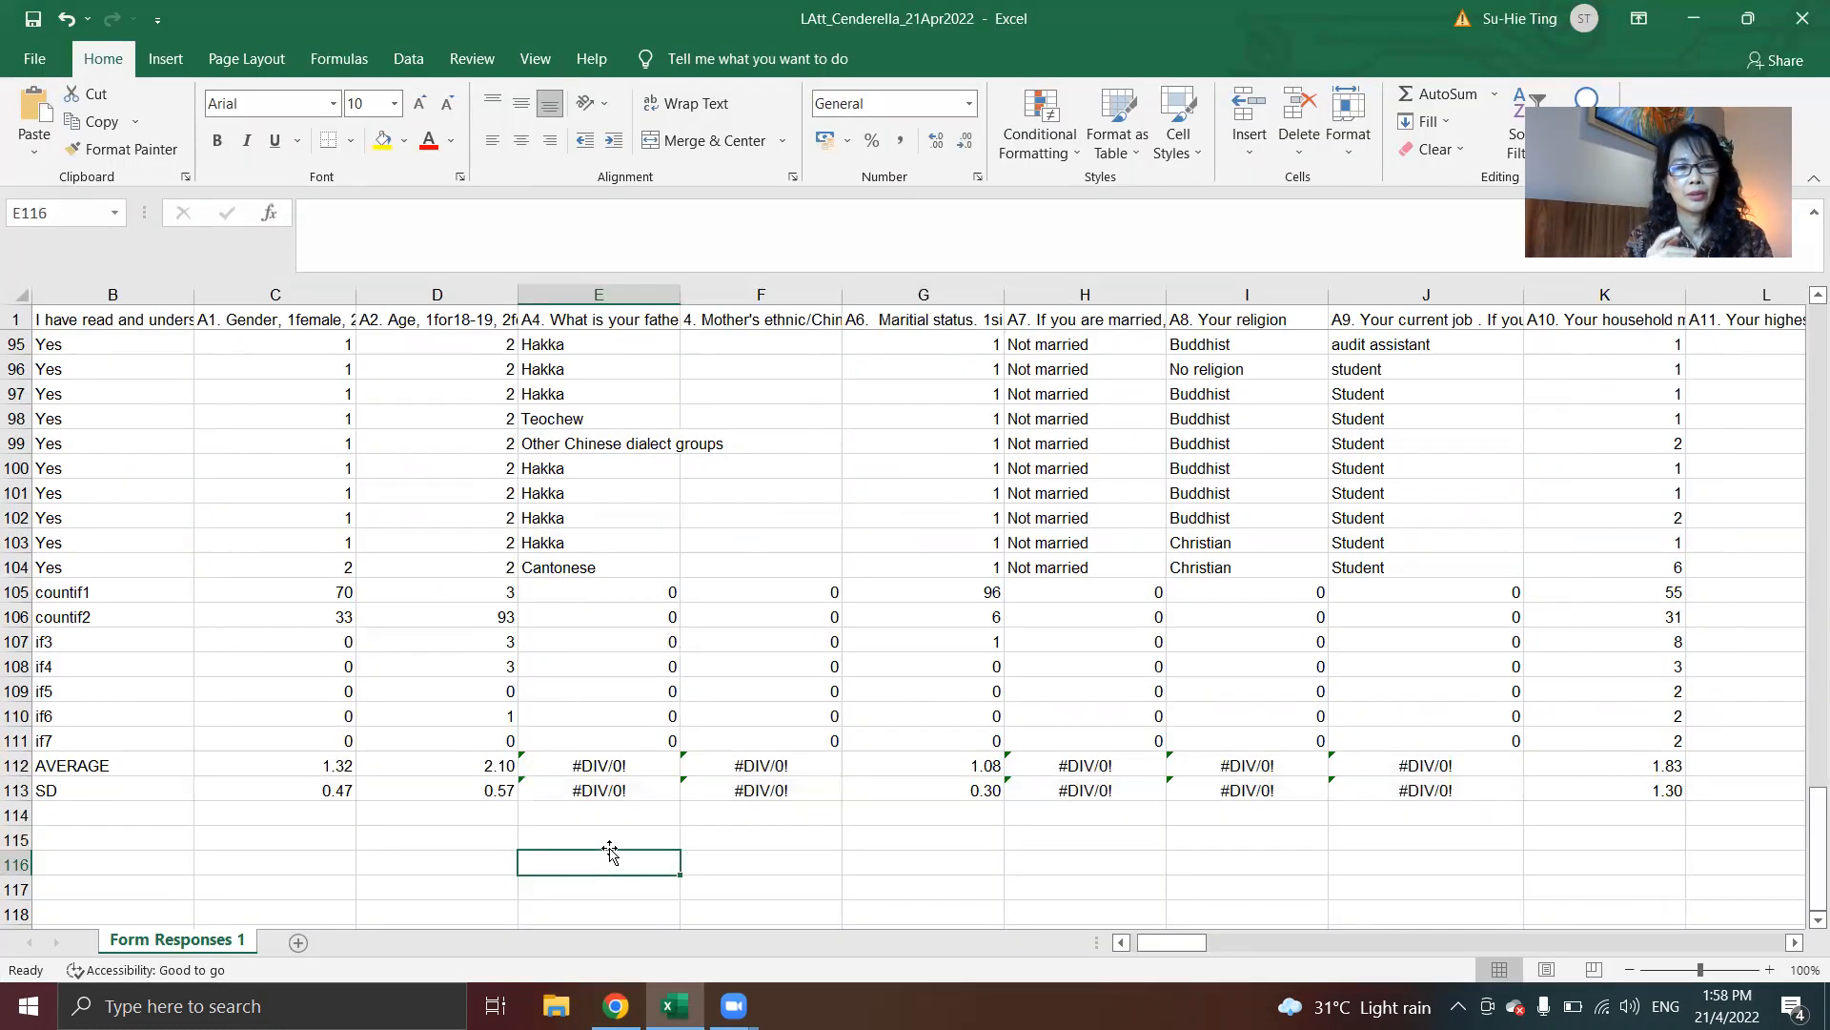